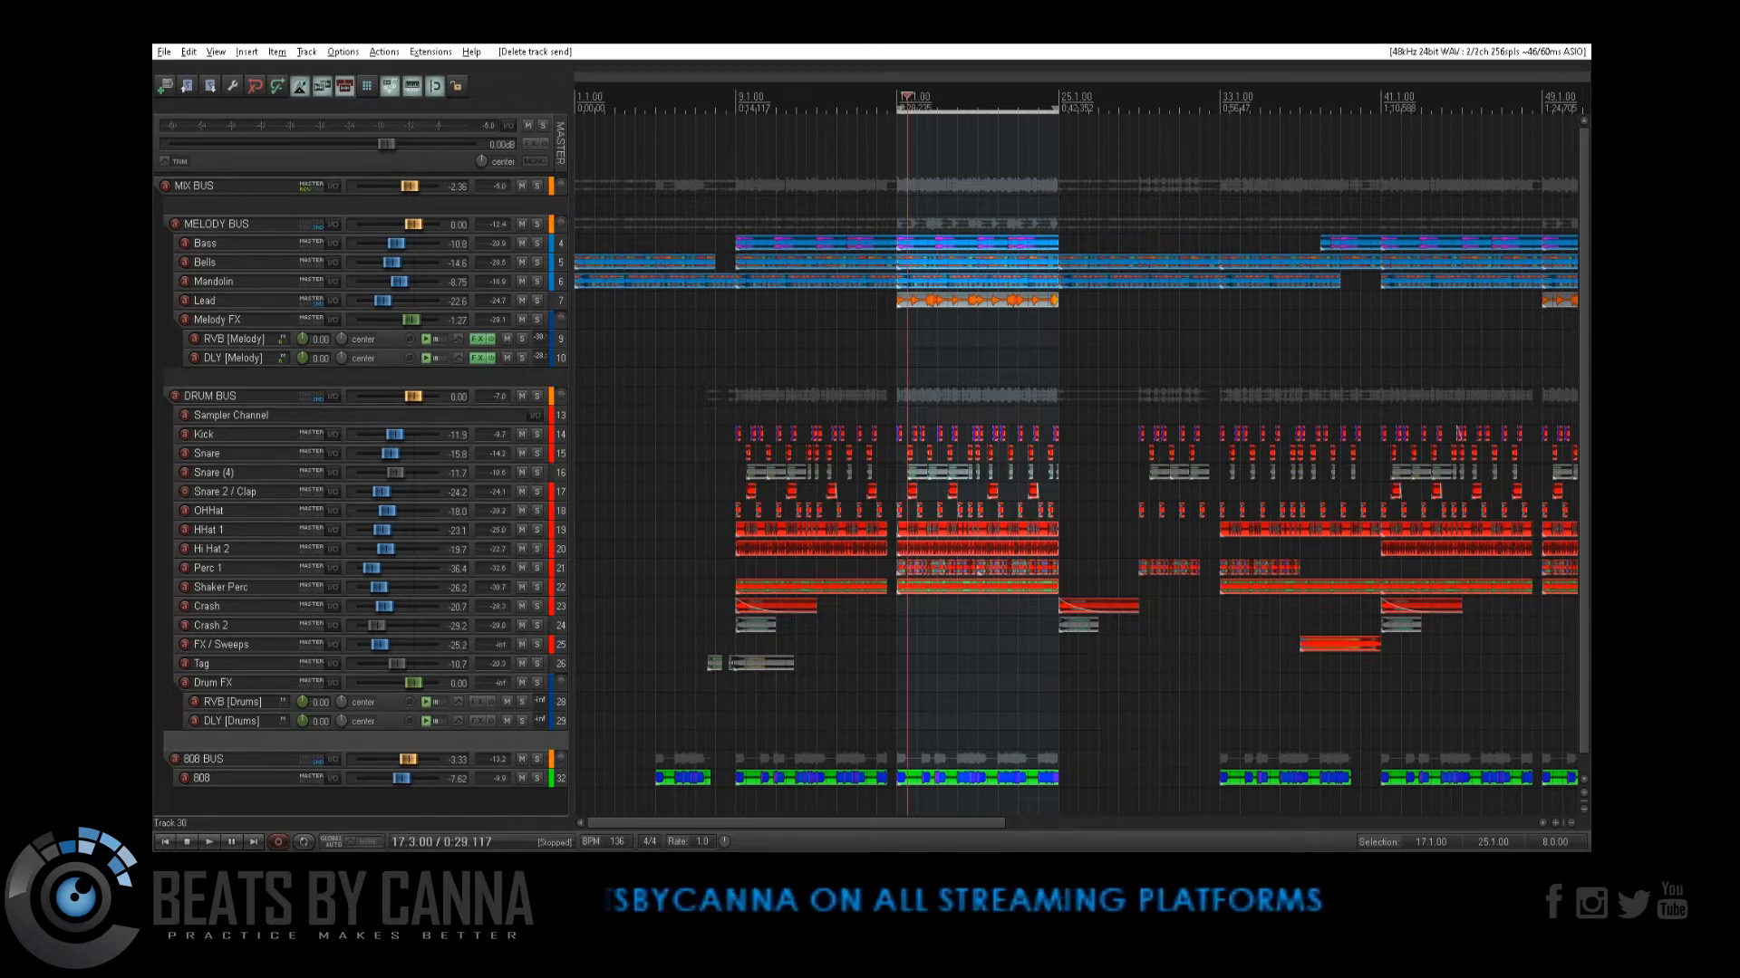
Step: Return the playhead to the project start and select the DRUM BUS, MELODY BUS and 808 BUS tracks in turn
left_click(164, 841)
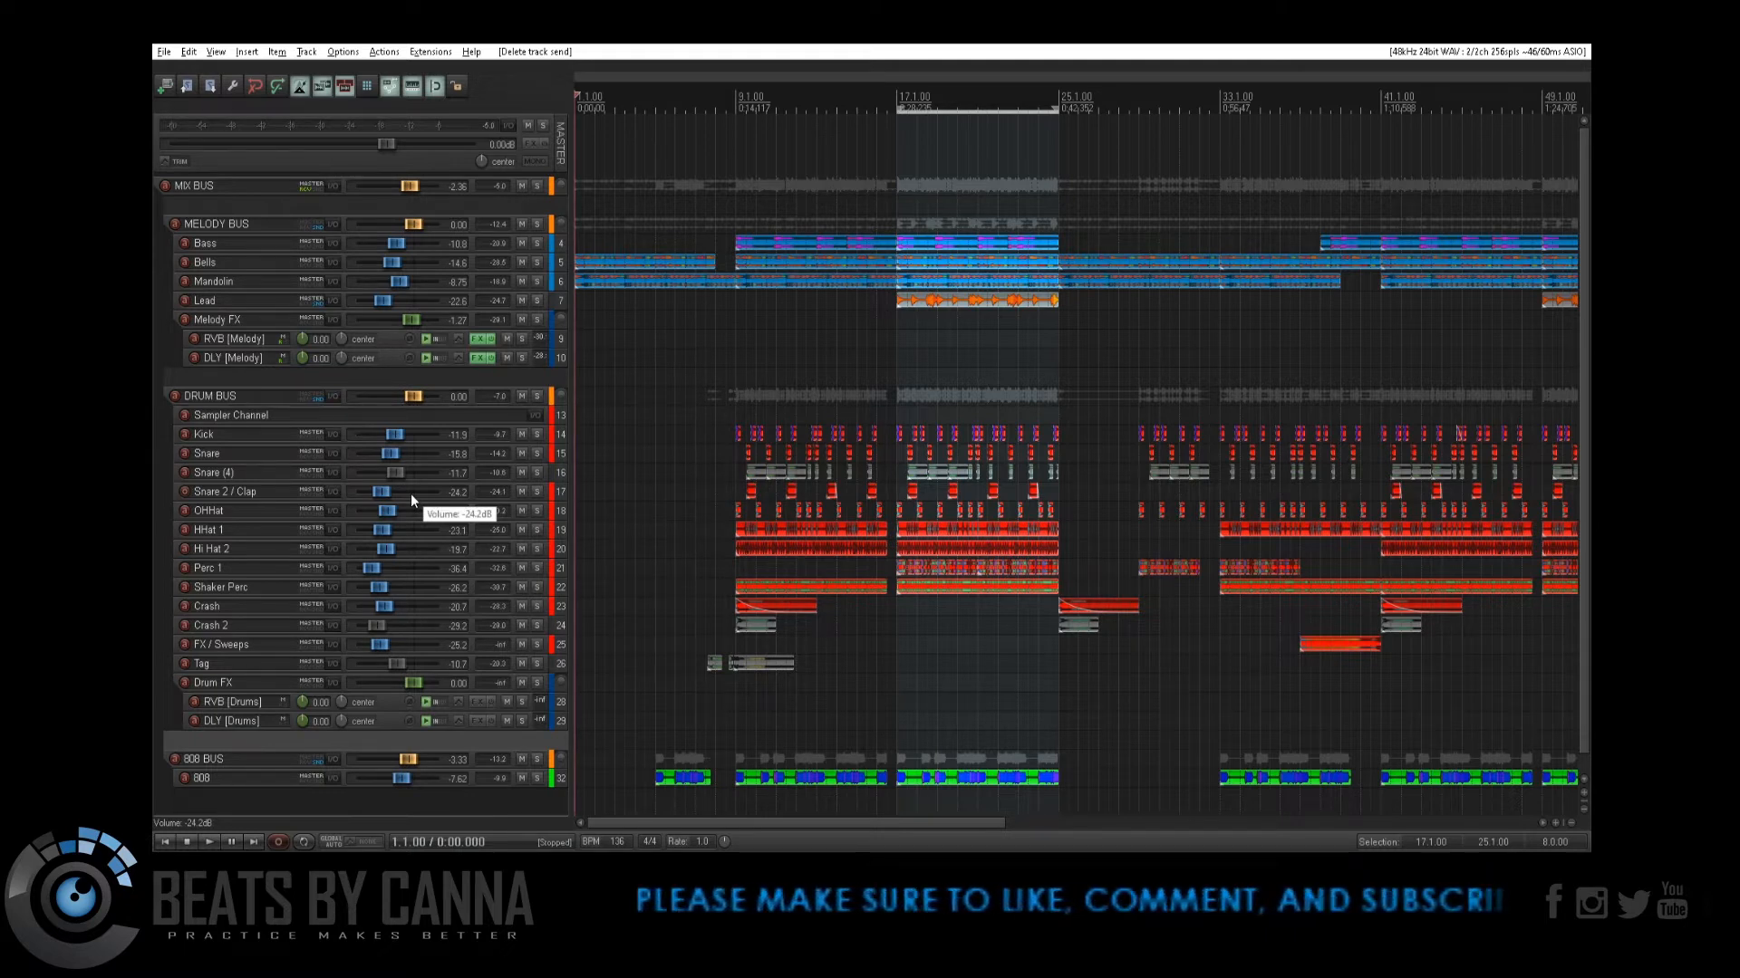
left_click(344, 398)
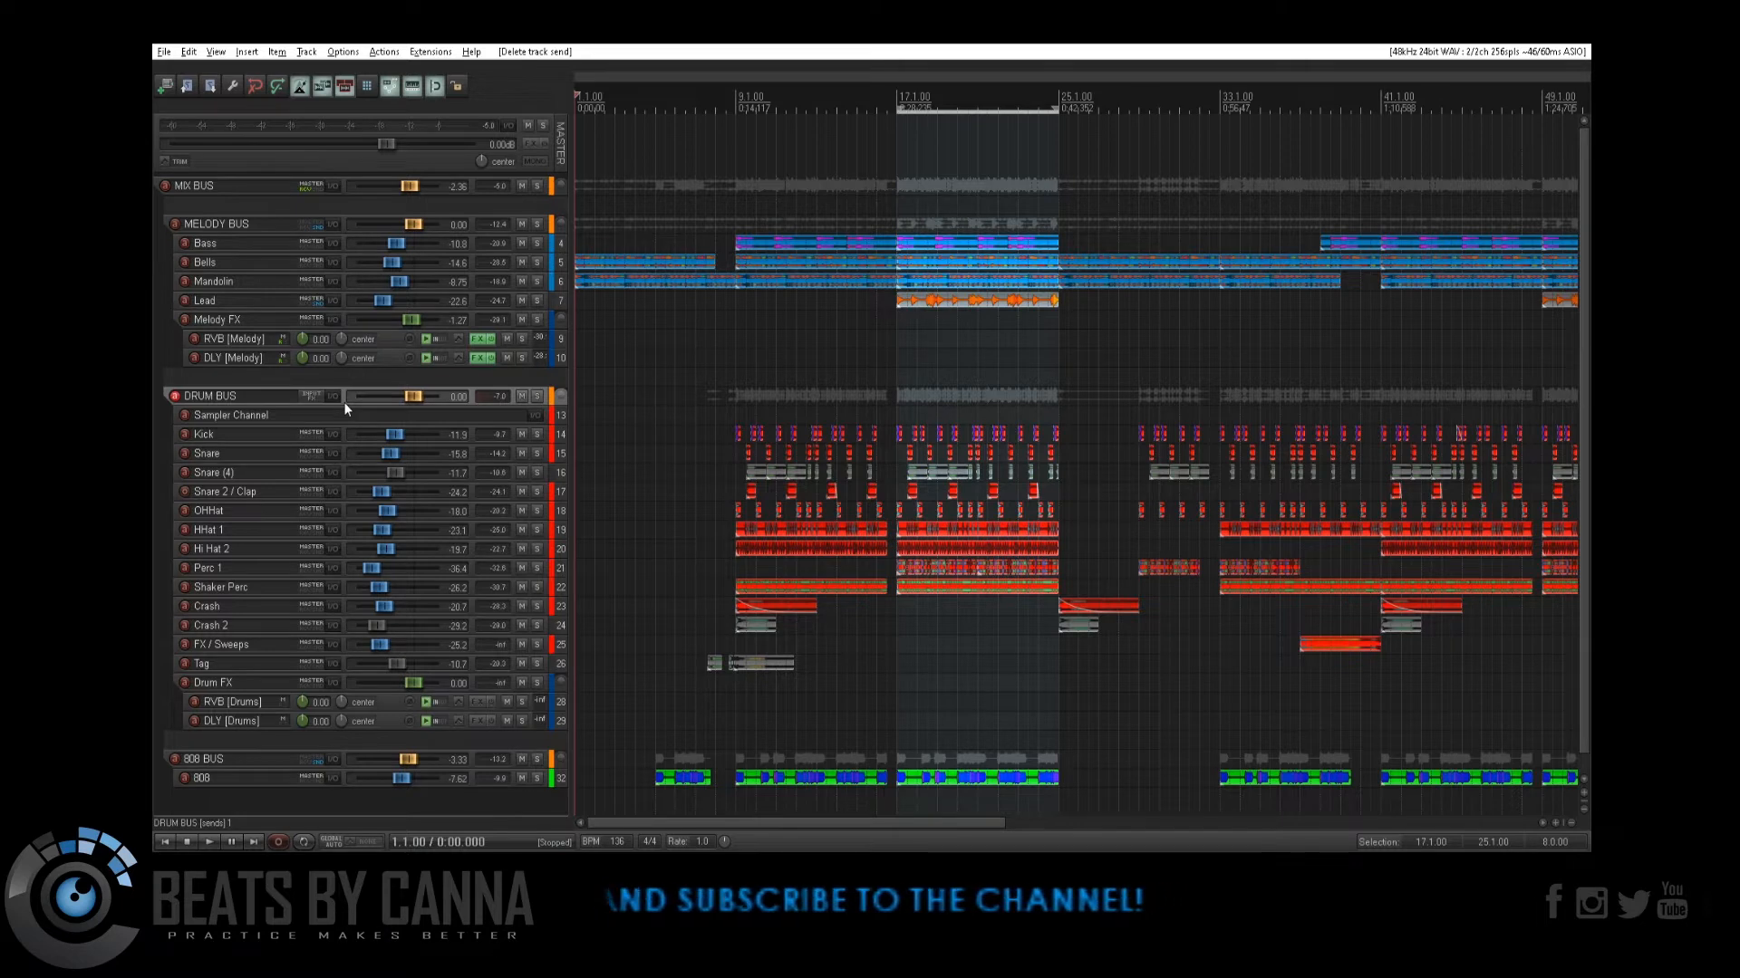
left_click(344, 221)
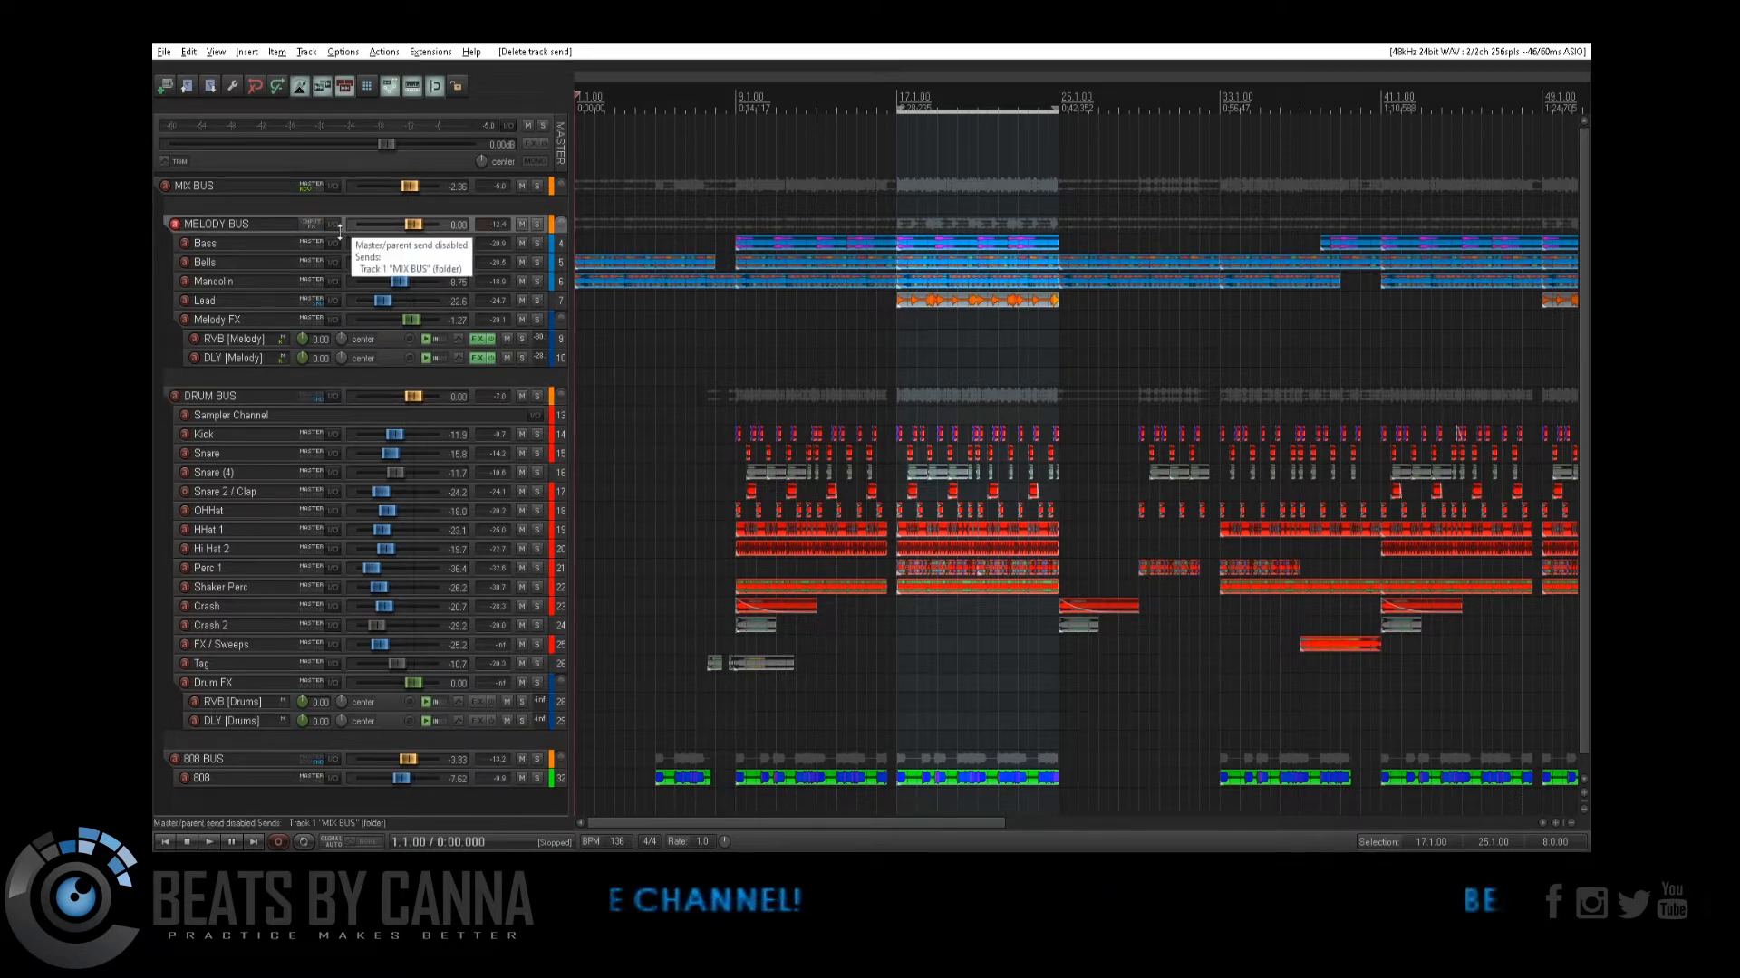
left_click(345, 760)
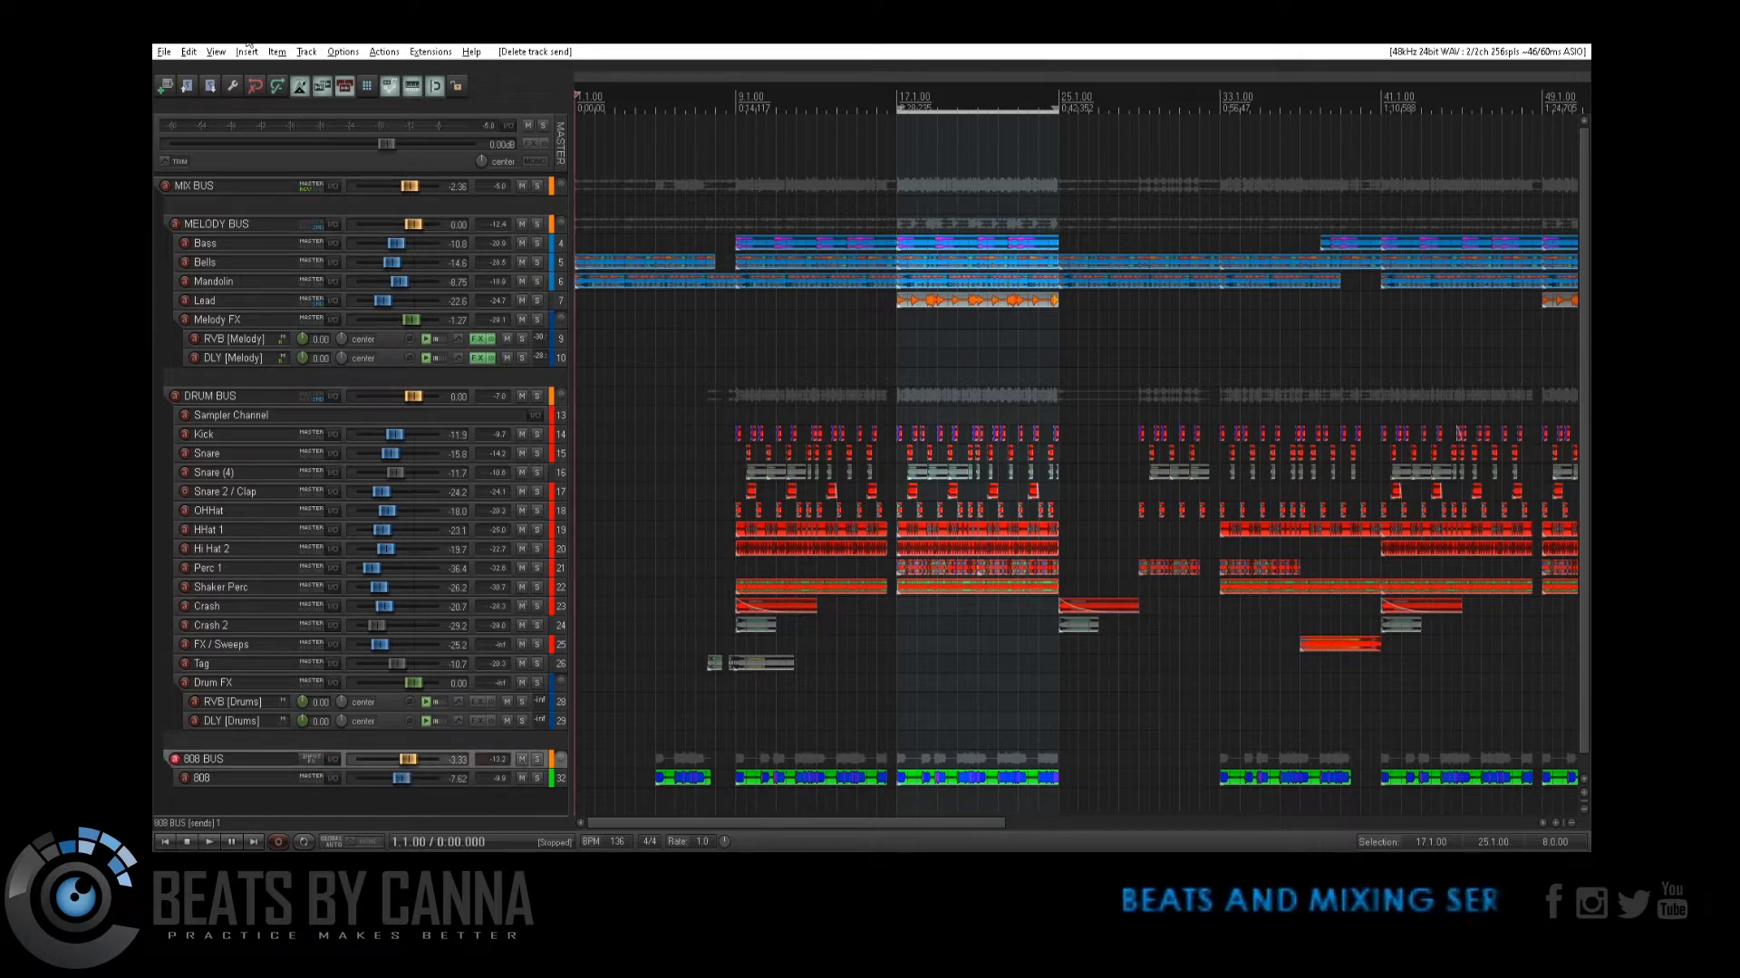
Step: Create a new project and delete all of its template tracks
left_click(164, 51)
left_click(164, 52)
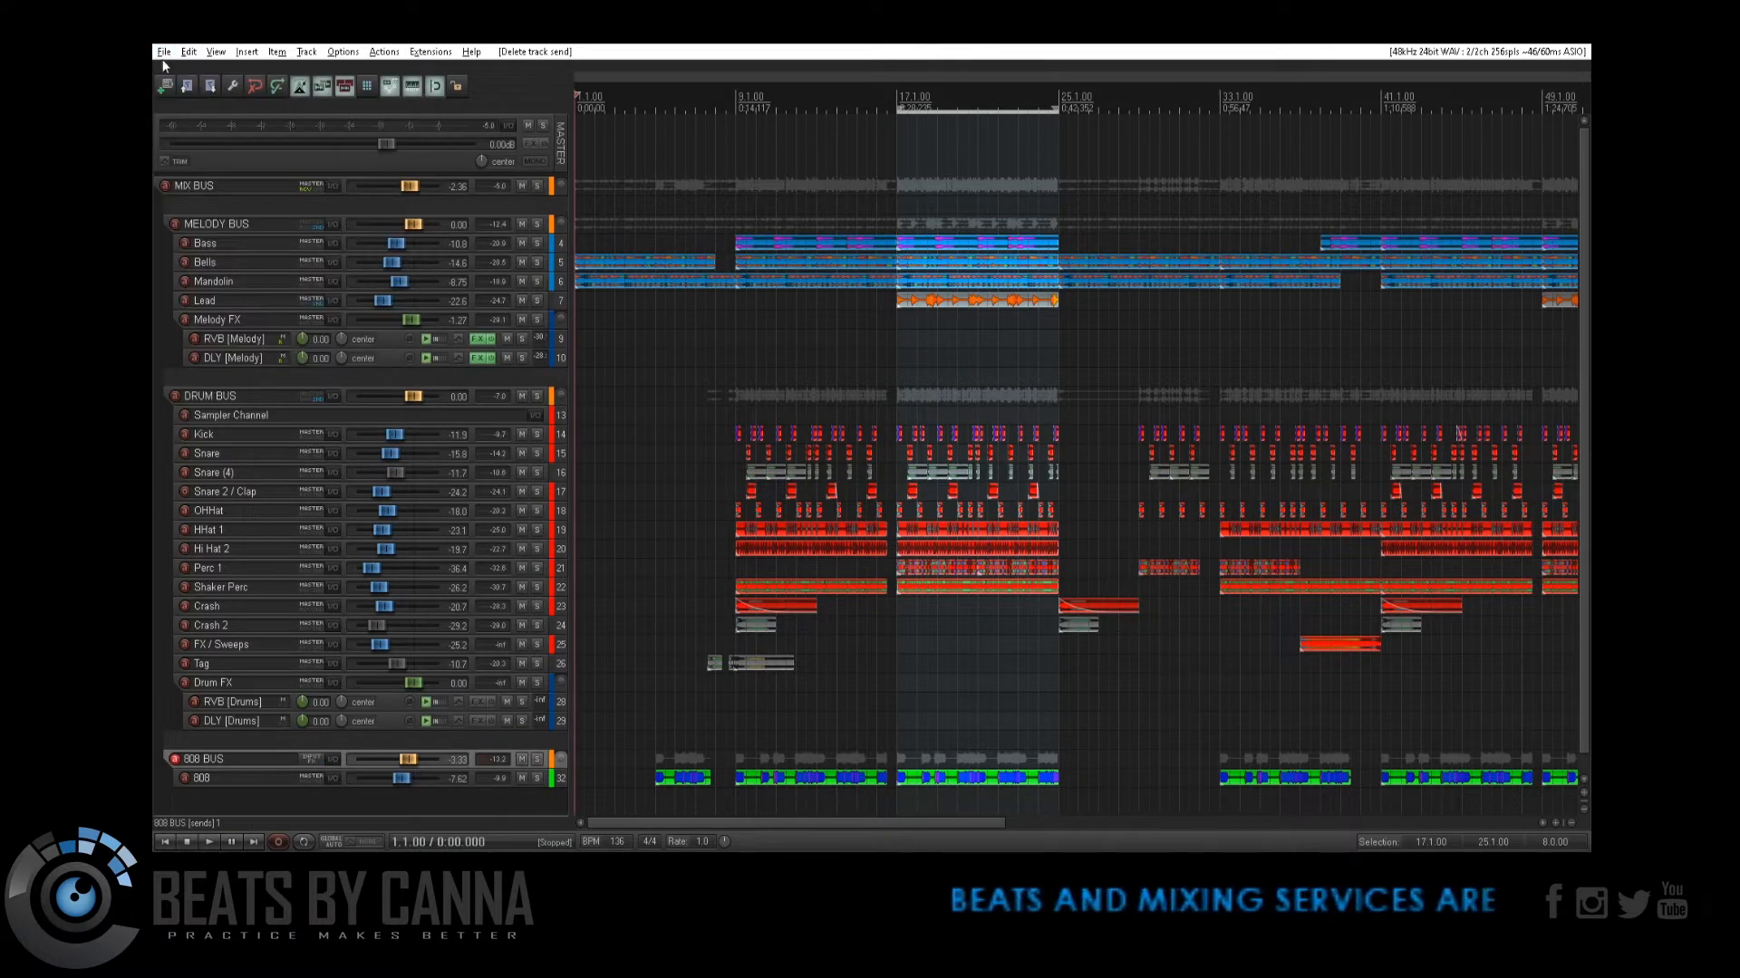
left_click(164, 51)
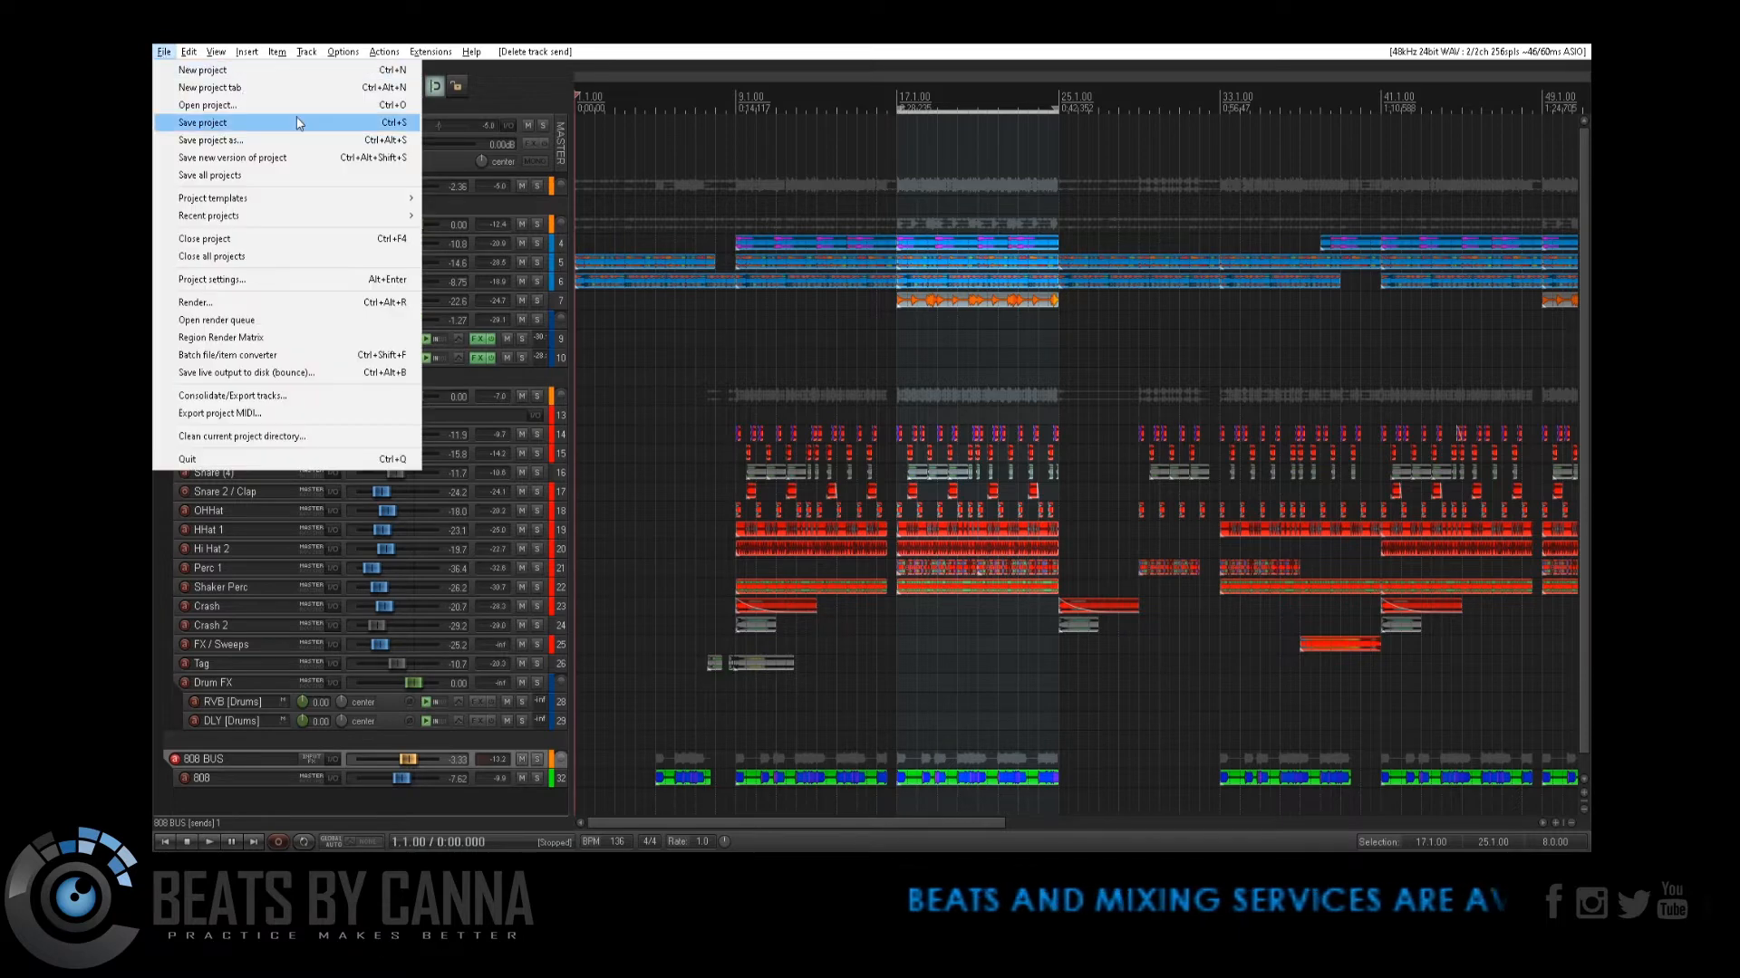
left_click(254, 72)
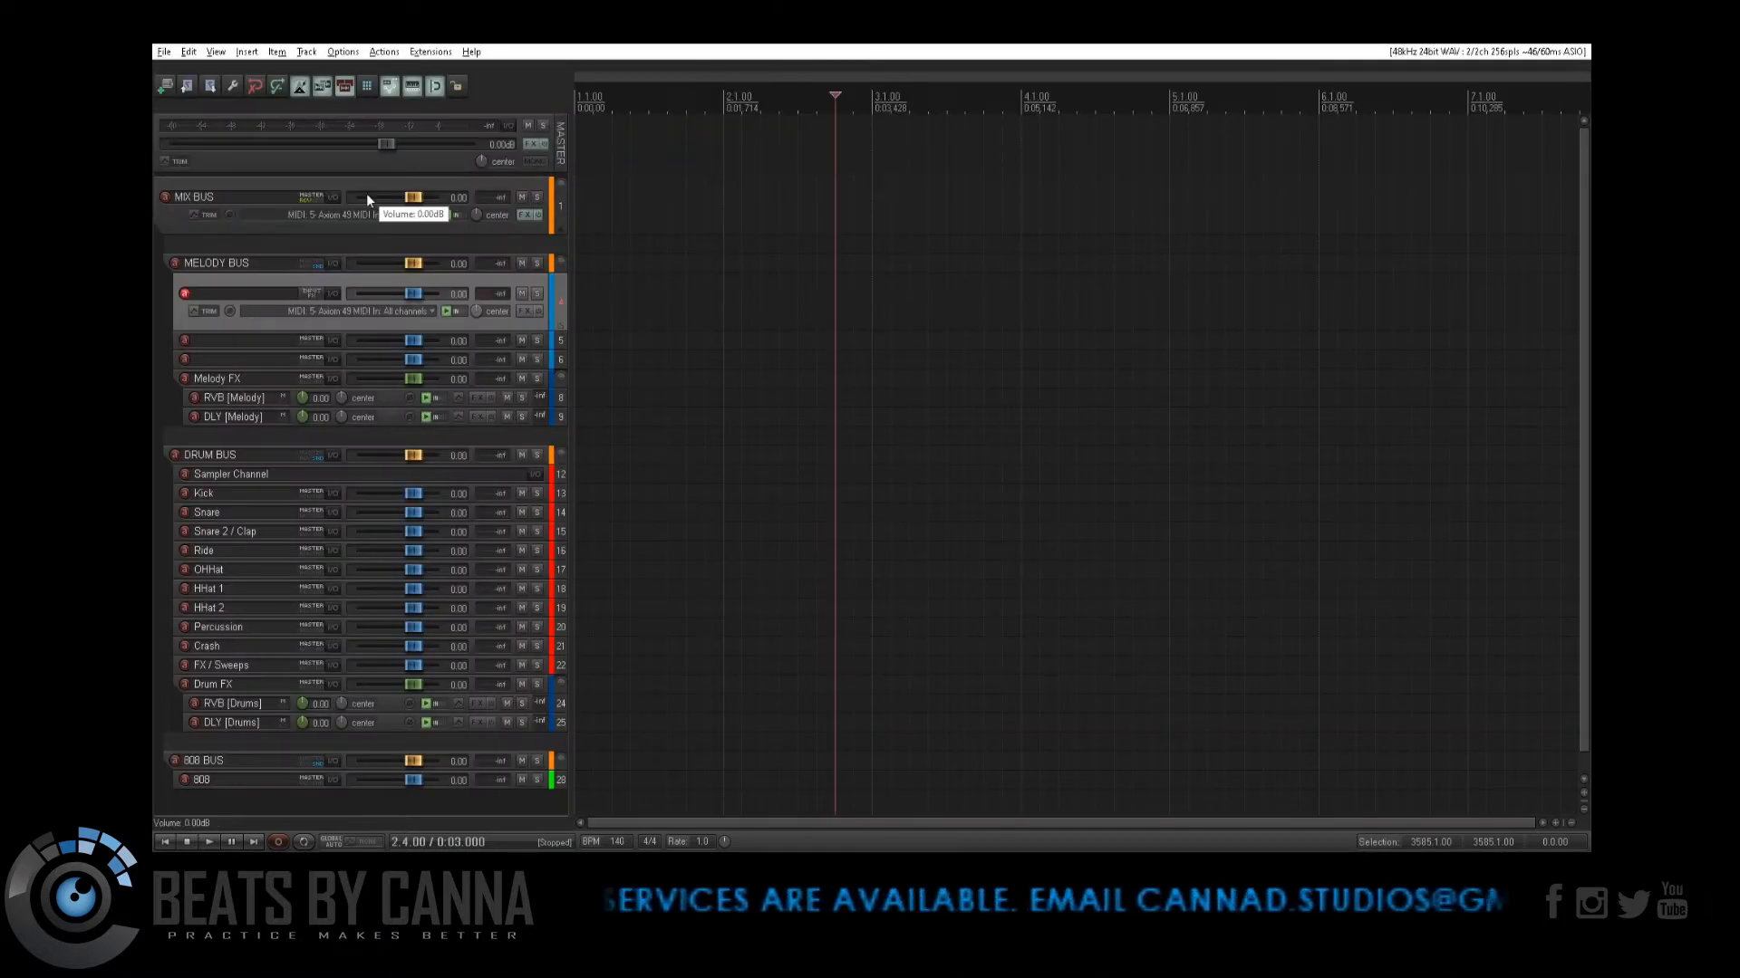
key("Delete")
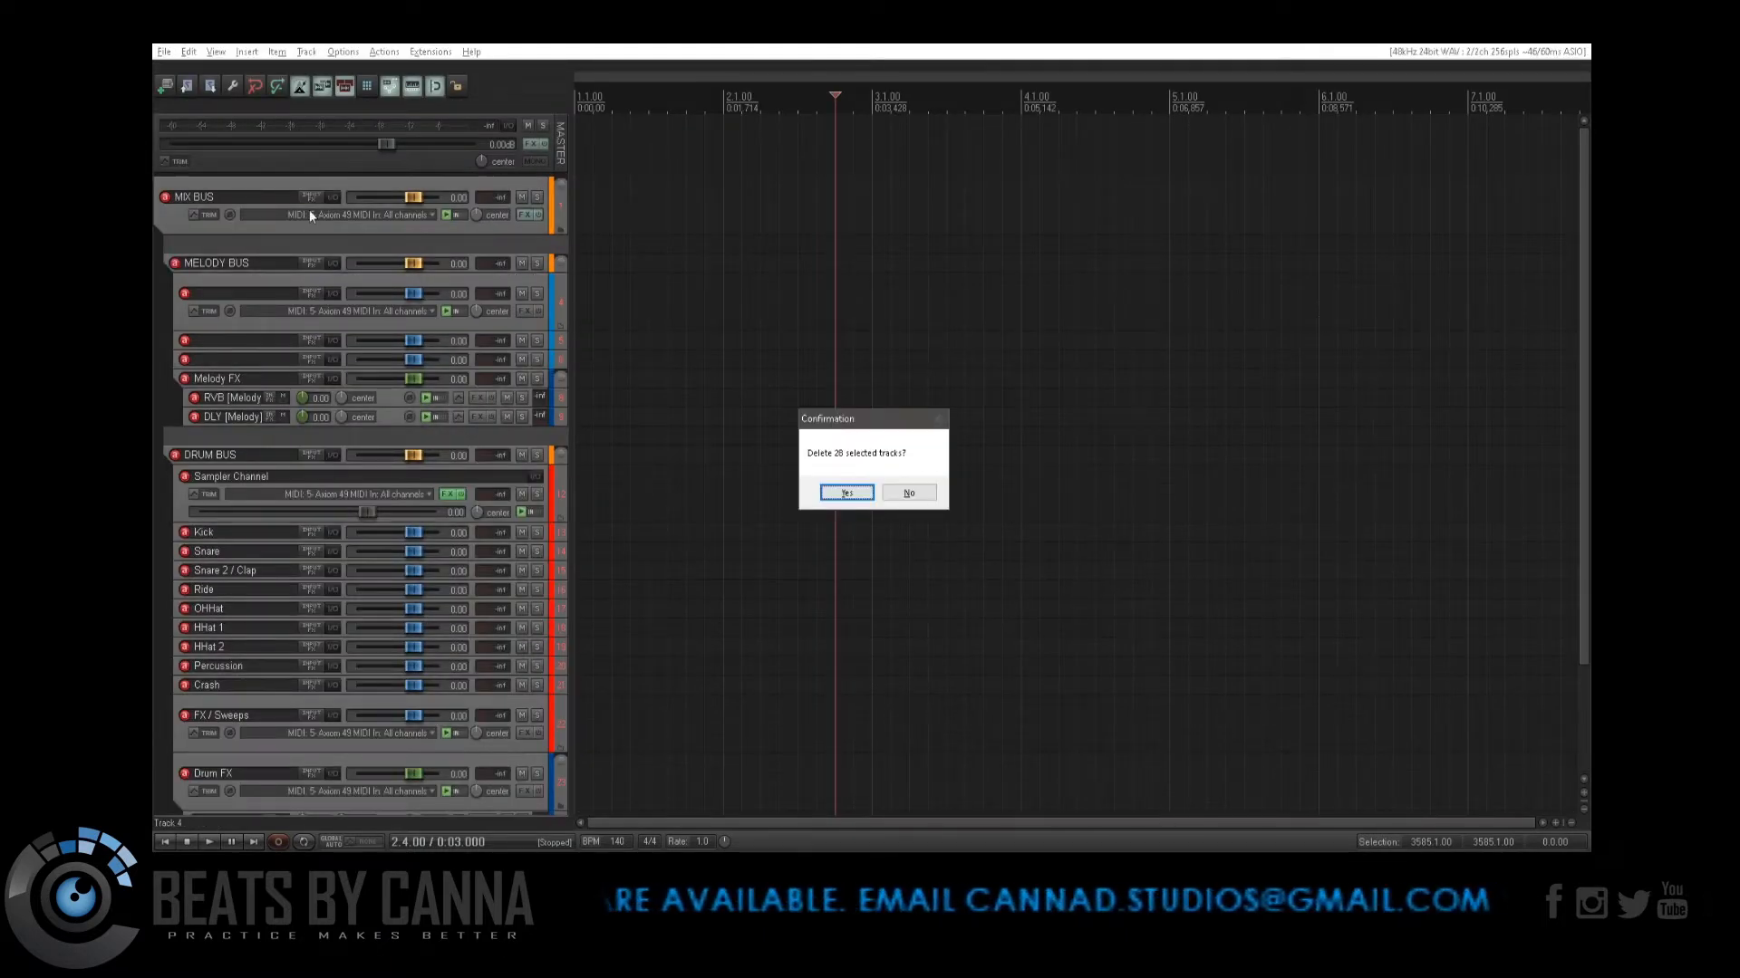
left_click(847, 492)
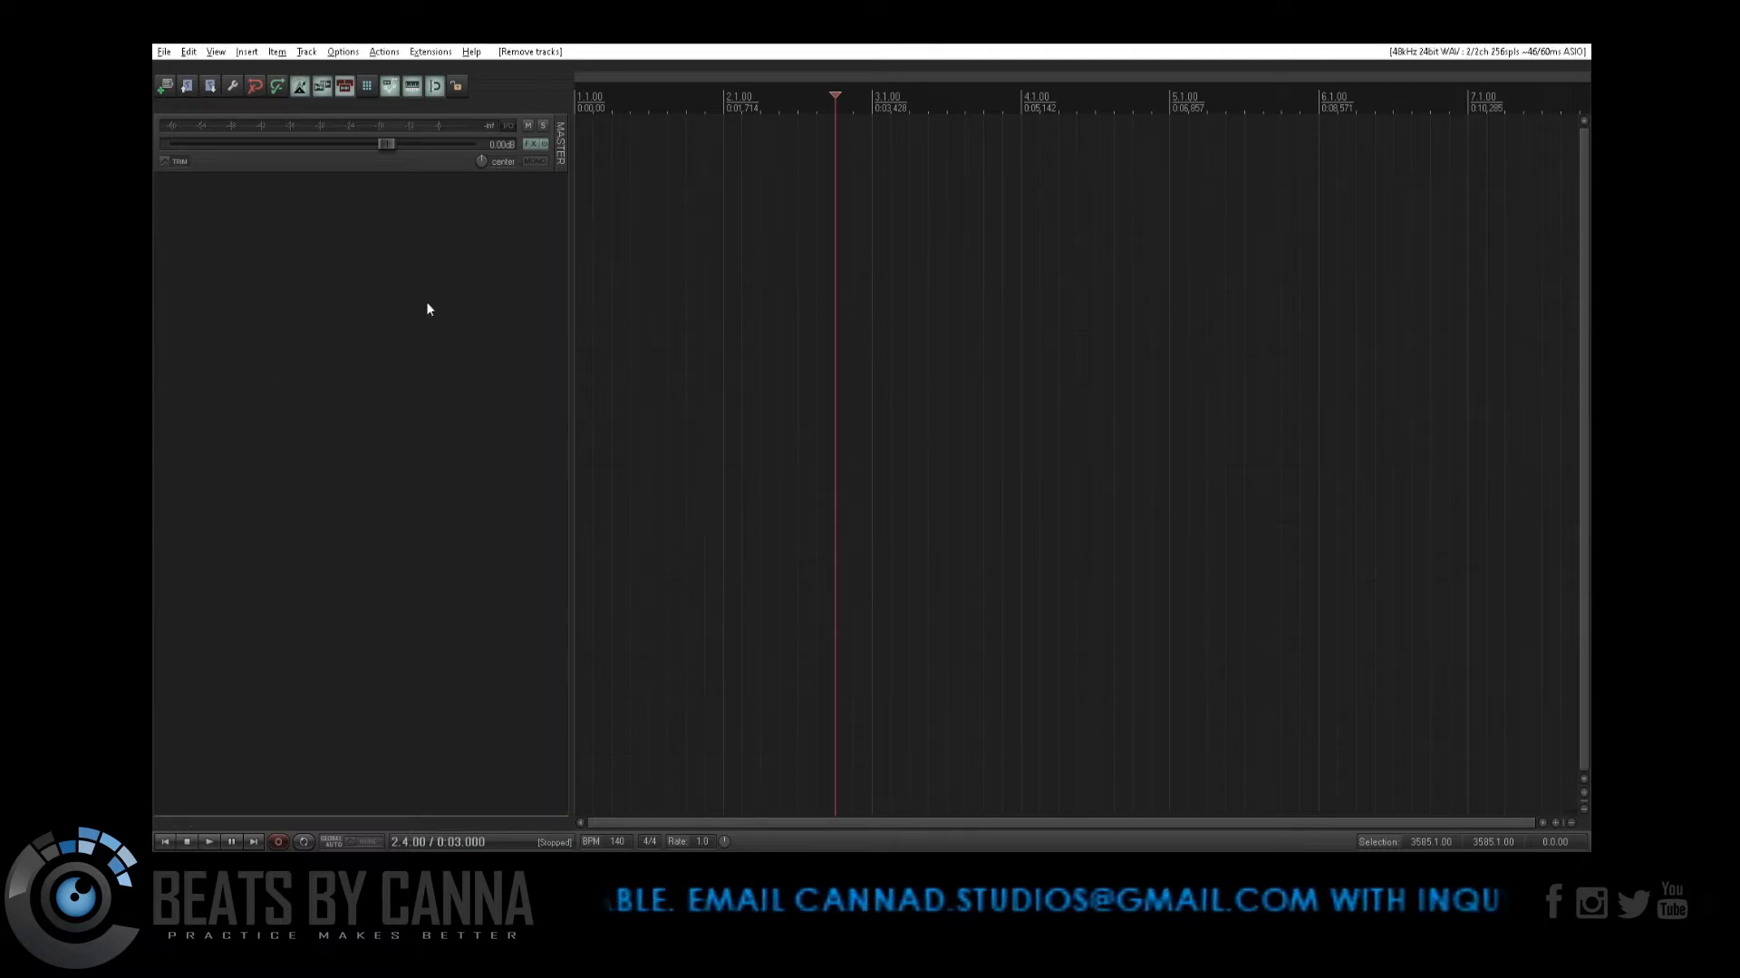
Step: Add a track to the empty project and name it "Melody Buss"
double_click(428, 309)
right_click(317, 206)
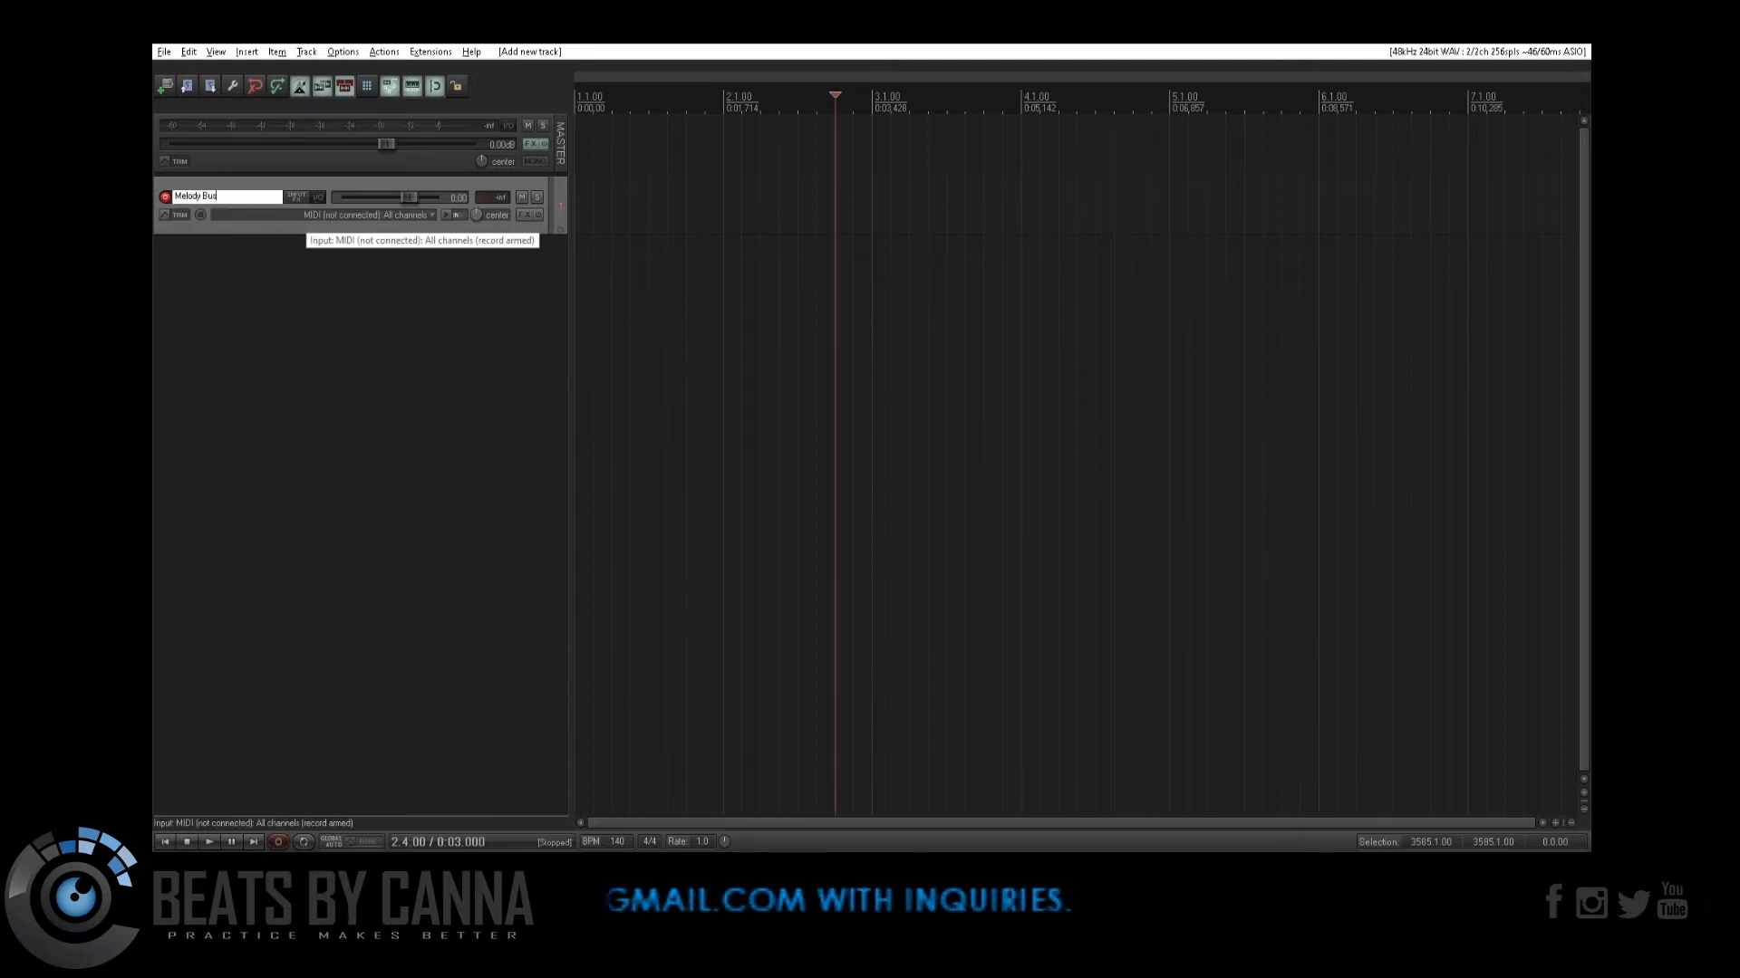
type("s")
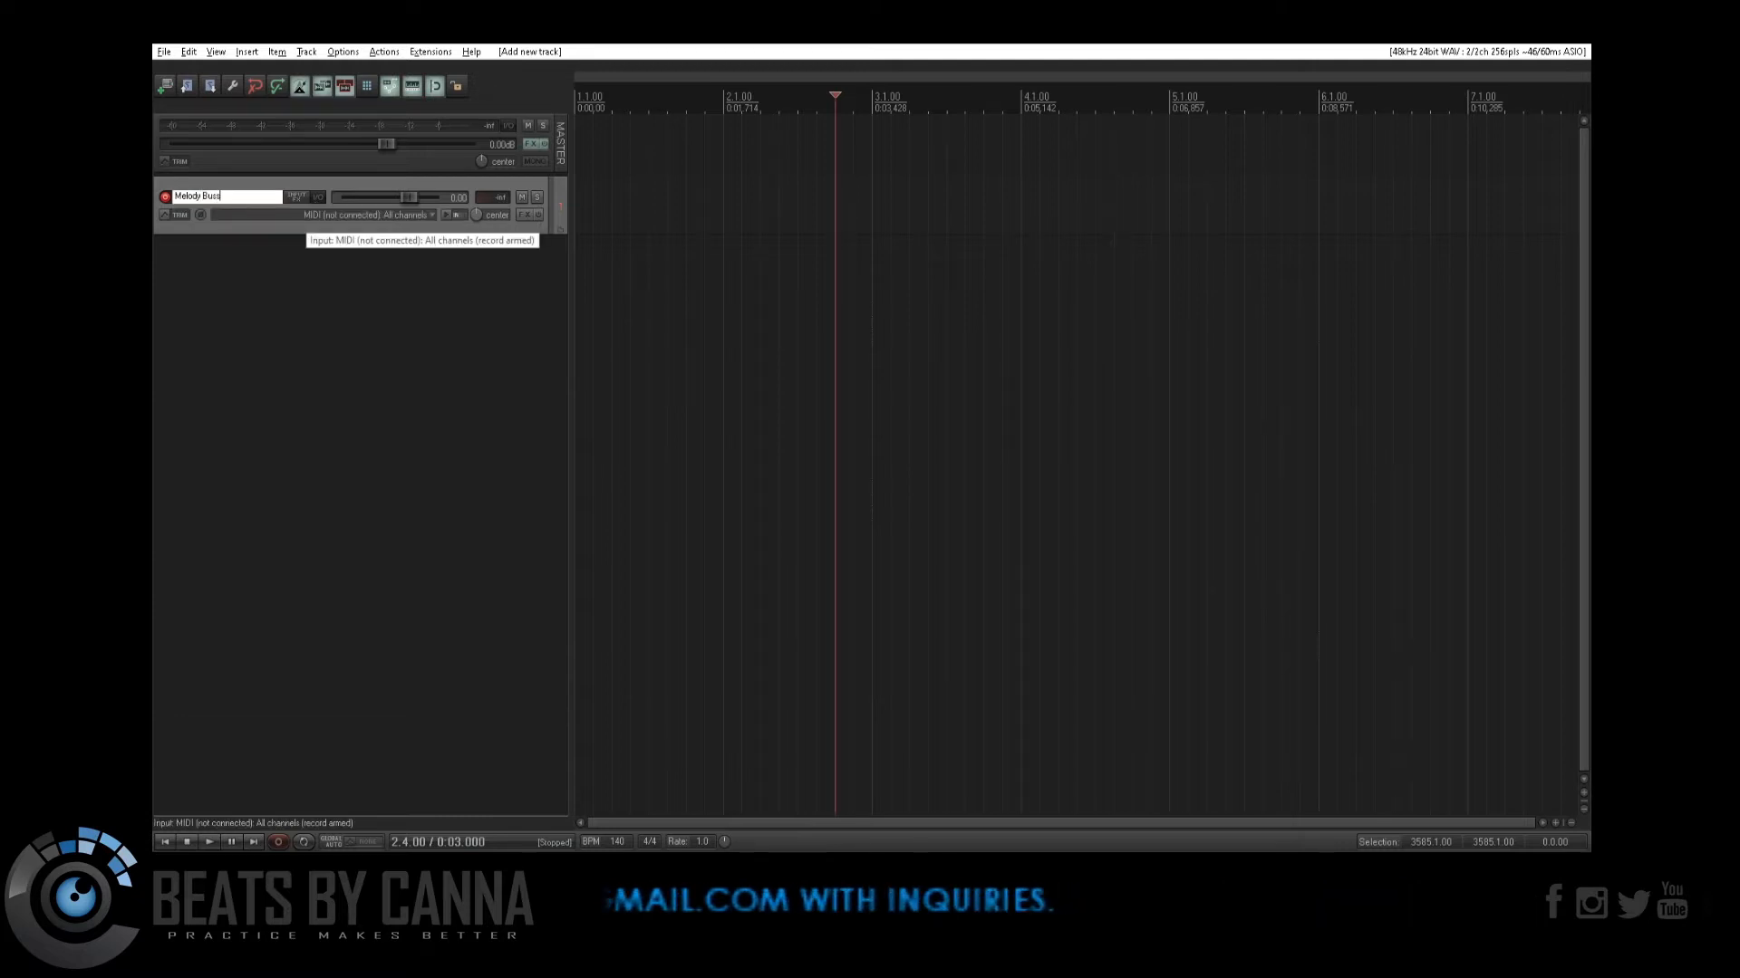
key("Return")
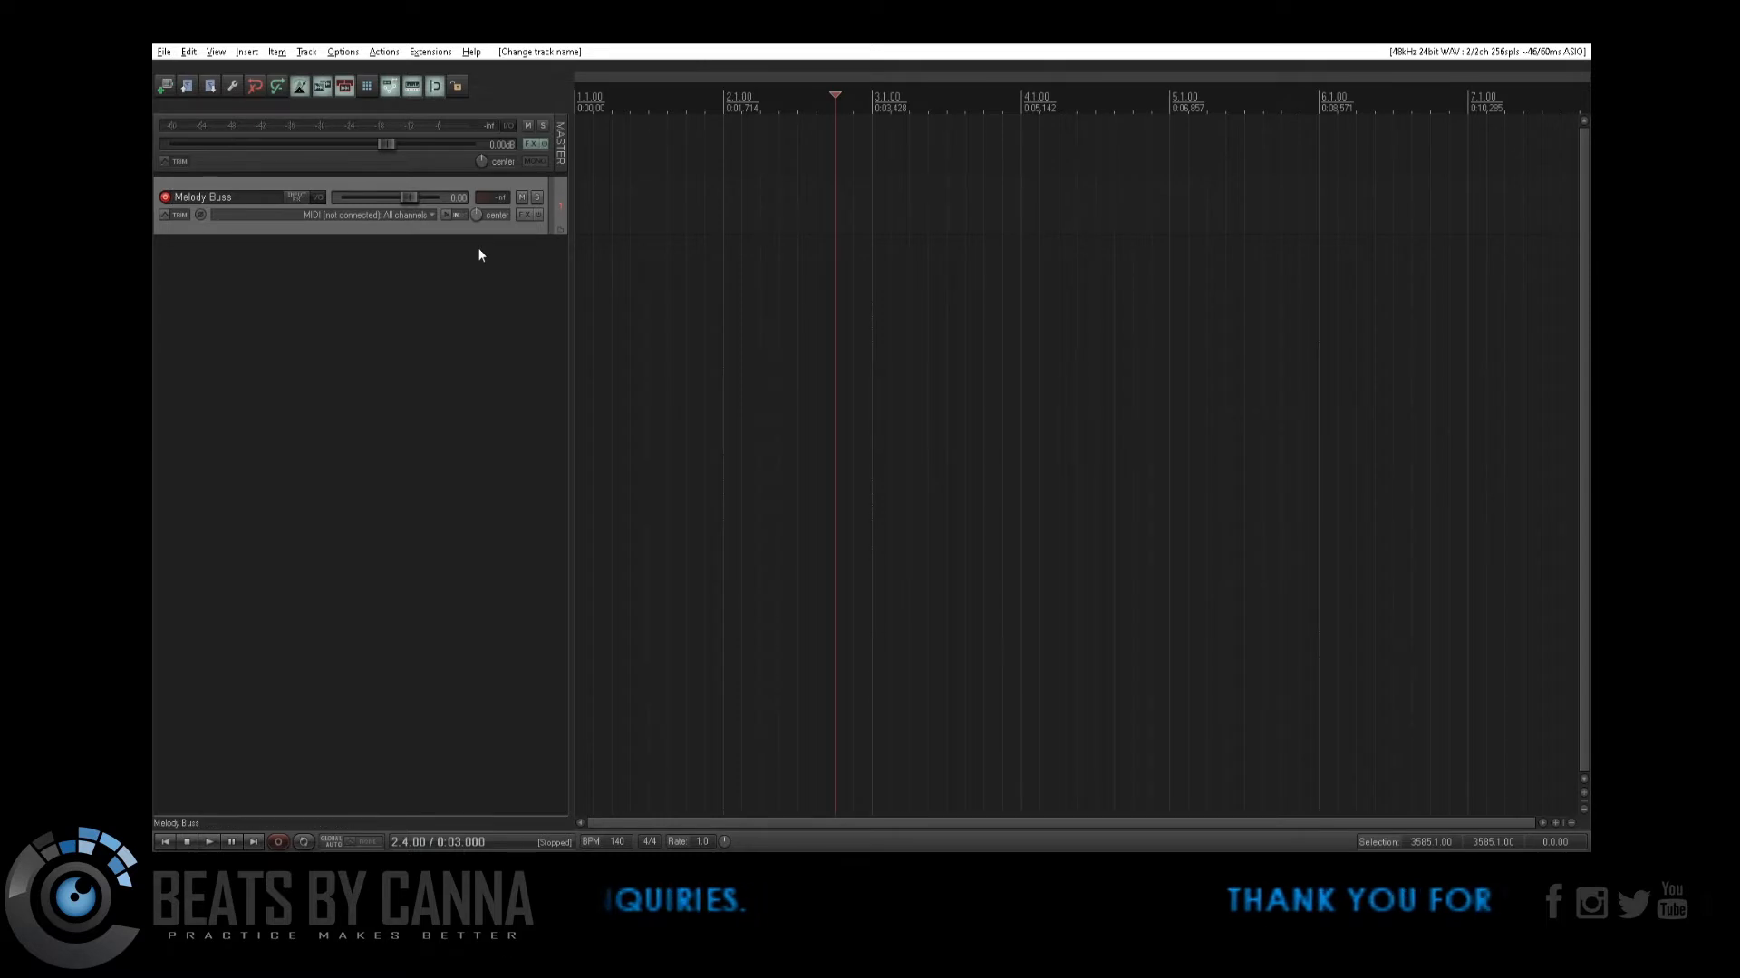
Step: Add two tracks below Melody Buss and name them "Piano" and "Flute"
double_click(480, 254)
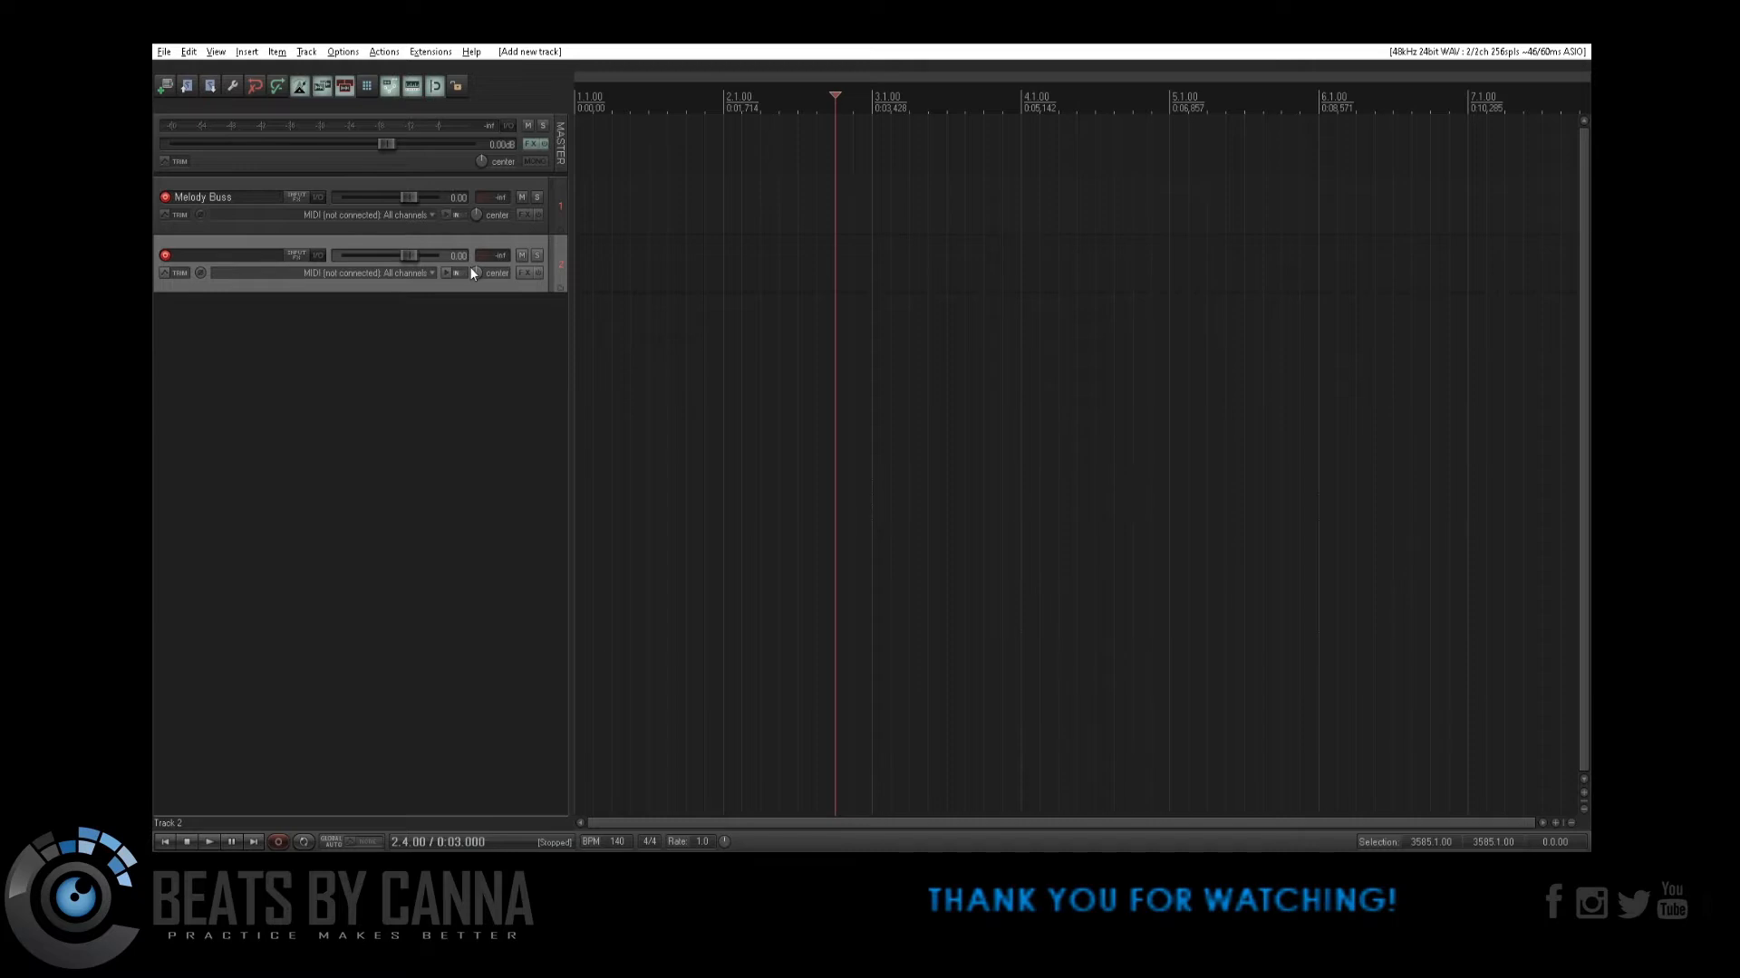
double_click(236, 259)
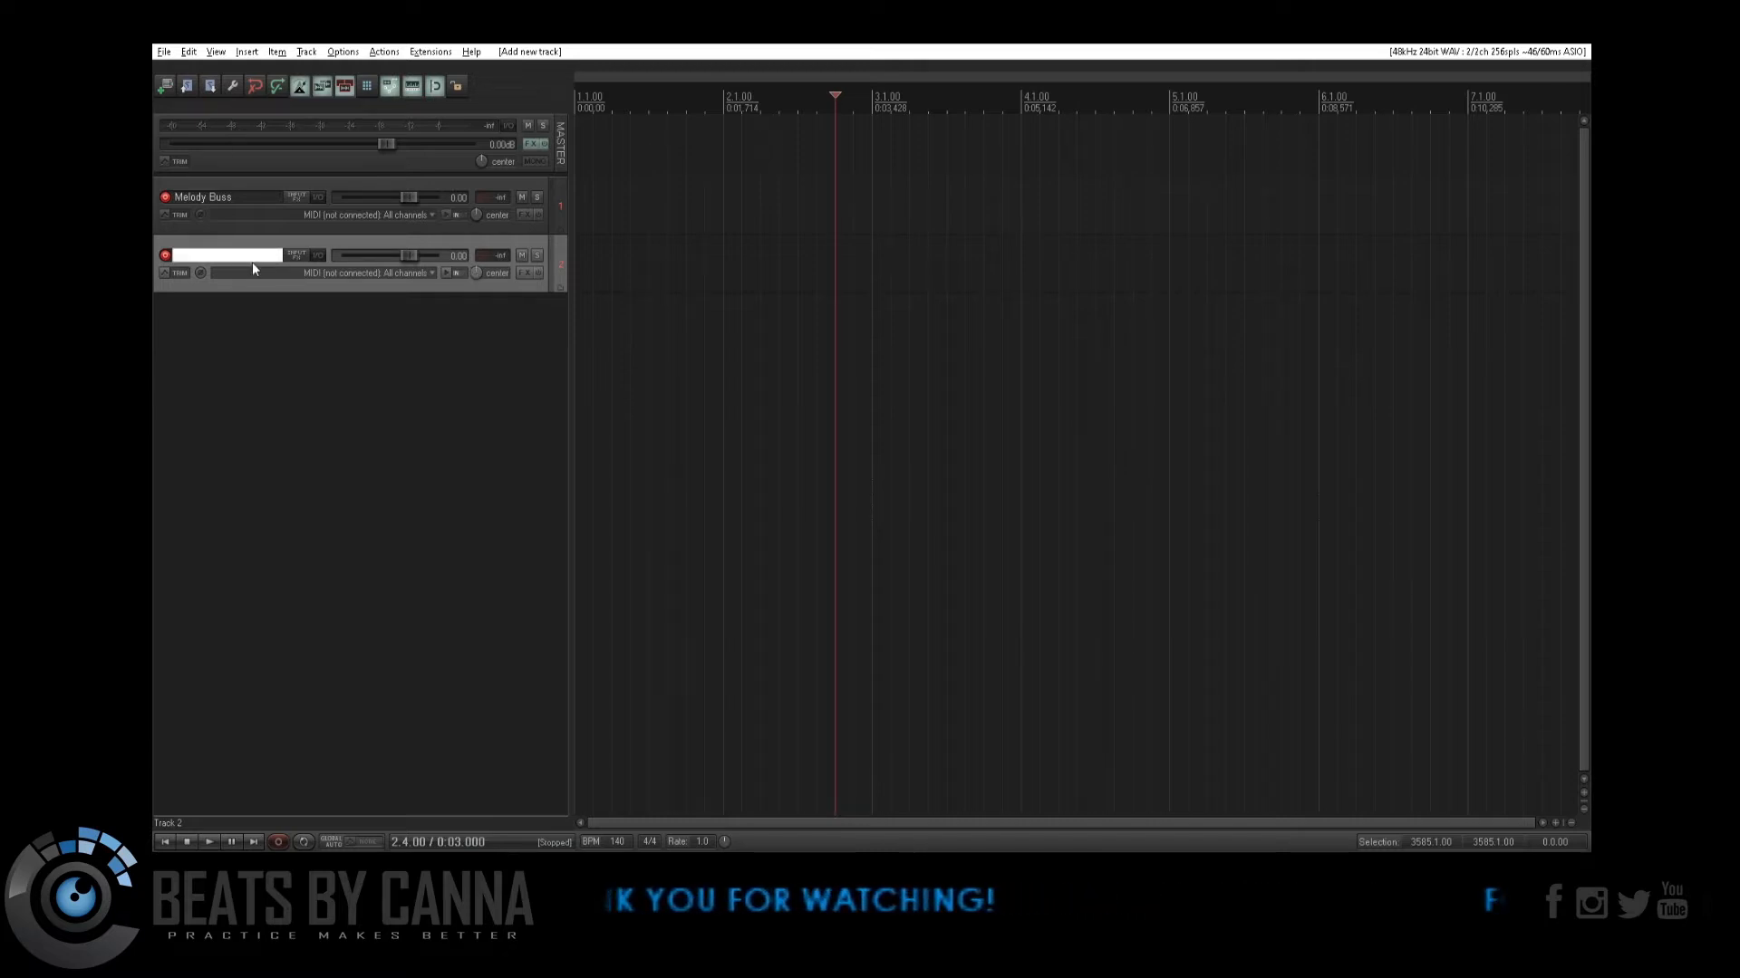
type("Piano")
key("Return")
double_click(373, 362)
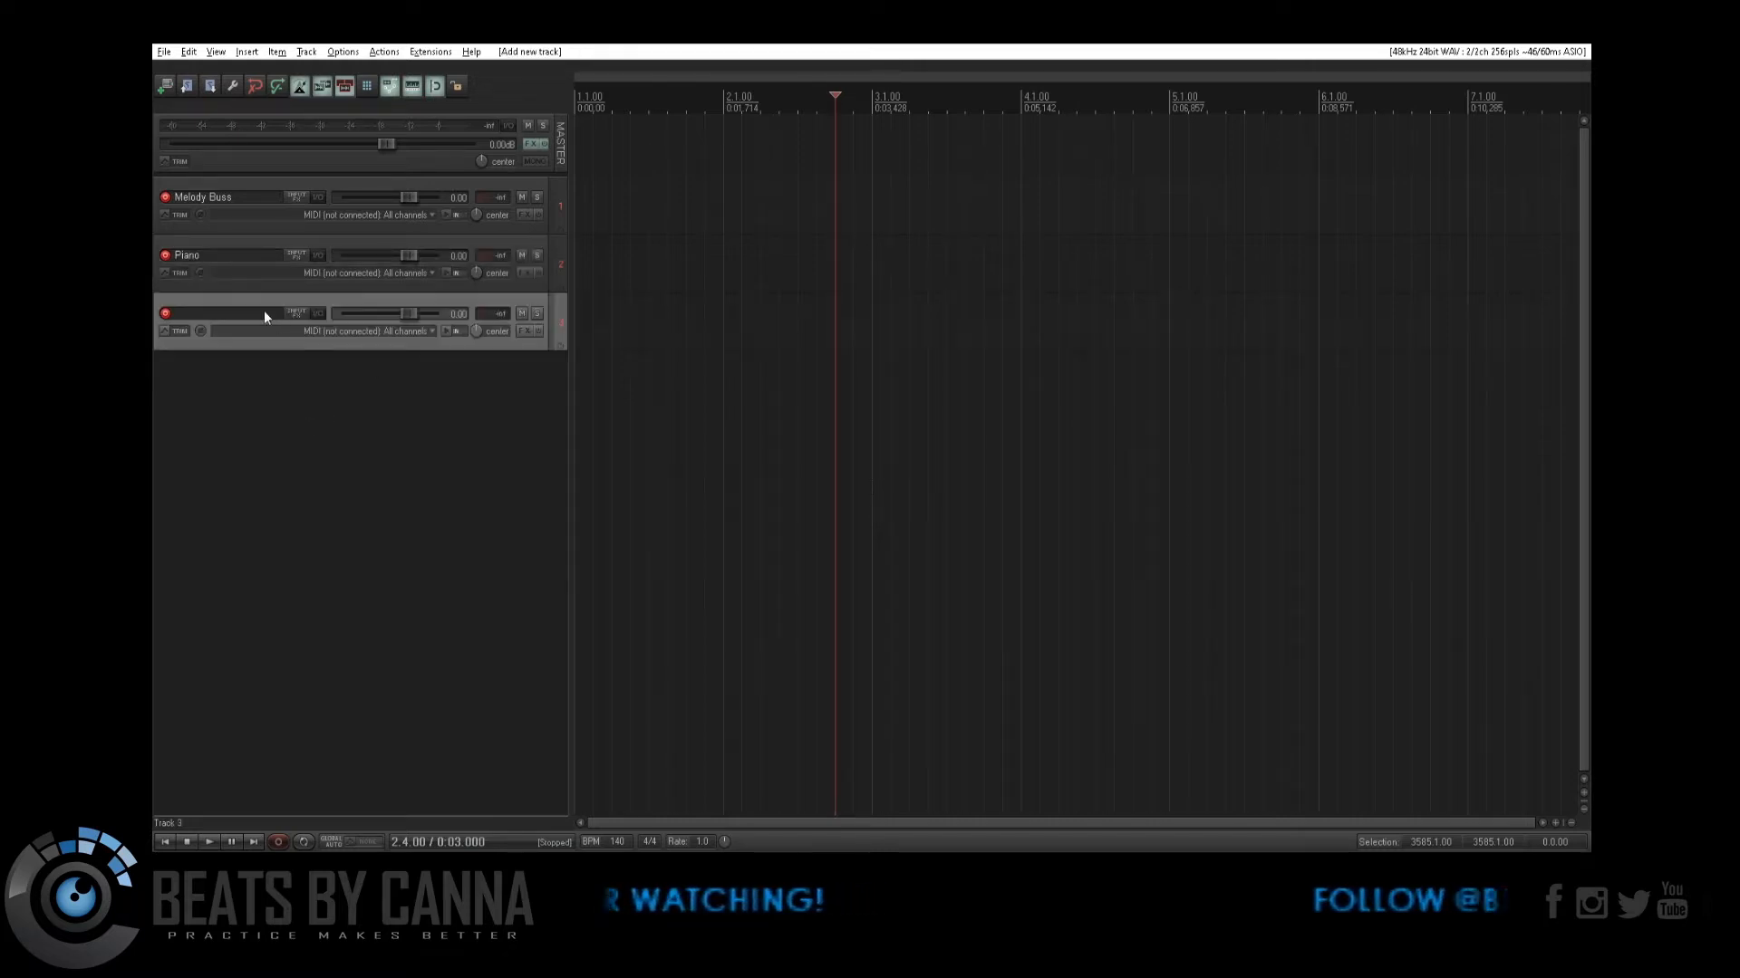
double_click(263, 311)
type("Flute")
key("Return")
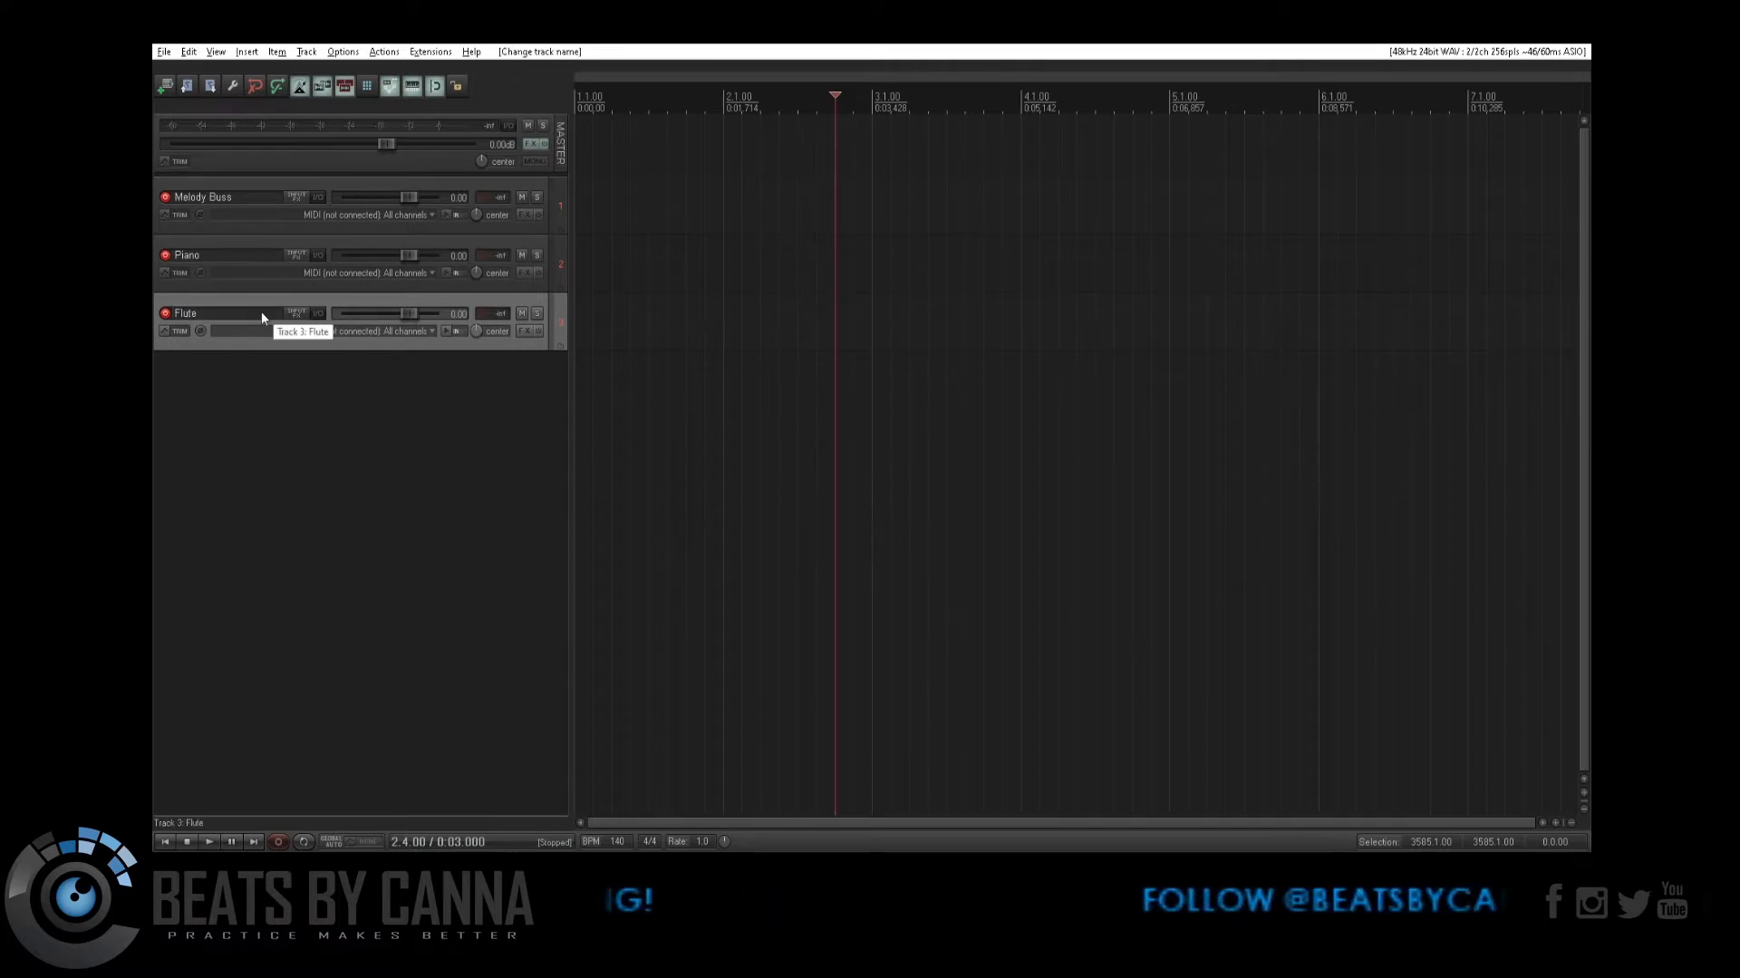
Step: Add a track named "Synth Bass" below Flute and turn Melody Buss into a folder containing the three instrument tracks
double_click(241, 373)
double_click(241, 371)
type("S")
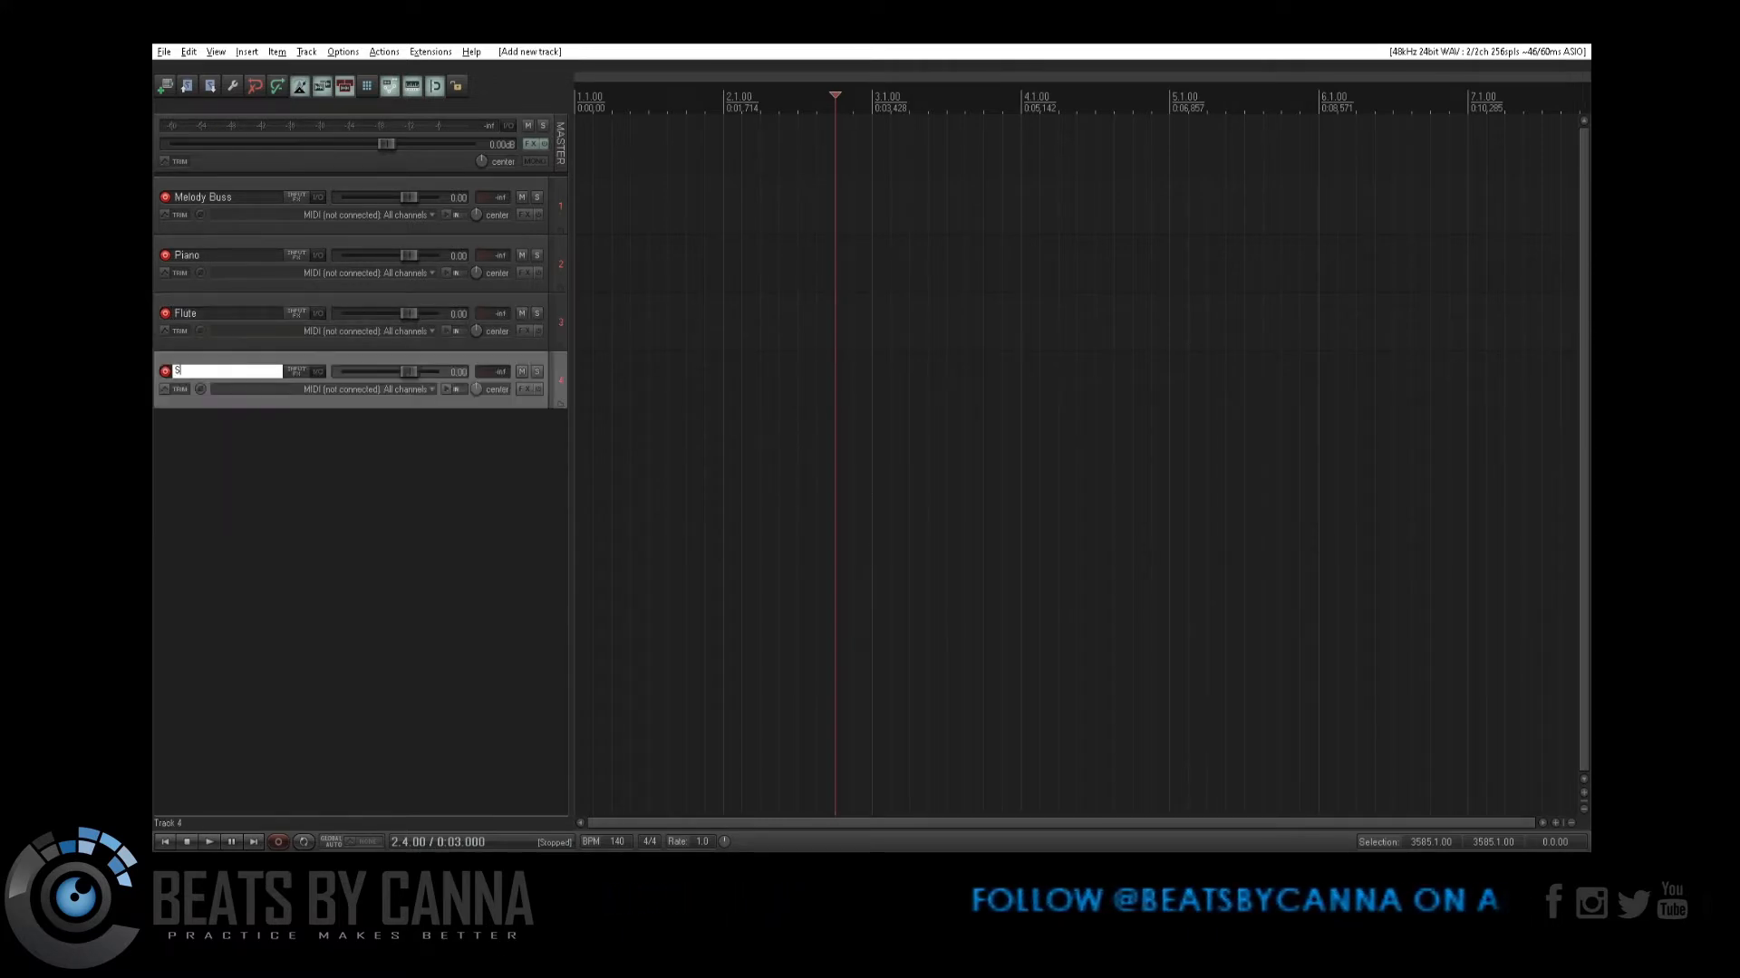
type("ynth Bass")
key("Return")
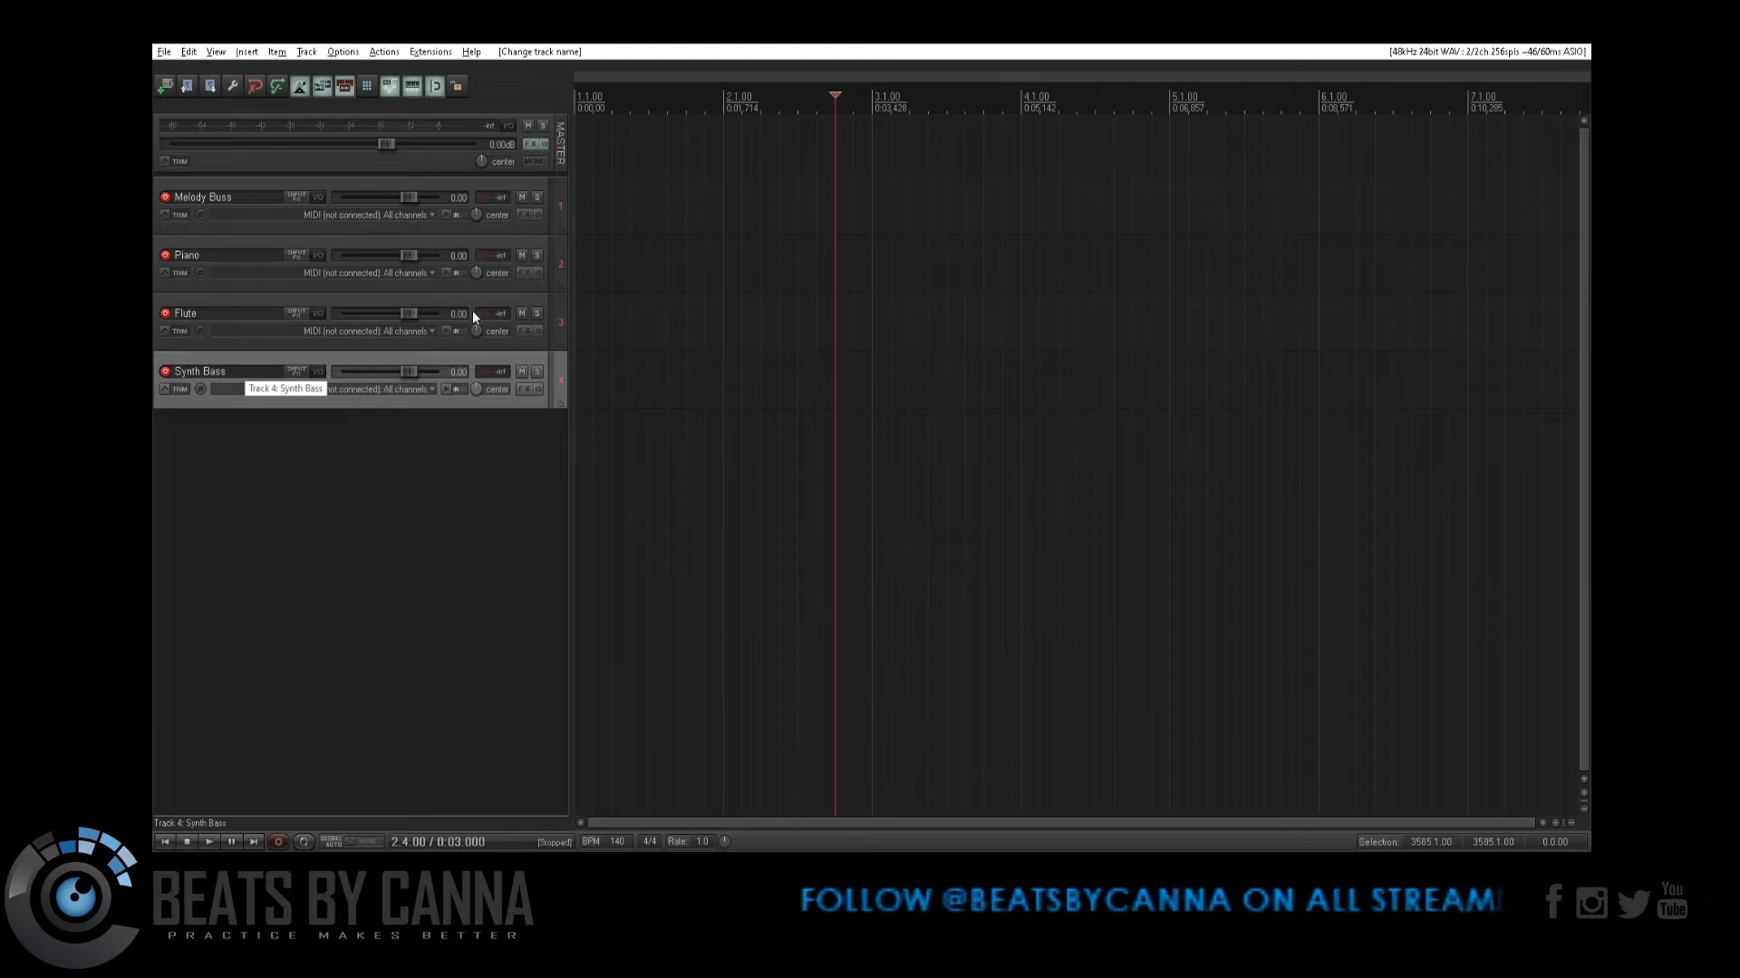
left_click(312, 226)
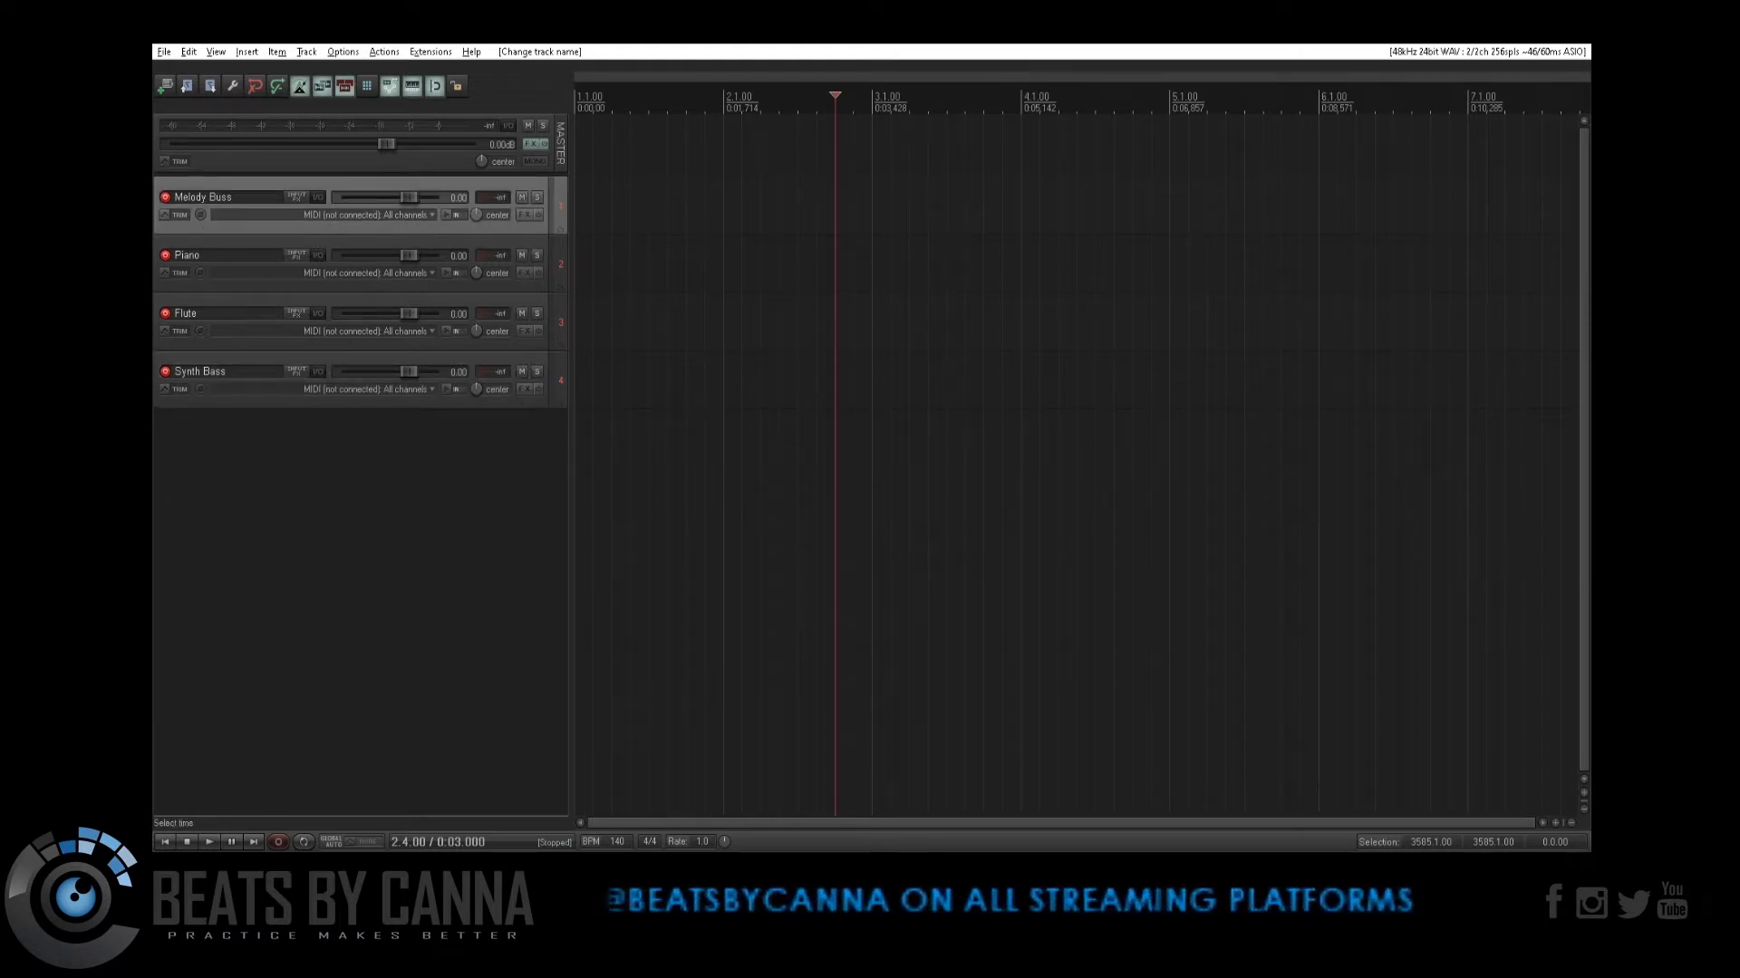
left_click(559, 227)
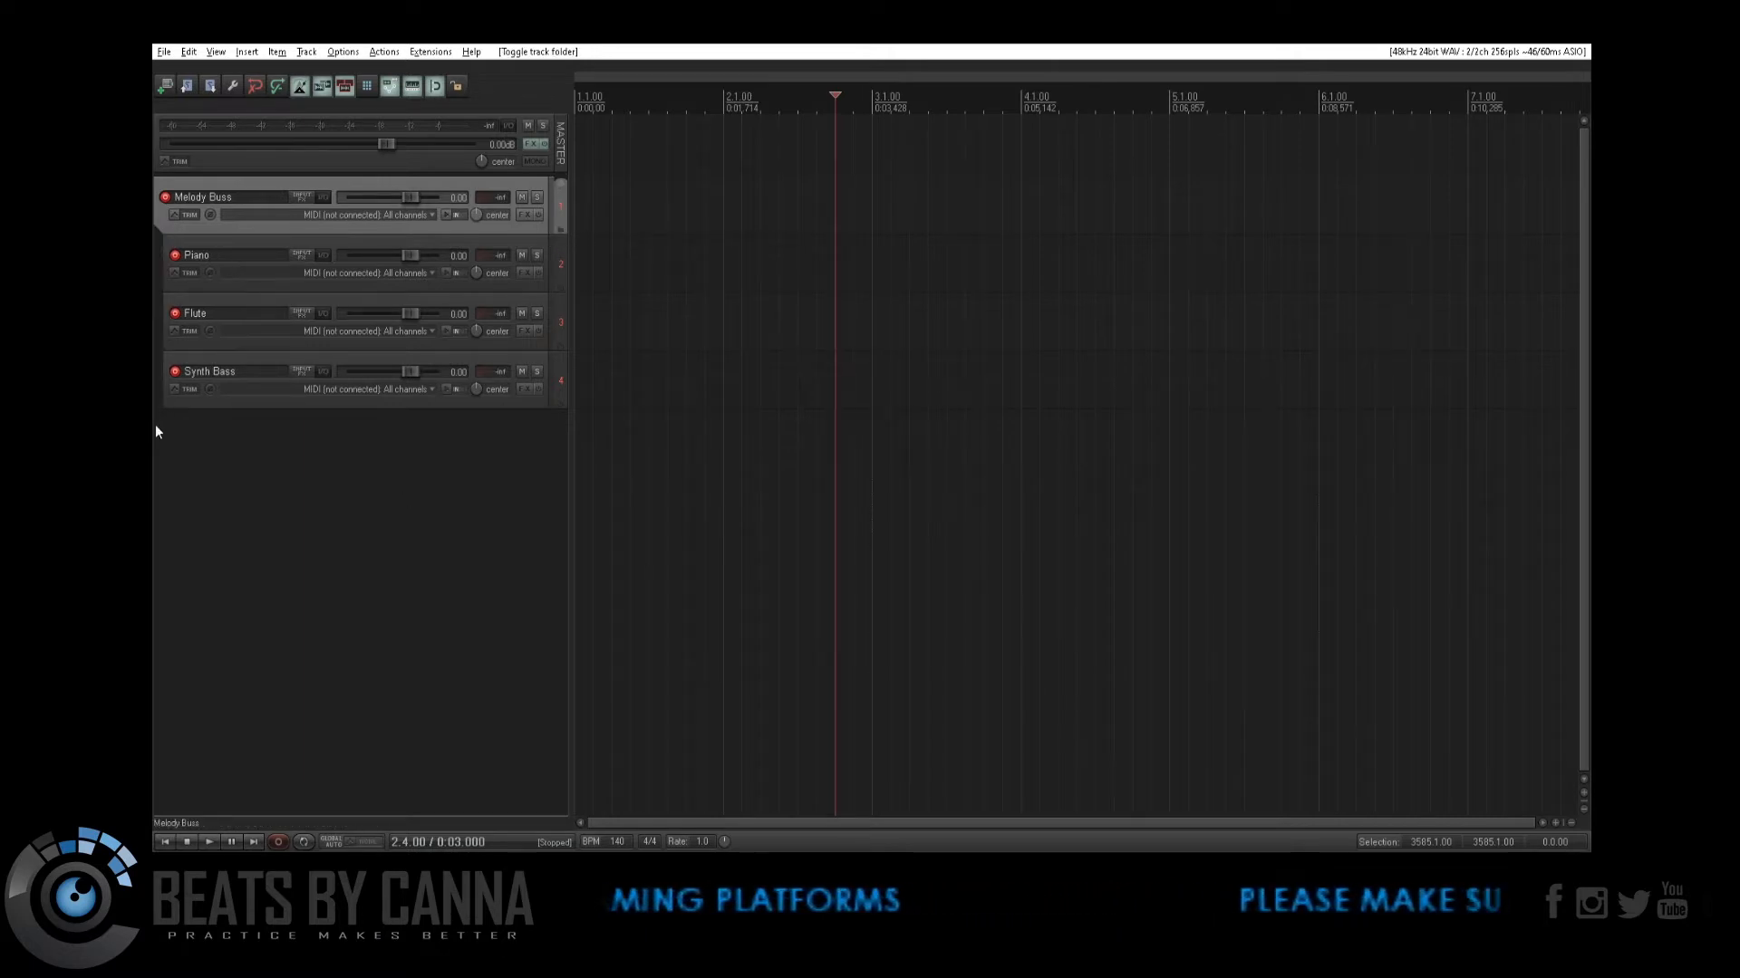
Step: Add two more tracks inside the Melody Buss folder and name them "Sends" and "Delay"
double_click(393, 471)
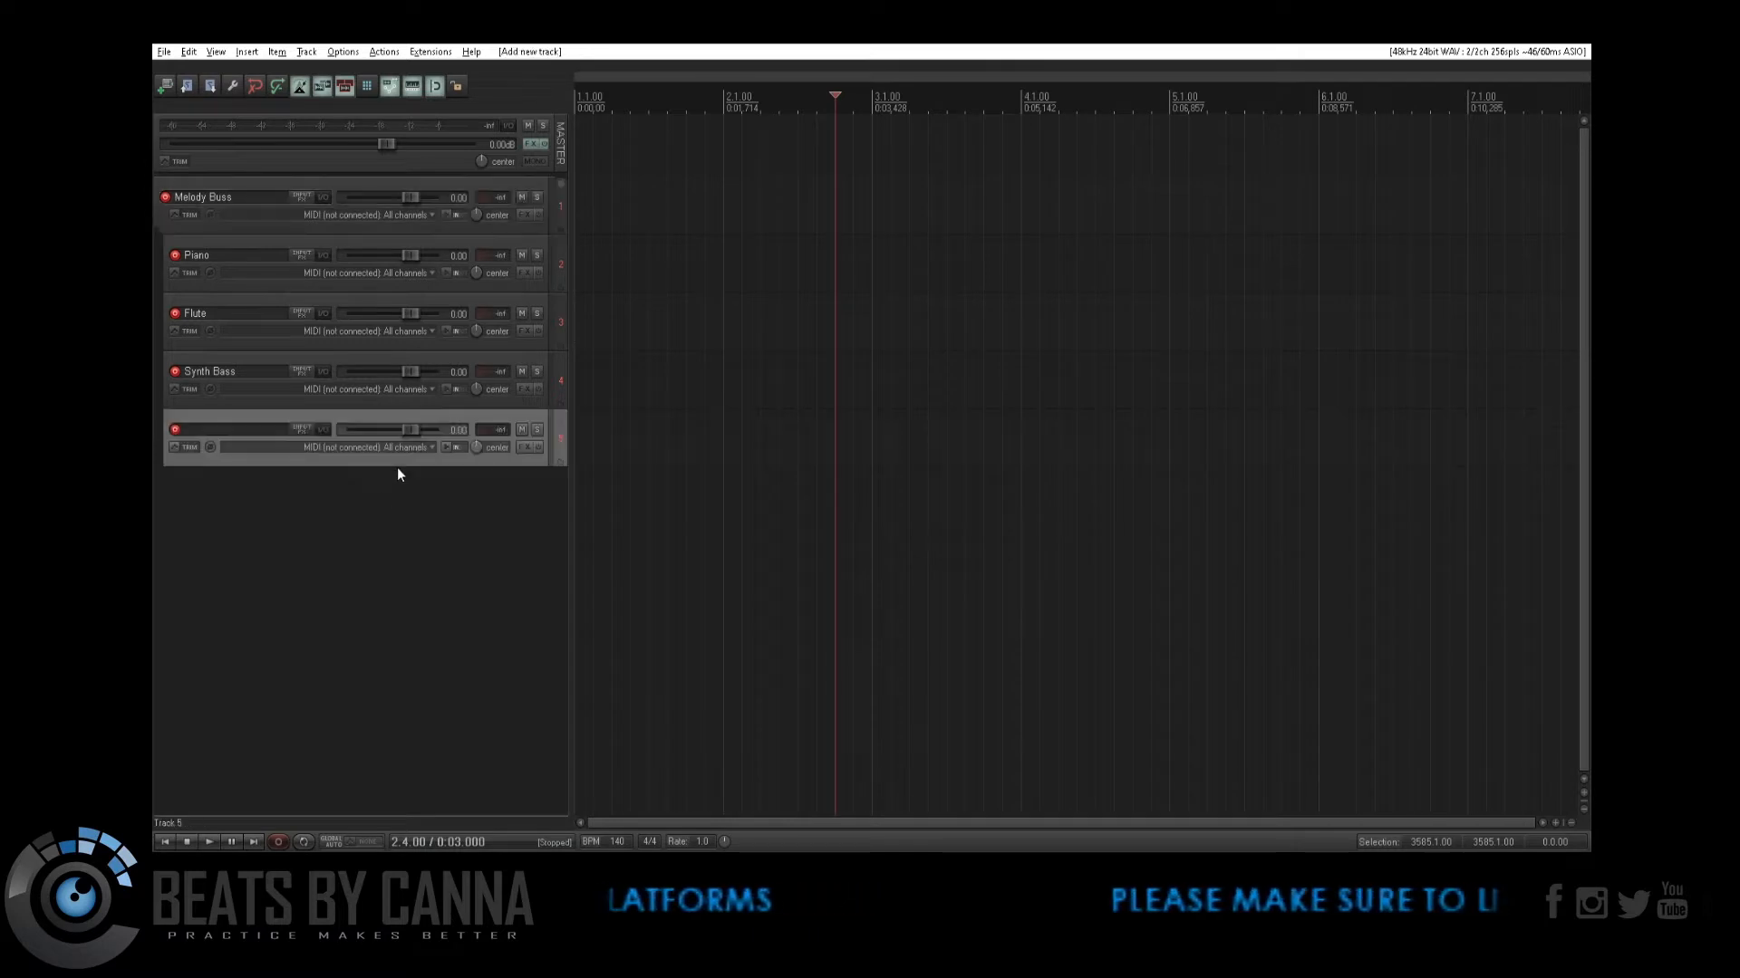
double_click(497, 480)
double_click(277, 421)
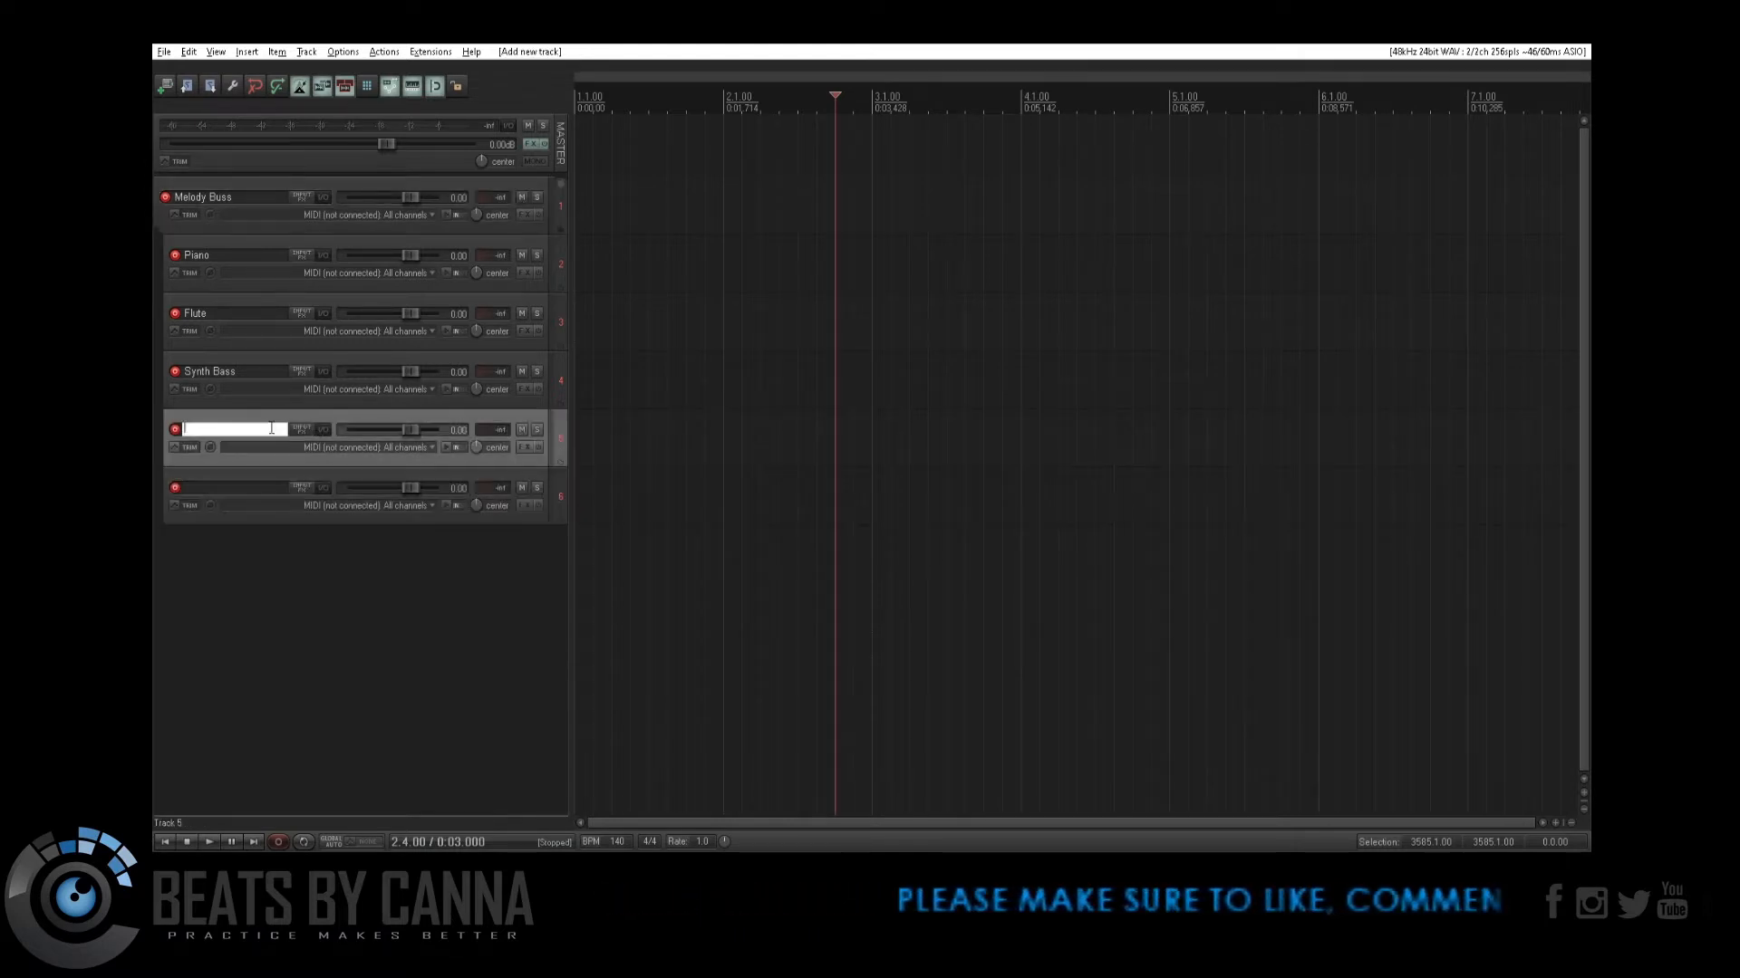
type("Sends")
key("Return")
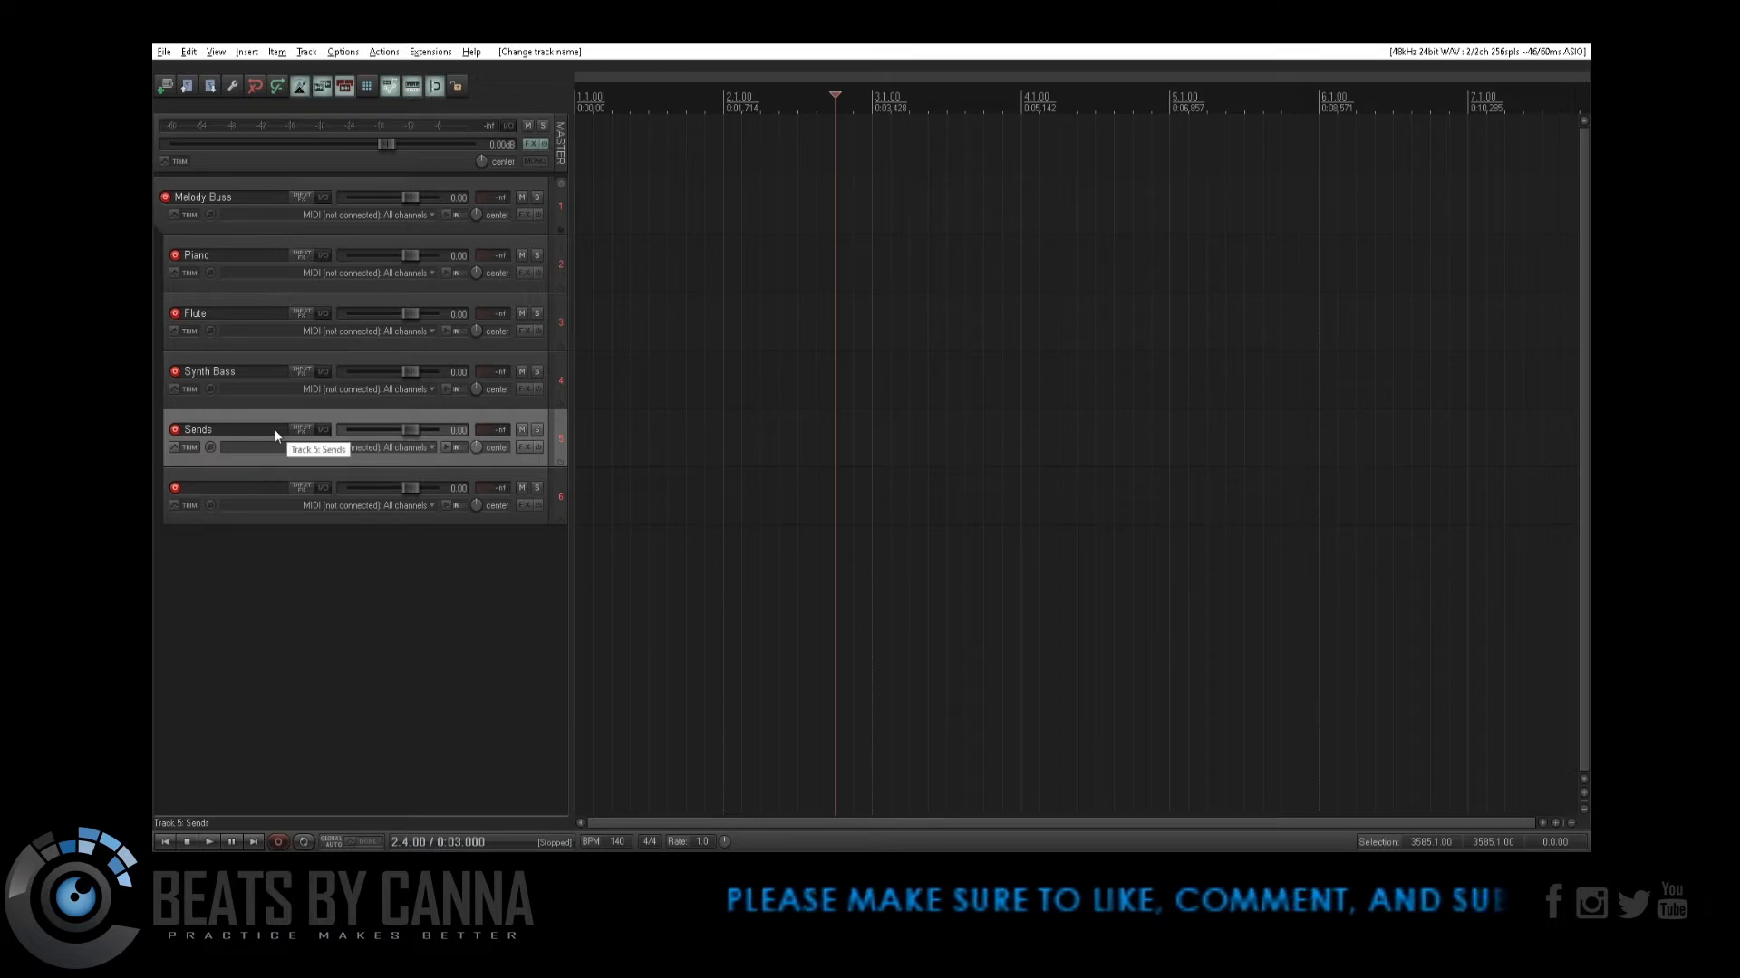
double_click(279, 493)
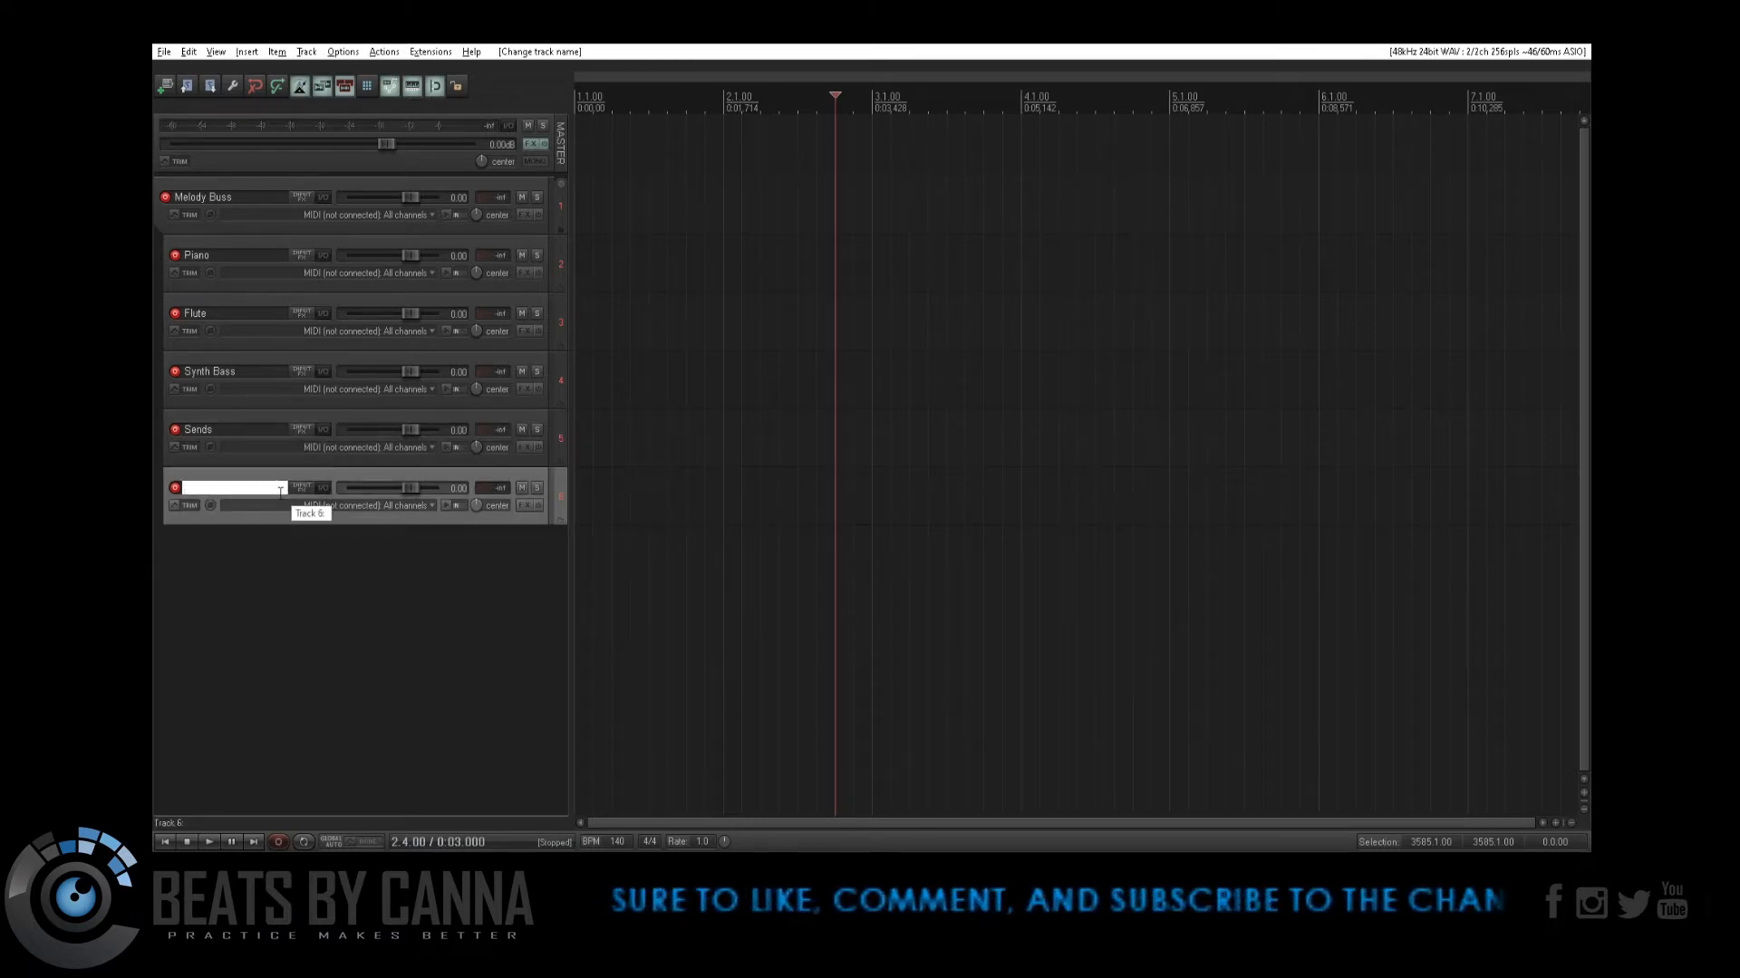
type("Delay")
key("Return")
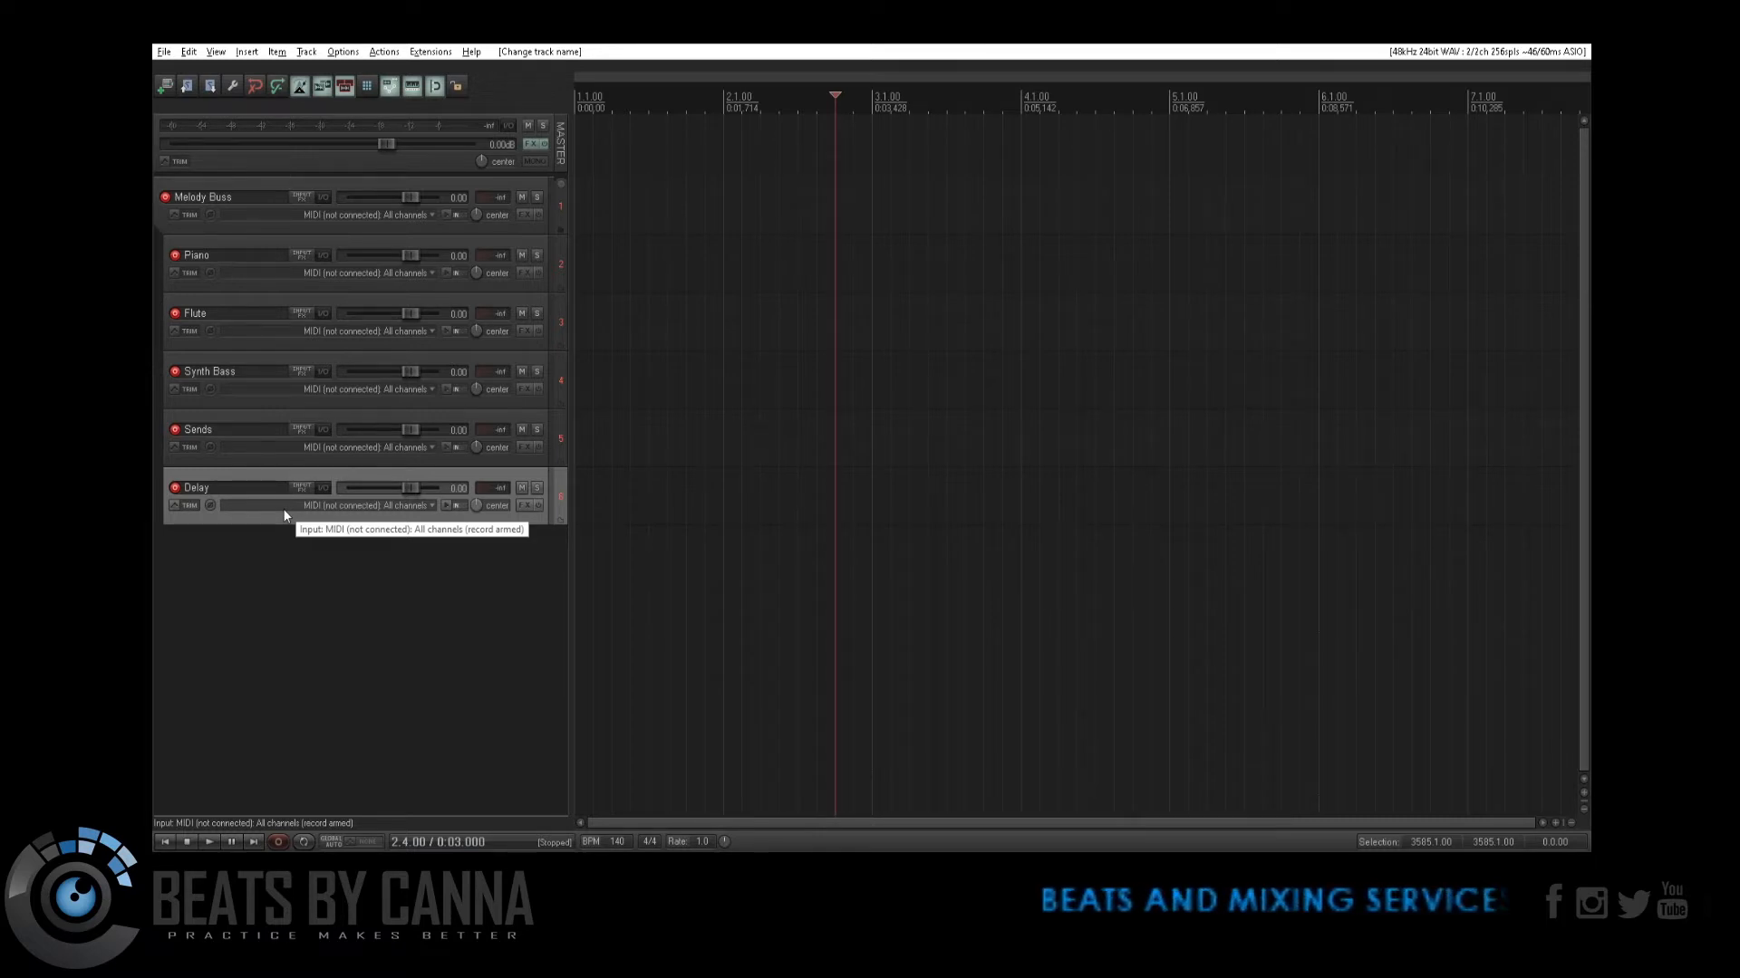
Step: Turn the Sends track into a nested folder containing the Delay track
left_click(284, 214)
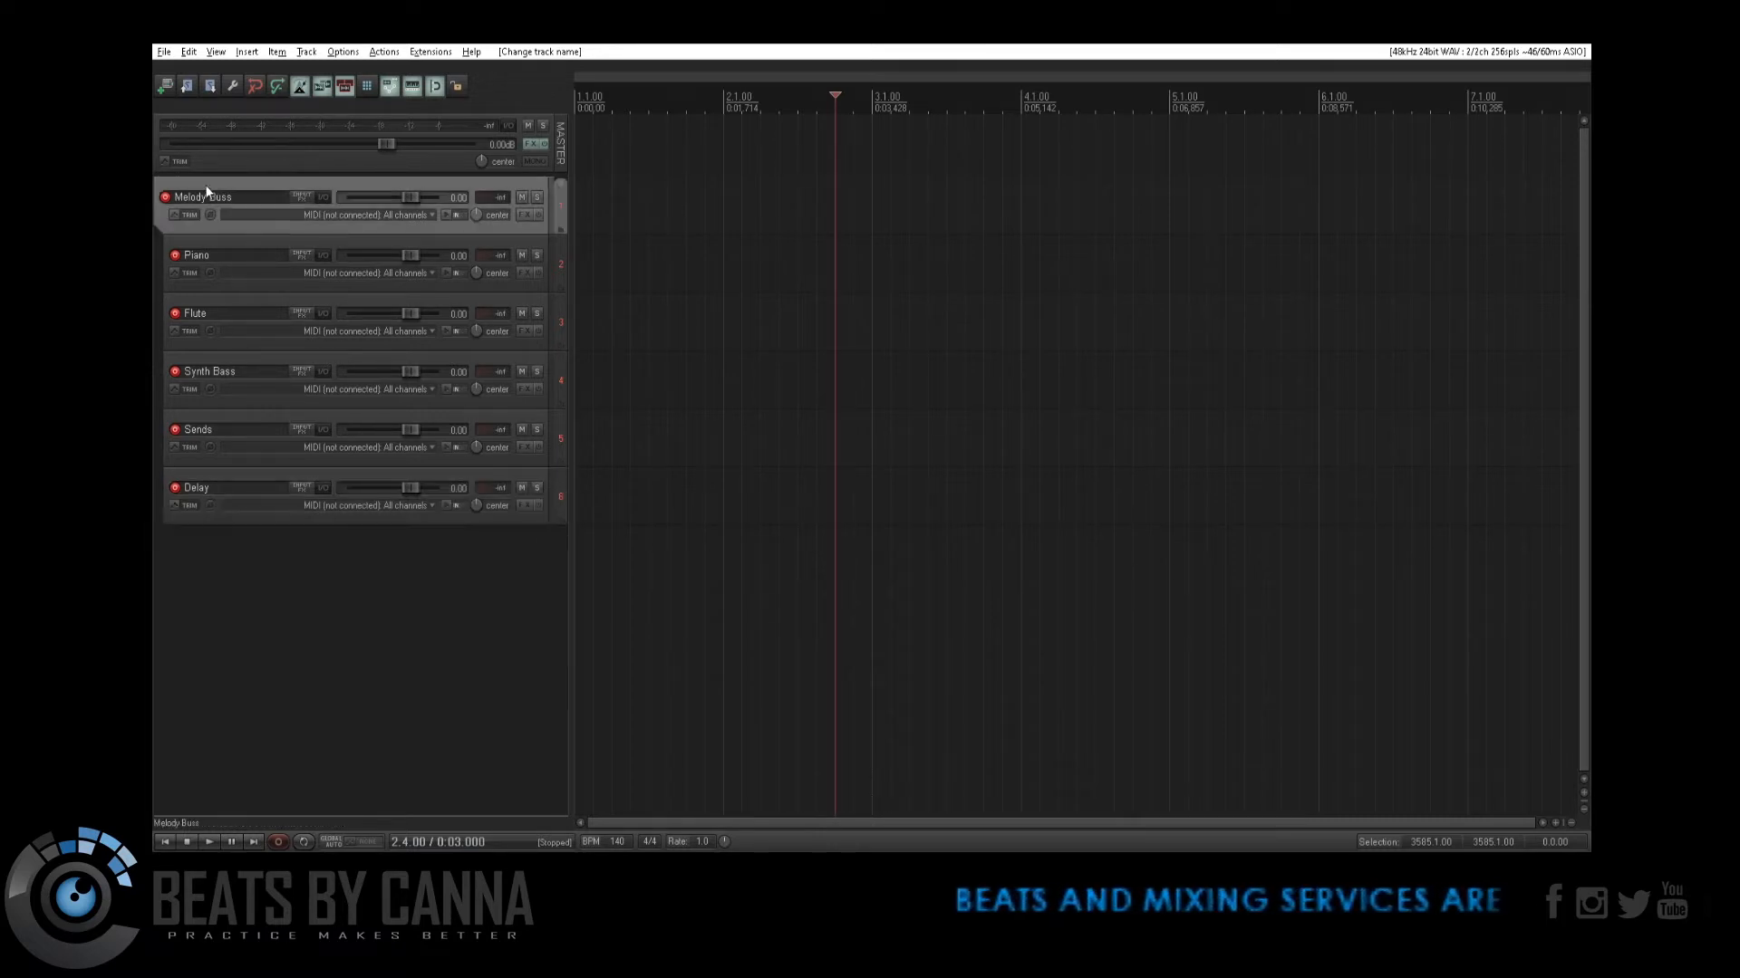
left_click(303, 519)
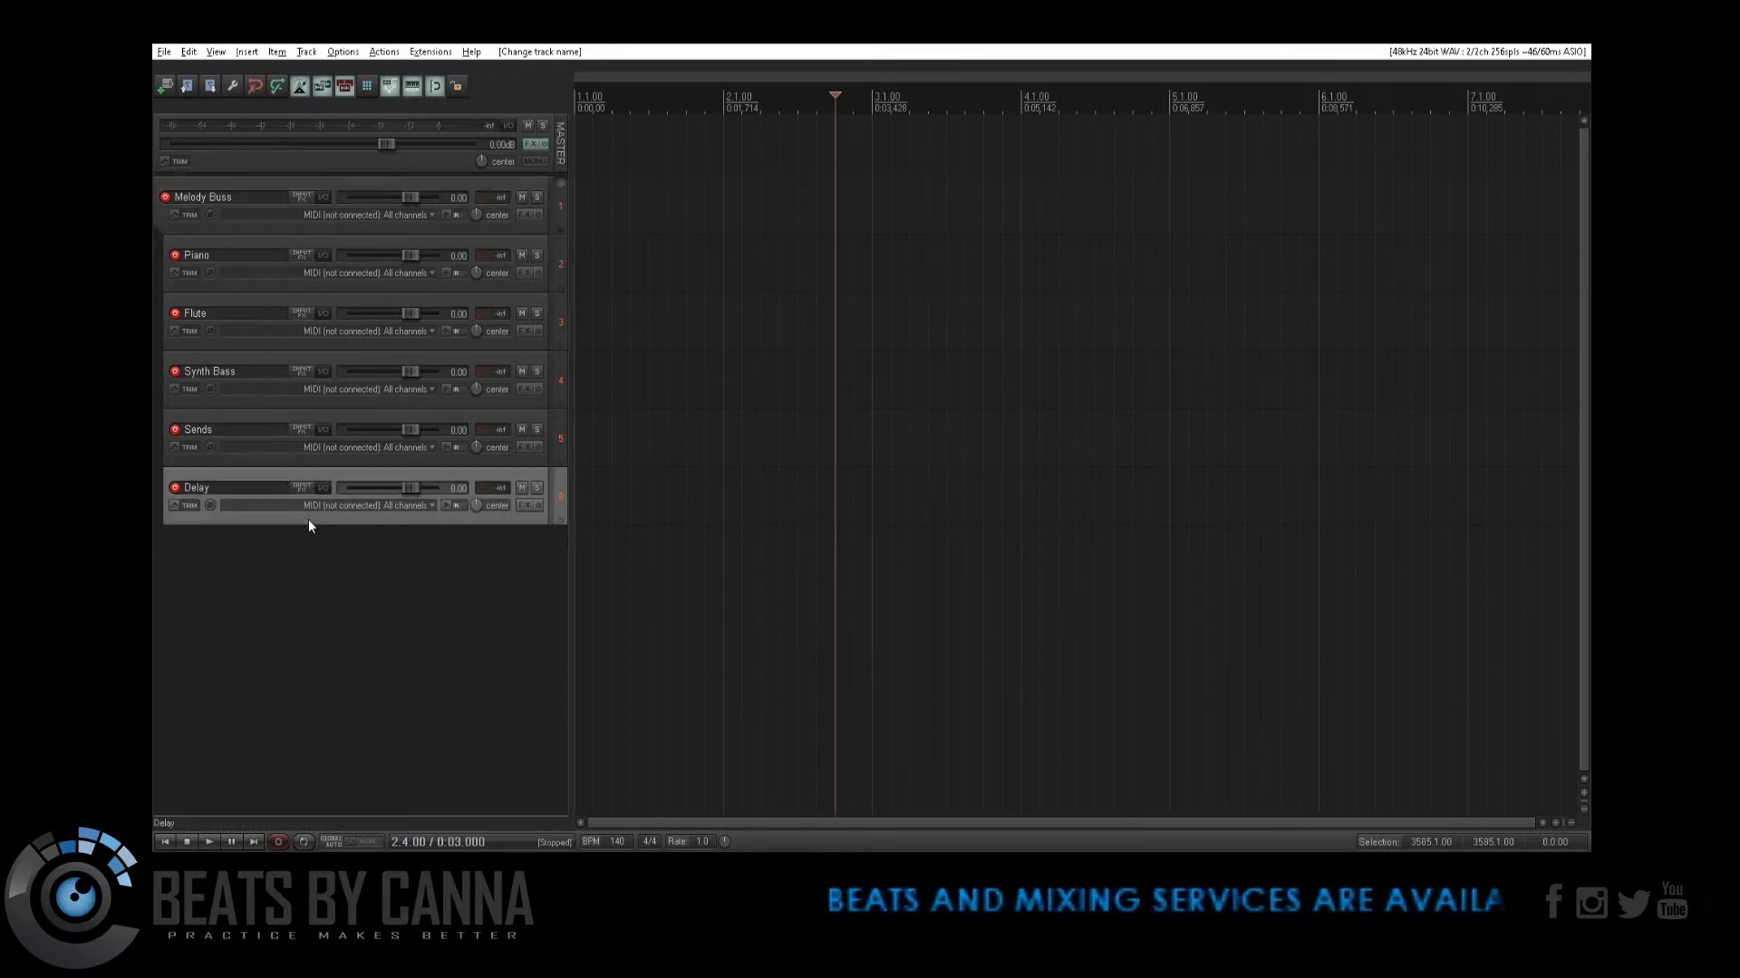
left_click(306, 461)
left_click(560, 460)
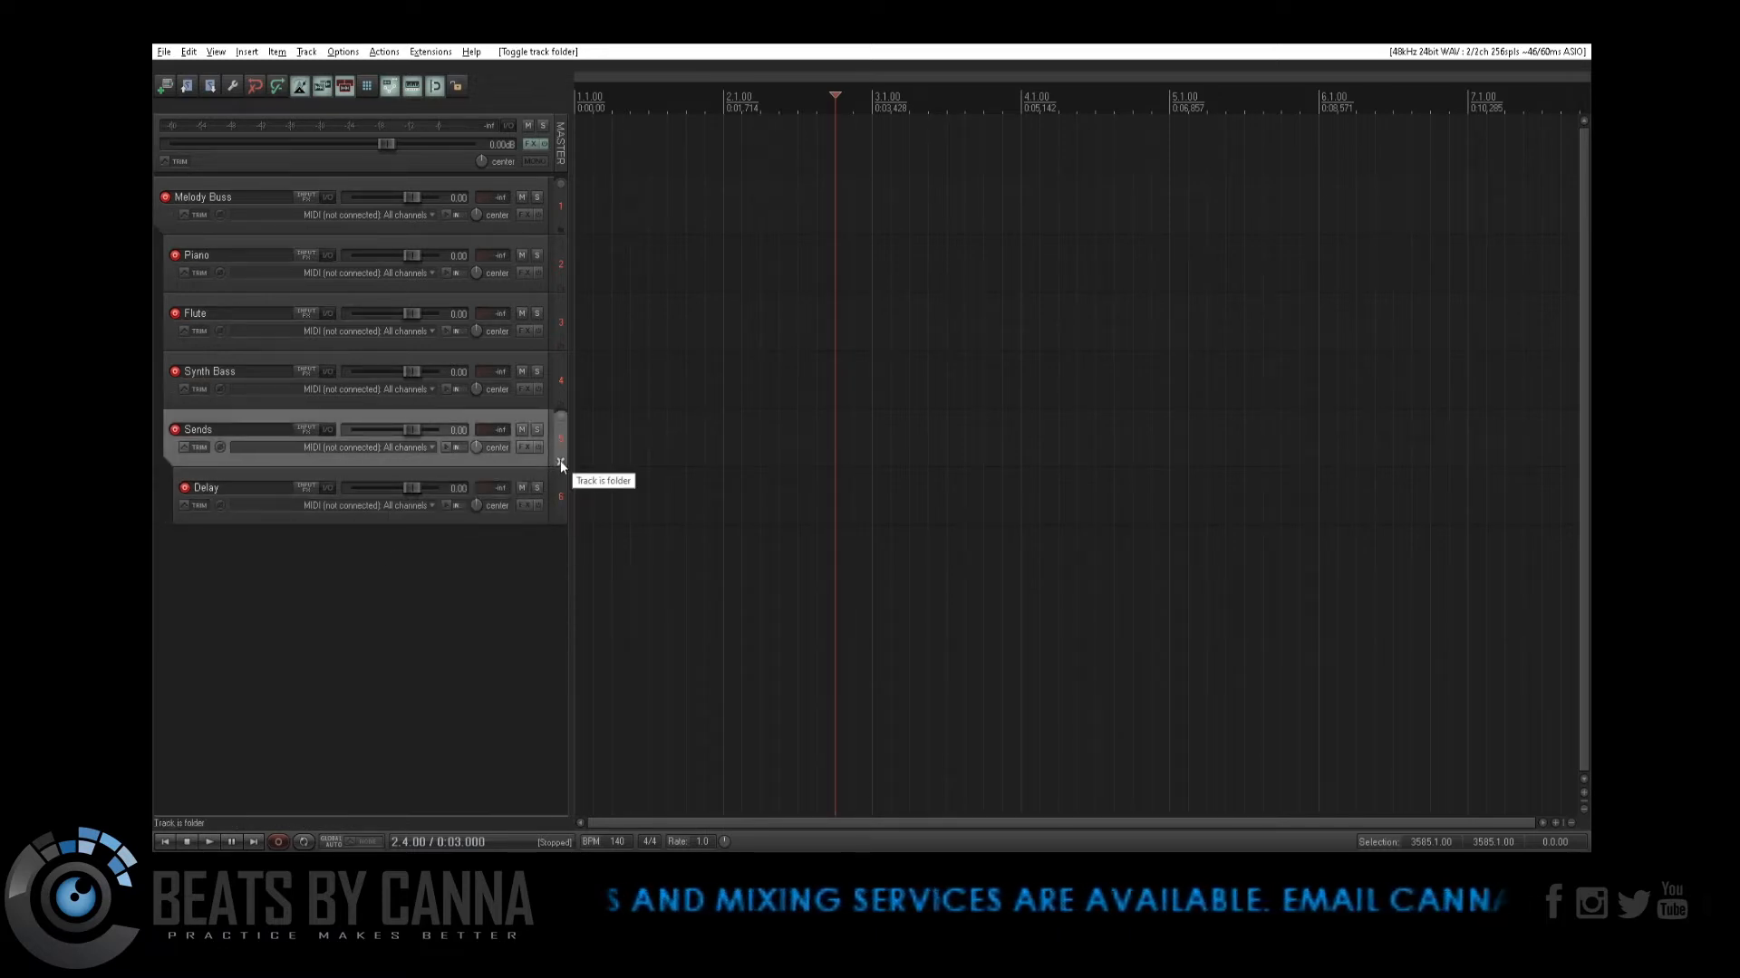
Step: Examine the routing of the Delay track and the Sends folder to see their parent sends
left_click(319, 516)
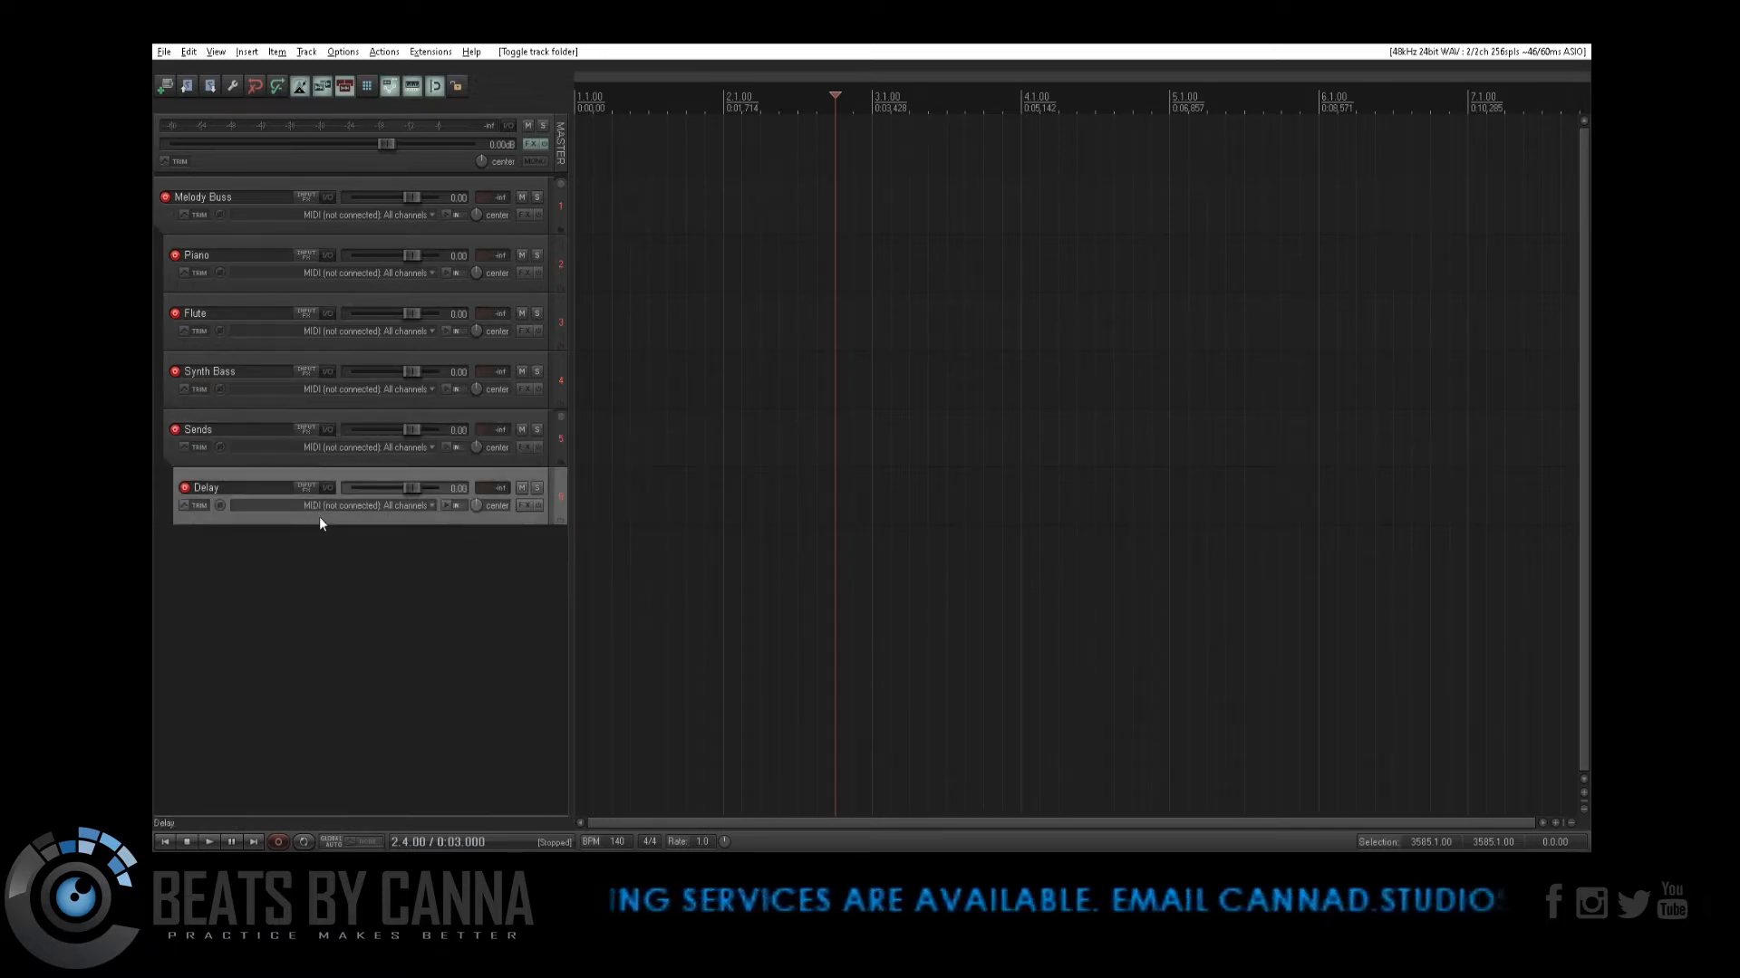
left_click(268, 459)
left_click(294, 518)
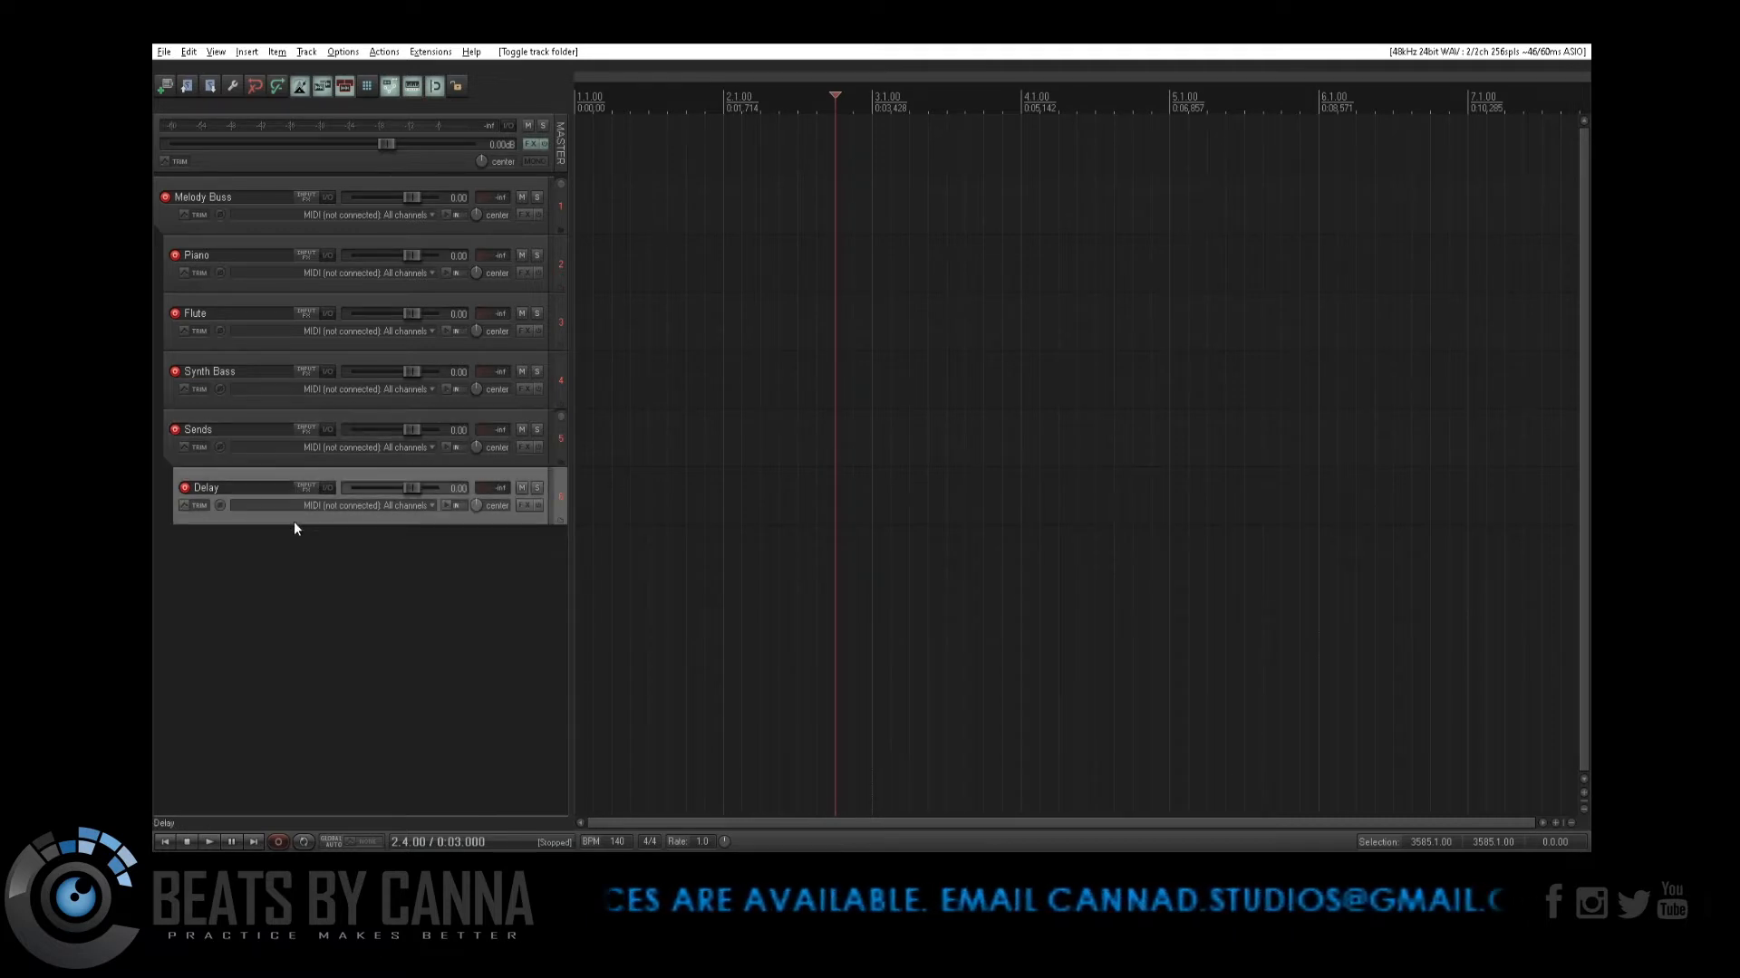
left_click(328, 487)
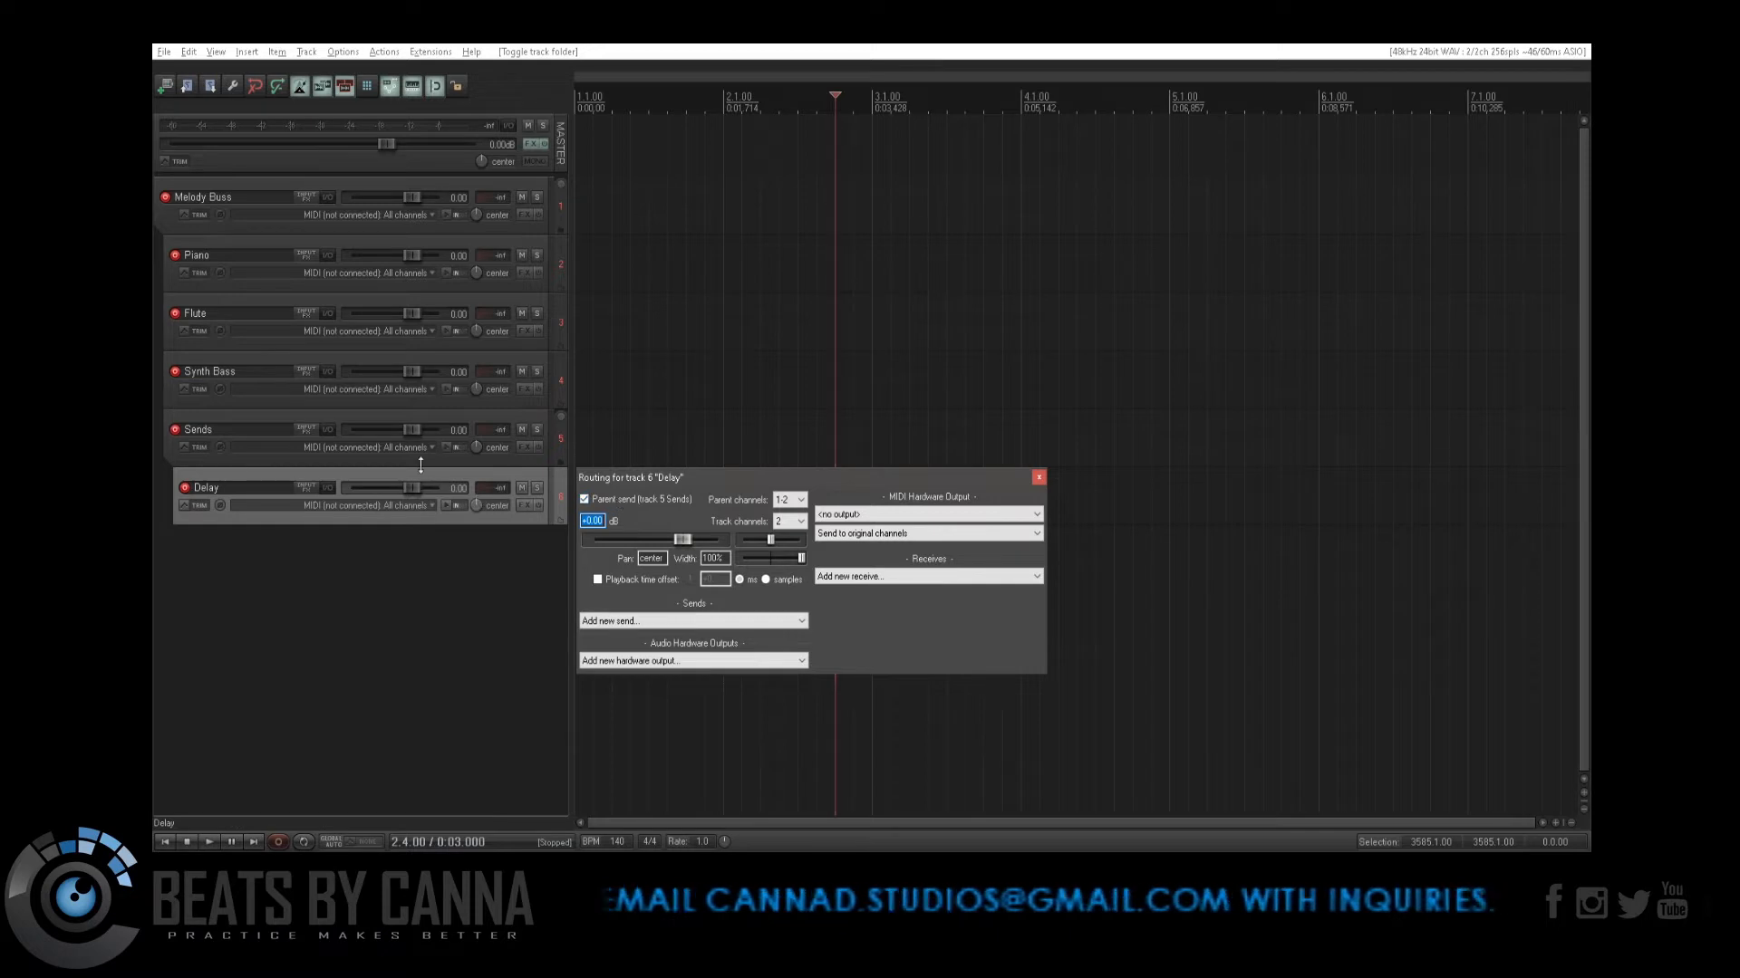
left_click(371, 419)
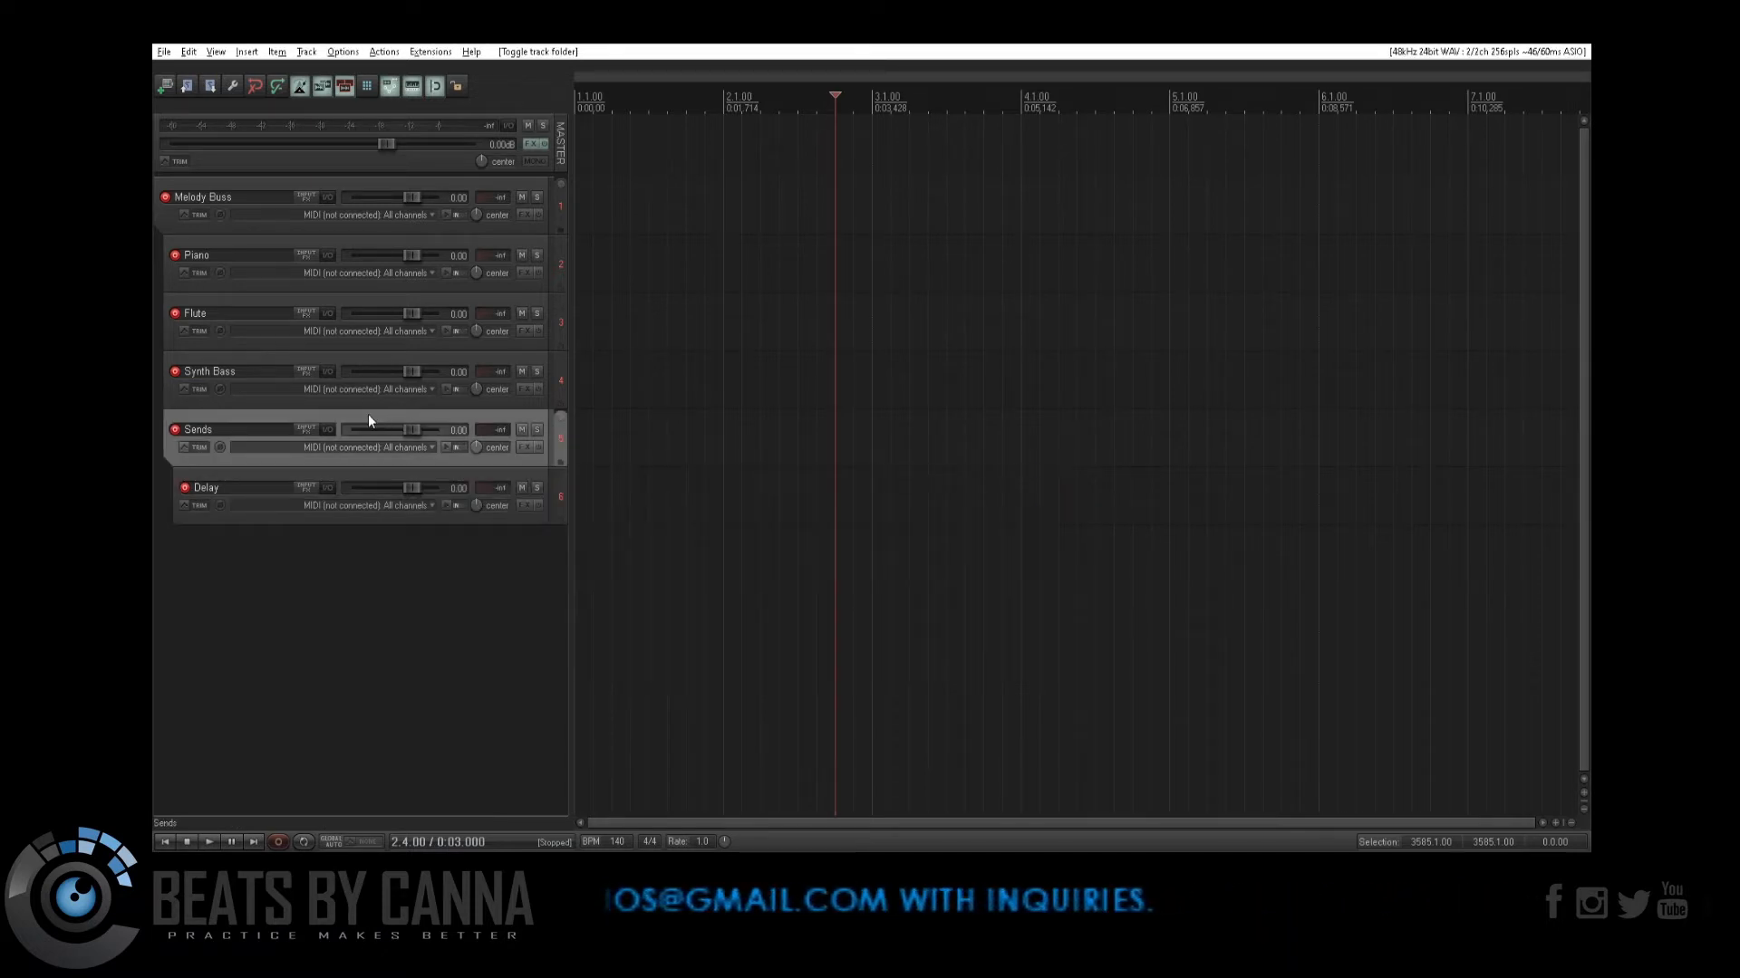
left_click(327, 430)
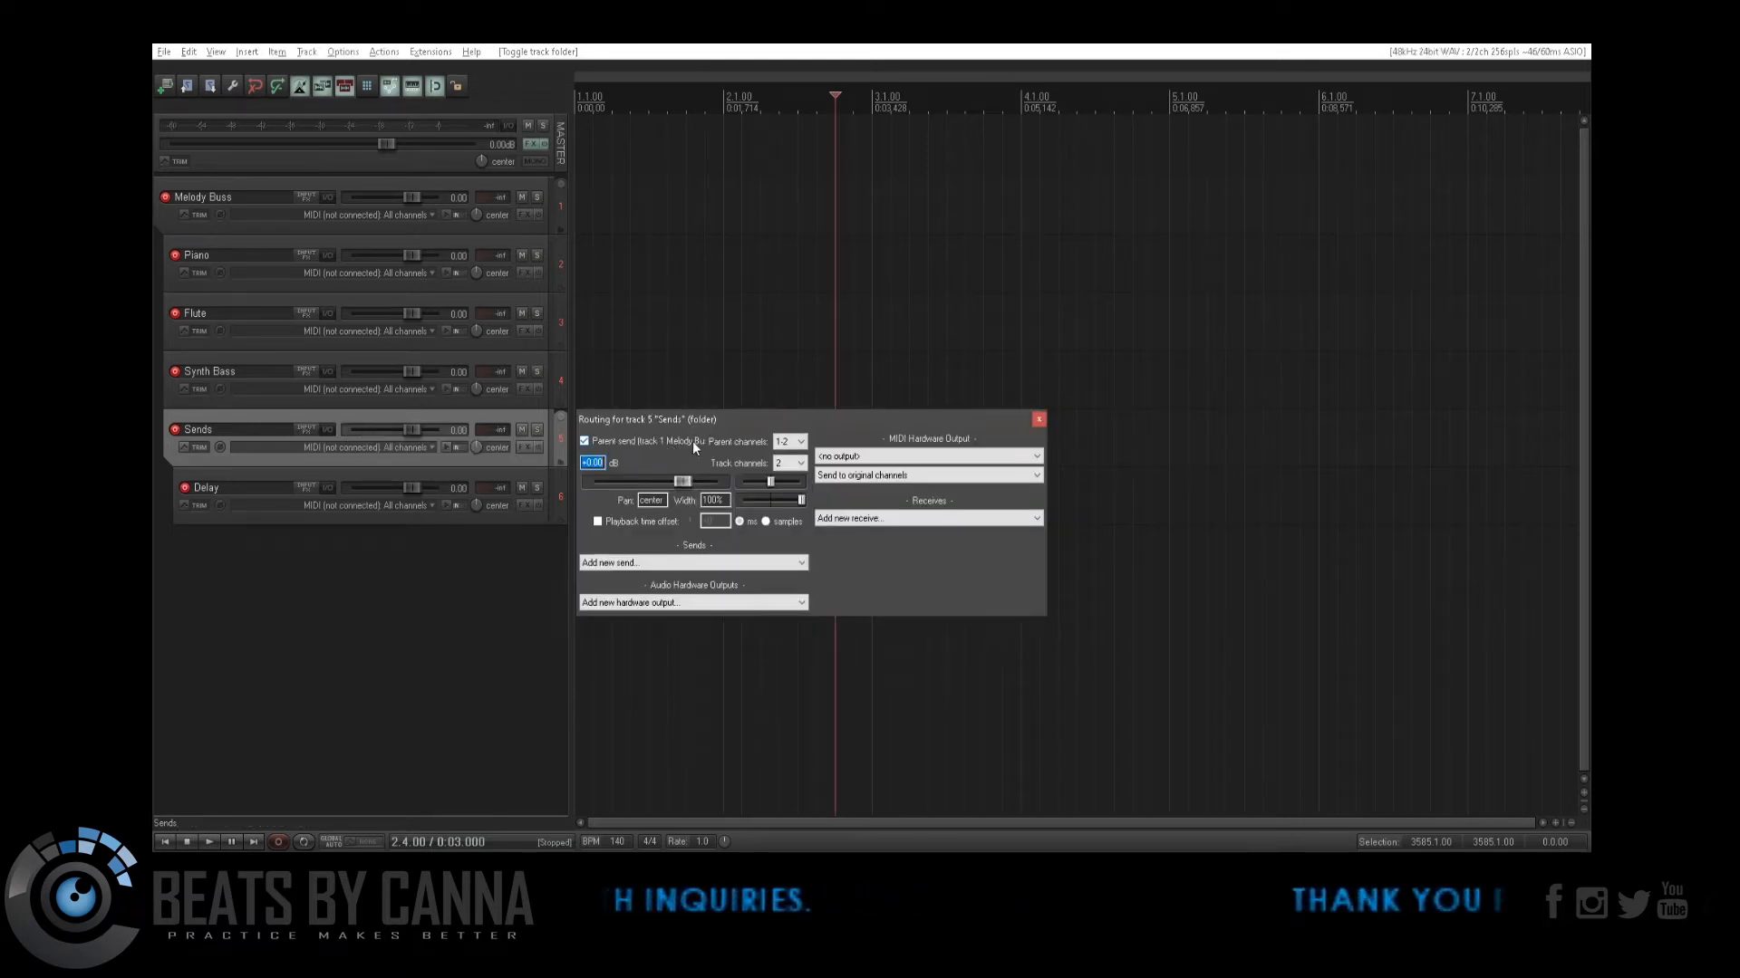
Step: View the effects browser for Melody Buss, close it, and add an unnamed track below Delay
left_click(259, 185)
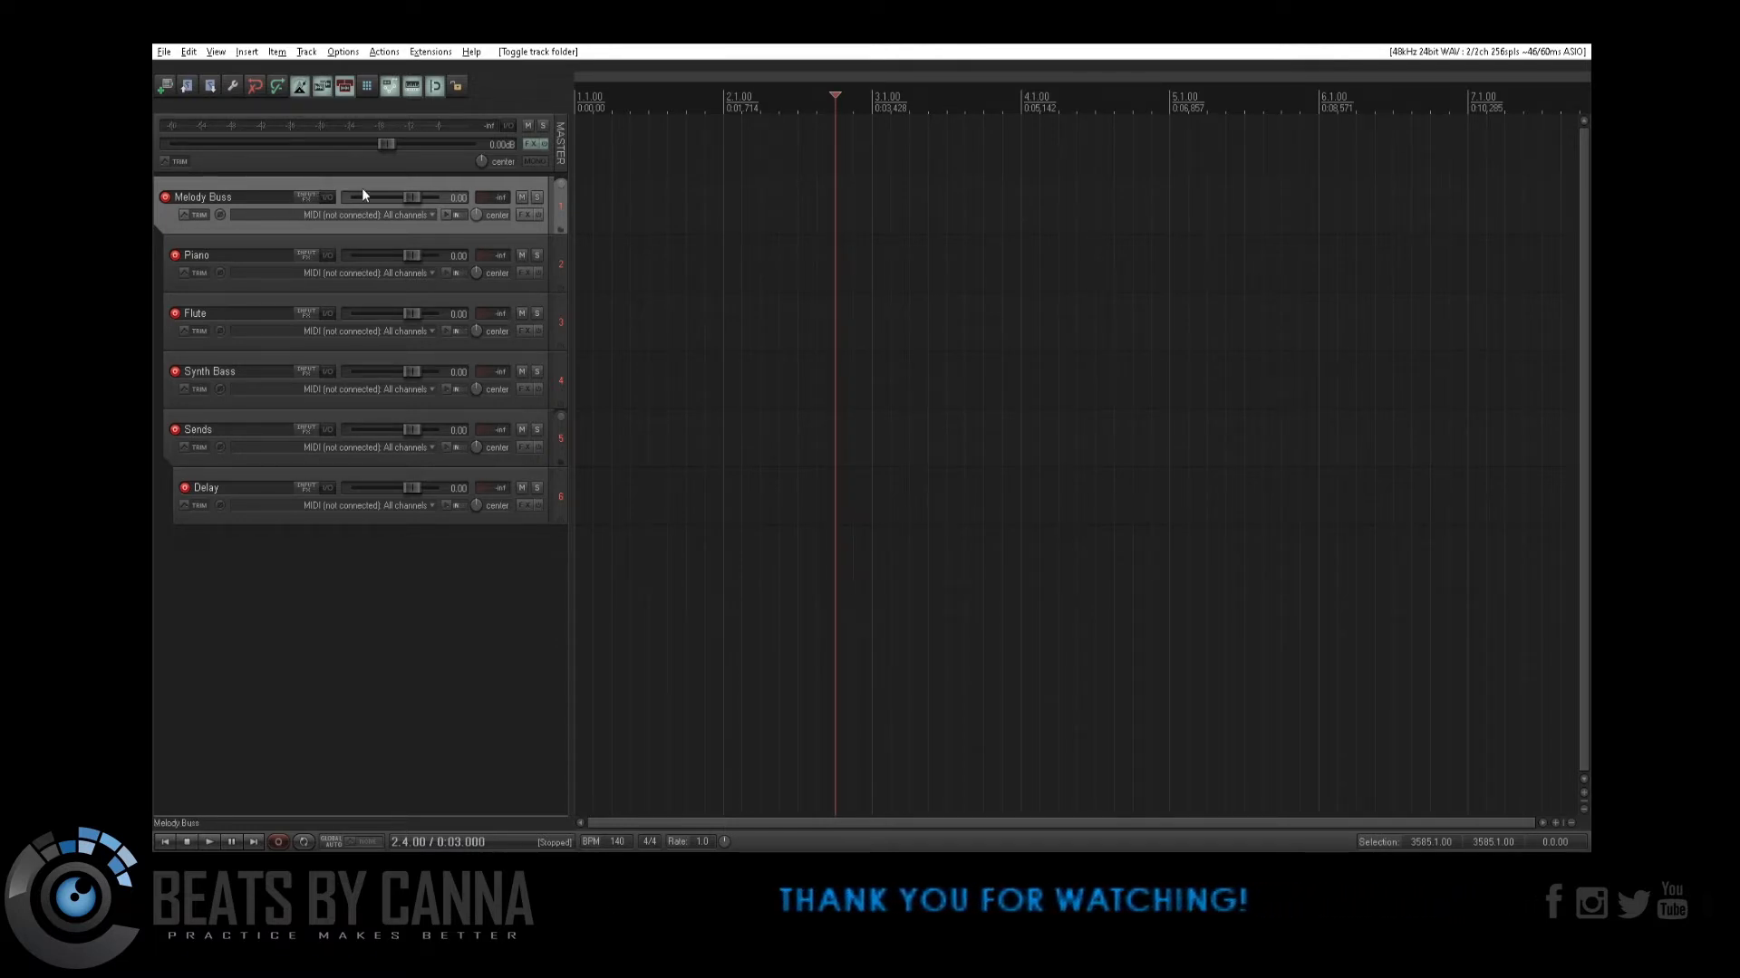
left_click(526, 215)
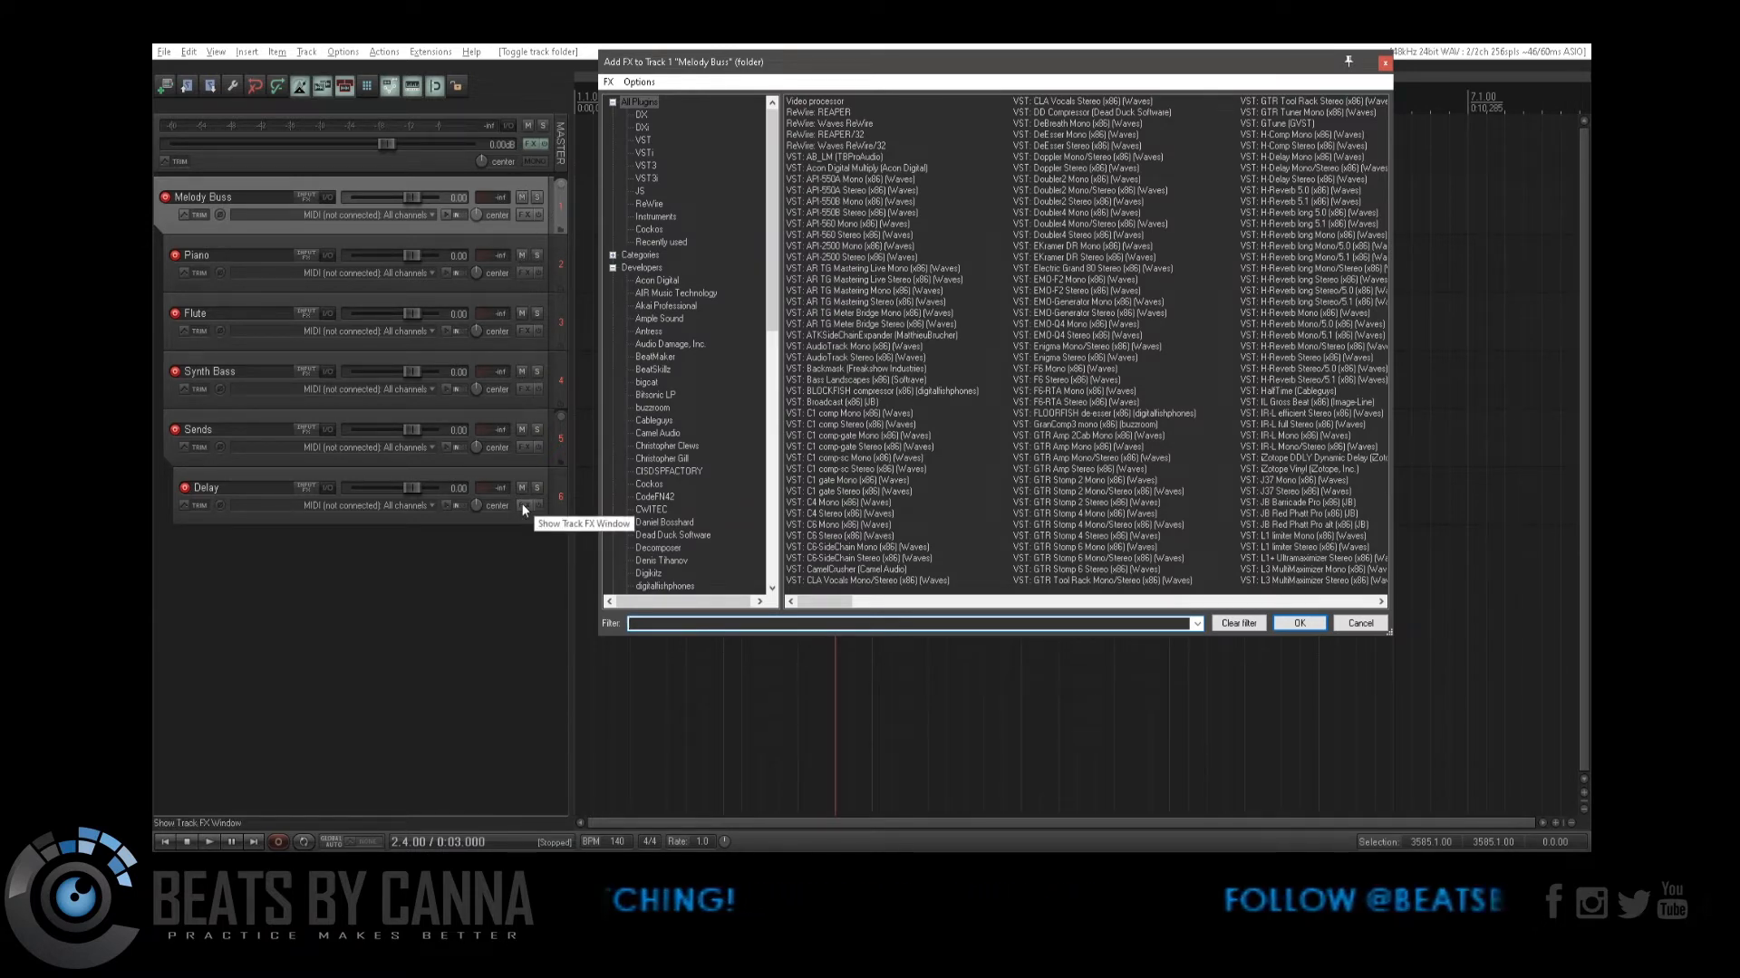
double_click(474, 571)
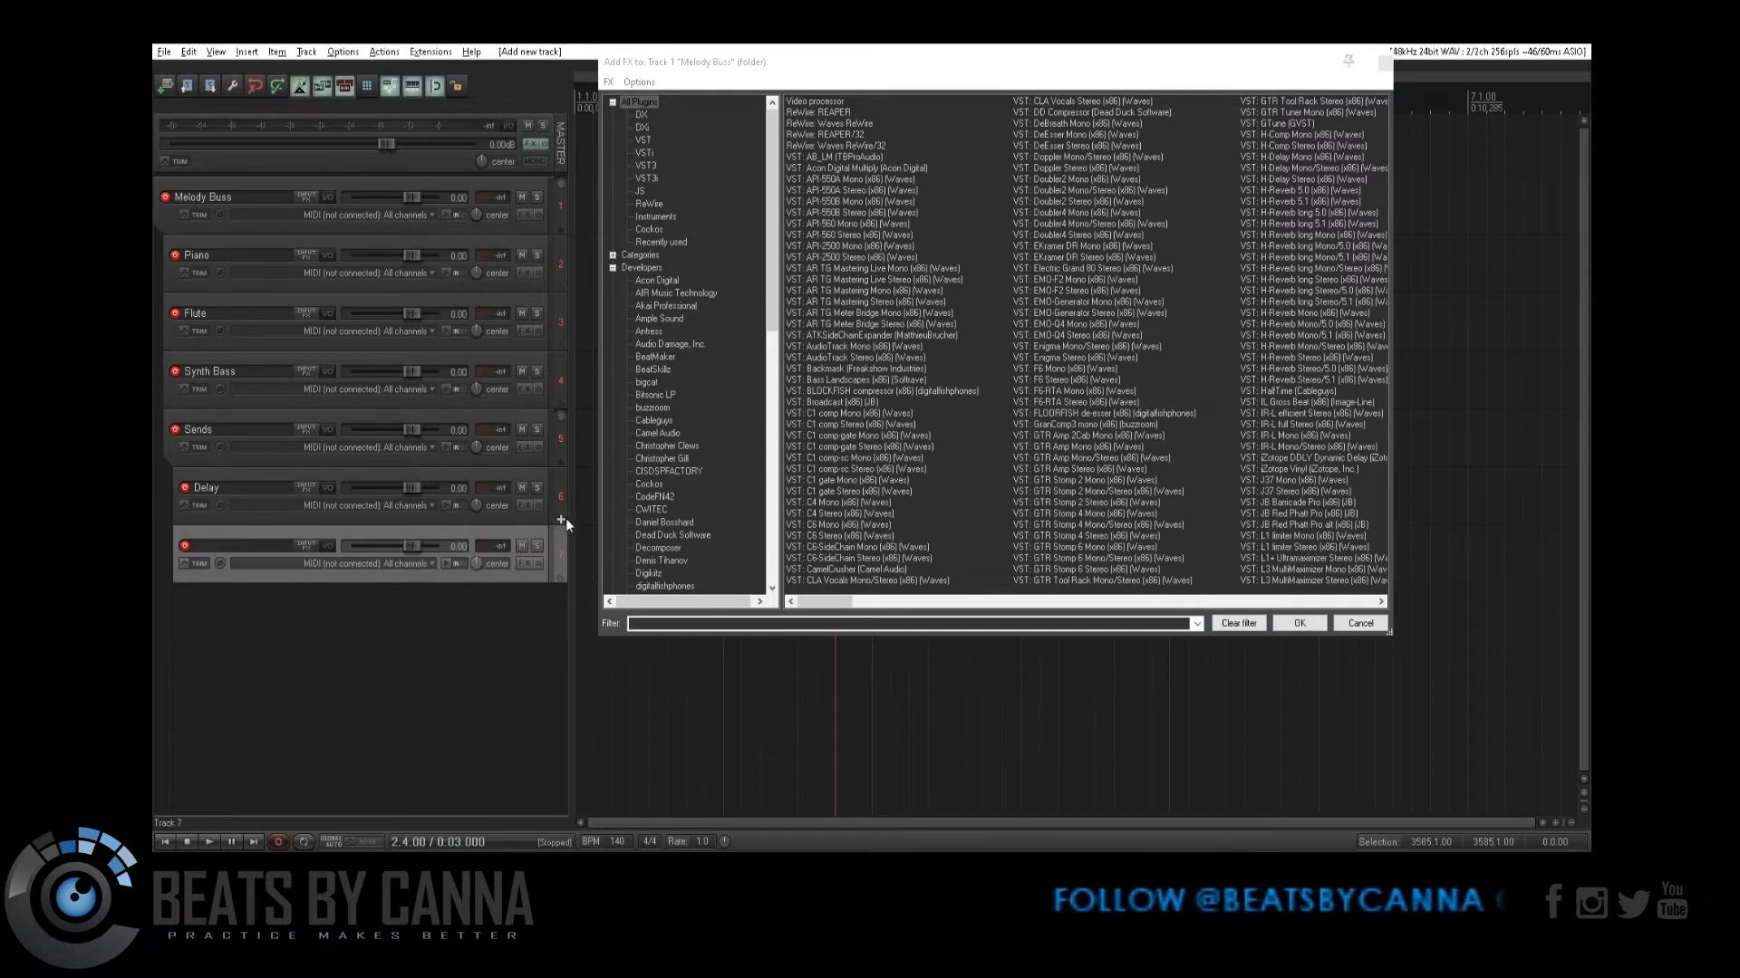
left_click(1386, 63)
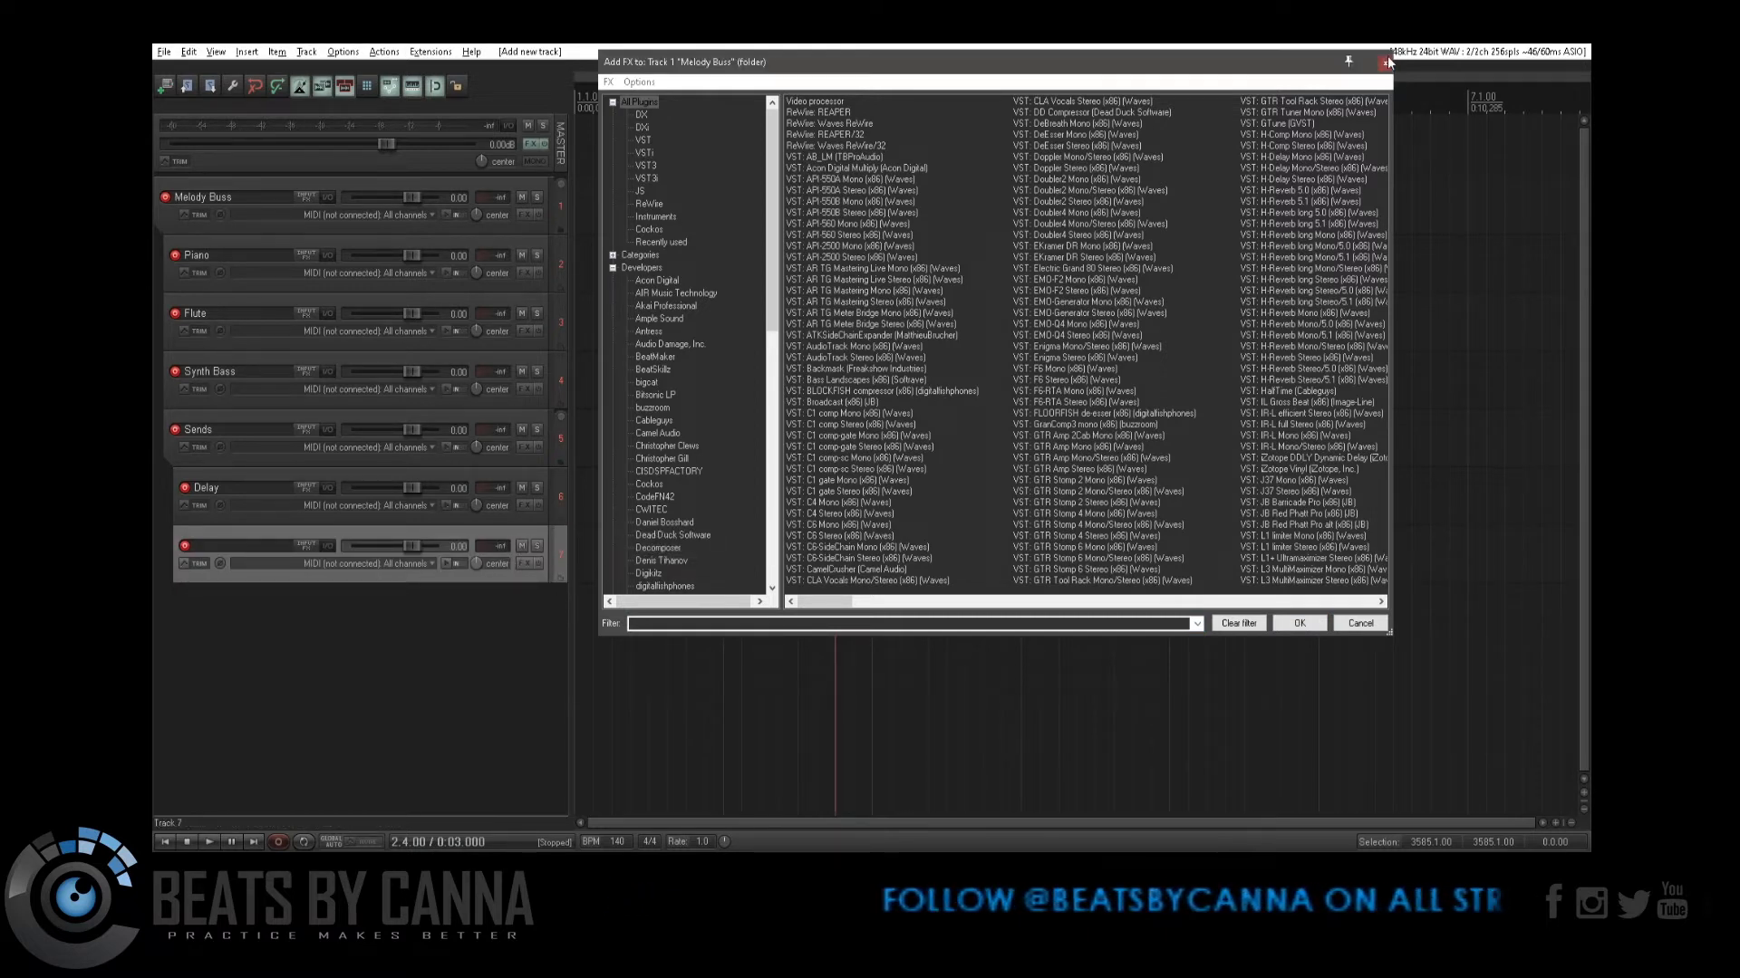
Step: Take the unnamed track below Delay out of both the Sends and Melody Buss folders to the outermost level
left_click(559, 578)
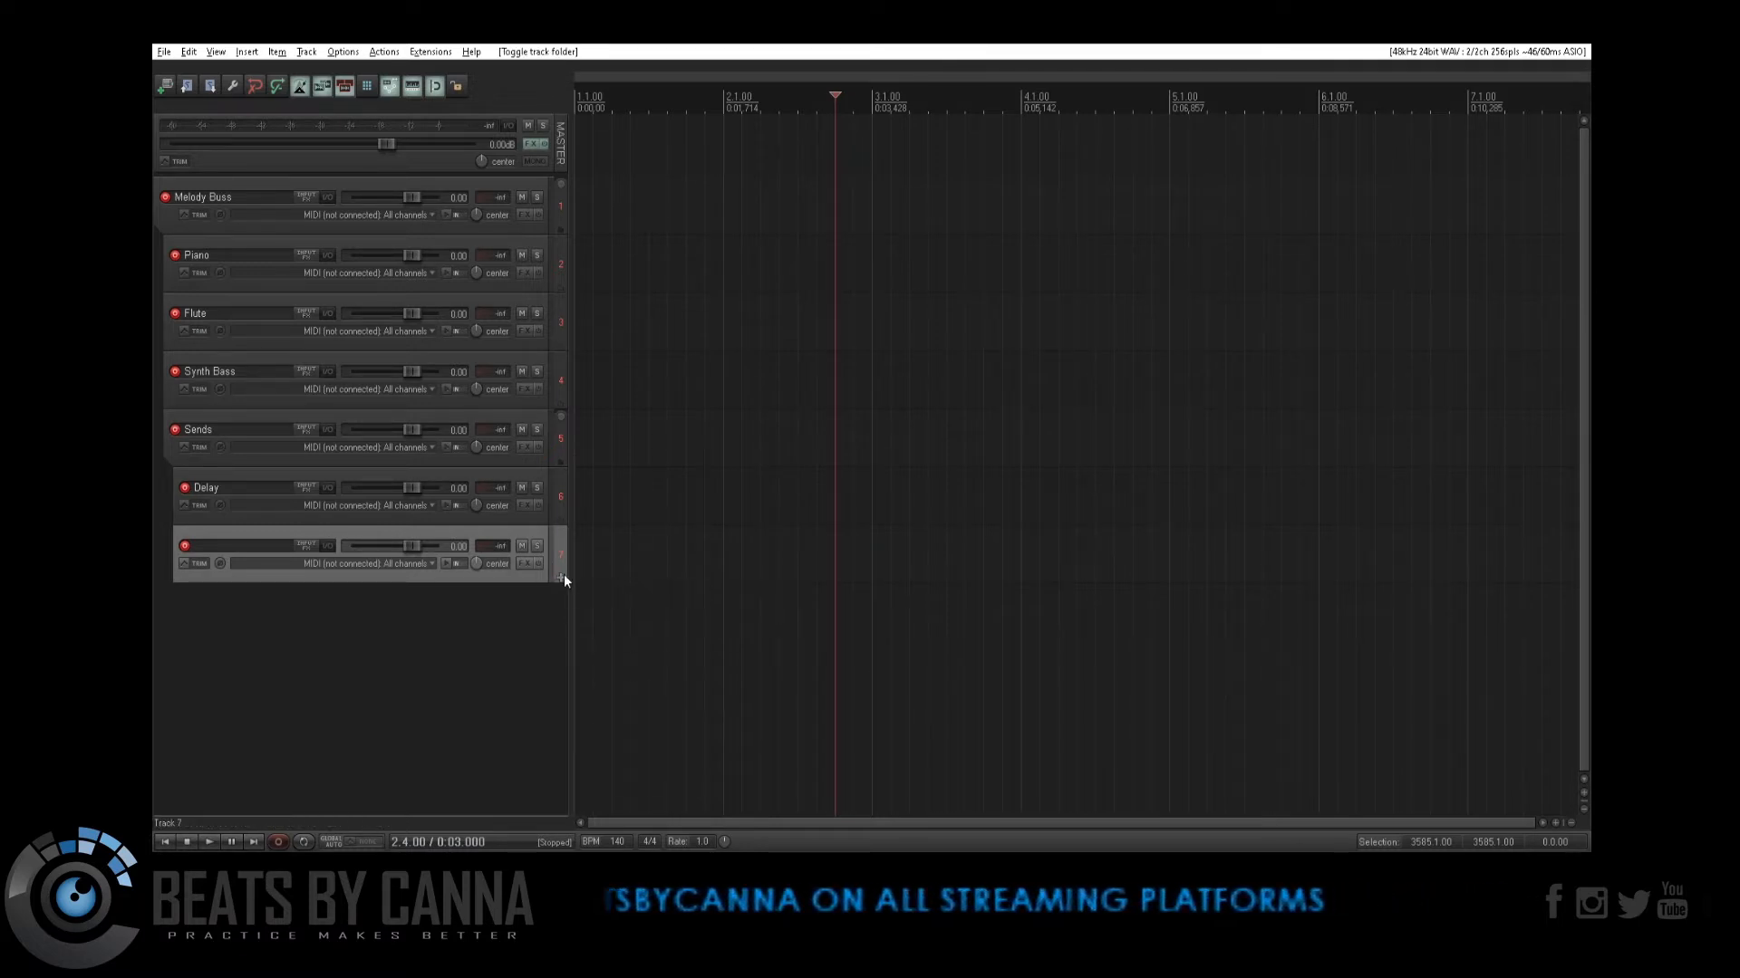
left_click(562, 520)
left_click(562, 520)
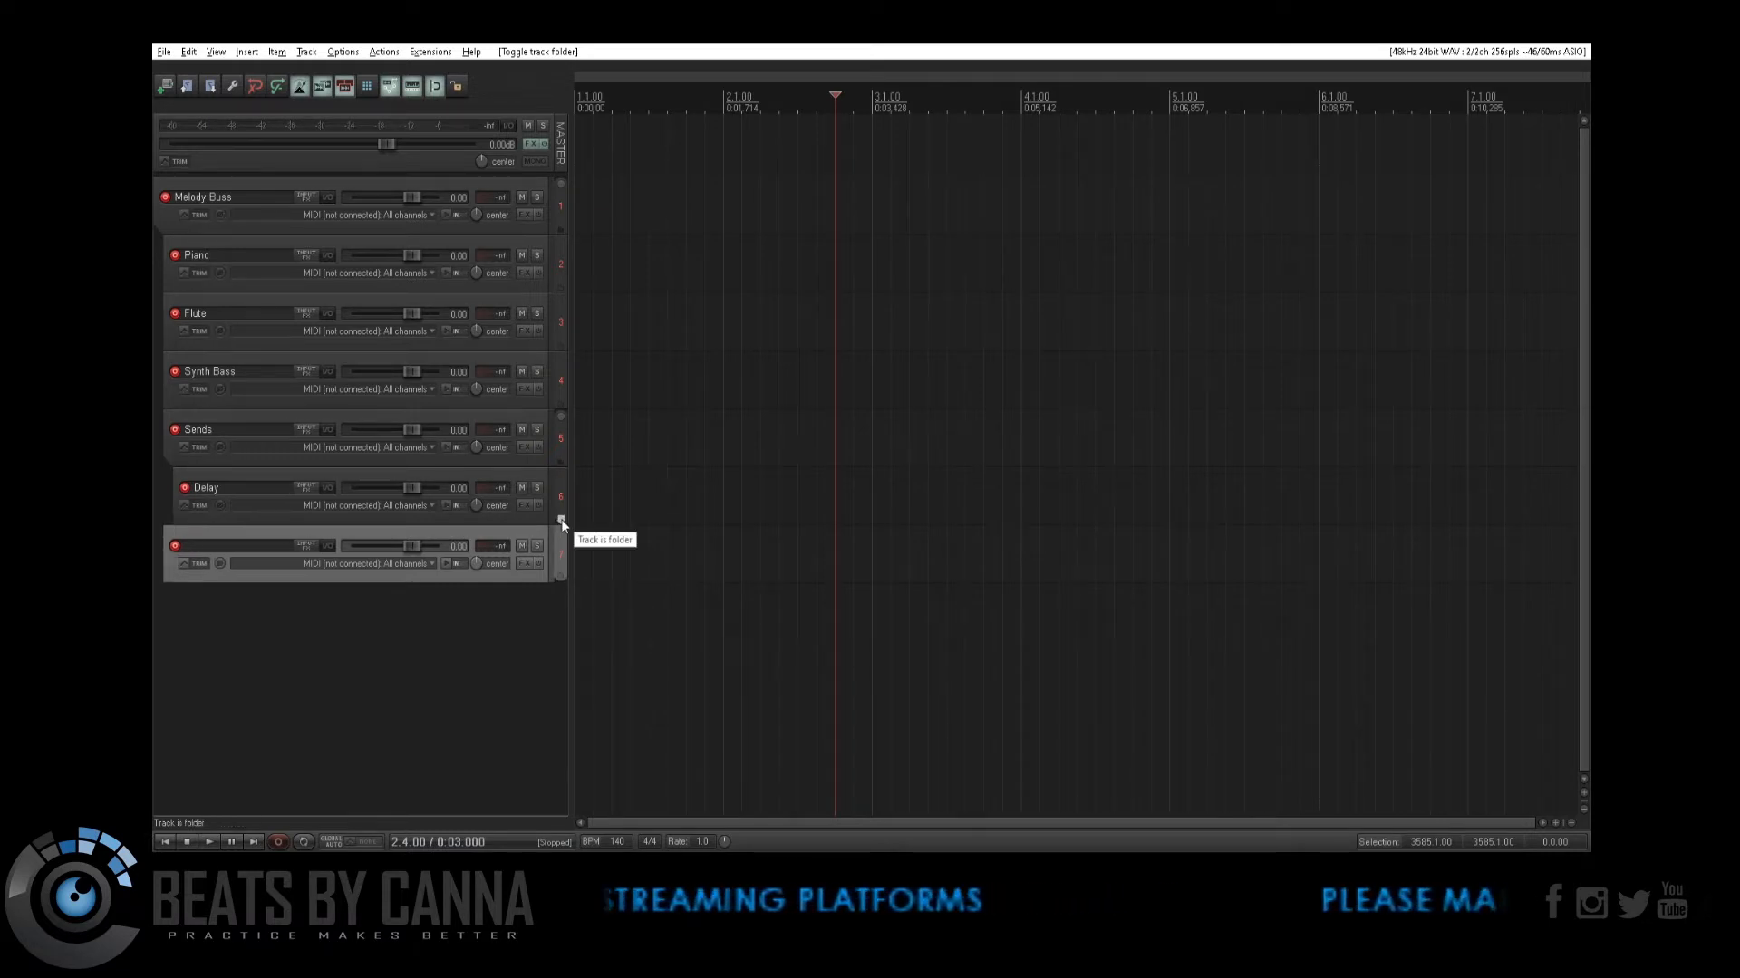
left_click(562, 520)
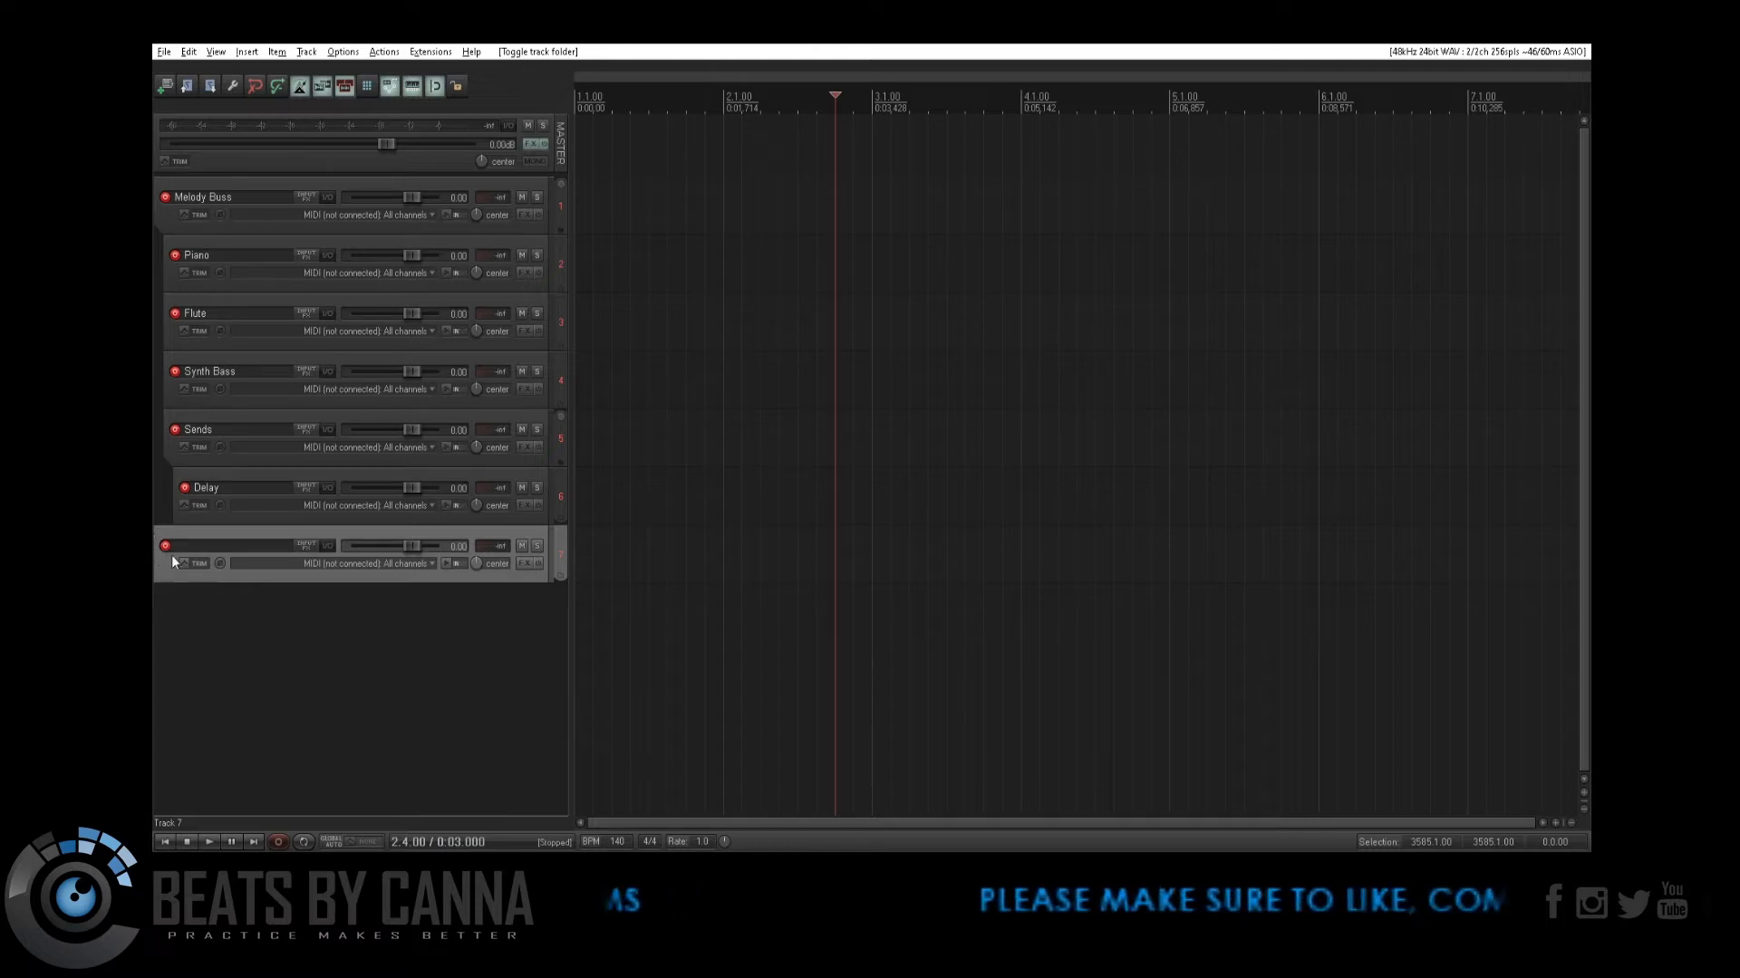
Step: Add another unnamed track, move it above Melody Buss, and turn it into a folder containing all the other tracks
double_click(236, 543)
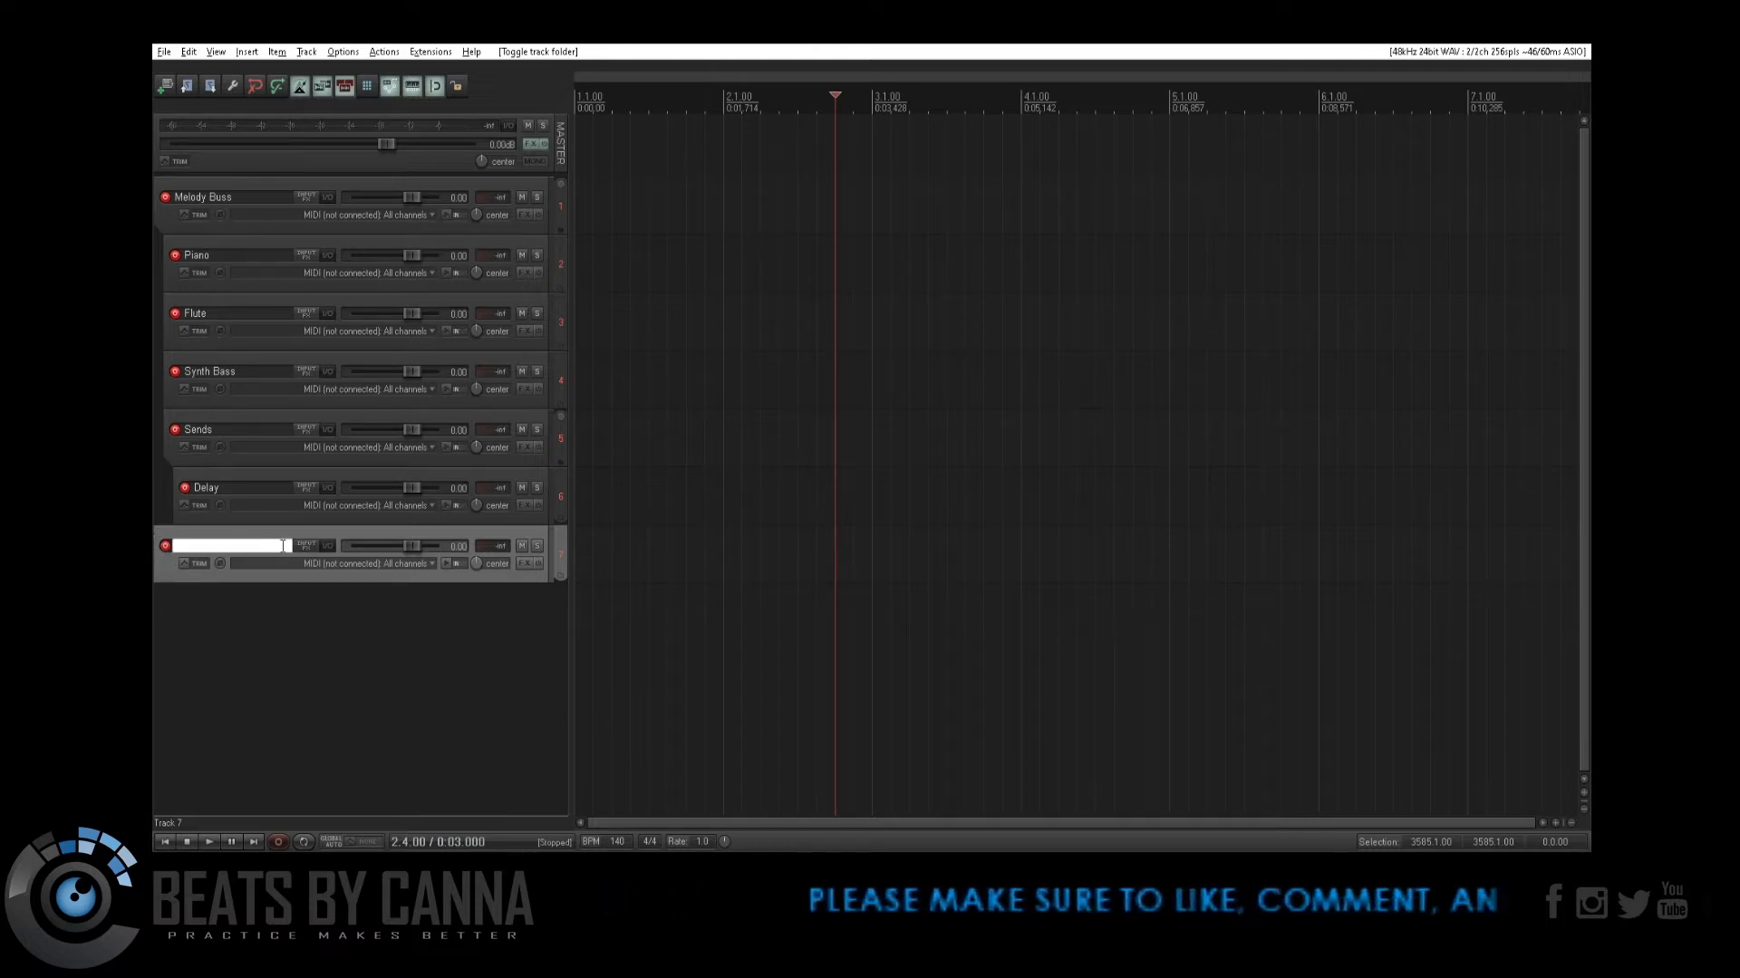
double_click(233, 707)
left_click_drag(236, 630, 218, 187)
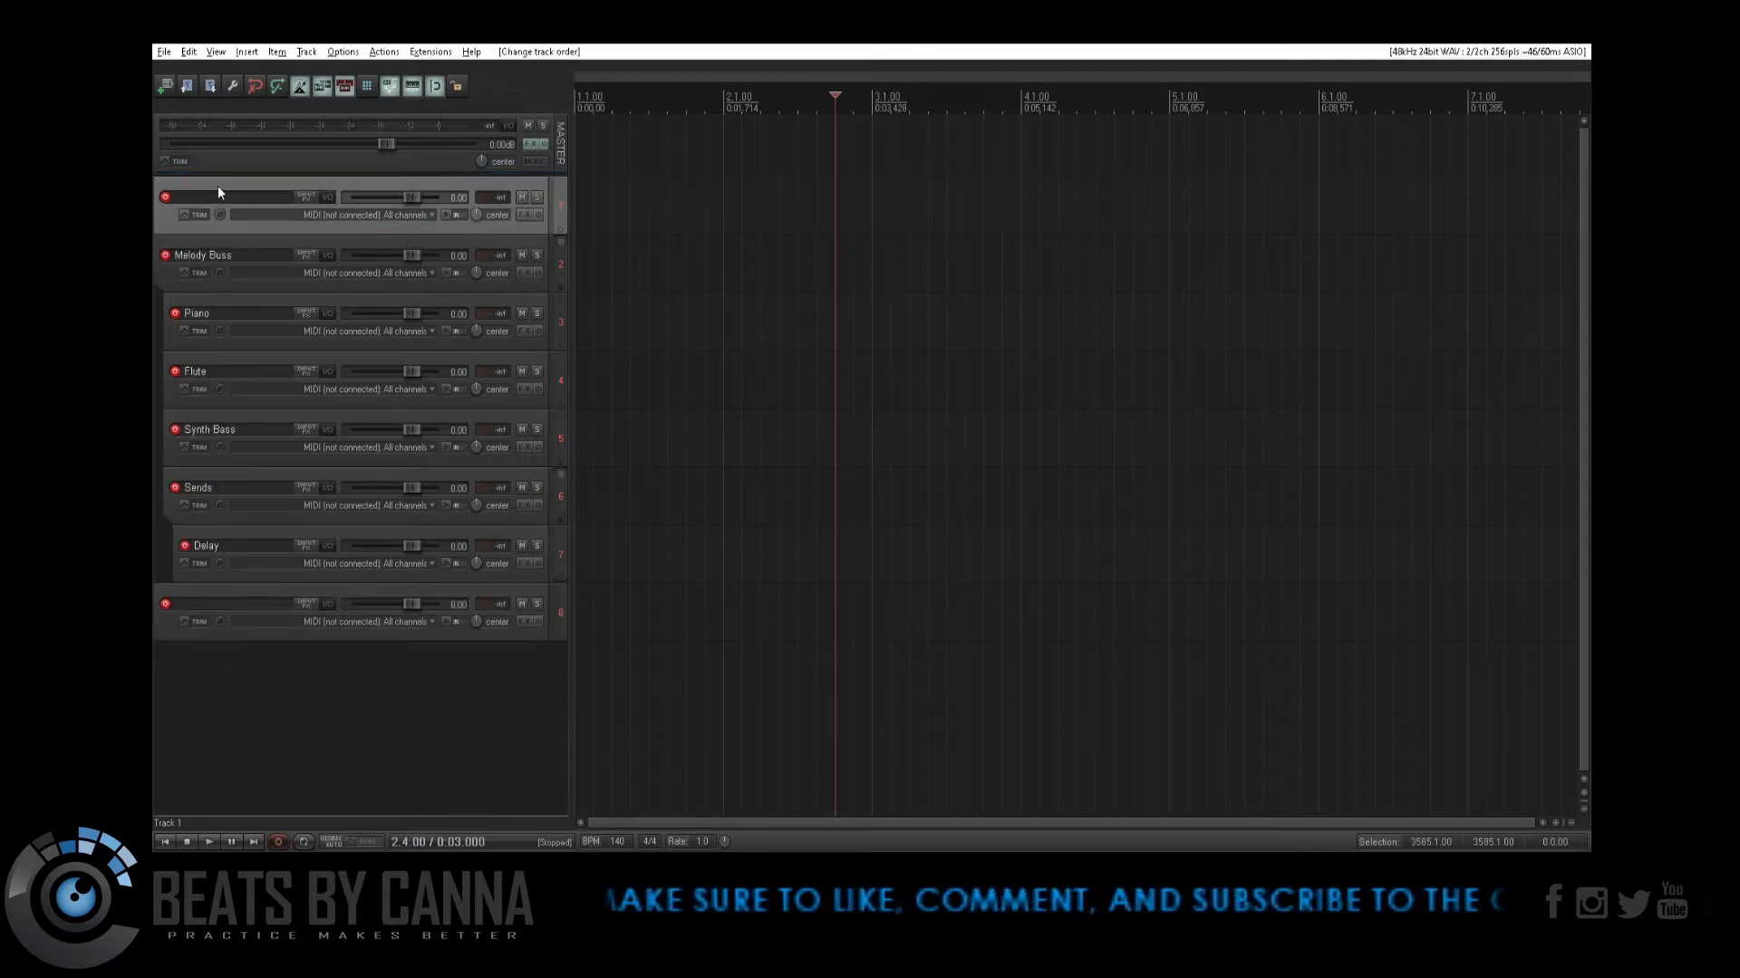
left_click(561, 231)
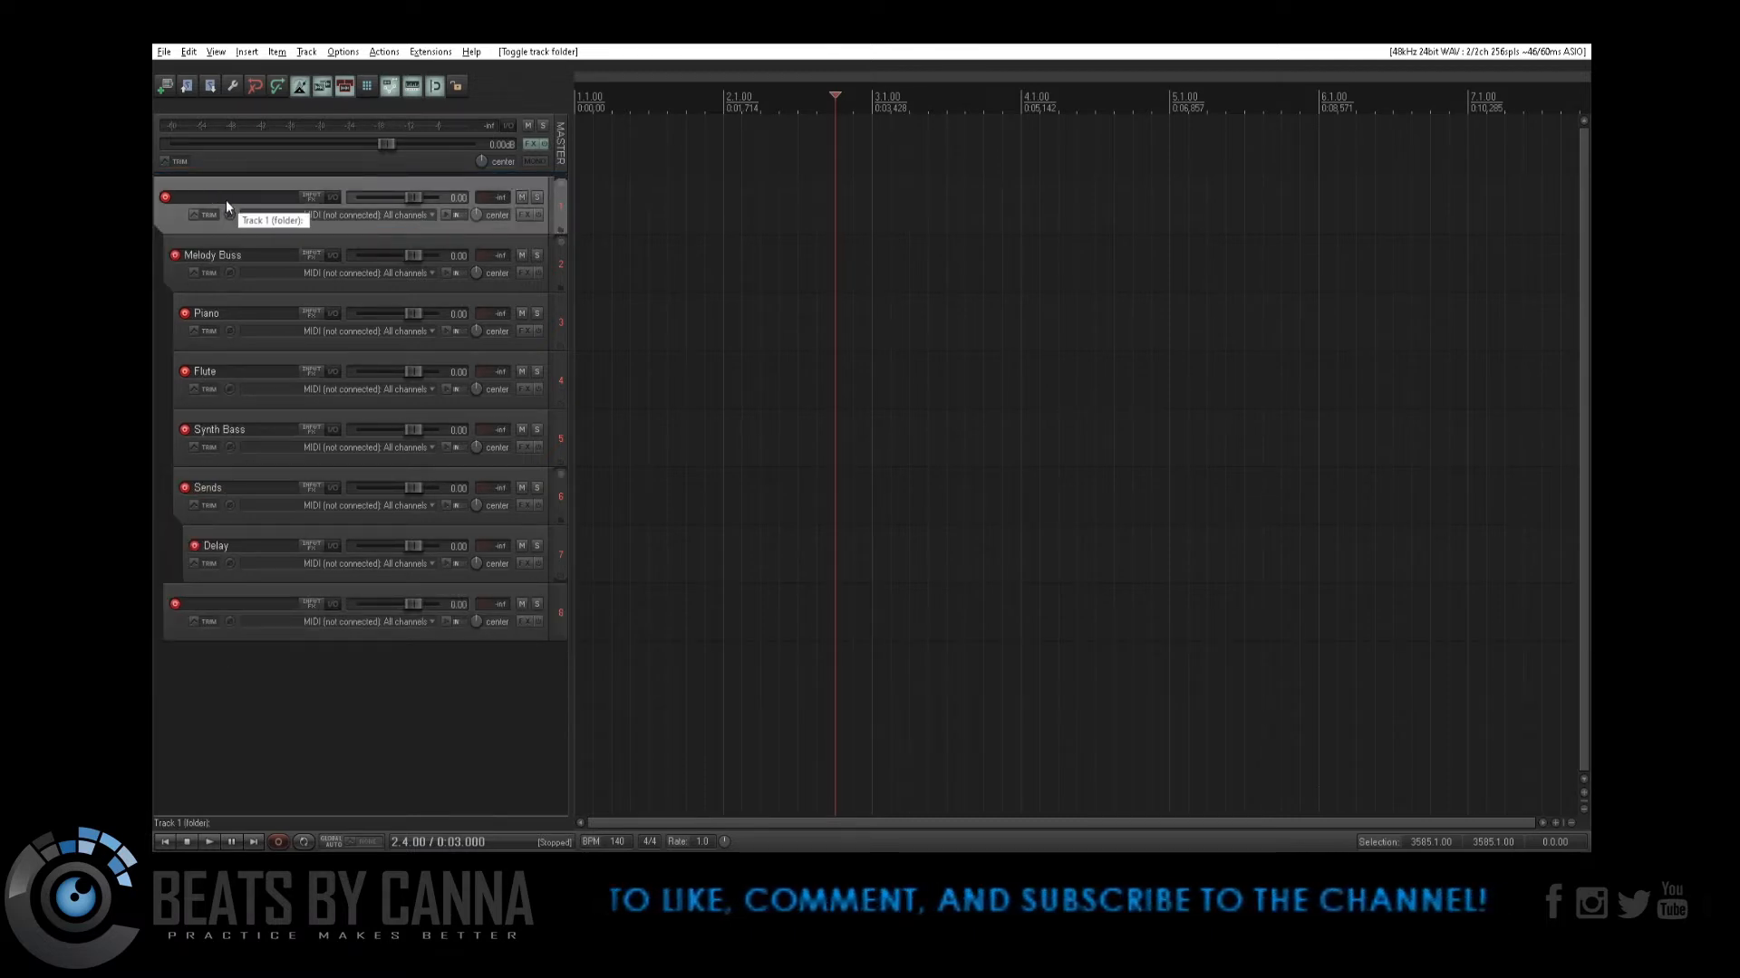
Step: Examine the nesting of the folder tracks and the routing of the last unnamed track to see its parent send
left_click(232, 239)
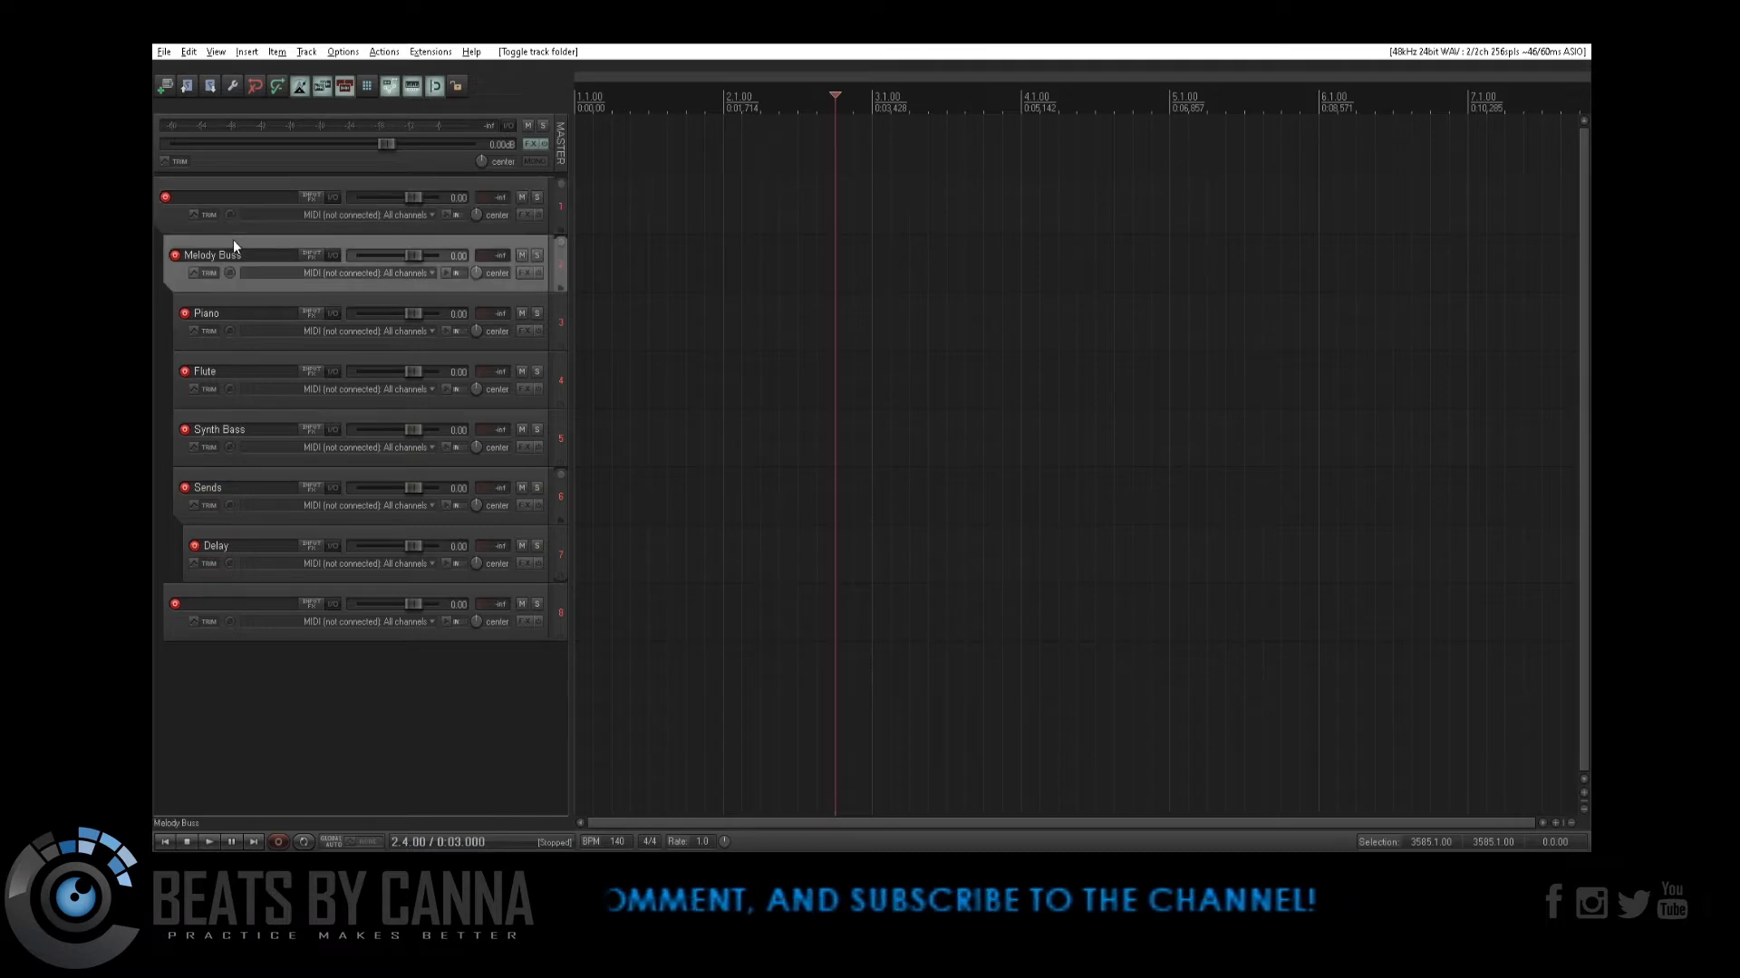
left_click(239, 308)
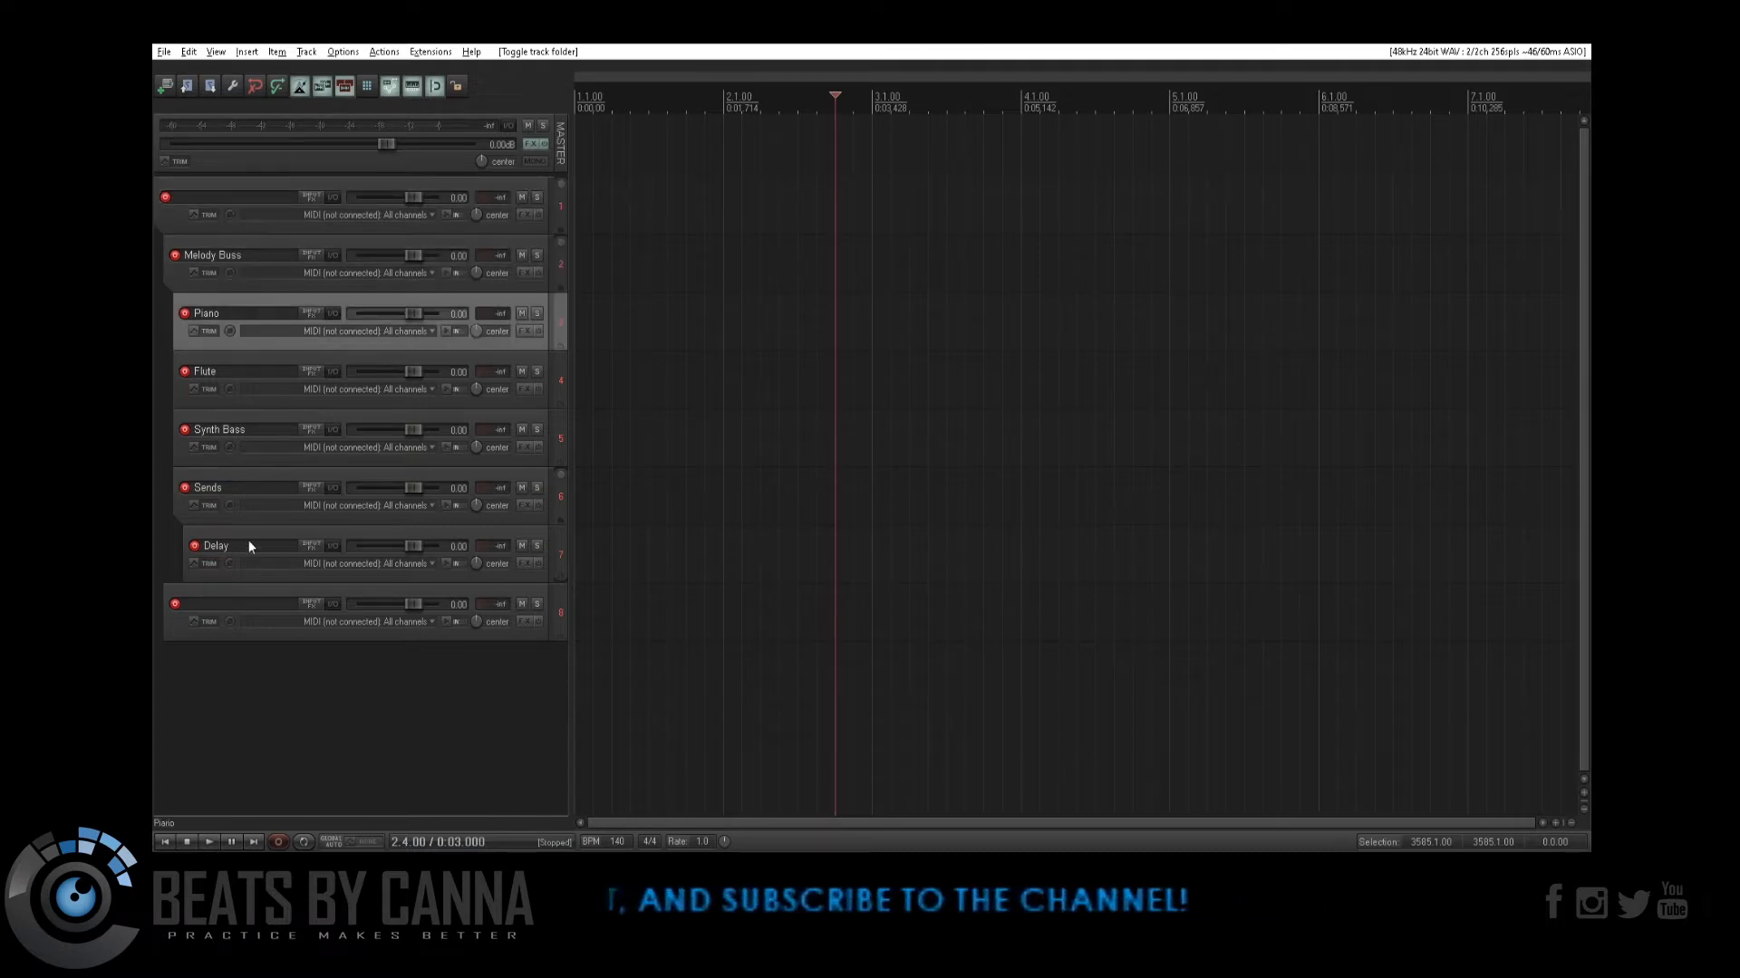
left_click(268, 249)
left_click(192, 187)
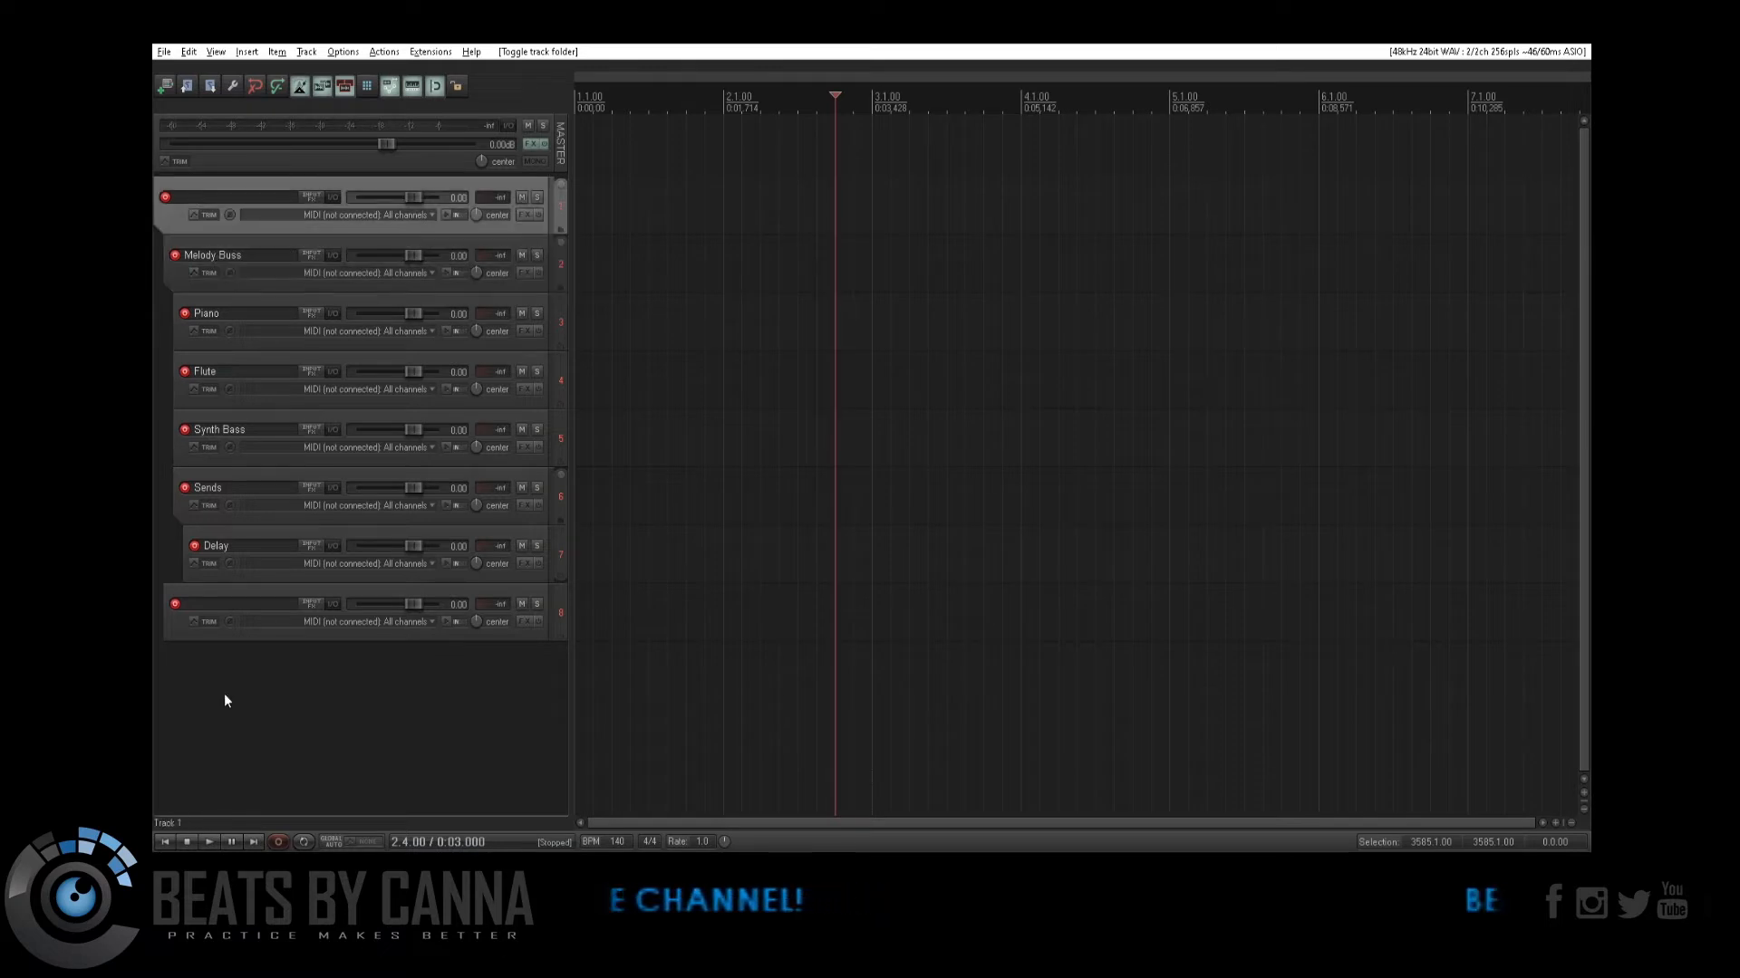
left_click(181, 634)
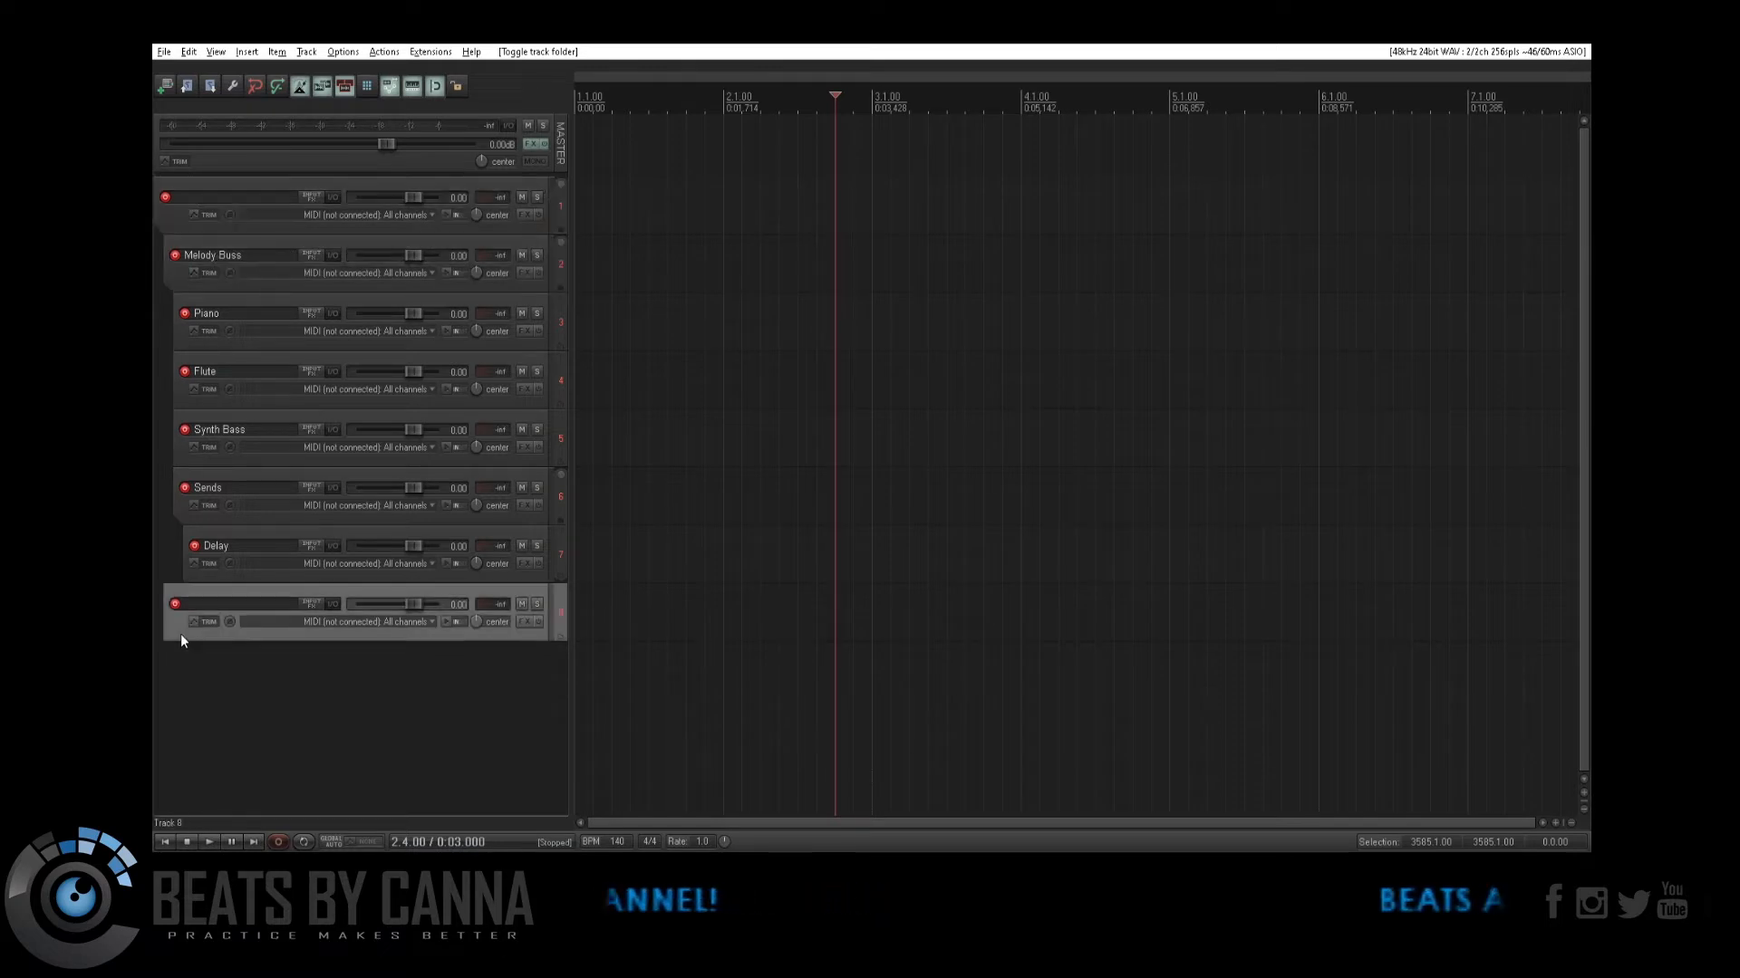
left_click(331, 604)
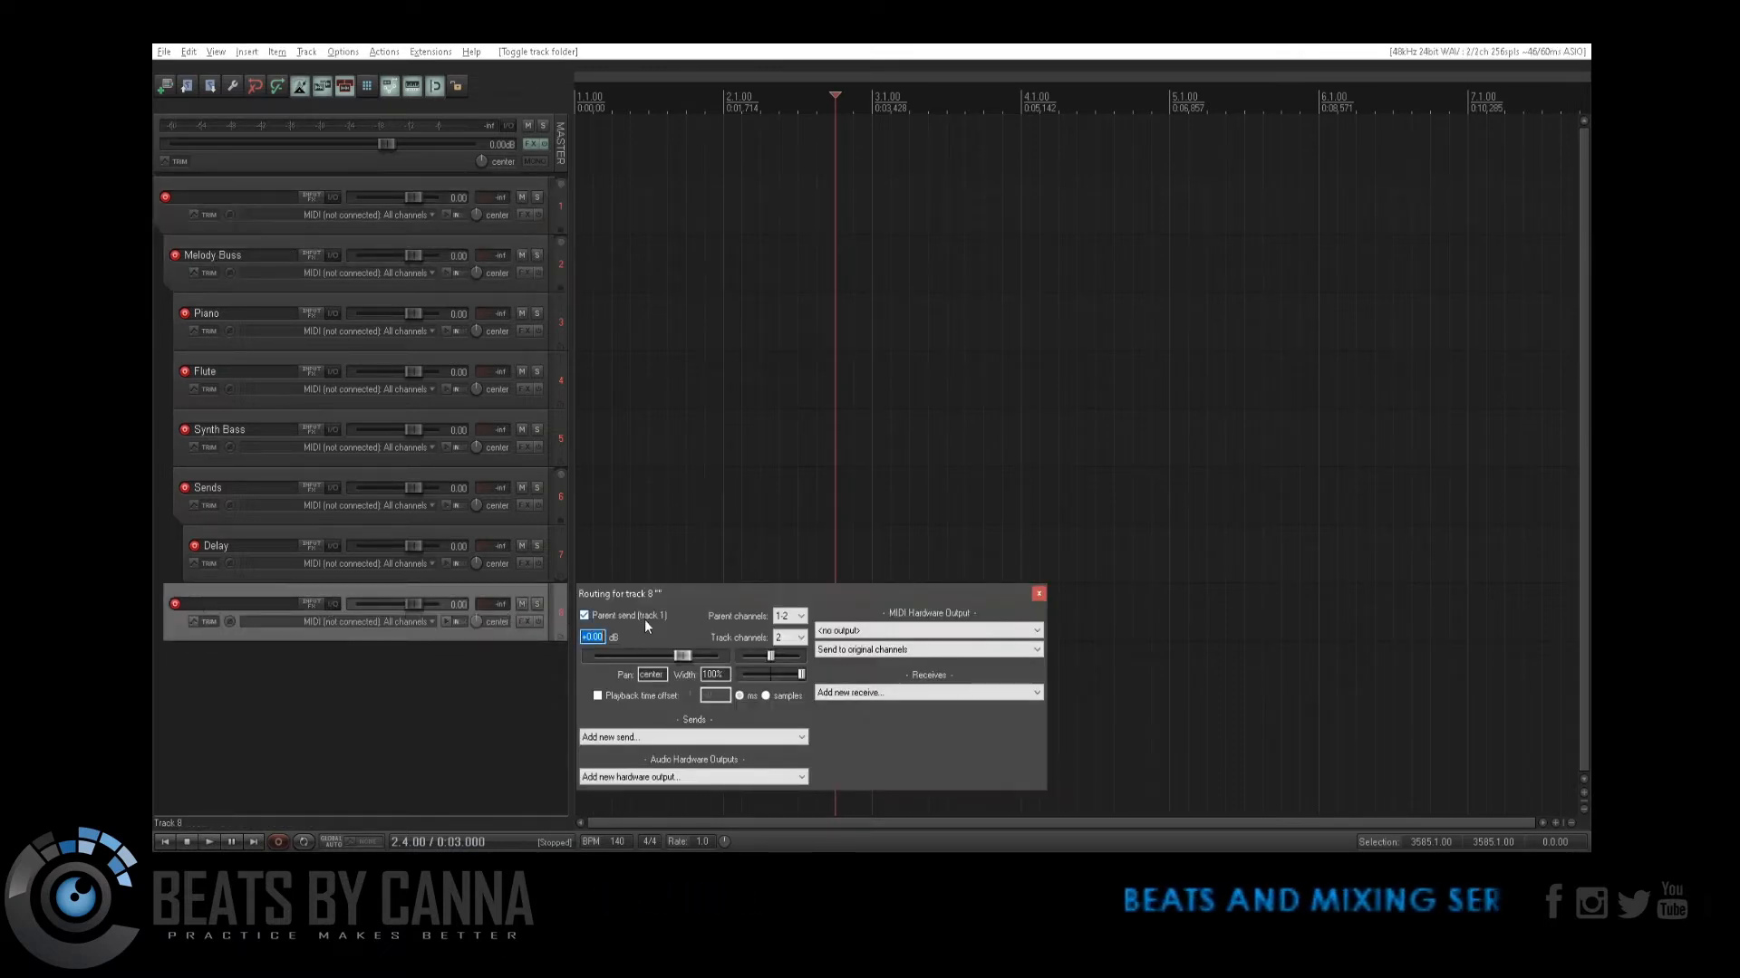
Step: Name the outermost folder track "Mix"
double_click(277, 199)
type("M")
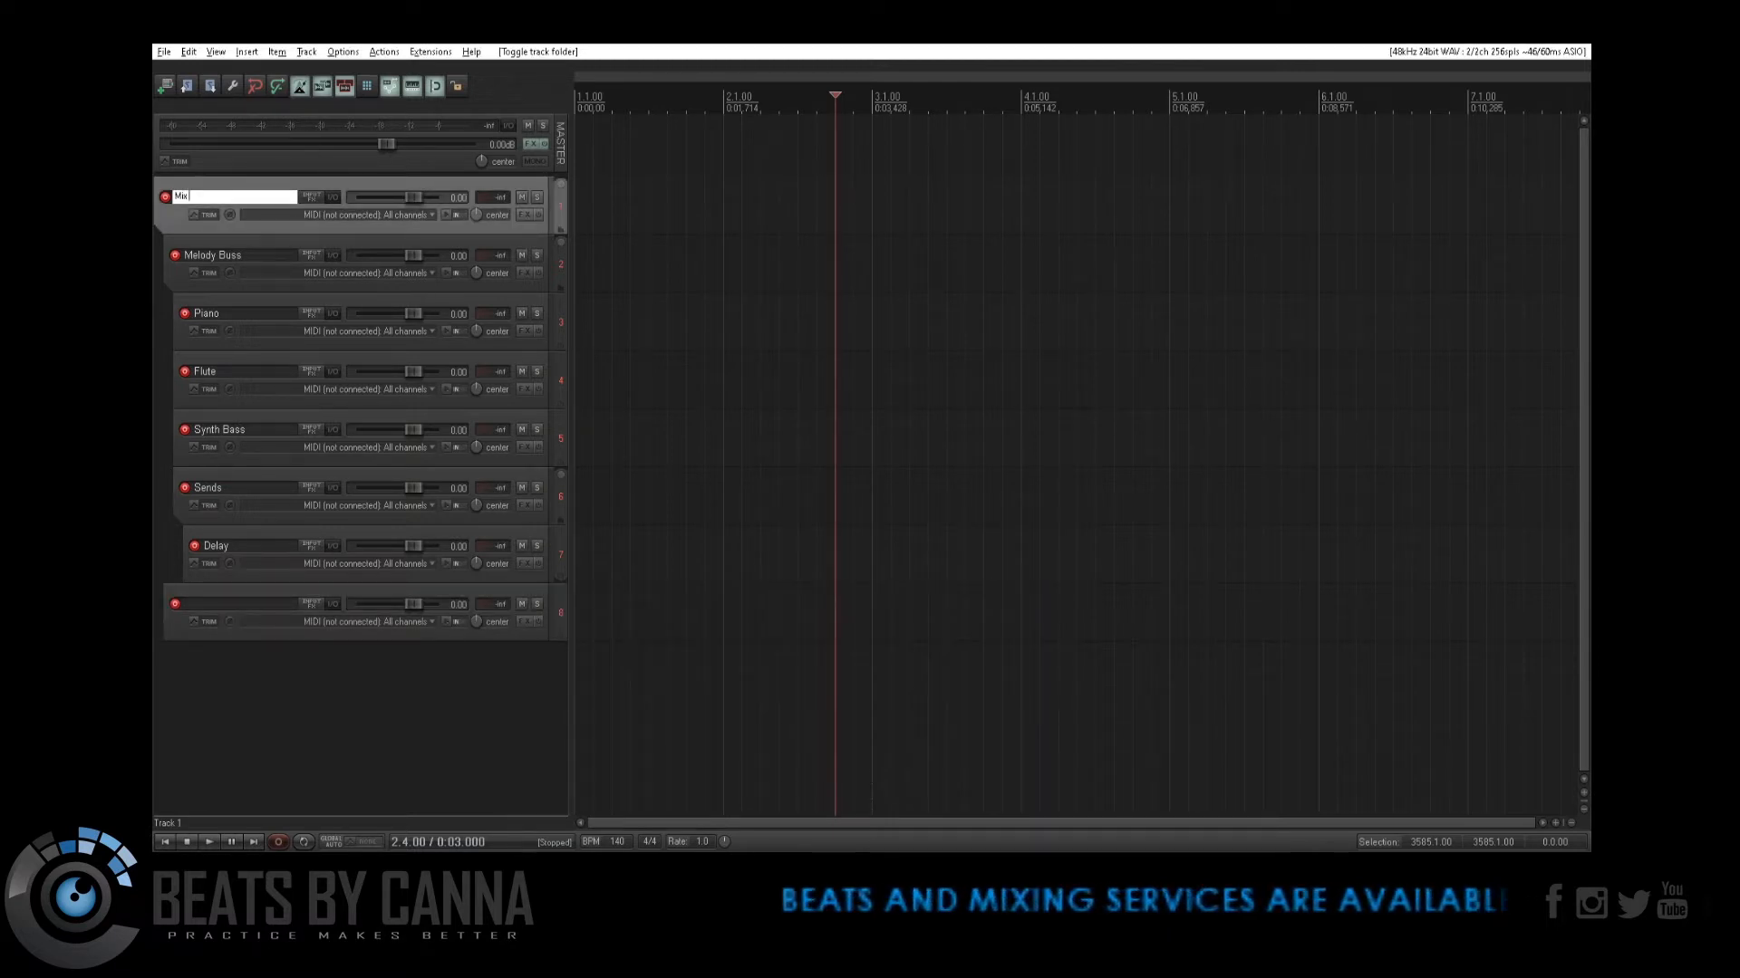
type("ix")
key("Return")
Step: Check the last unnamed track's routing for its parent send to the Mix folder, and close the routing window
left_click(333, 604)
right_click(332, 606)
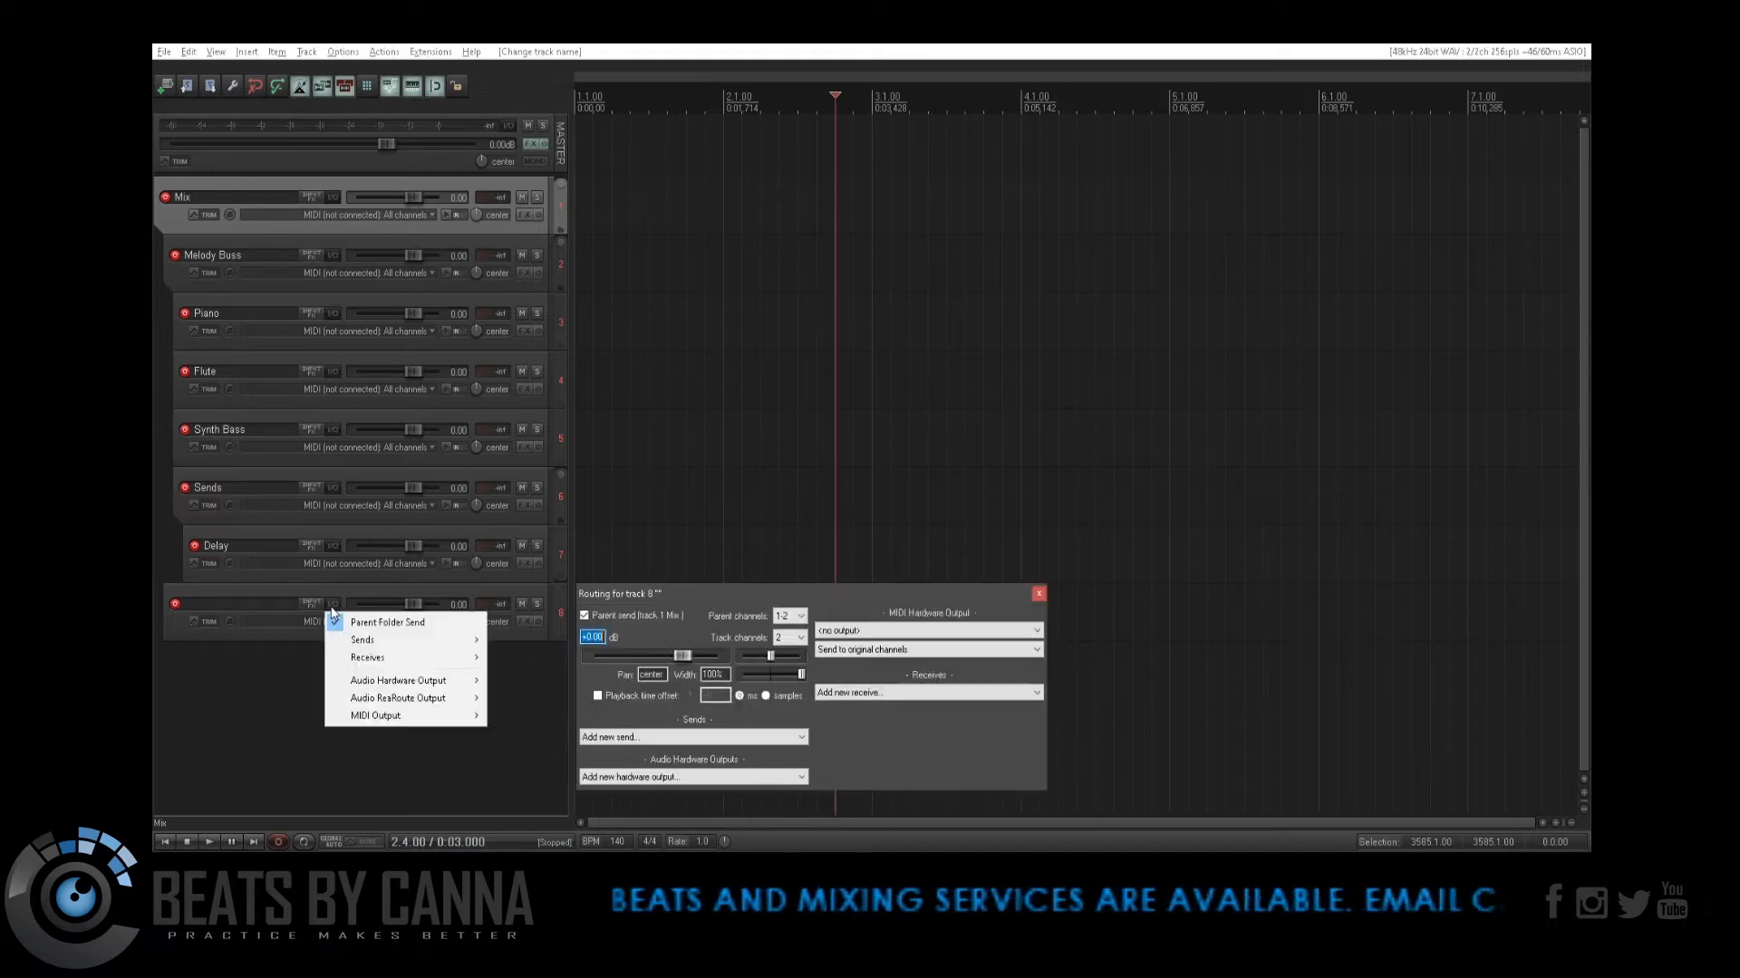
left_click(678, 633)
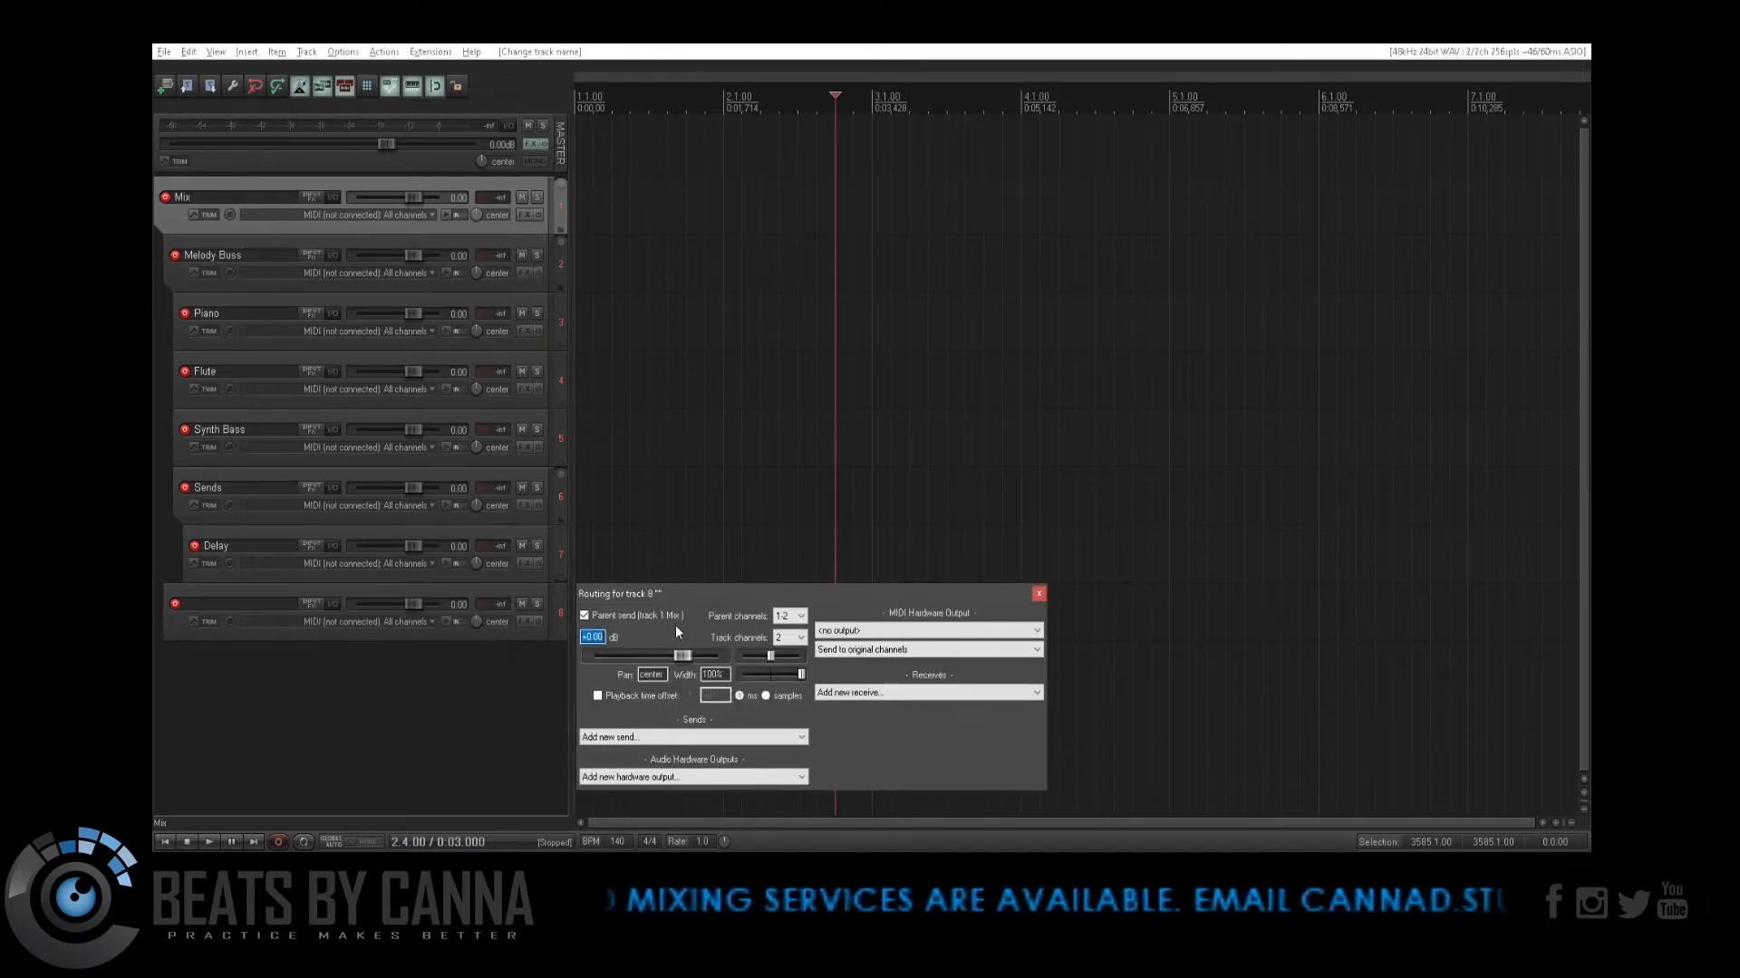
left_click(1038, 593)
Step: Open the recent project "IN MY BAG.rpp" without saving the current project
left_click(164, 53)
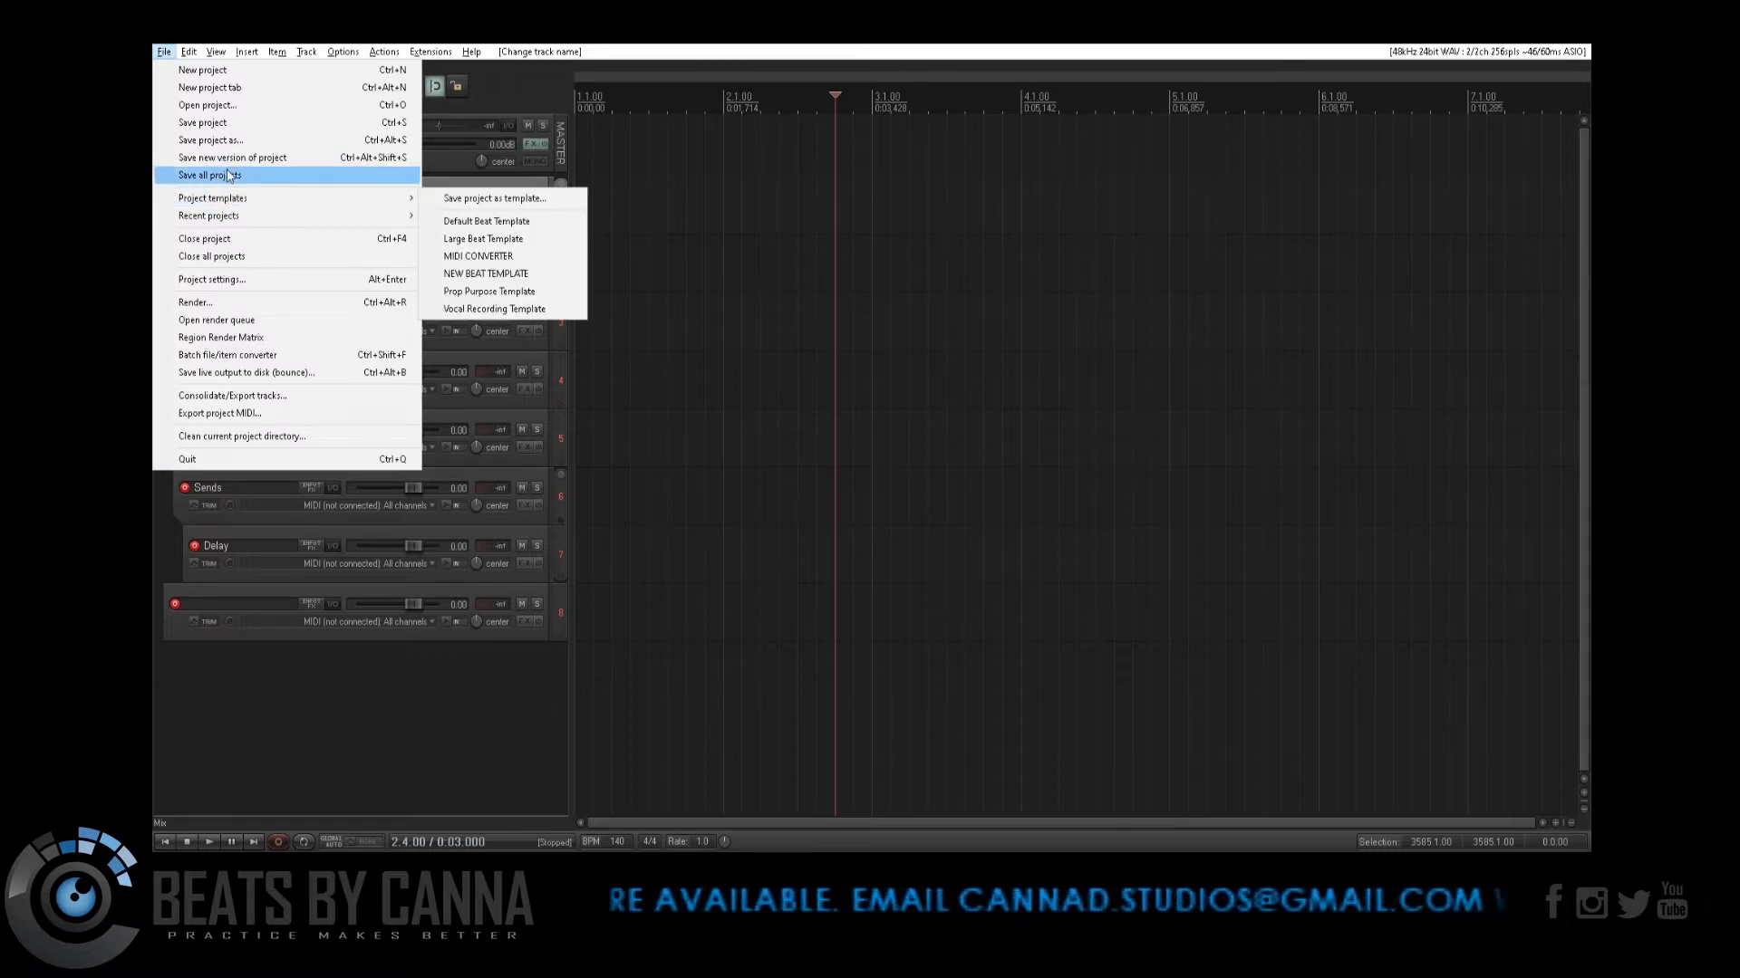
mouse_move(430, 232)
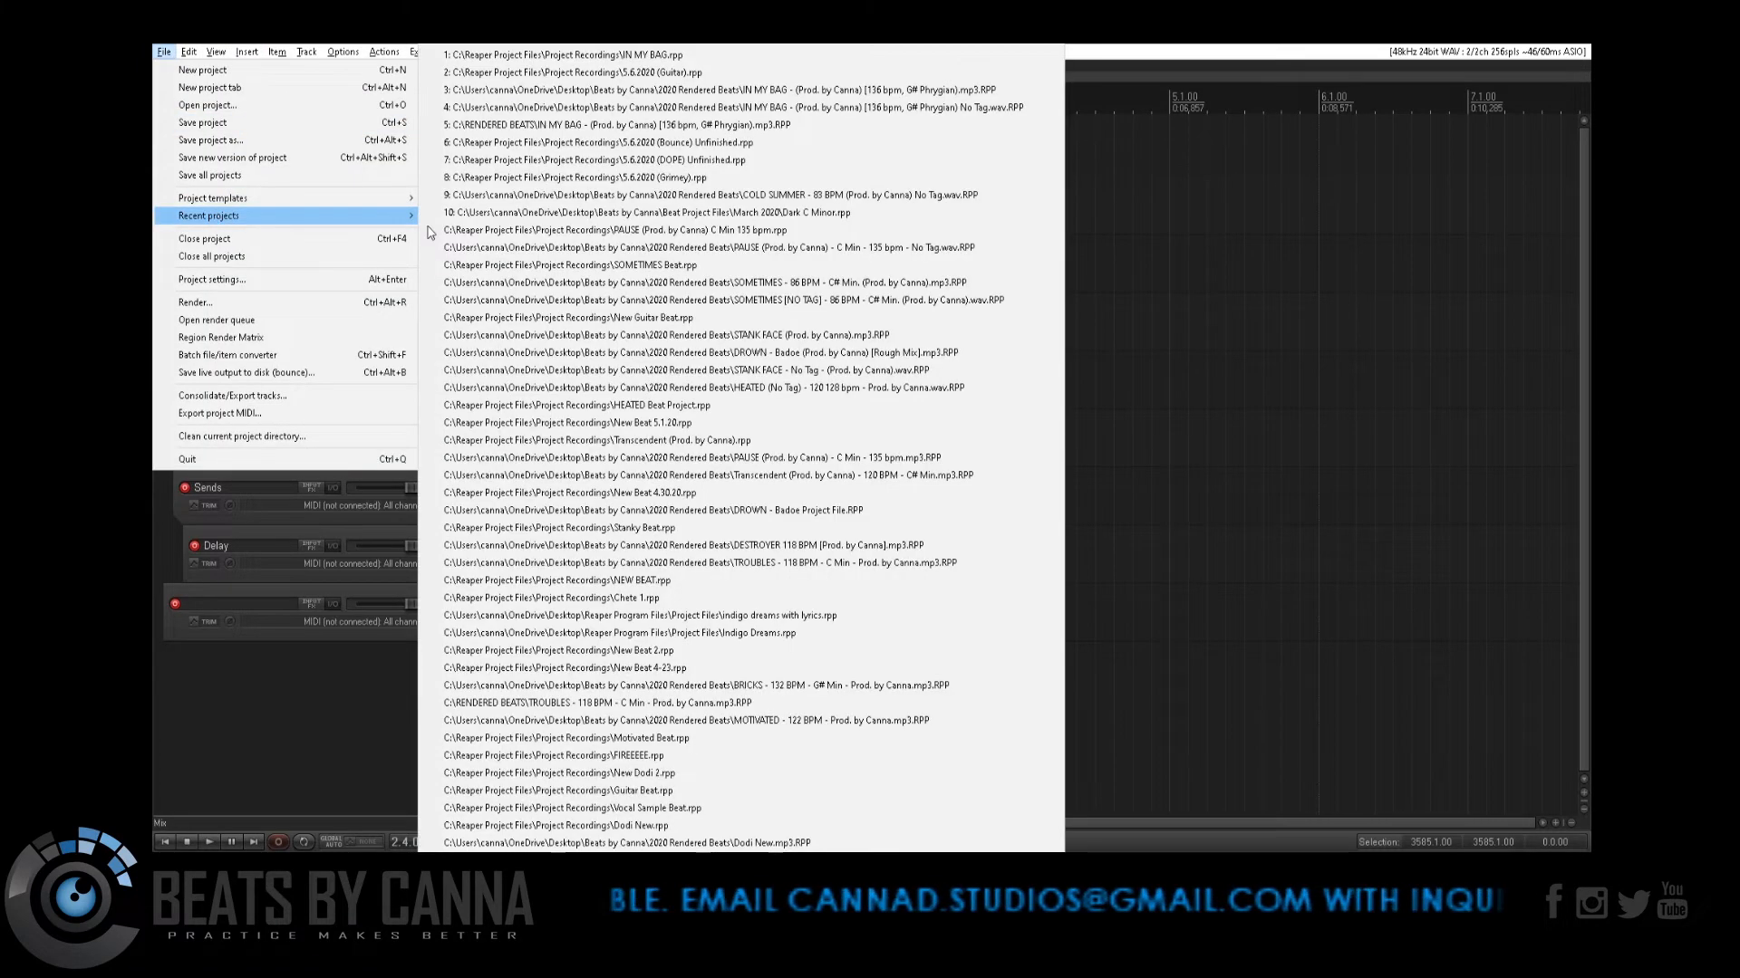
left_click(759, 55)
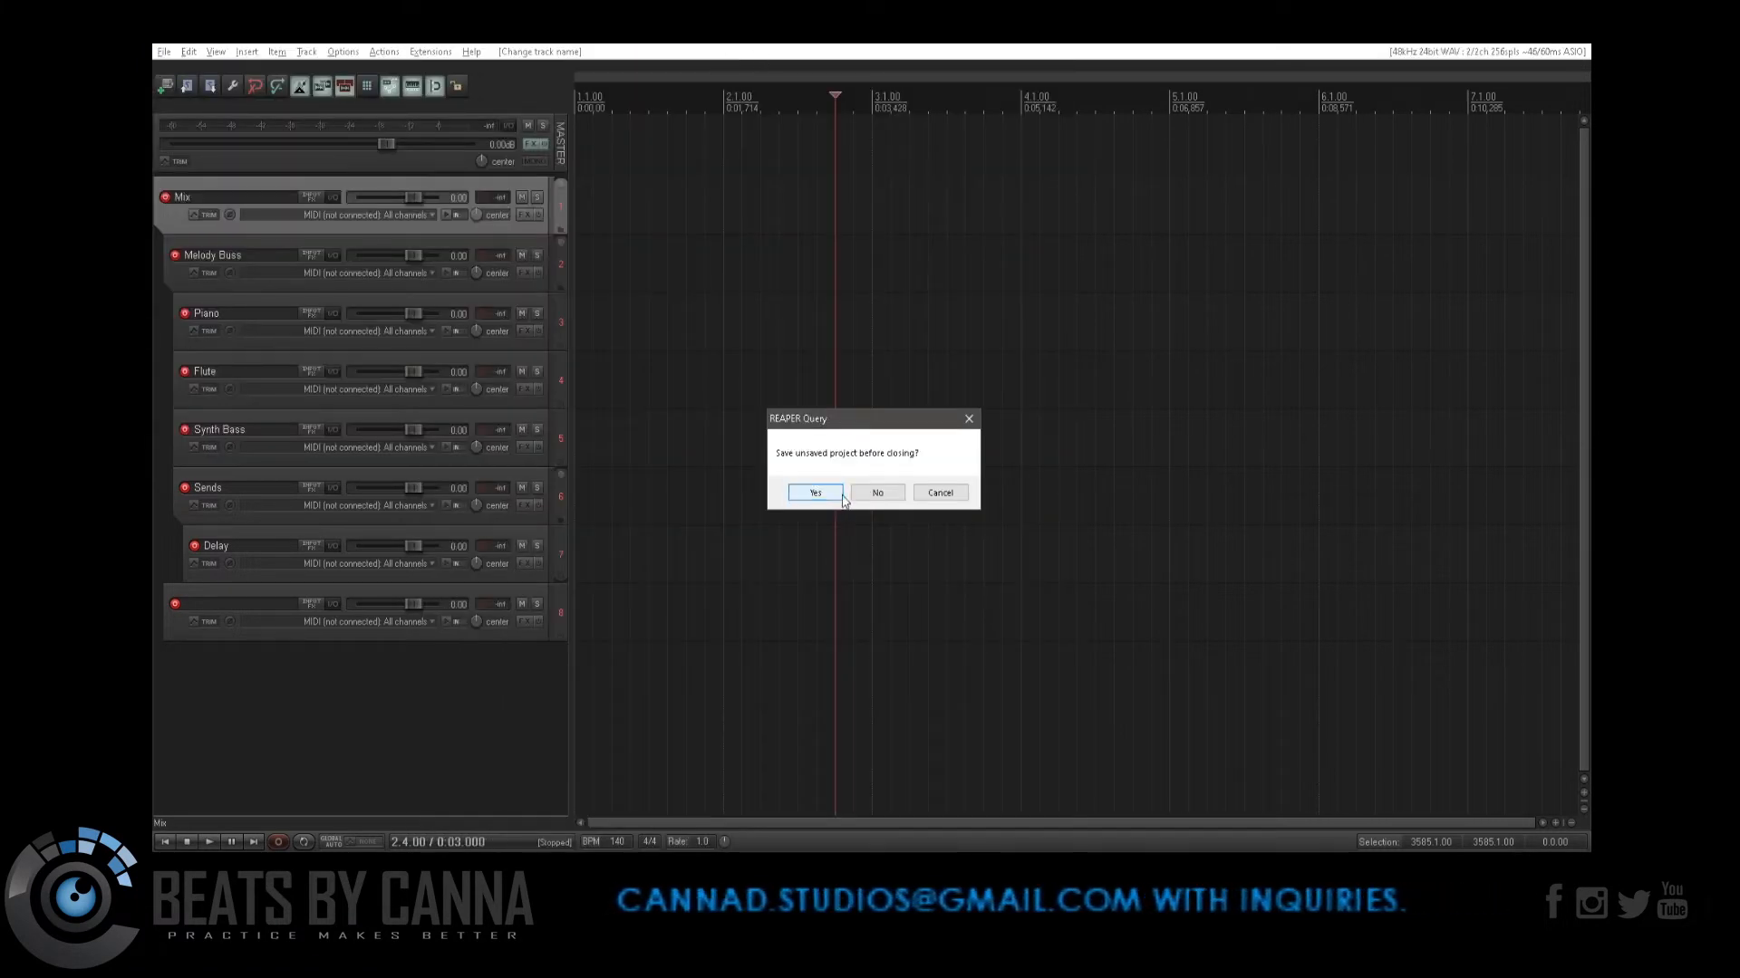
left_click(872, 495)
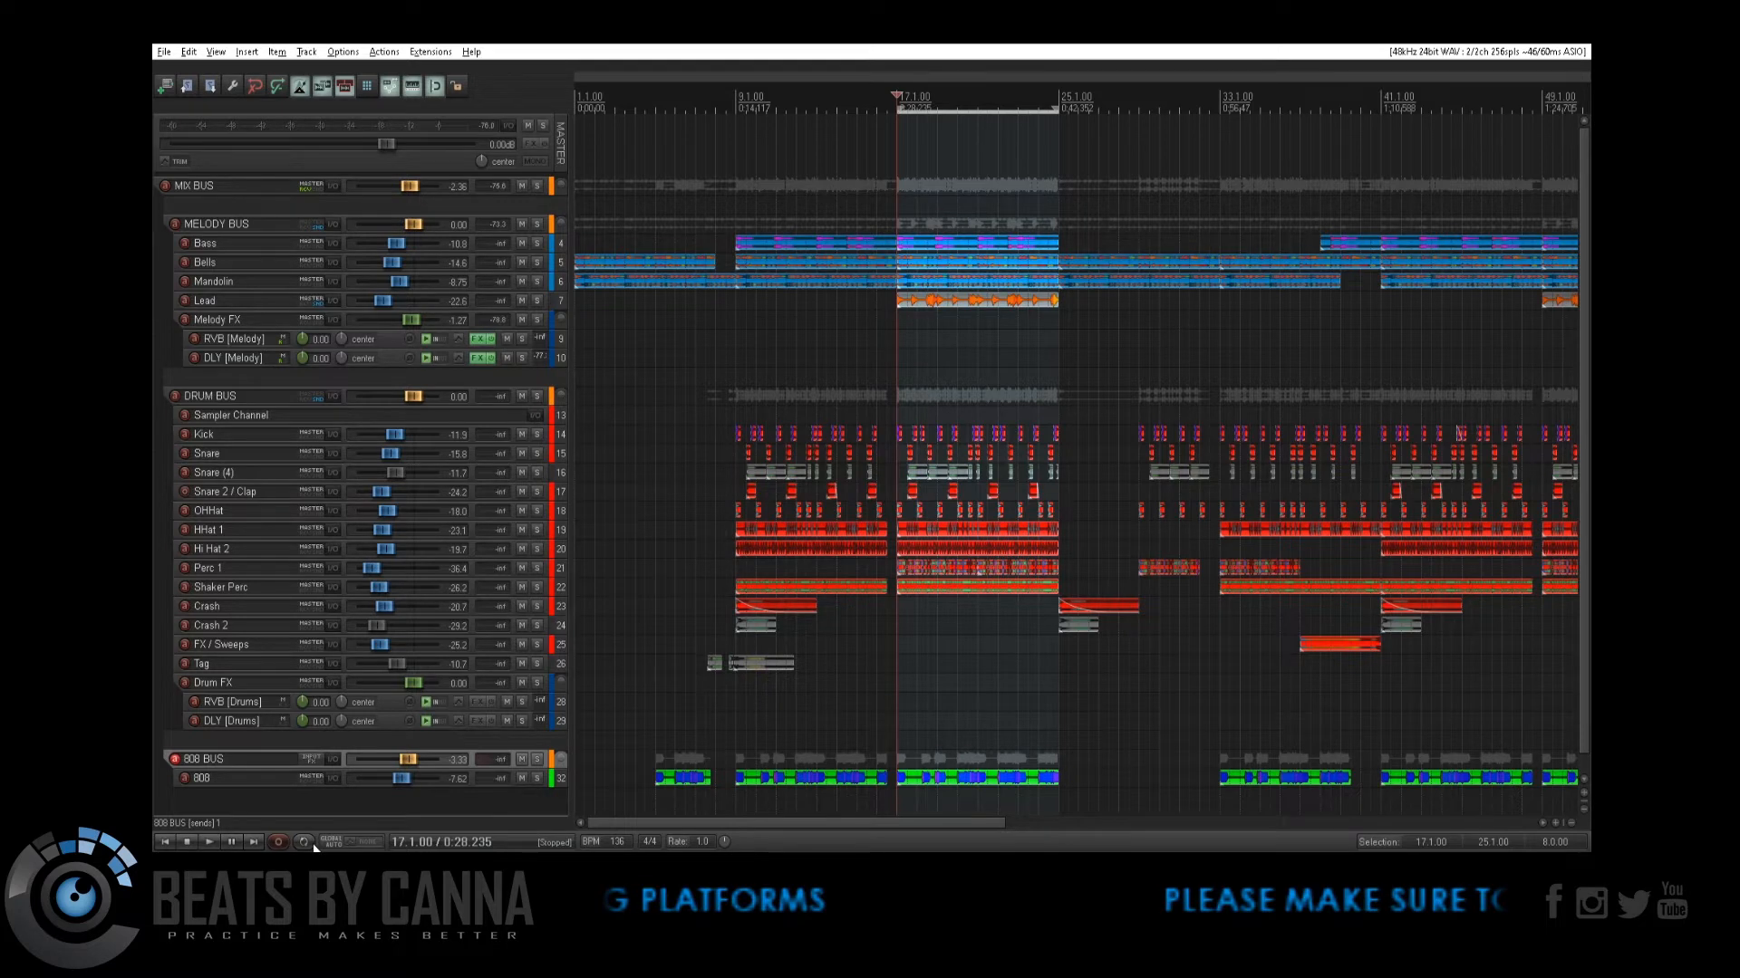
Step: Play the selected section between measures 17 and 25, stop playback, and show the mixer
key("space")
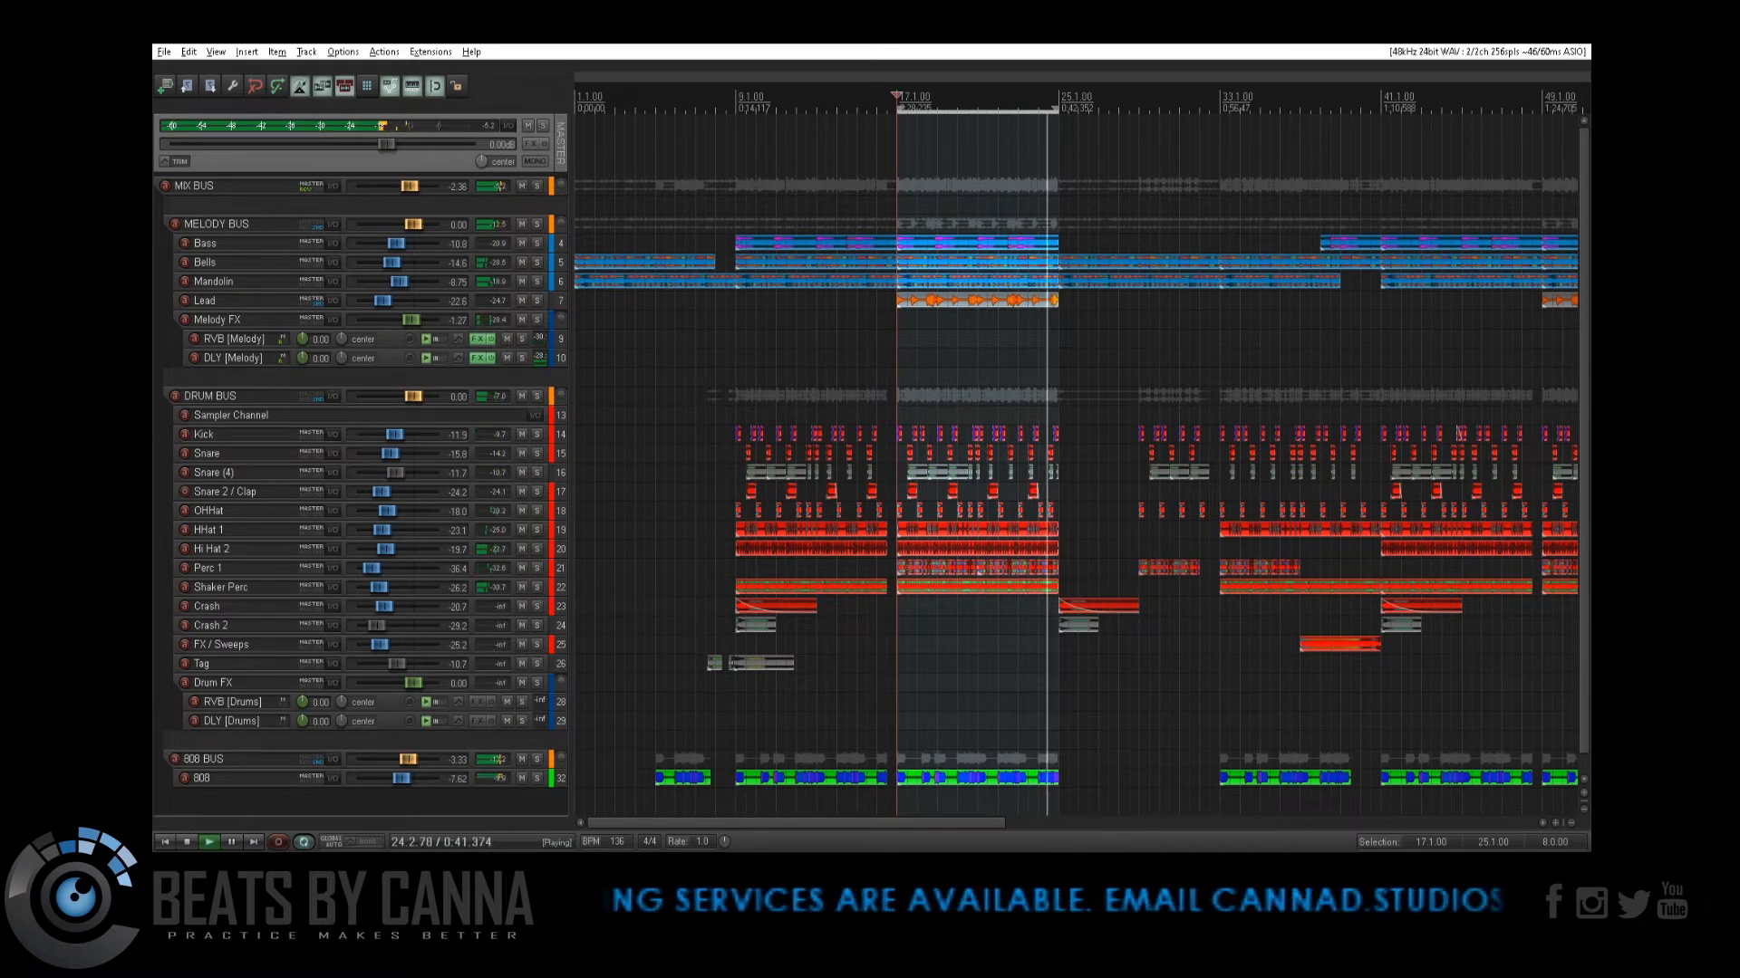
left_click(187, 842)
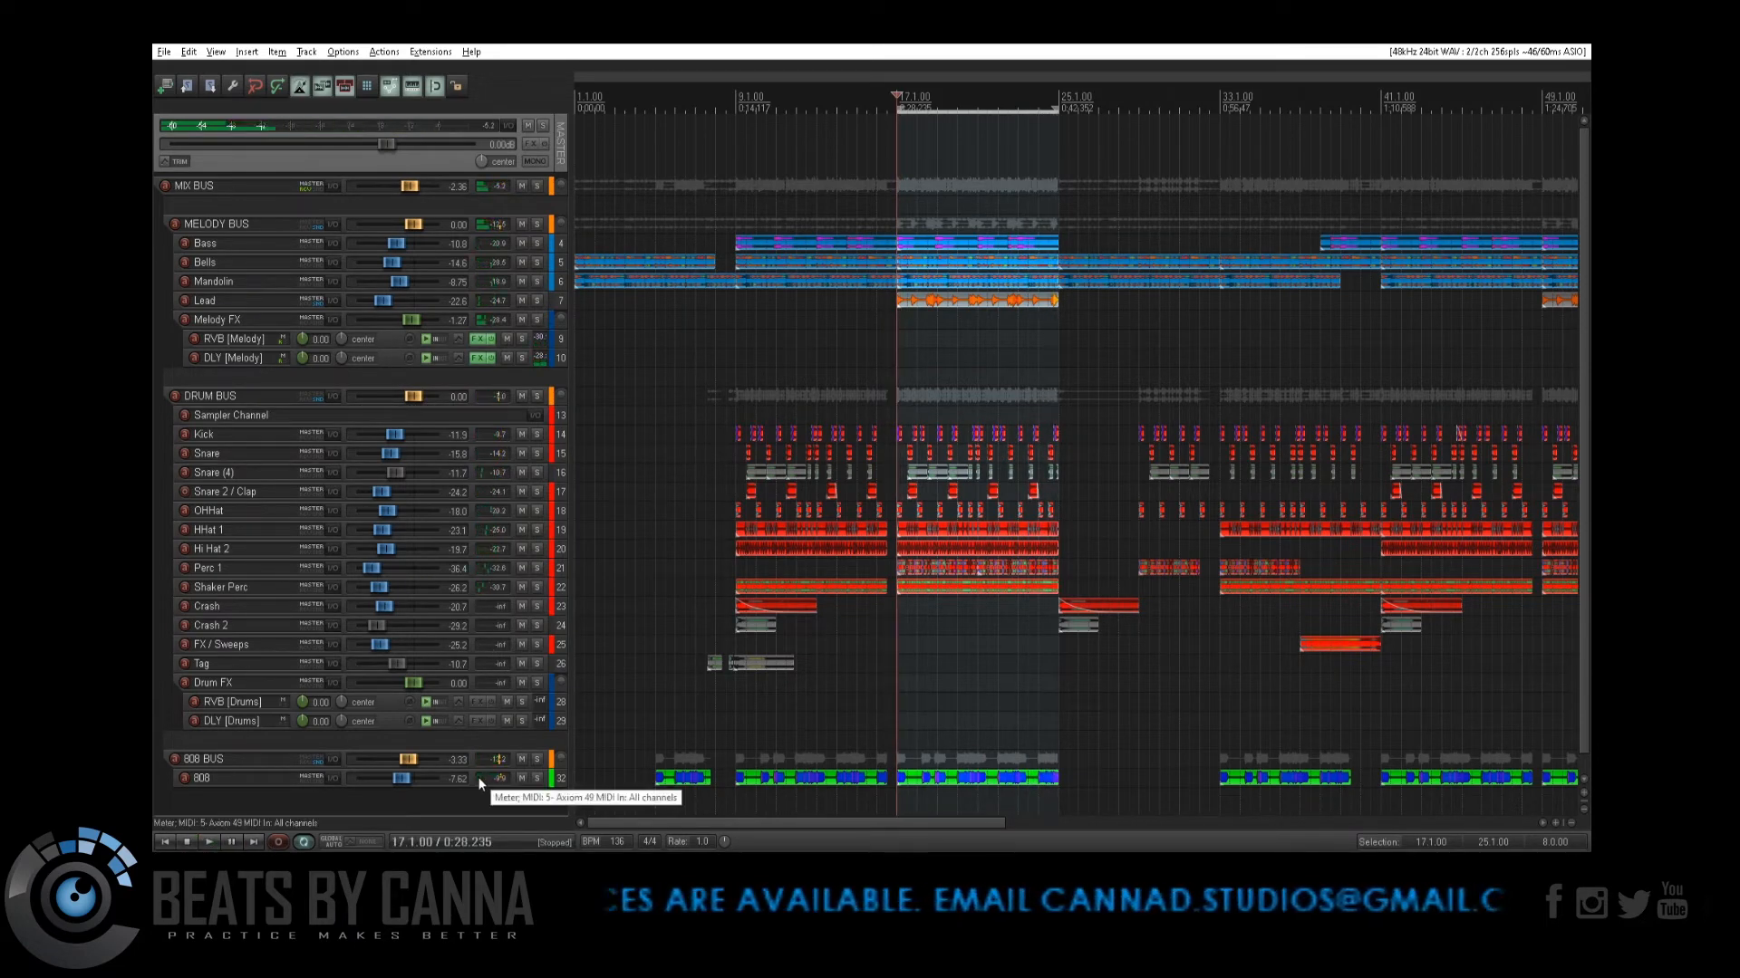
key("ctrl+m")
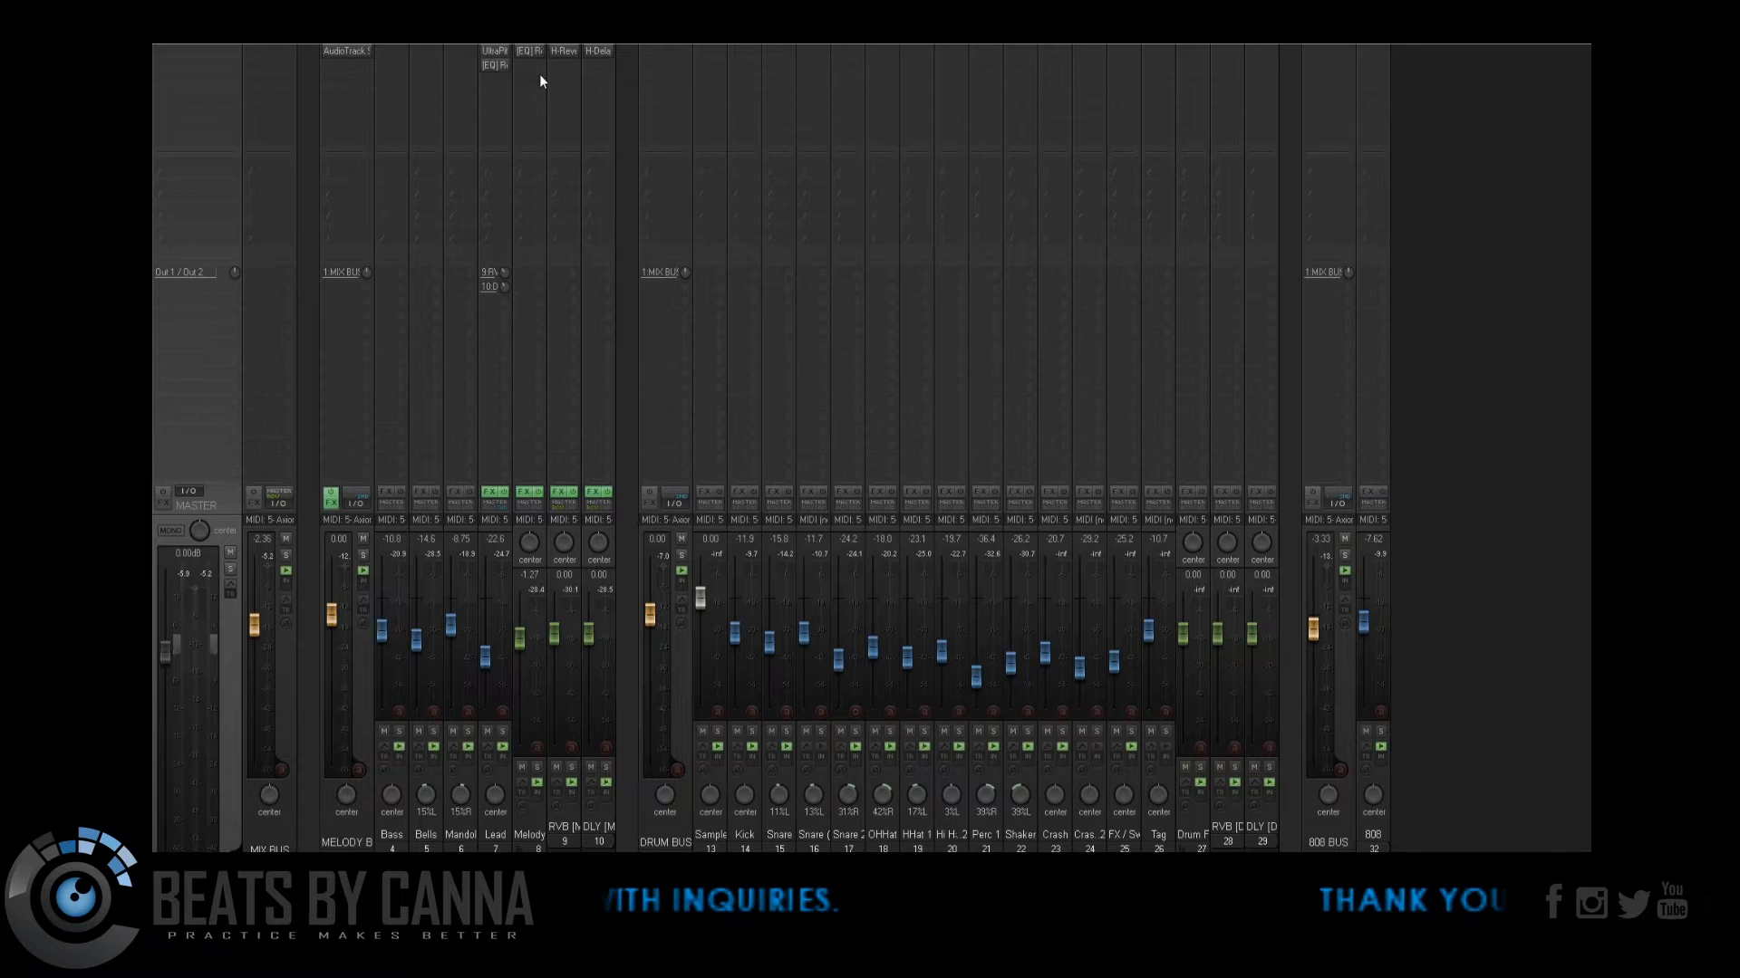
Step: Solo the Lead track and compare its sound with the UltraPitch effect bypassed and enabled
left_click(501, 732)
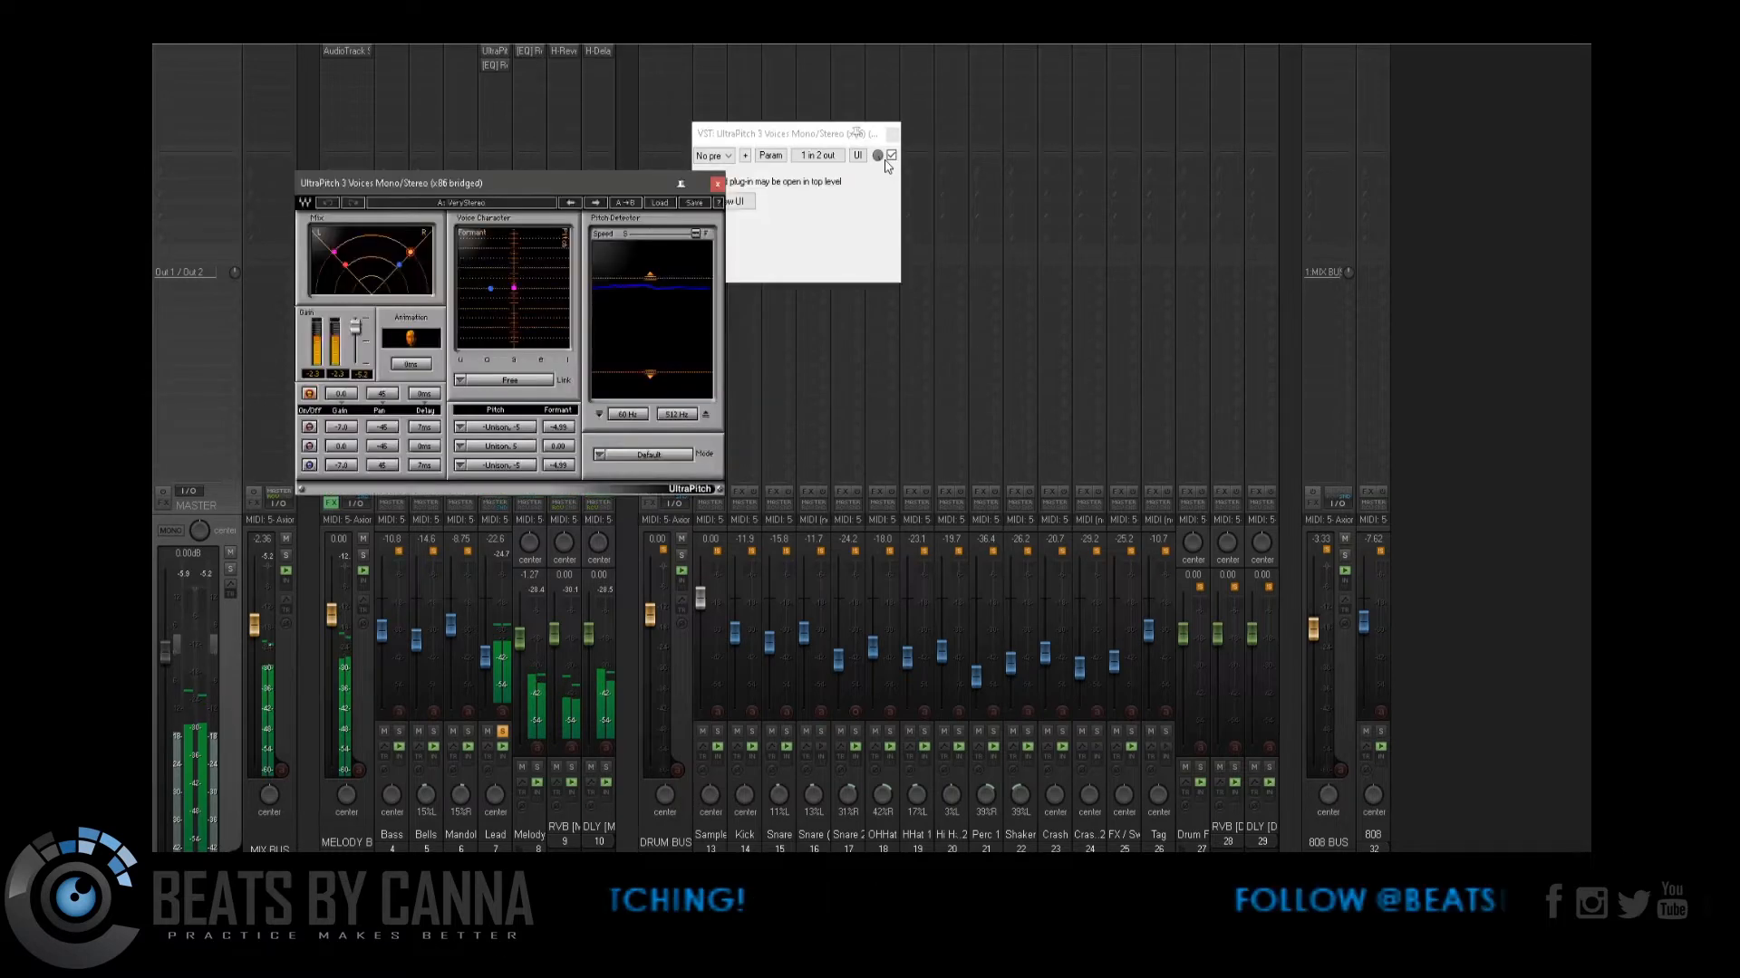
left_click(891, 156)
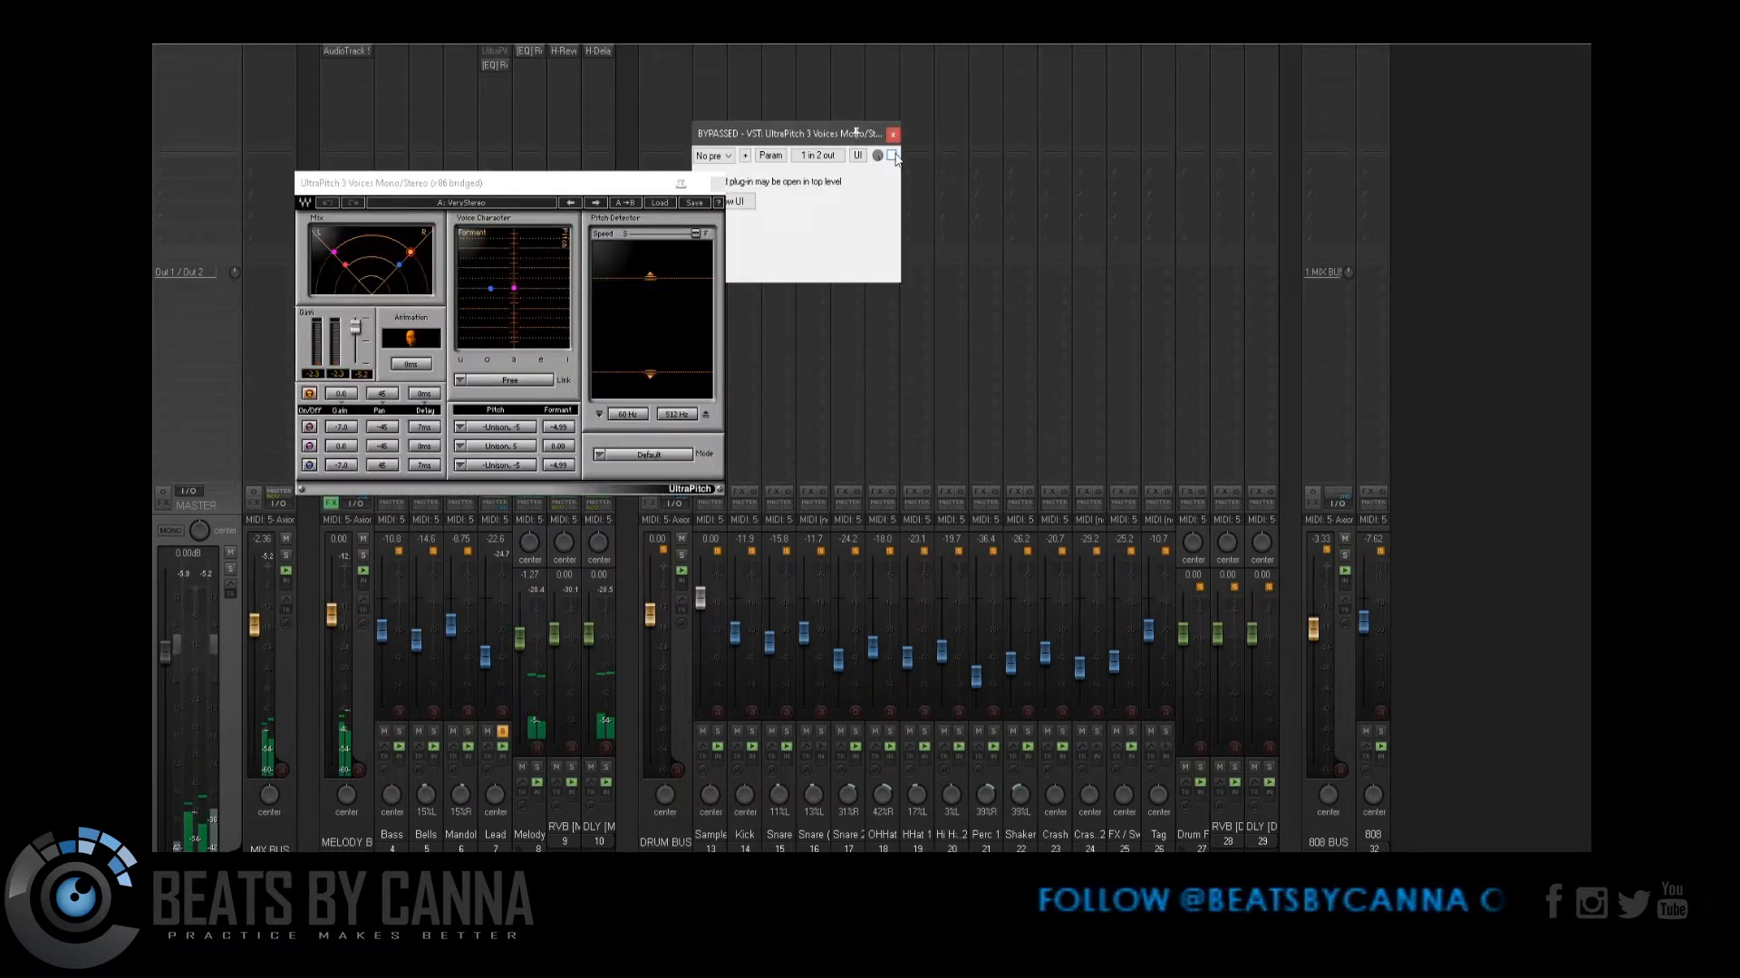
left_click(892, 156)
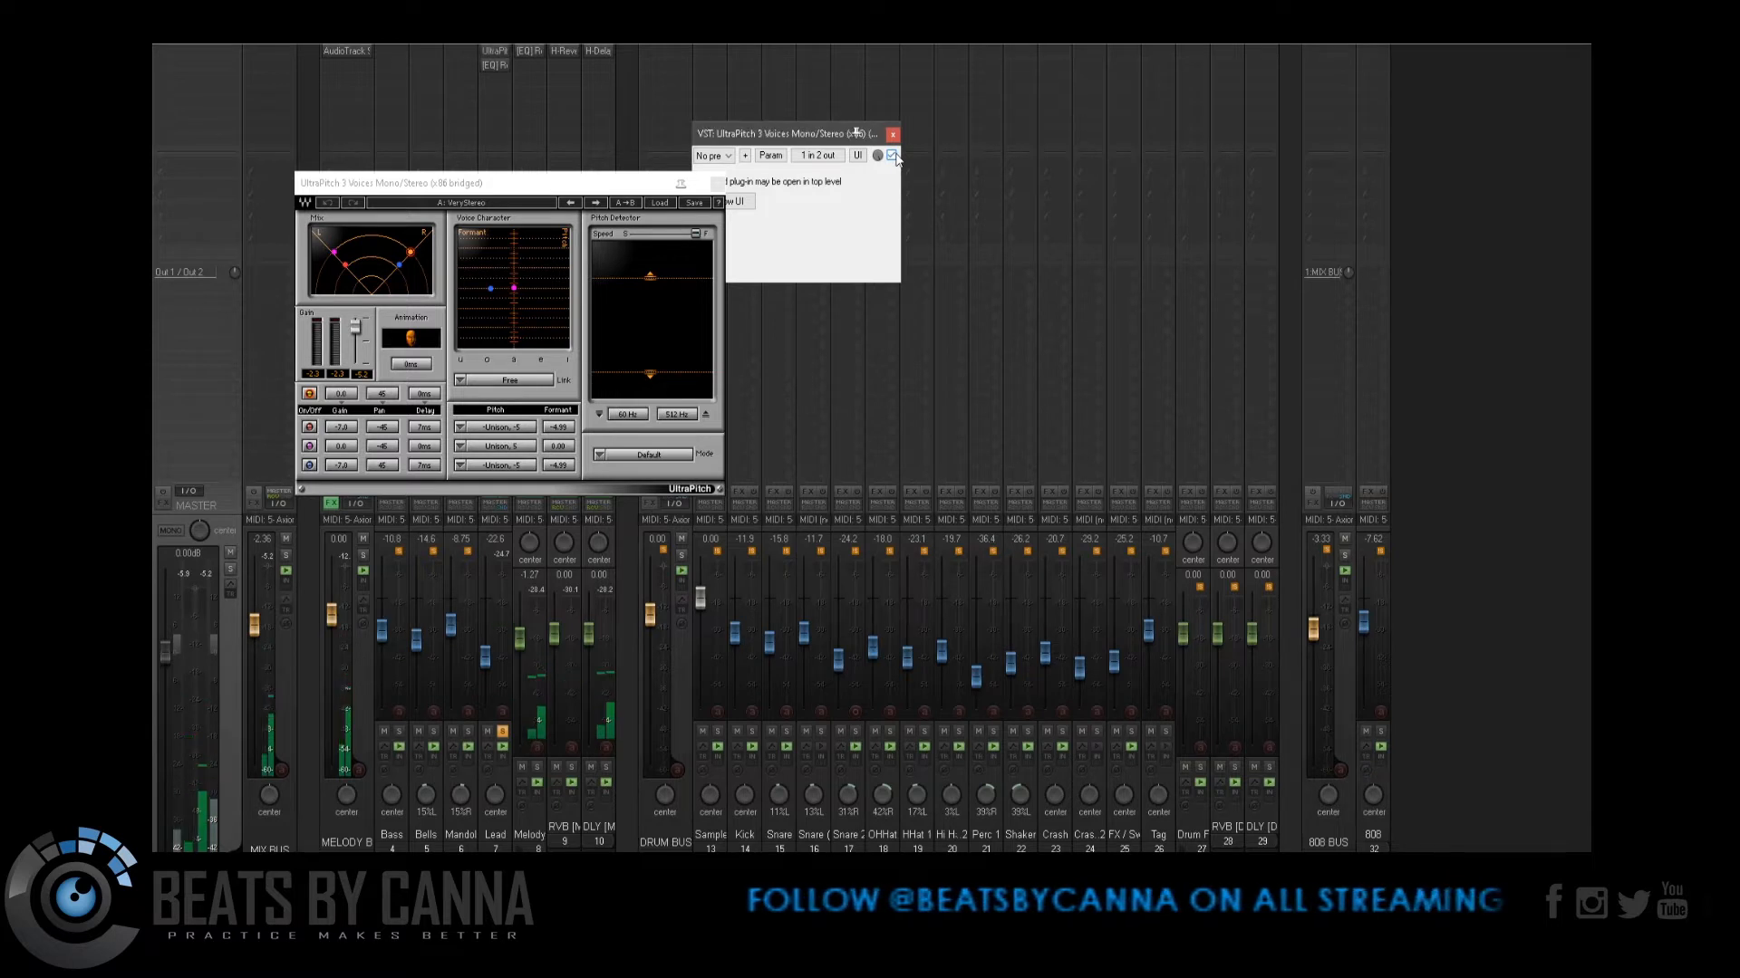
Step: Compare the Lead track's sound with its ReaEQ effect bypassed and enabled, and close the effect window
left_click(487, 66)
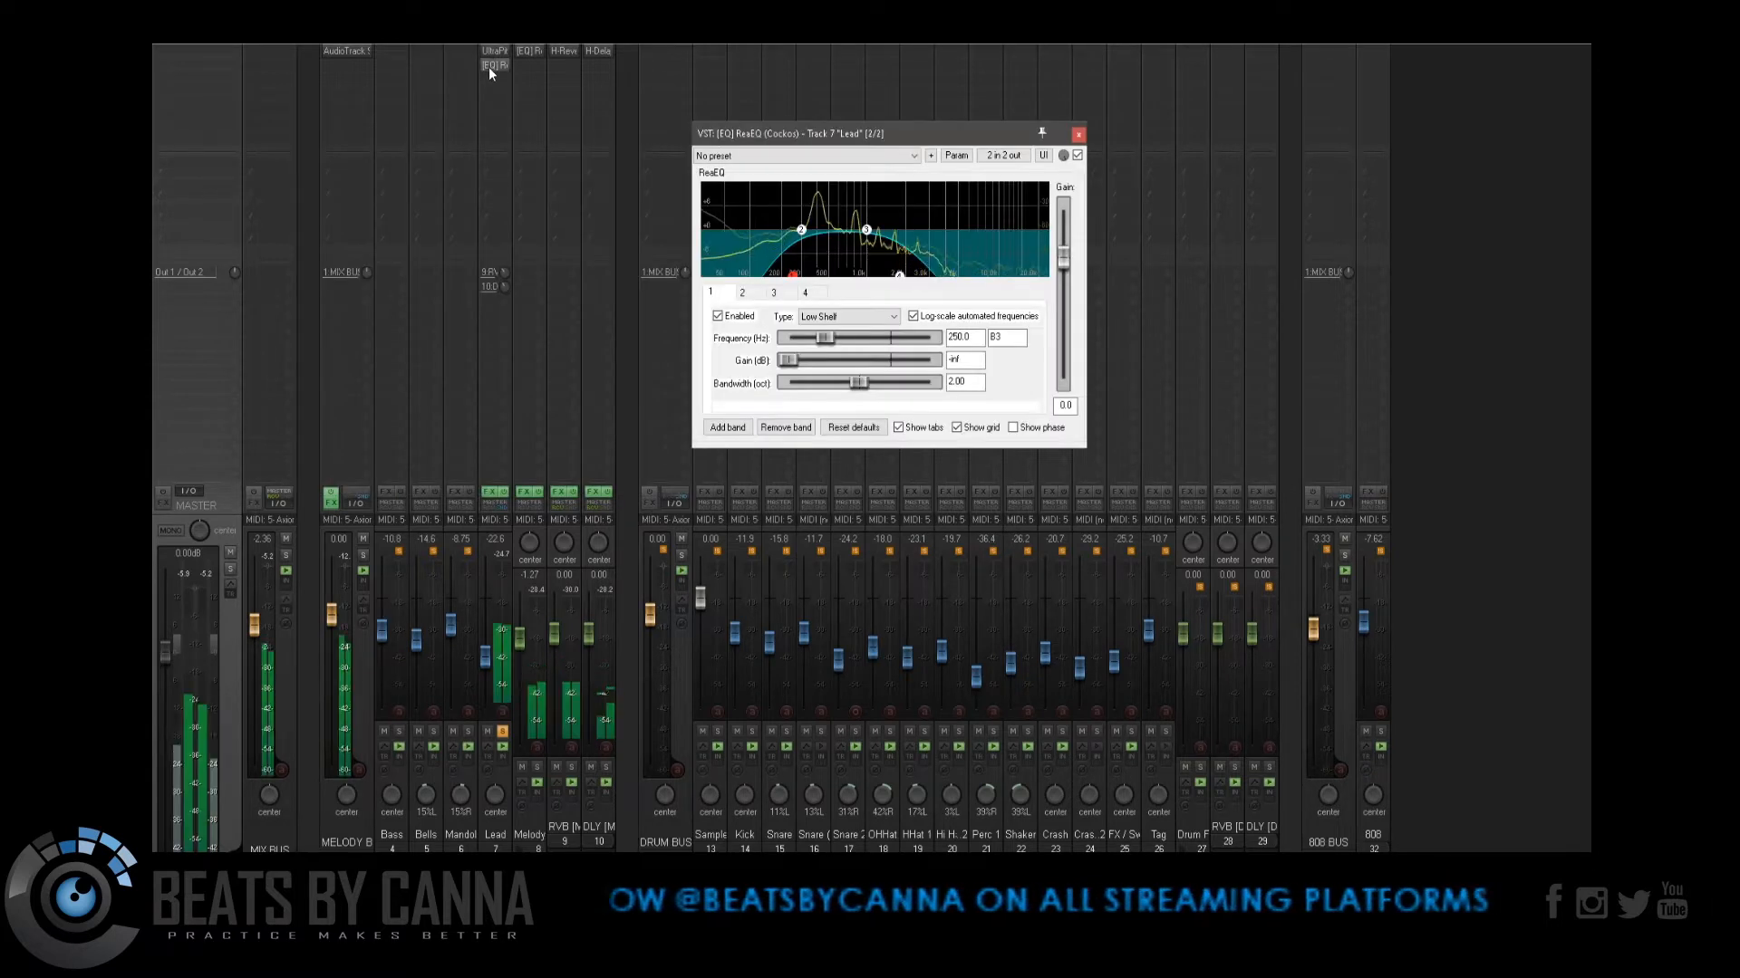
left_click(1077, 155)
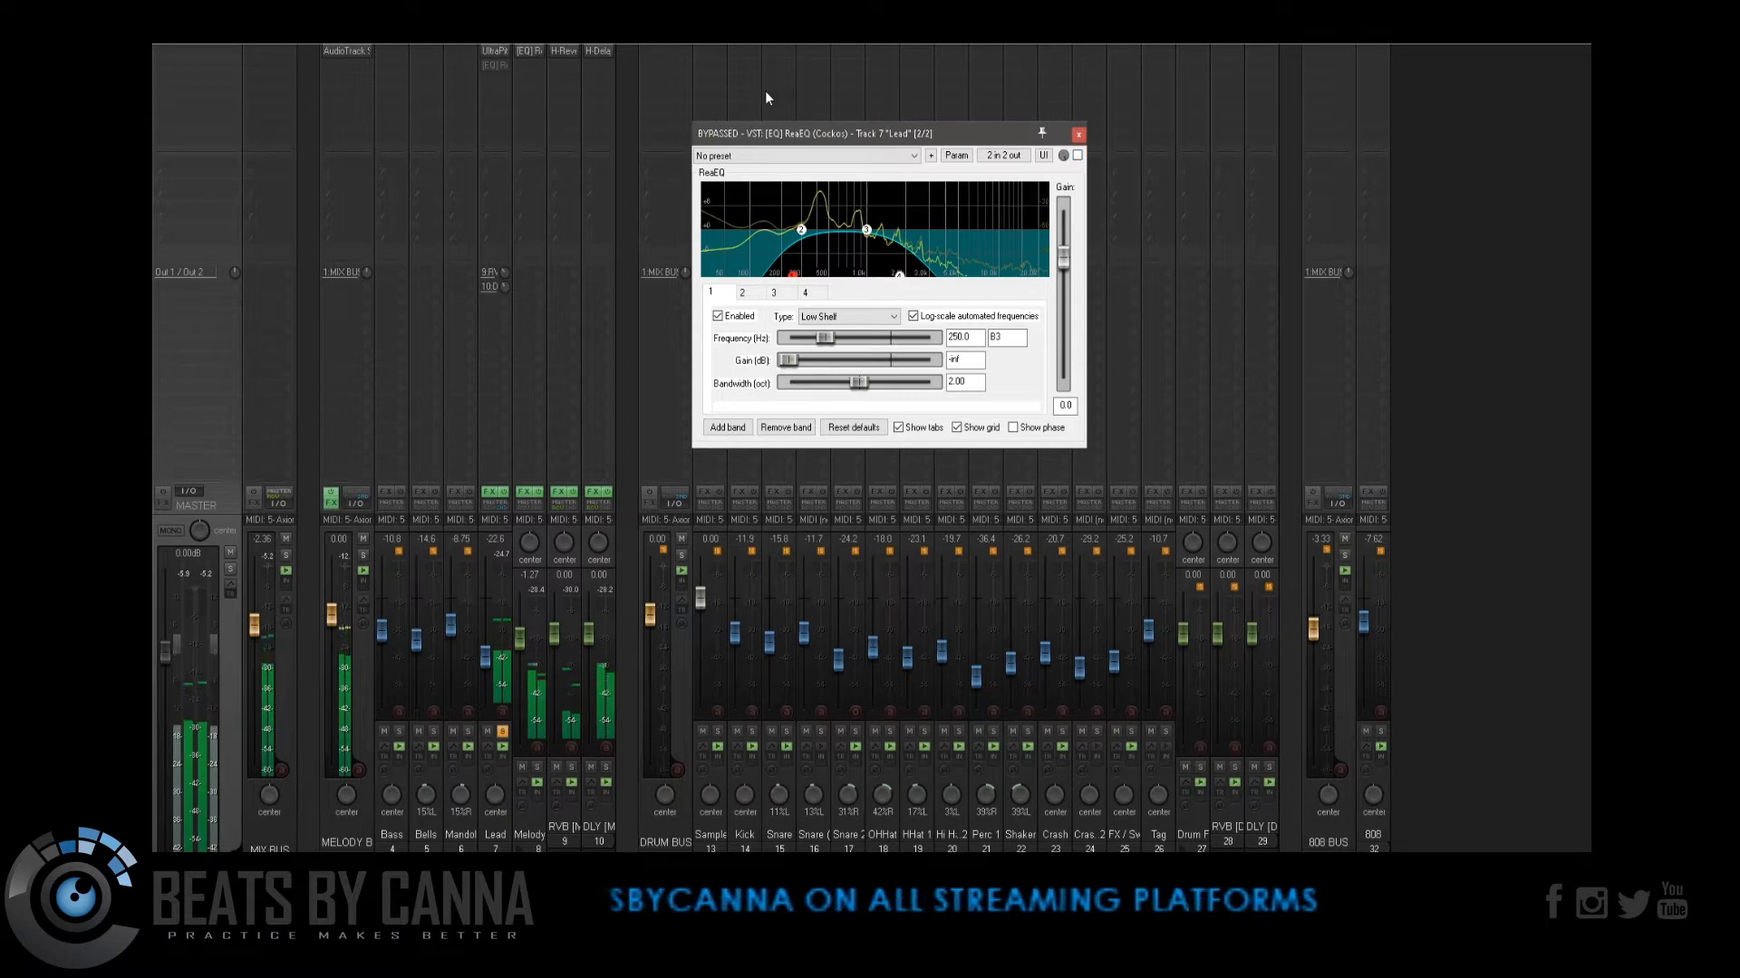
left_click(1078, 156)
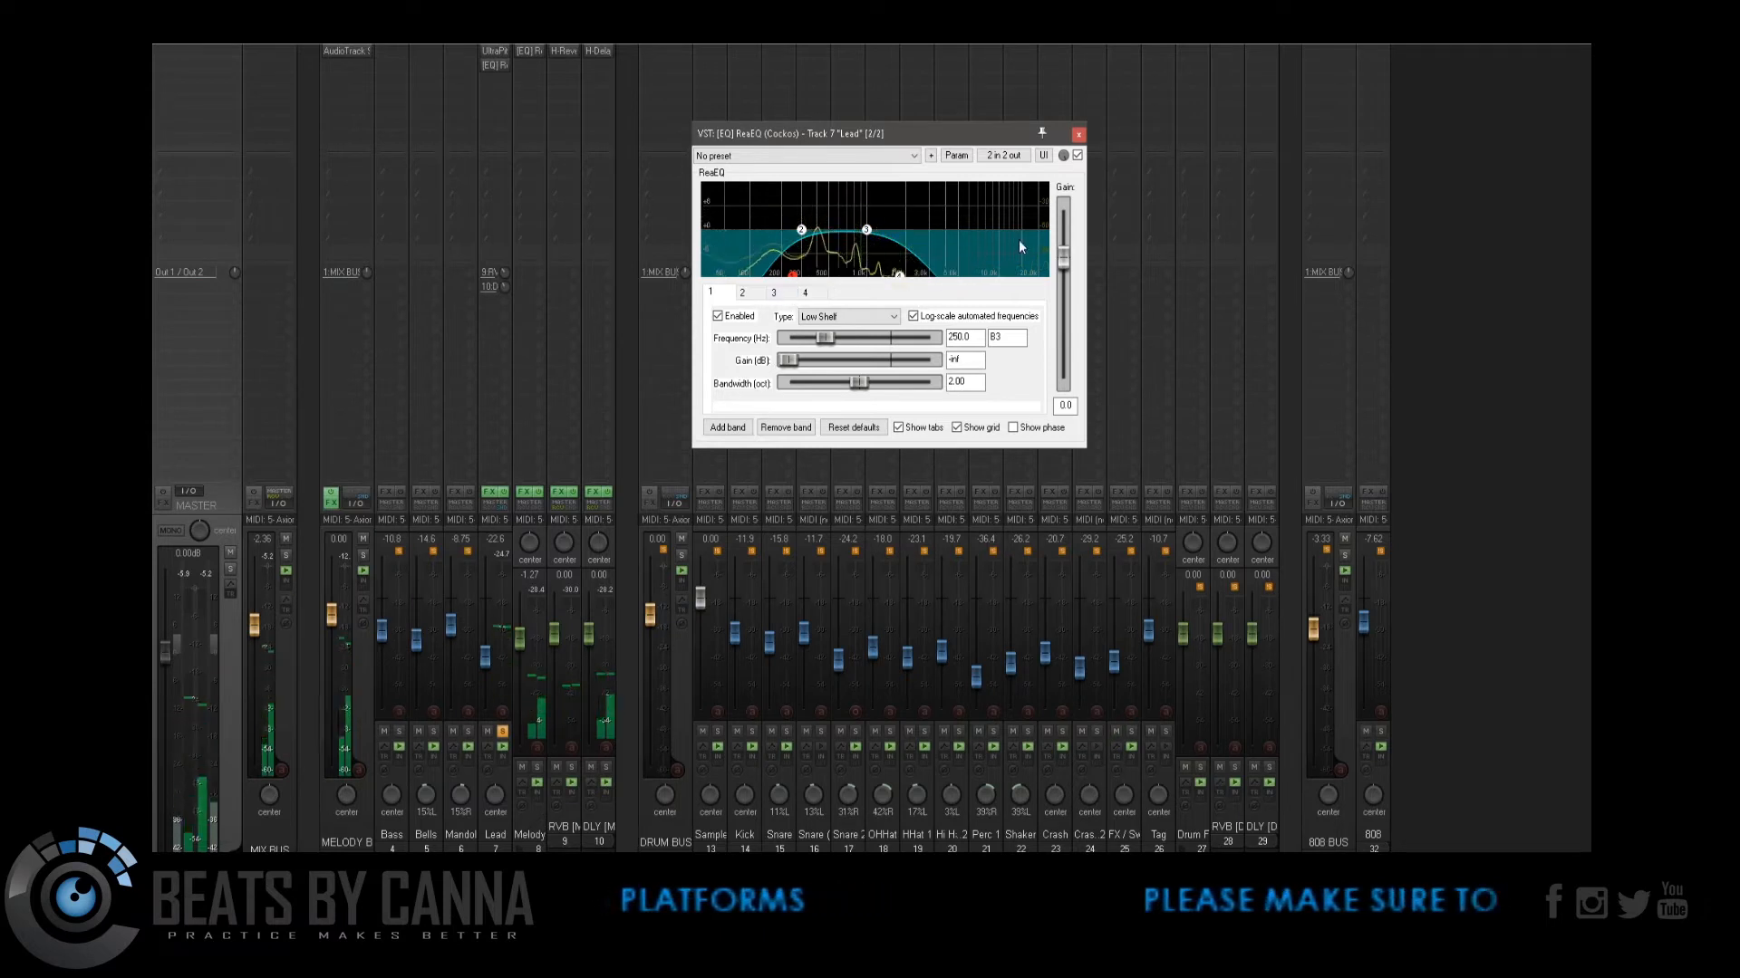
left_click(1078, 135)
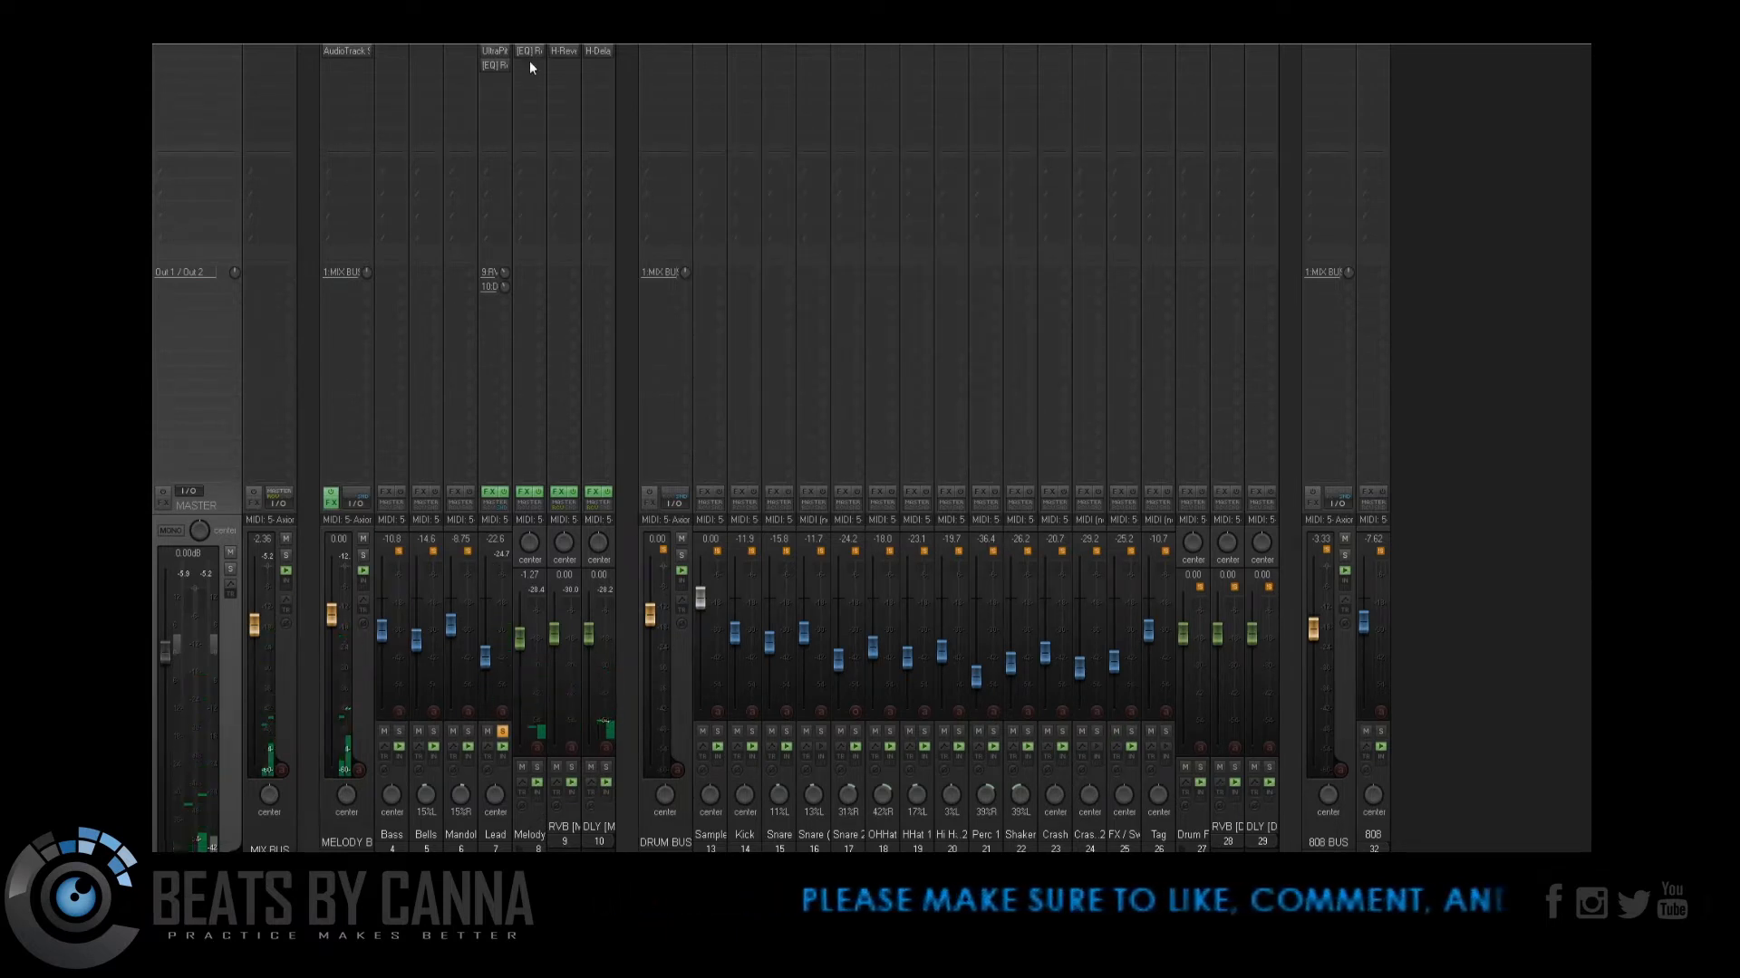
Step: Unsolo the Lead track, select the RVB [Melody] track, and solo the MELODY BUS
left_click(503, 732)
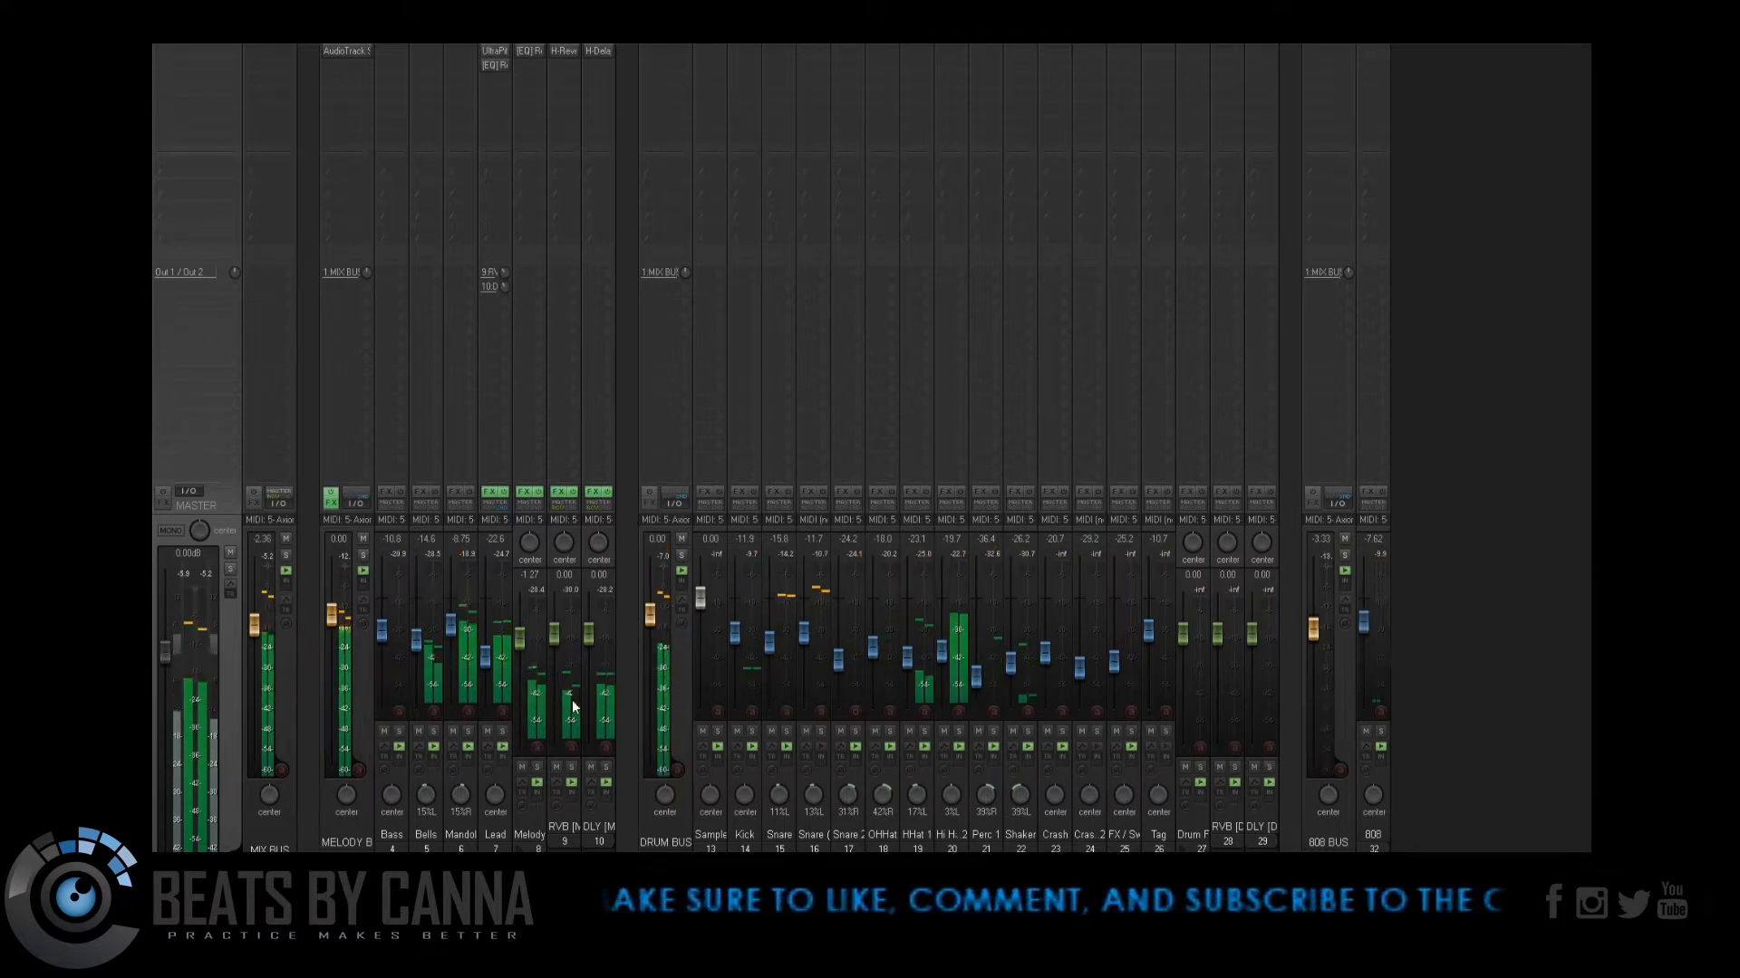
left_click(578, 818)
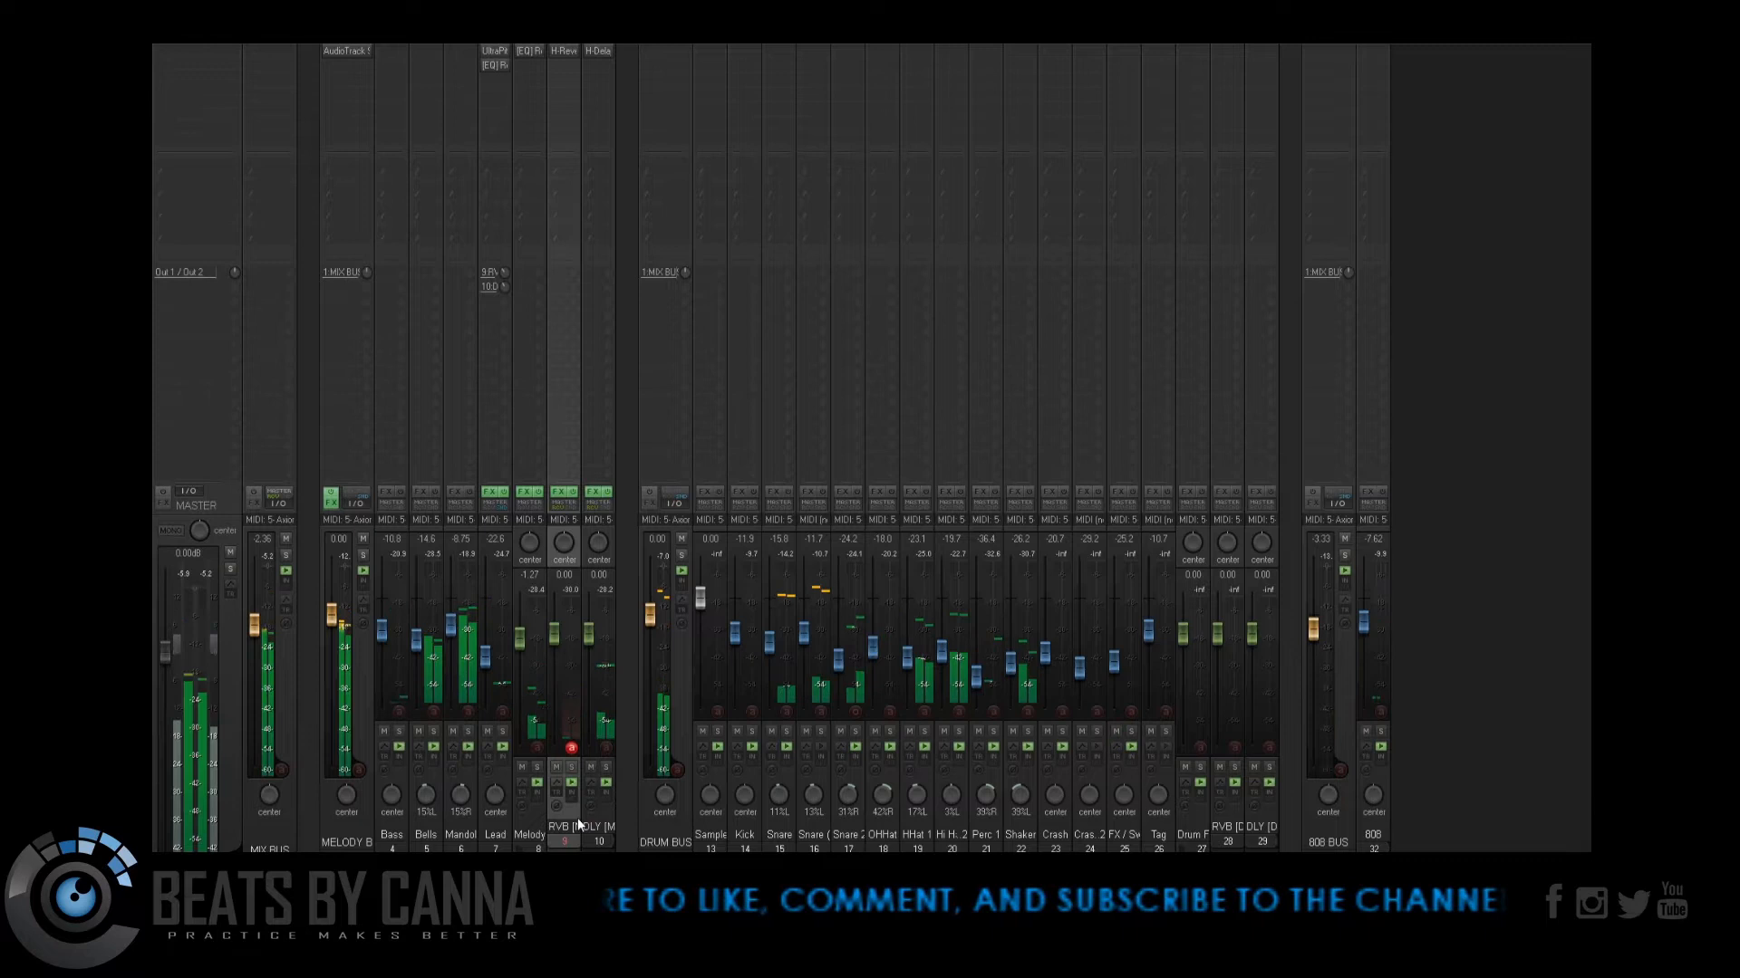
left_click(363, 554)
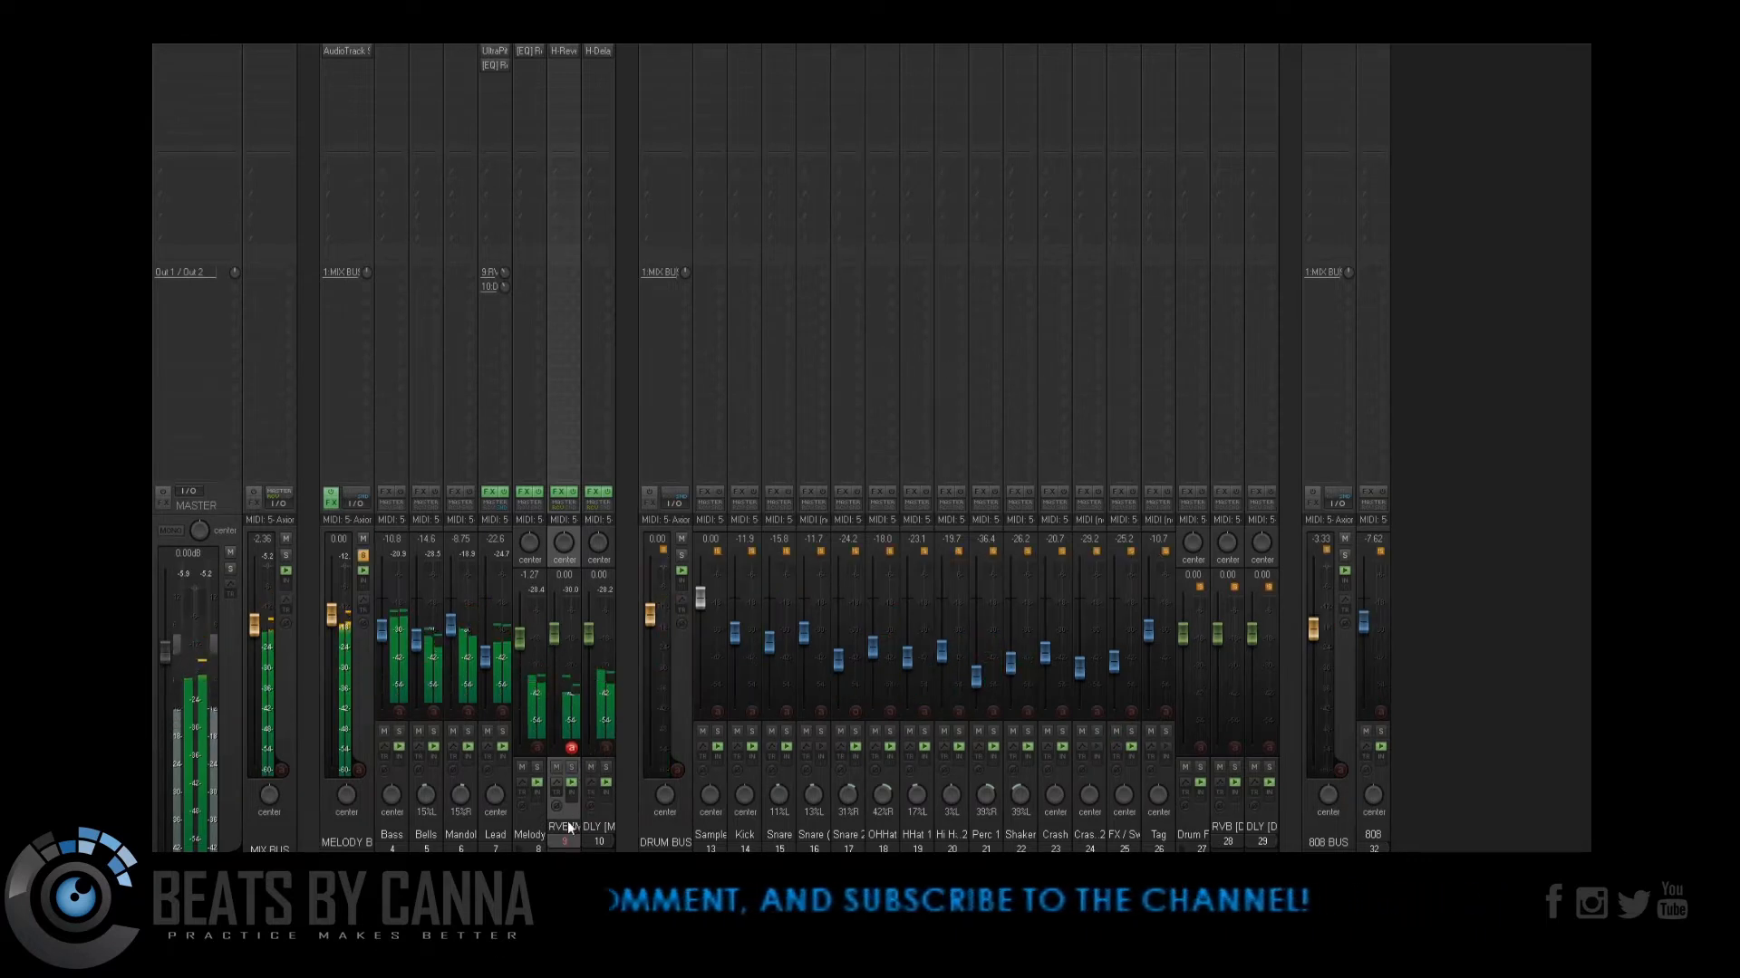
Step: Select the DLY [Melody] and Melody FX tracks and inspect the ReaEQ settings on Melody FX
left_click(609, 827)
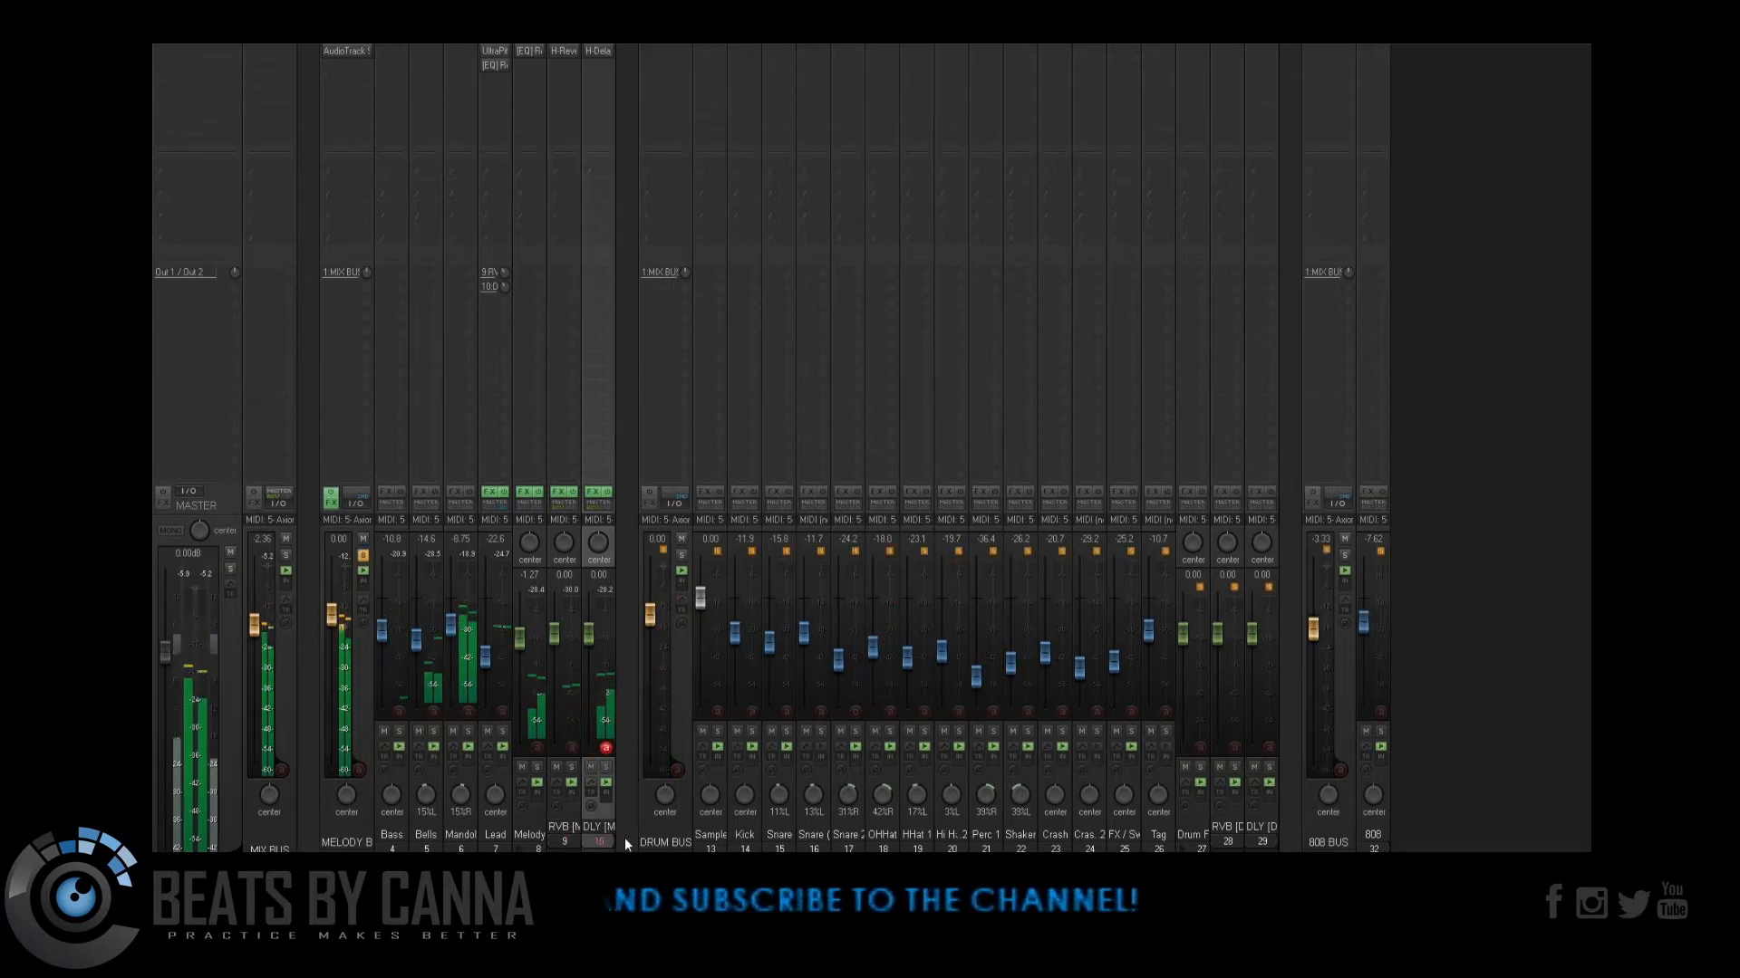
left_click(531, 828)
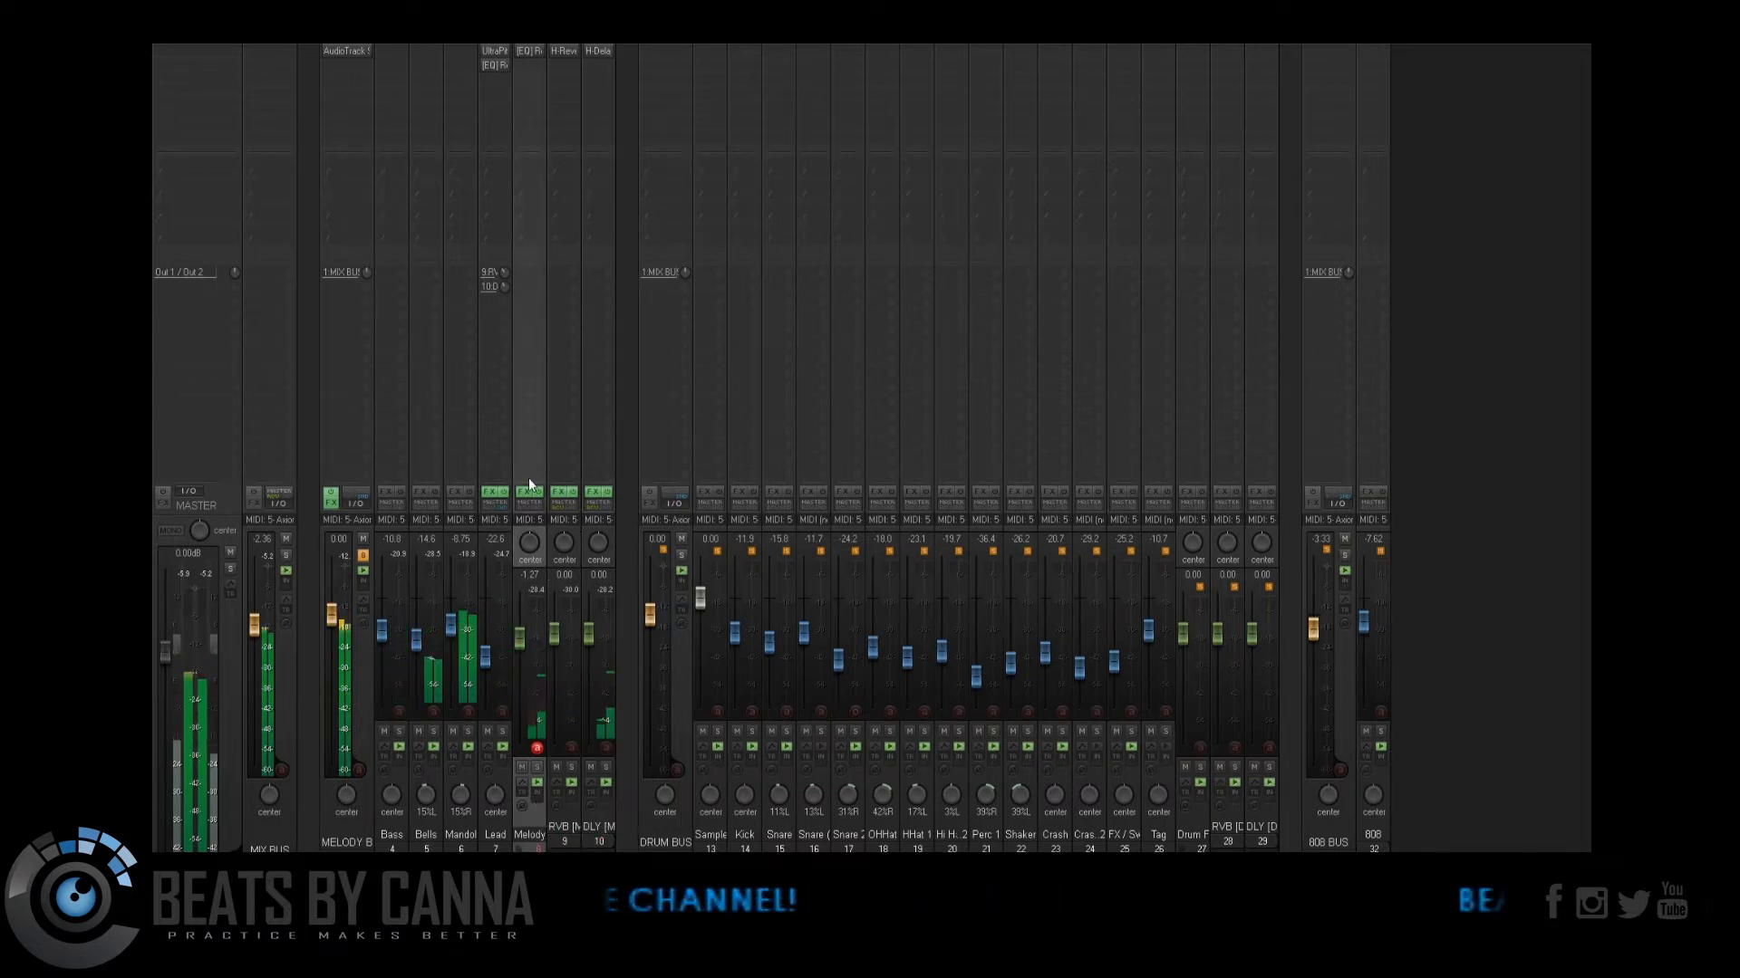
left_click(536, 49)
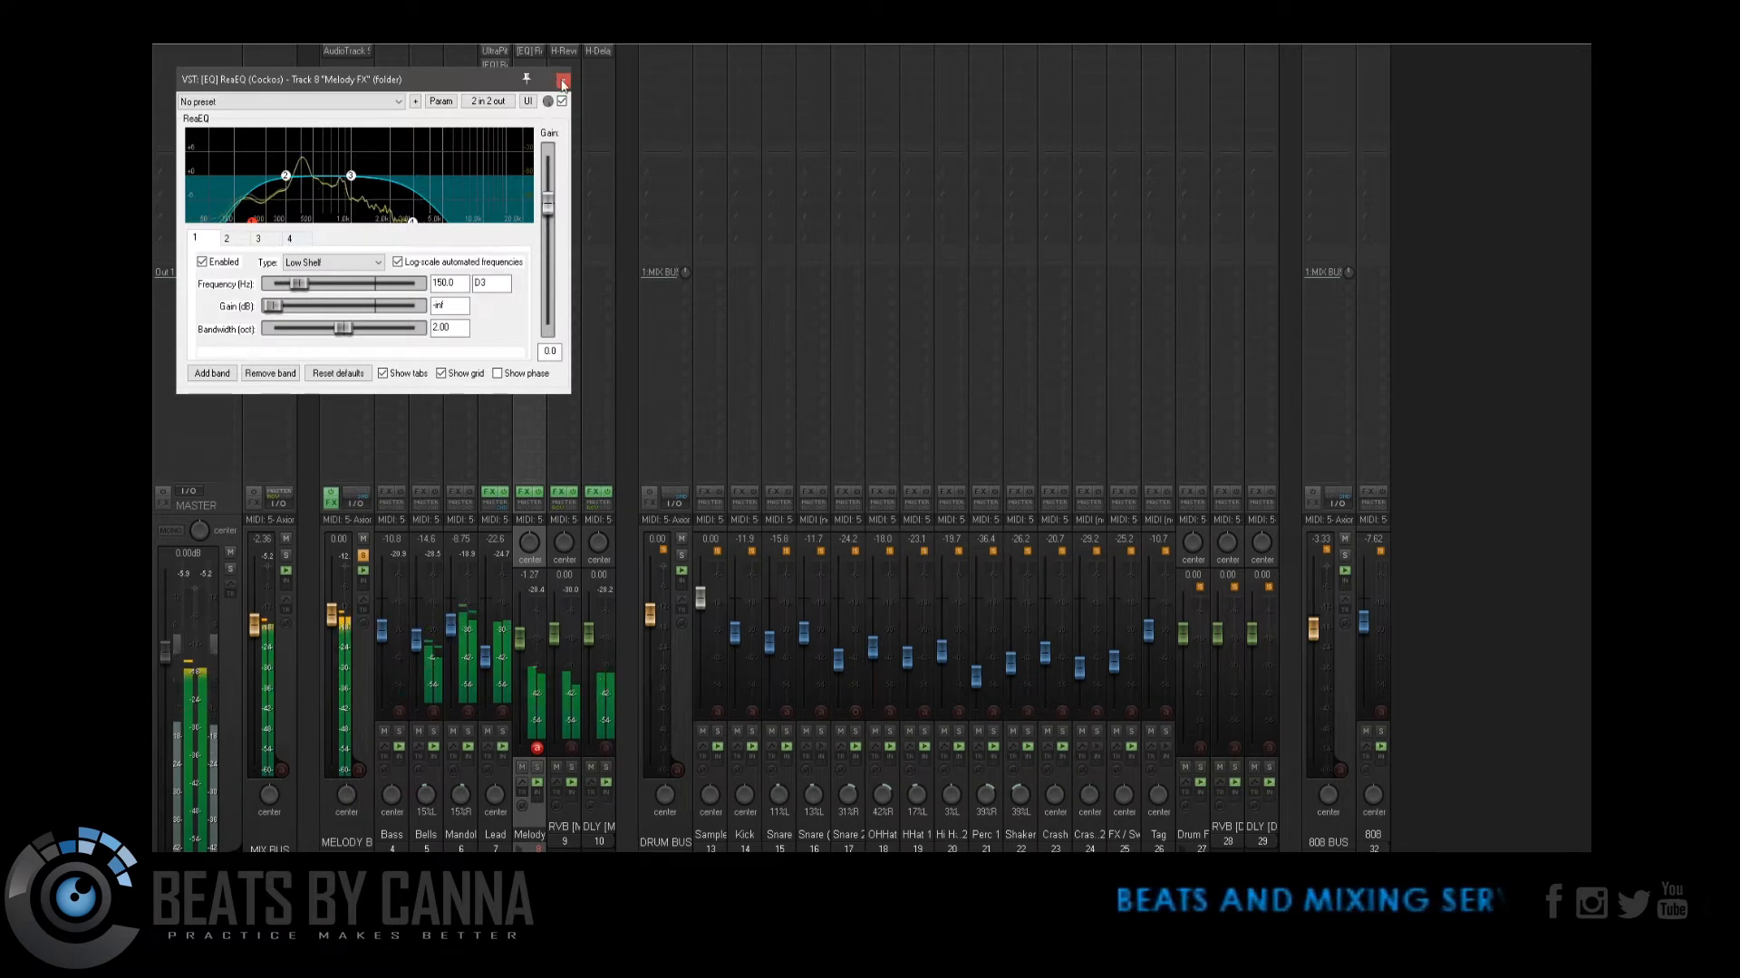
left_click(563, 80)
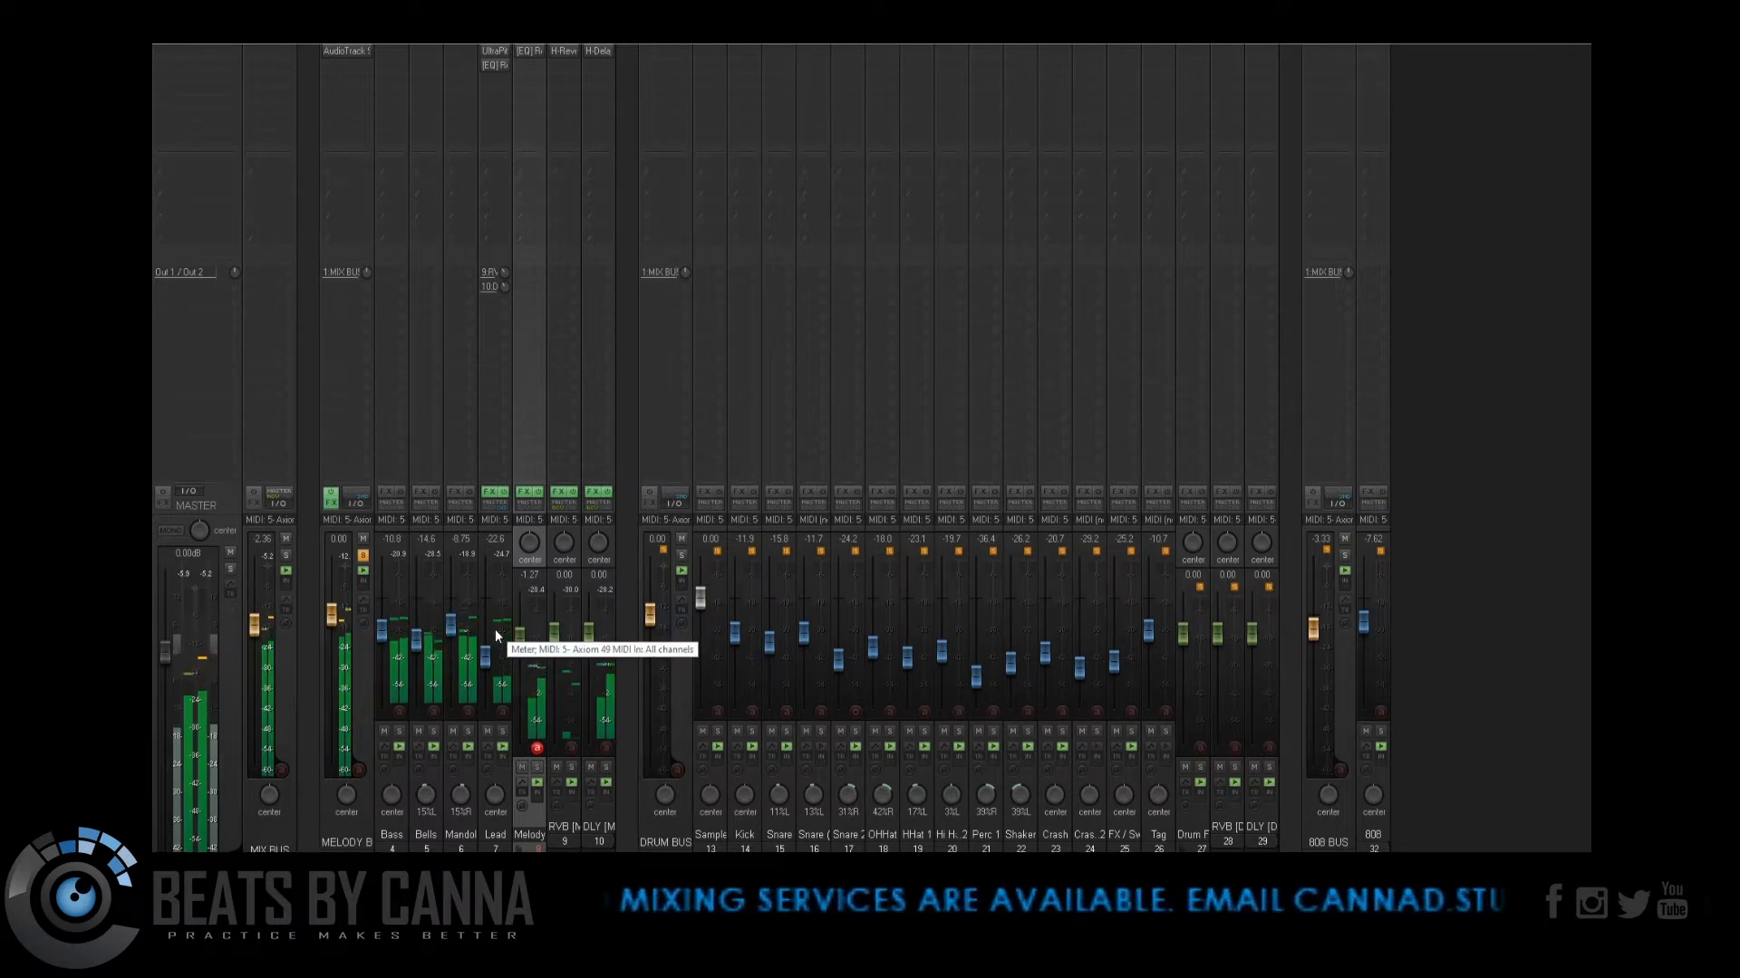
Step: Close the open UltraPitch effect window and select the Lead track
left_click(464, 778)
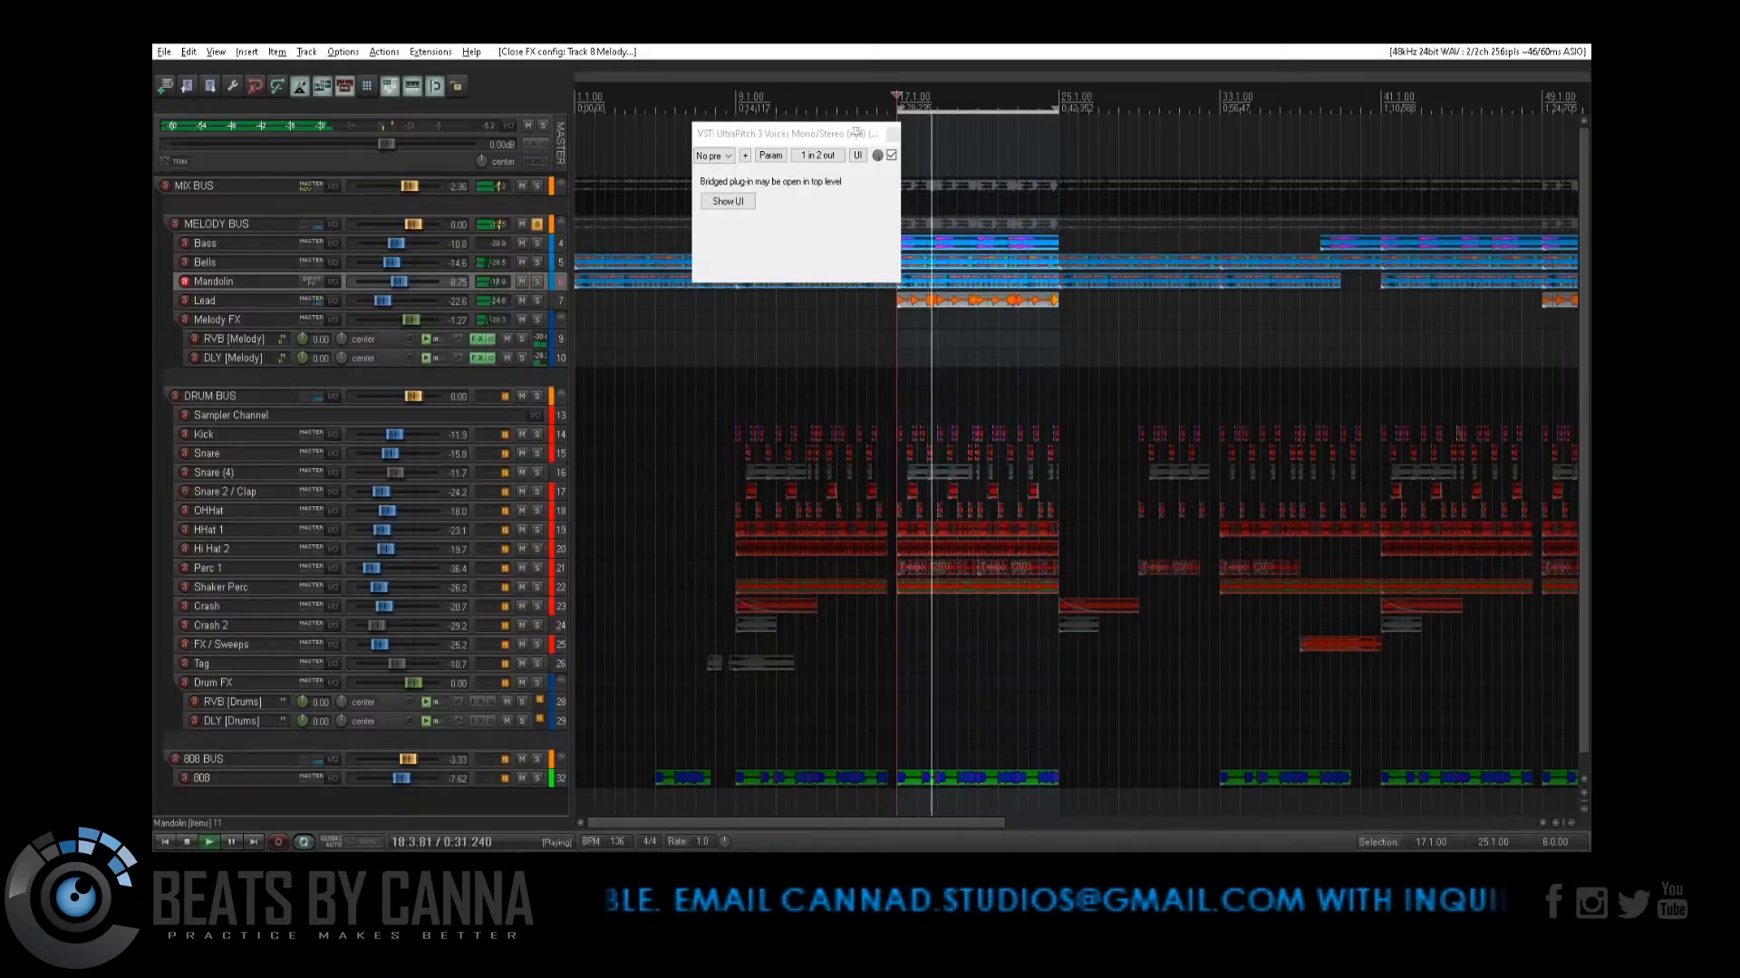
left_click(893, 135)
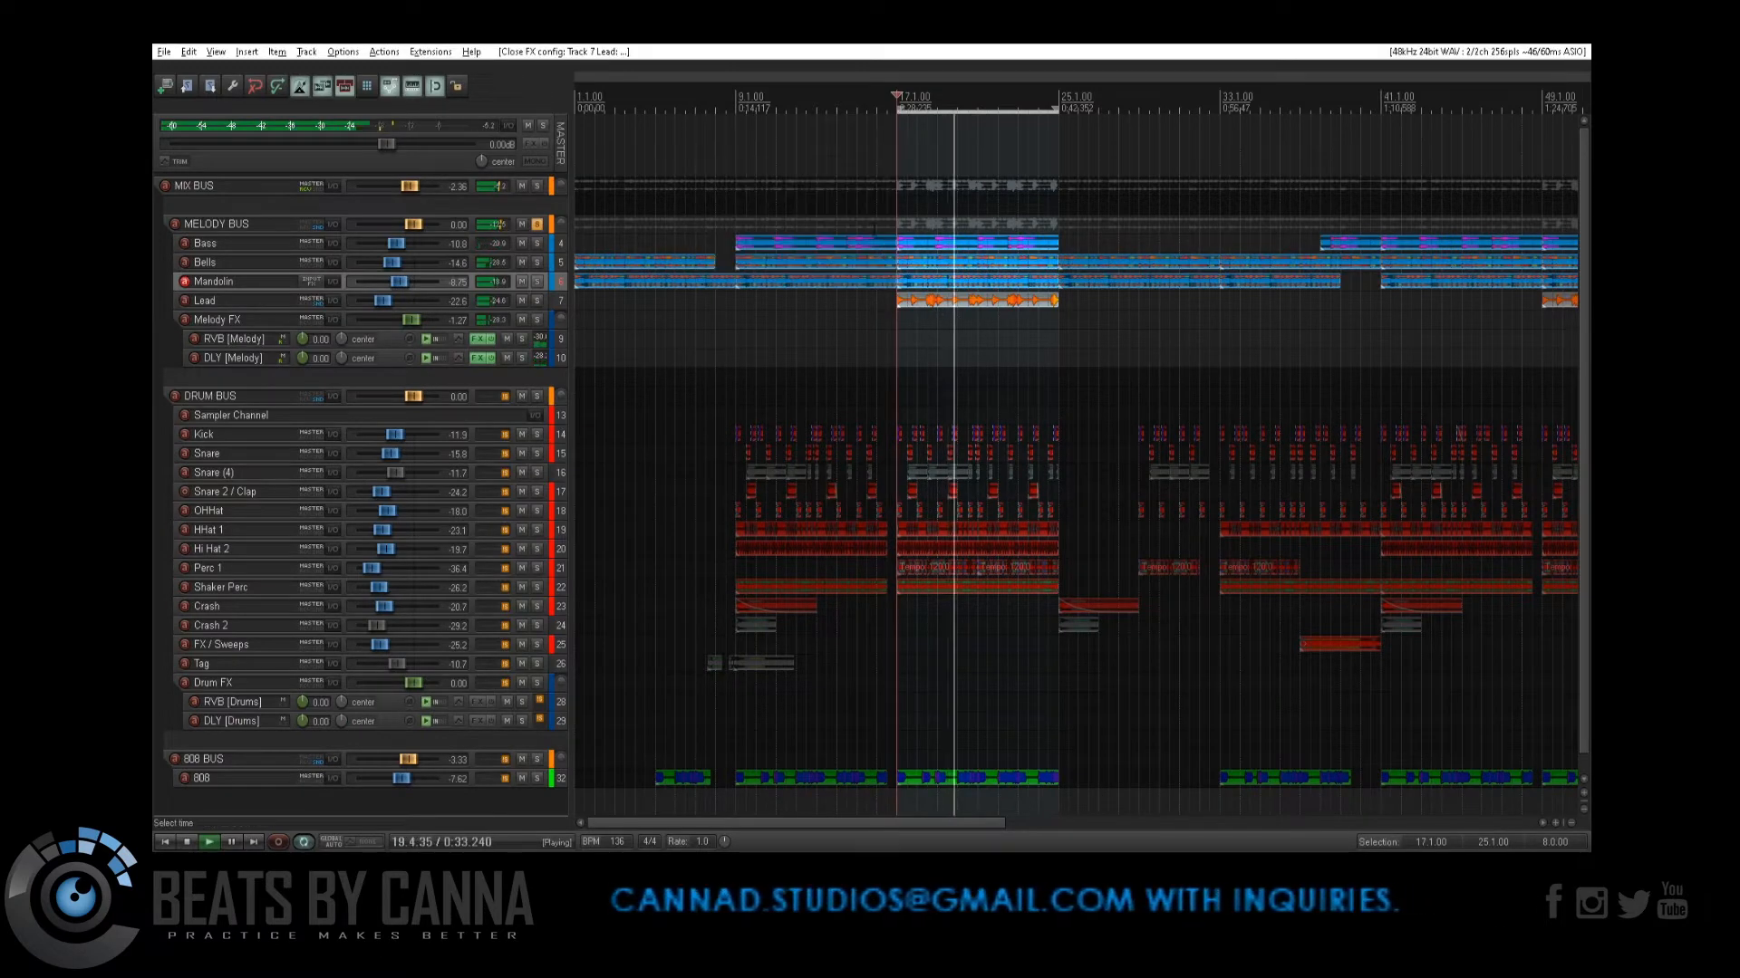
left_click_drag(848, 208, 799, 301)
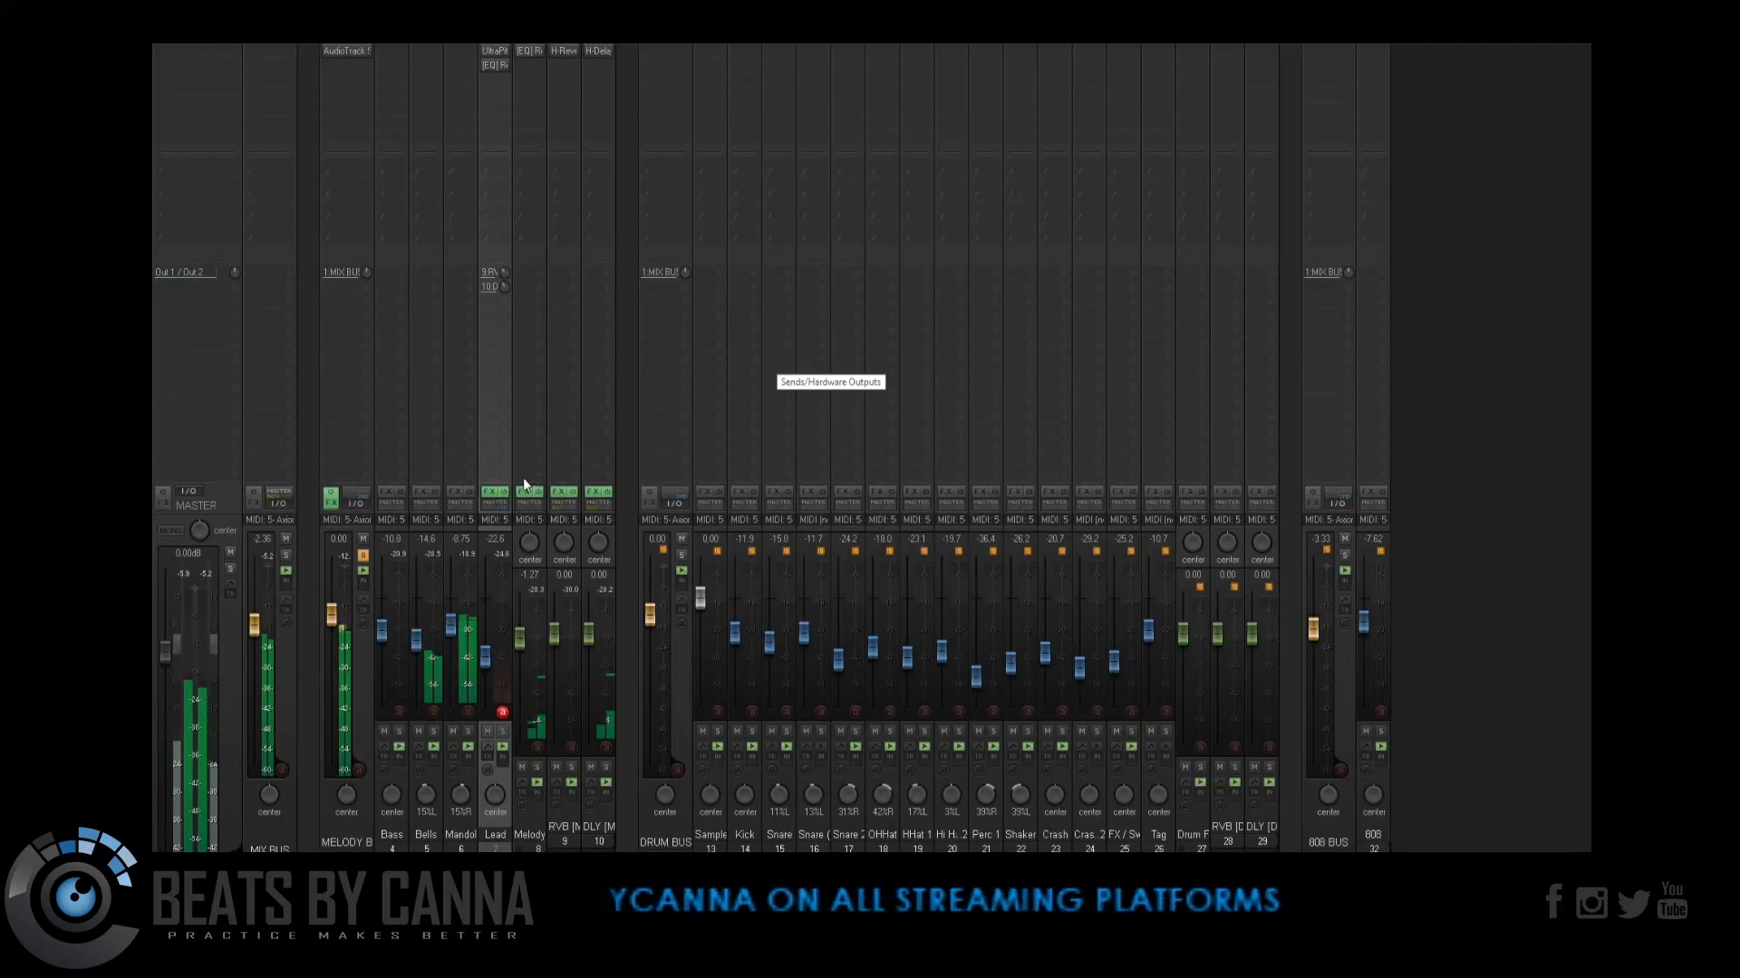
Step: Solo the DRUM BUS instead of the MELODY BUS and lower the Perc 1 volume to -38.6 dB
key("space")
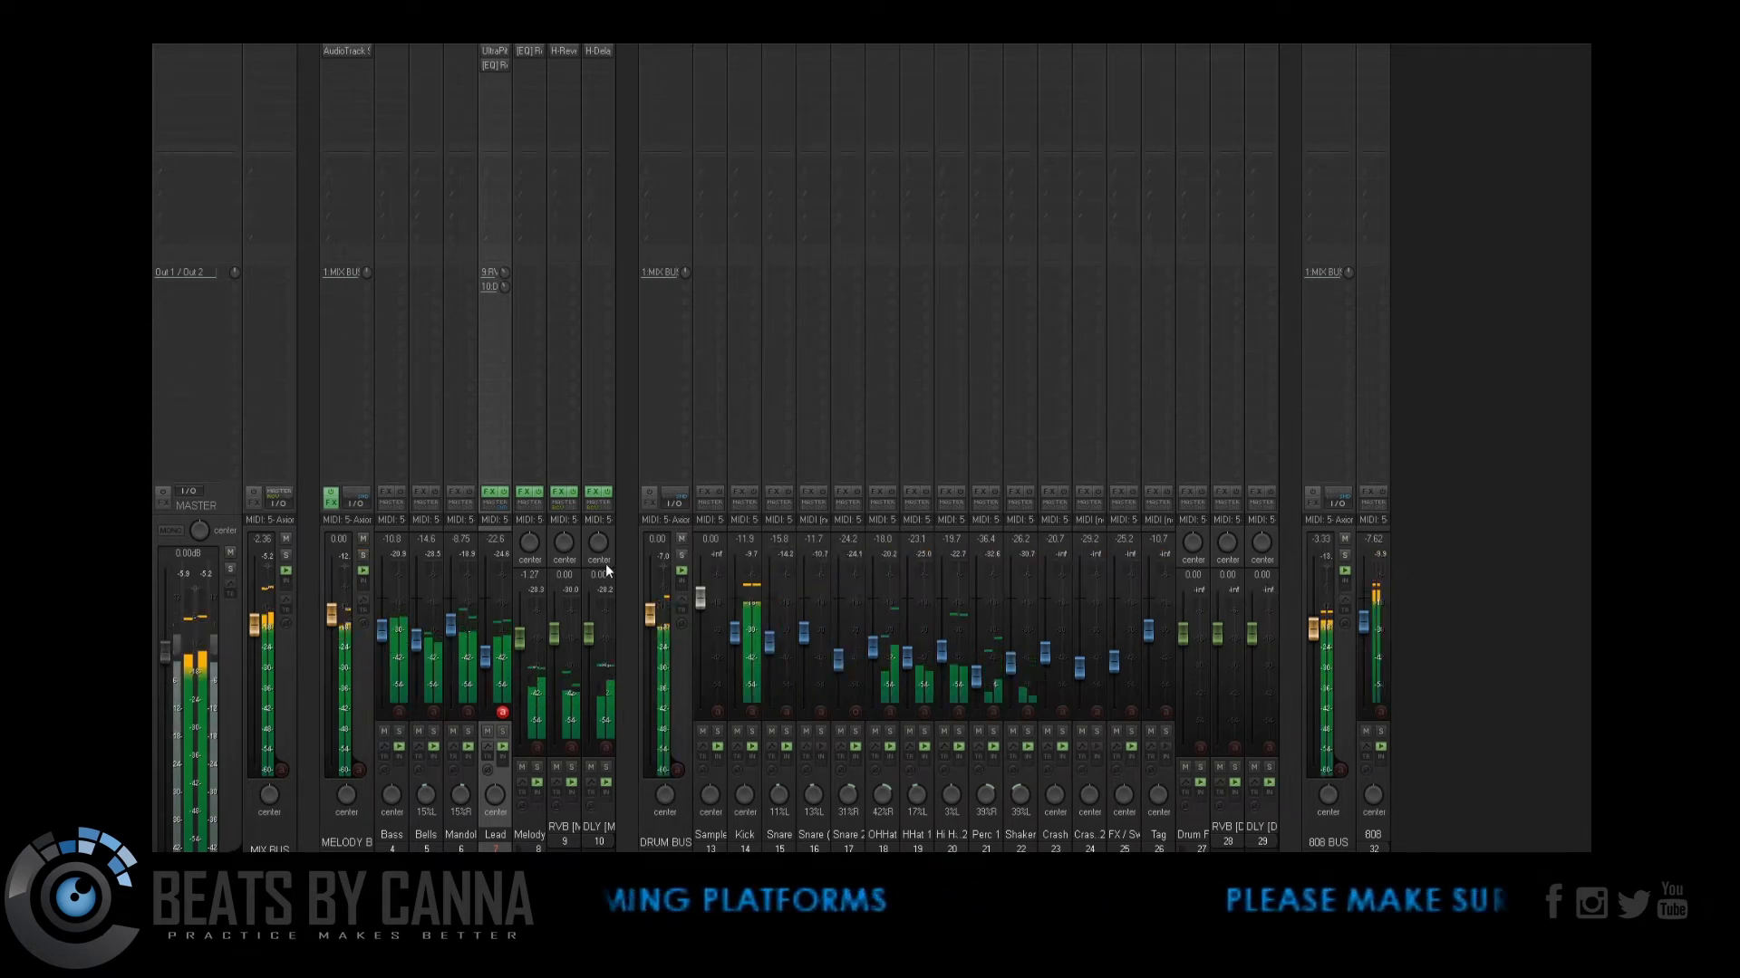
left_click(685, 554)
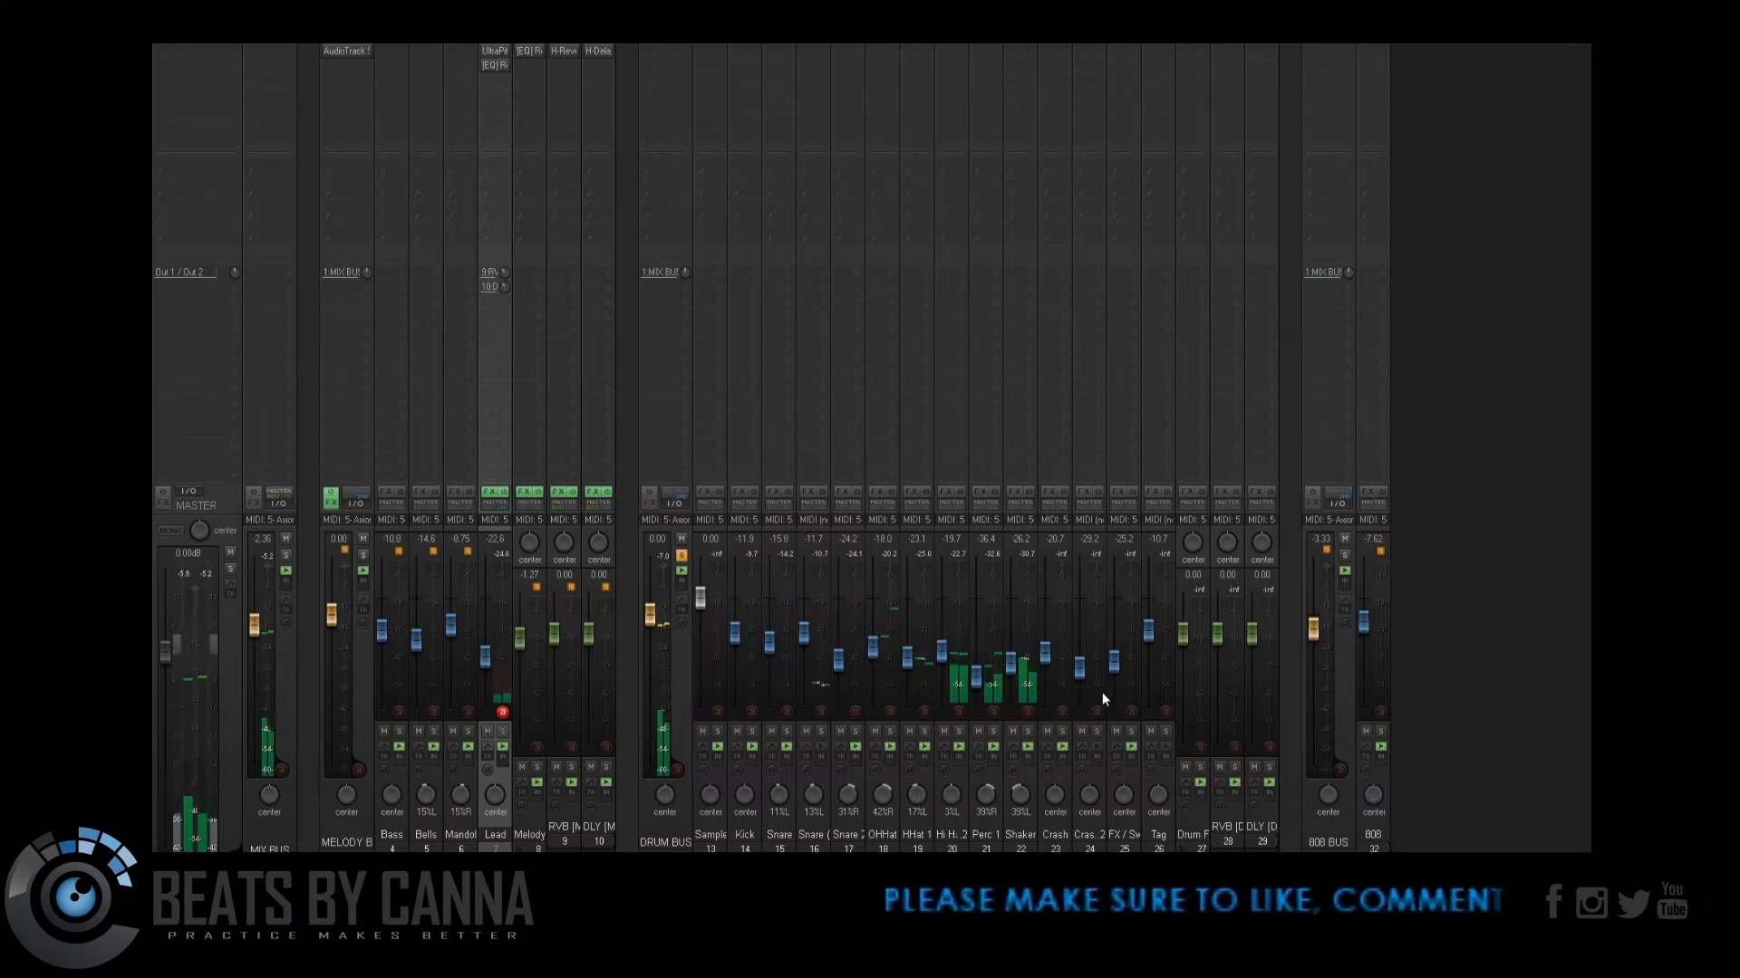
left_click_drag(976, 675, 980, 682)
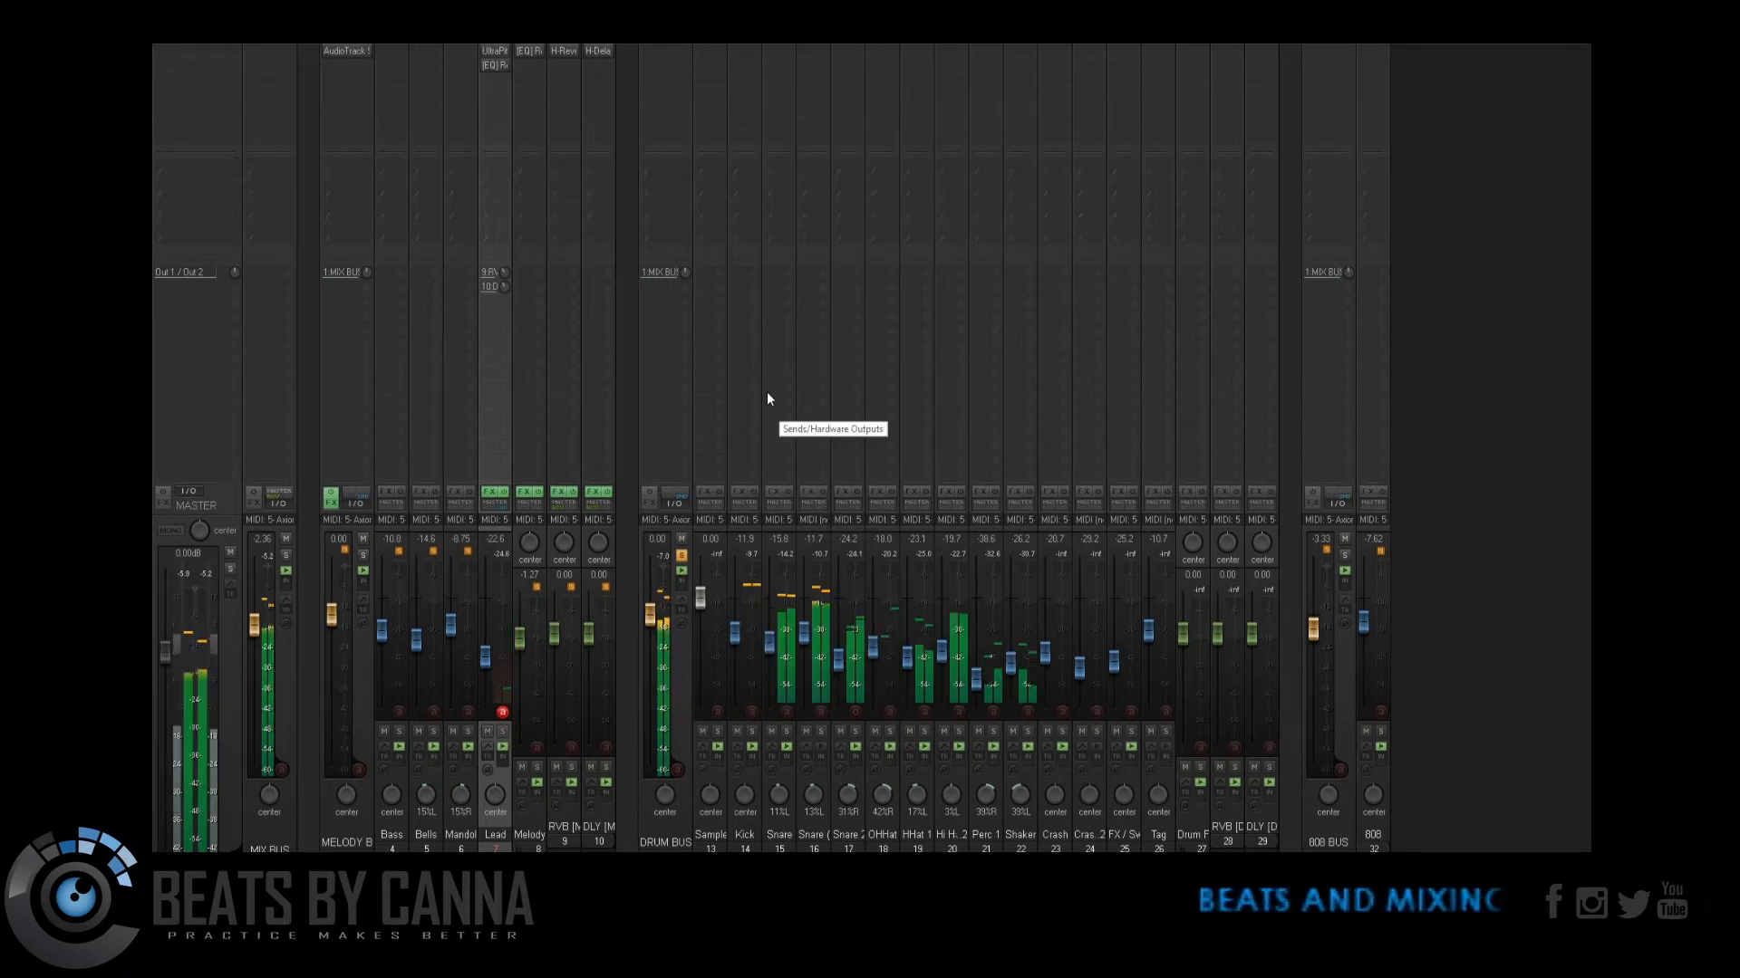
Step: Add the Cockos ReaEQ effect to the Kick track, filtering the plugin list by "eq"
double_click(753, 54)
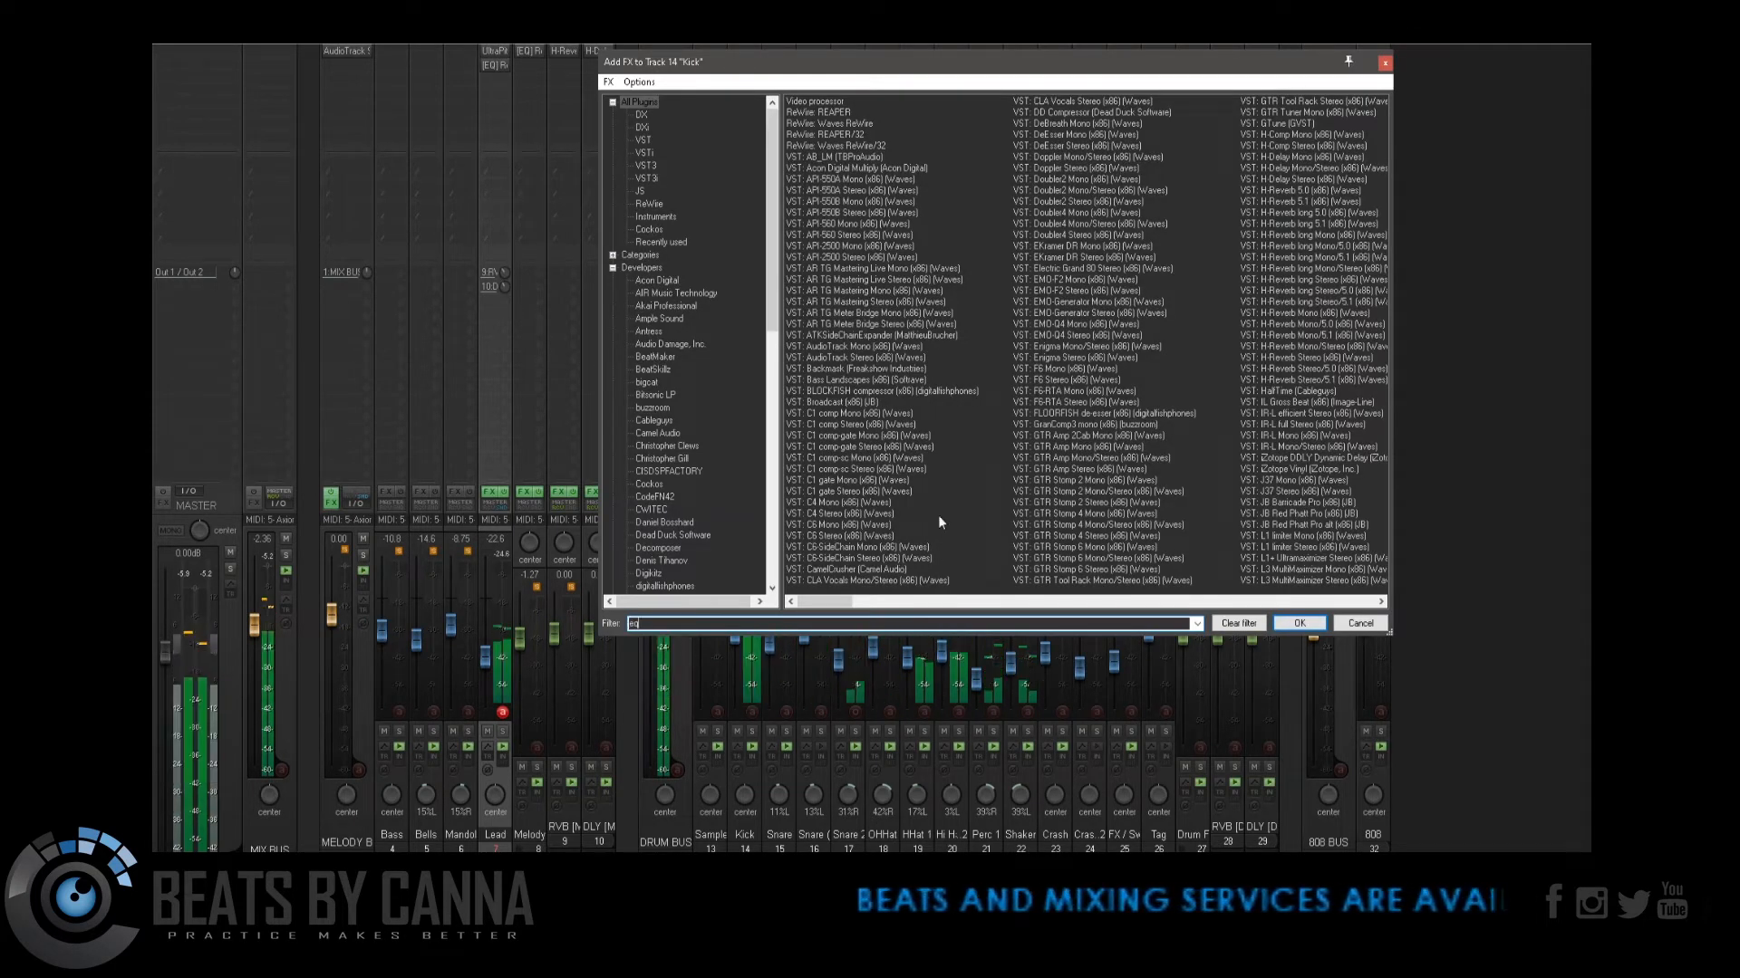
type("eq")
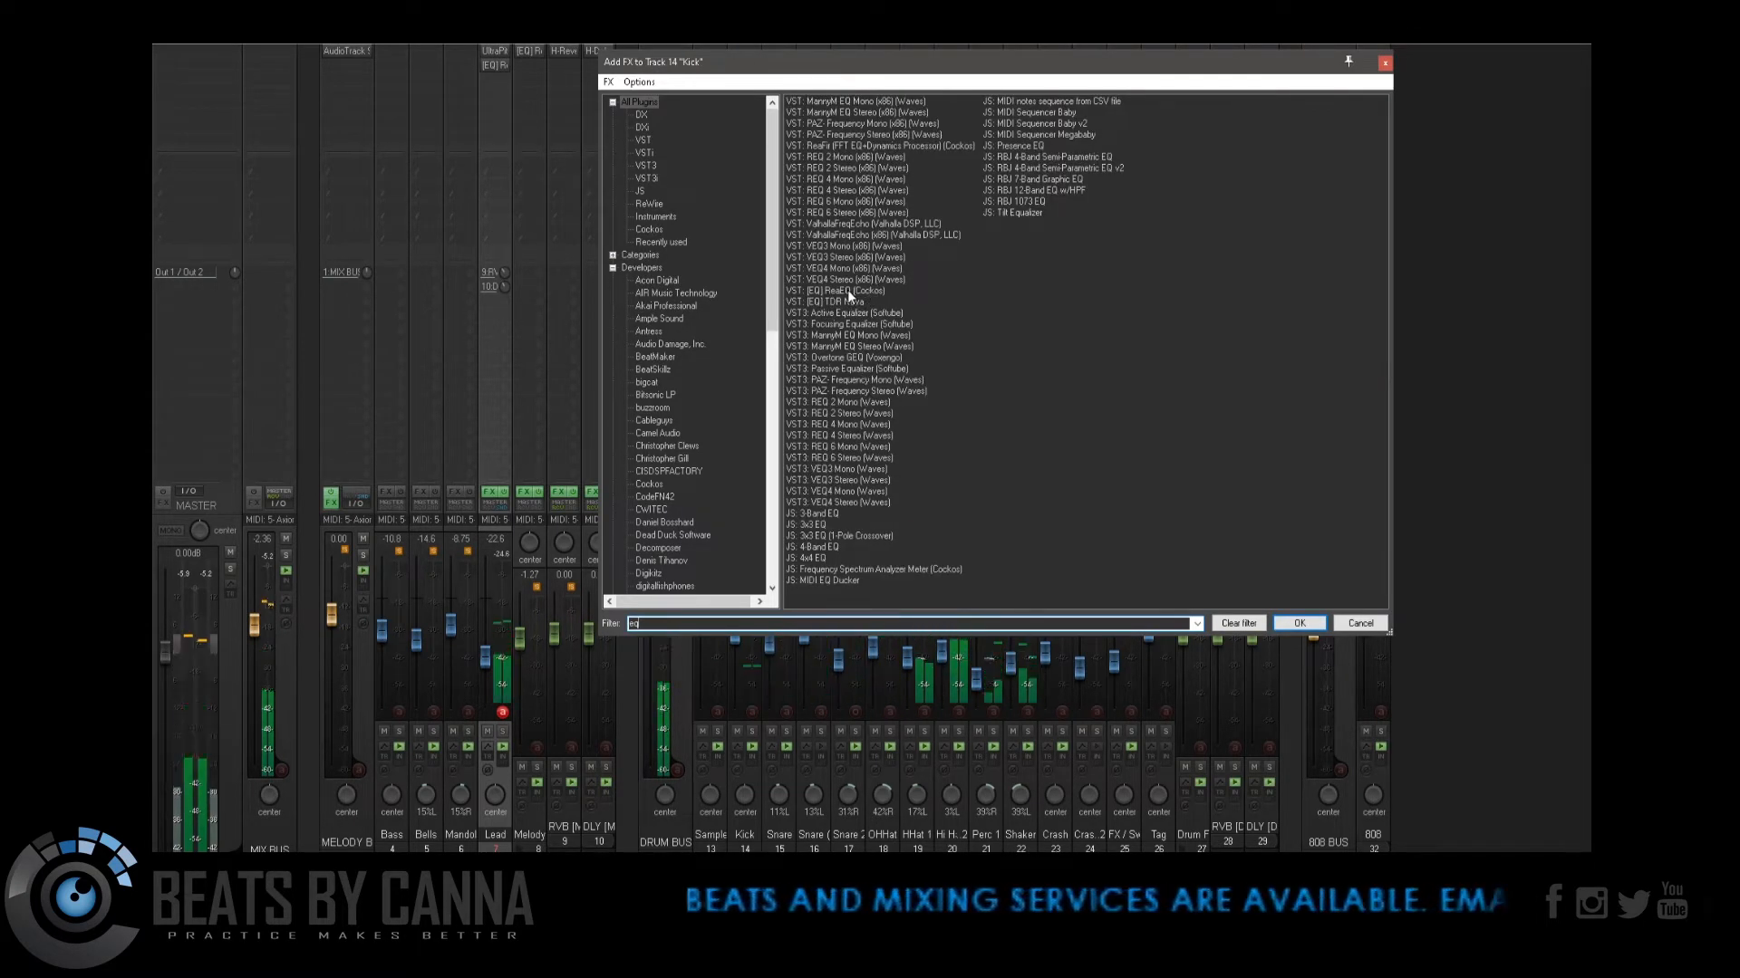
left_click(846, 290)
double_click(846, 290)
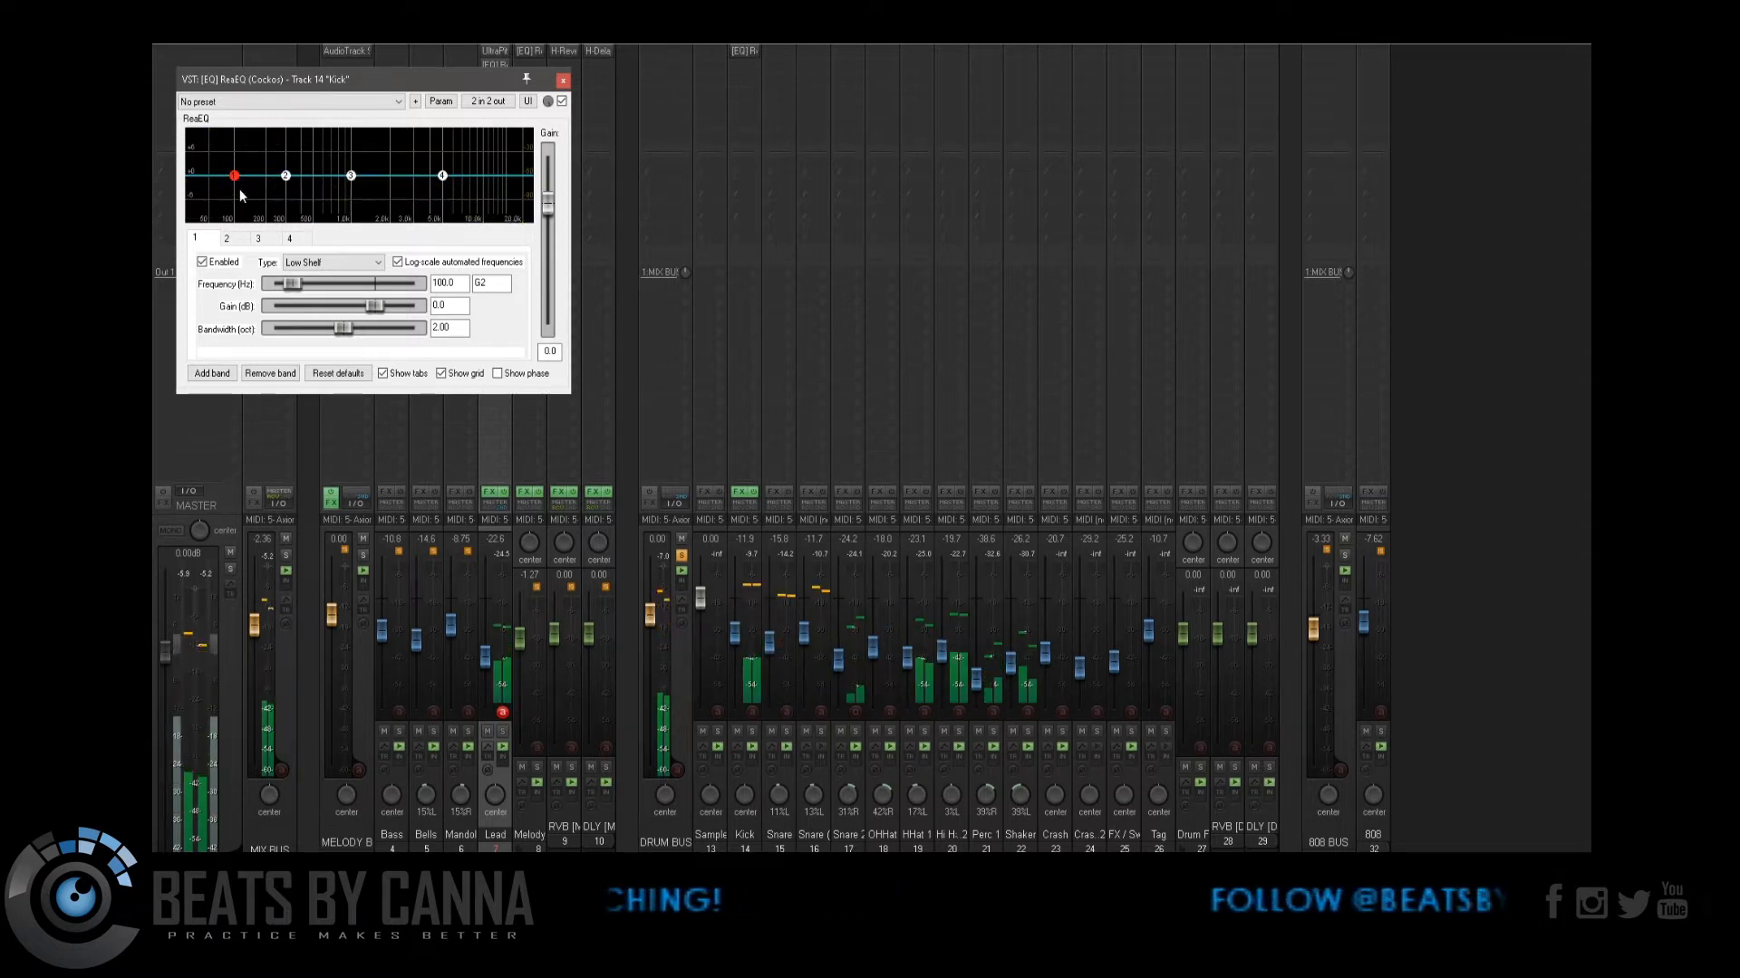
Step: Load the "Canna - Kick Start" preset in the Kick track's ReaEQ and set band 1's frequency to 60 Hz
left_click(290, 101)
left_click(265, 416)
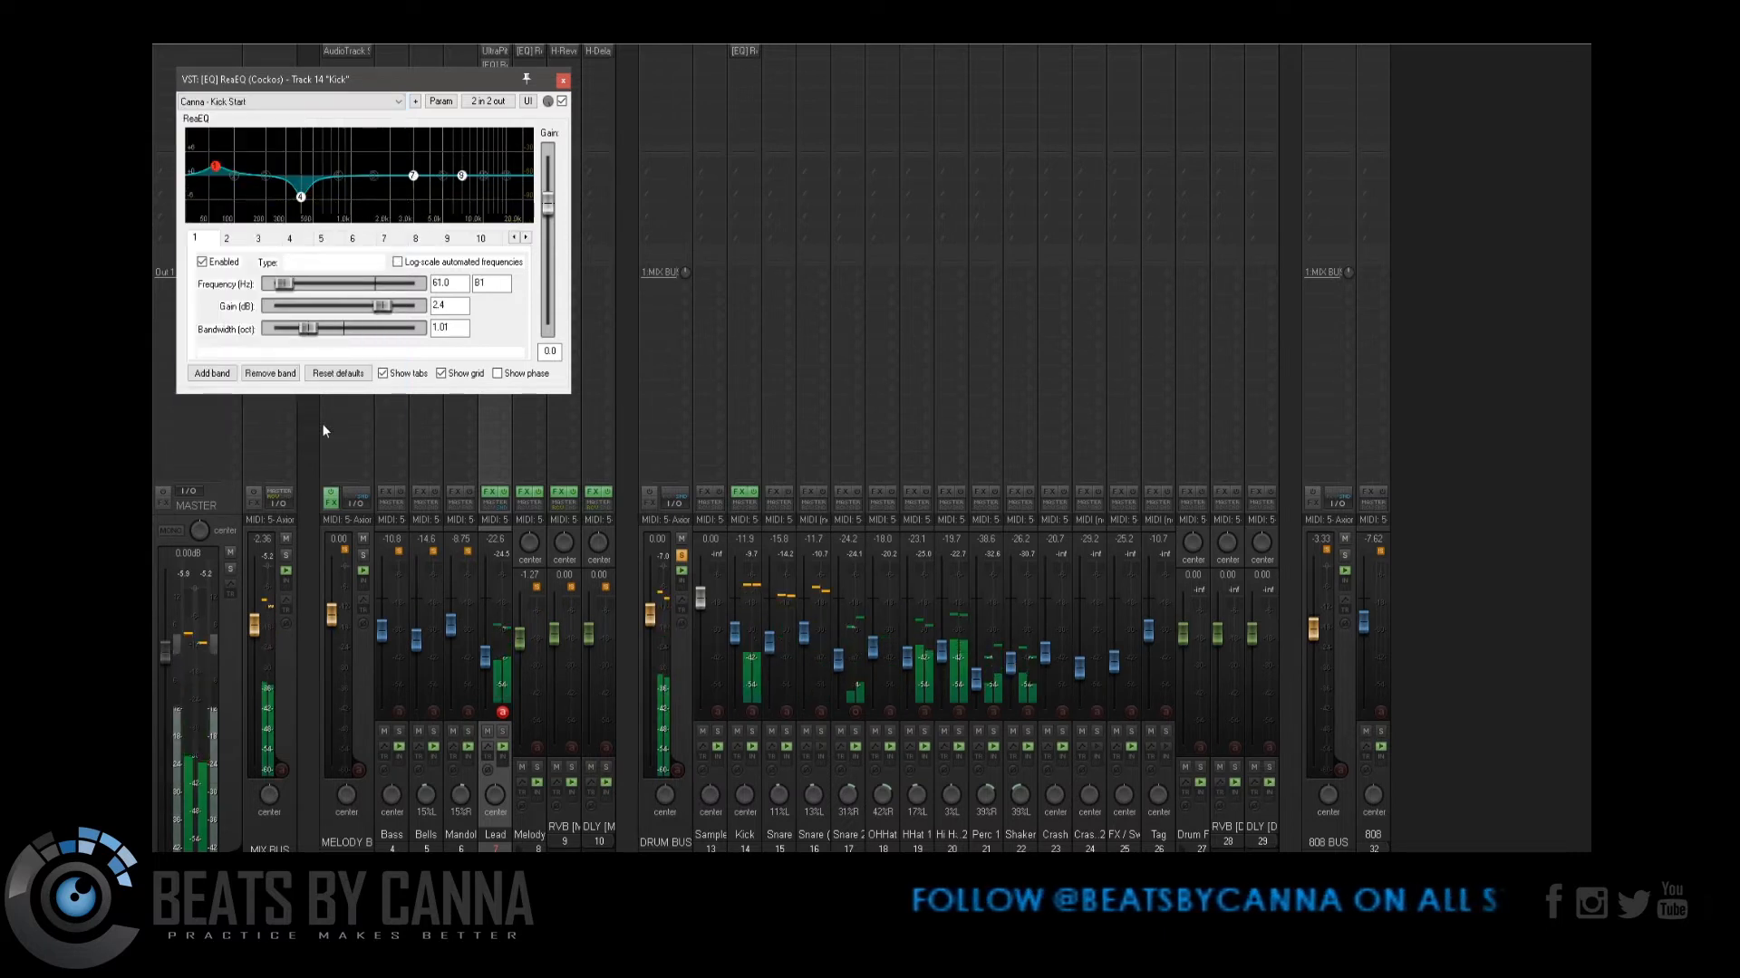
double_click(448, 283)
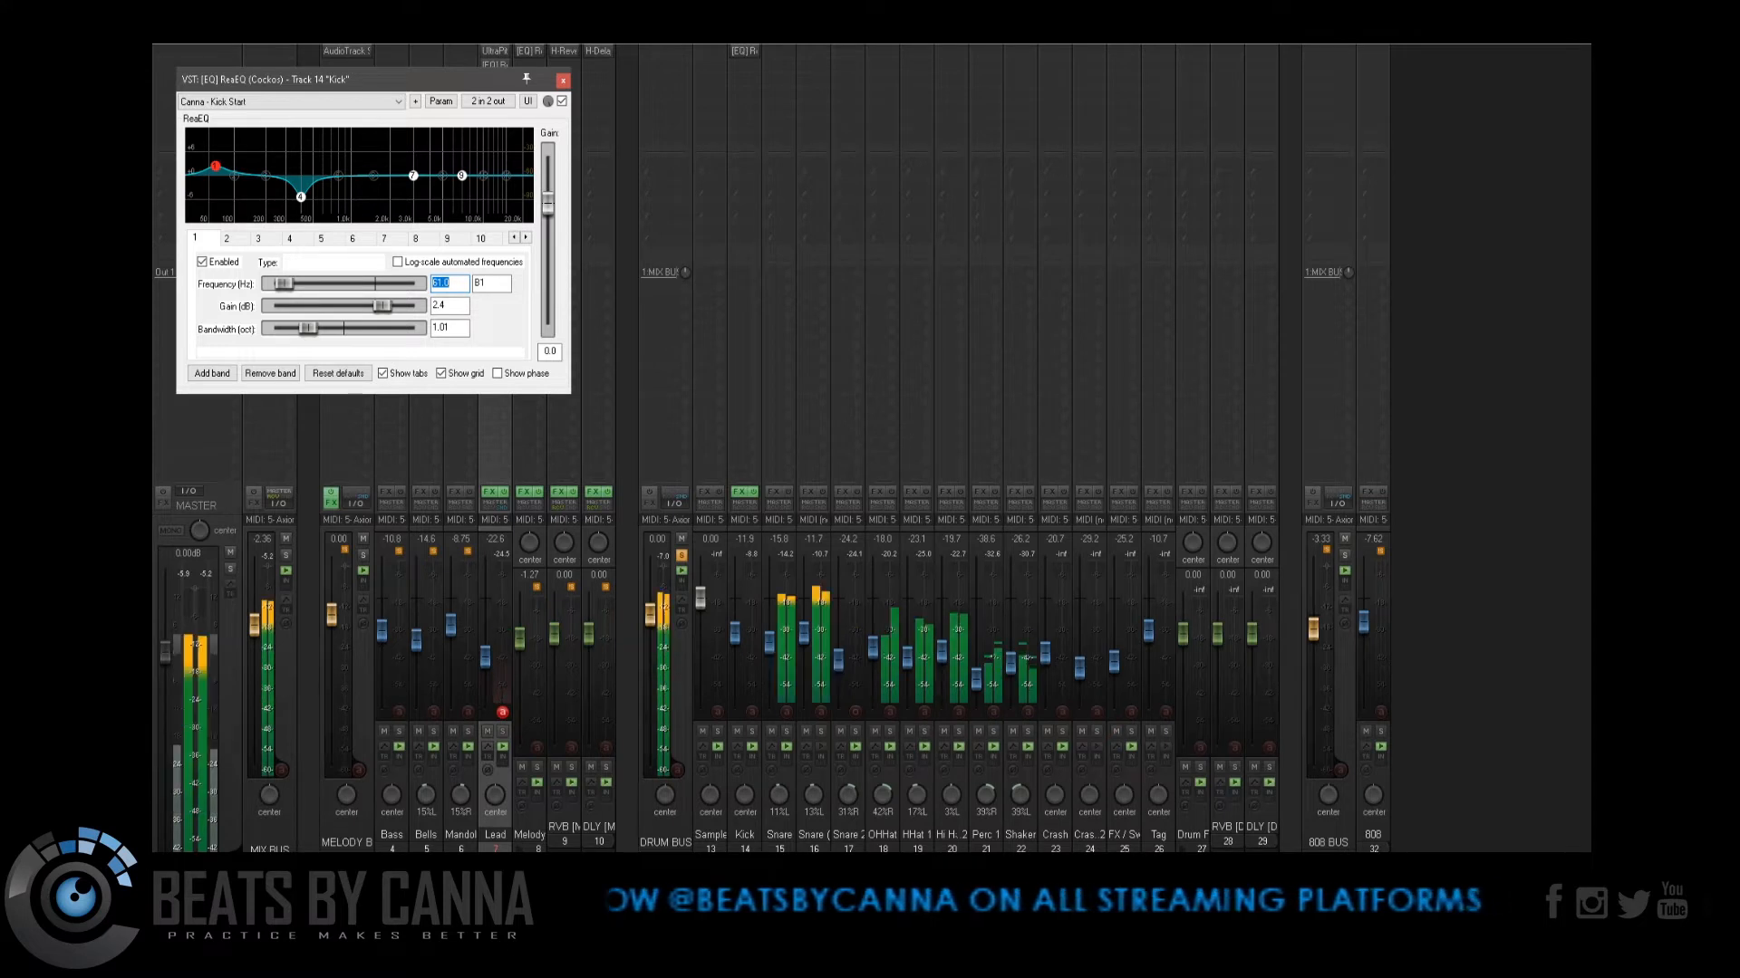
type("60")
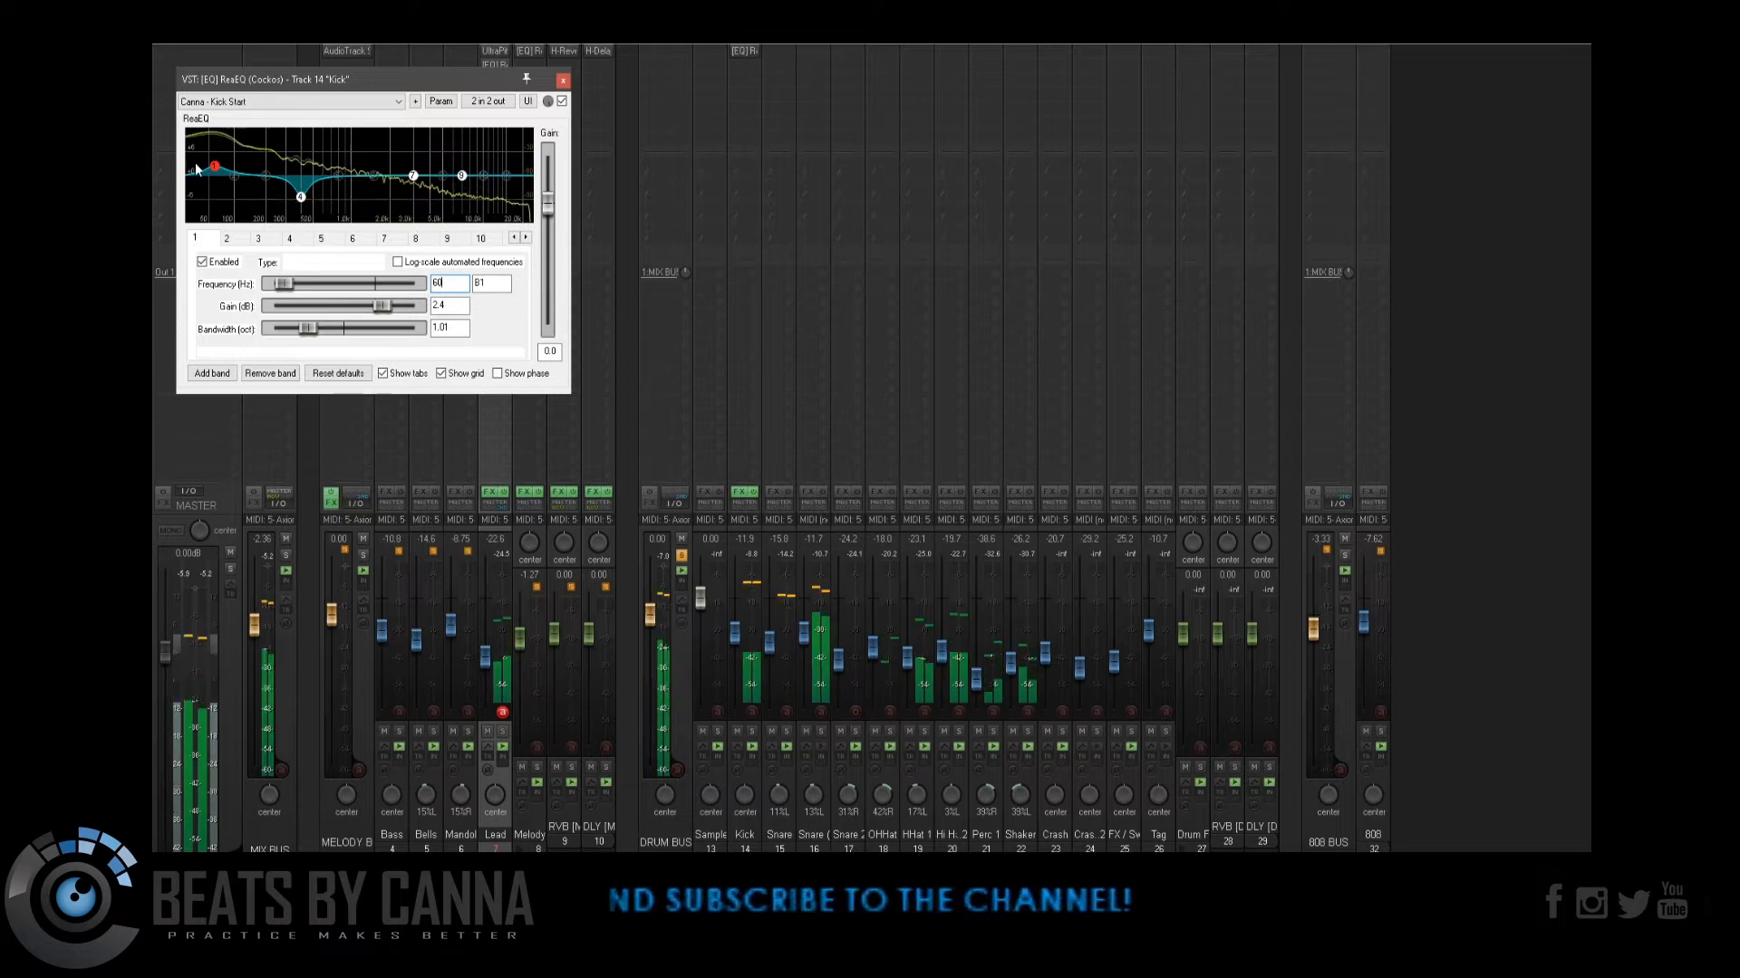
Step: Set band 4 of the Kick track's ReaEQ to 430 Hz and close the effect window
left_click(300, 198)
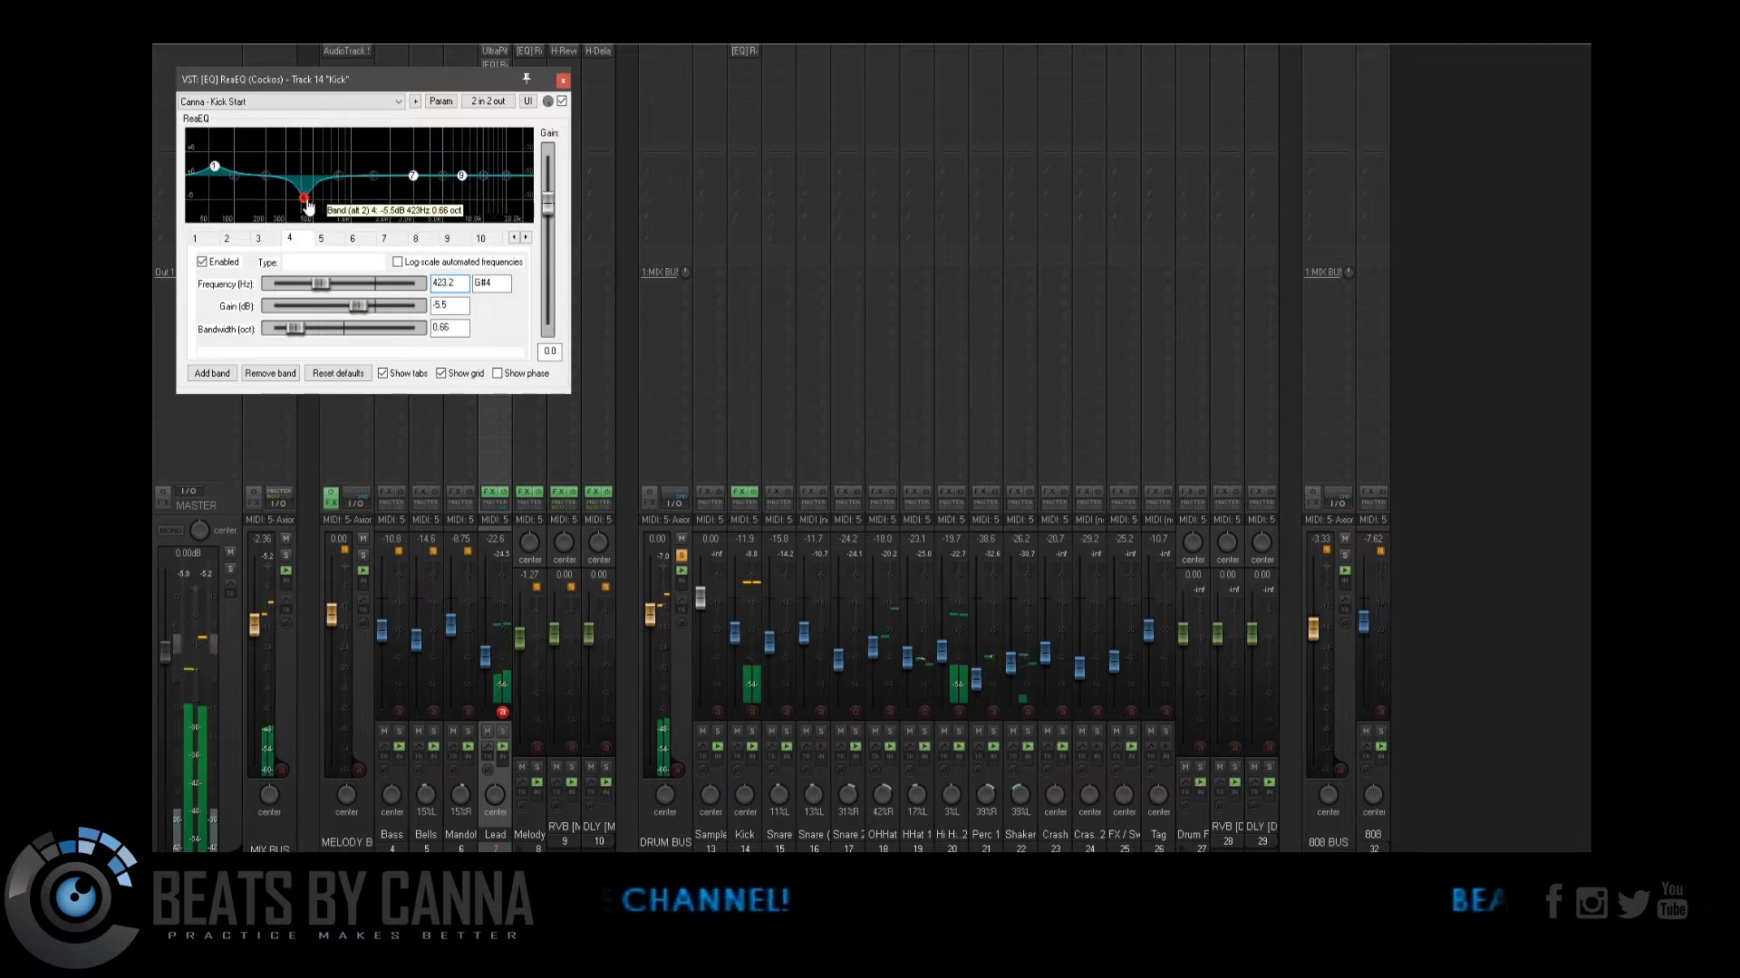
left_click_drag(308, 203, 309, 203)
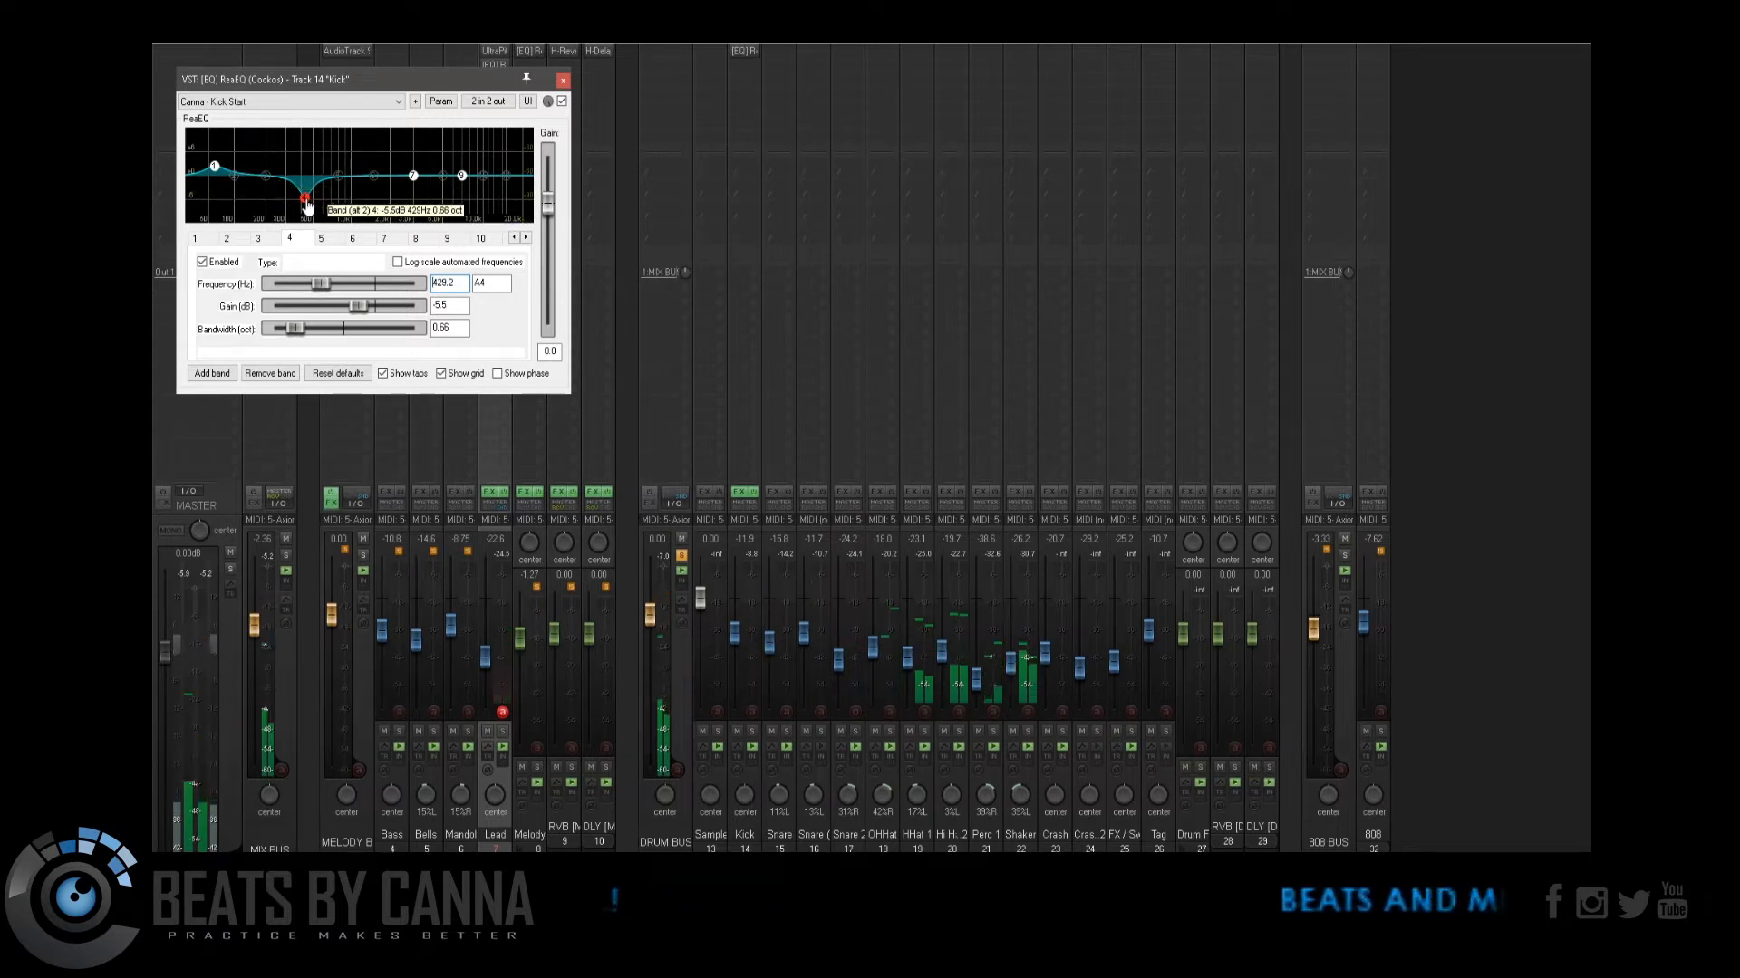
double_click(435, 284)
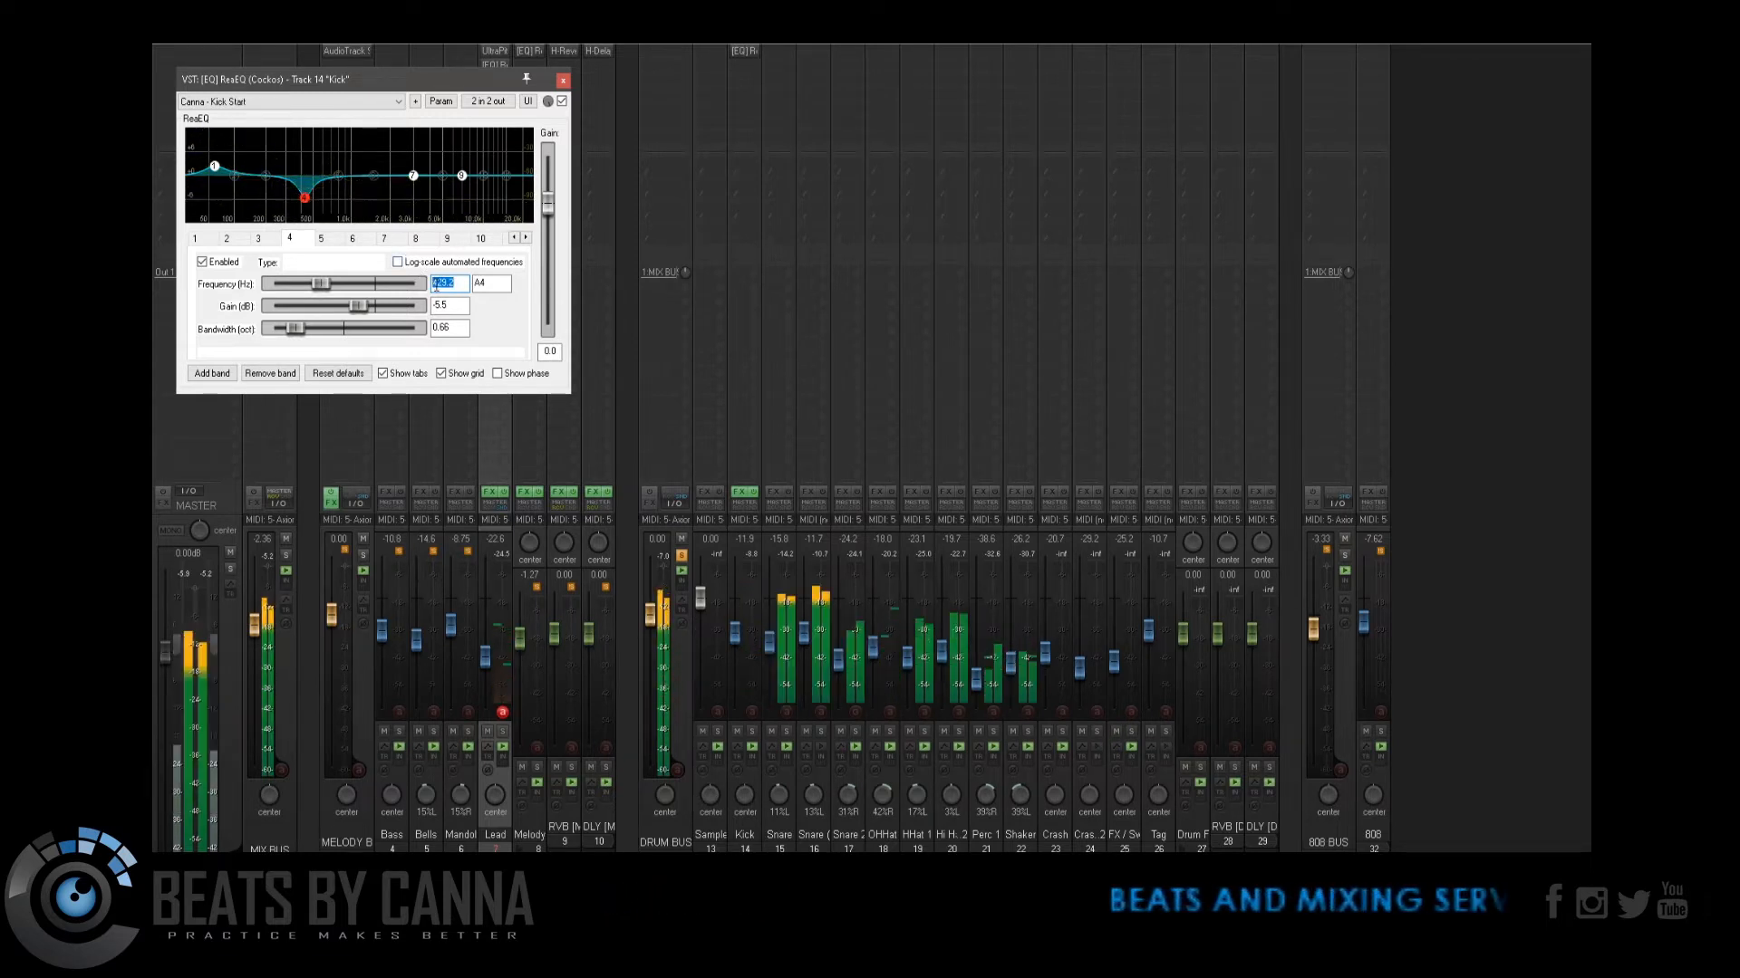
type("4")
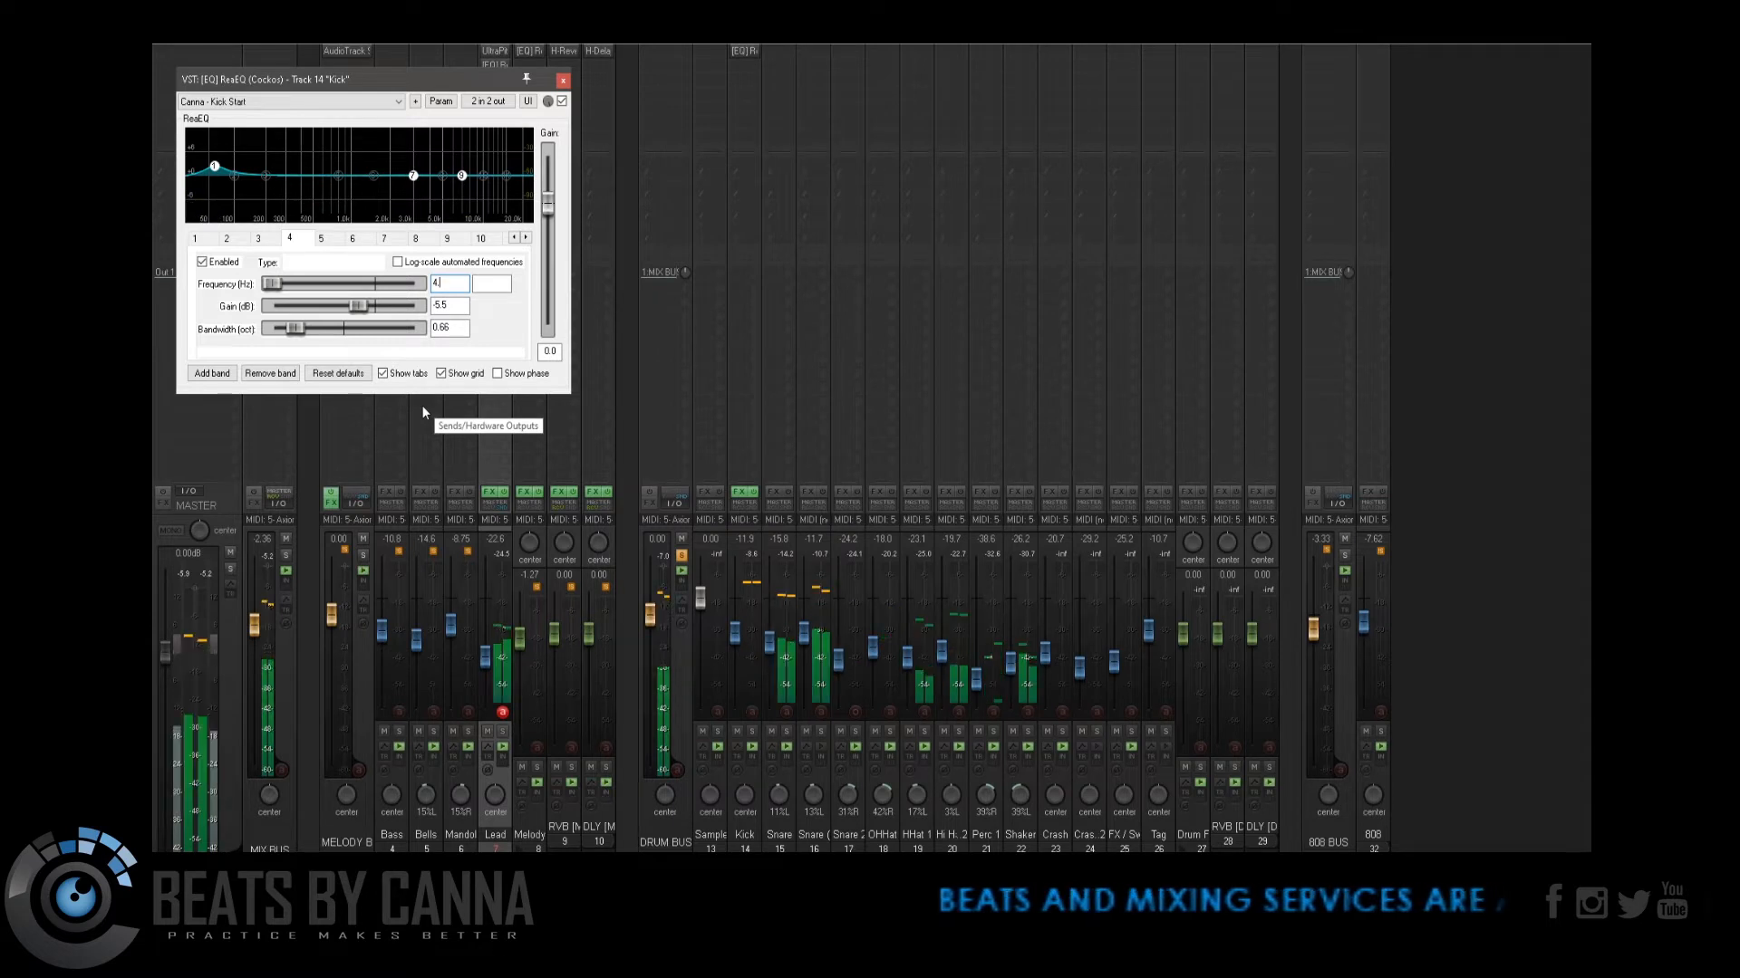
type("30")
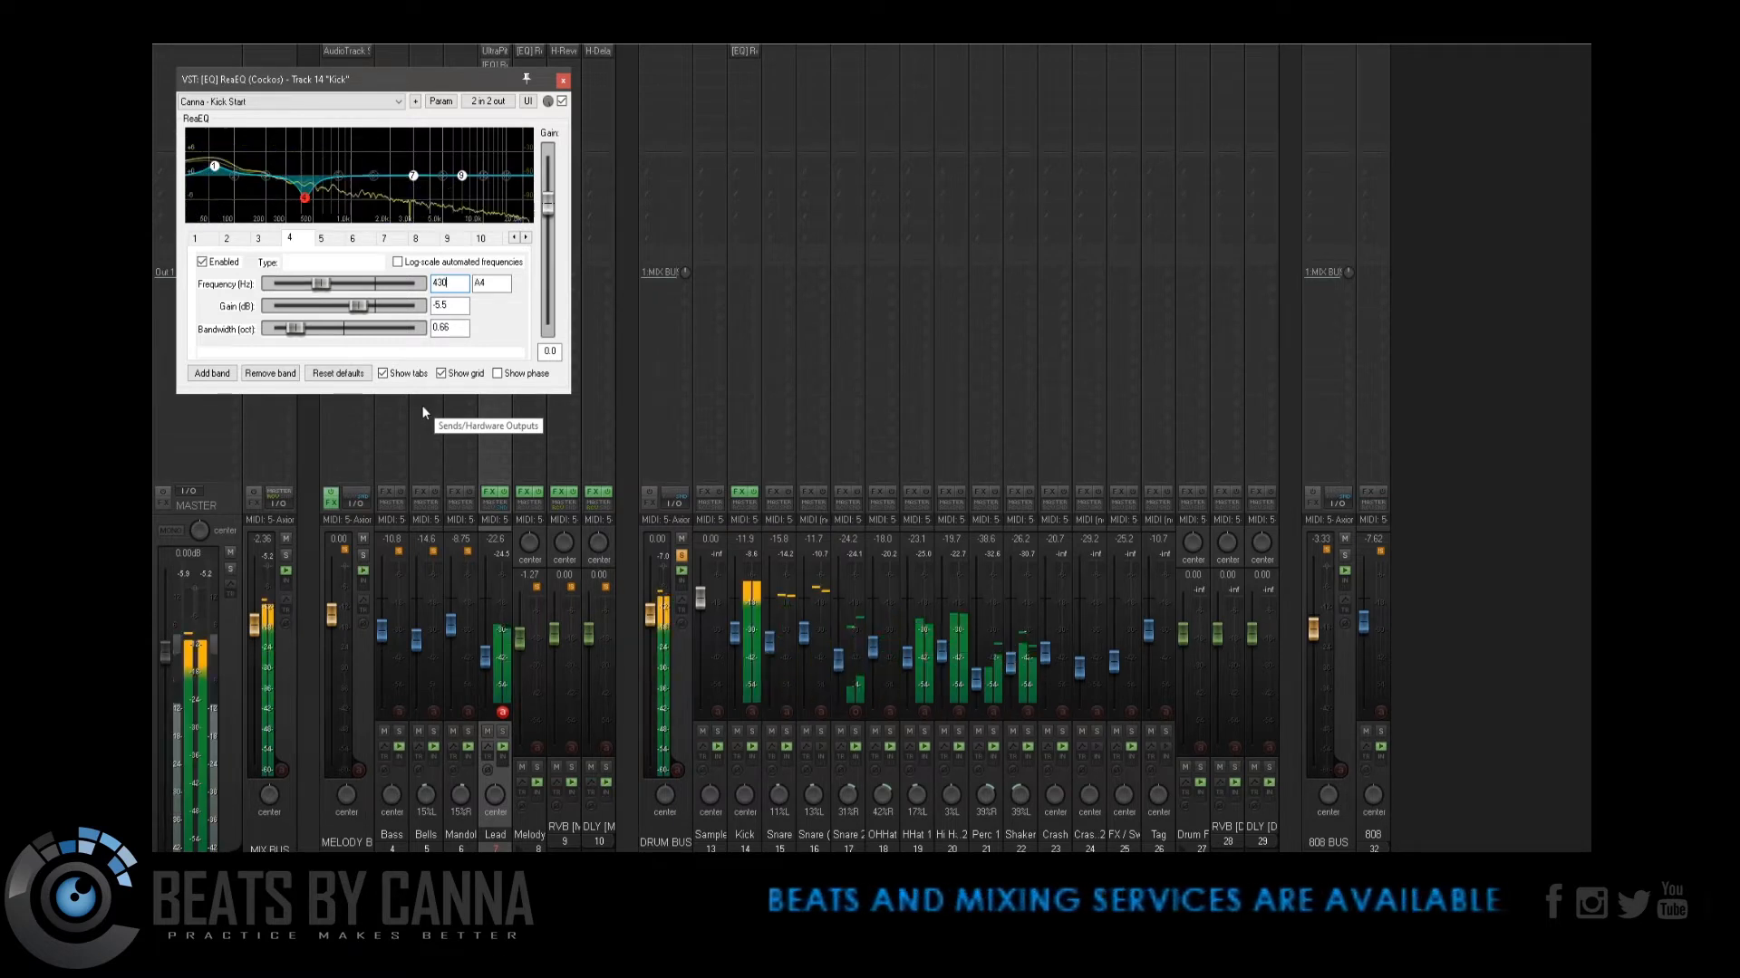
left_click(563, 80)
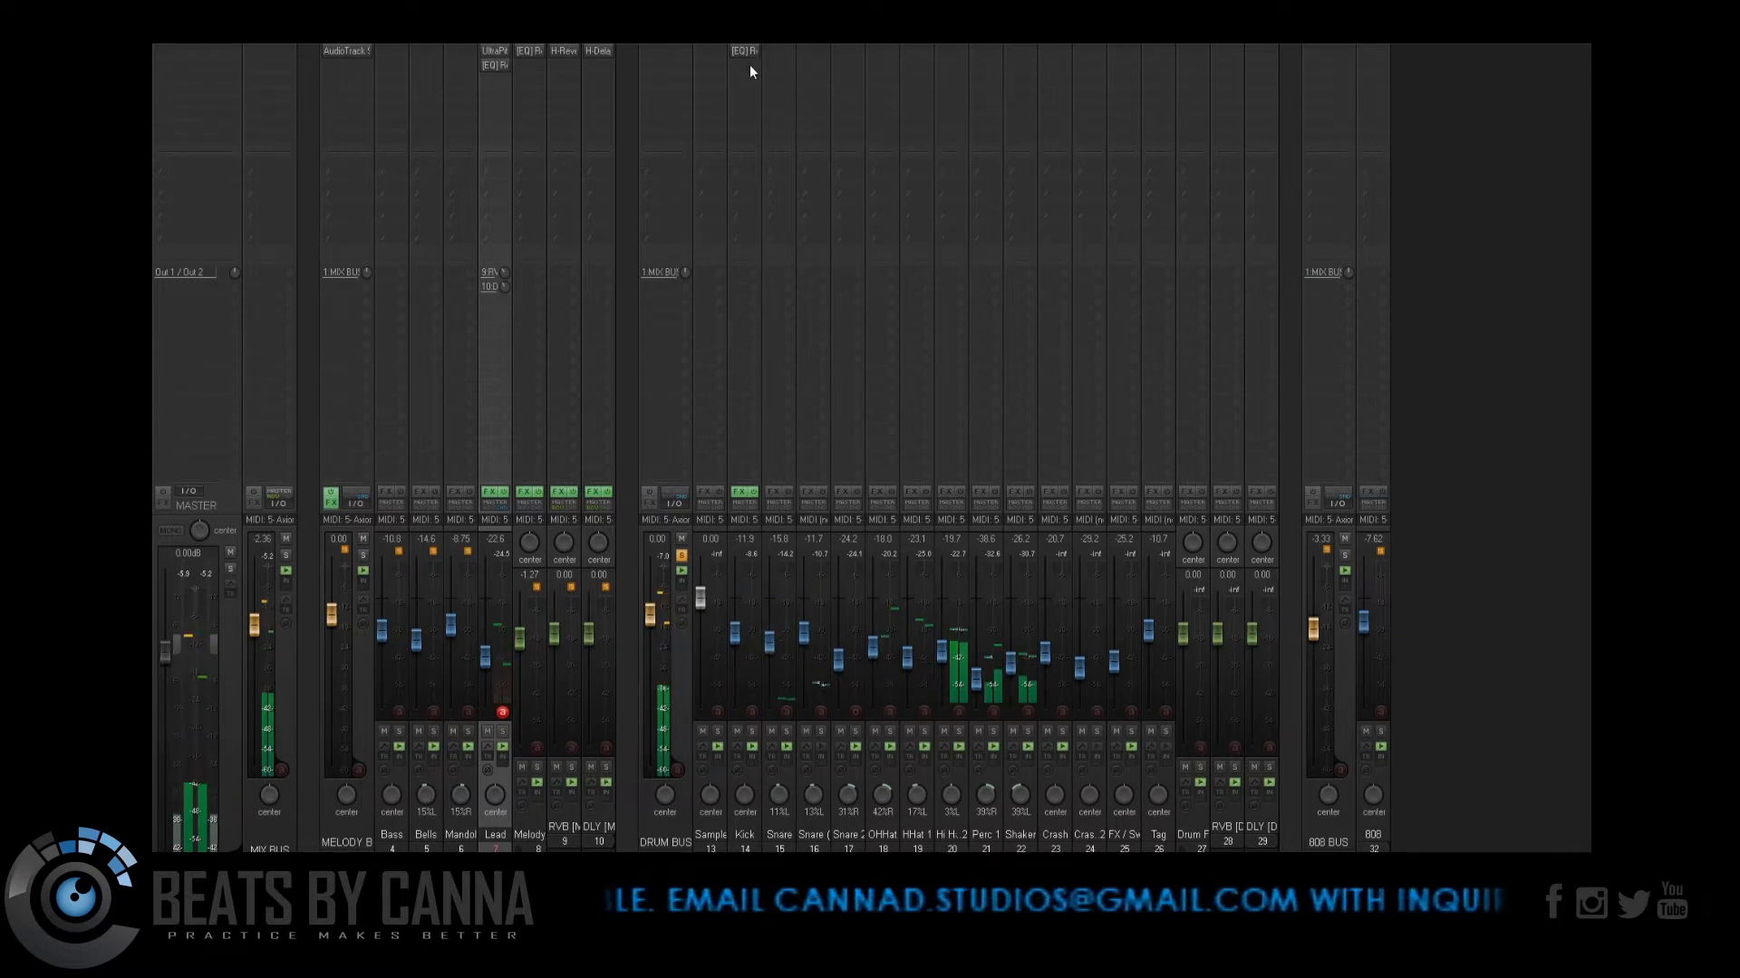
Step: Copy the Kick track's ReaEQ to Snare (4) and load the "stock - Basic 11 band Rock Snare" preset on the copy
left_click_drag(745, 52, 813, 50)
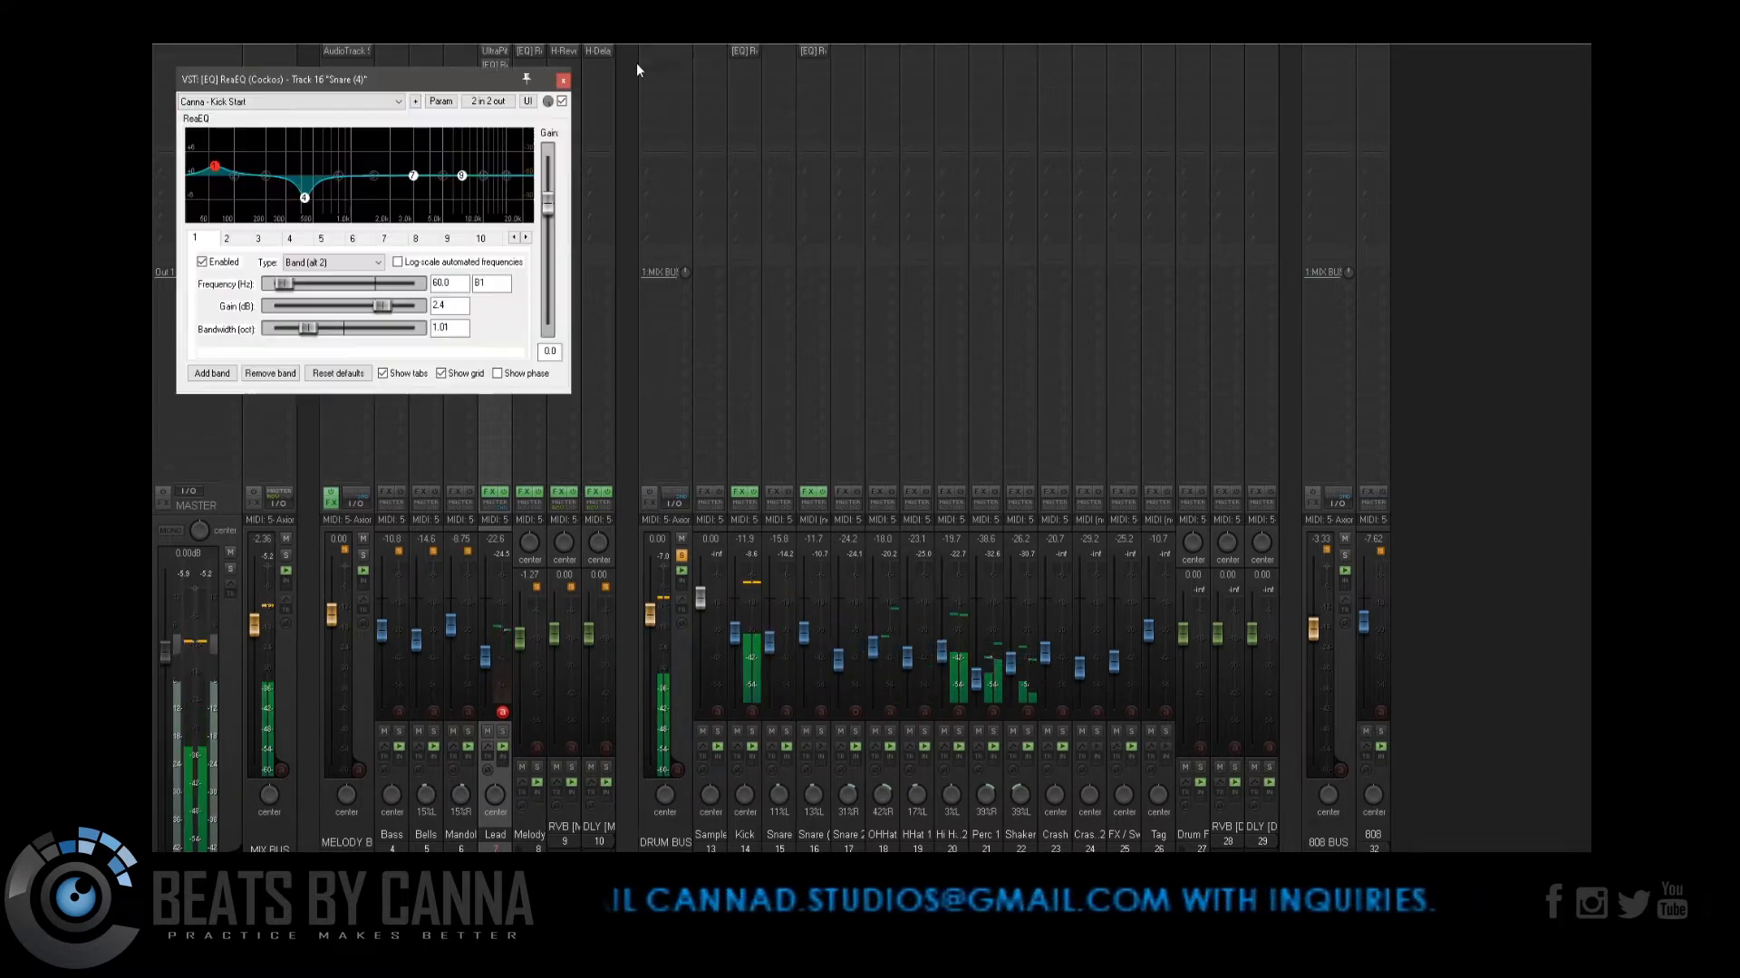
left_click(299, 102)
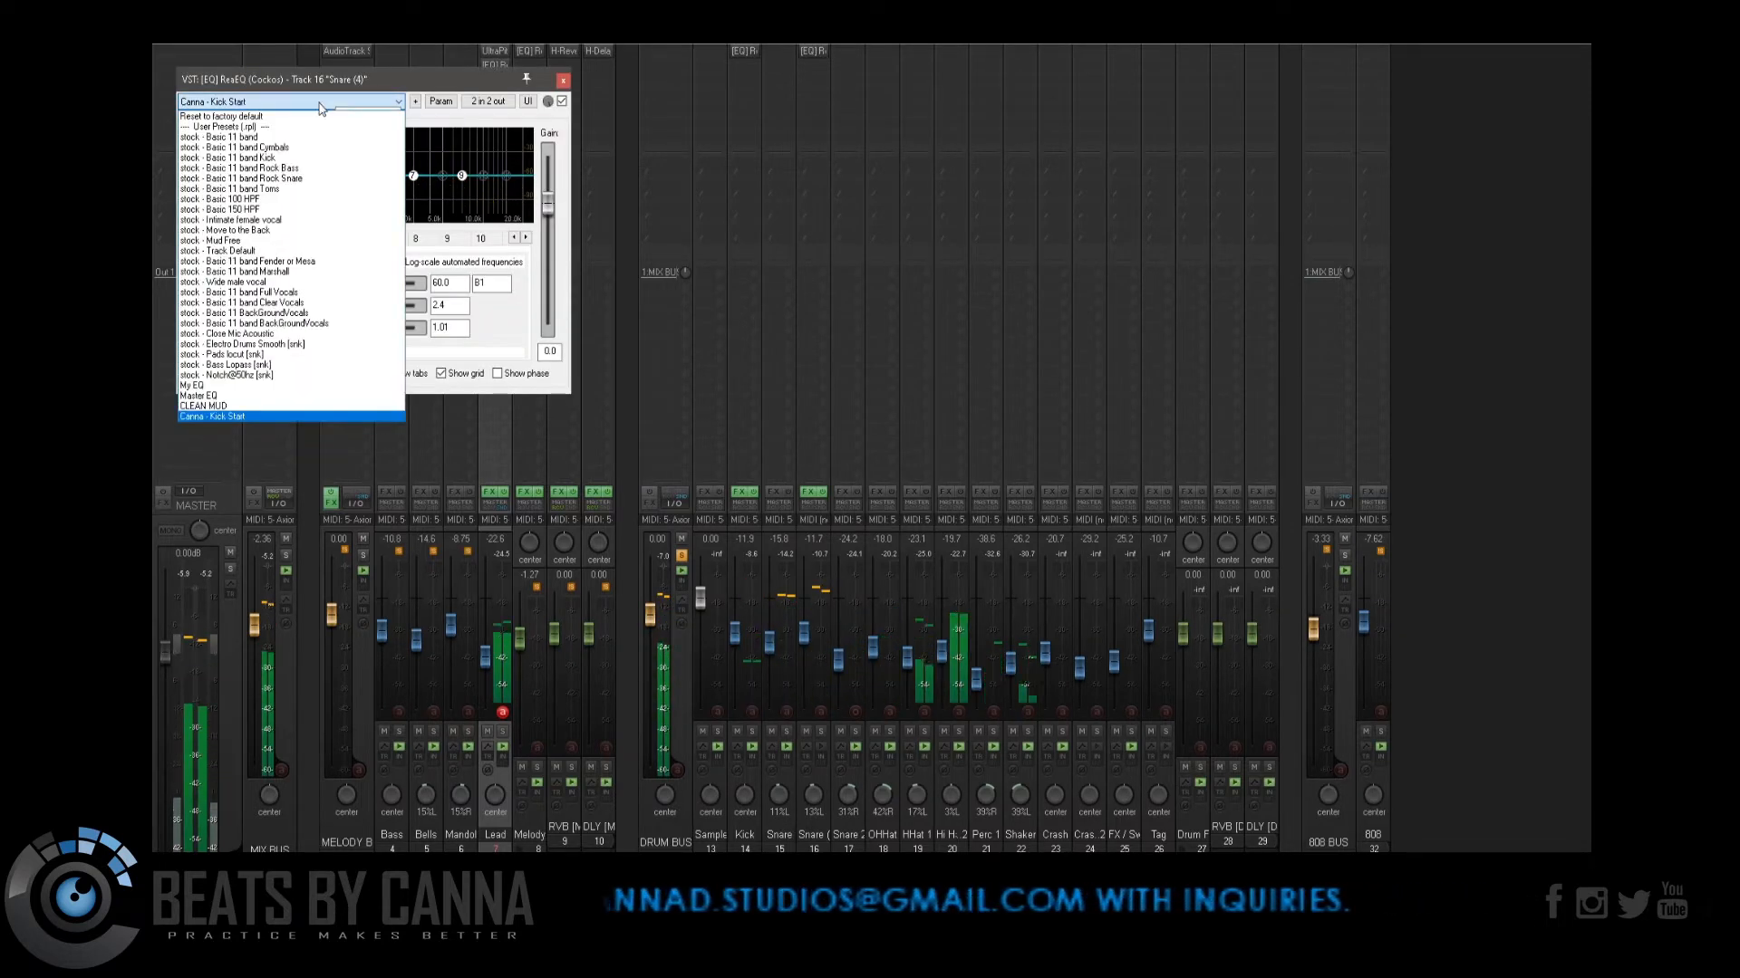
left_click(287, 179)
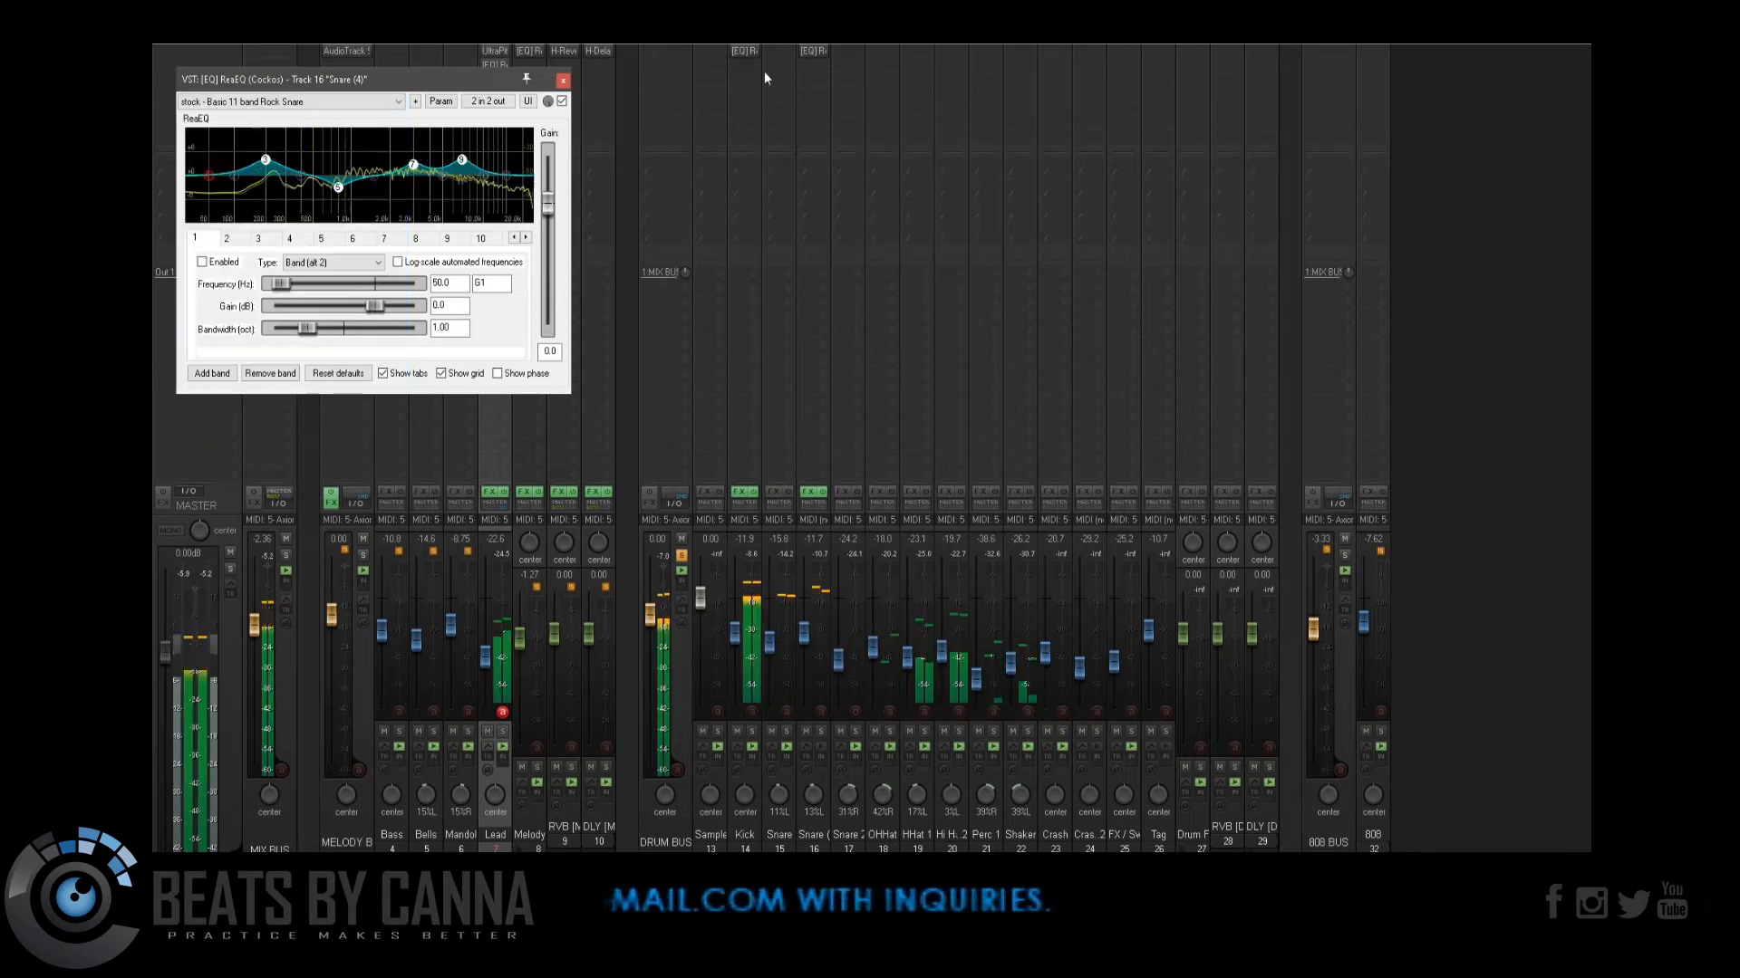
Step: Copy the ReaEQ from Snare (4) to Snare 2 / Clap and remove the original from Snare (4)
left_click(814, 52)
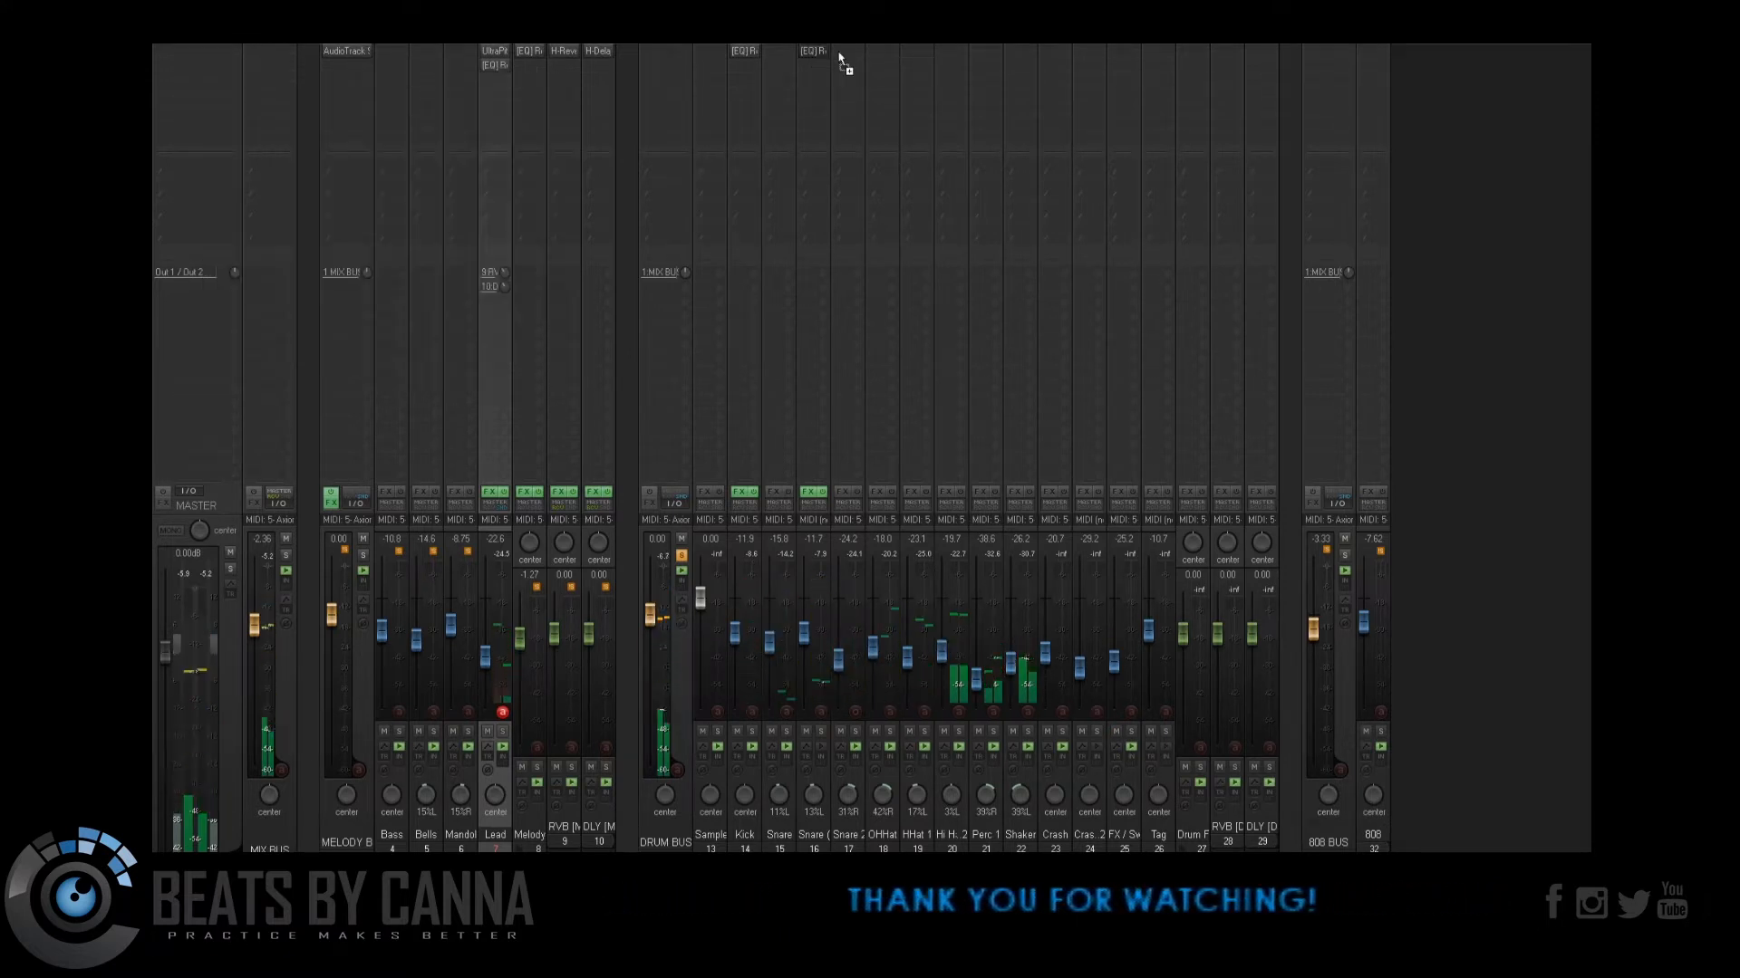
left_click_drag(839, 59, 842, 54)
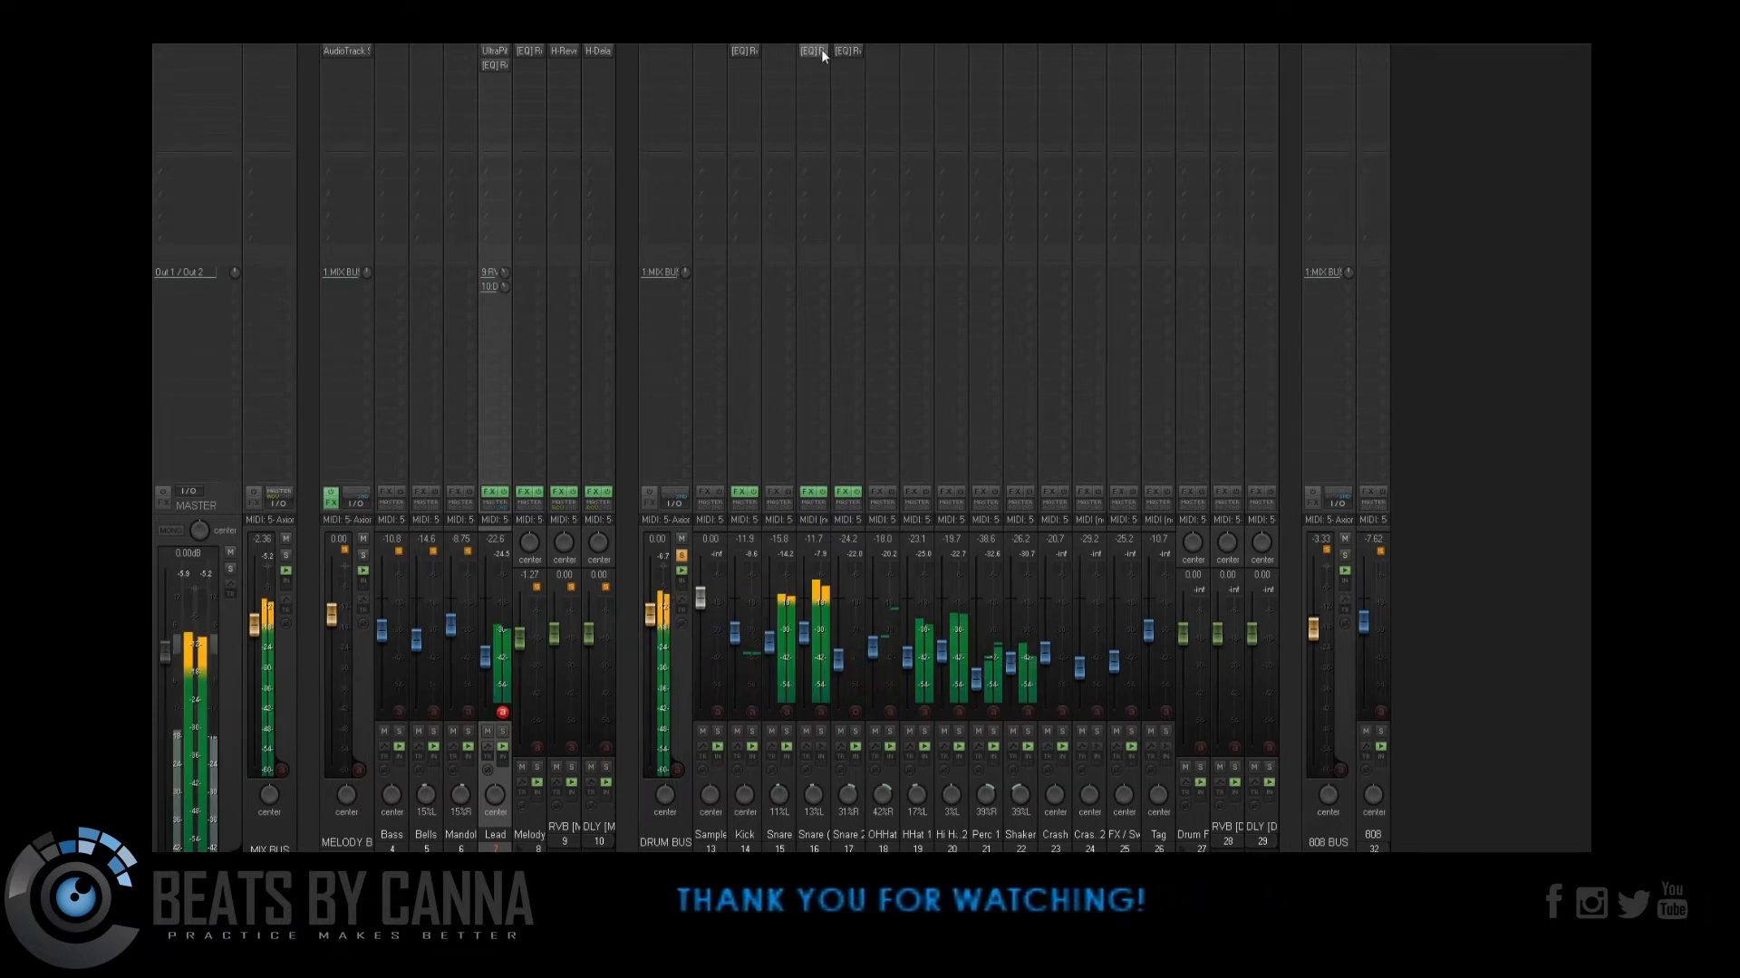
left_click(822, 52, "alt")
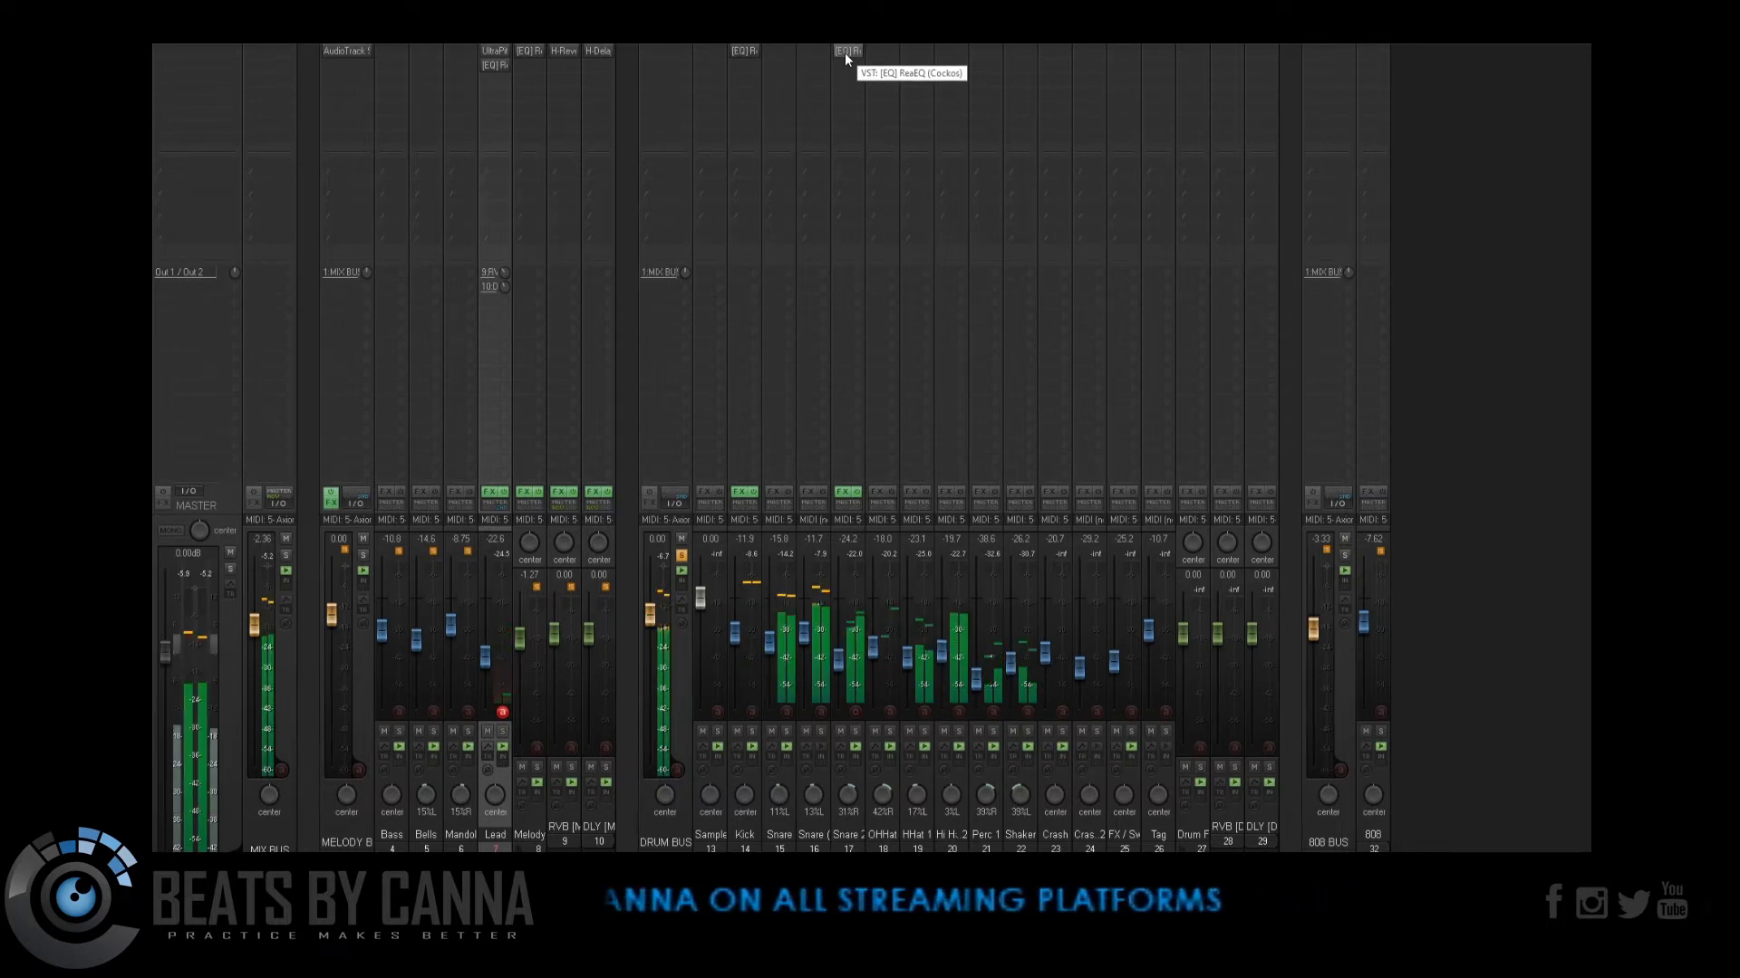
Step: Copy the ReaEQ from Snare 2 / Clap to OHHat, HHat 1, Hi Hat 2 and Perc 1, and check the OHHat copy
left_click_drag(844, 53, 986, 52)
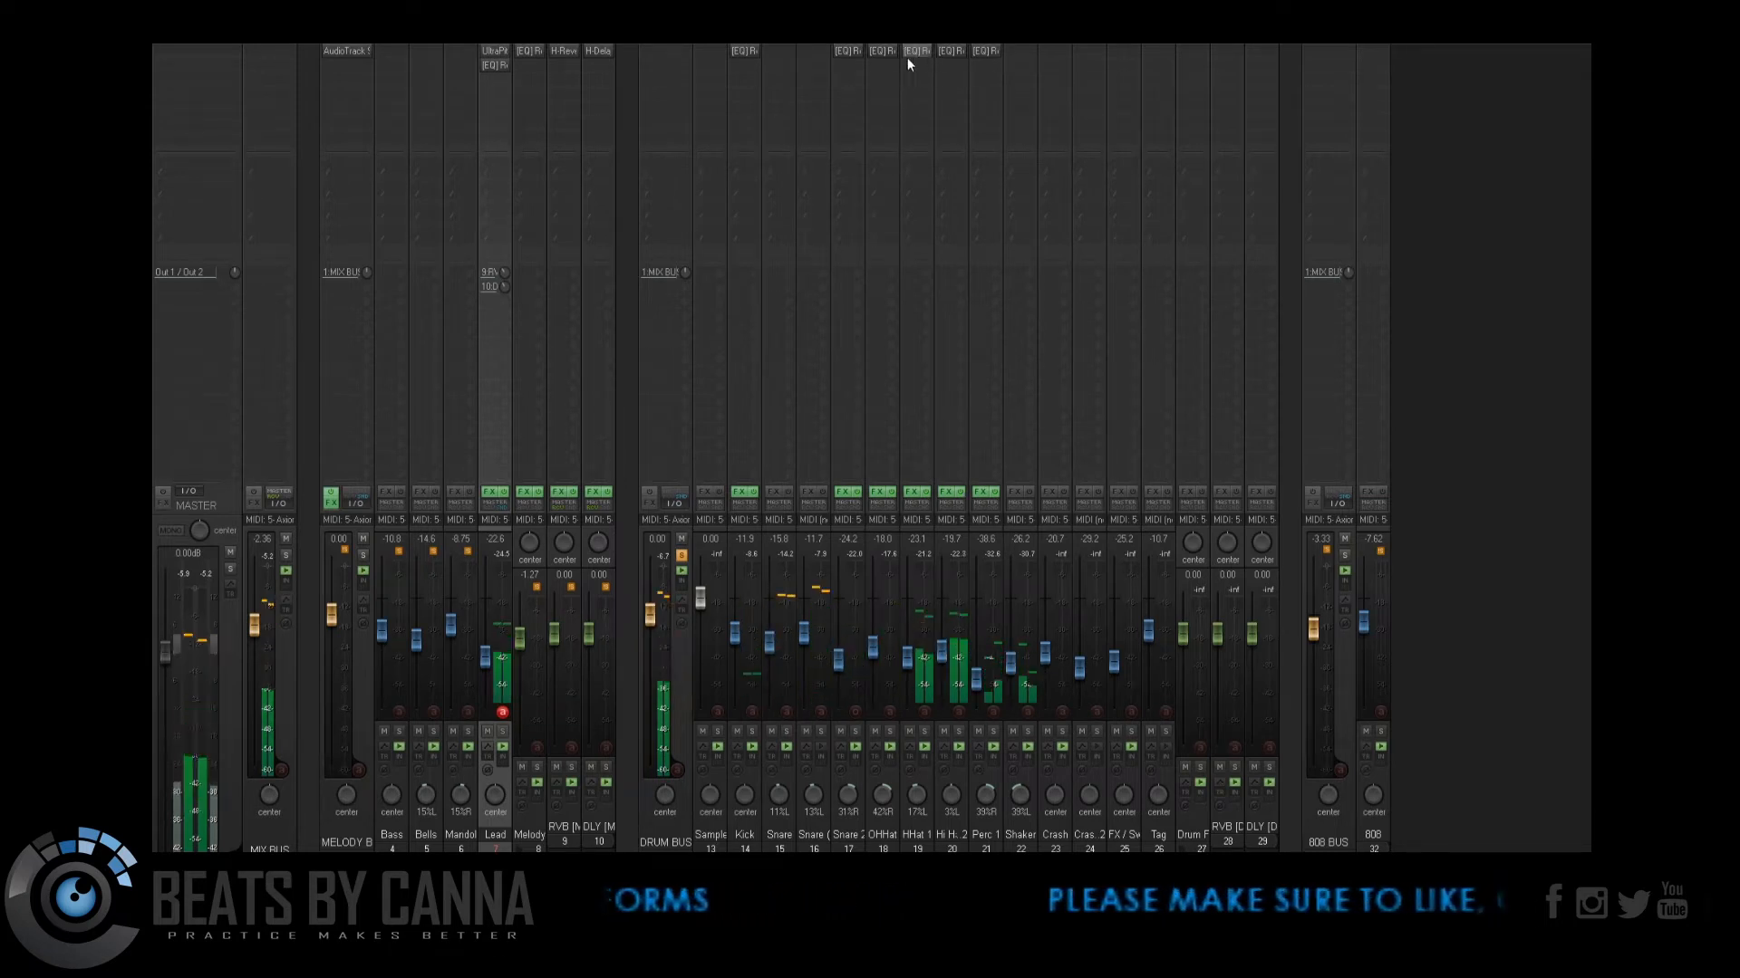
double_click(884, 51)
left_click(563, 80)
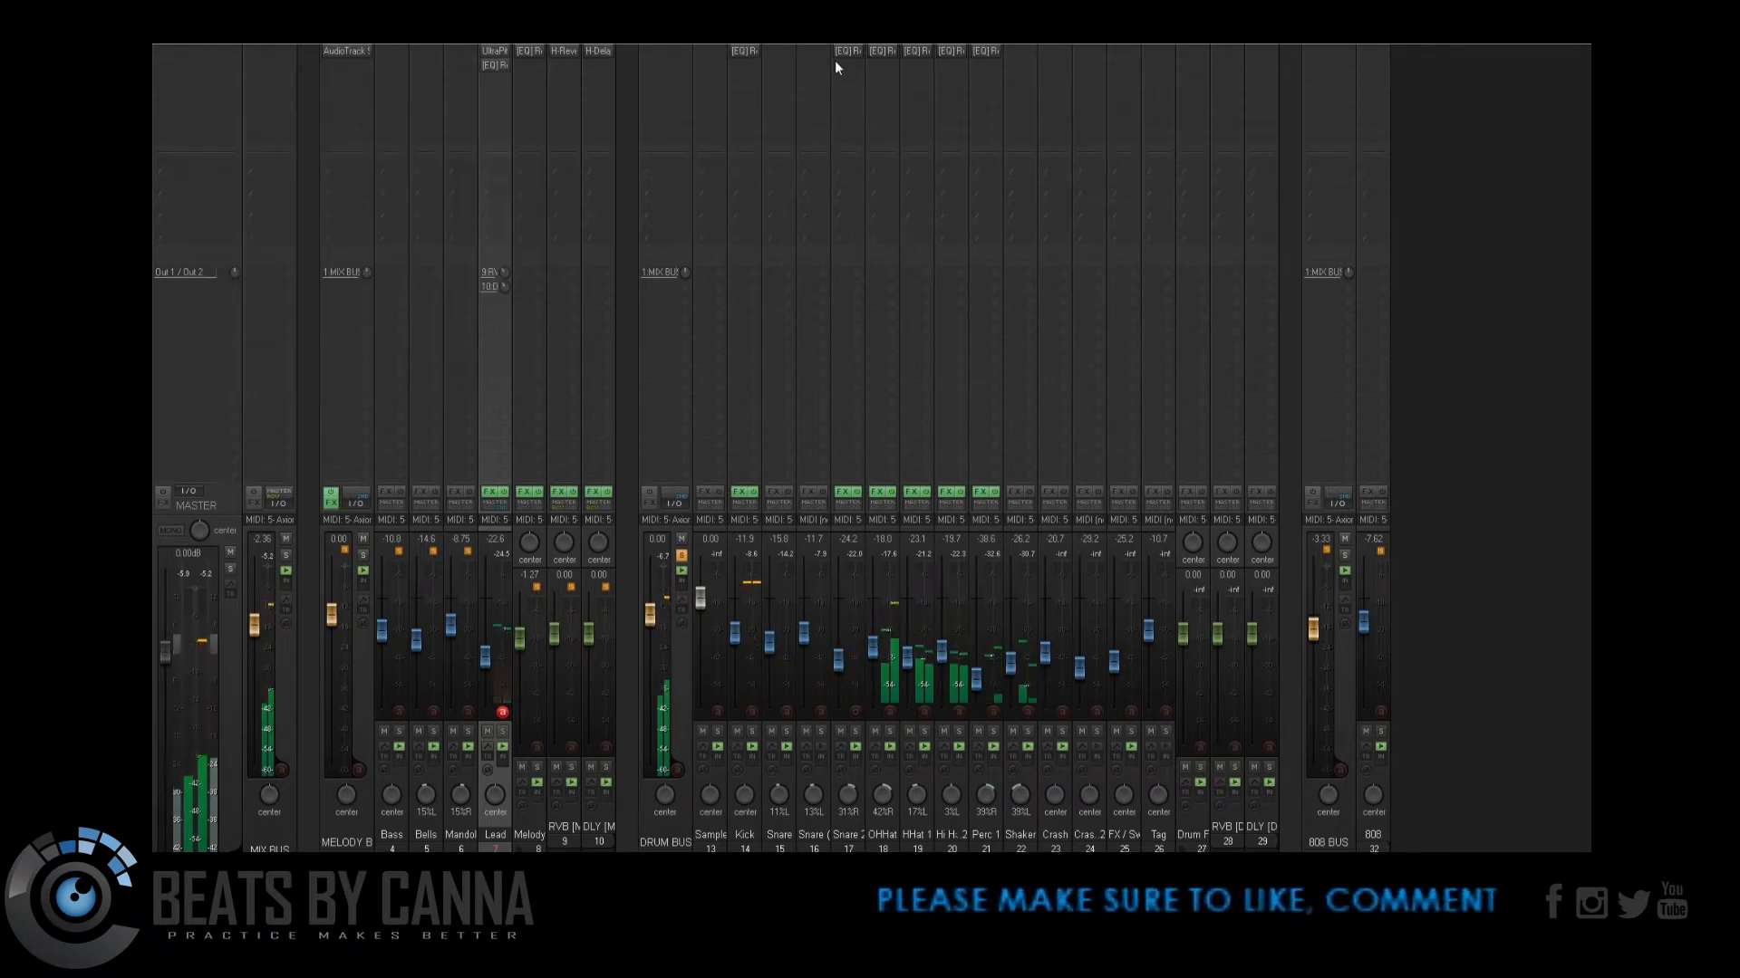
Step: Reshape the Snare 2 / Clap ReaEQ with band 5 at 821.9 Hz, -4.0 dB; band 7 at 2279.2 Hz, 1.9 dB; band 9 at 4109.4 Hz, 2.6 dB
double_click(849, 51)
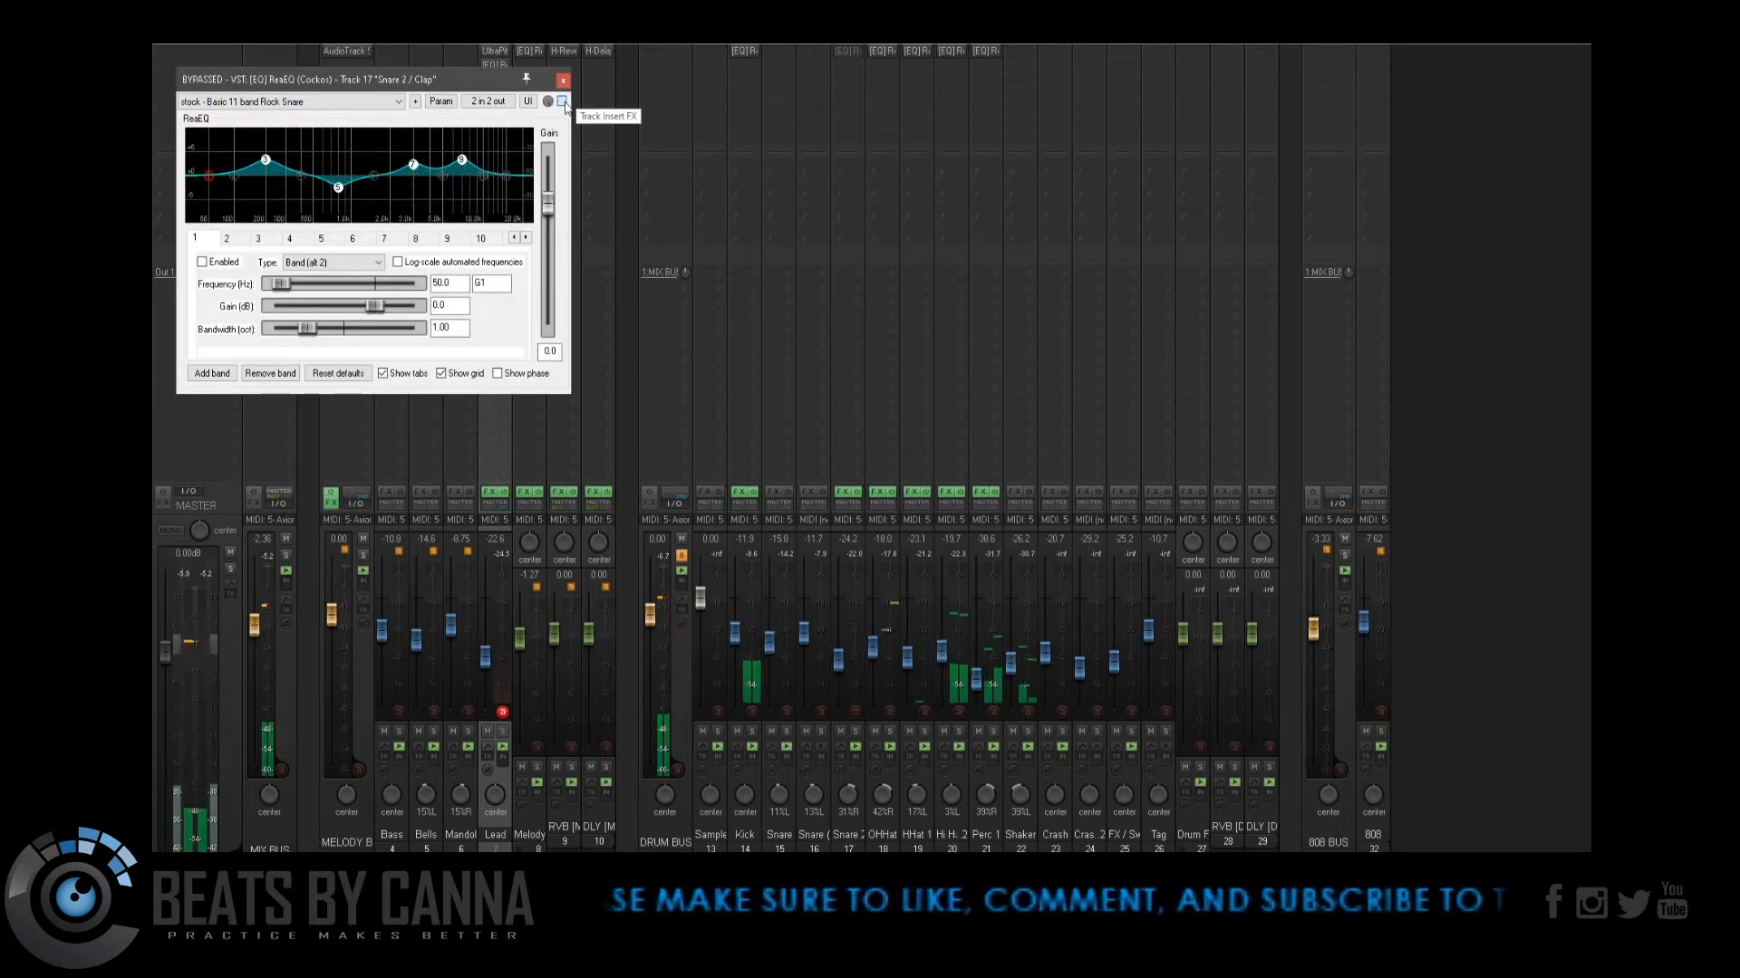
left_click(264, 159)
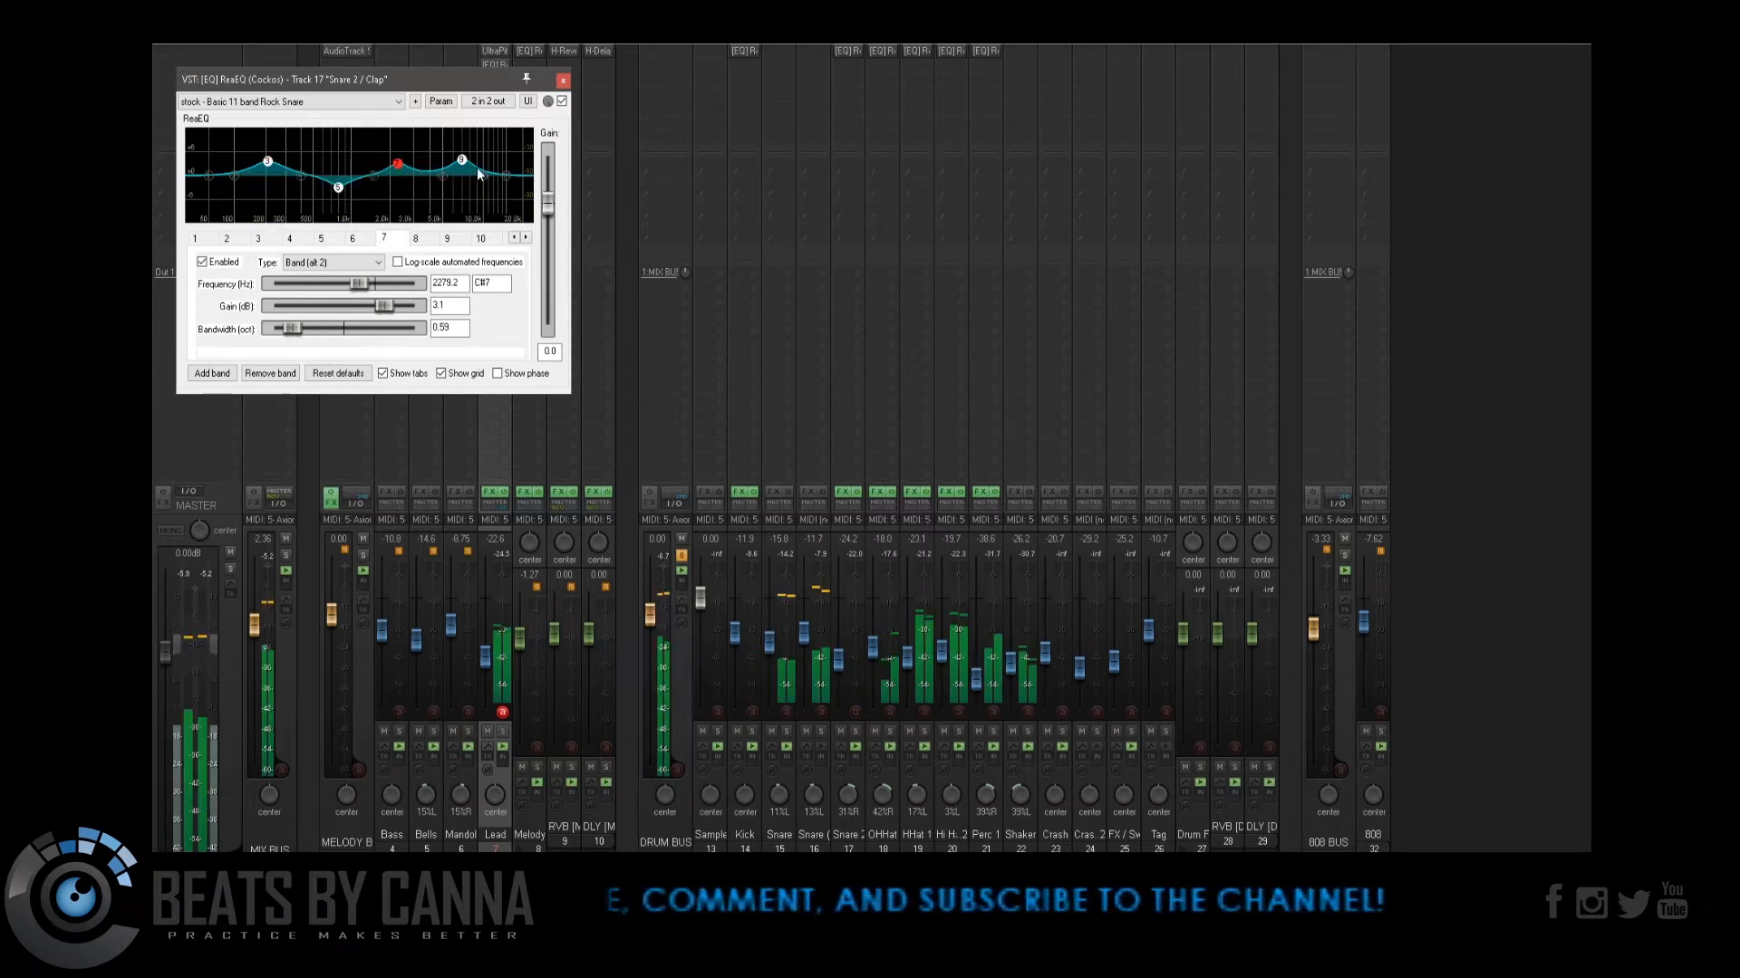
left_click_drag(462, 161, 400, 179)
left_click(398, 166)
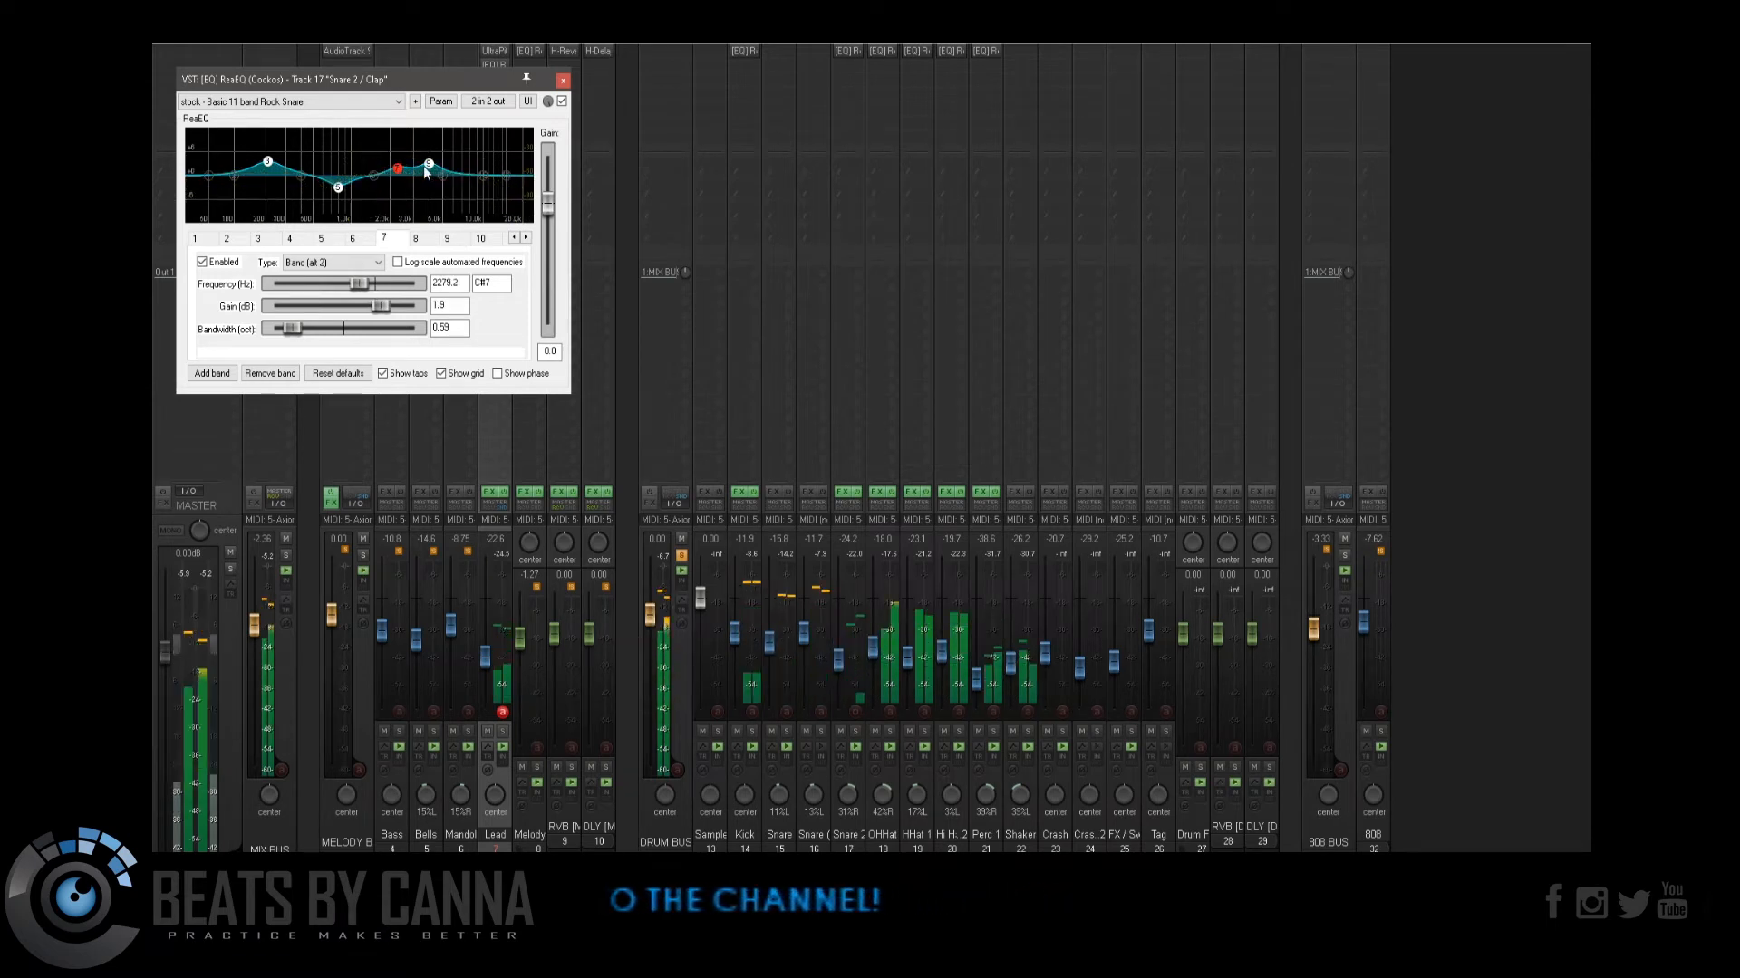
left_click_drag(429, 170, 432, 172)
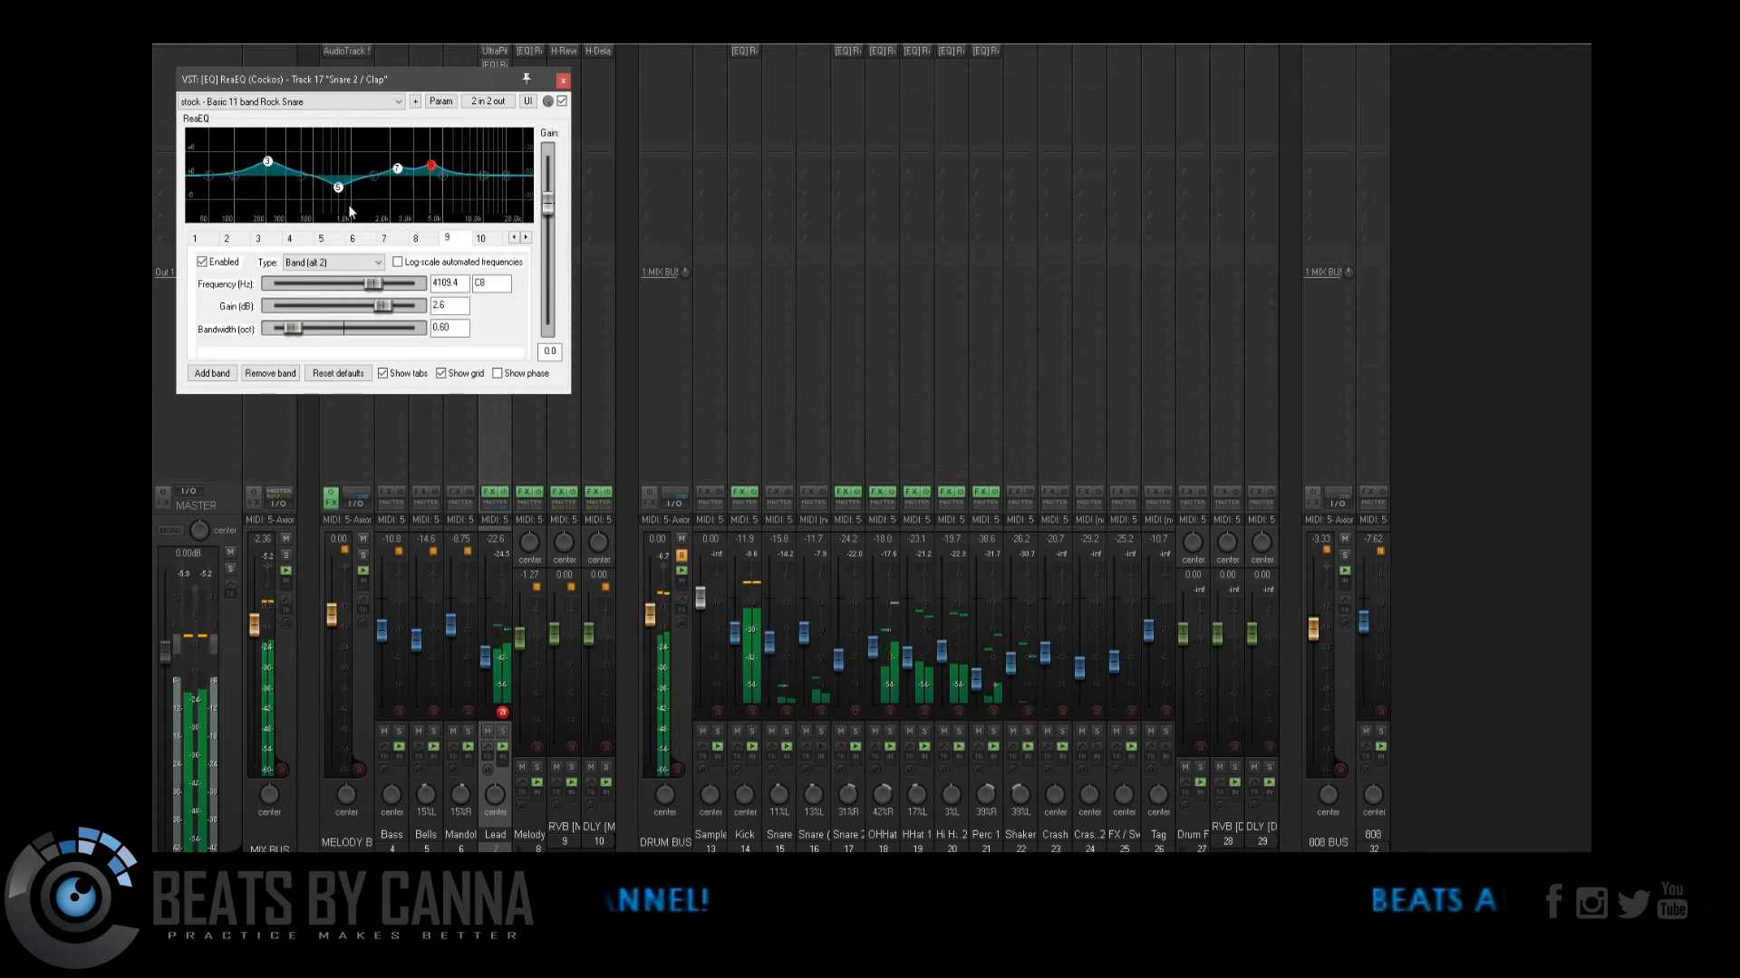
left_click_drag(338, 187, 341, 196)
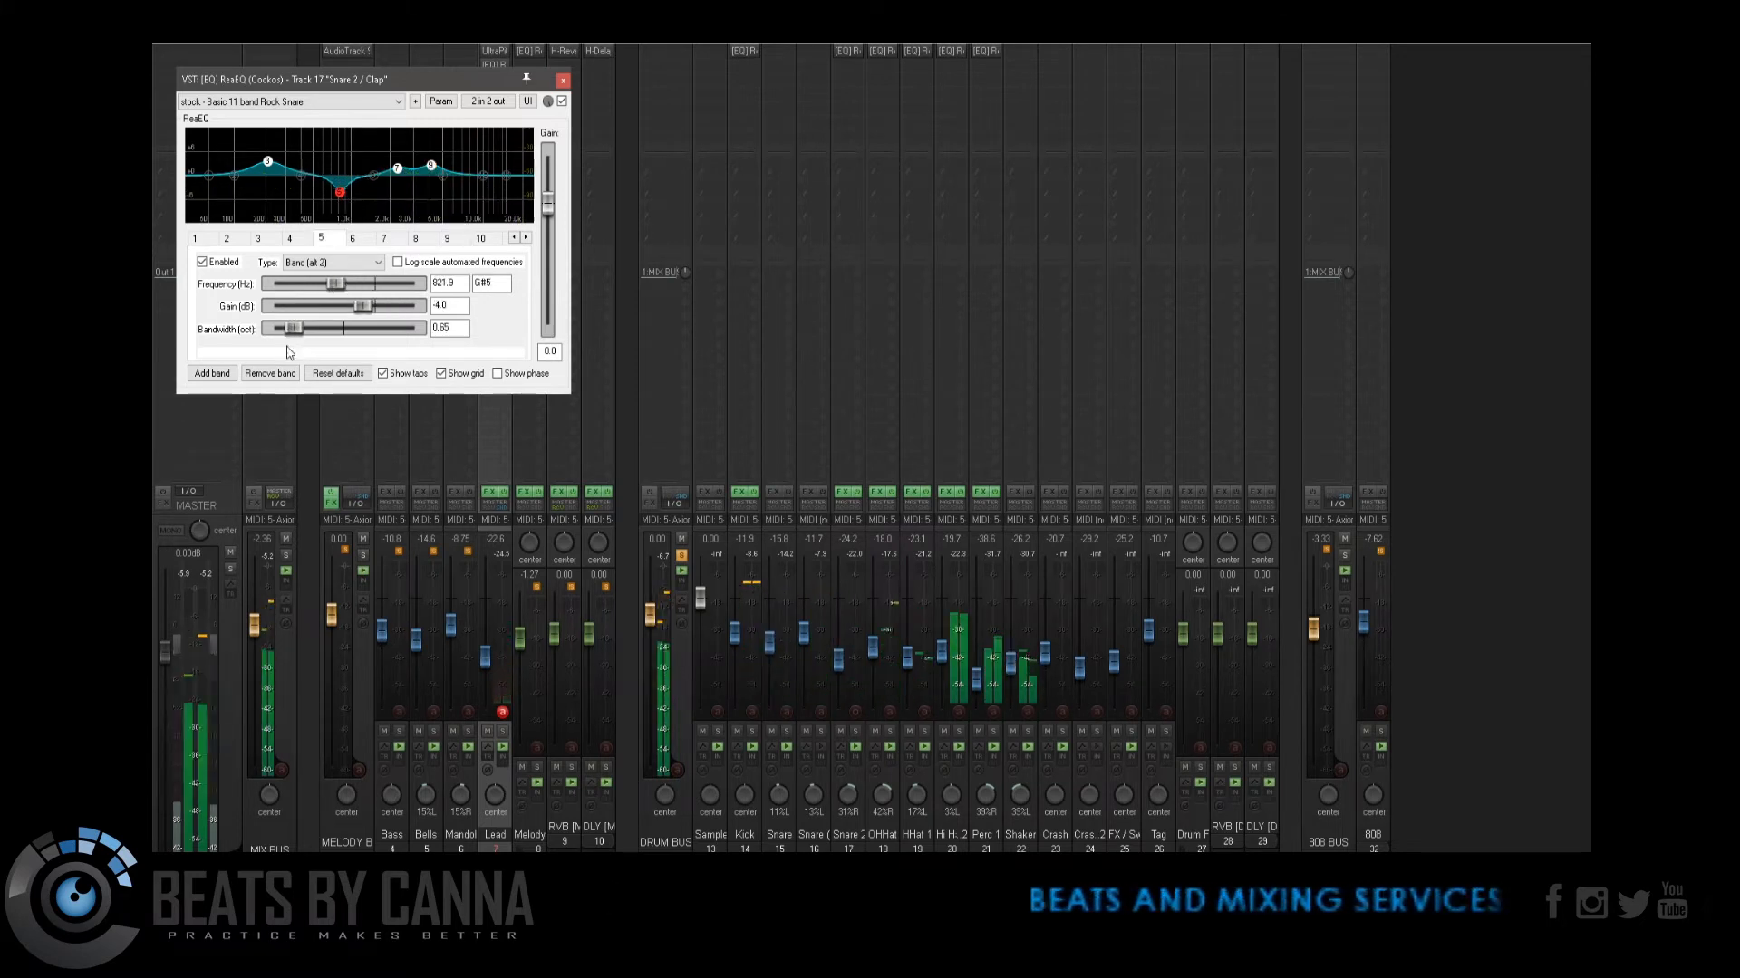
Step: Narrow band 5's bandwidth to 0.46 in the Snare 2 / Clap ReaEQ, set band 3 to 212.8 Hz and 3.0 dB, and close it
left_click_drag(287, 347, 282, 366)
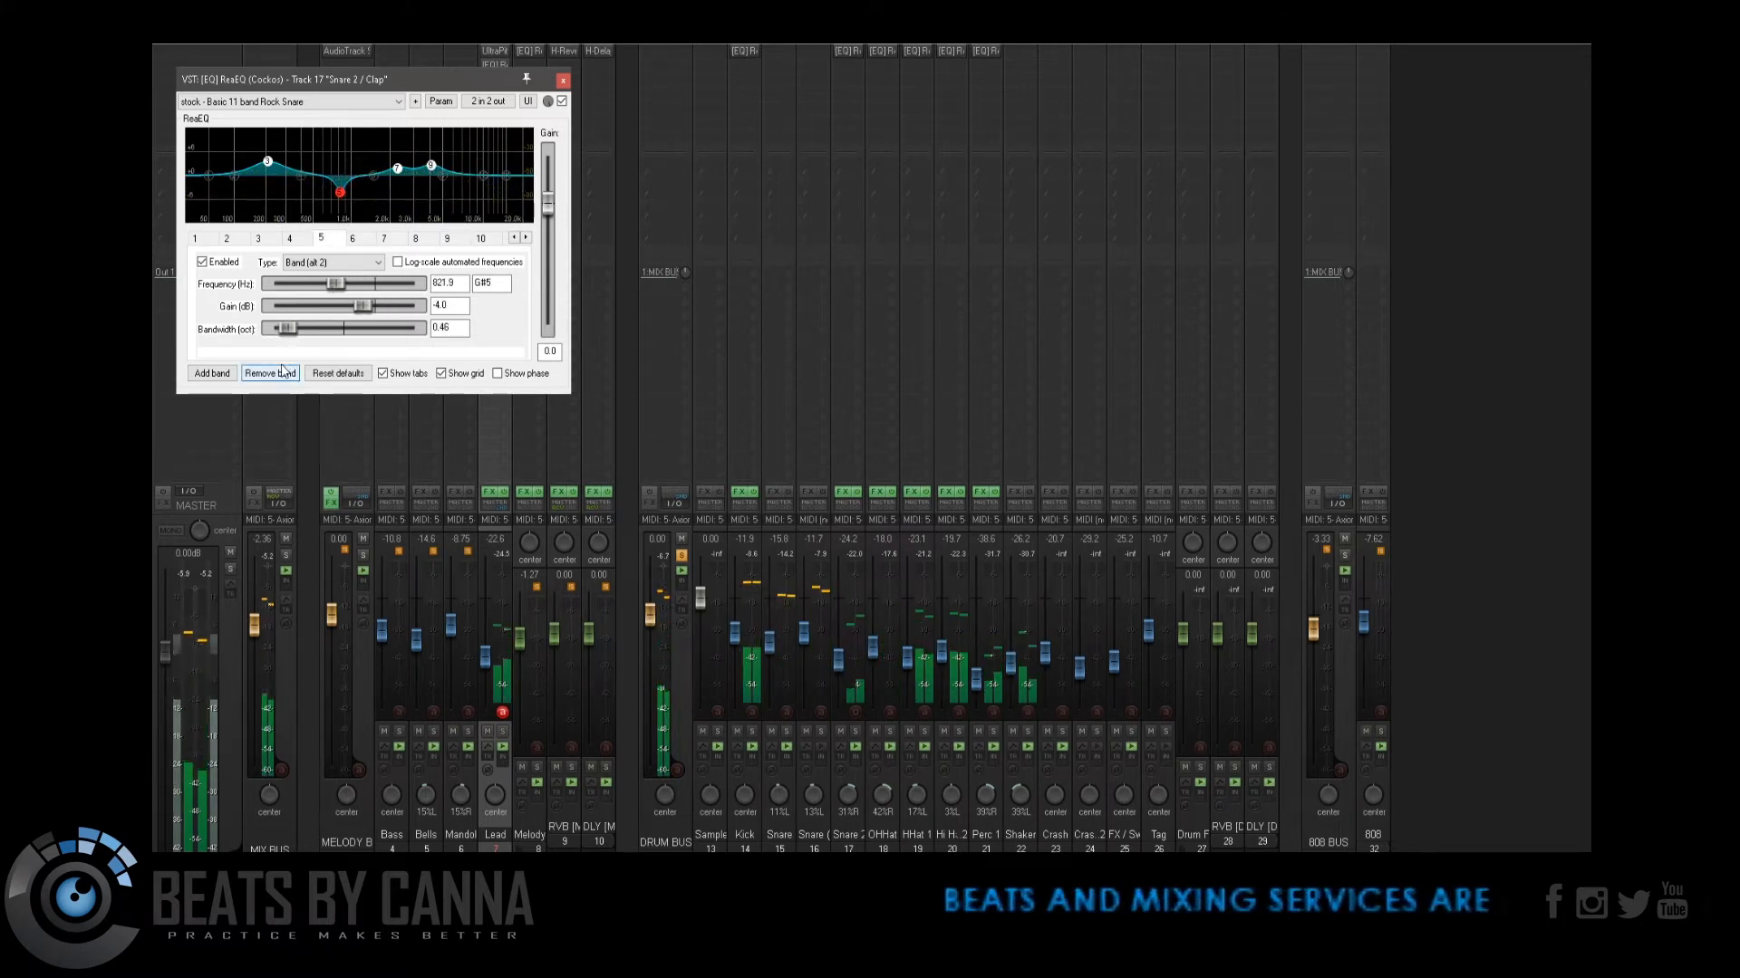
left_click(267, 169)
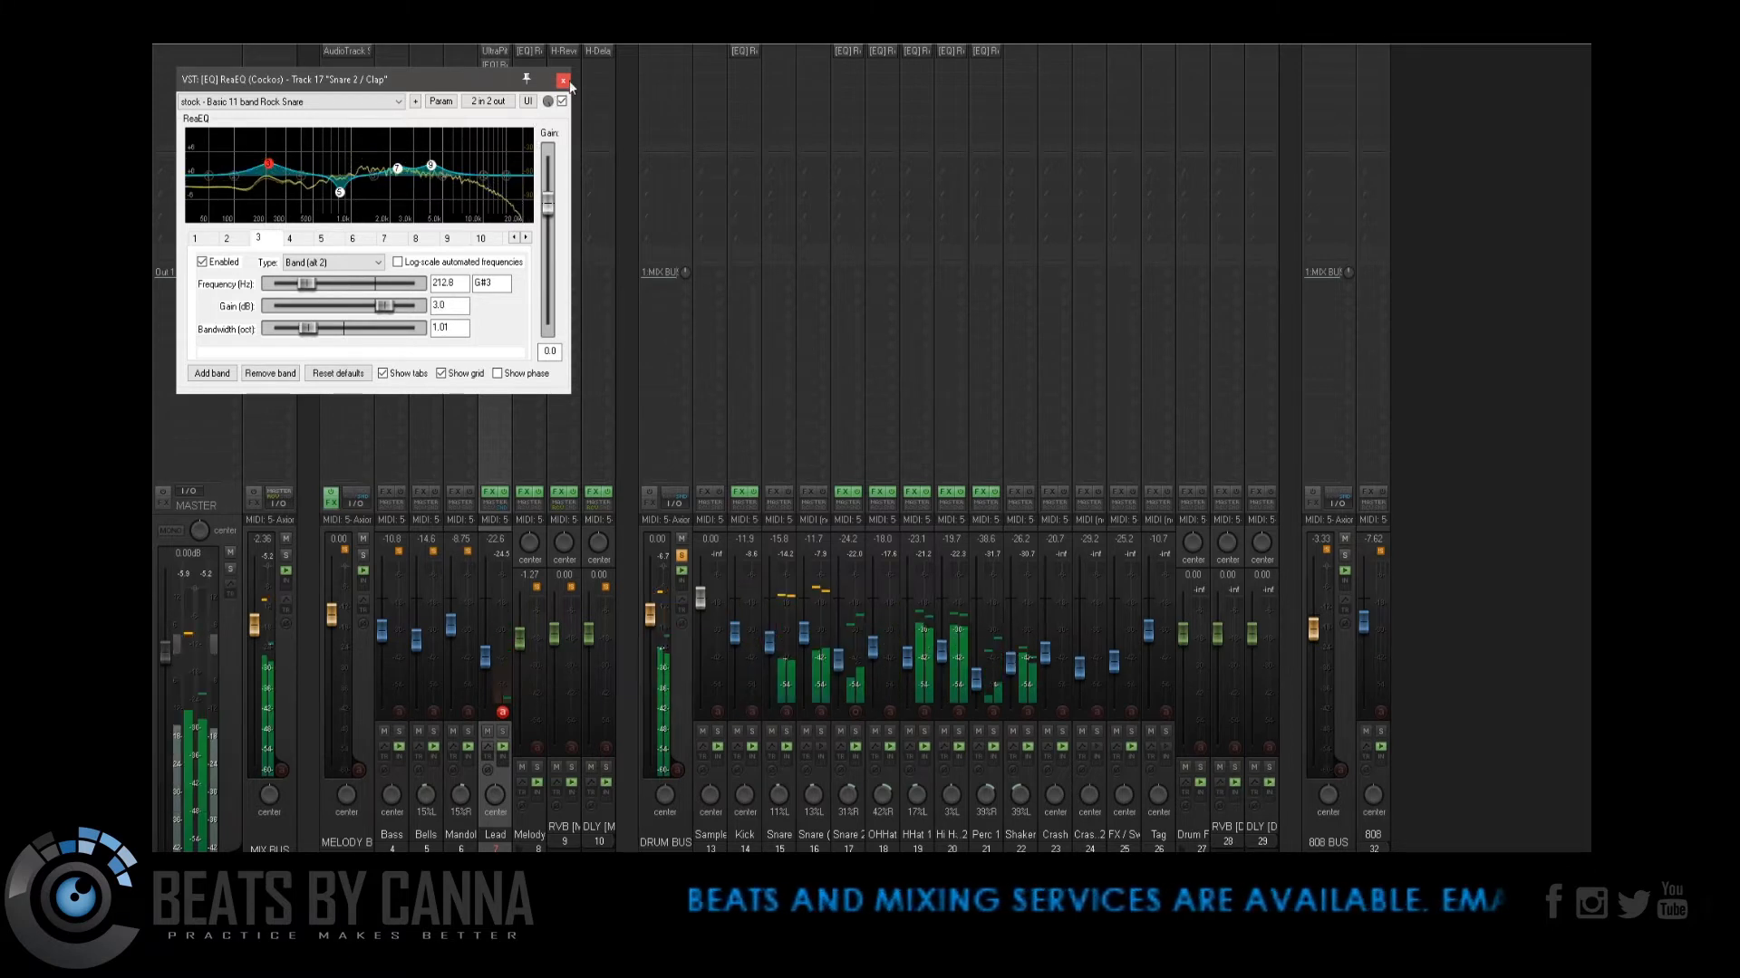
left_click(563, 80)
Step: Load the "stock - Basic 11 band Cymbals" preset on OHHat's ReaEQ and set band 3 to about 280 Hz, -7.0 dB
left_click(892, 52)
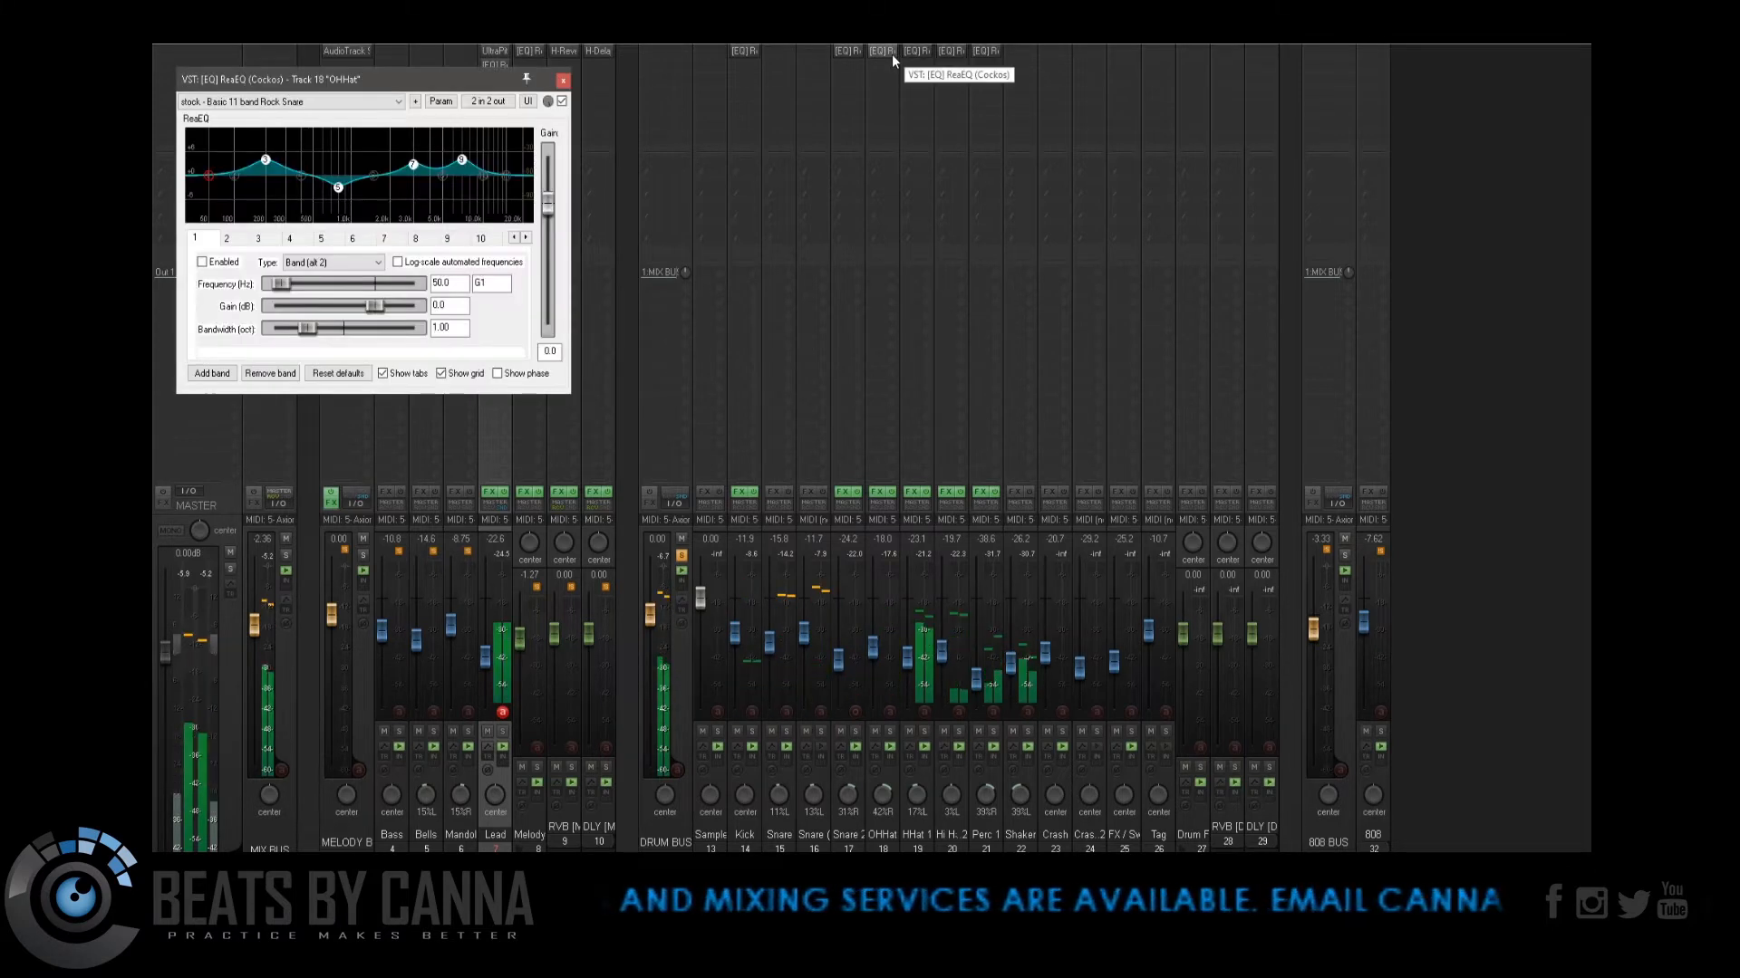
left_click(399, 103)
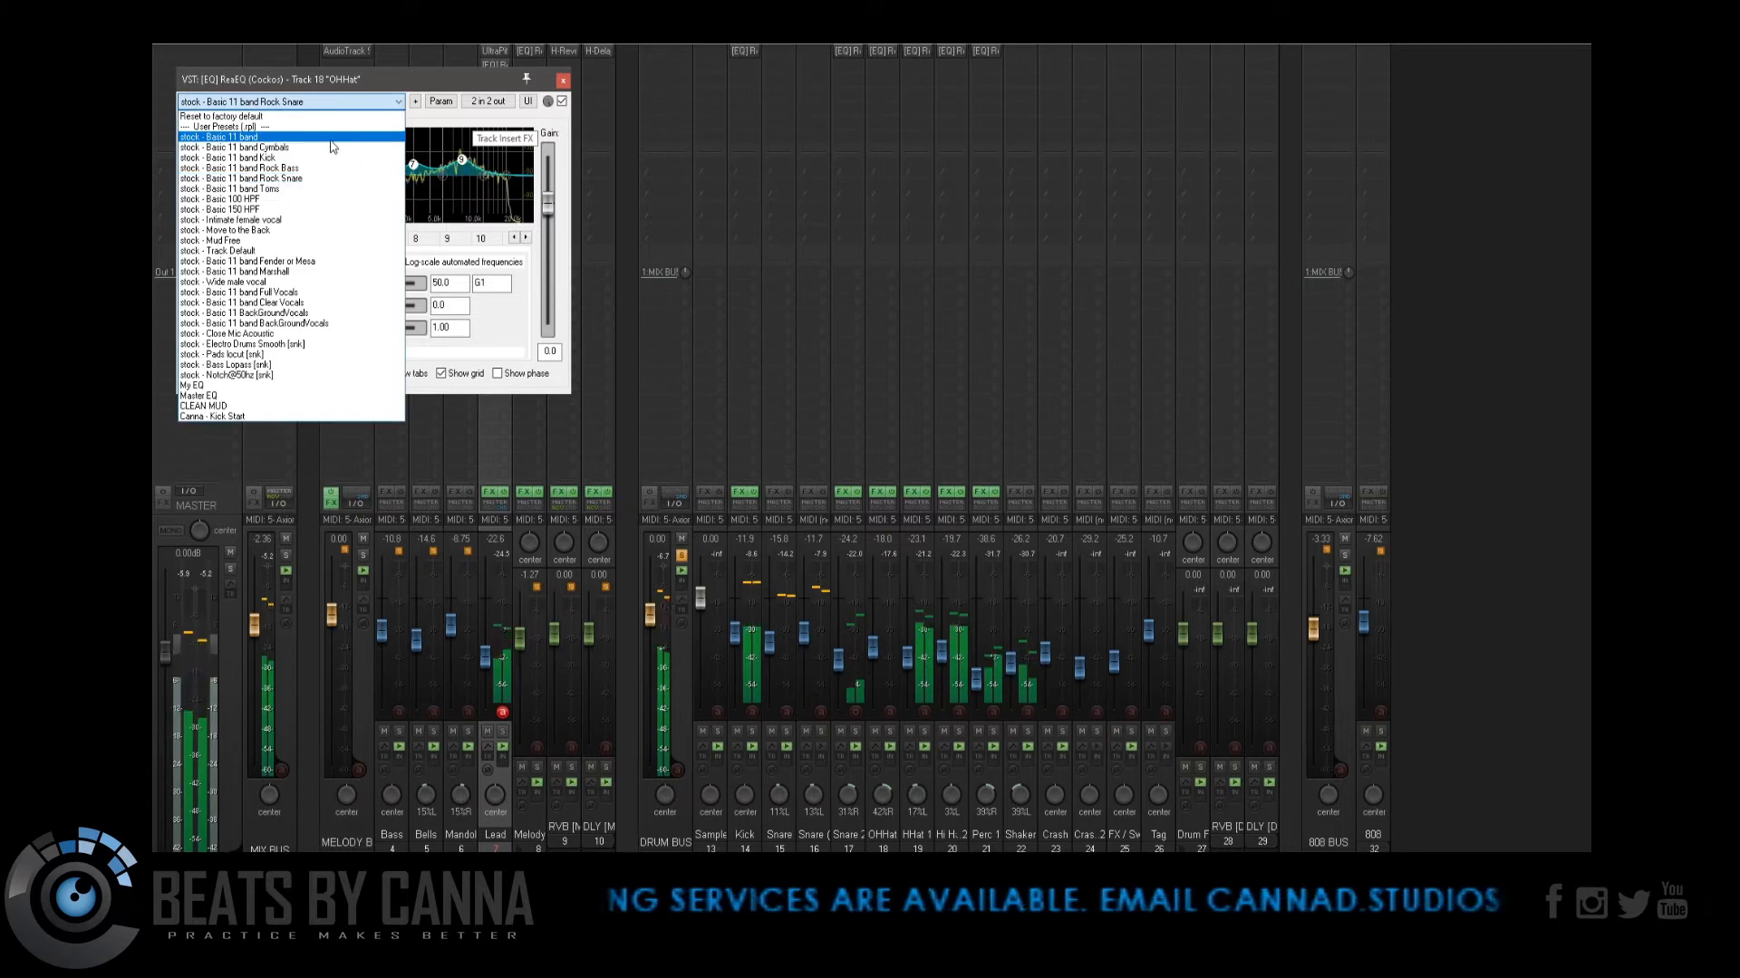
left_click(322, 149)
mouse_move(265, 200)
left_mouse_down()
mouse_move(245, 205)
mouse_move(284, 207)
left_mouse_up()
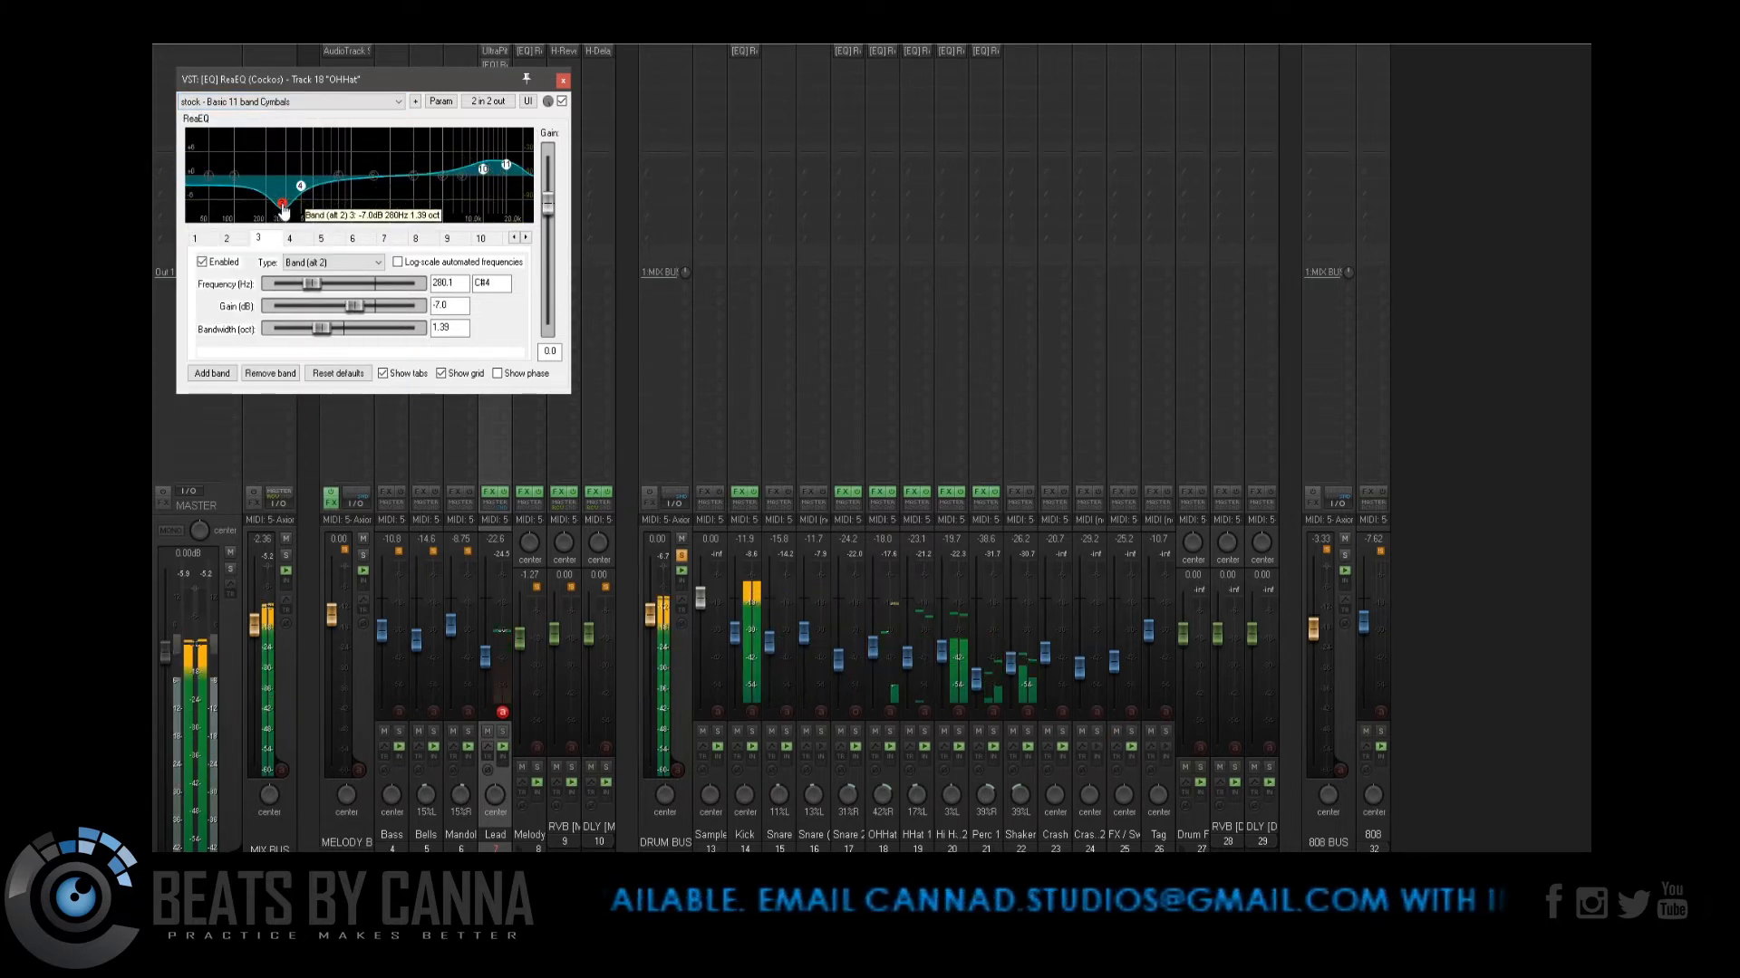
Step: Make band 11 of the OHHat ReaEQ a High Shelf with -inf gain and lower its frequency to roll off the top end
left_click_drag(506, 166, 493, 221)
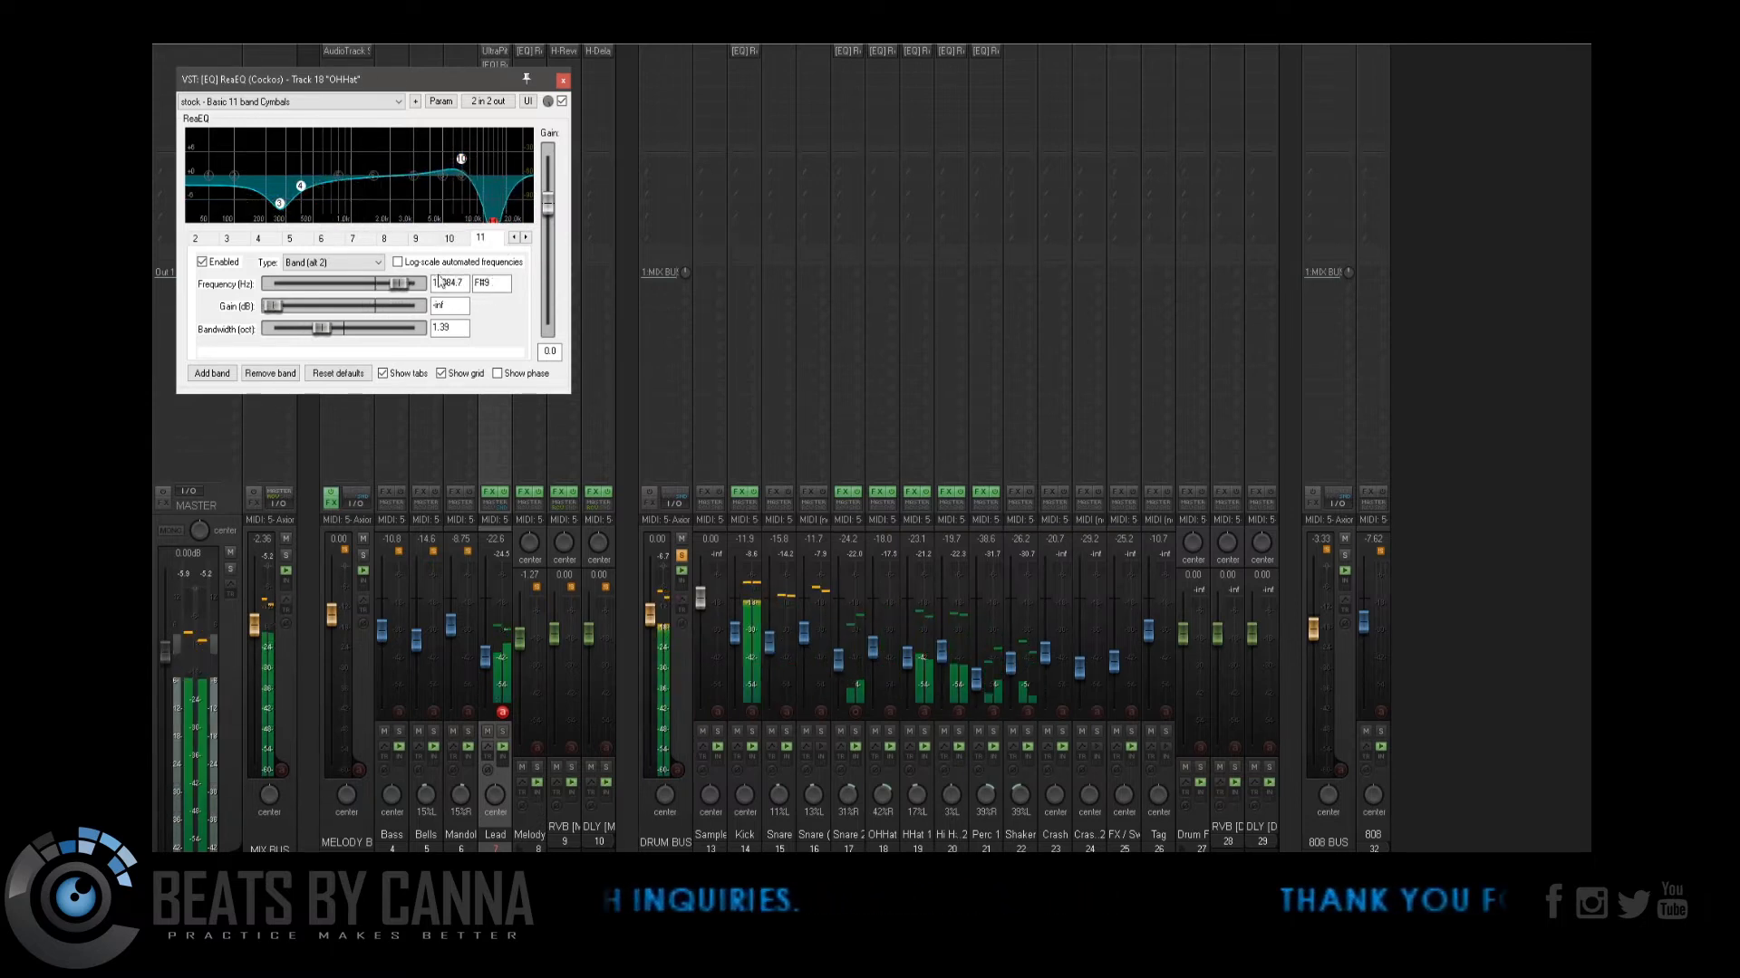
left_click(367, 264)
left_click(363, 279)
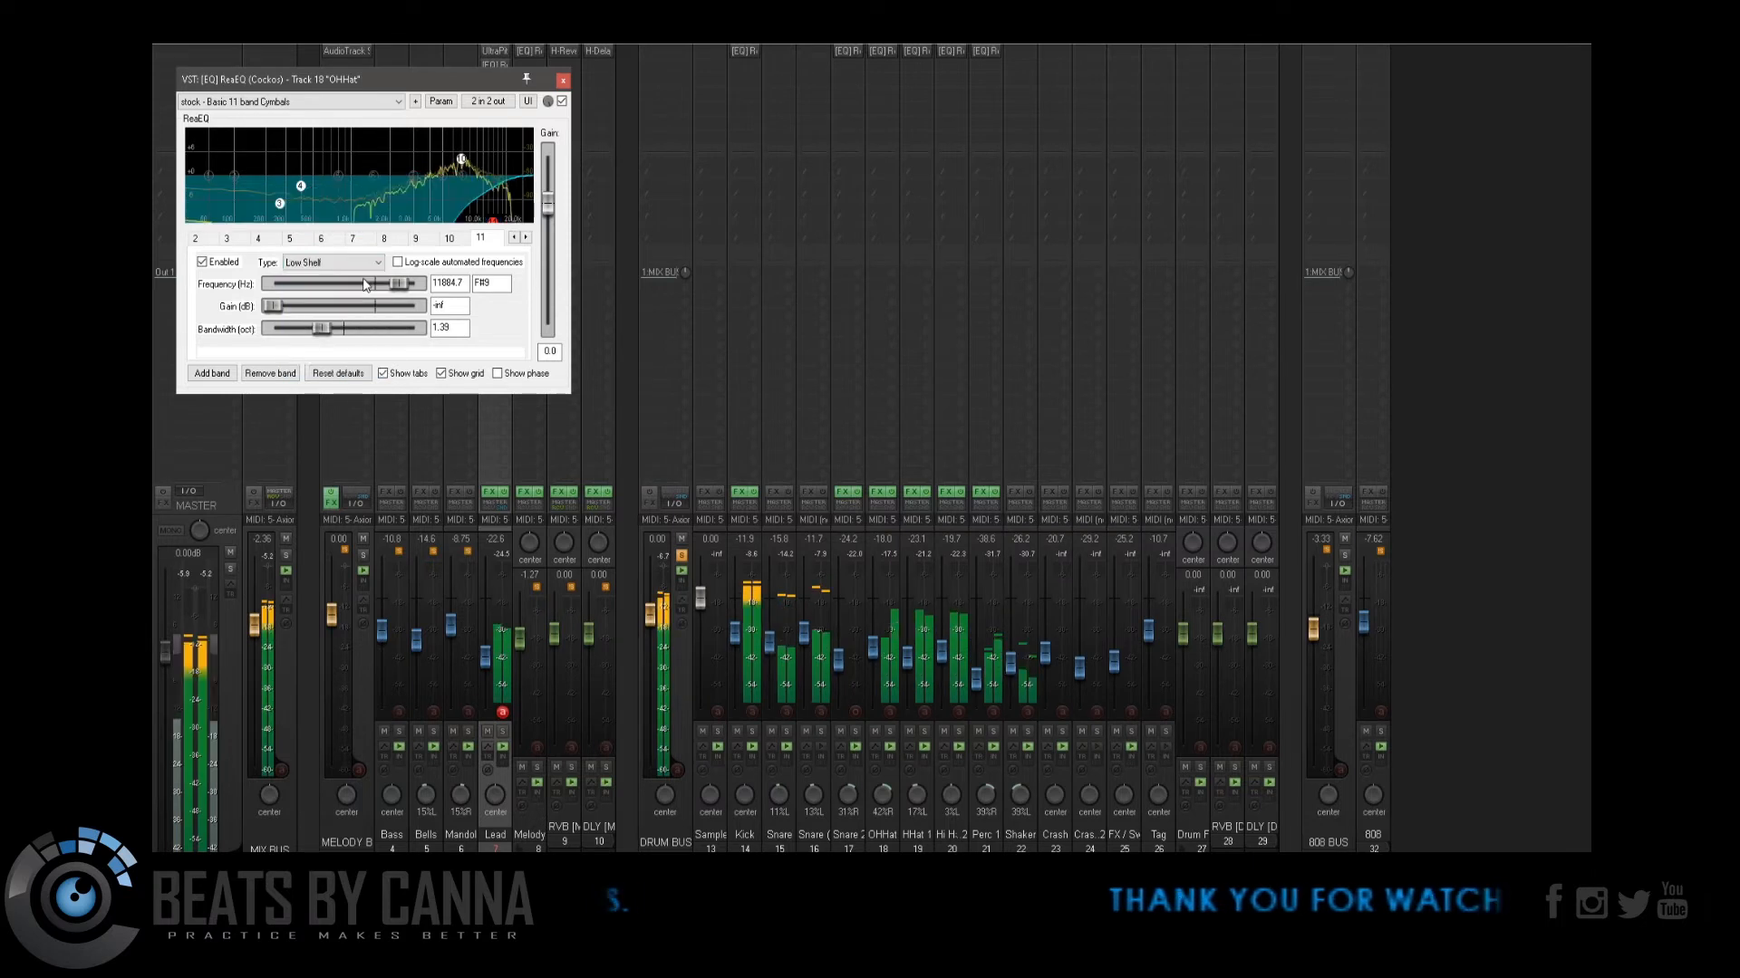
left_click(379, 263)
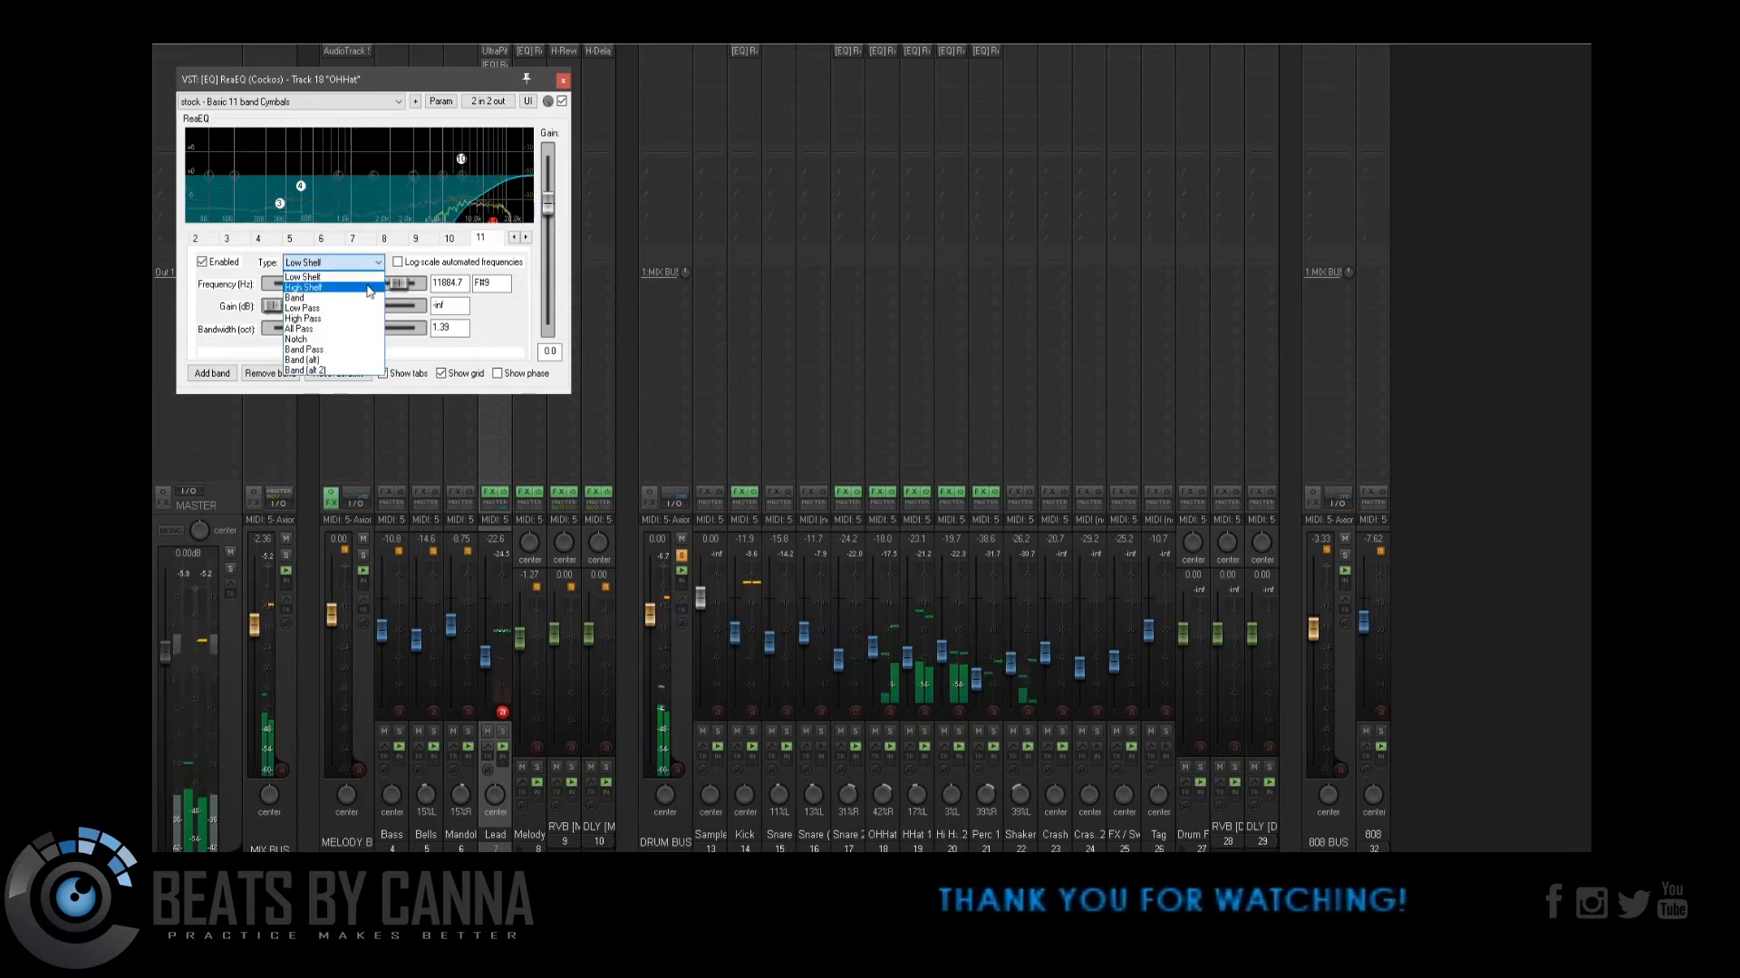
left_click(367, 290)
left_click_drag(496, 225, 482, 223)
Step: Set OHHat's band 10 to 8560.0 Hz, 2.9 dB, bandwidth 0.39, raise band 11's shelf frequency, and close the ReaEQ
left_click_drag(462, 160, 463, 167)
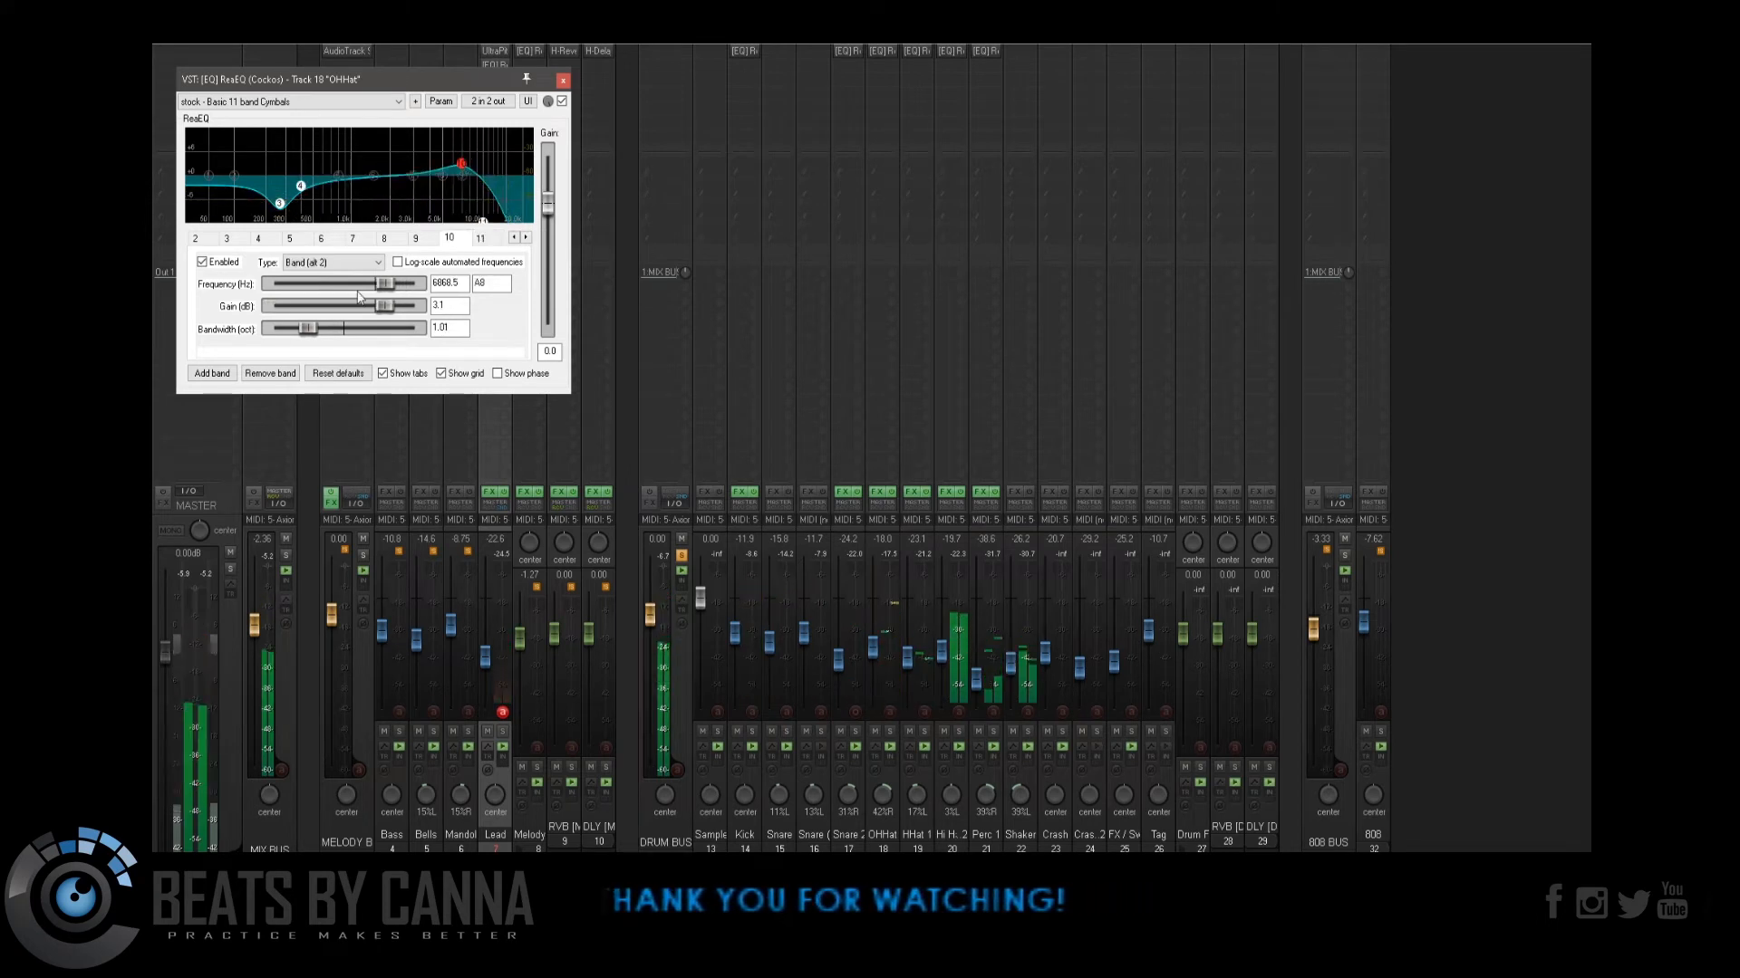
left_click_drag(308, 329, 286, 336)
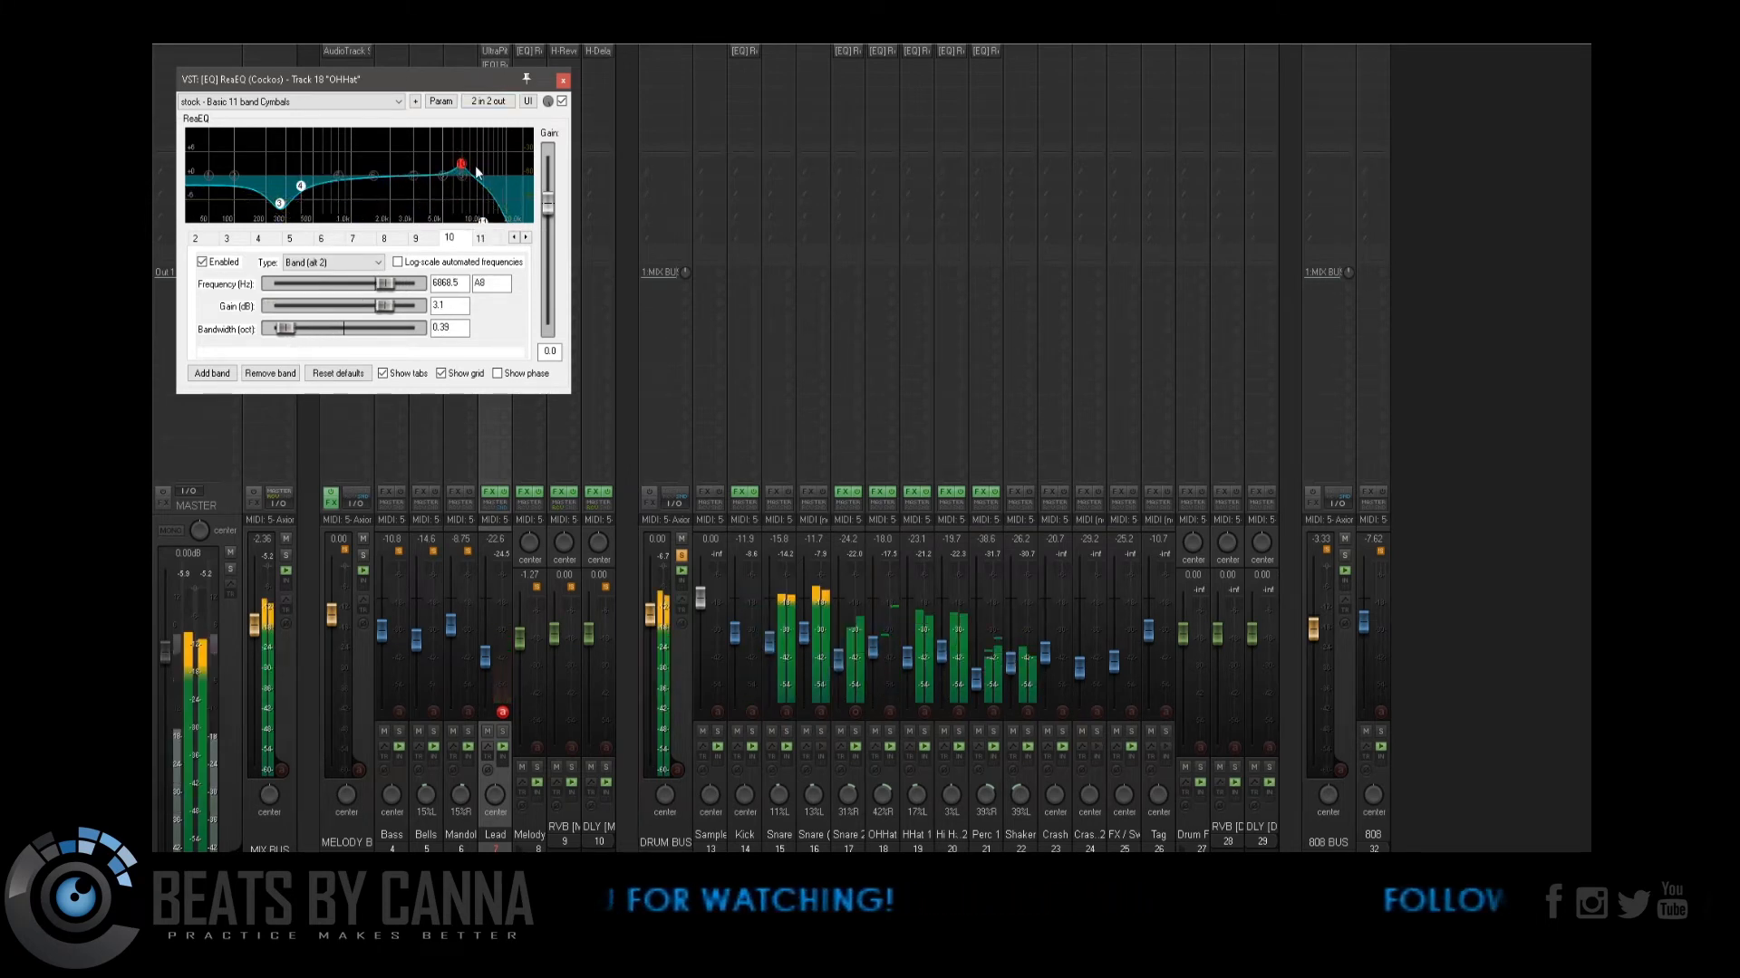
left_click_drag(461, 164, 474, 166)
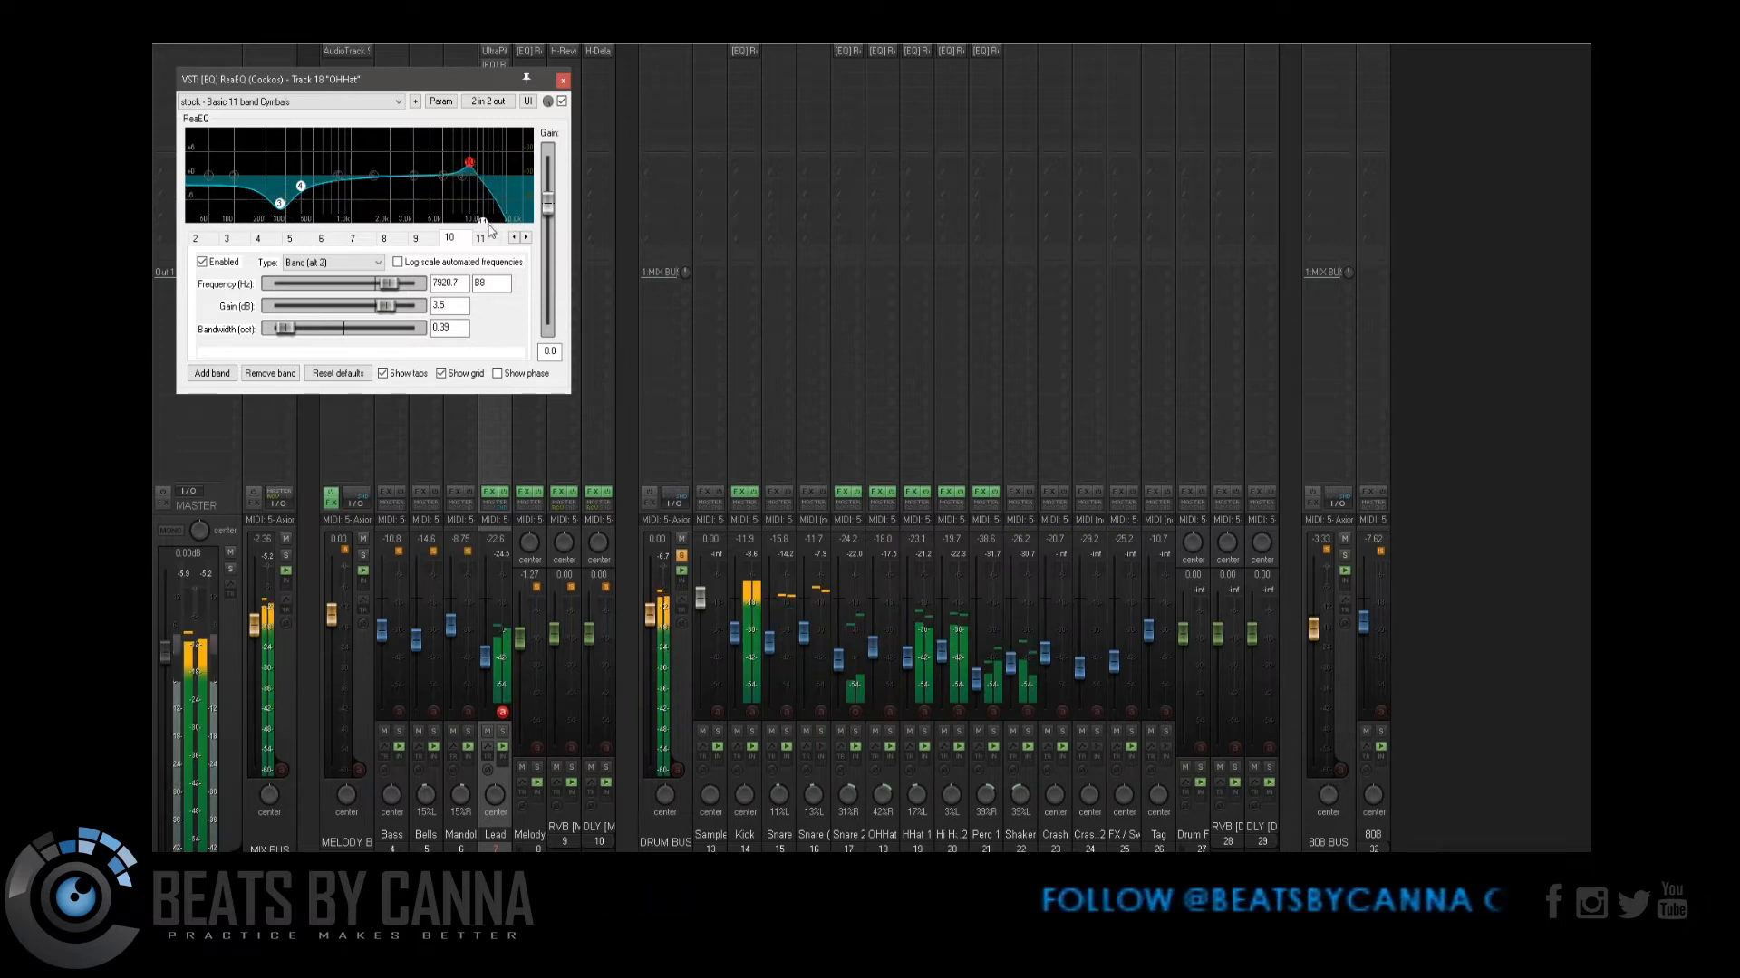
left_click_drag(484, 226, 504, 231)
left_click_drag(470, 163, 476, 175)
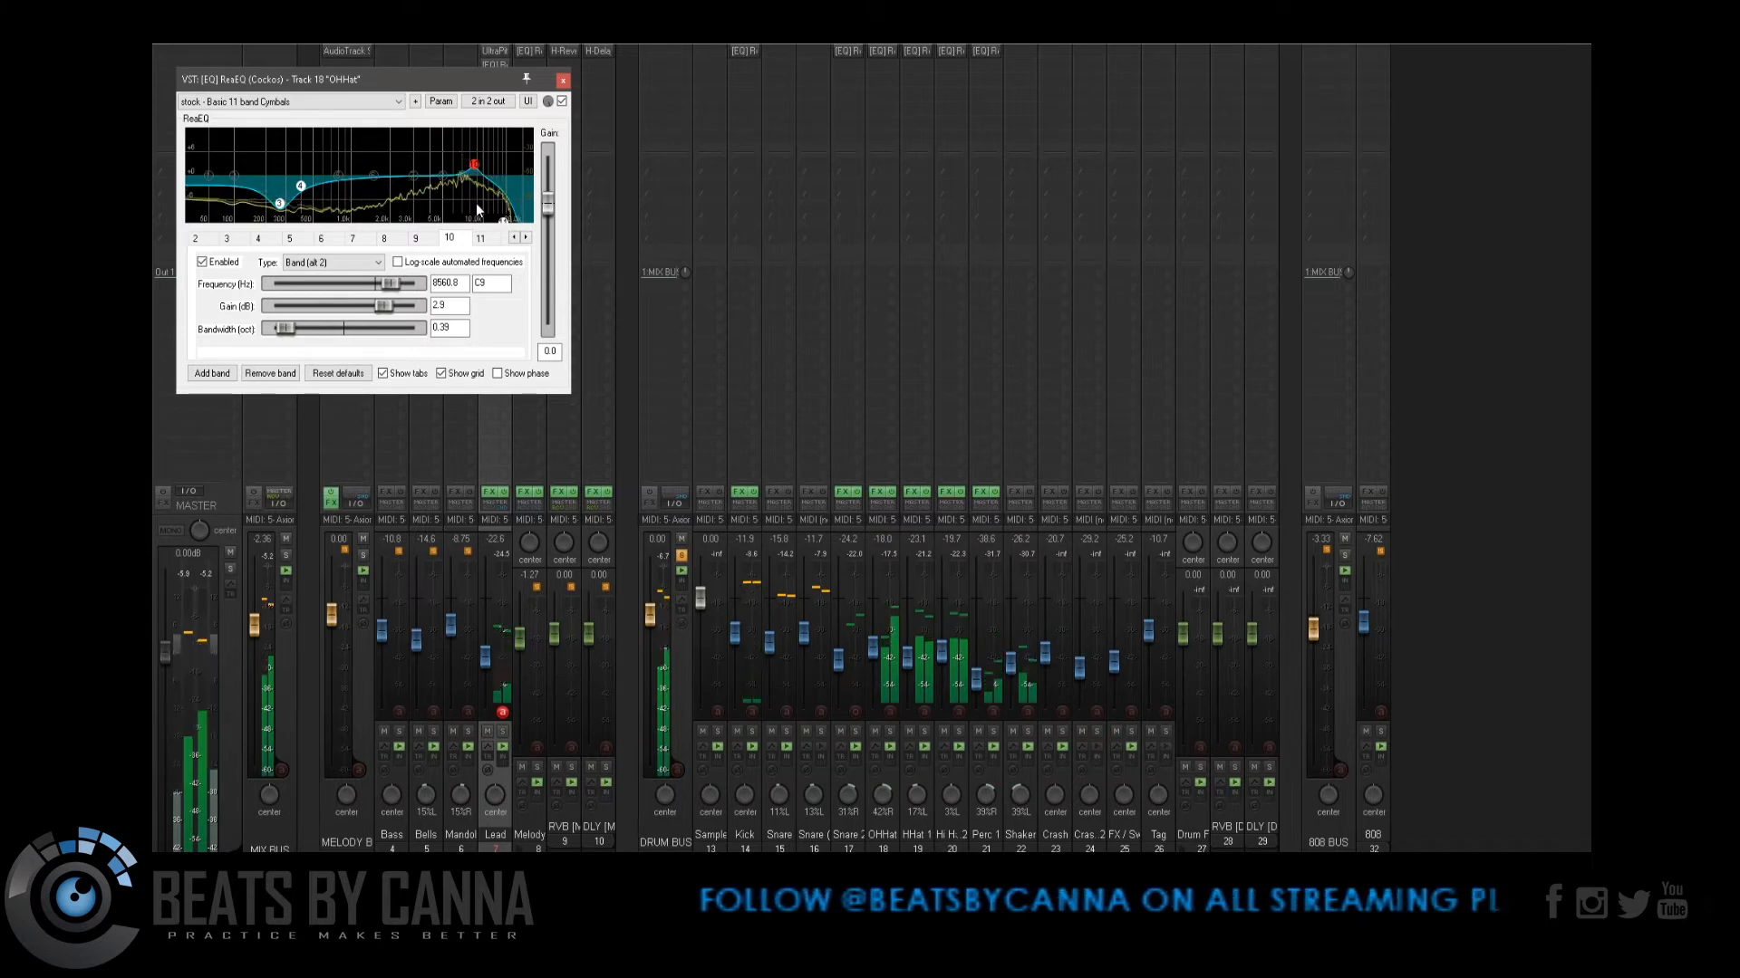
left_click(563, 79)
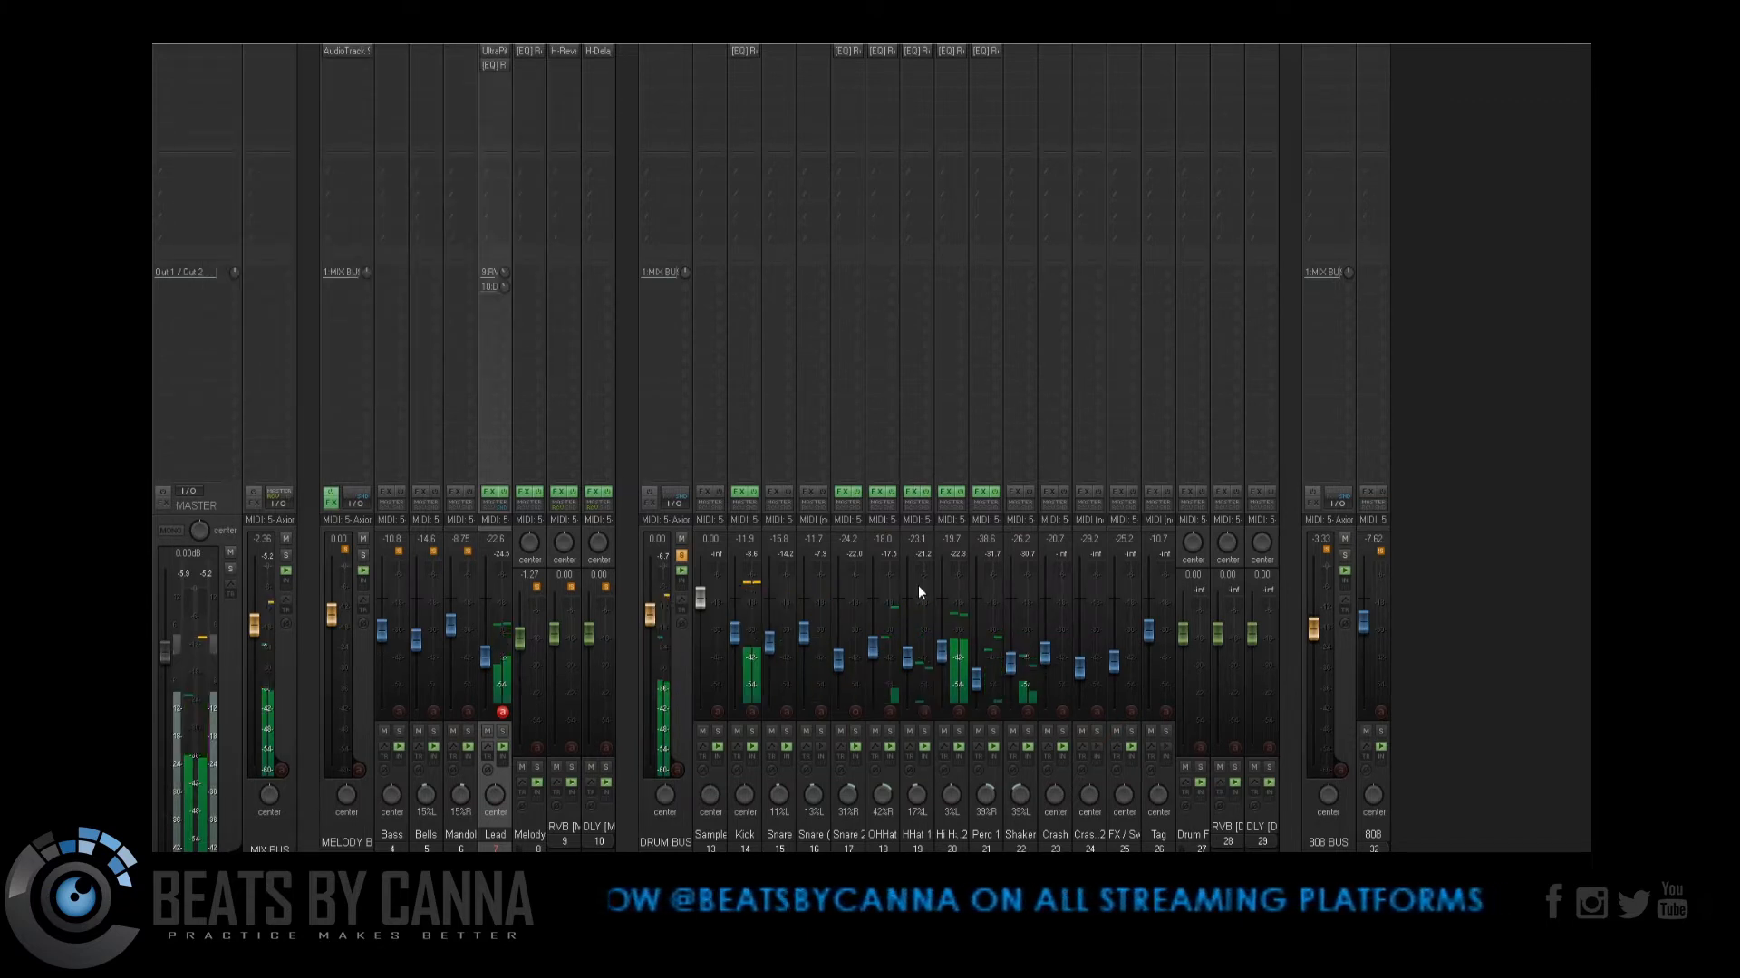
Step: Load the "stock - Basic 11 band Cymbals" preset on HHat 1's ReaEQ and shift the band 3 cut up in frequency
left_click(916, 51)
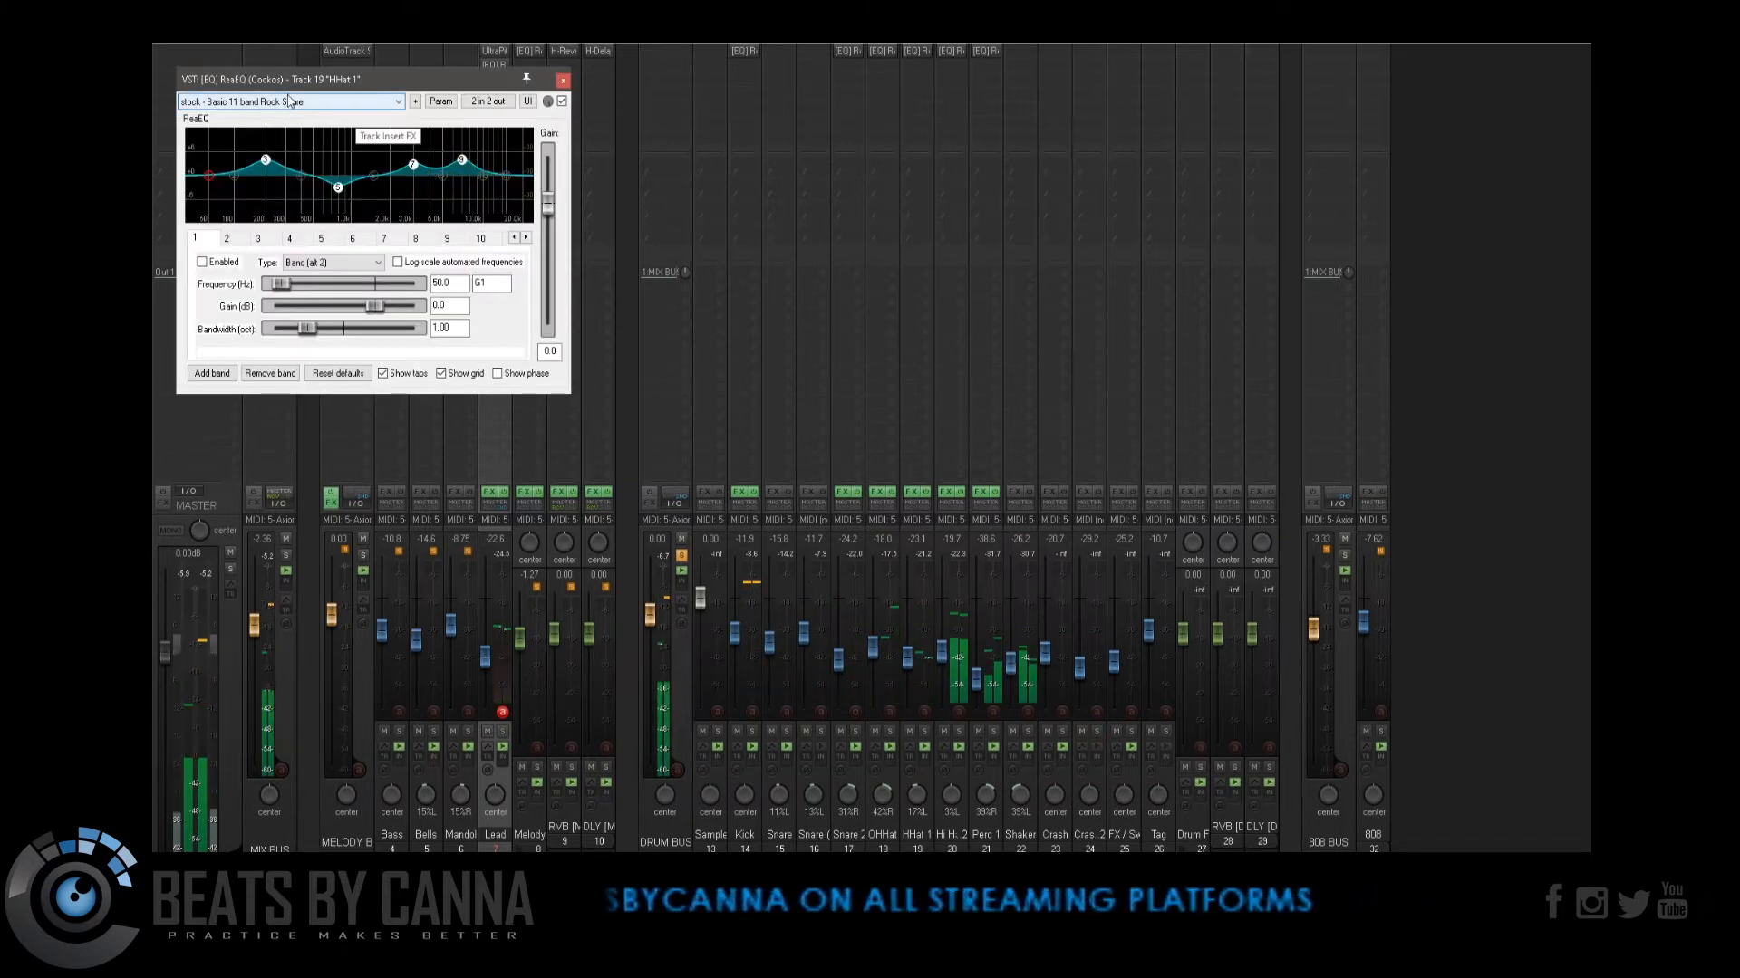
left_click(362, 101)
left_click(335, 149)
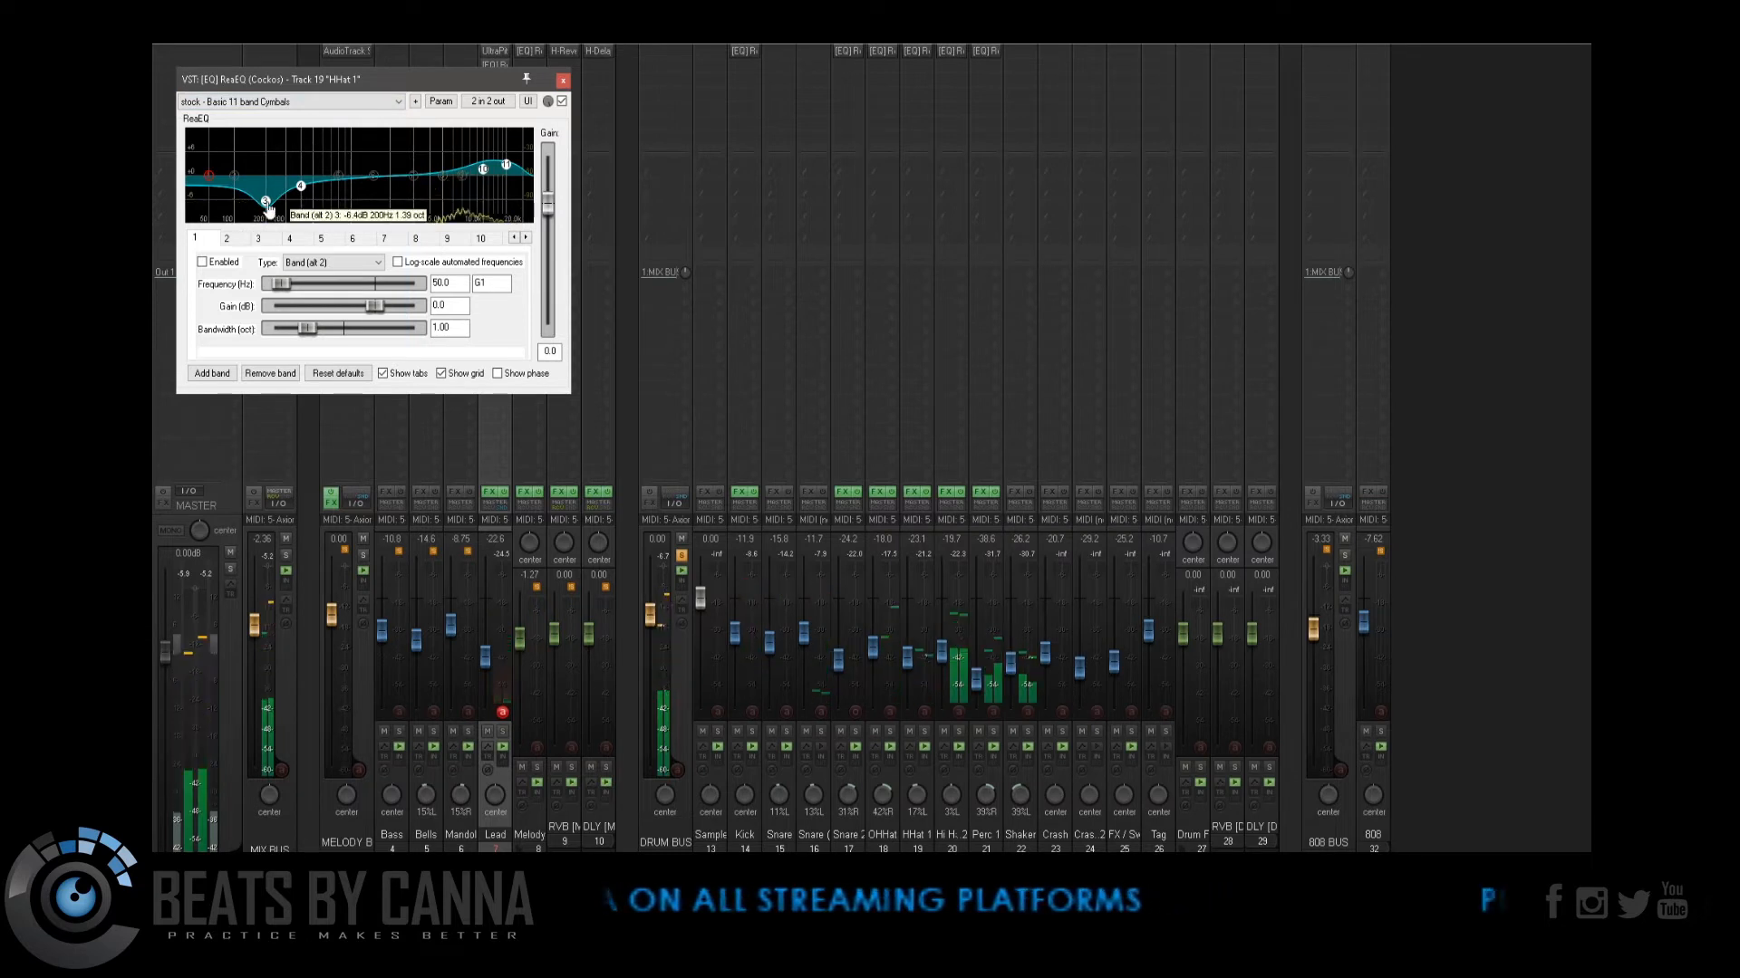
left_click_drag(268, 209, 287, 211)
Step: Lower band 10's frequency in the HHat 1 ReaEQ, set band 11 to 11581.6 Hz and 2.5 dB, and close it
left_click(480, 179)
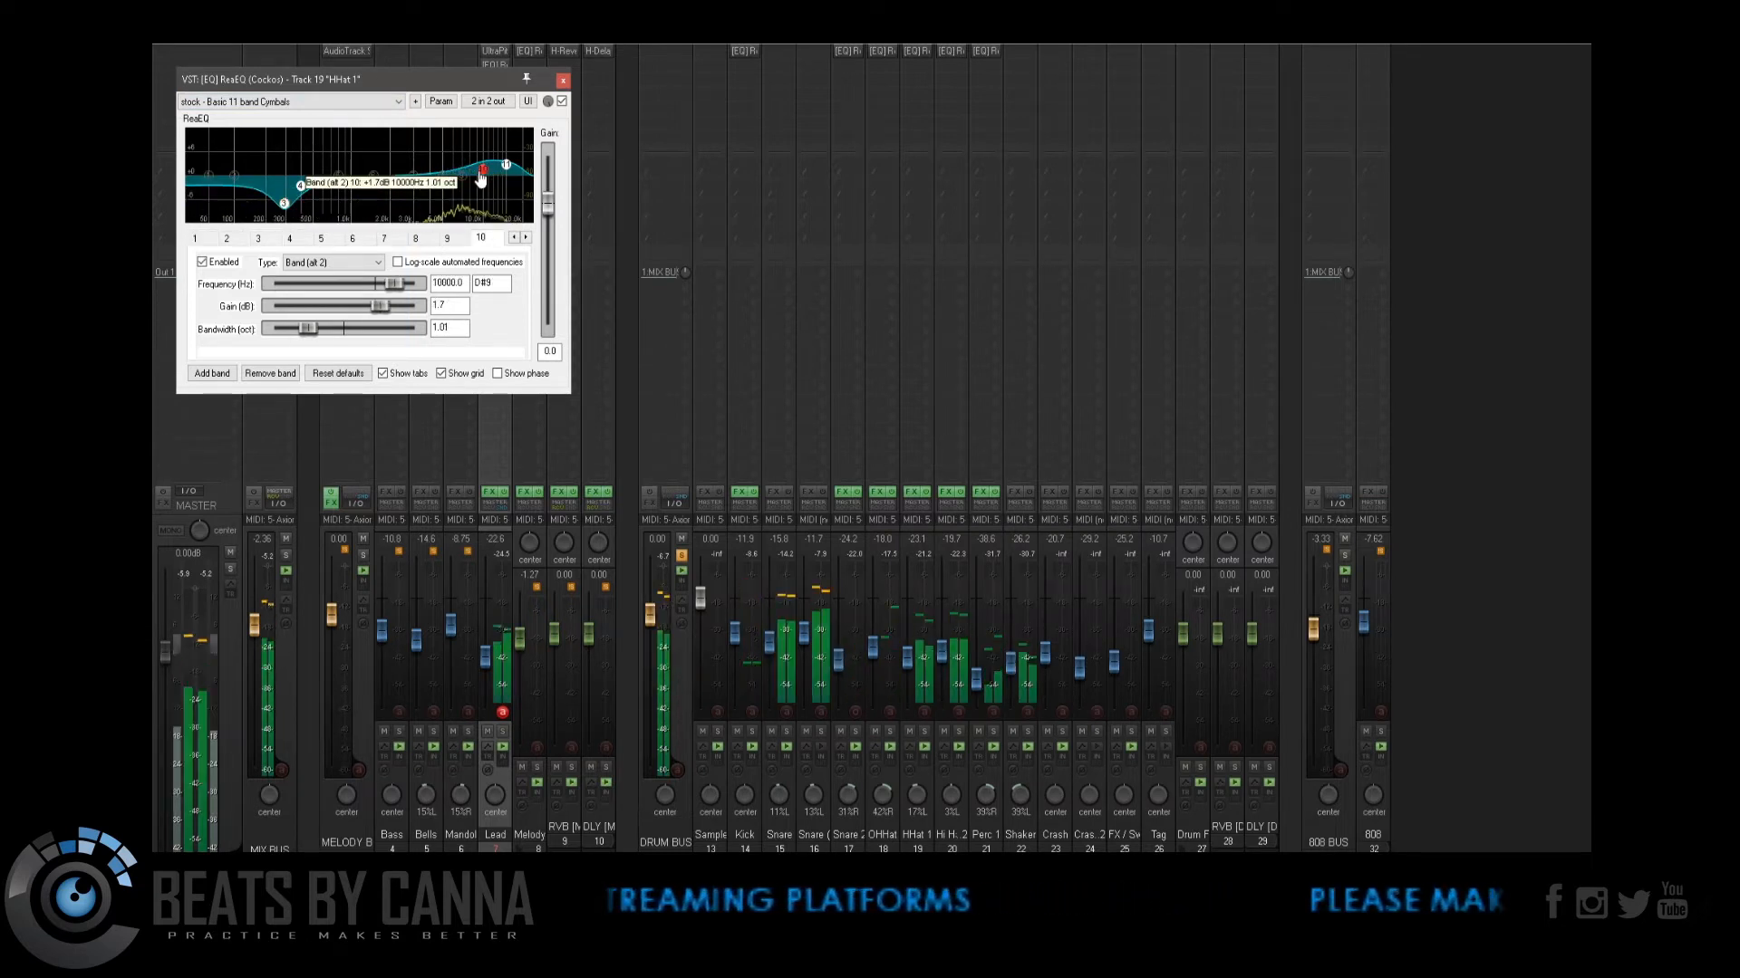
mouse_move(480, 180)
left_mouse_down()
mouse_move(455, 180)
mouse_move(489, 173)
left_mouse_up()
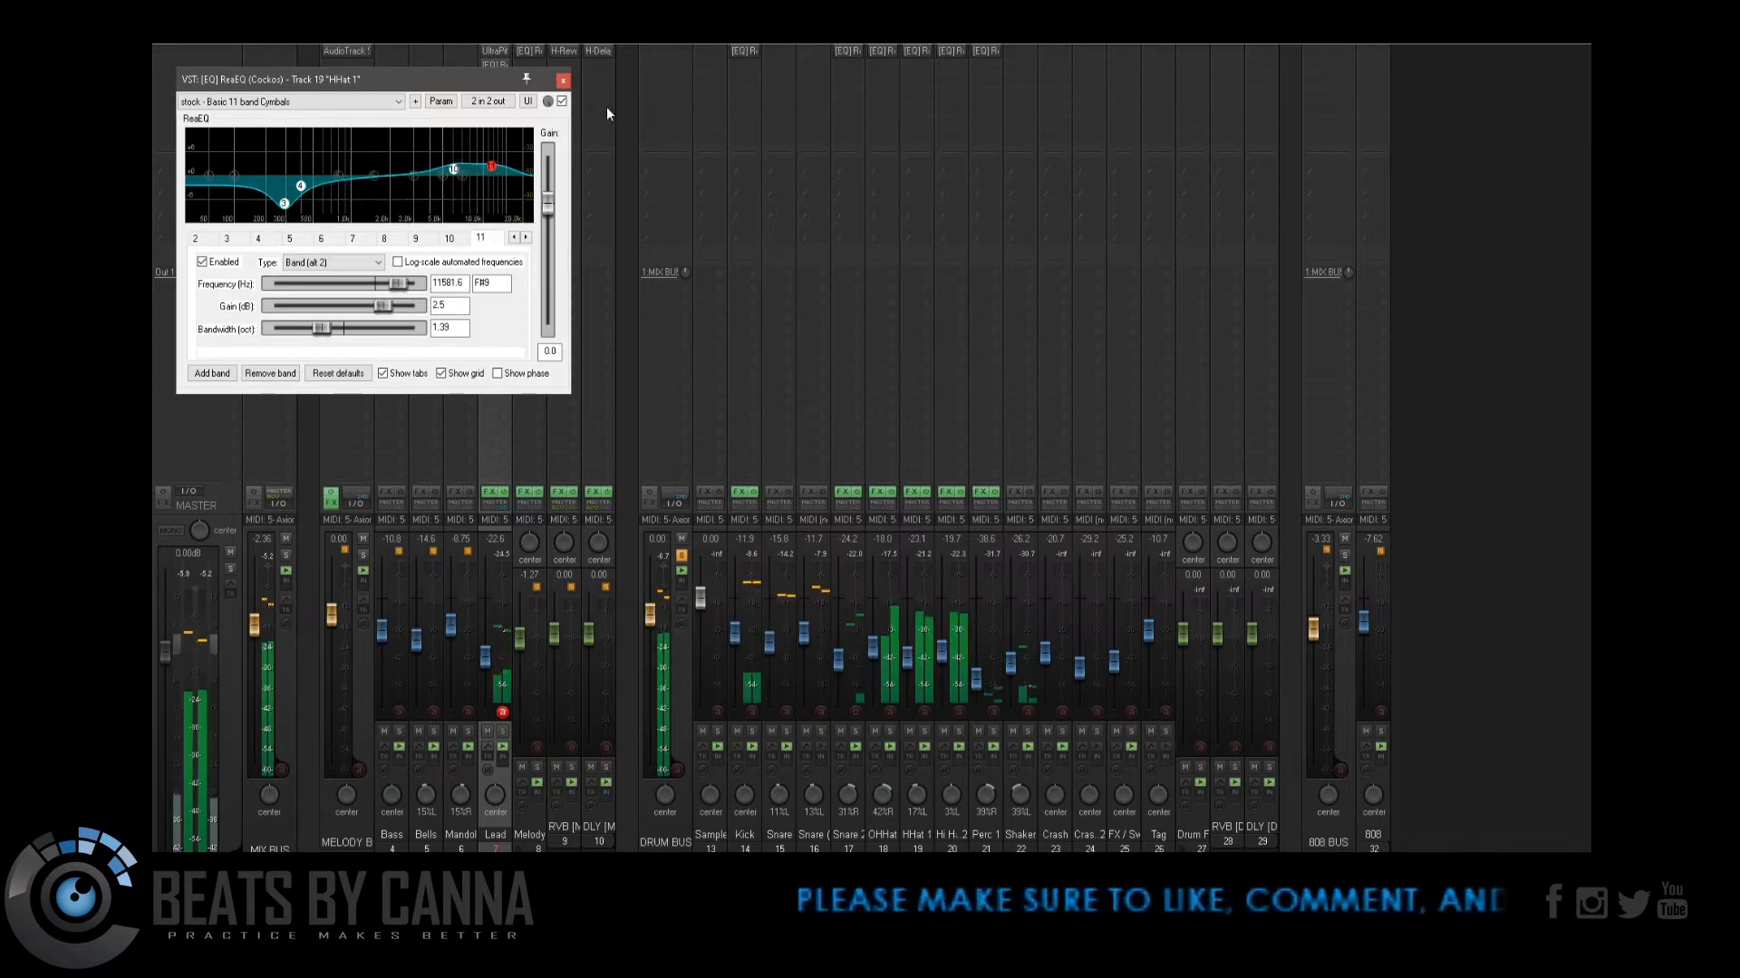
left_click(563, 81)
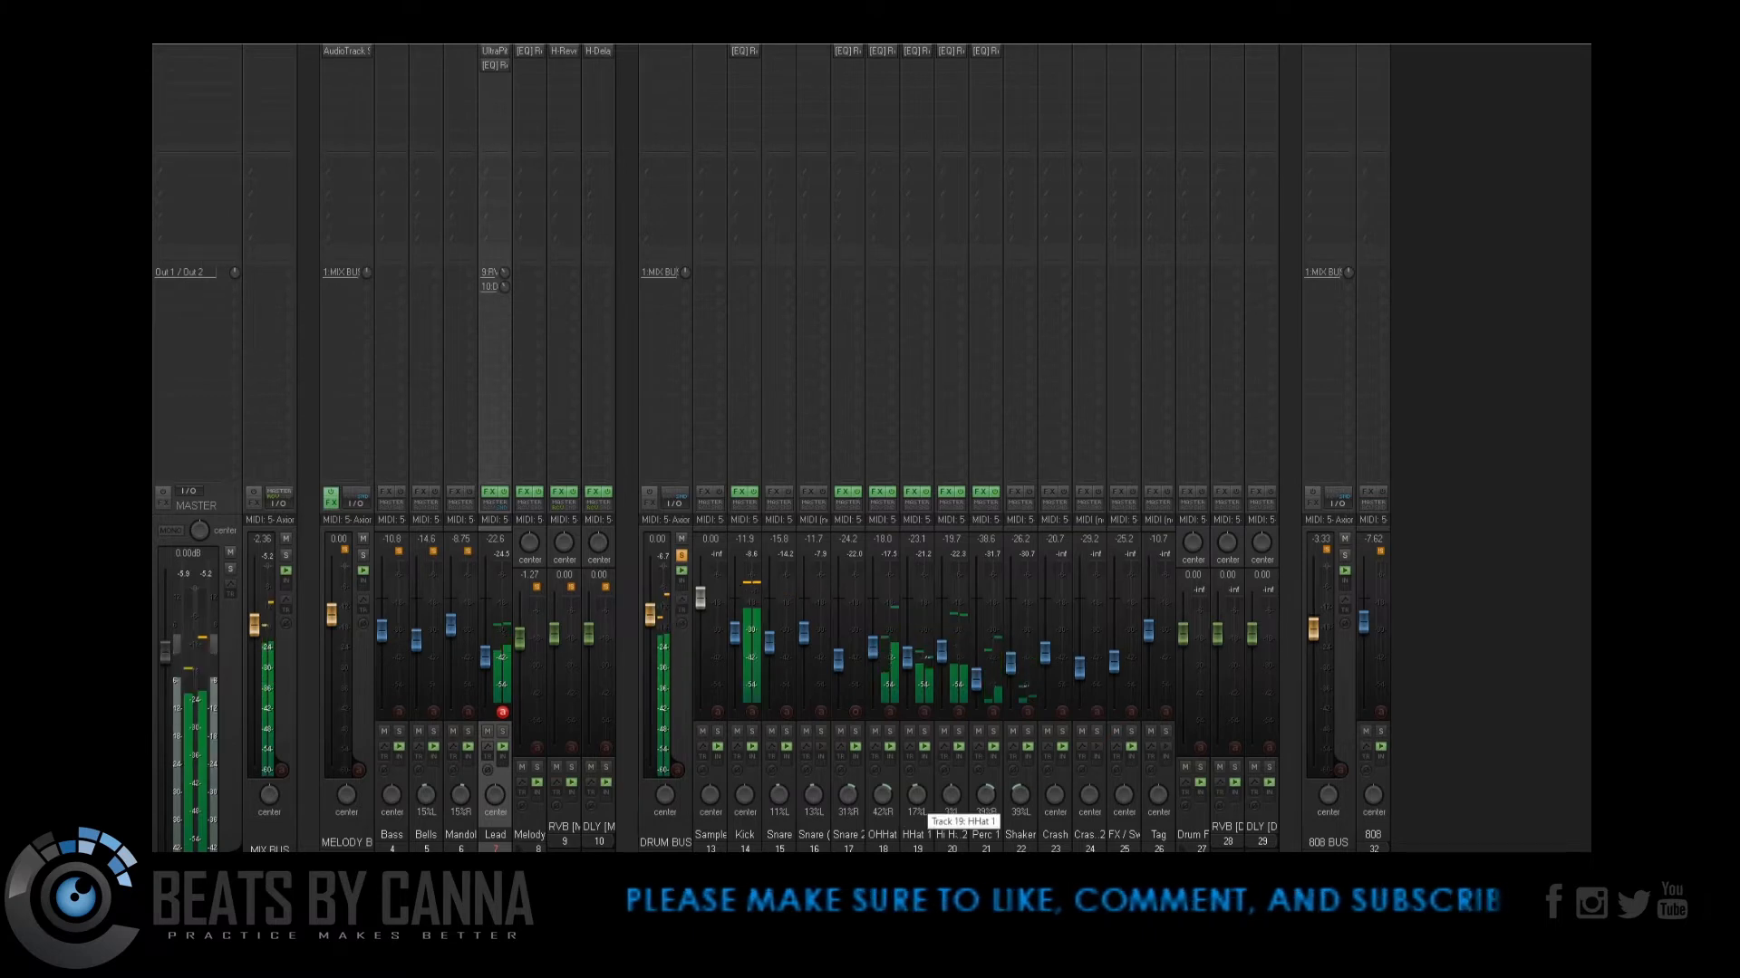
Step: Replace Hi Hat 2's ReaEQ with a copy of the one on HHat 1
left_click(946, 51)
left_click(563, 80)
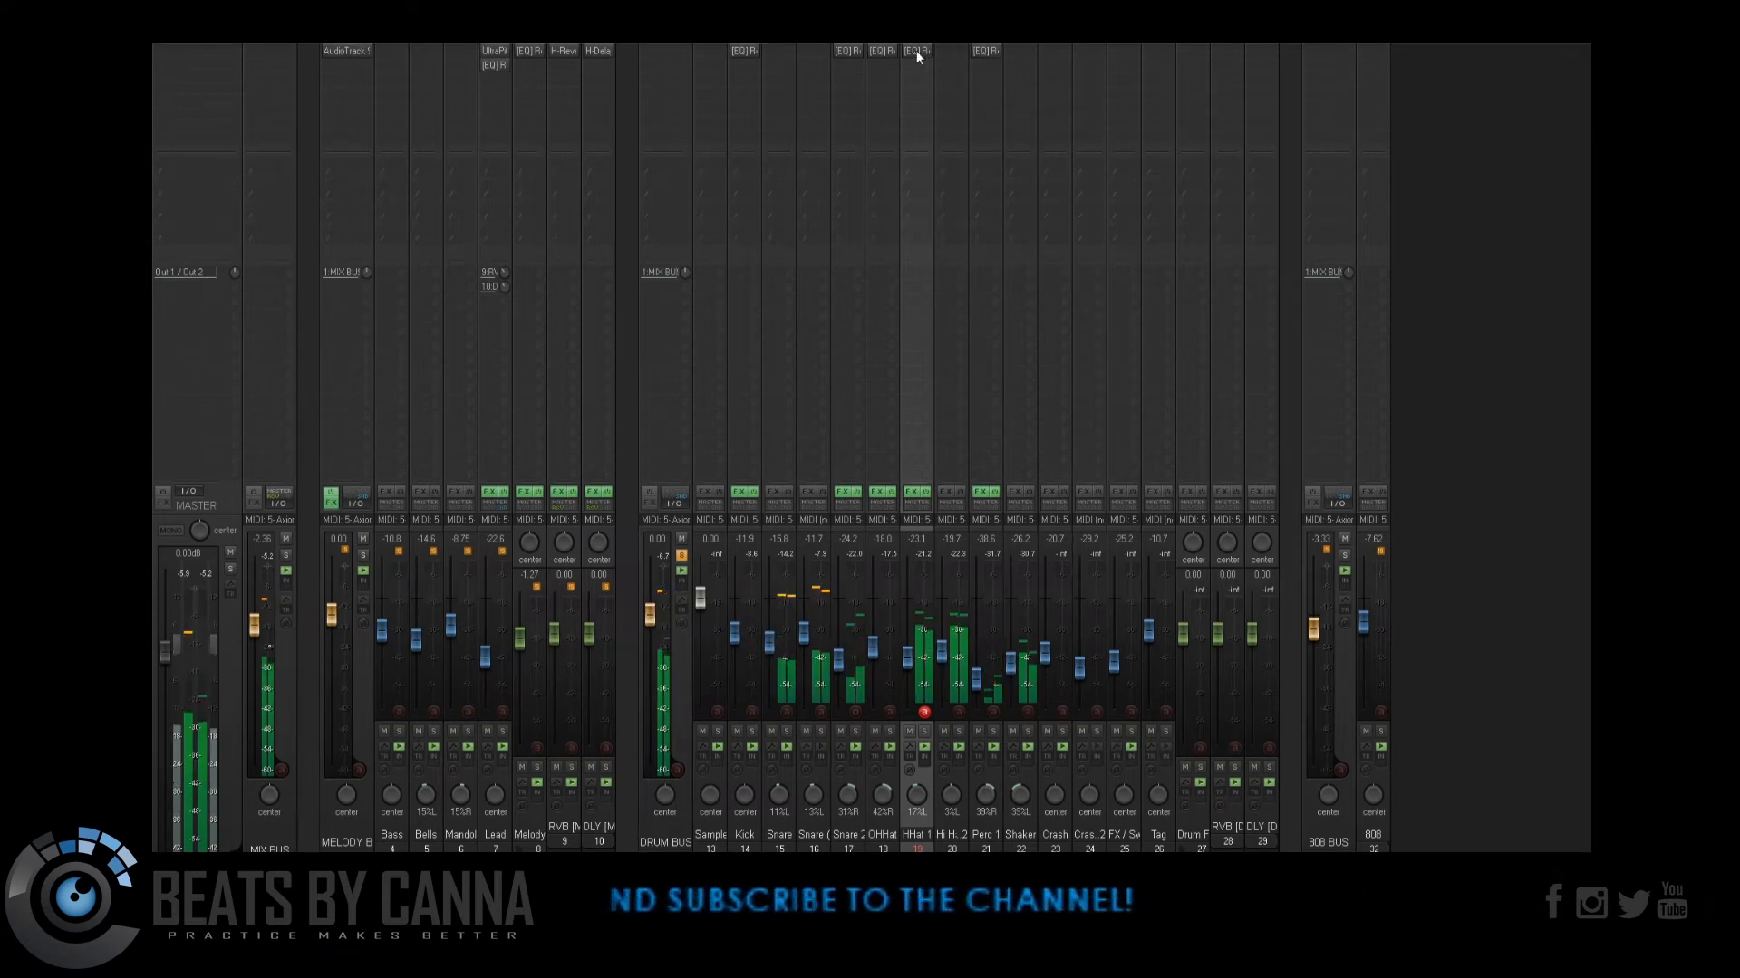
Step: Load the "stock - Basic 150 HPF" preset on Perc 1's ReaEQ, set the high-pass to 193.7 Hz, and close it
left_click(988, 52)
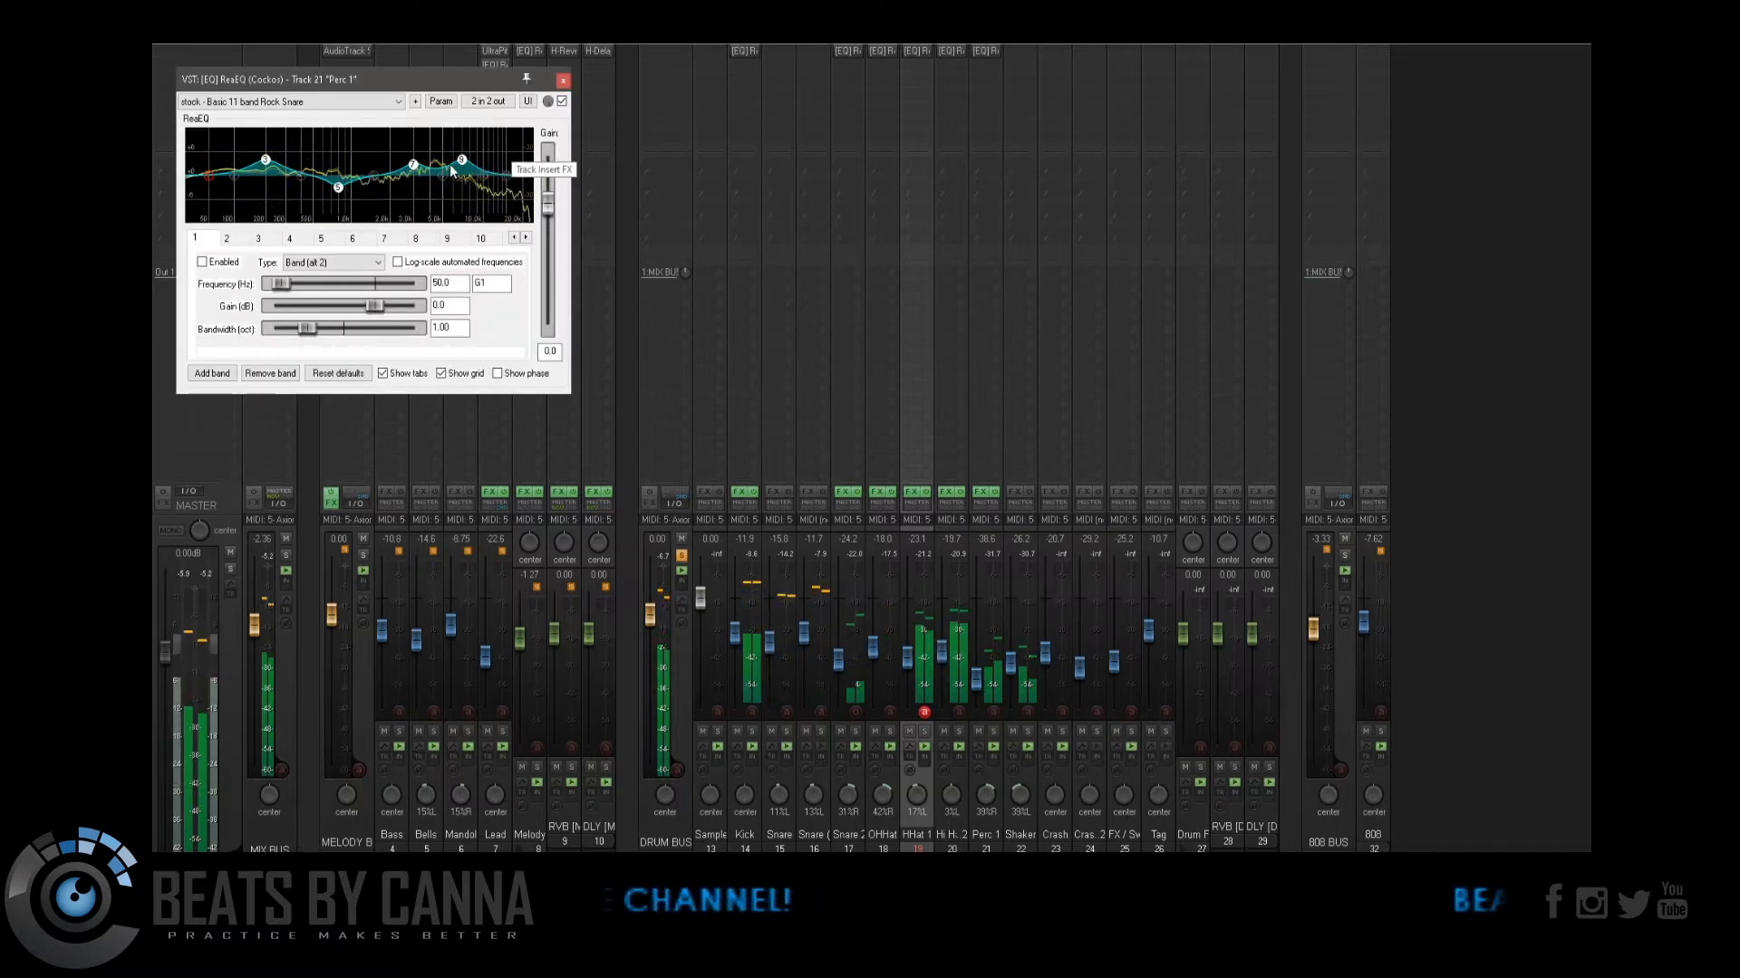
left_click(286, 101)
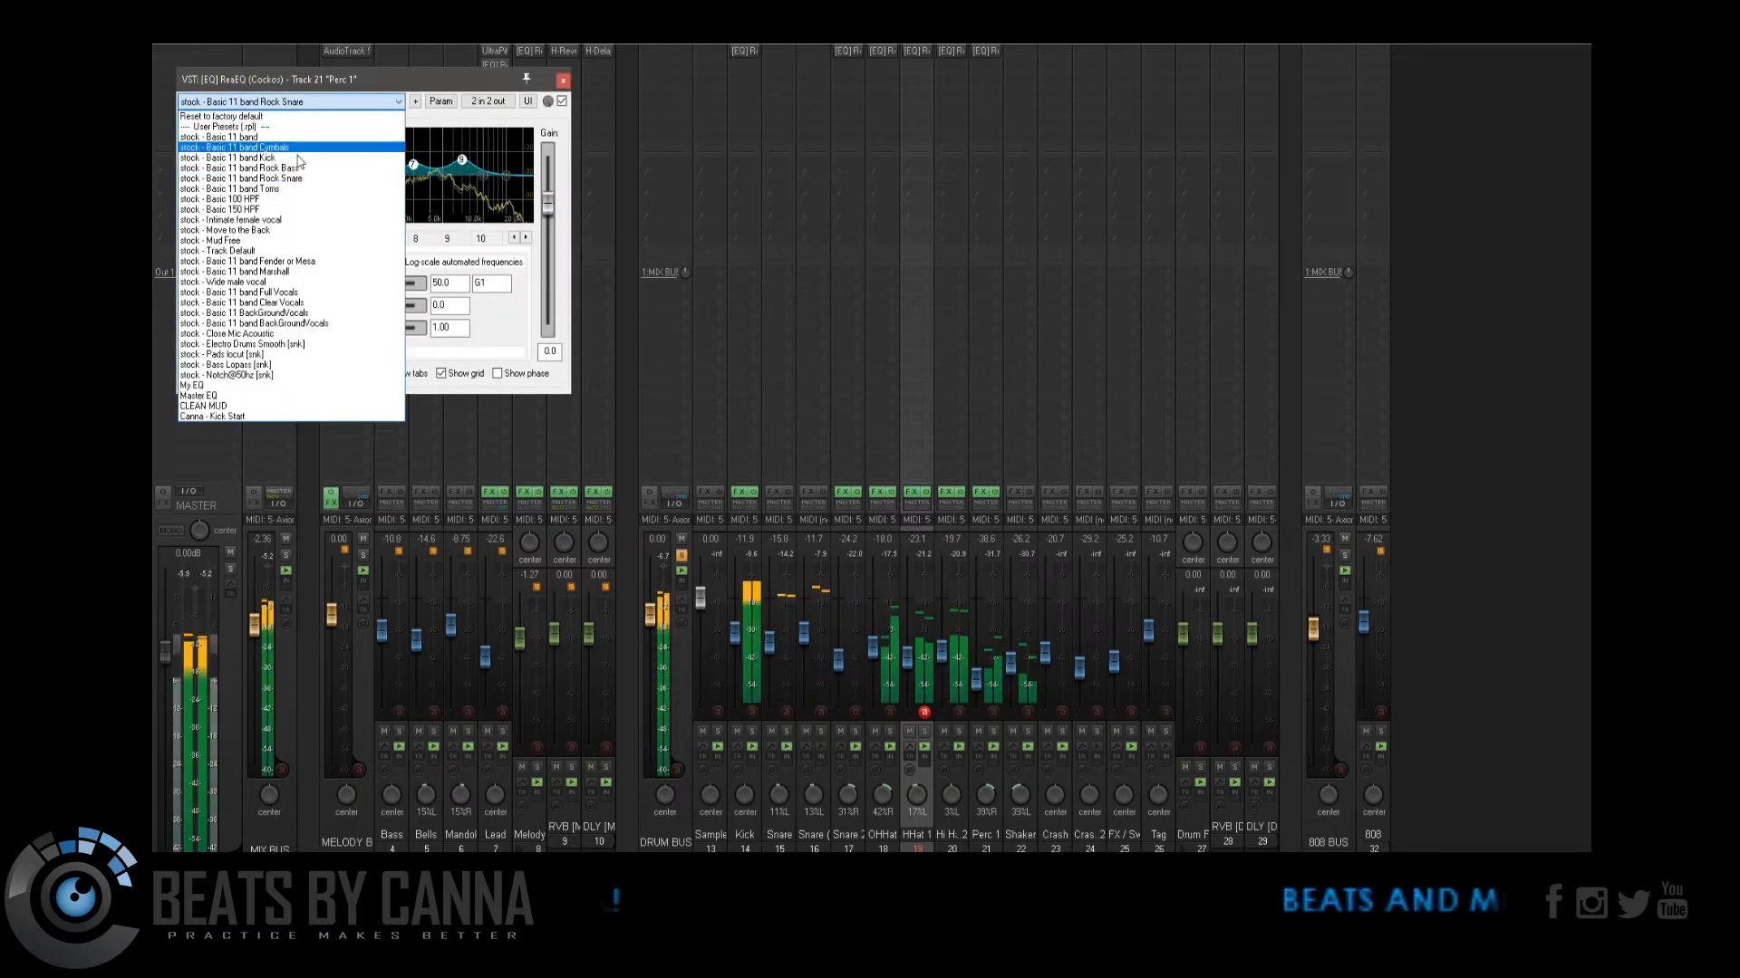
left_click(327, 210)
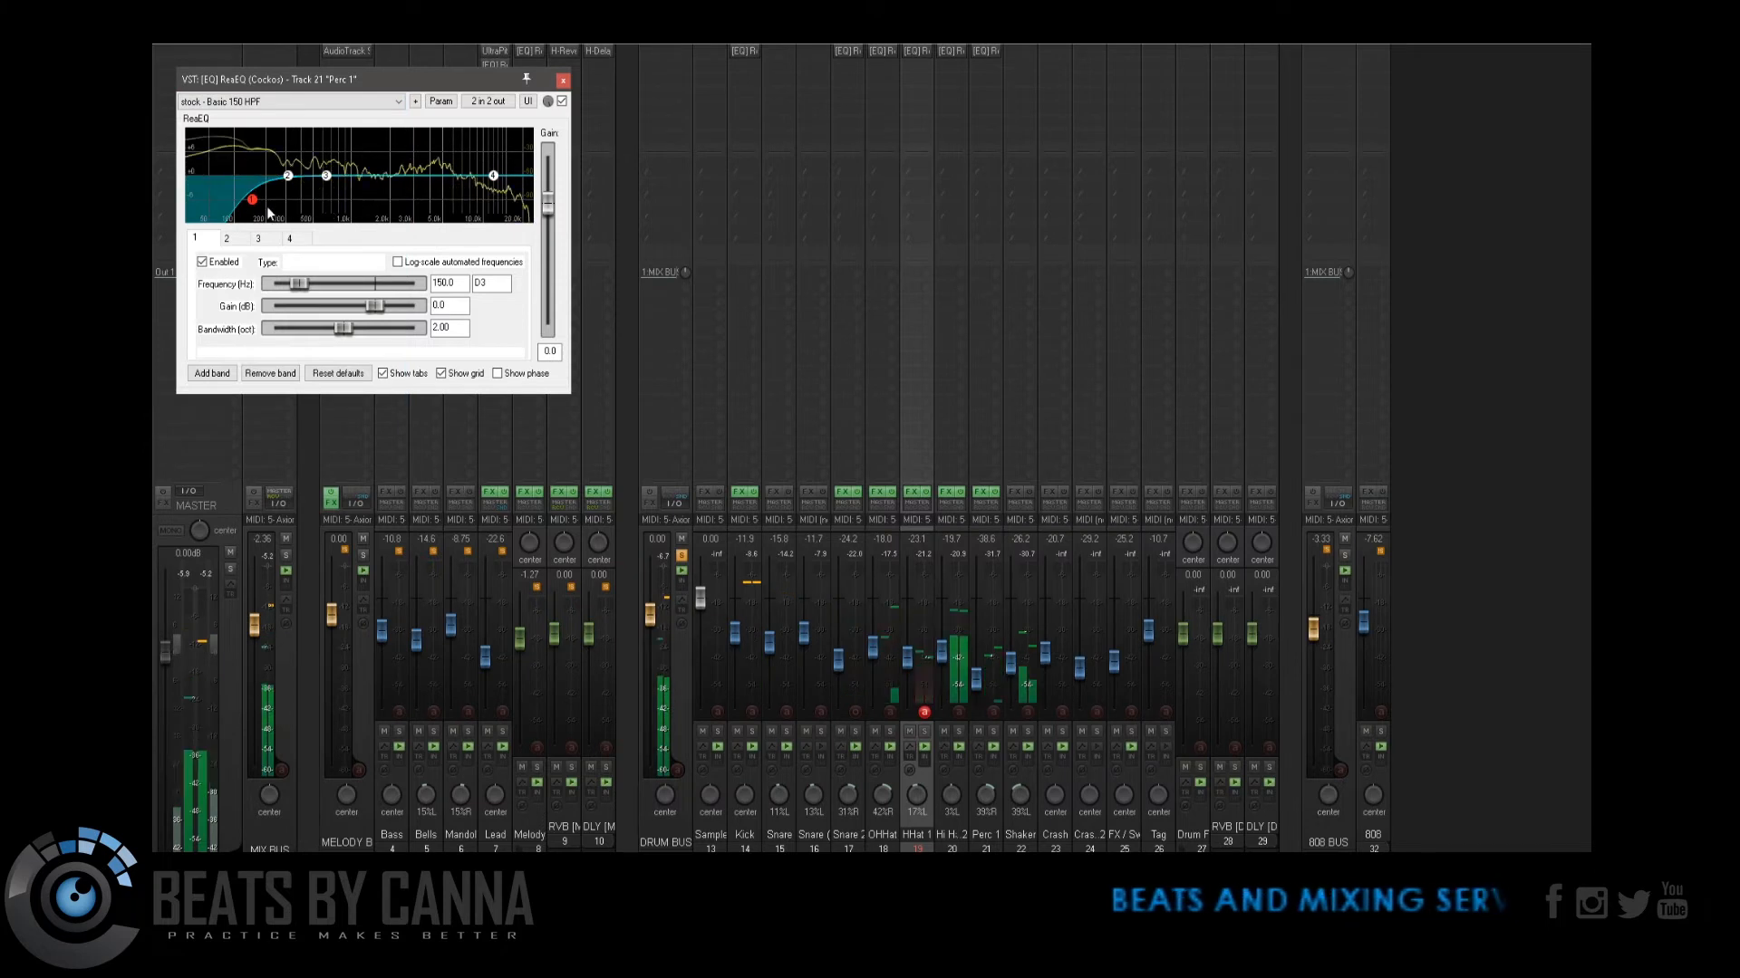
mouse_move(252, 200)
left_mouse_down()
mouse_move(282, 217)
mouse_move(264, 231)
left_mouse_up()
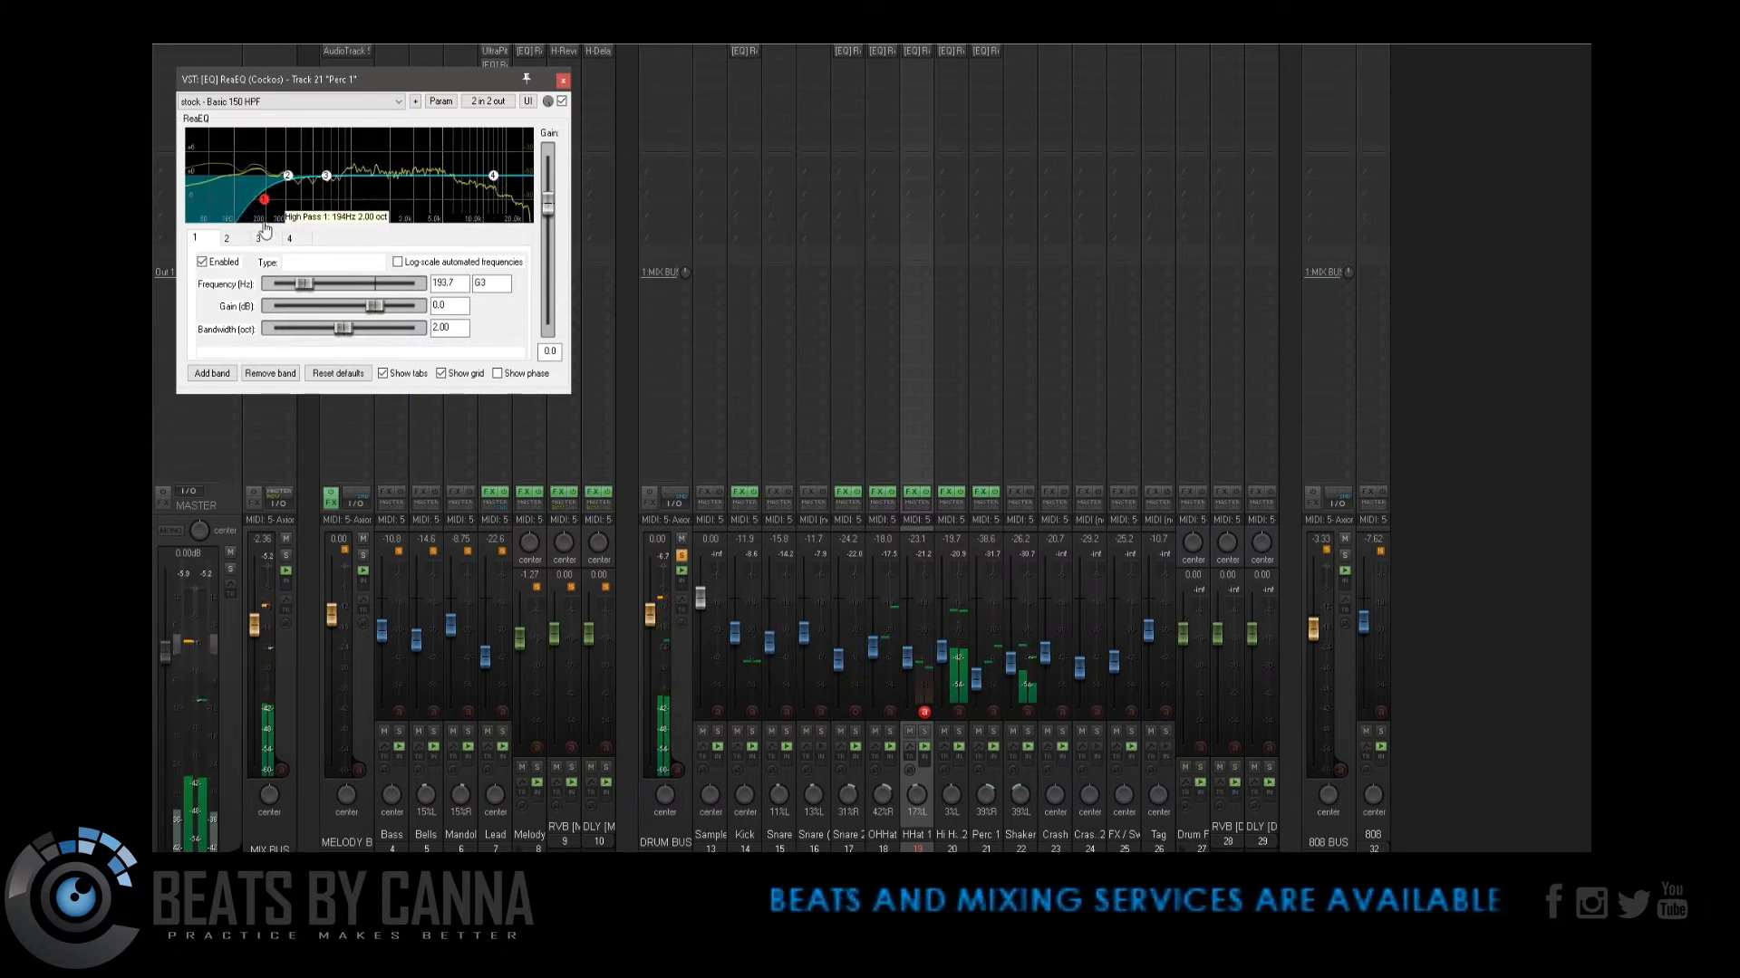
left_click(562, 84)
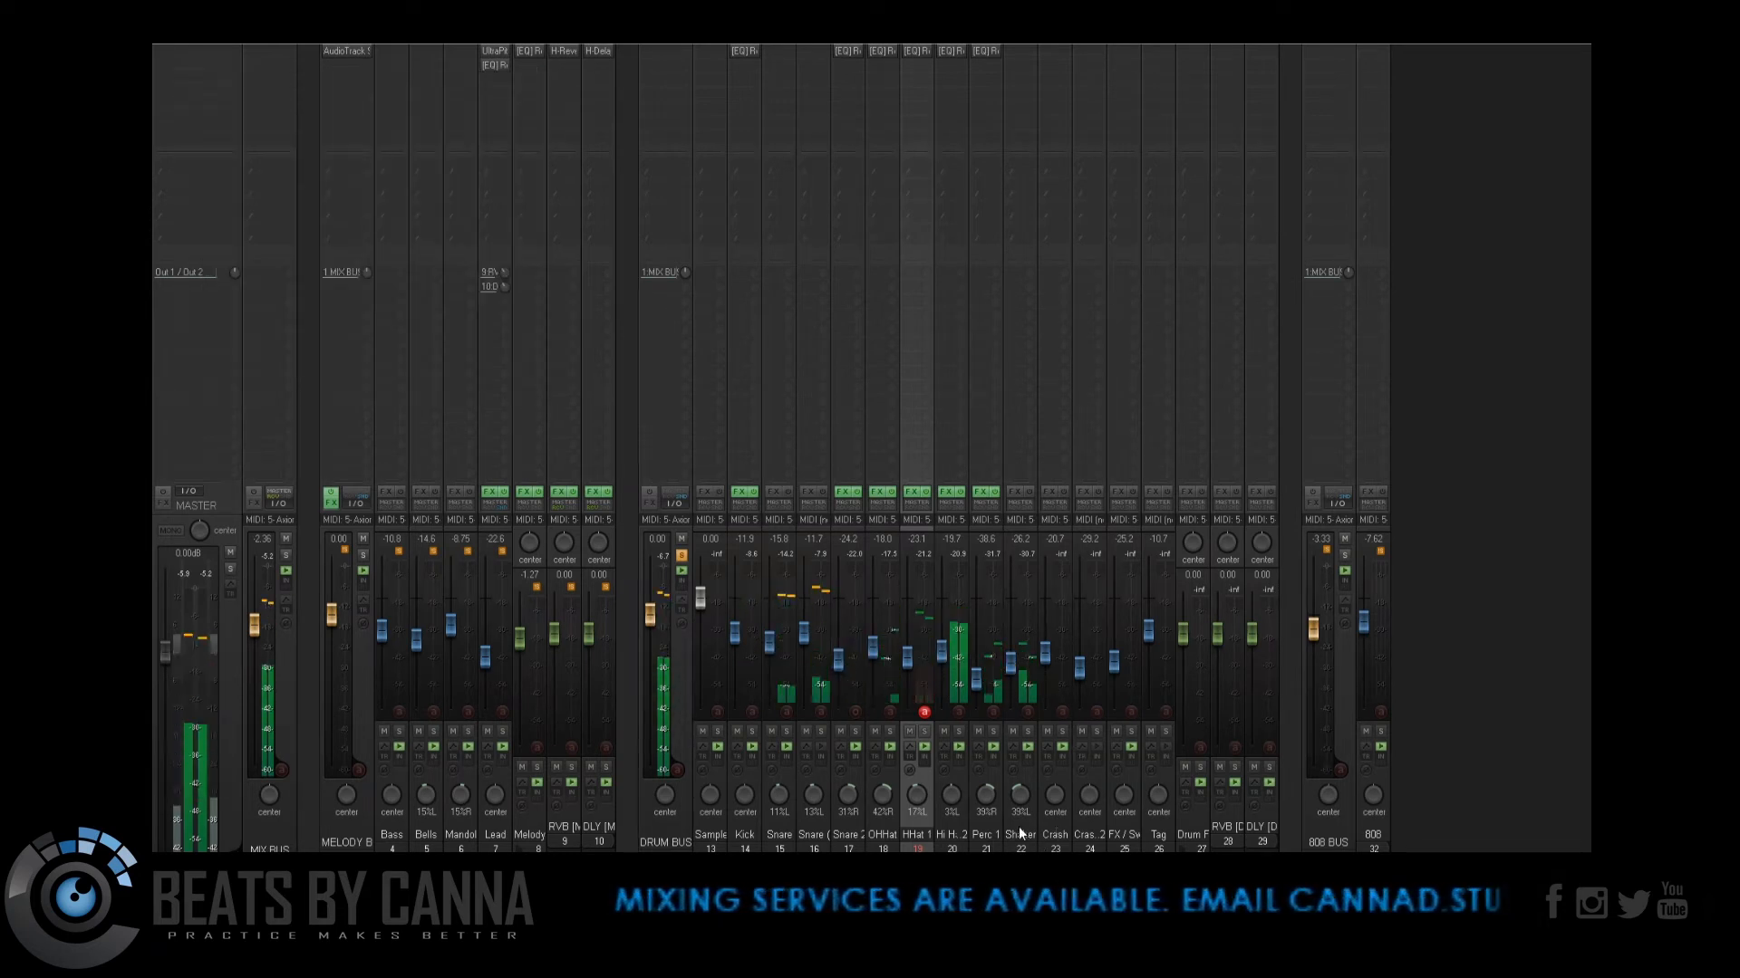
Step: Copy Perc 1's ReaEQ to Shaker Perc, and HHat 1's ReaEQ to Crash and Crash 2
left_click(996, 817)
left_click_drag(991, 49, 1021, 56)
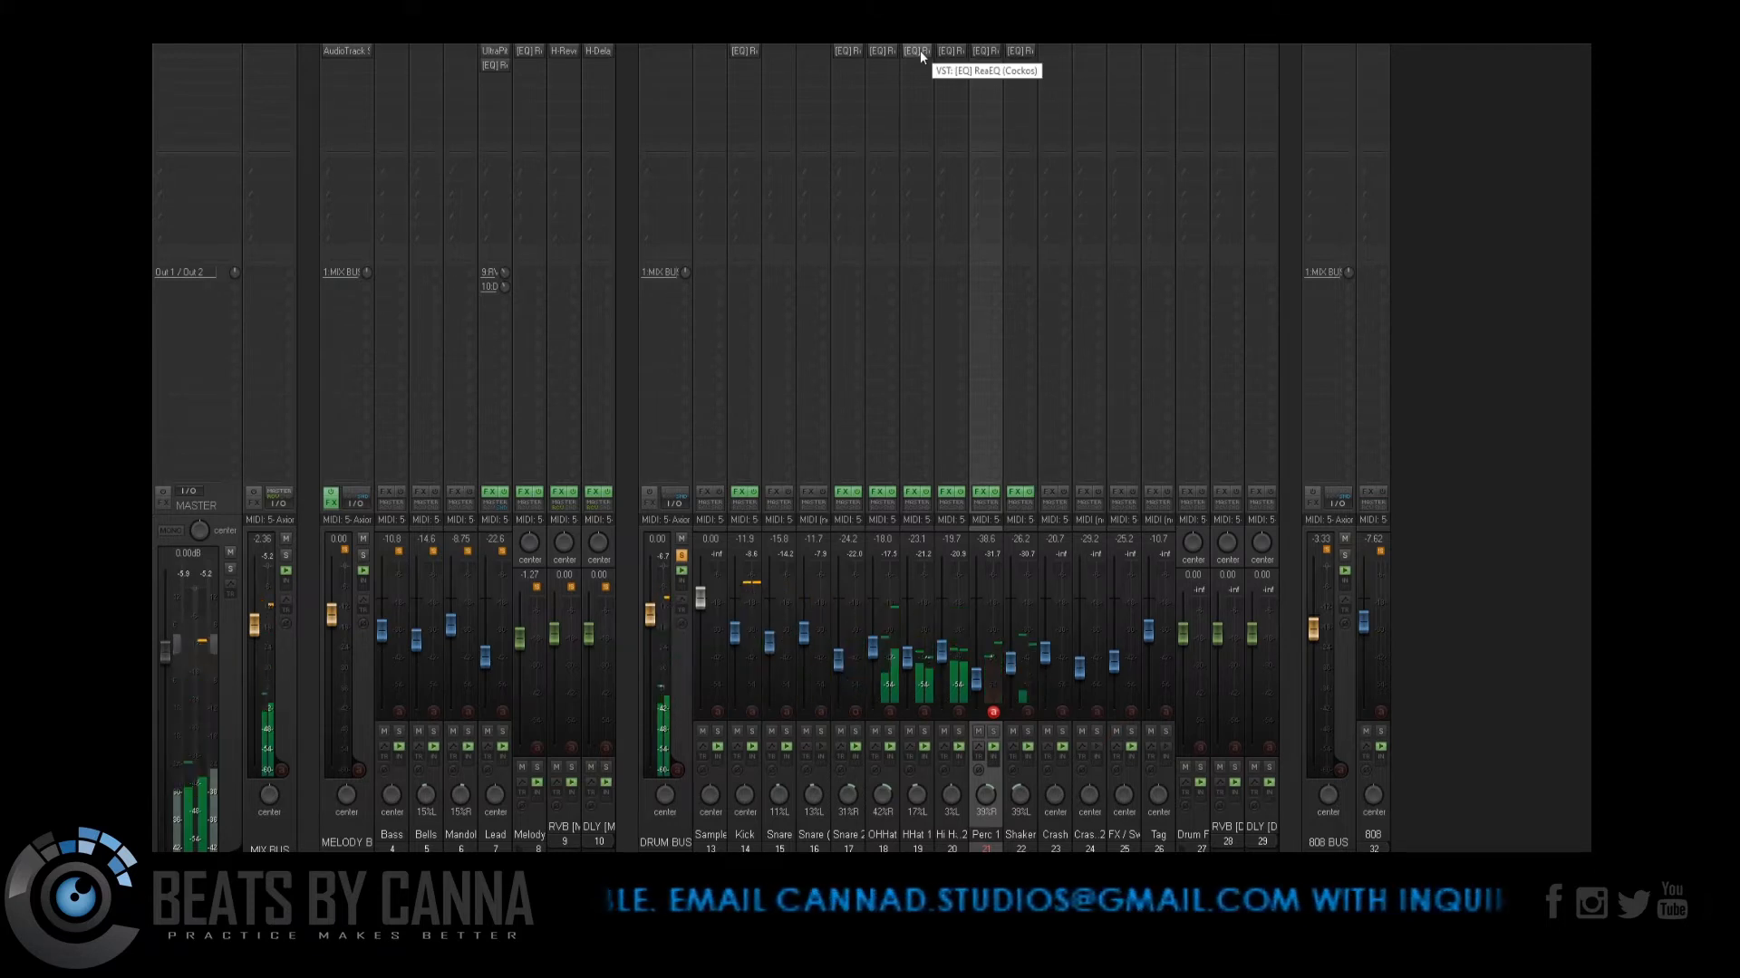
left_click_drag(920, 52, 1089, 54)
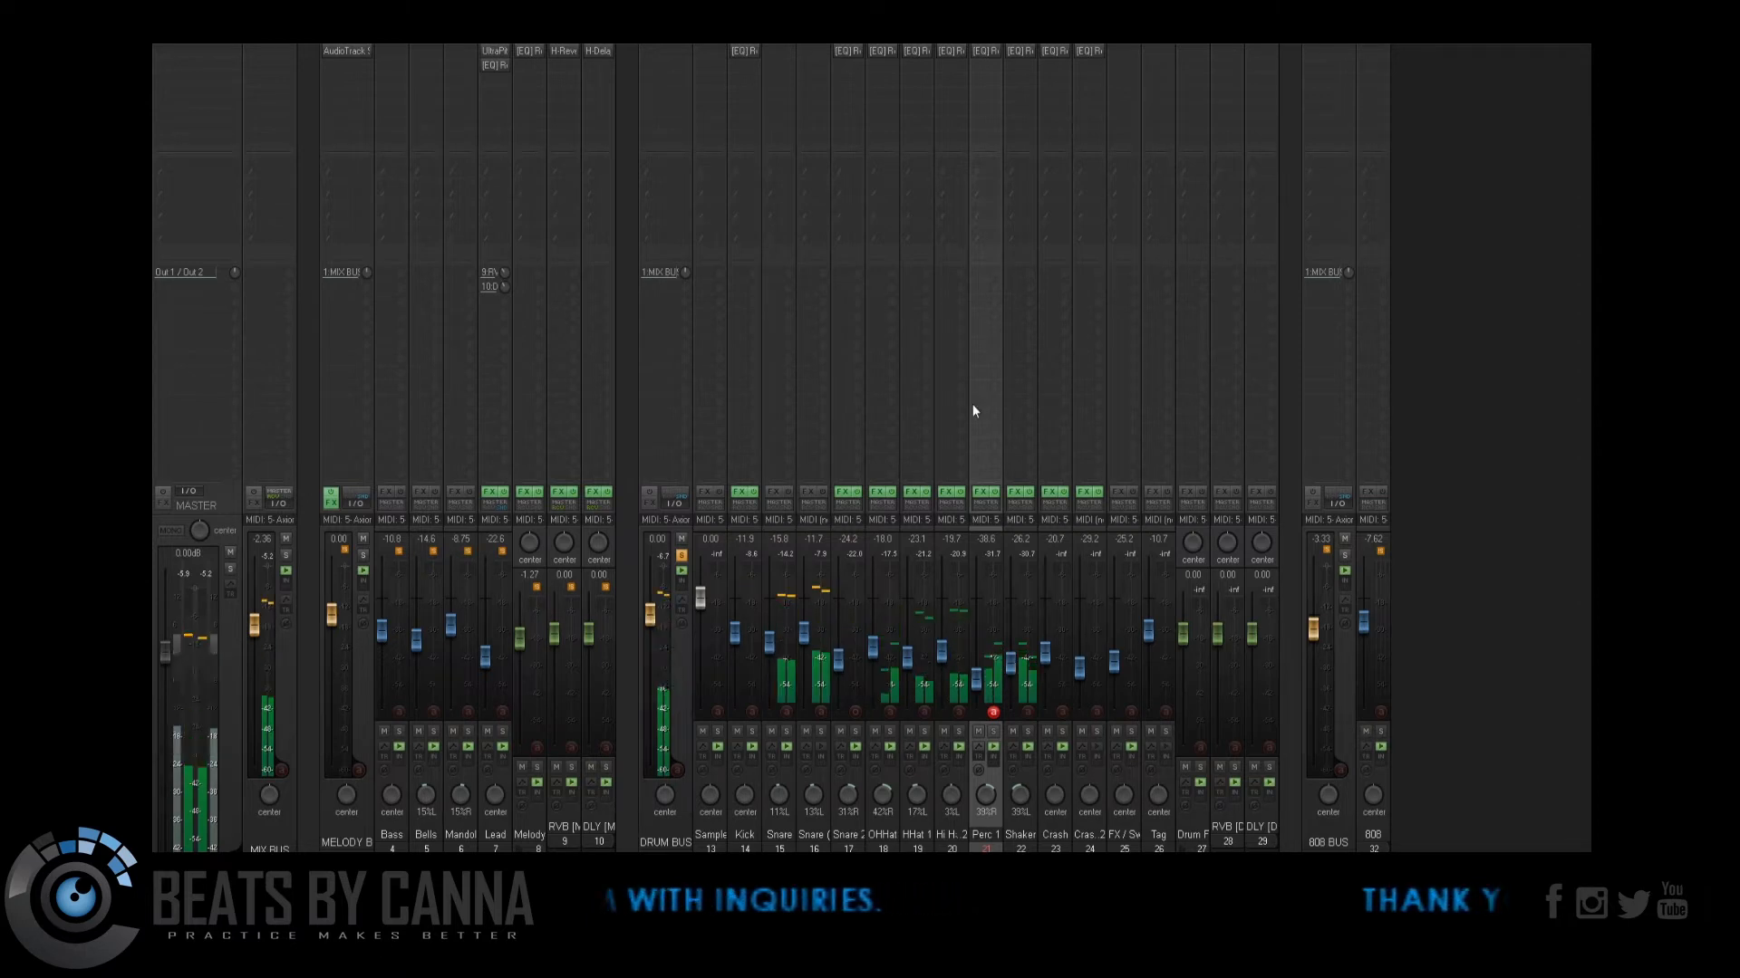
Step: Loop the arrangement from 23.3.00 to 28.1.00, play it to audition the crash tracks, and stop playback
key("ctrl+m")
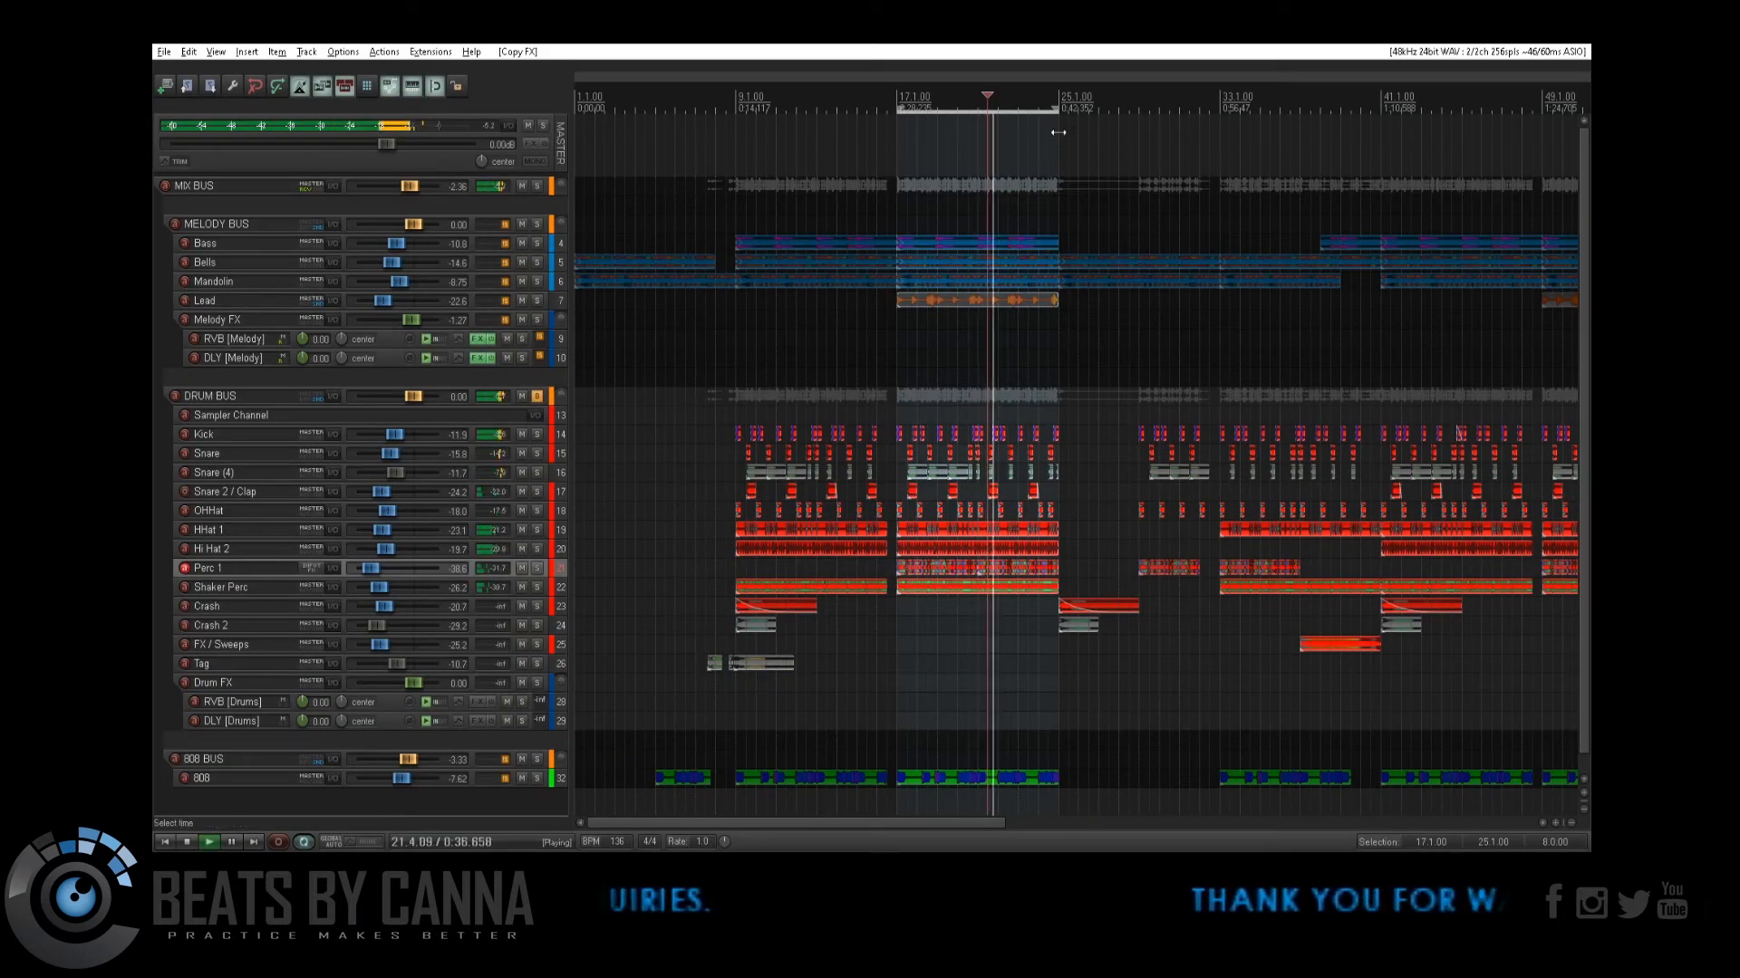
left_click_drag(1030, 105, 1118, 116)
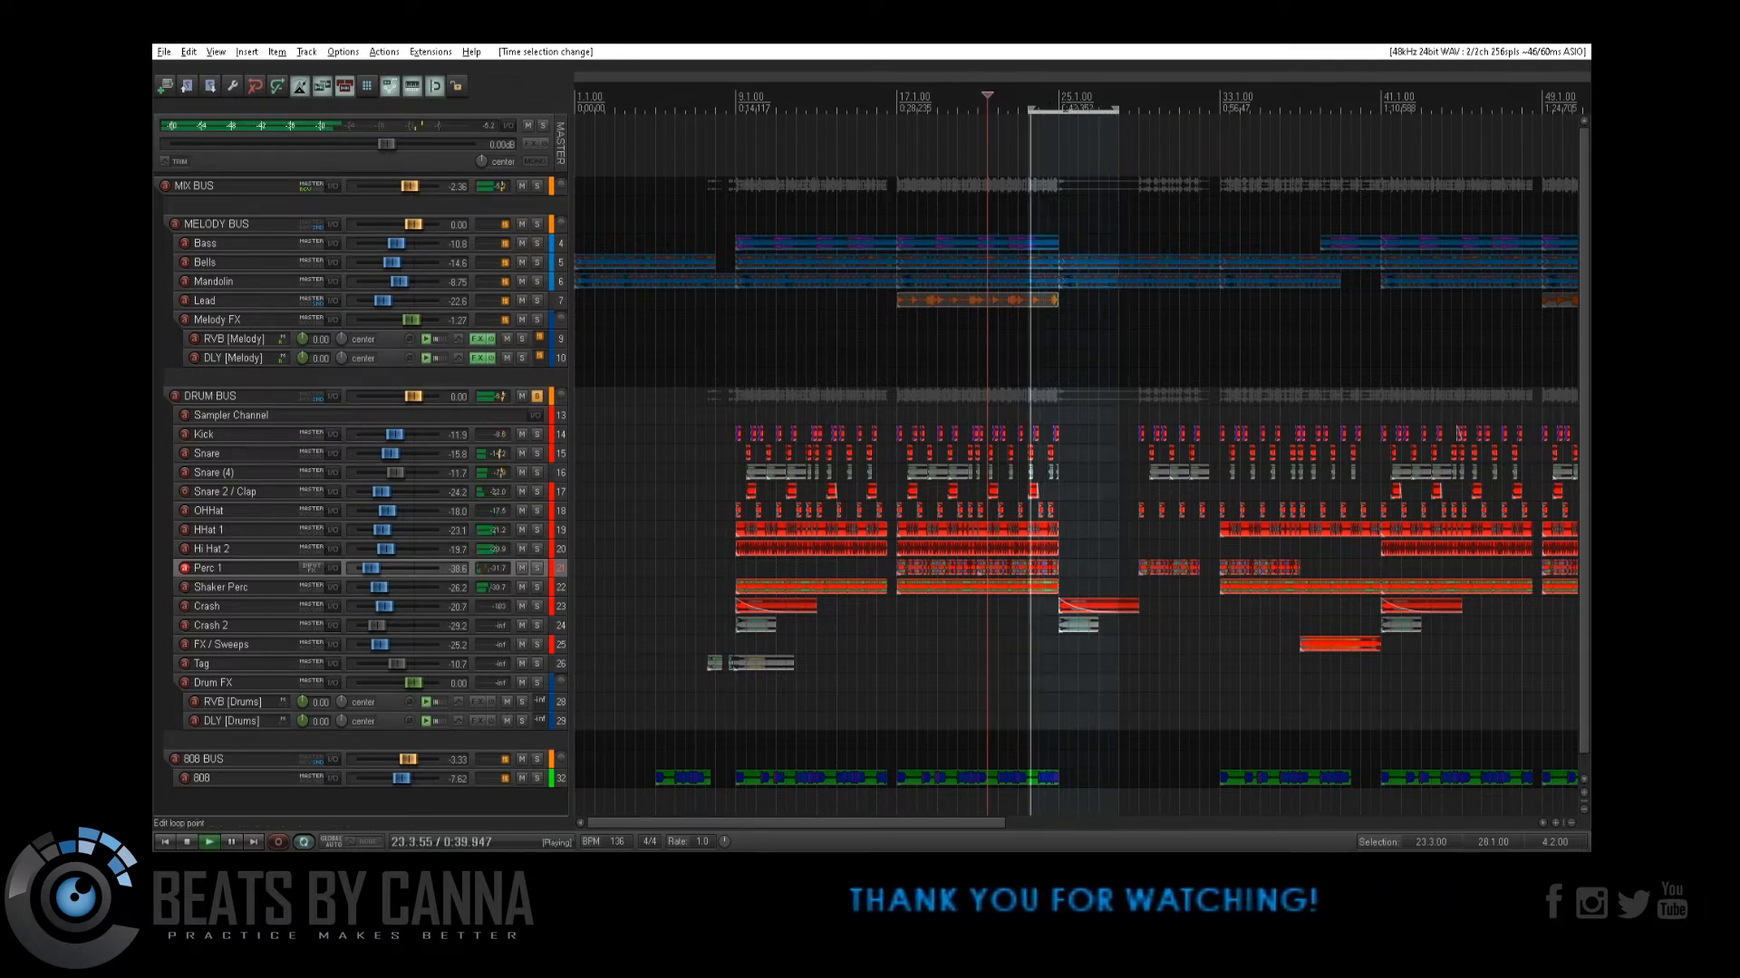
left_click(1048, 98)
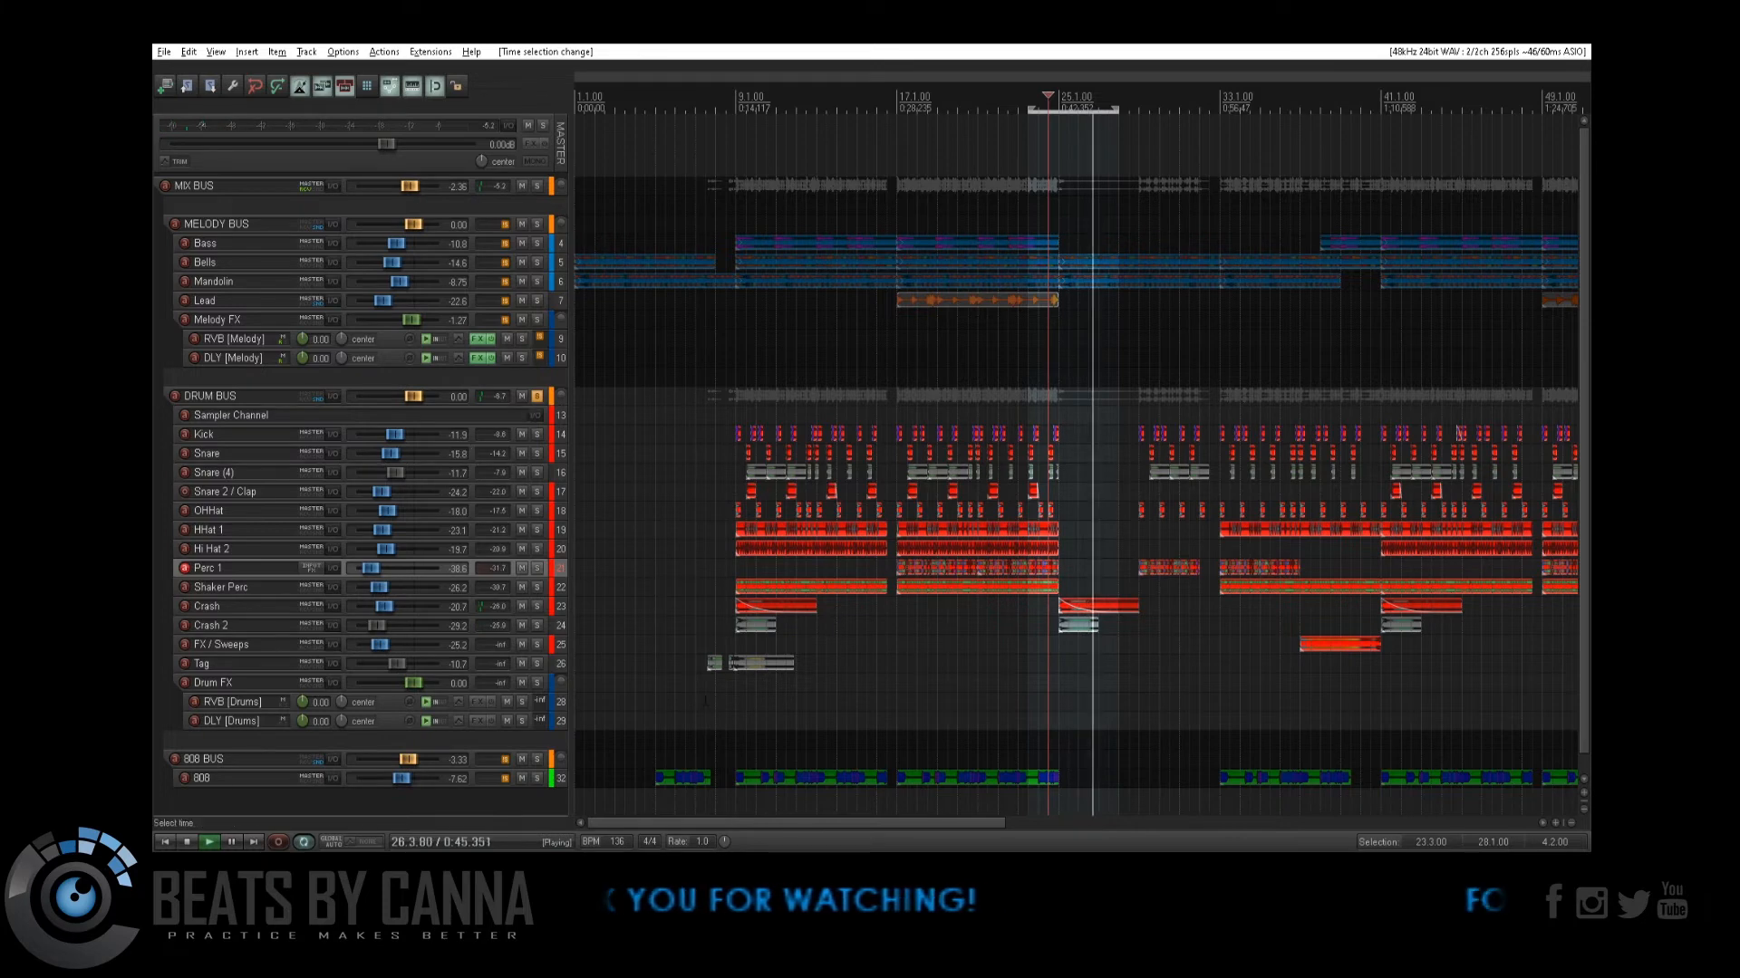
left_click(188, 844)
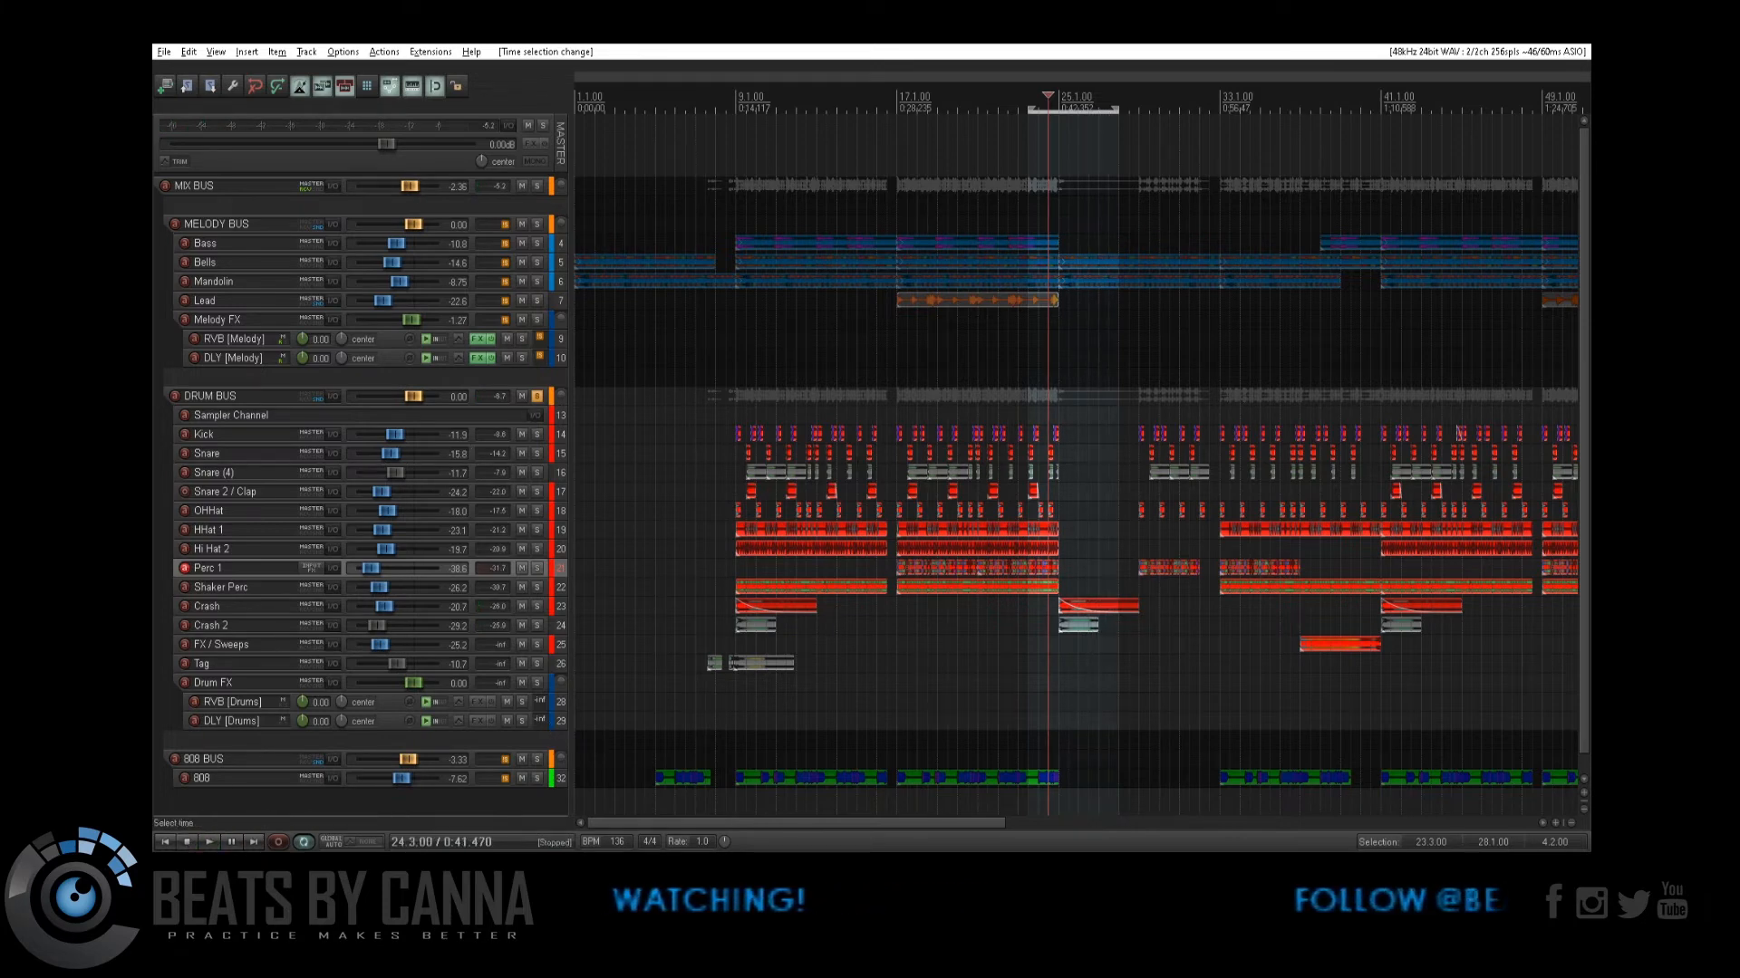
Step: Set the time selection from about bar 17 to bar 25, return to the mixer, and play the full mix
double_click(883, 90)
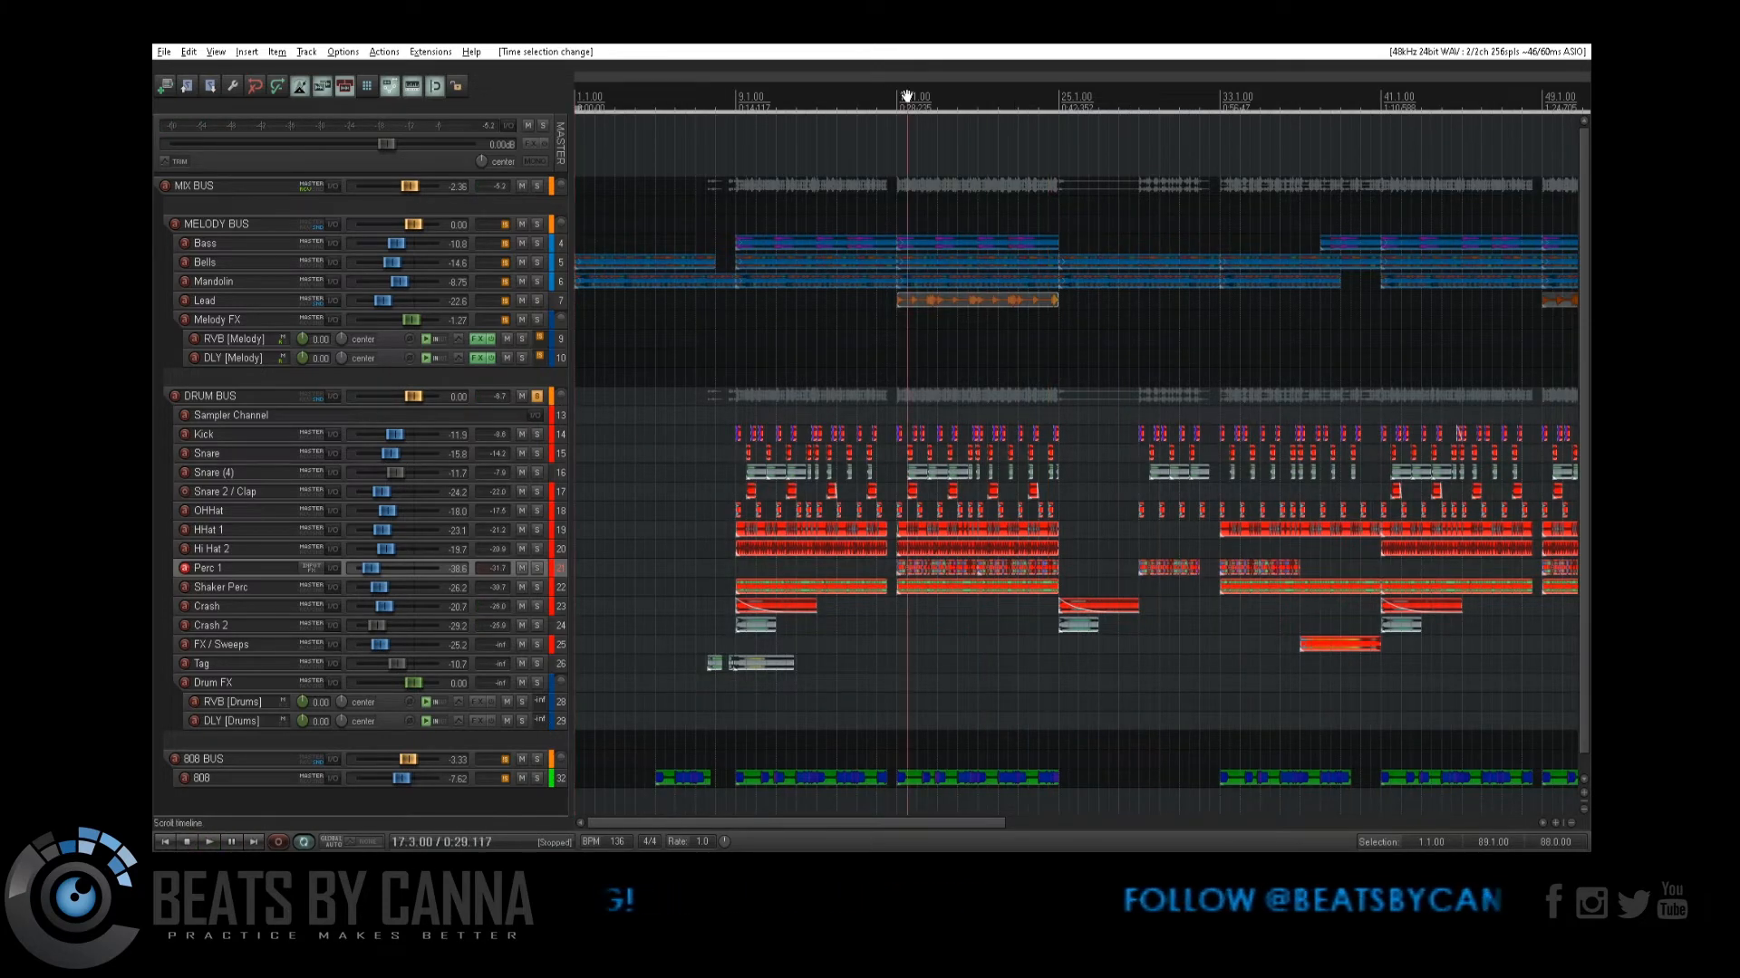
left_click_drag(897, 107, 1062, 125)
key("ctrl+m")
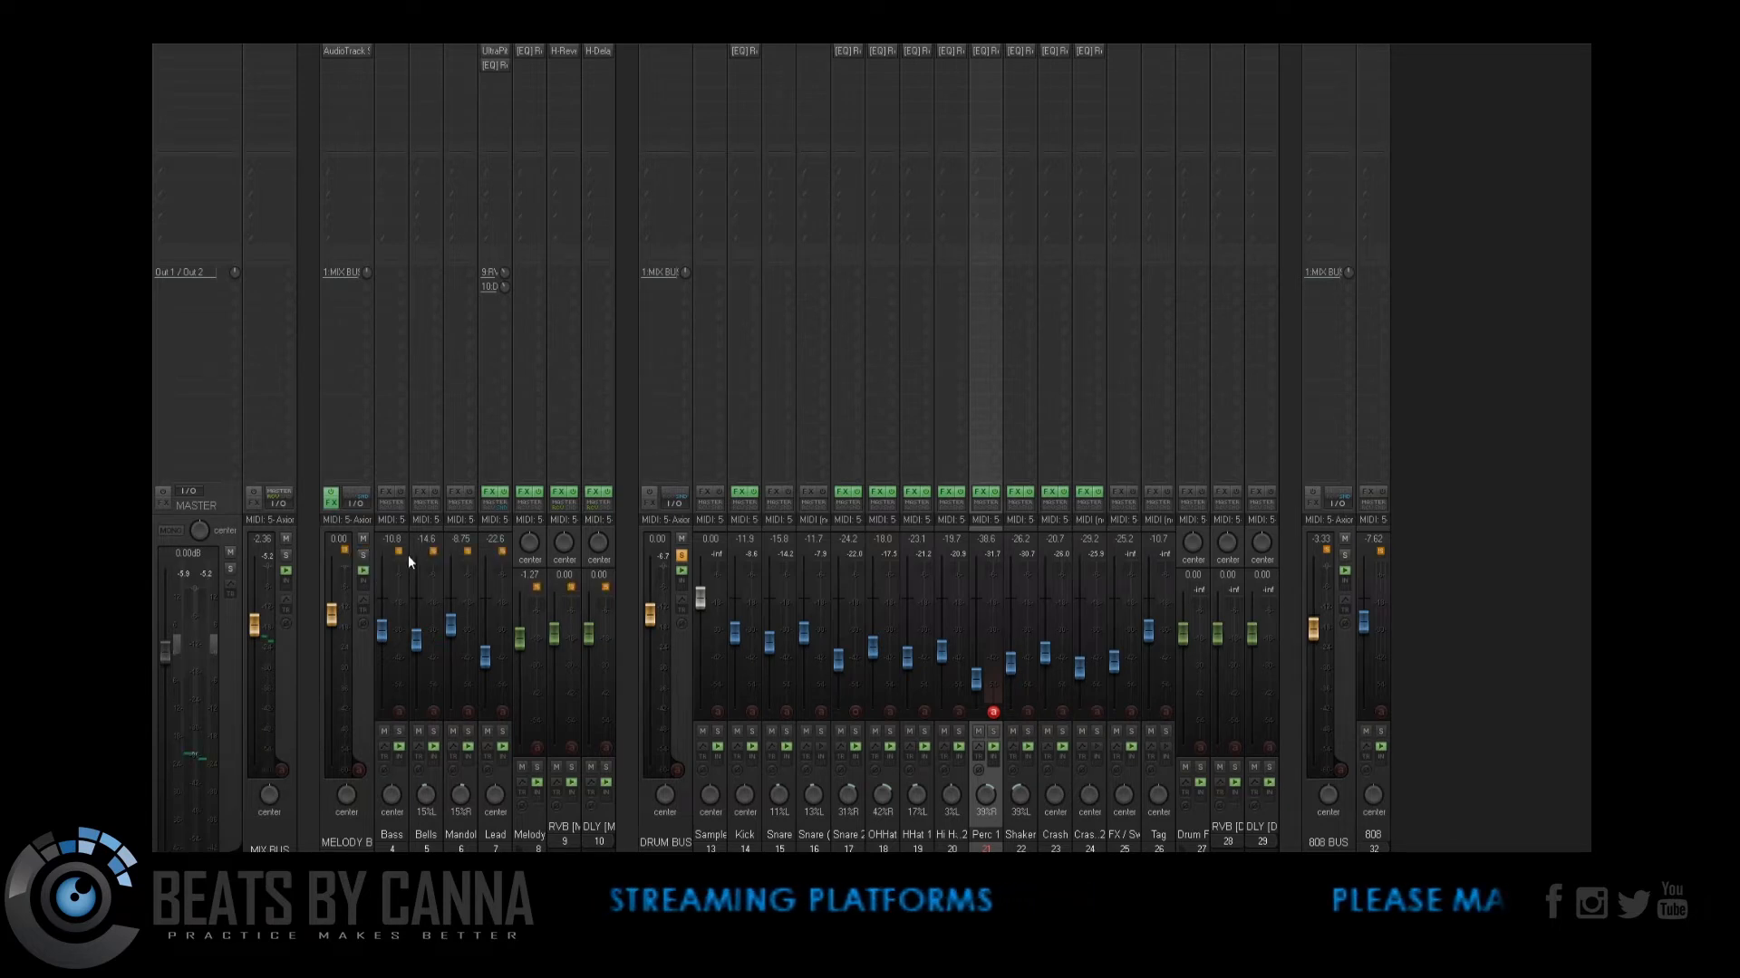
key("space")
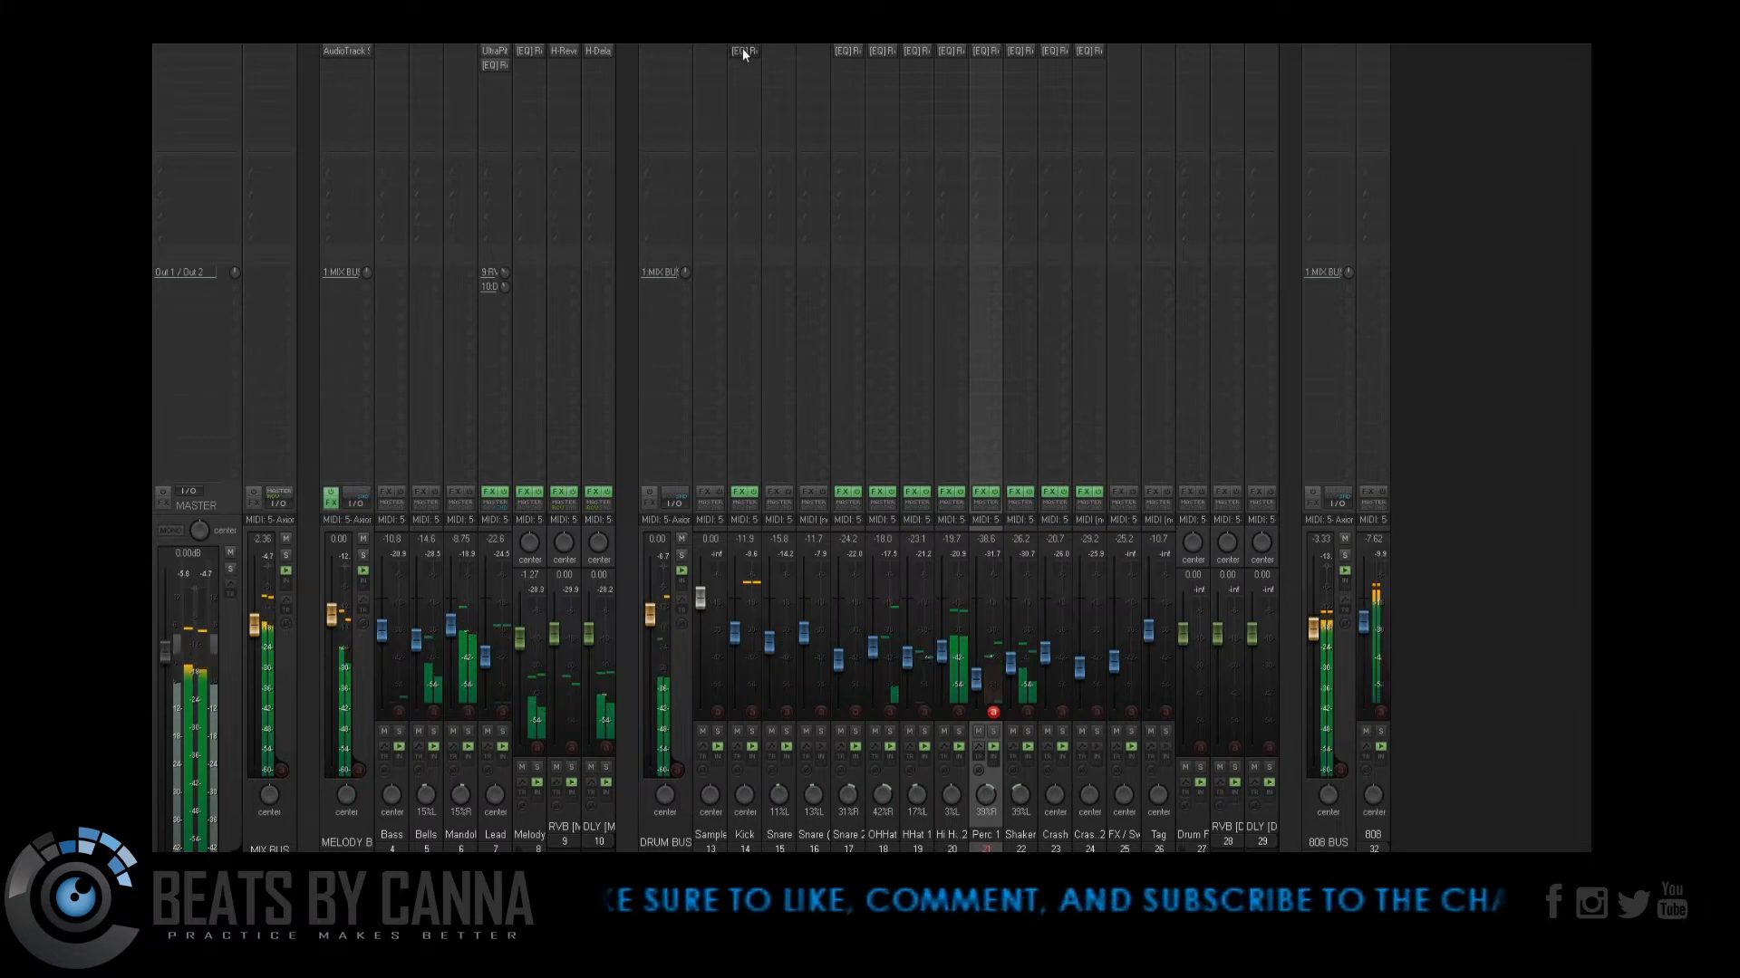
Step: Copy the Kick's ReaEQ to the 808 track and load the "stock - Bass Lopass [snk]" preset on the copy
left_click_drag(742, 52, 1366, 51)
left_click(1367, 51)
left_click(356, 107)
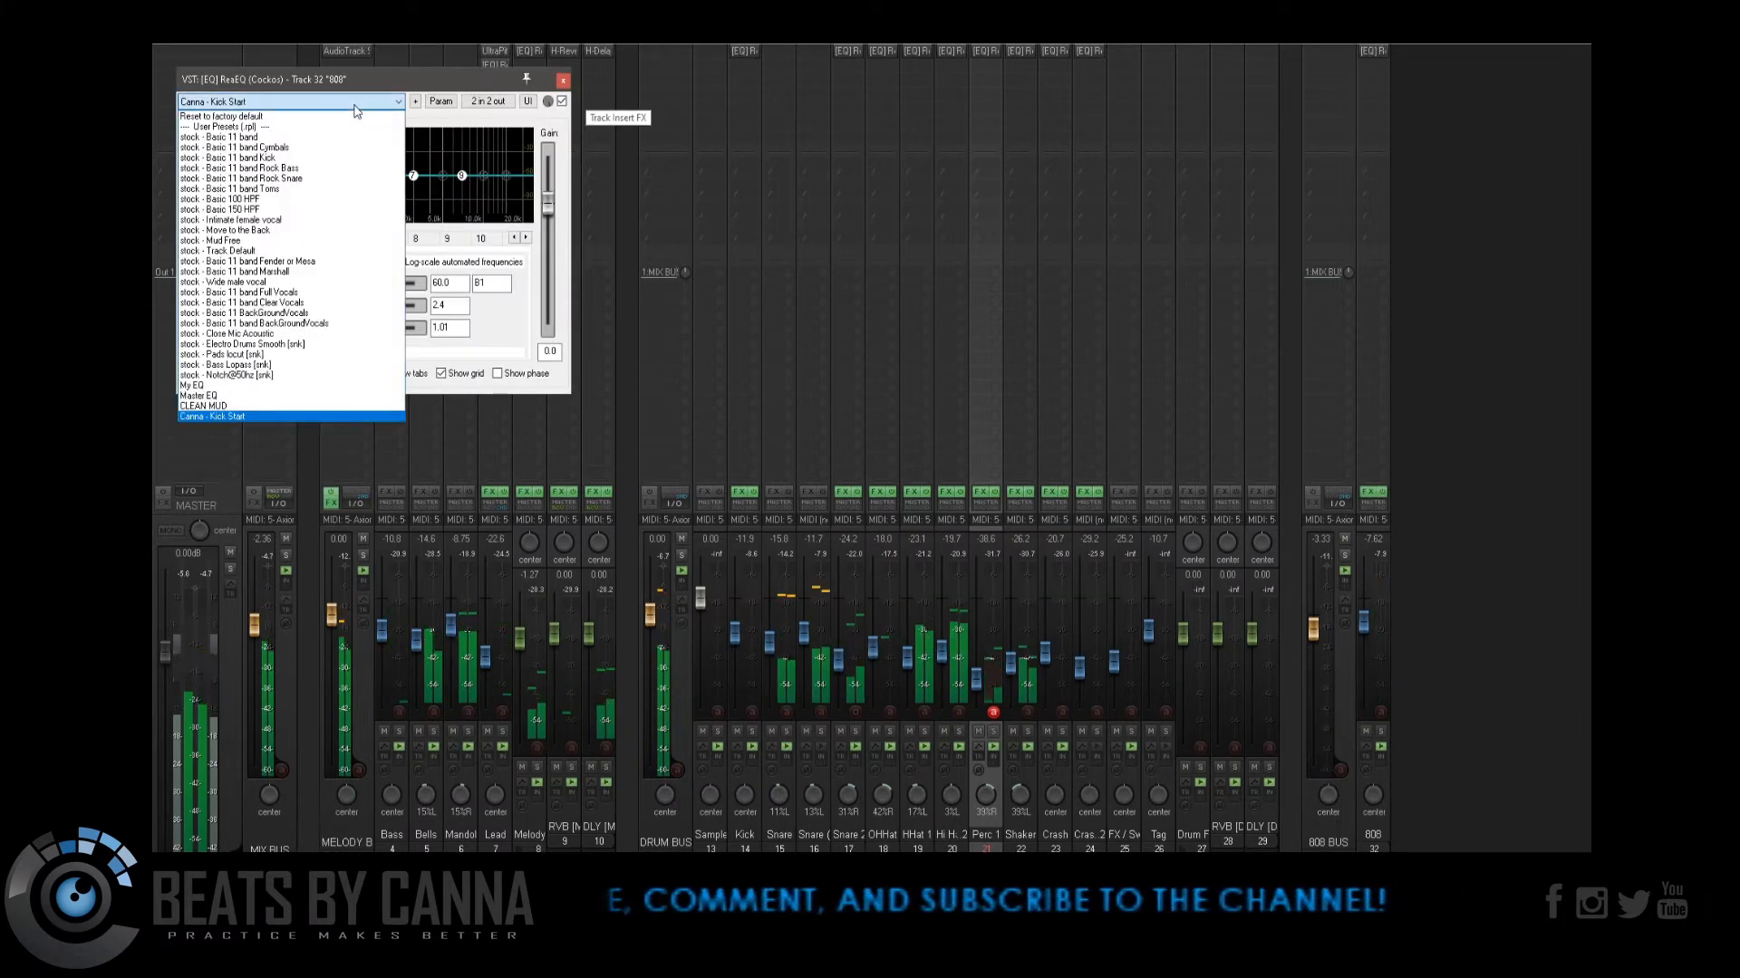
left_click(294, 101)
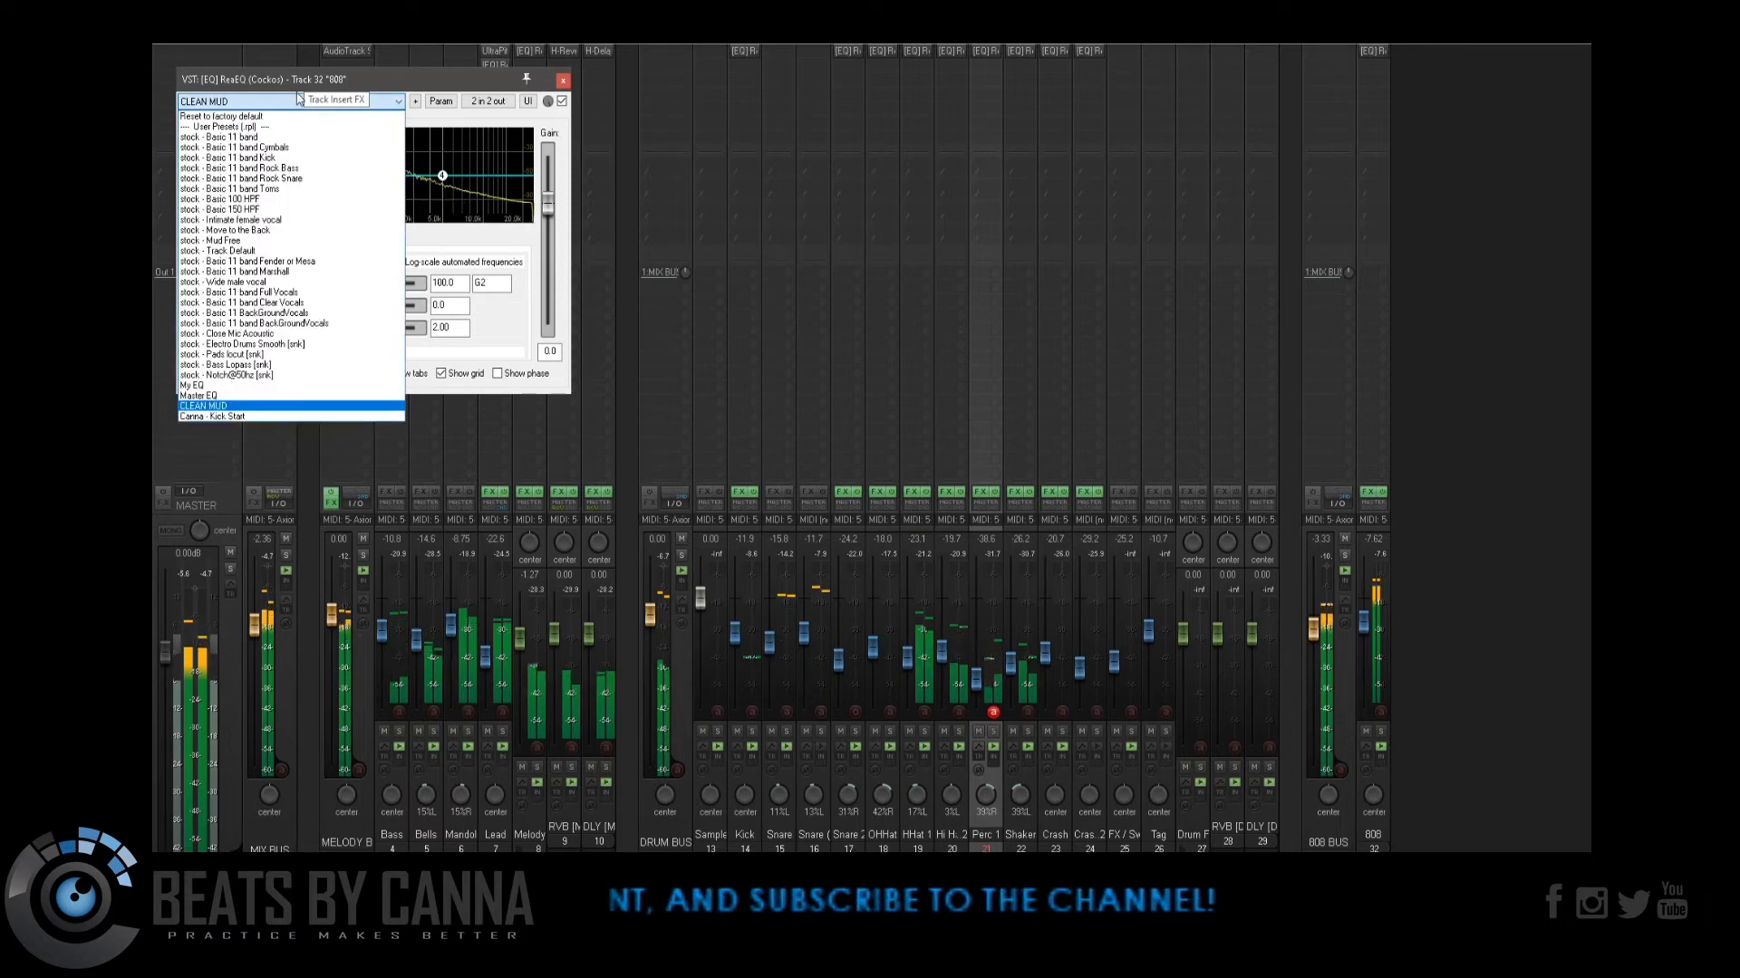
left_click(290, 365)
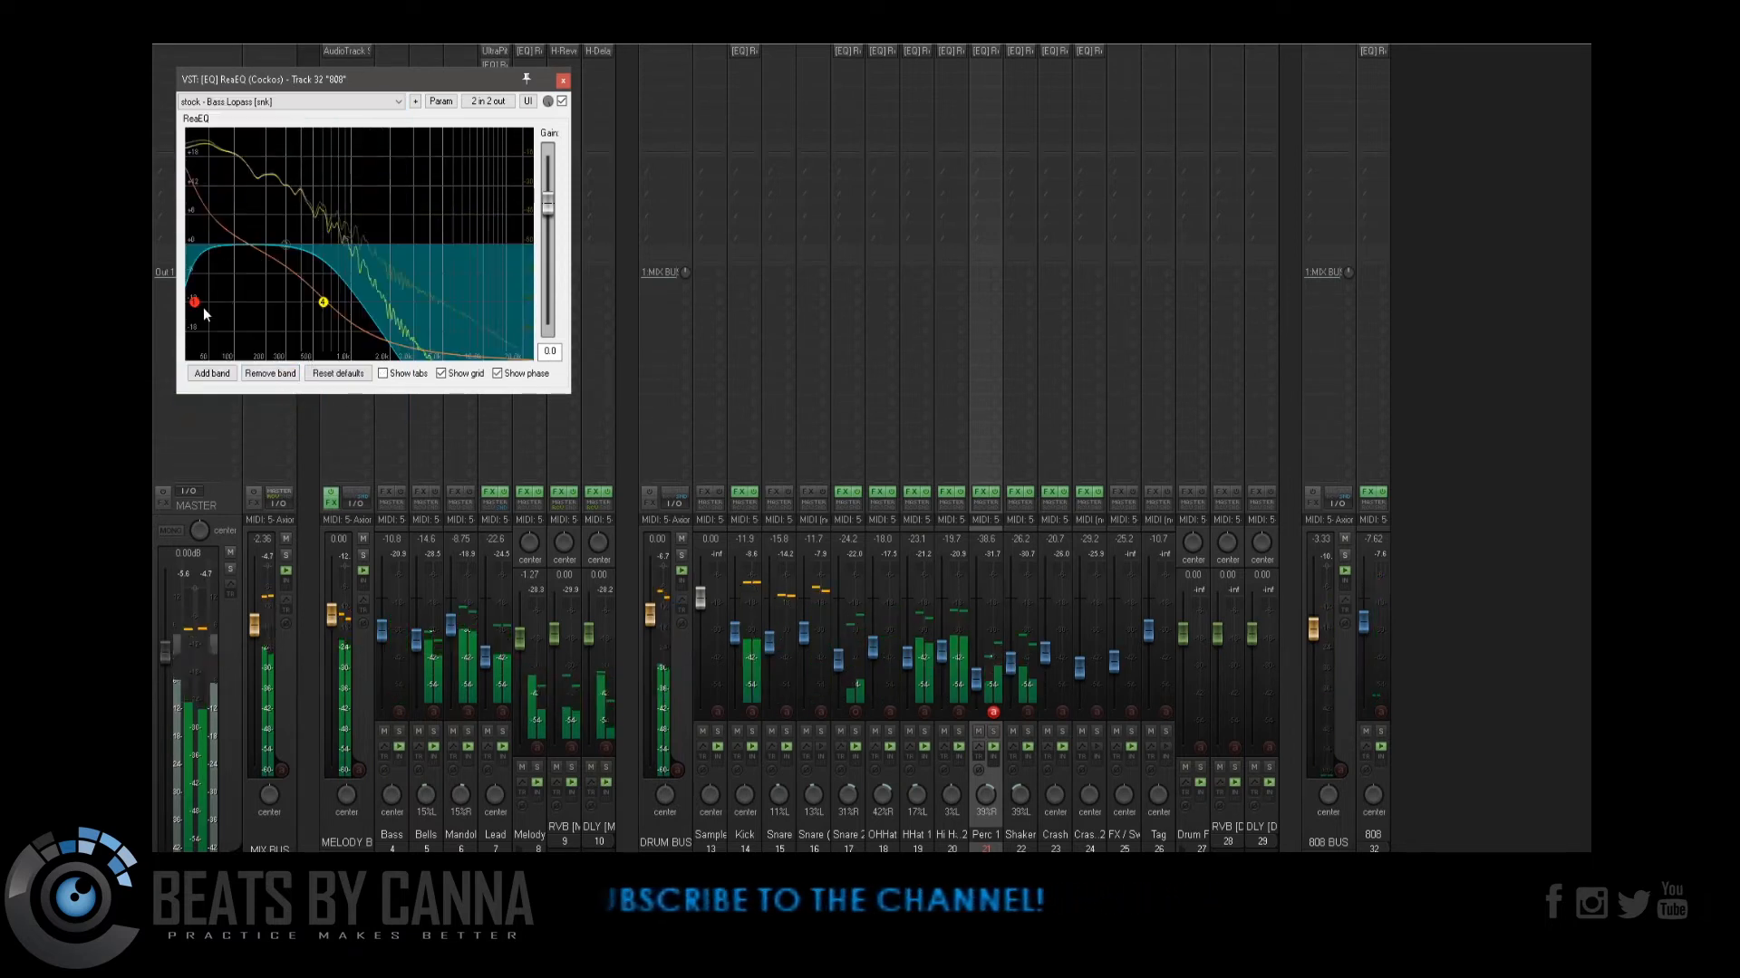
Step: Show the band tabs in the 808's ReaEQ and set the high-pass to 25 Hz and the low-pass to 900 Hz
left_click(383, 373)
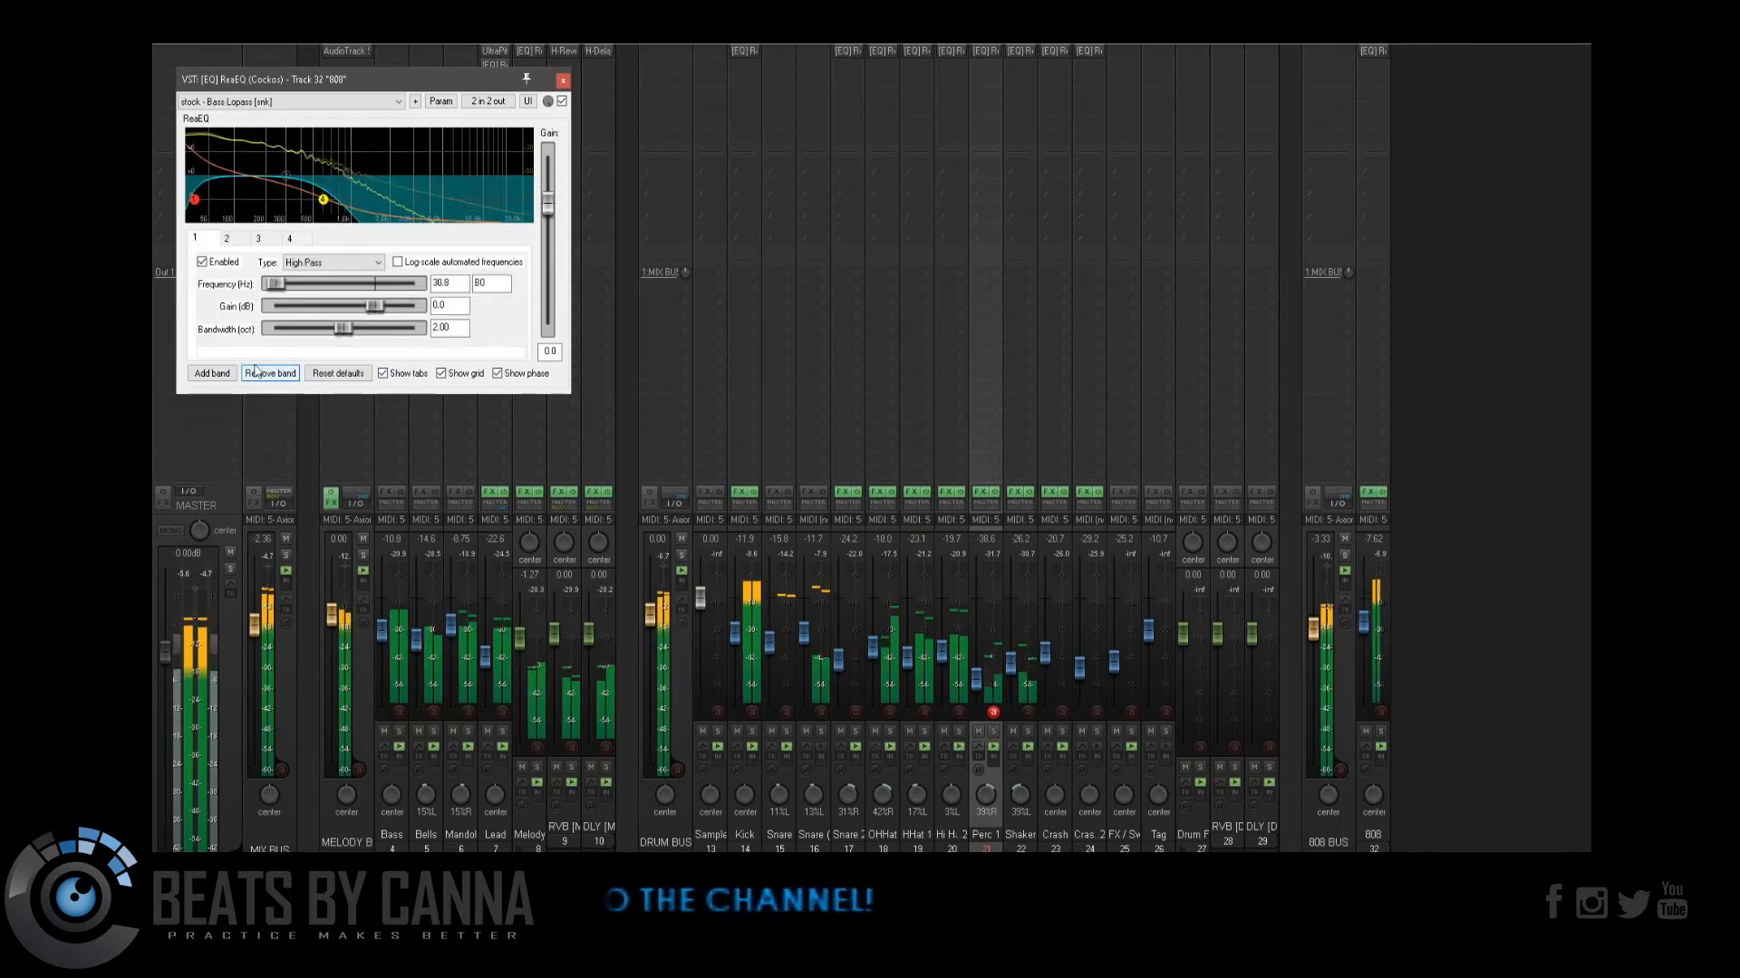
type("25")
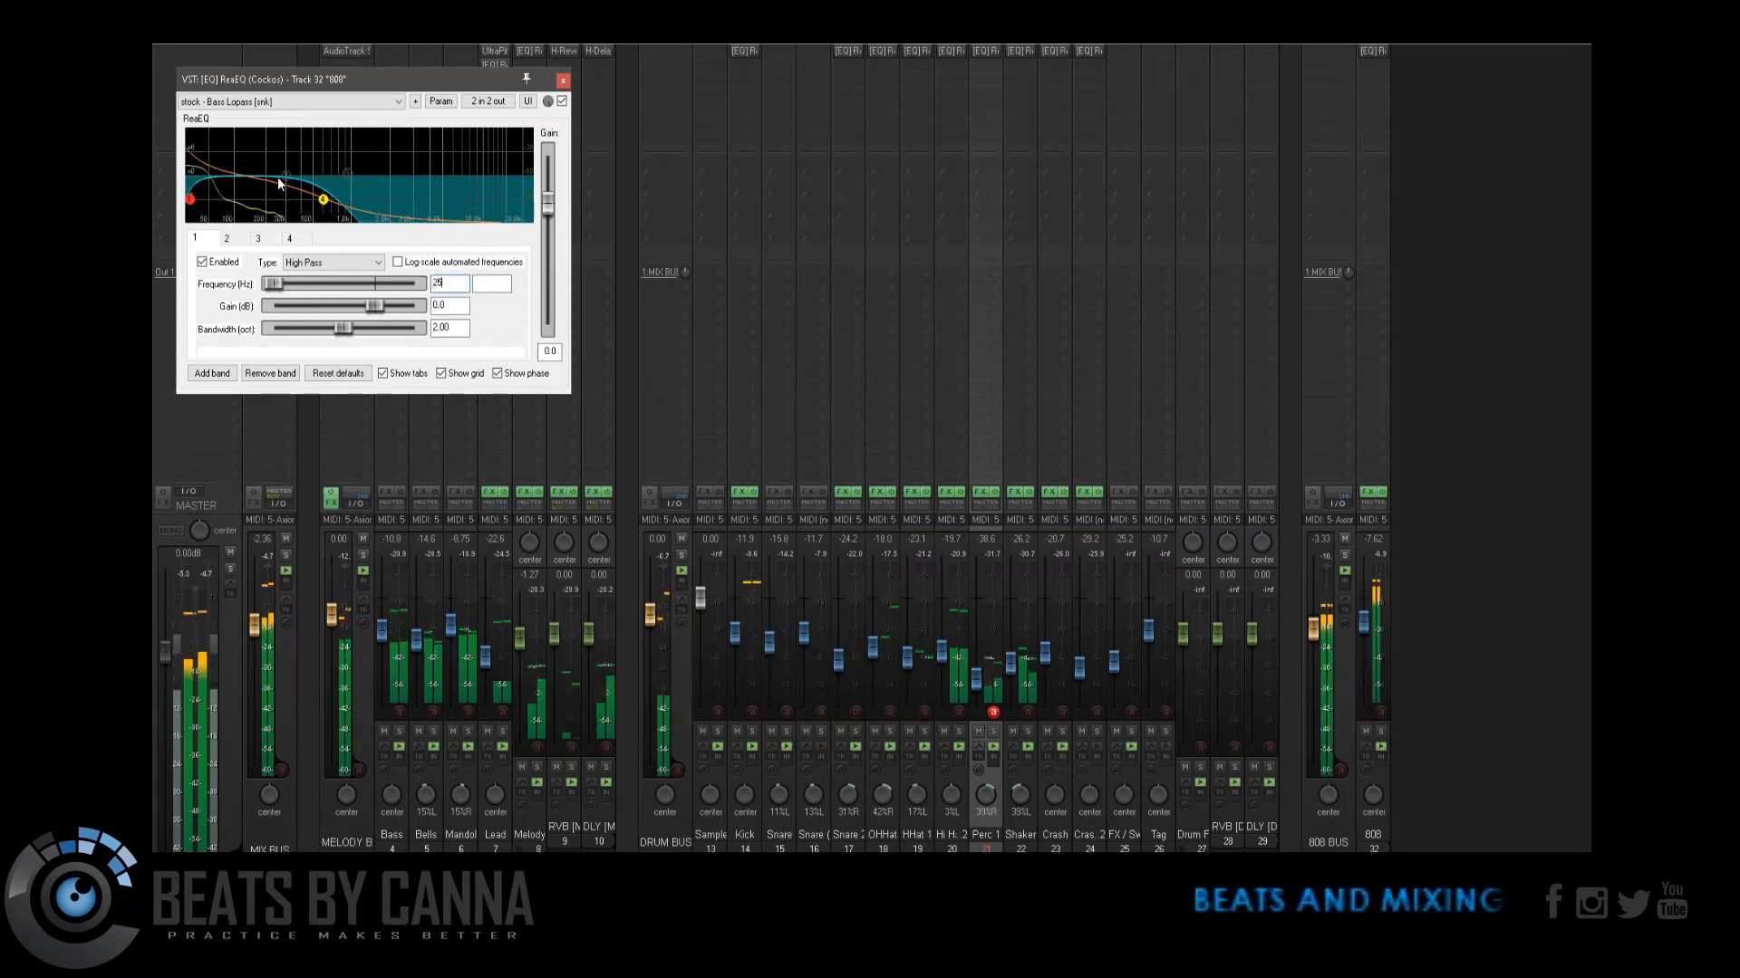
left_click(304, 243)
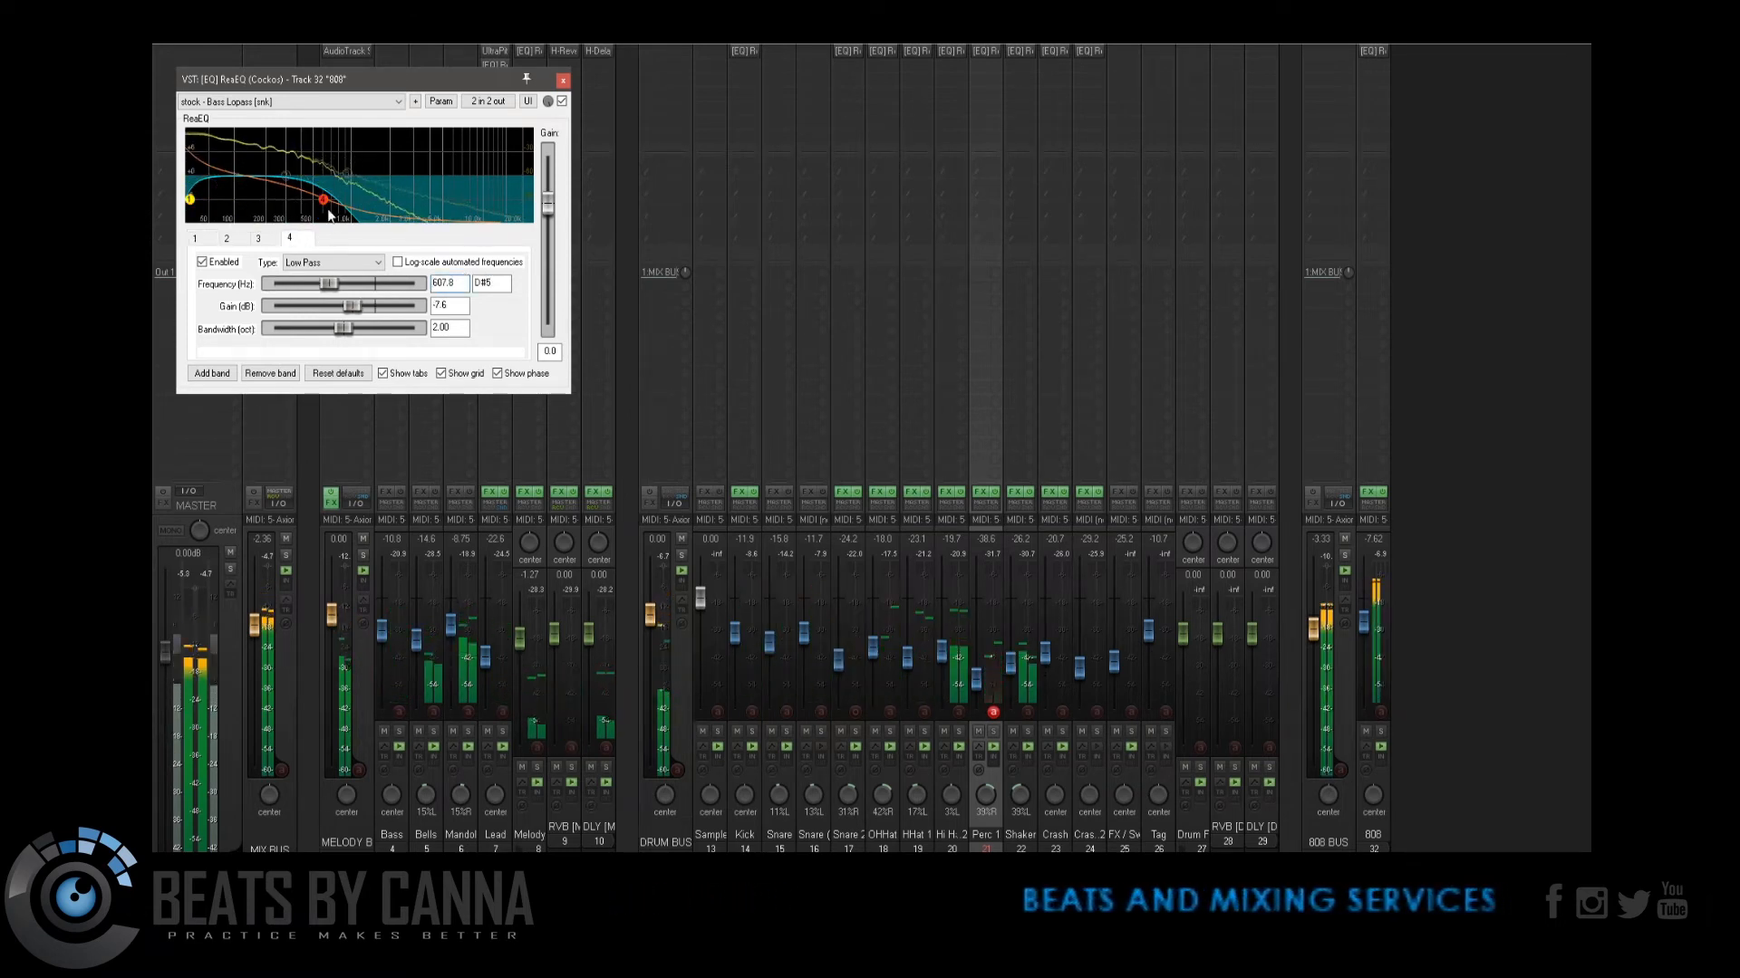
double_click(445, 282)
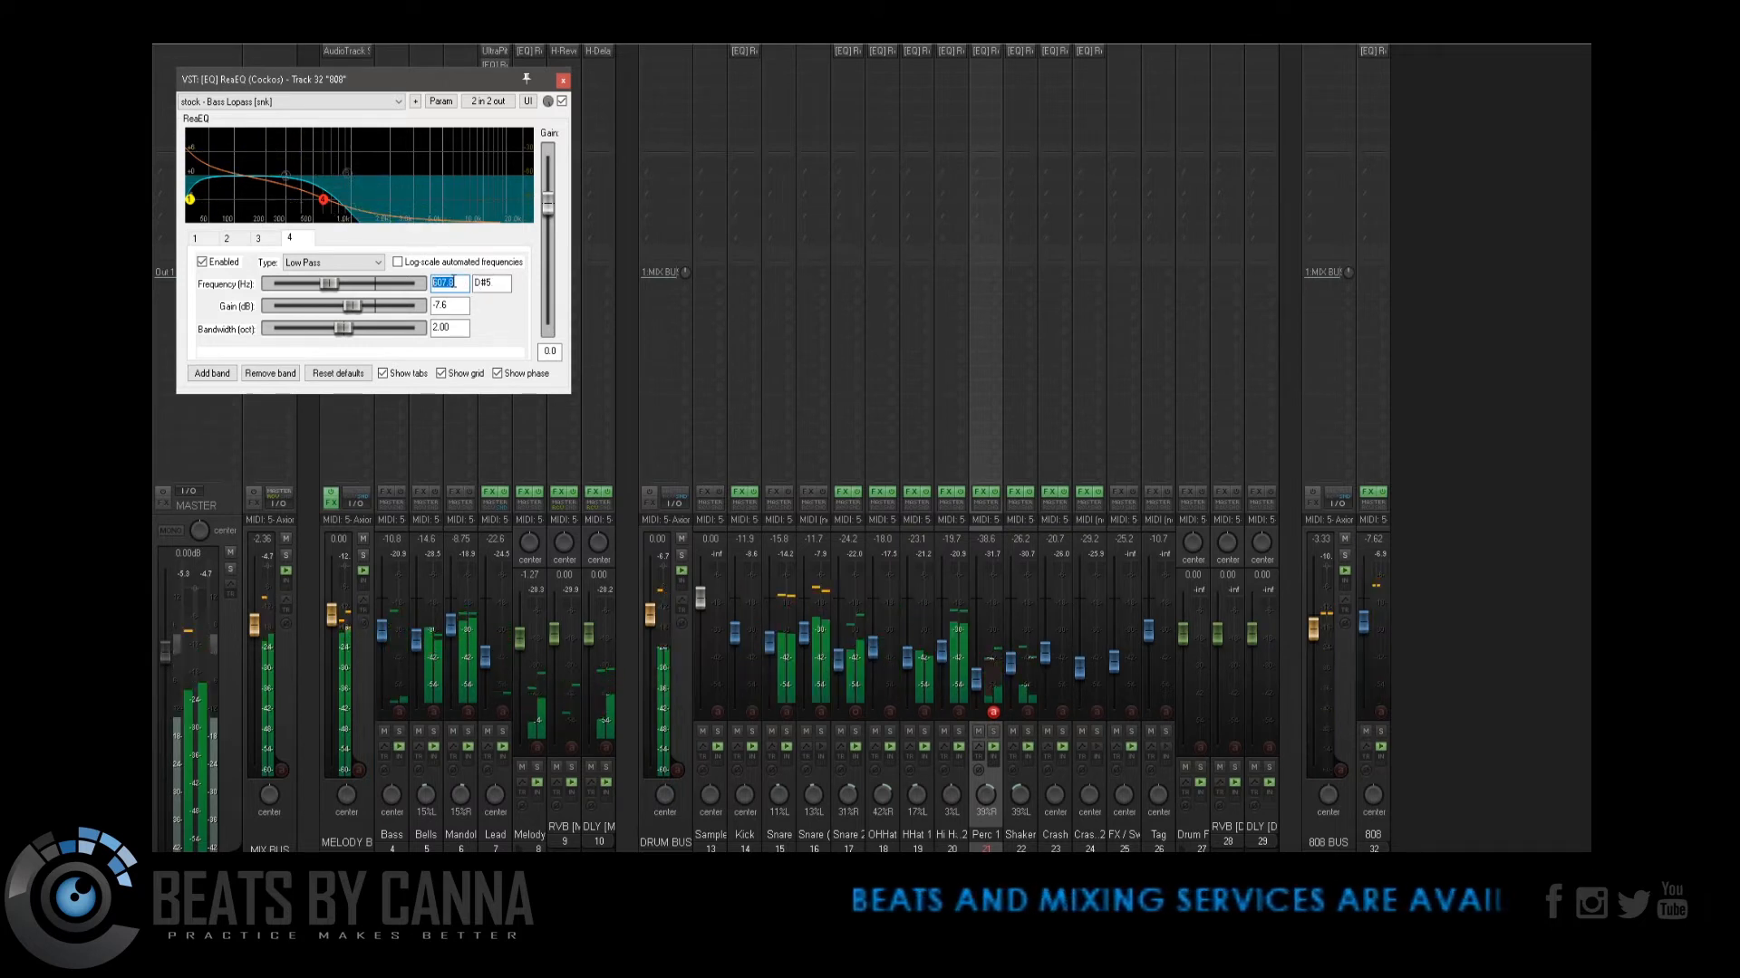
type("900")
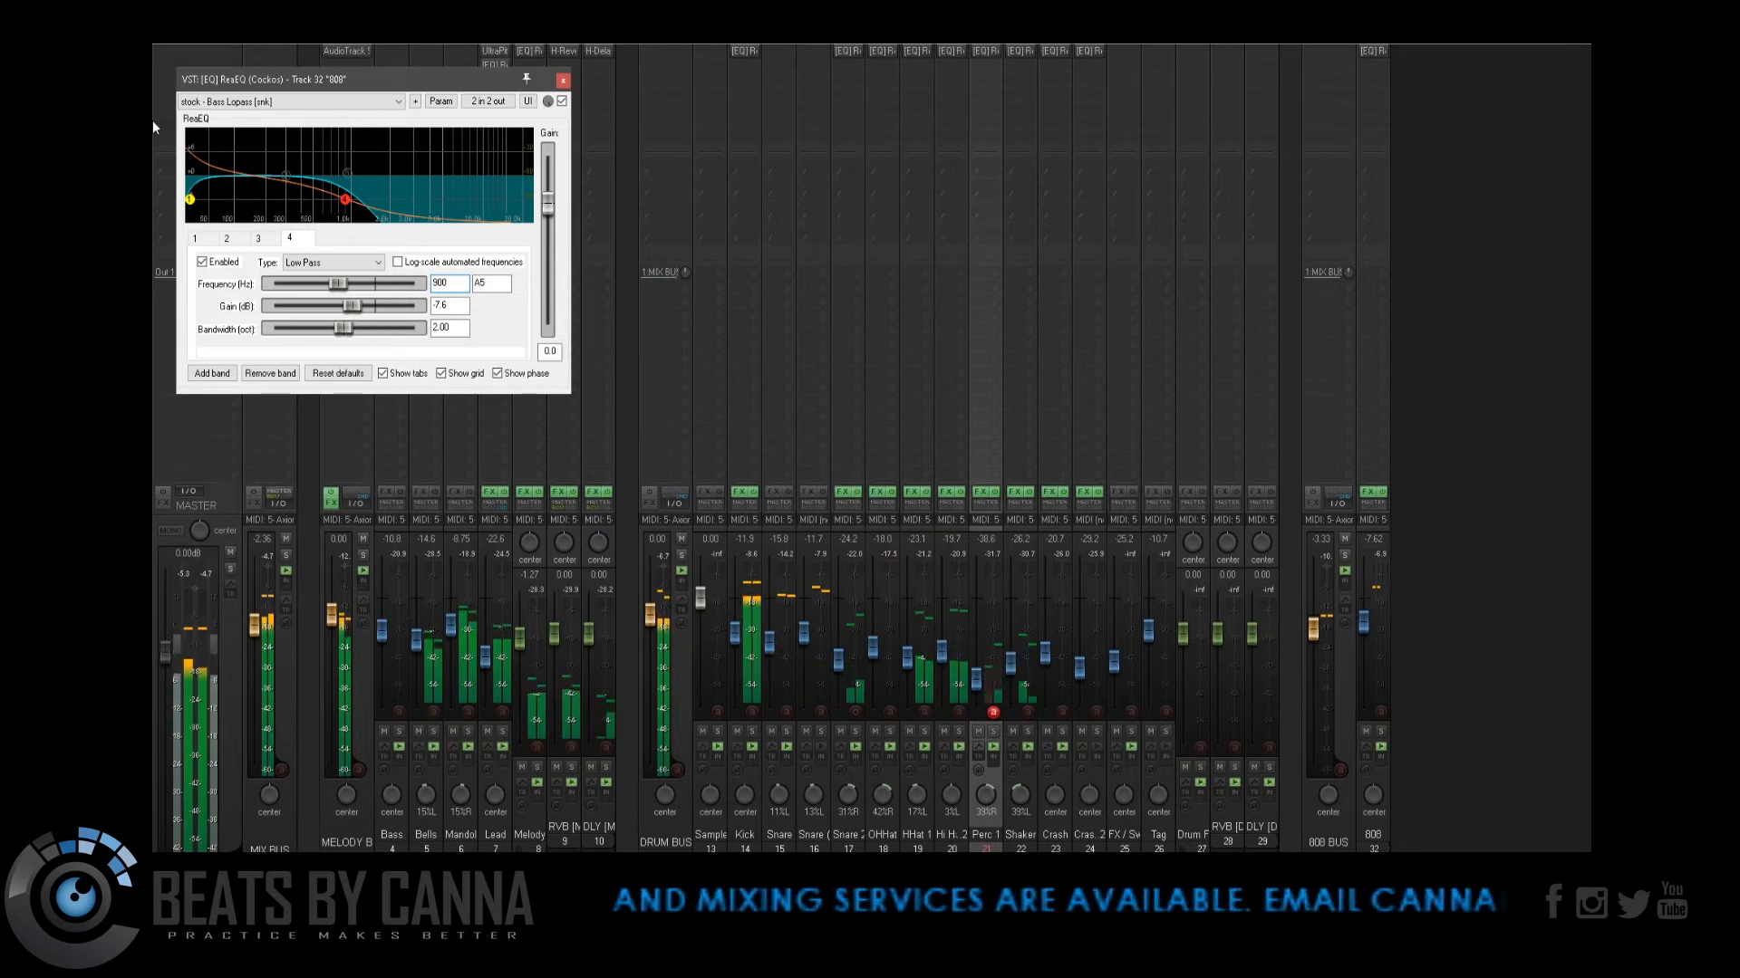
Step: Enable band 2 in the 808's ReaEQ and check the Kick's ReaEQ settings for reference
left_click(287, 177)
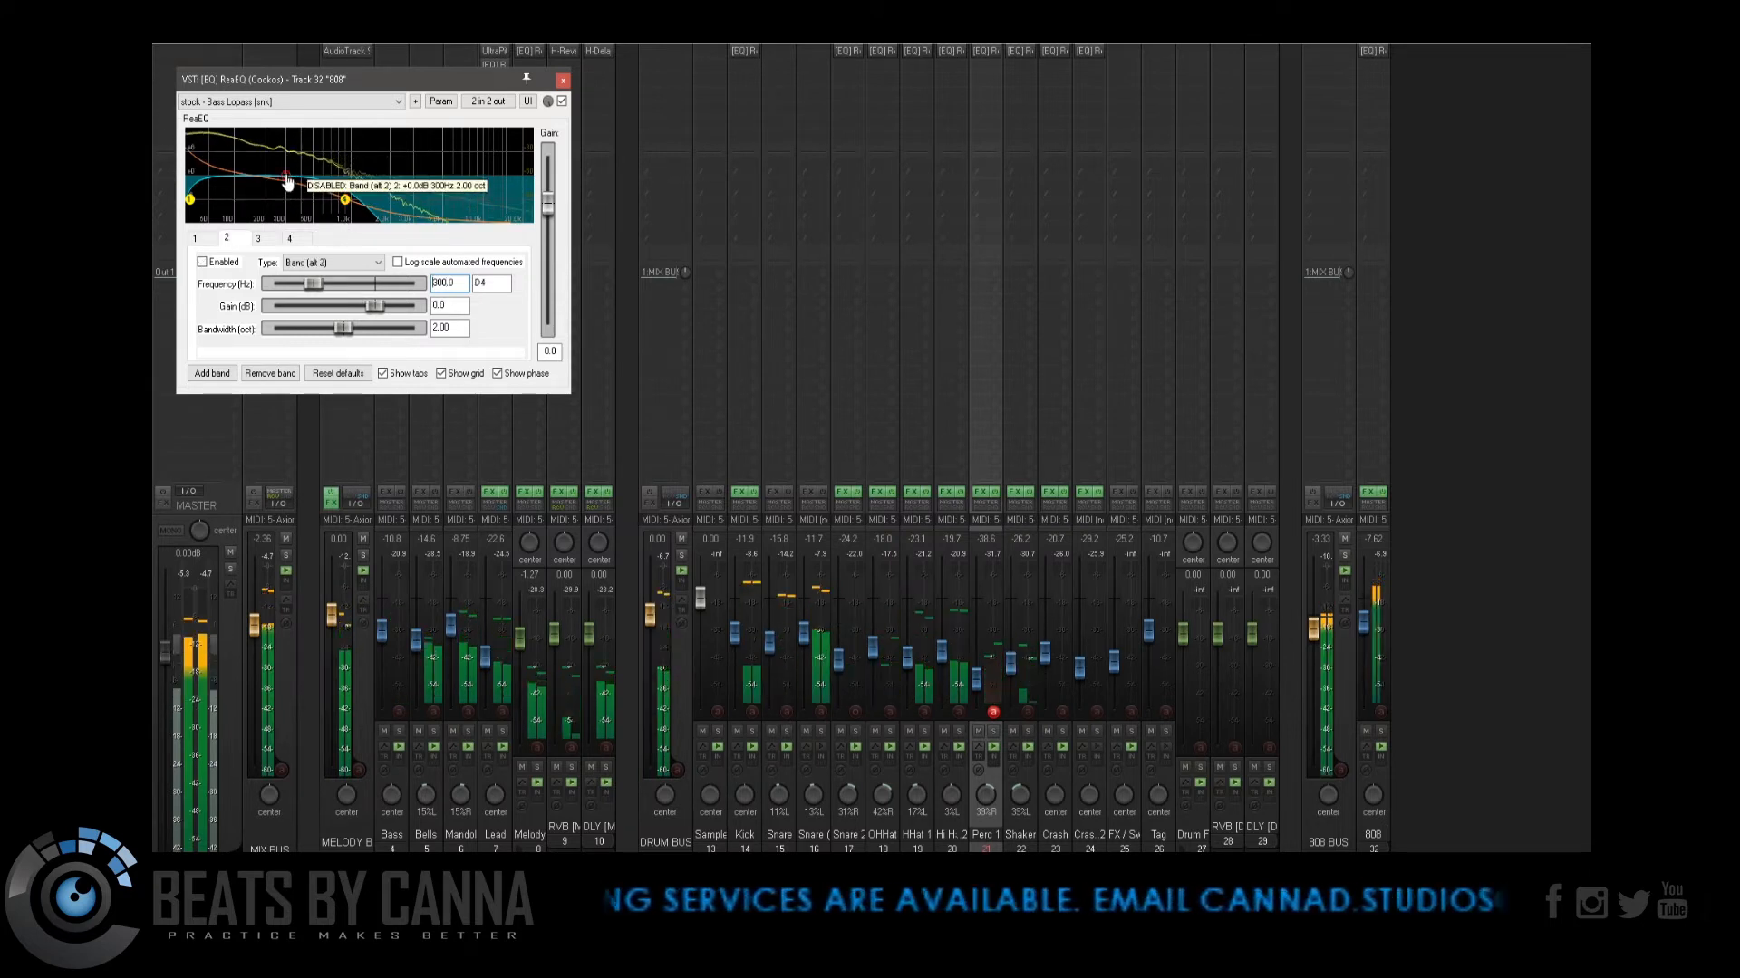
left_click(240, 266)
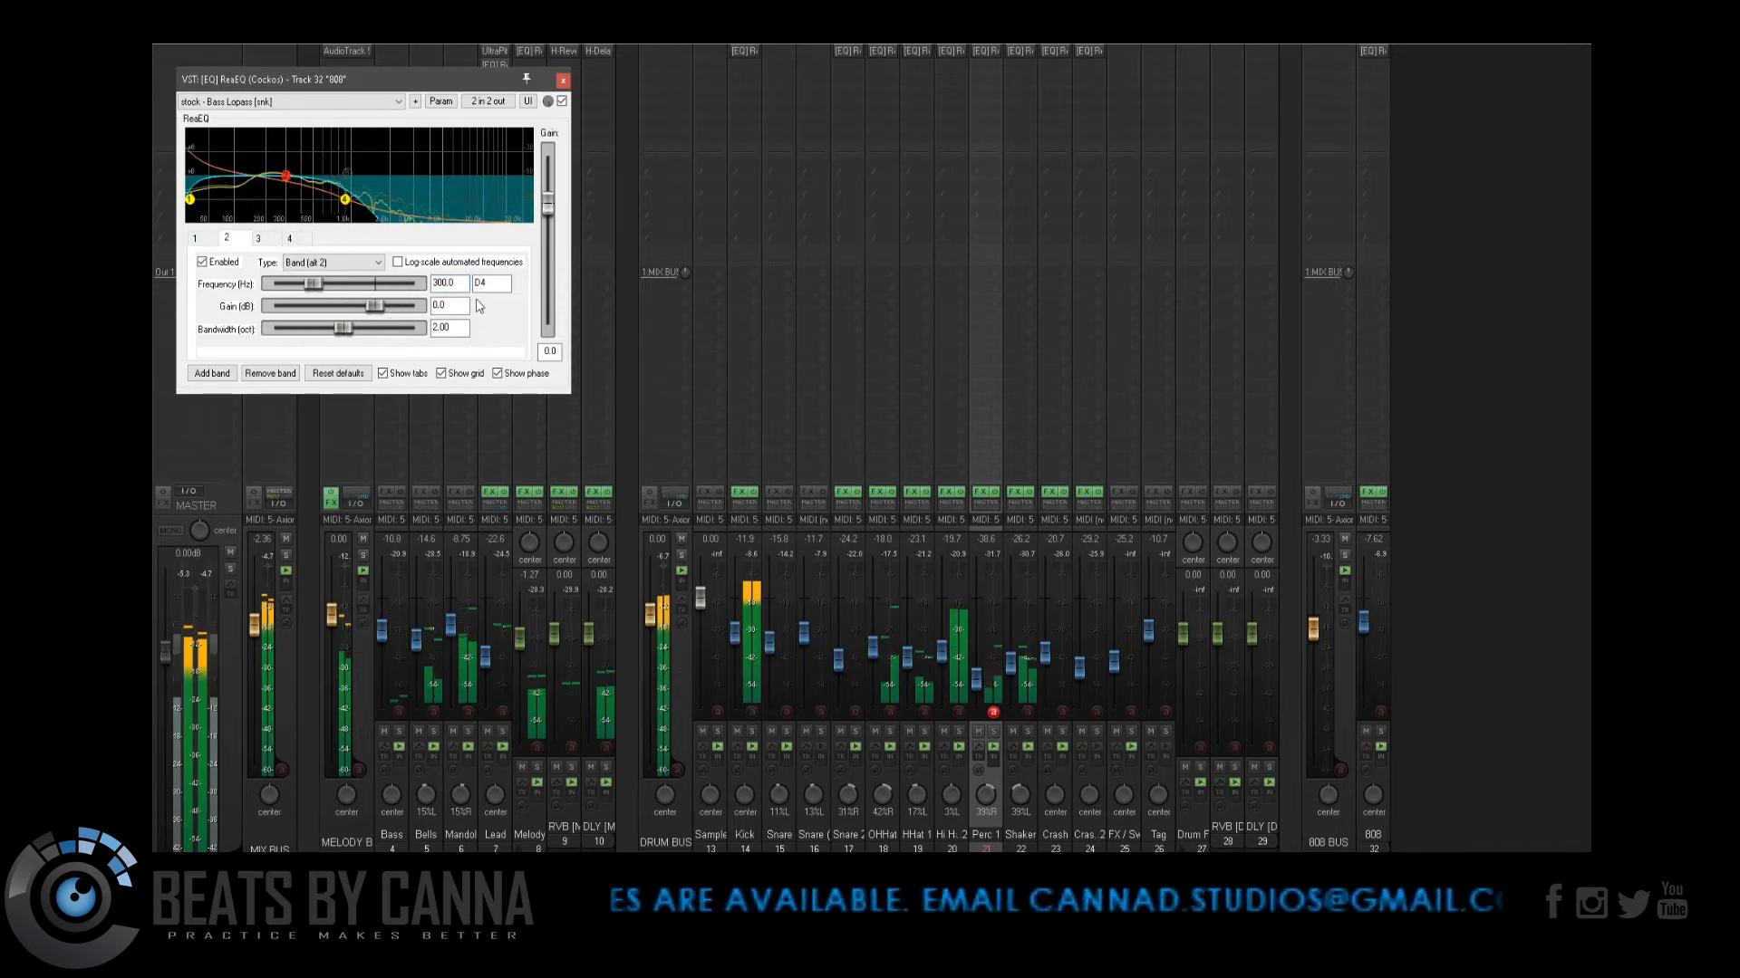
double_click(456, 284)
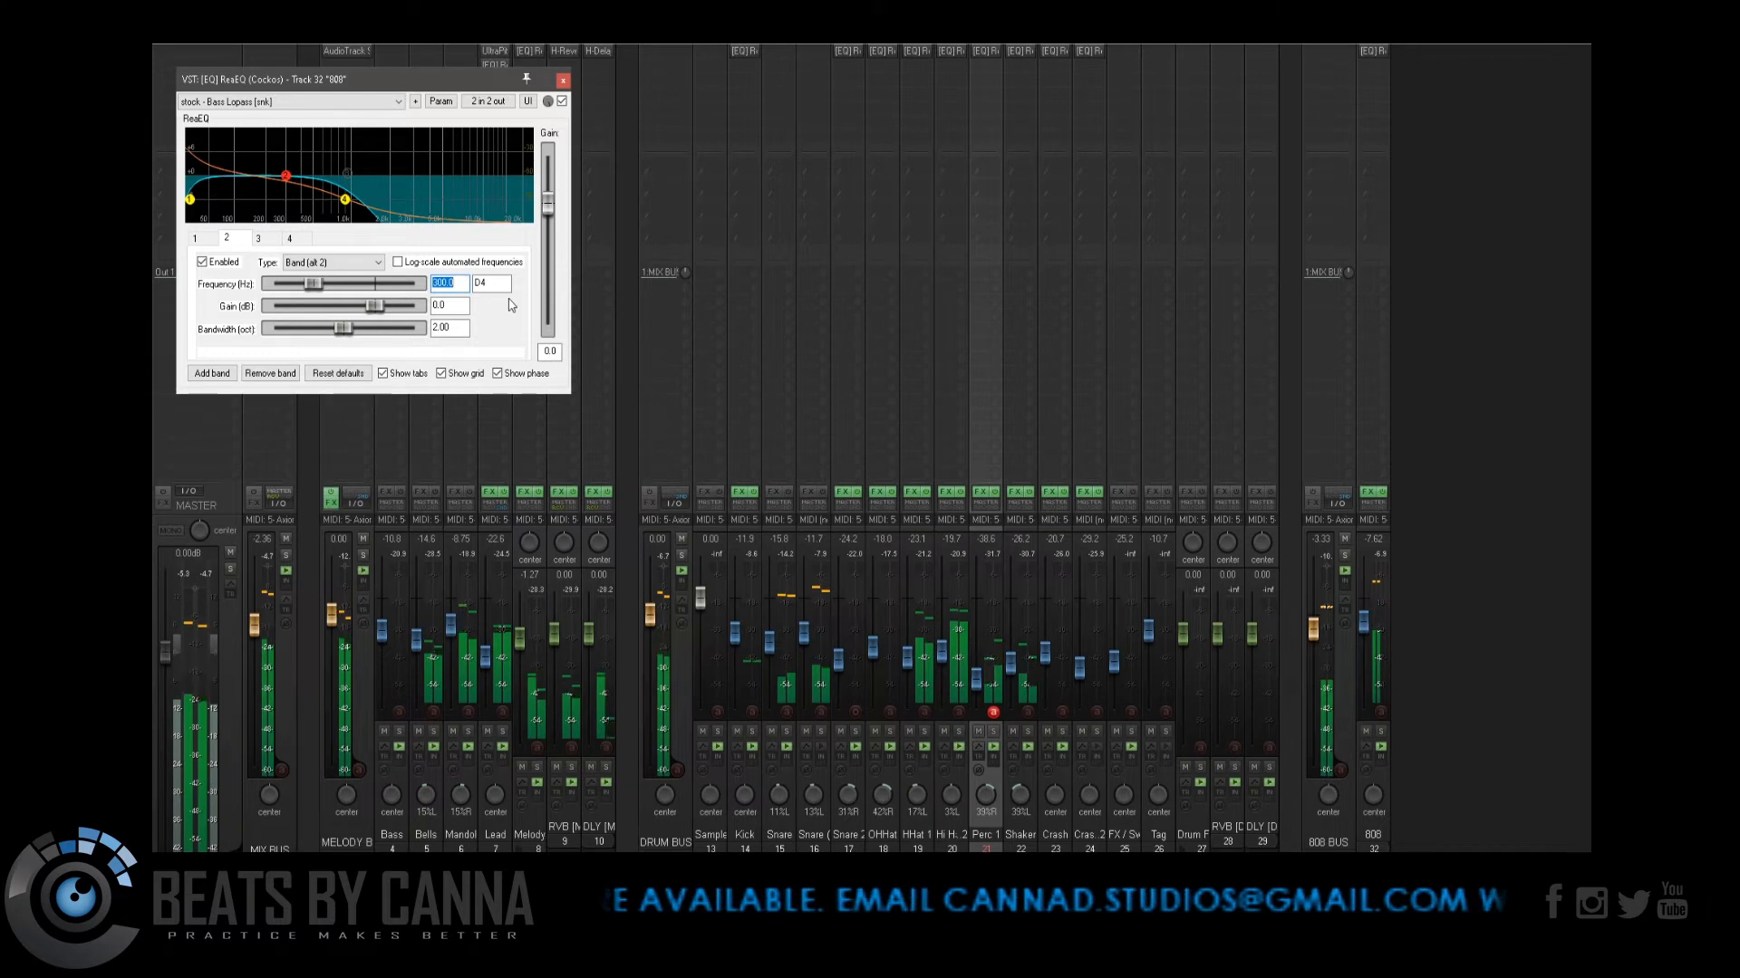
left_click(742, 52)
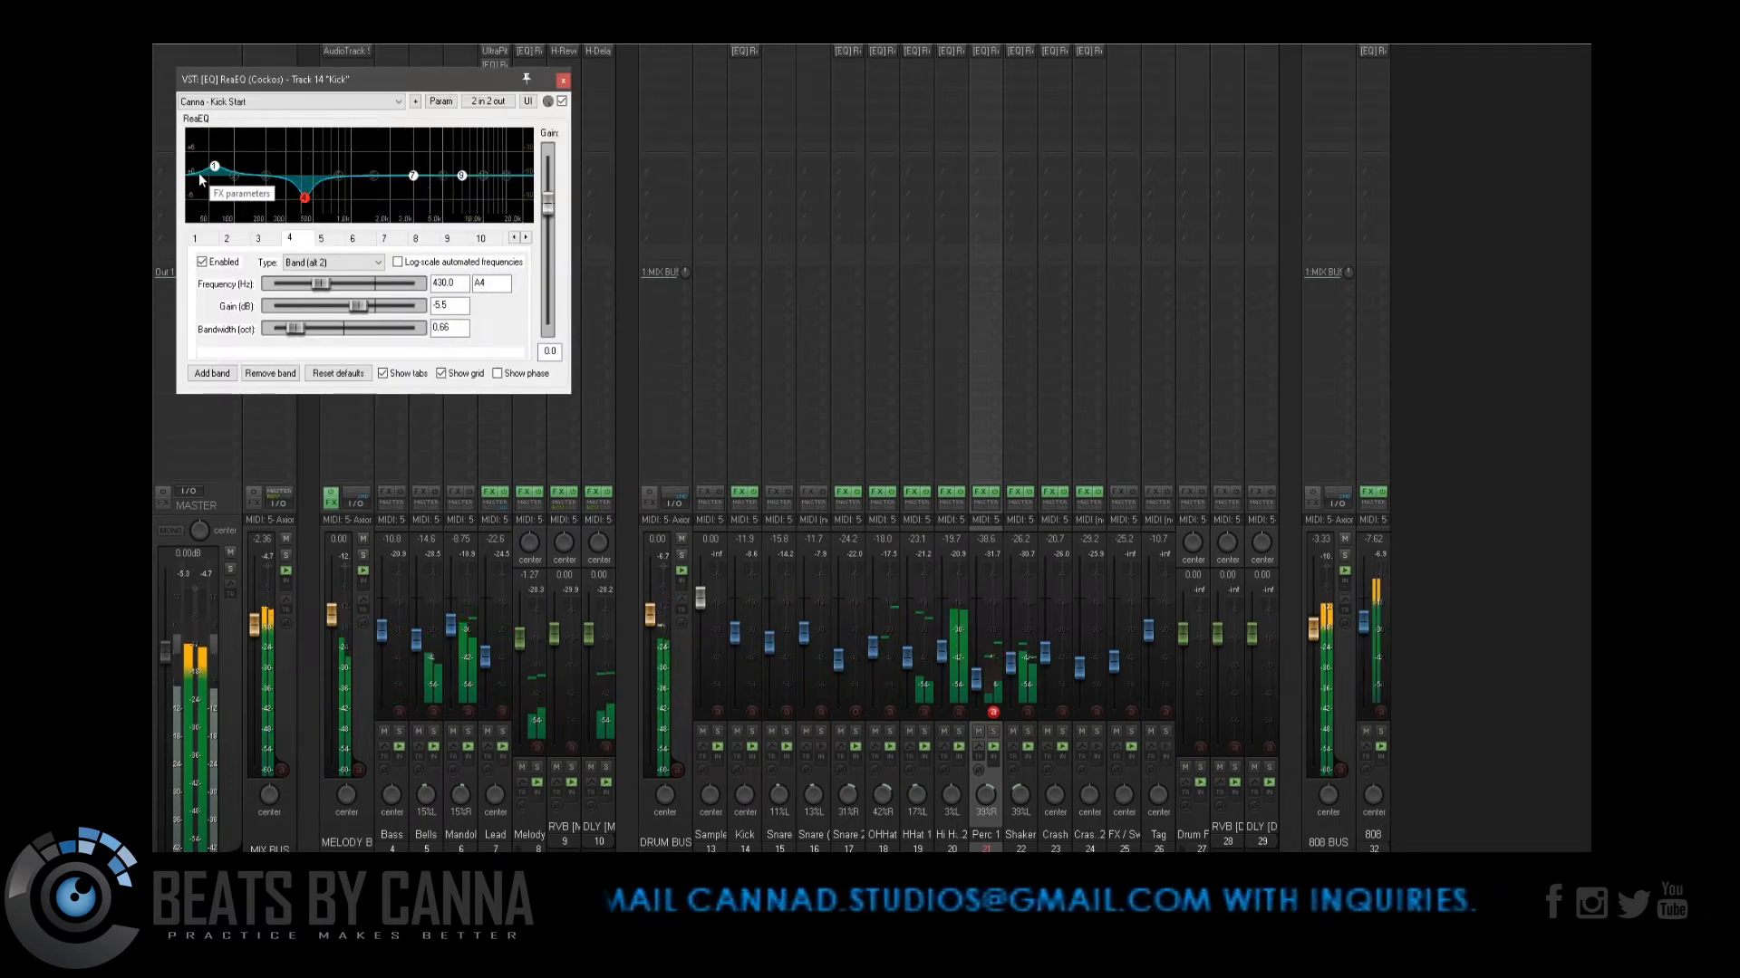
left_click(562, 79)
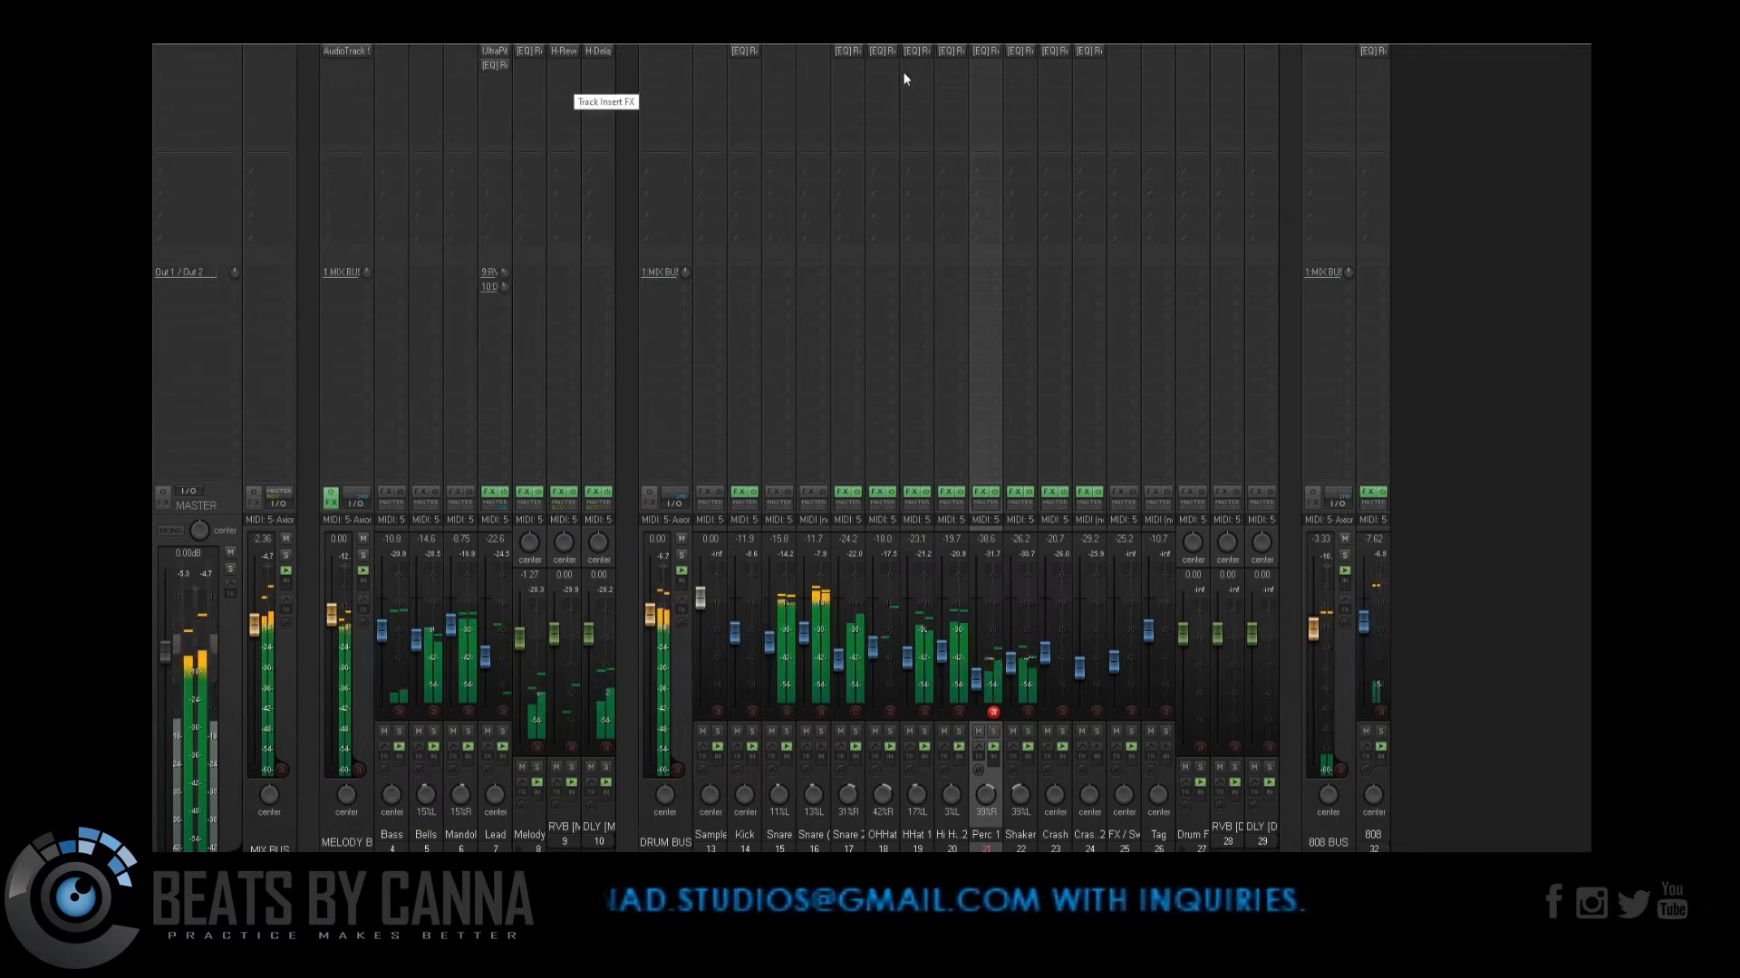
Step: Set band 2 of the 808's ReaEQ to 60 Hz, -6 dB gain and 0.15 oct bandwidth, and close the plugin
left_click(1380, 52)
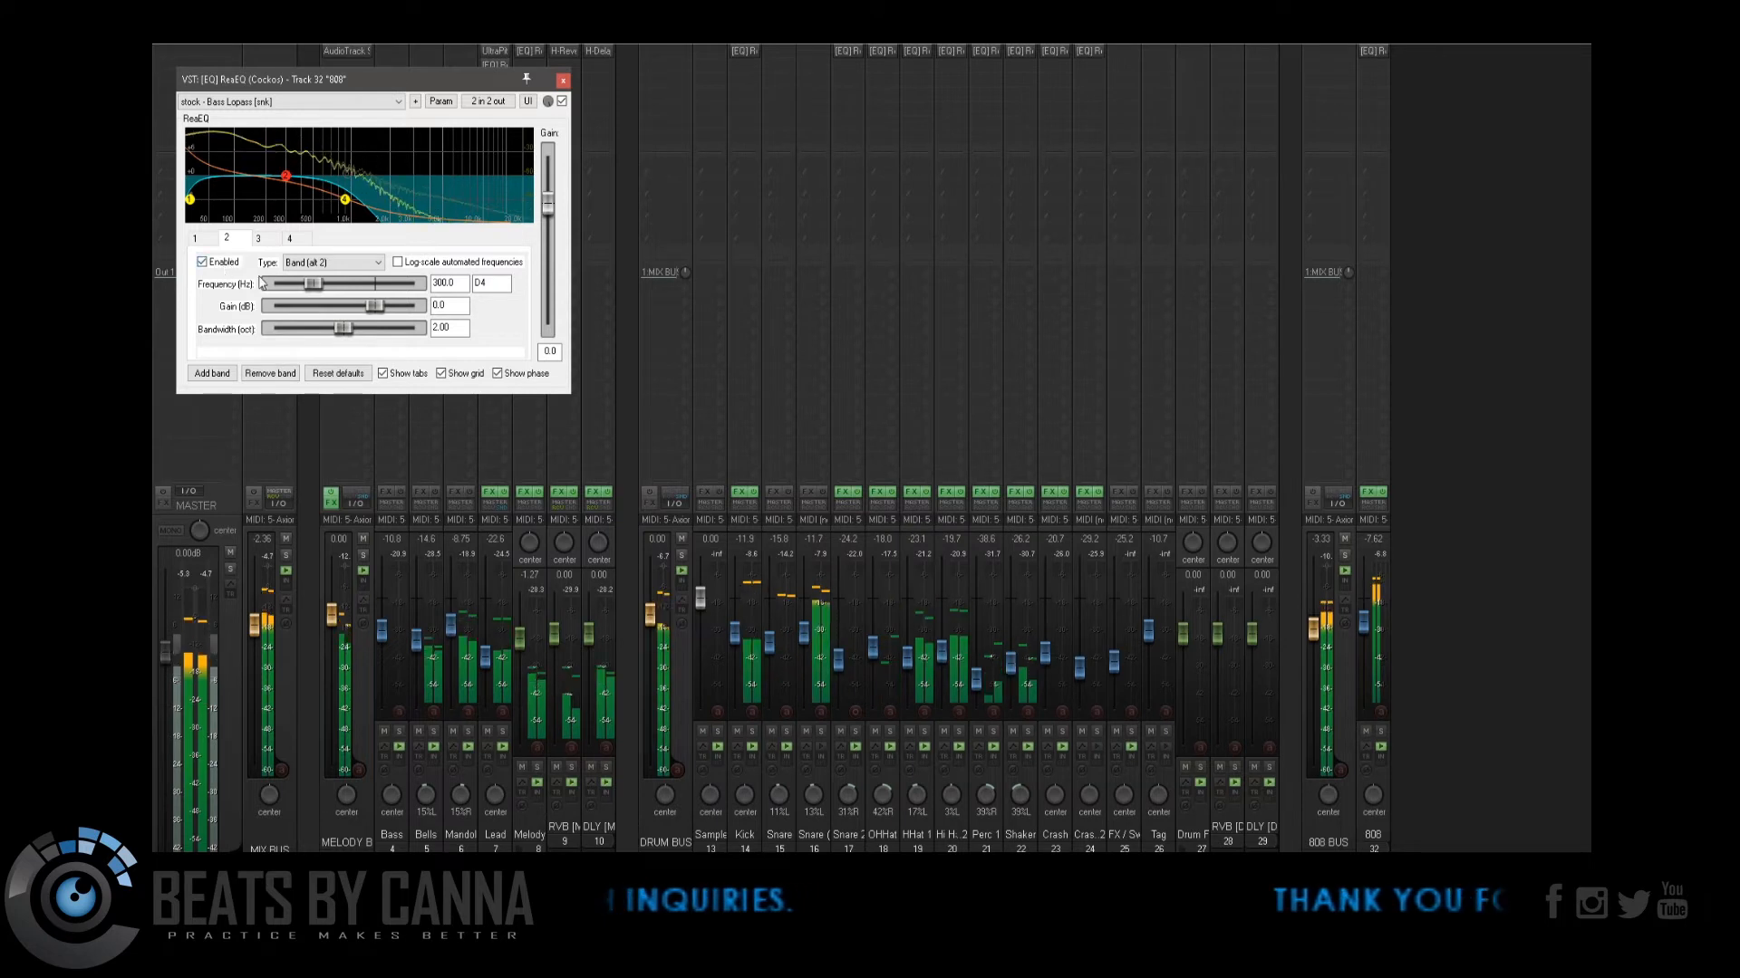
double_click(462, 286)
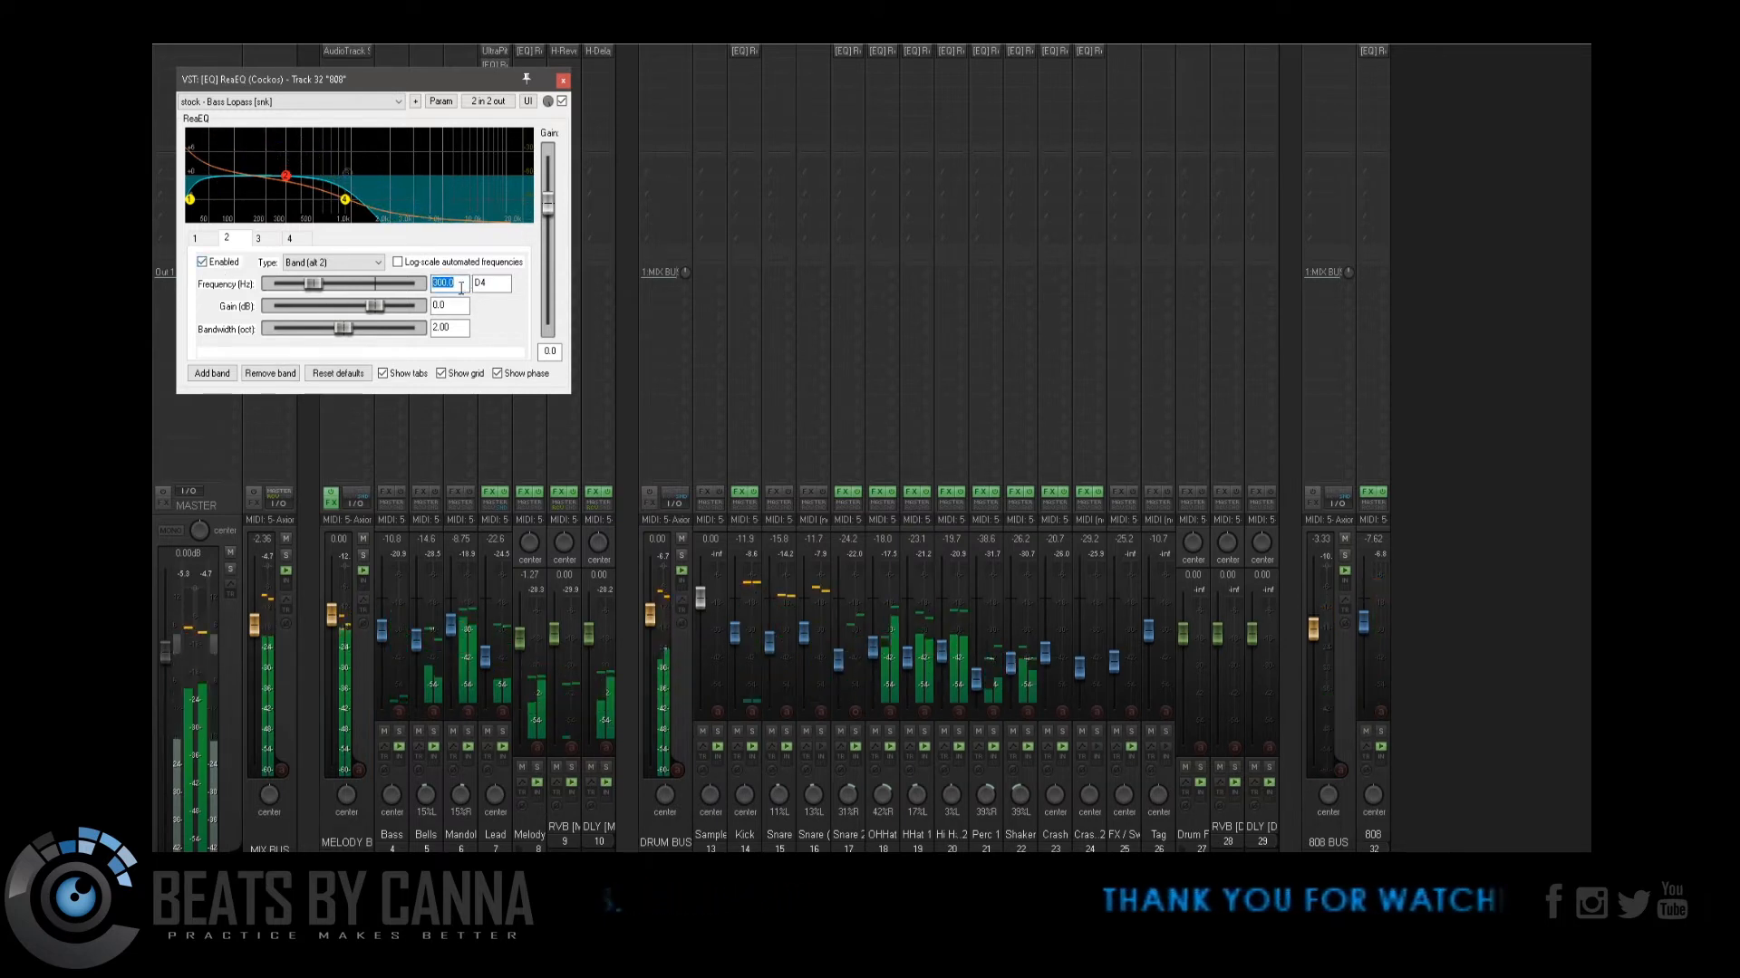
type("60")
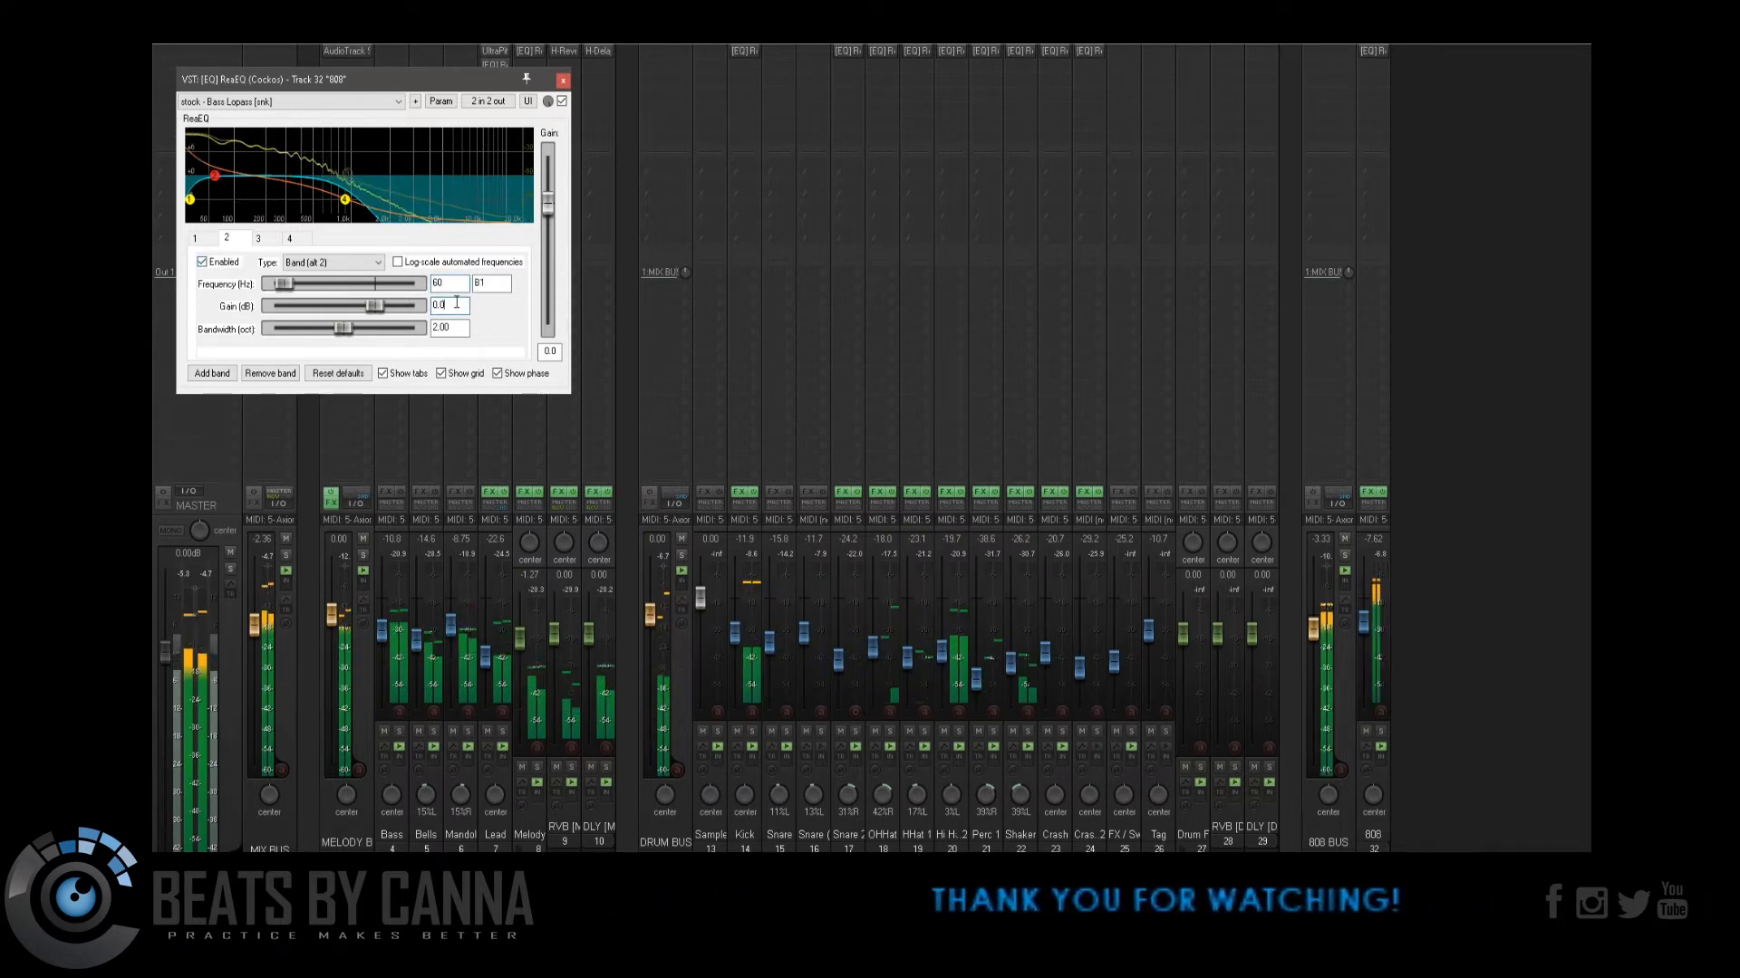
type("-6")
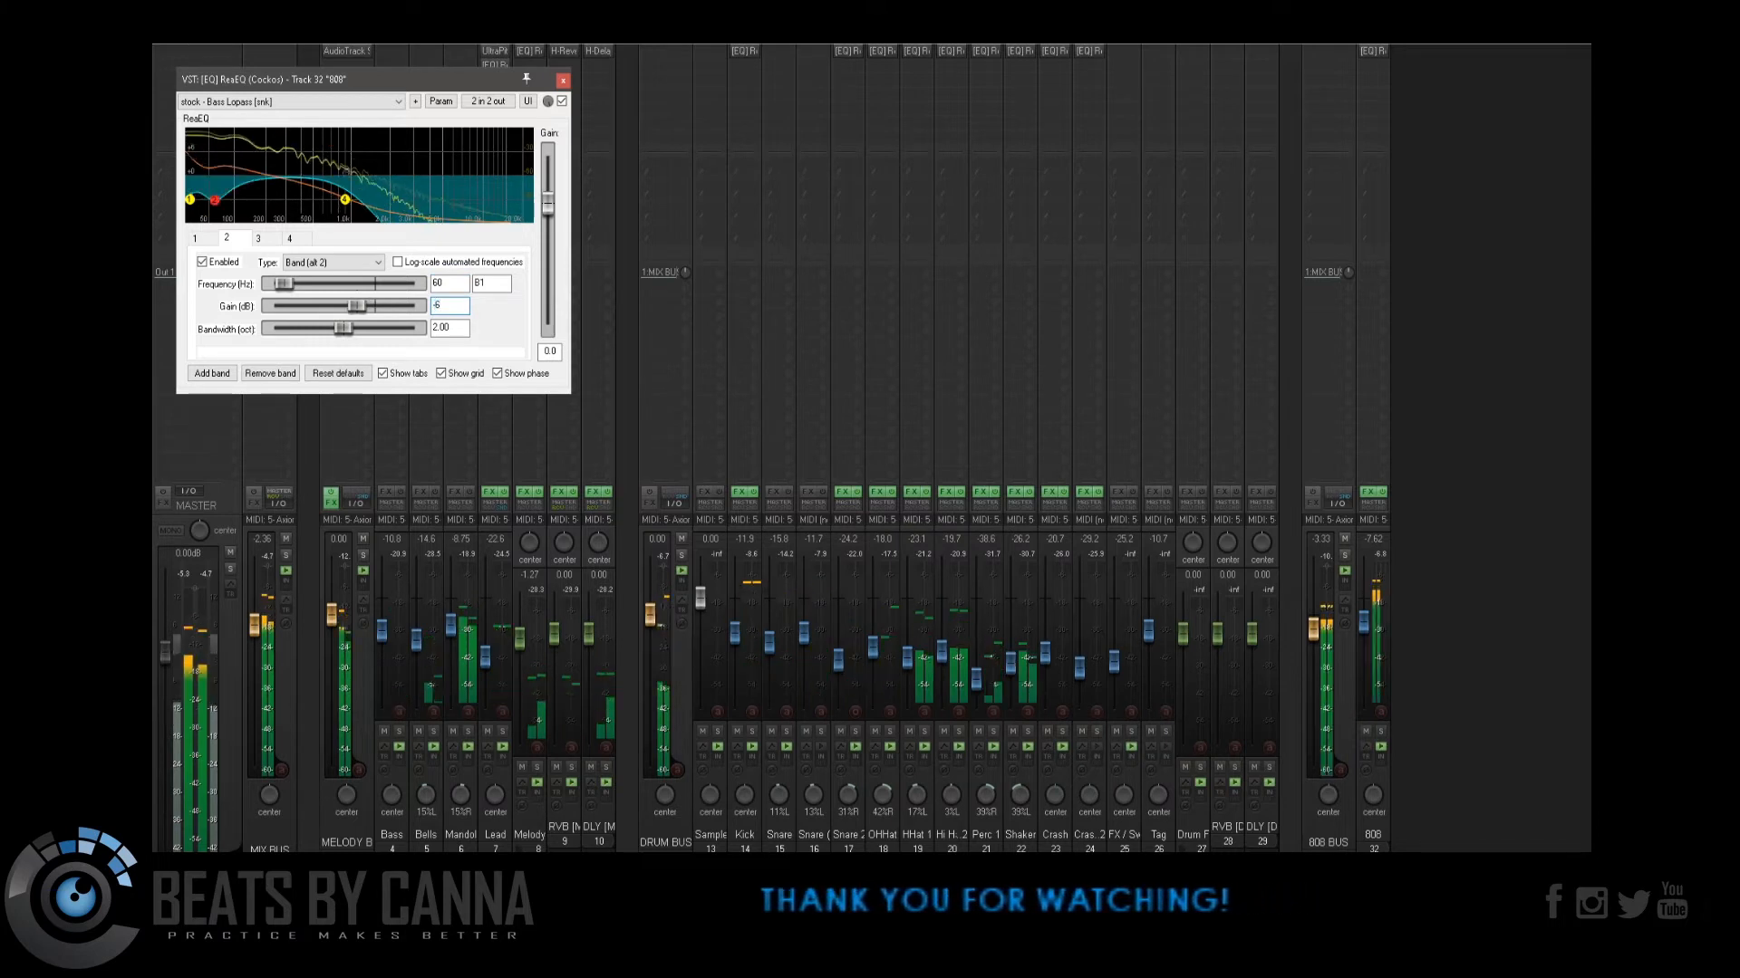
left_click_drag(343, 329, 281, 345)
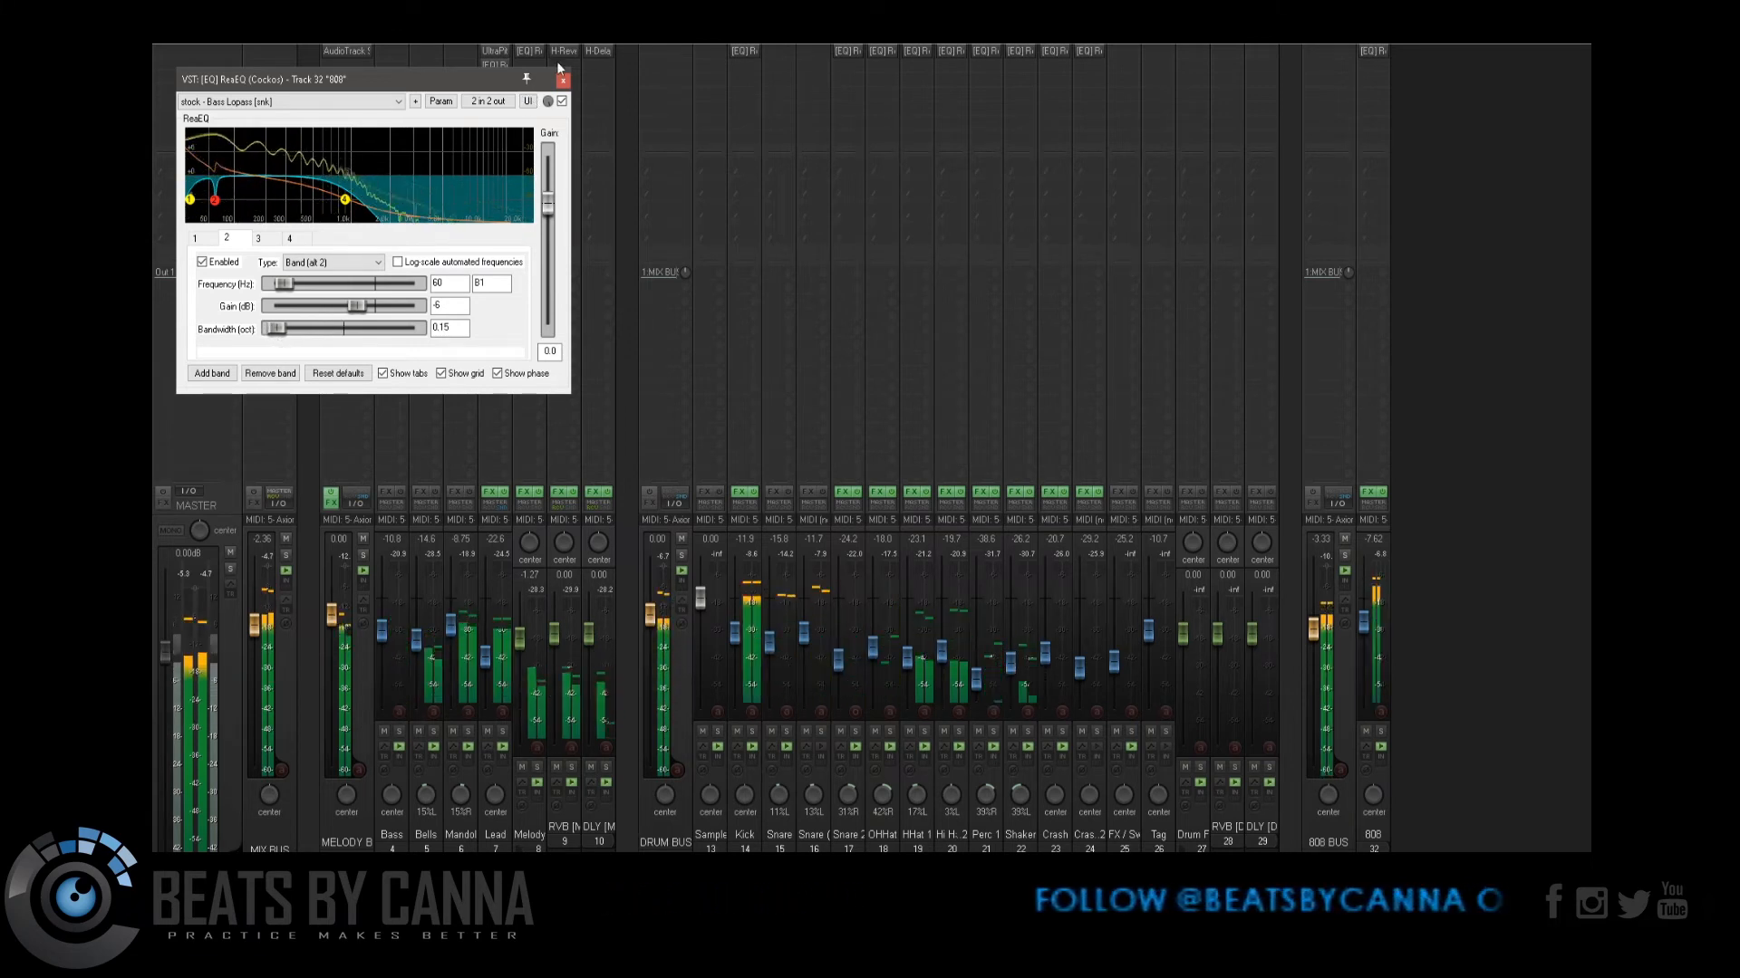
left_click(563, 80)
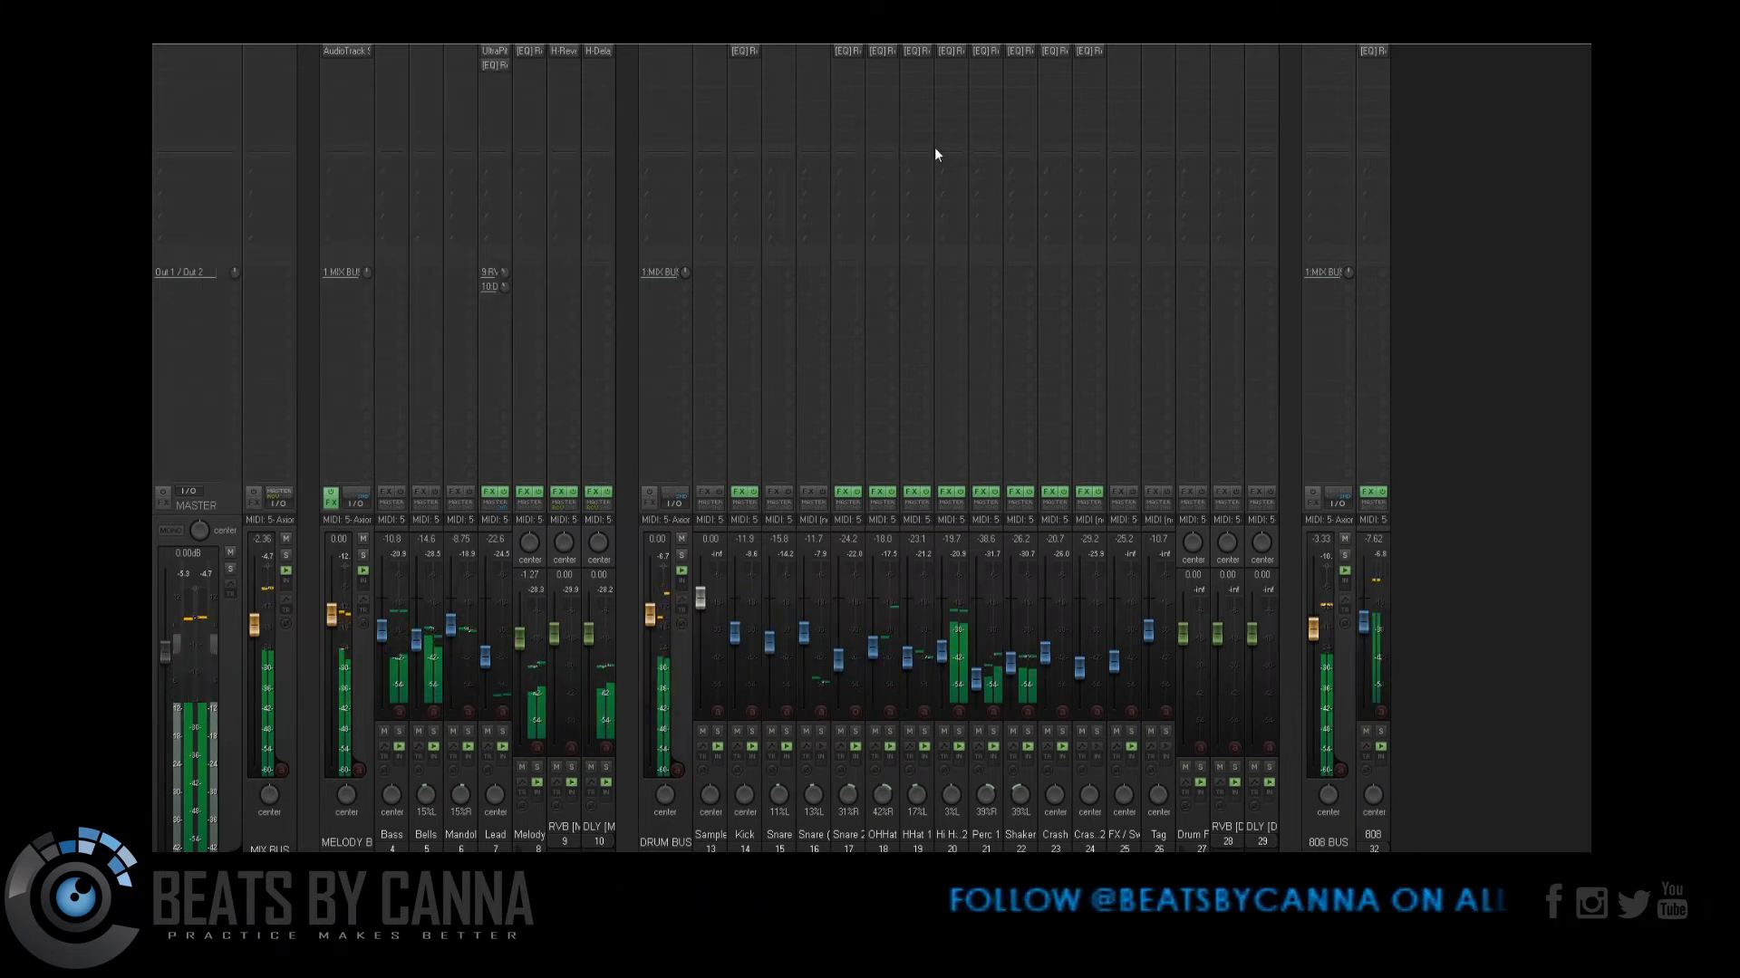
Step: Filter the effects list by "comp" and add ReaComp (Cockos) to the 808 track
double_click(1374, 71)
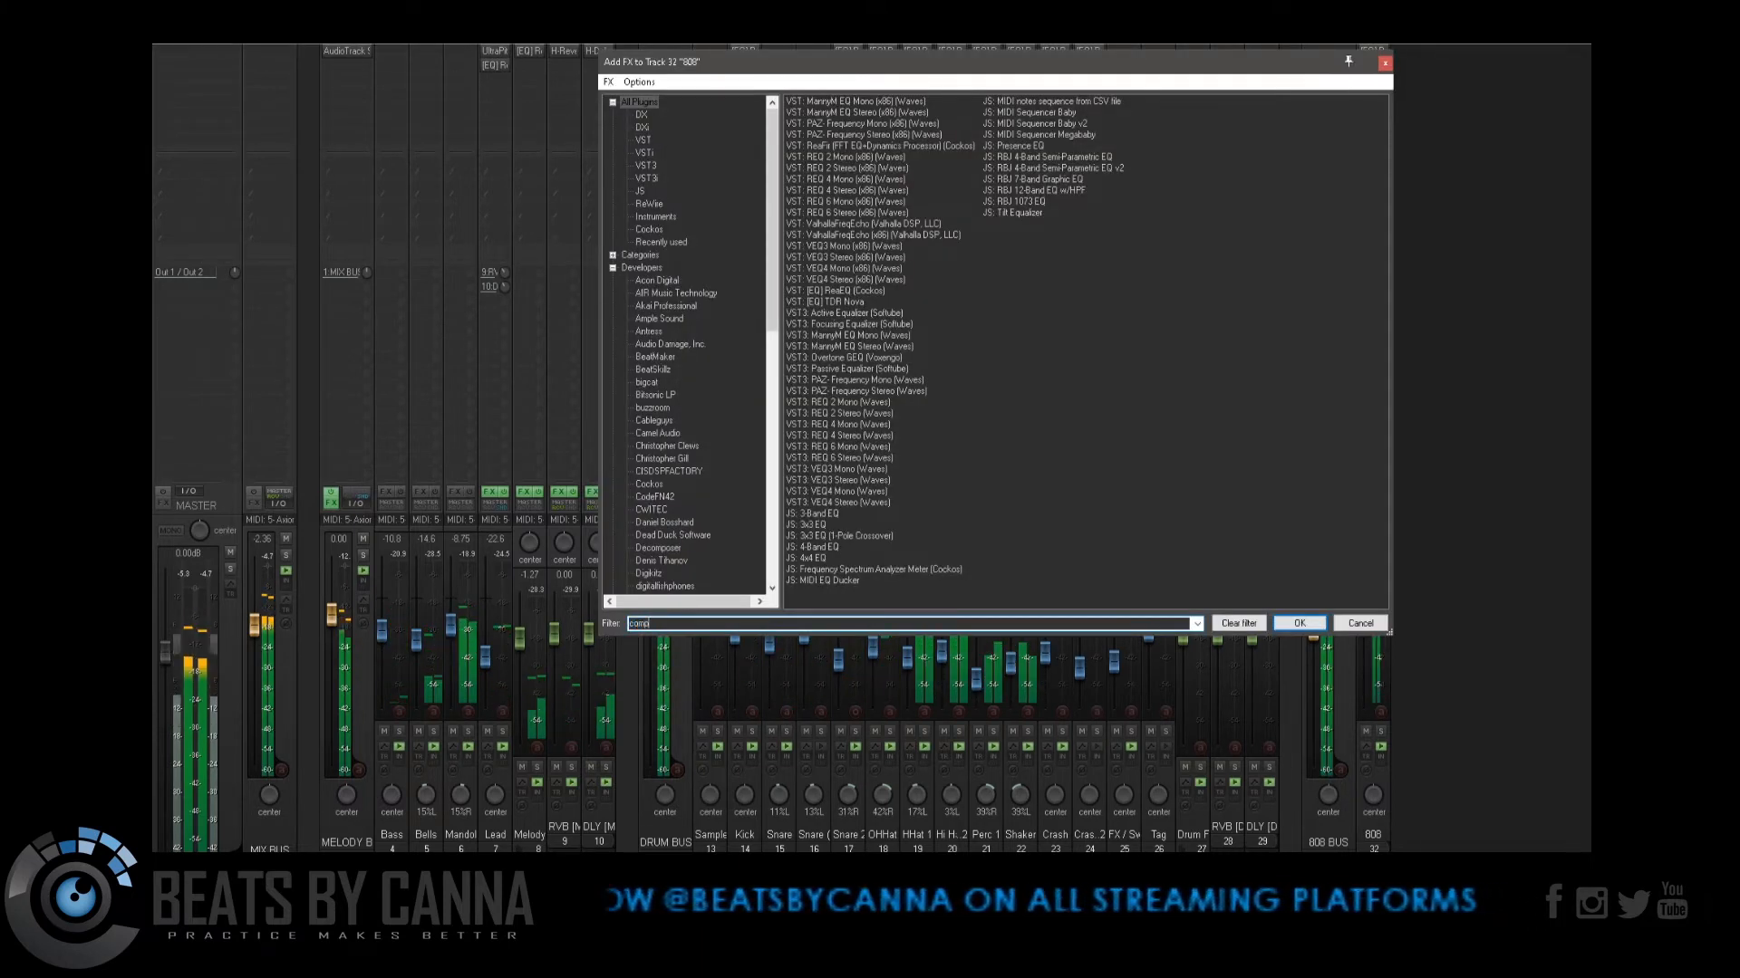
type("comp")
left_click(853, 247)
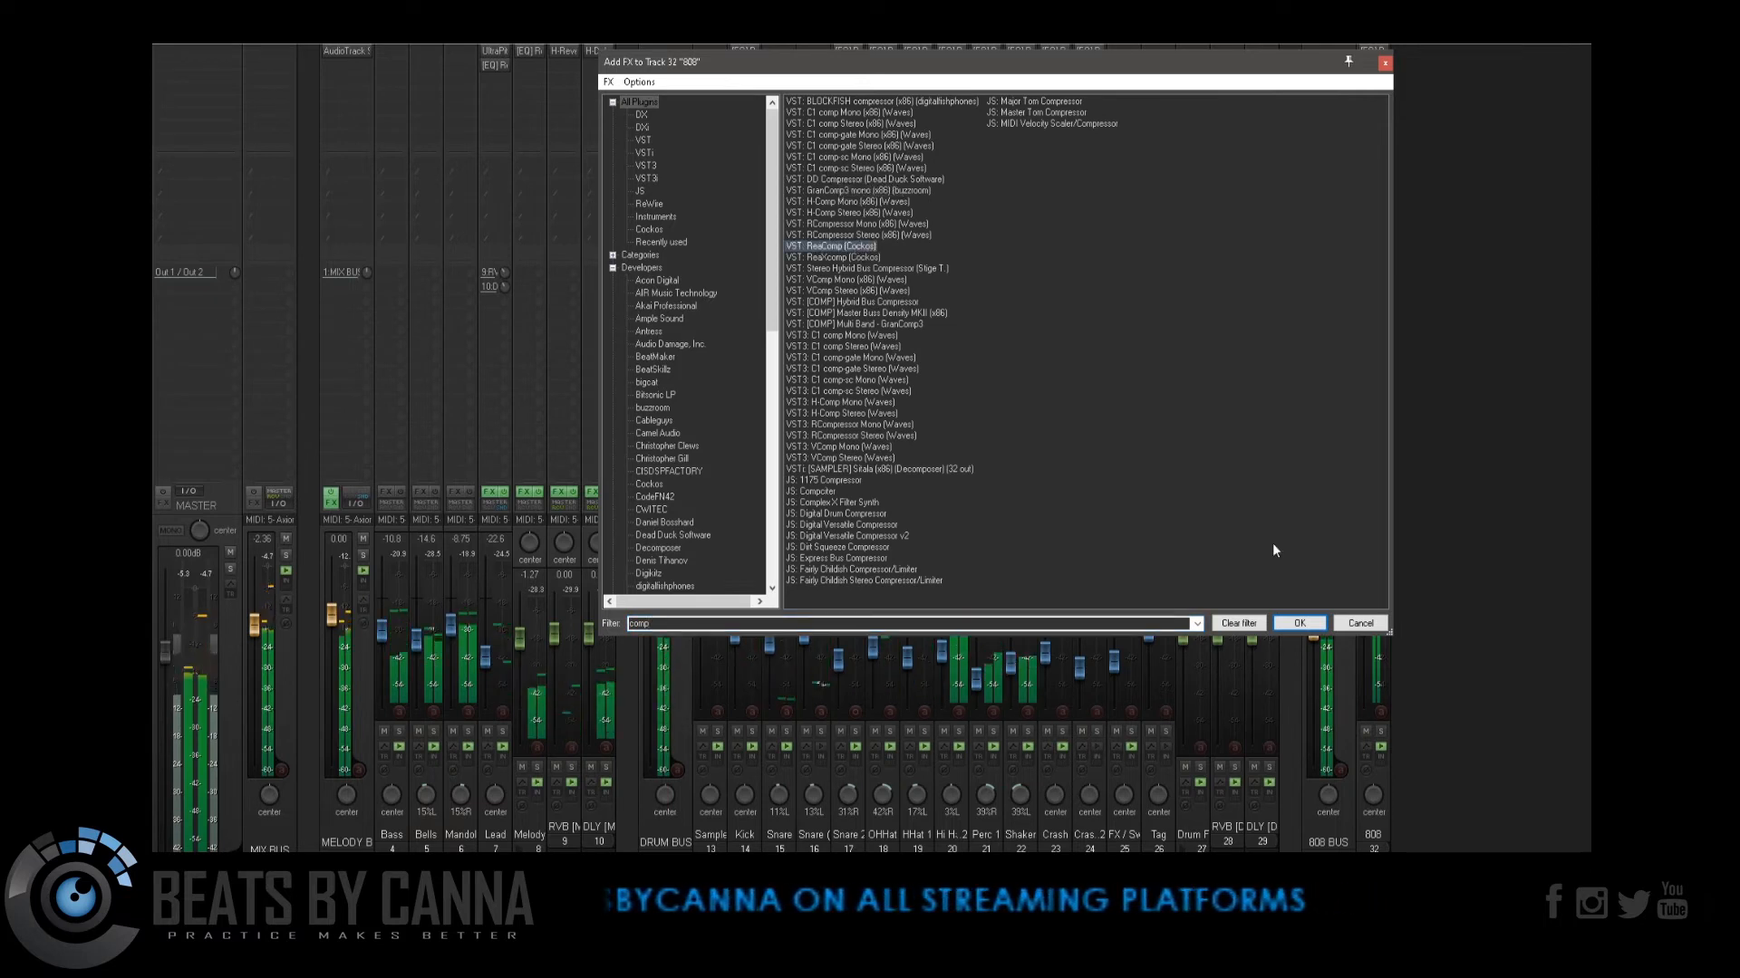
left_click(1300, 623)
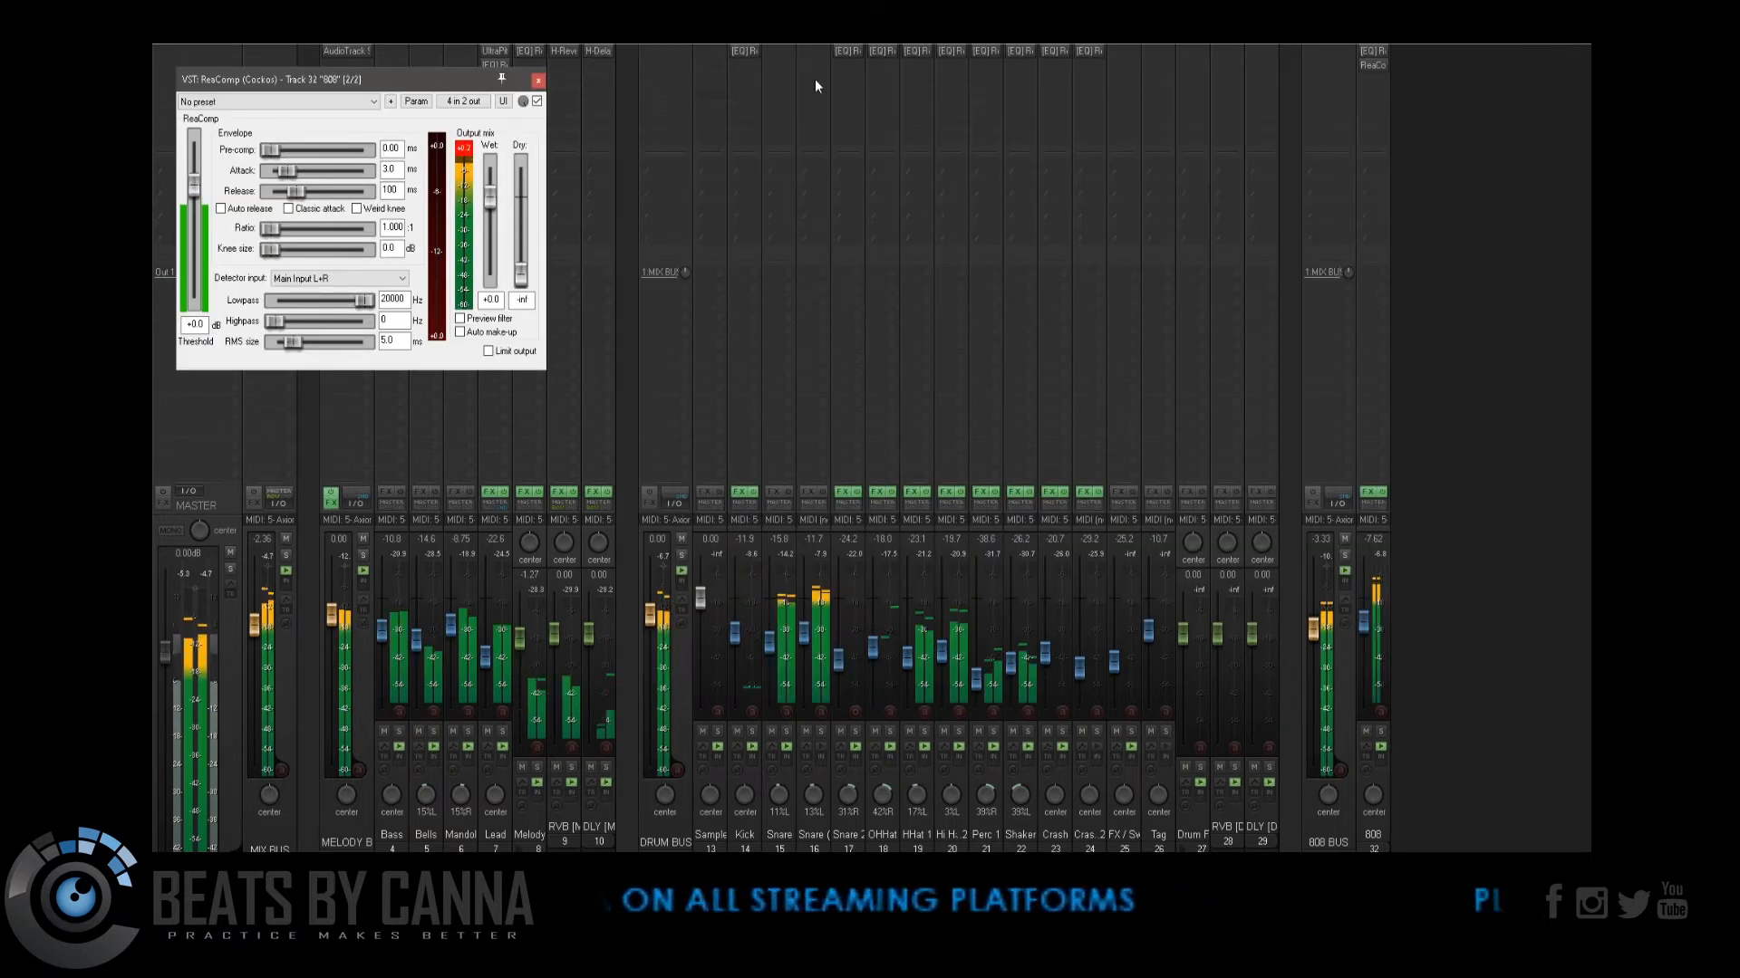
Step: Lower the master fader to -3.63 dB and route the Kick as a sidechain send into the 808's ReaComp
left_click(746, 506)
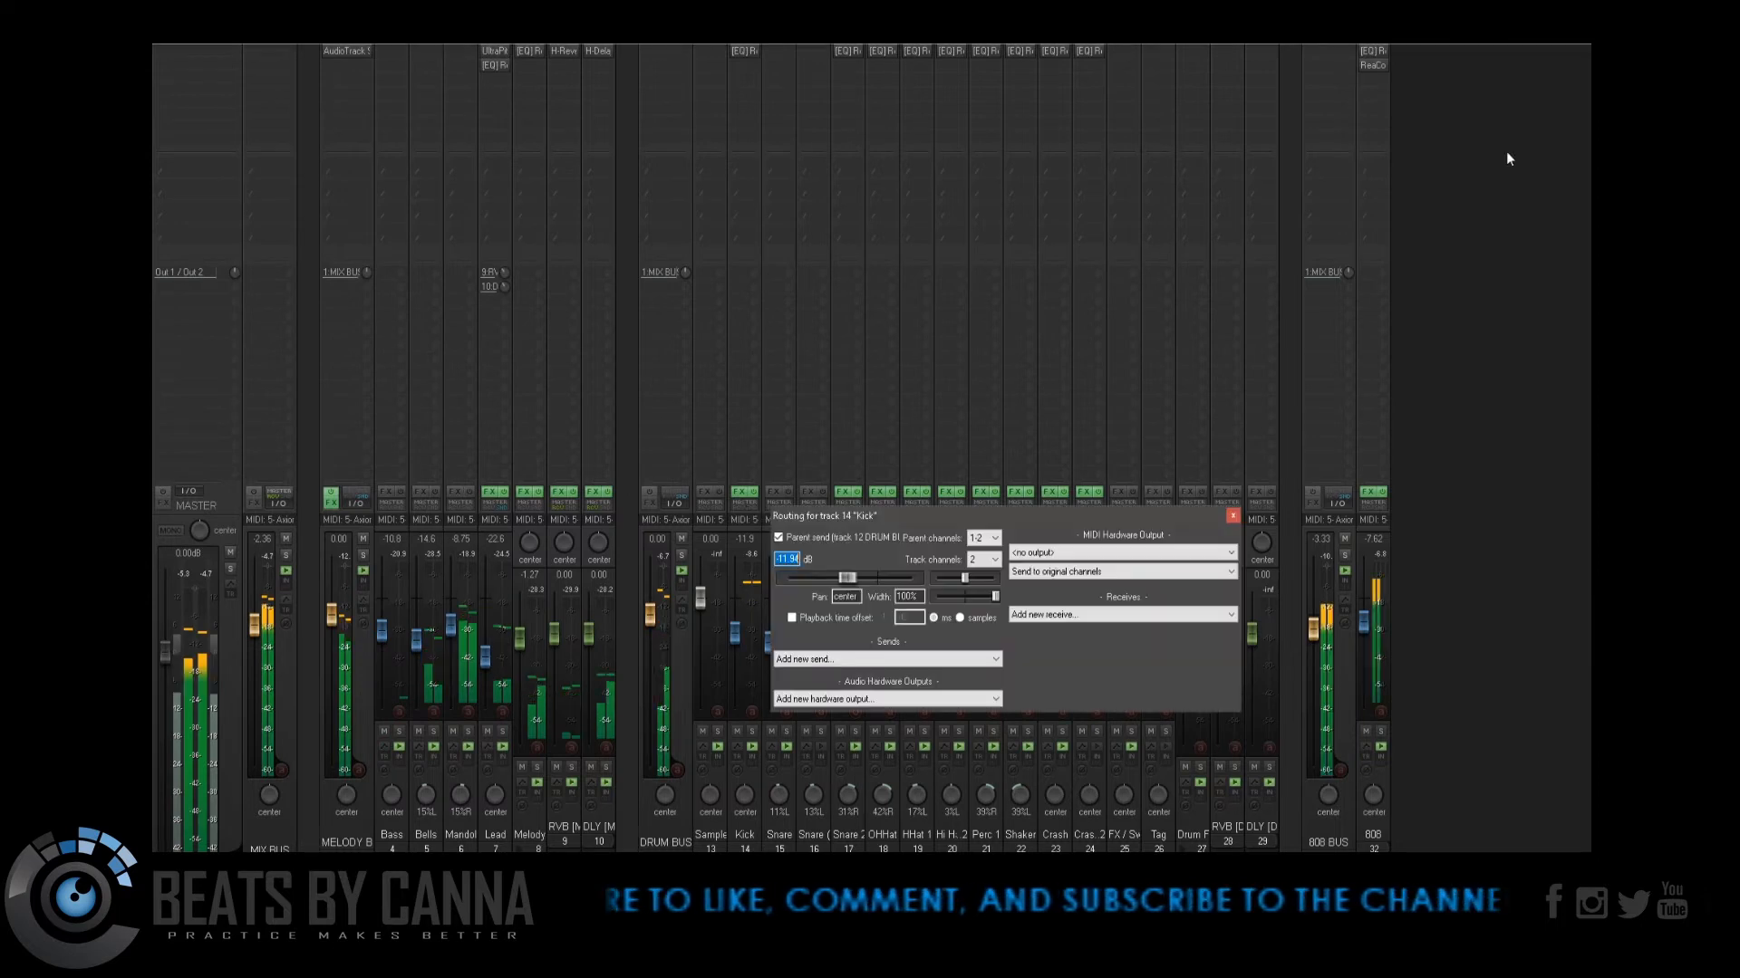
left_click(1369, 66)
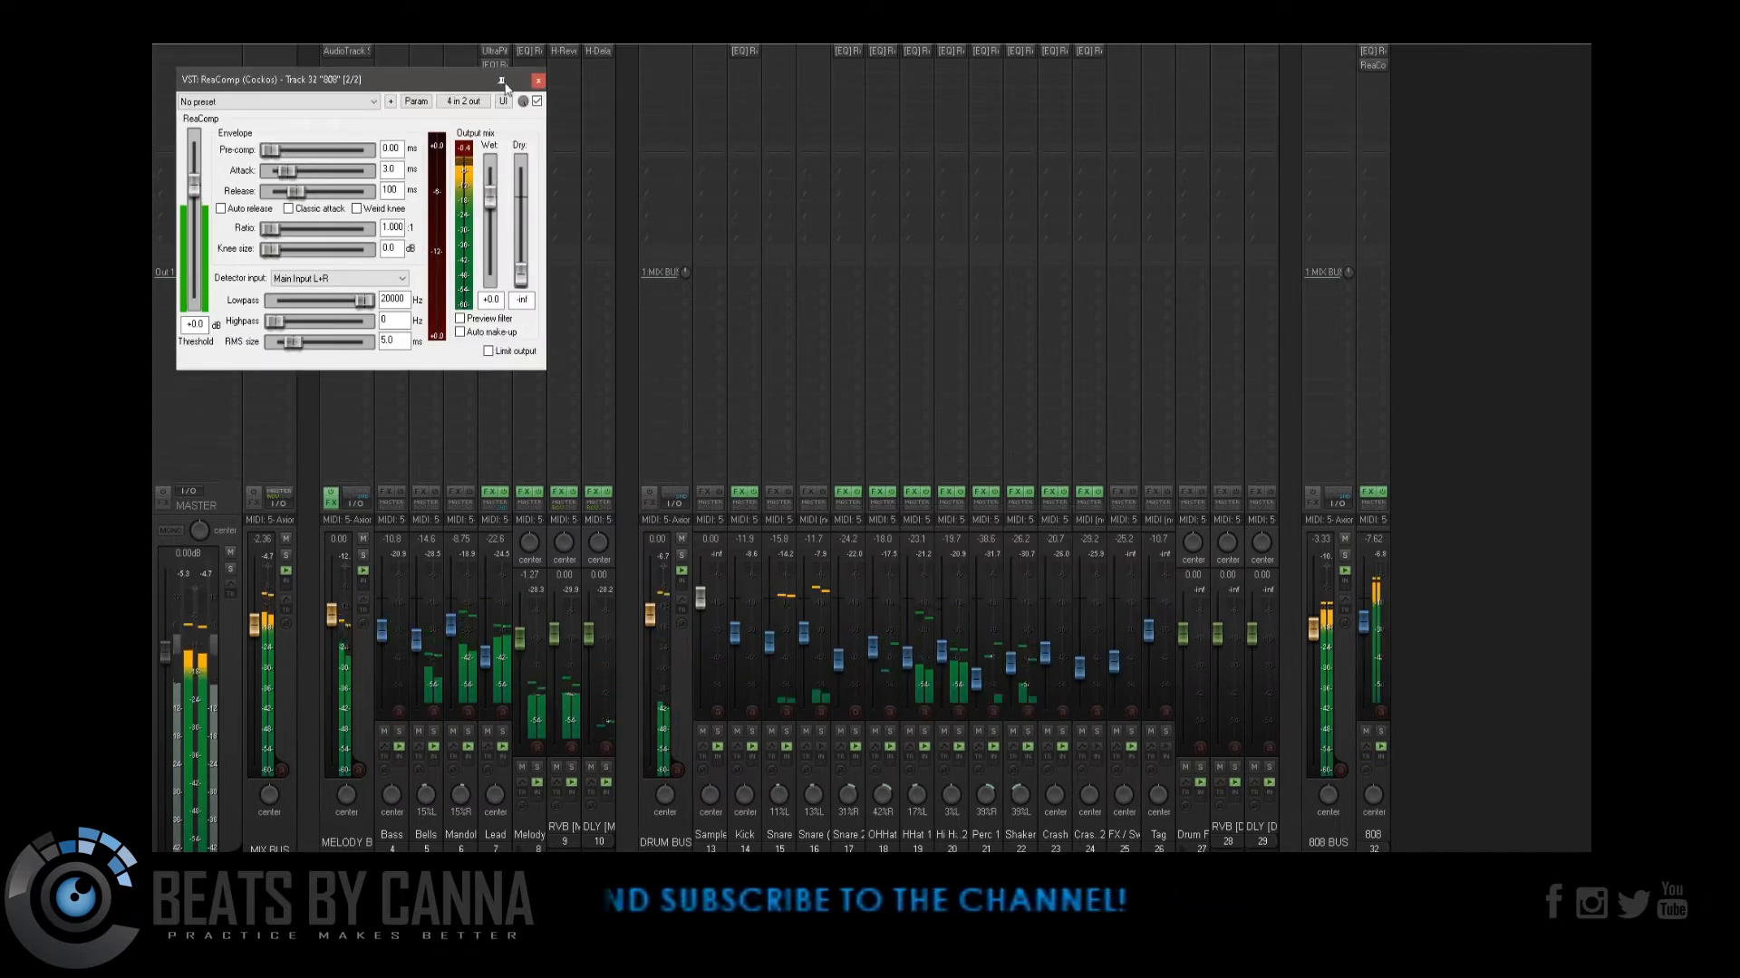
left_click_drag(162, 656, 161, 675)
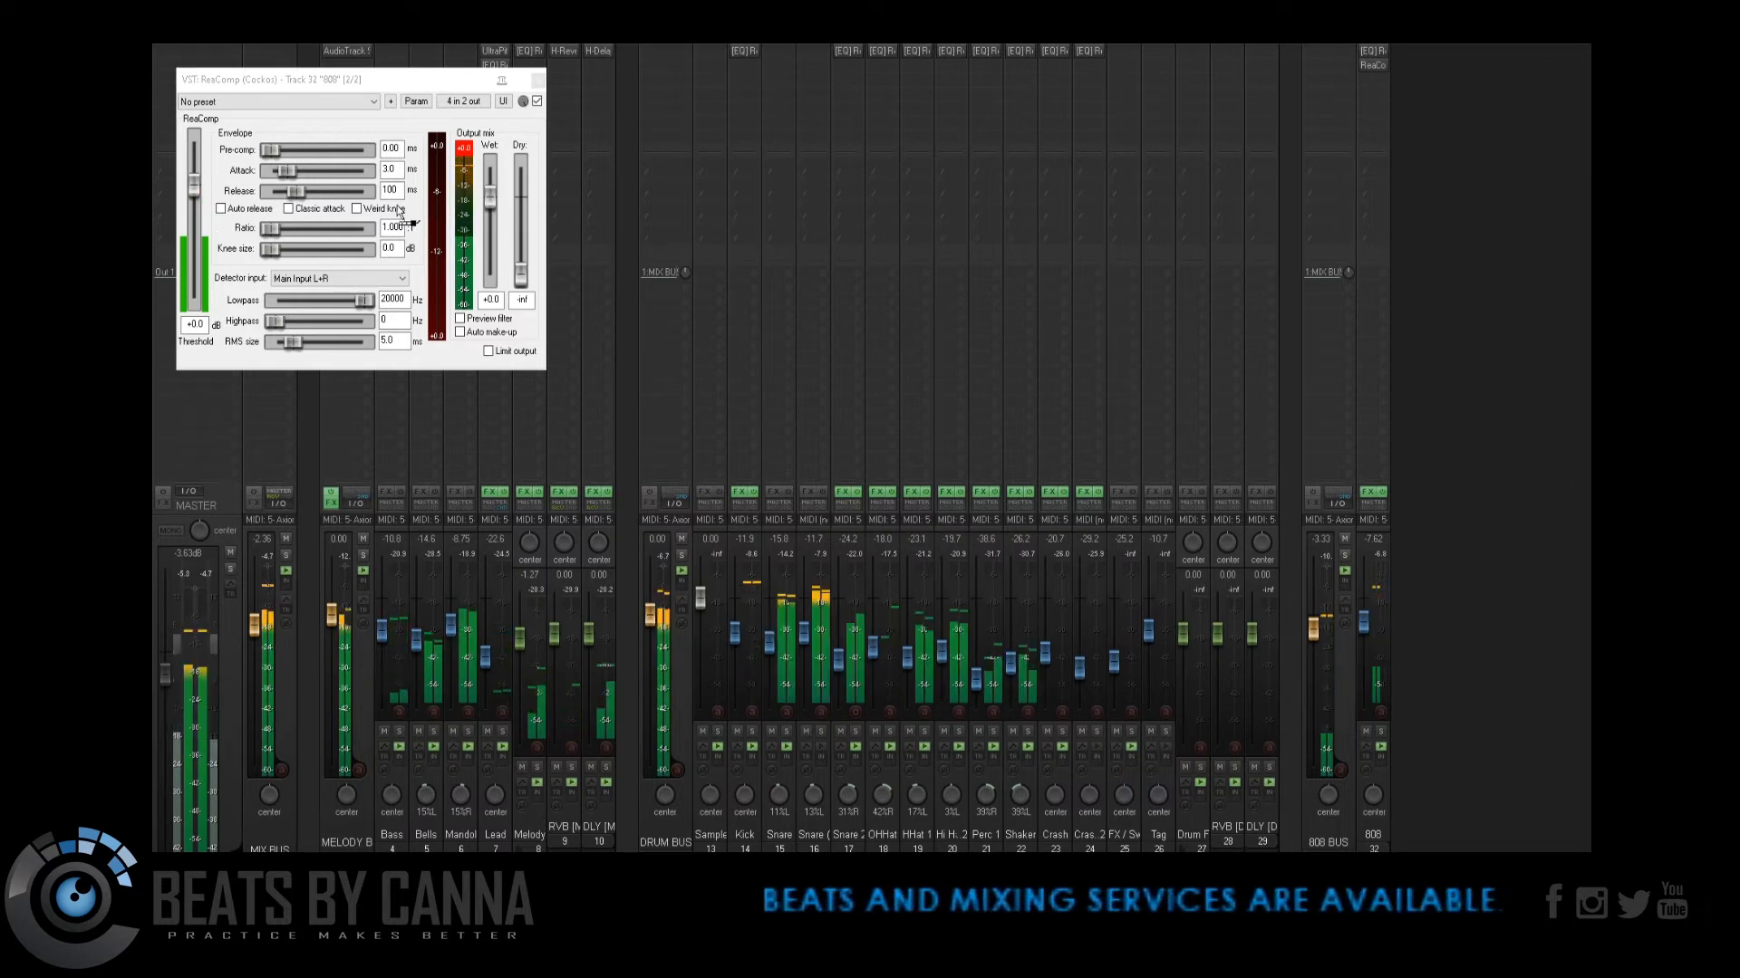
left_click_drag(335, 212, 332, 217)
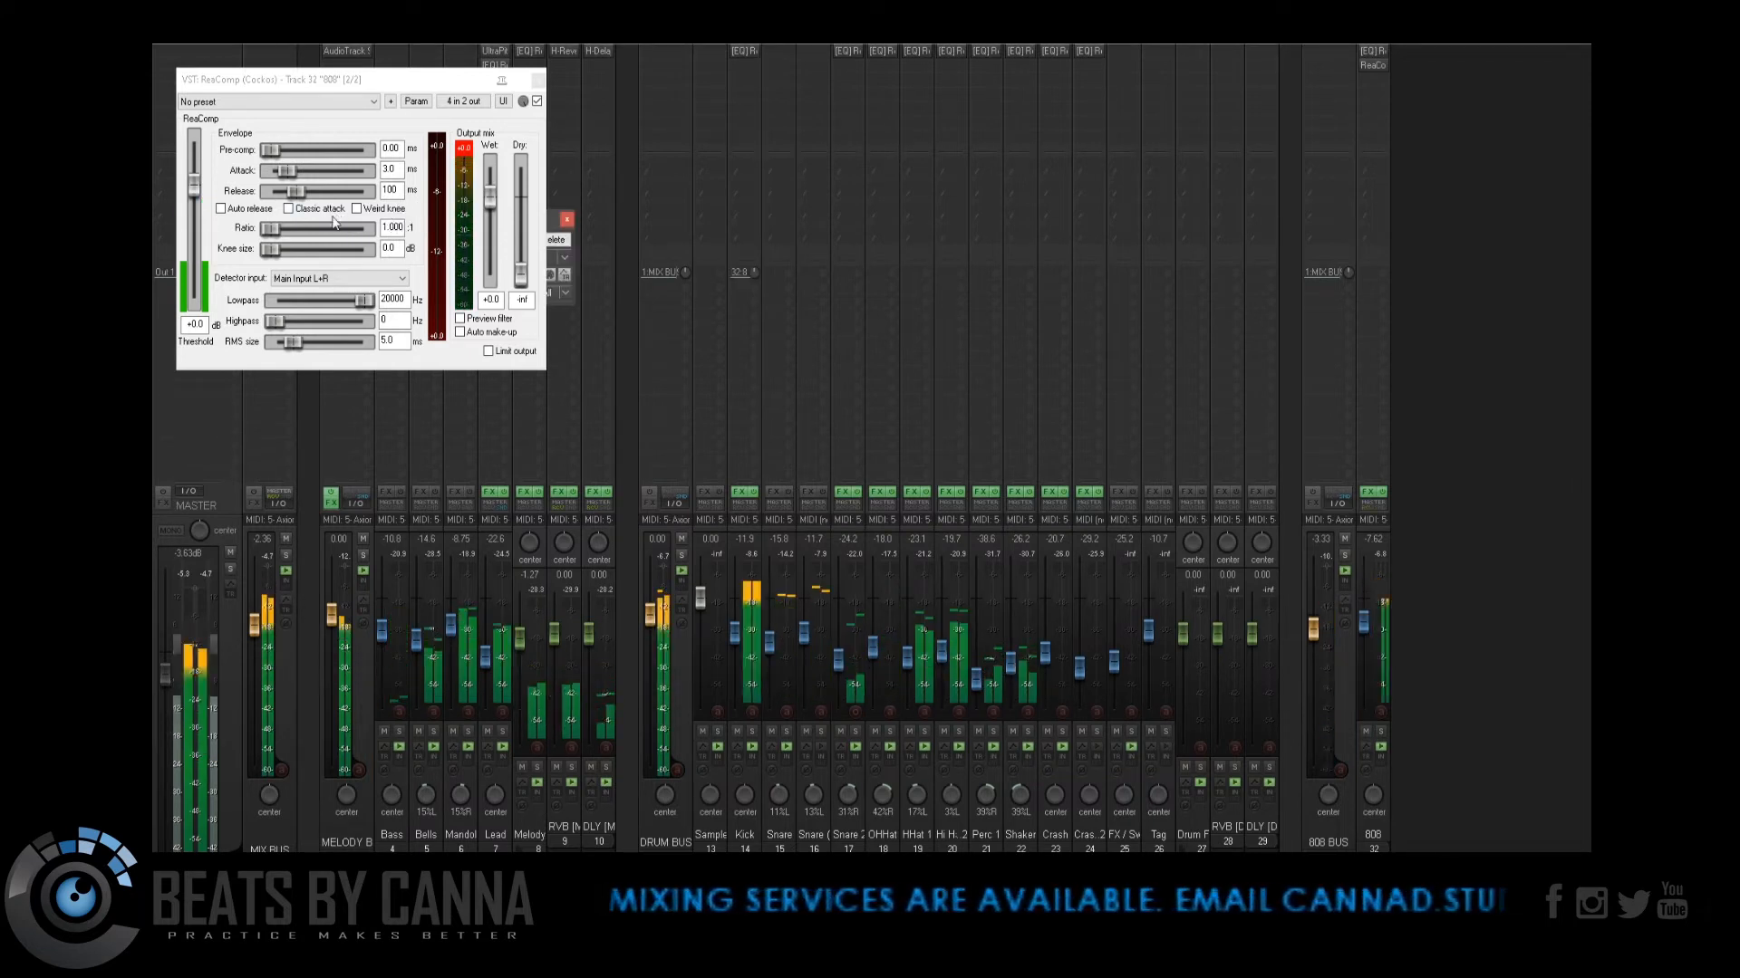
Step: Set ReaComp's detector input to Auxiliary Input L+R, ratio to 3:1, attack to 0 ms and release to 25 ms
left_click(333, 279)
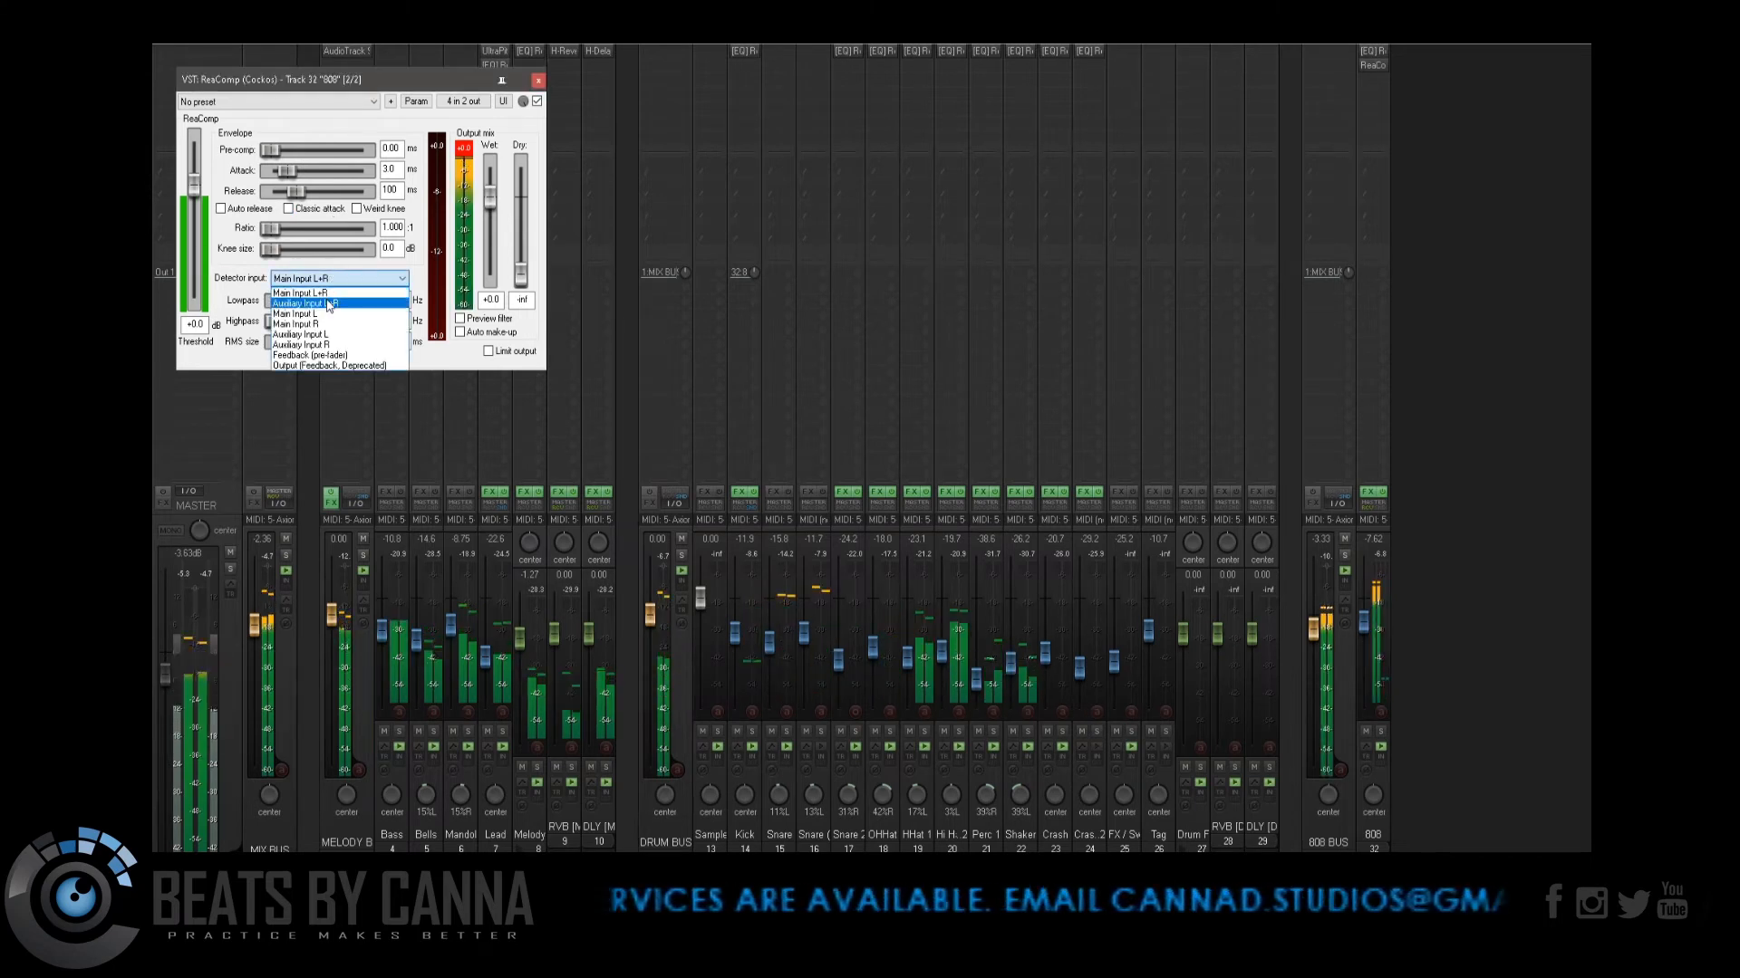
left_click(329, 305)
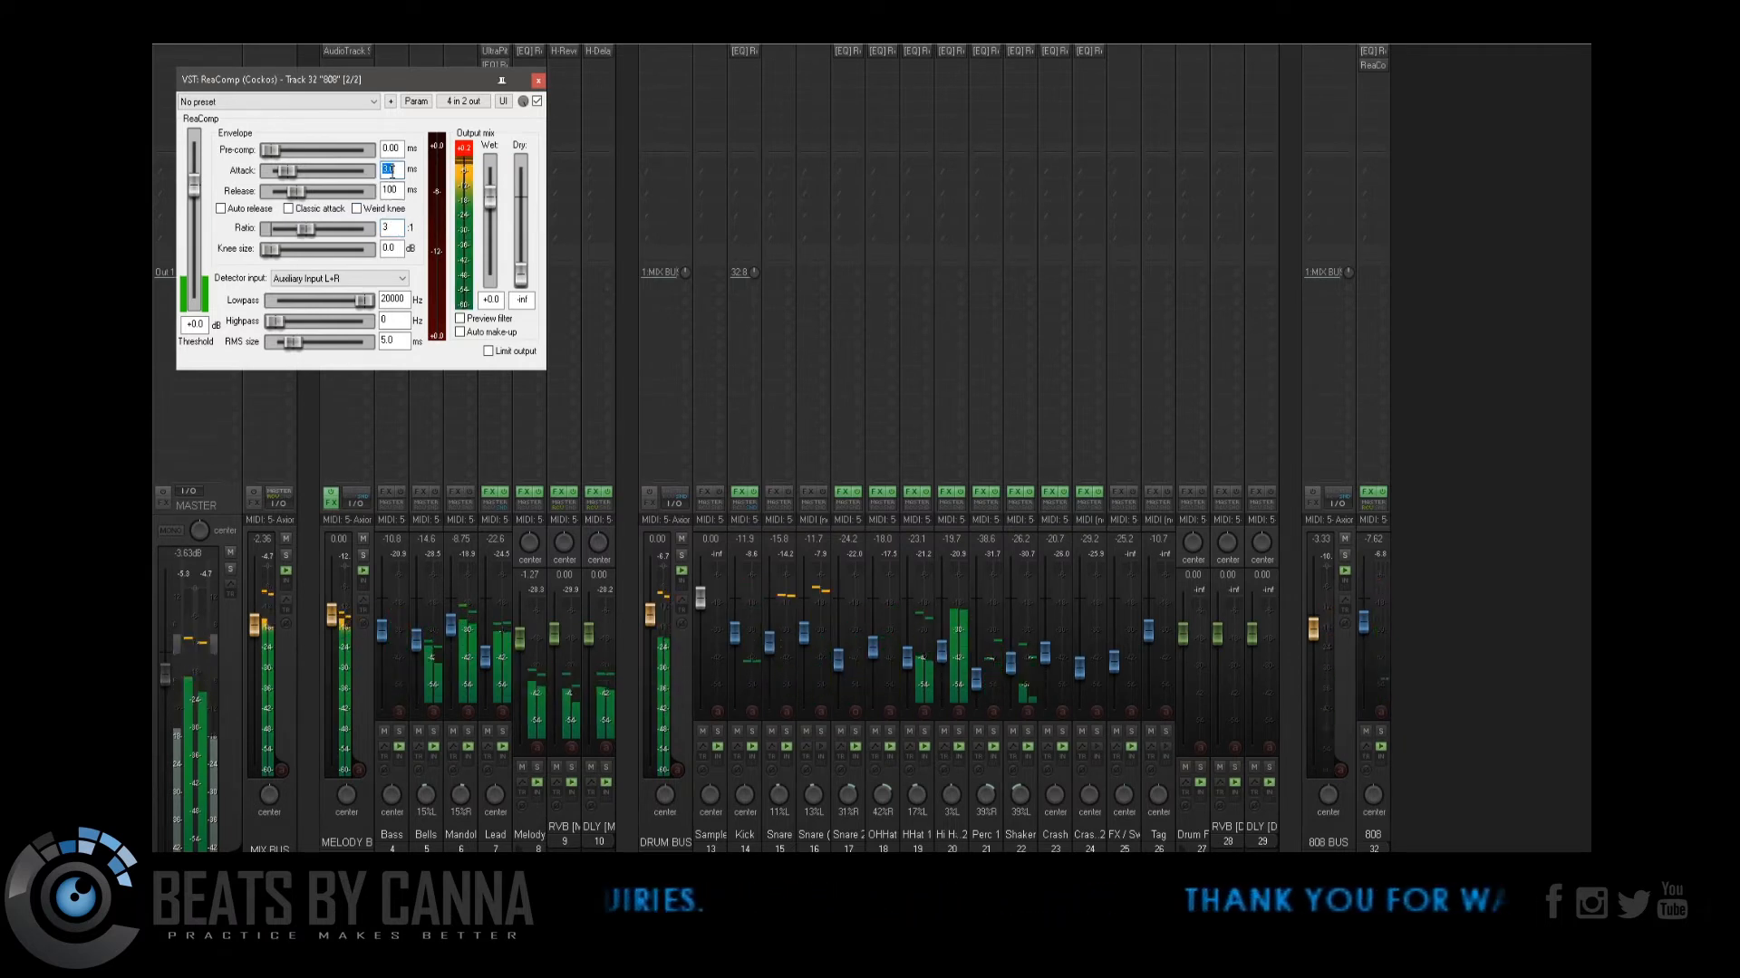
type("0")
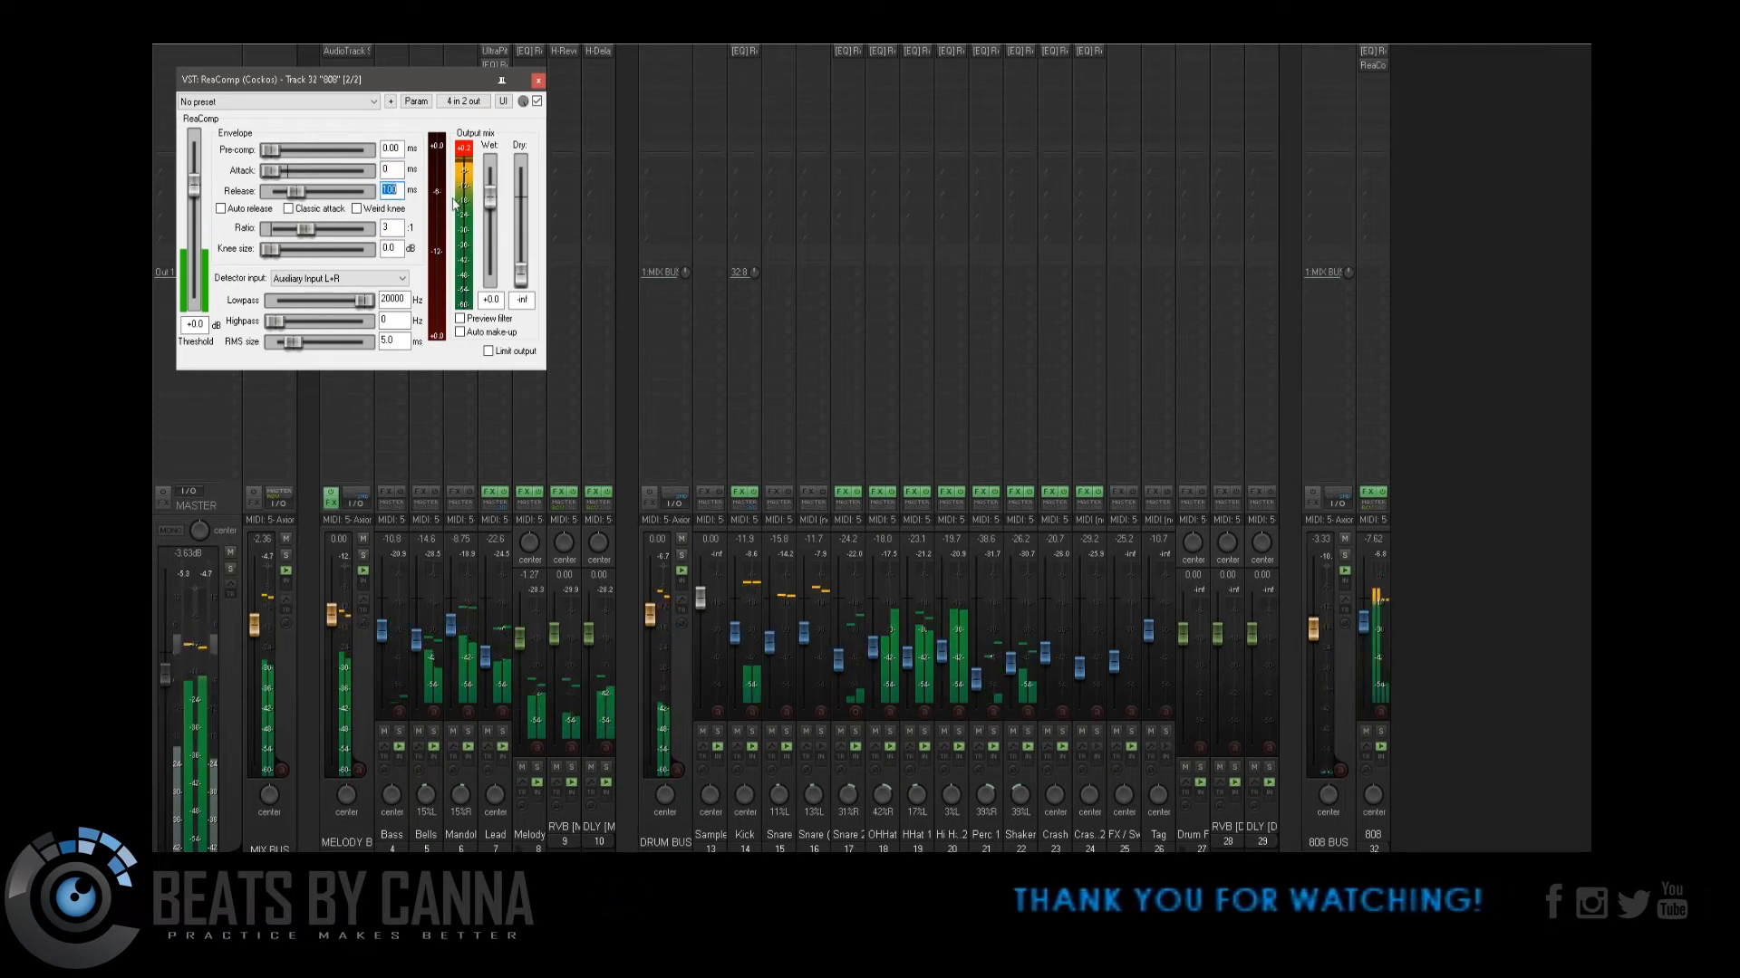
type("25")
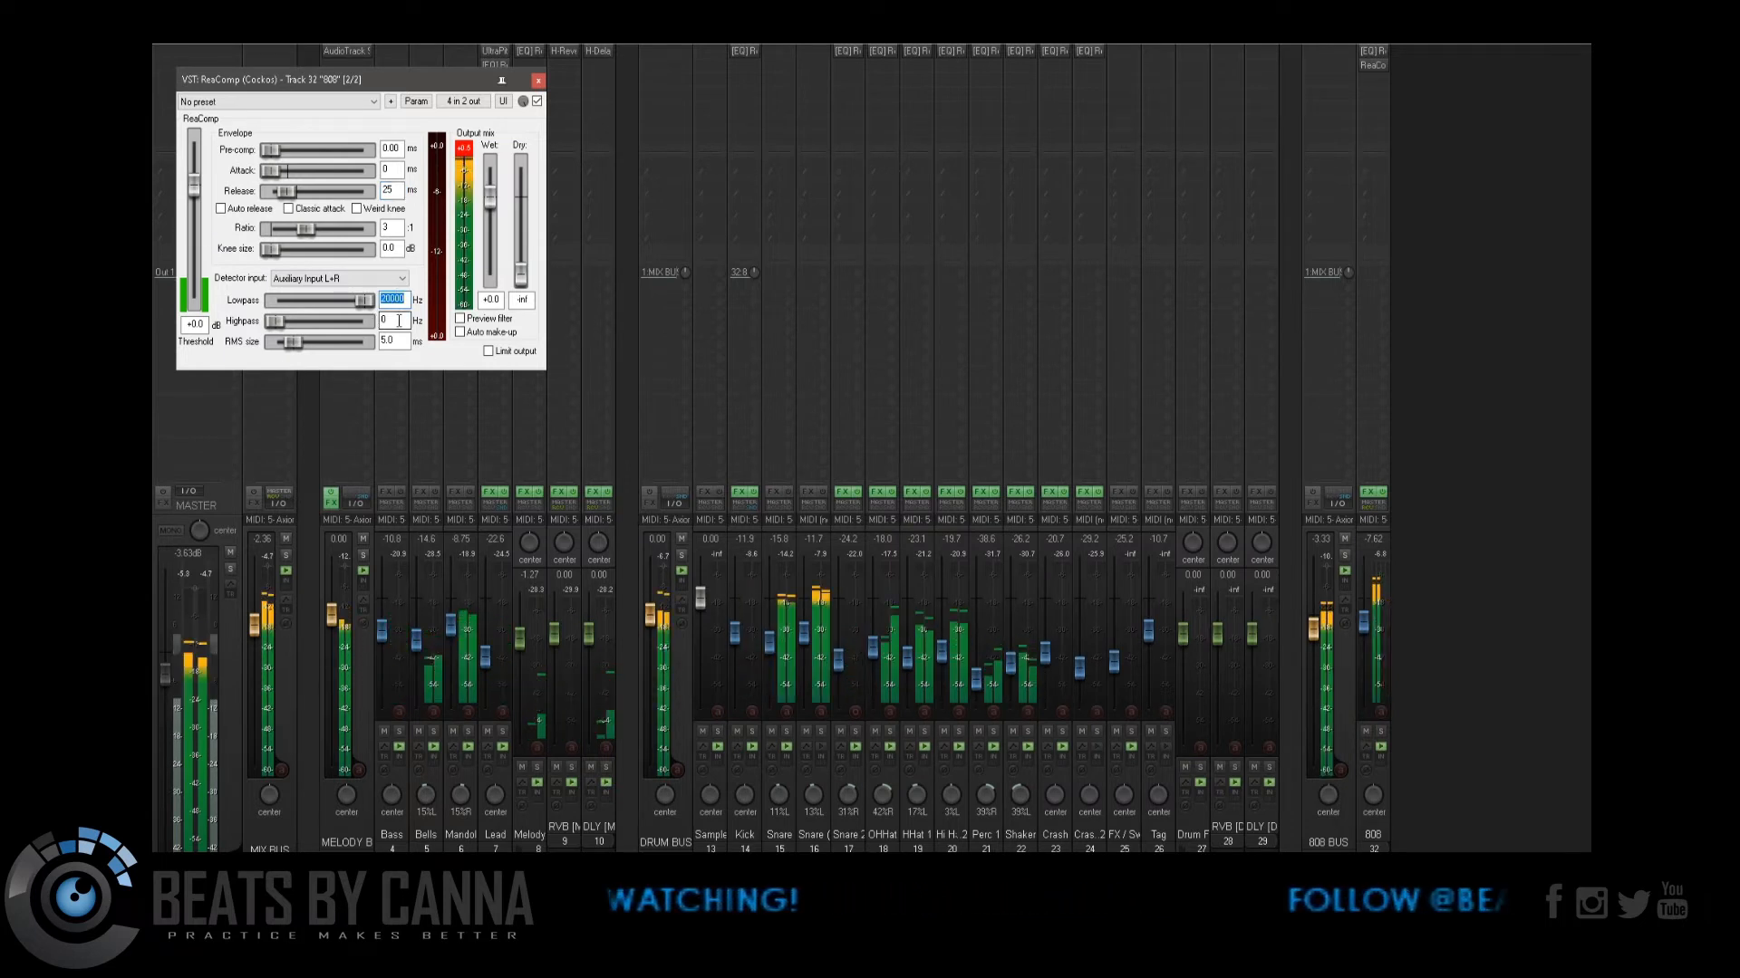
Step: Lower ReaComp's threshold to -15.0 dB, close it, and compare the 808 with its effects bypassed and re-enabled
left_click_drag(198, 190, 200, 195)
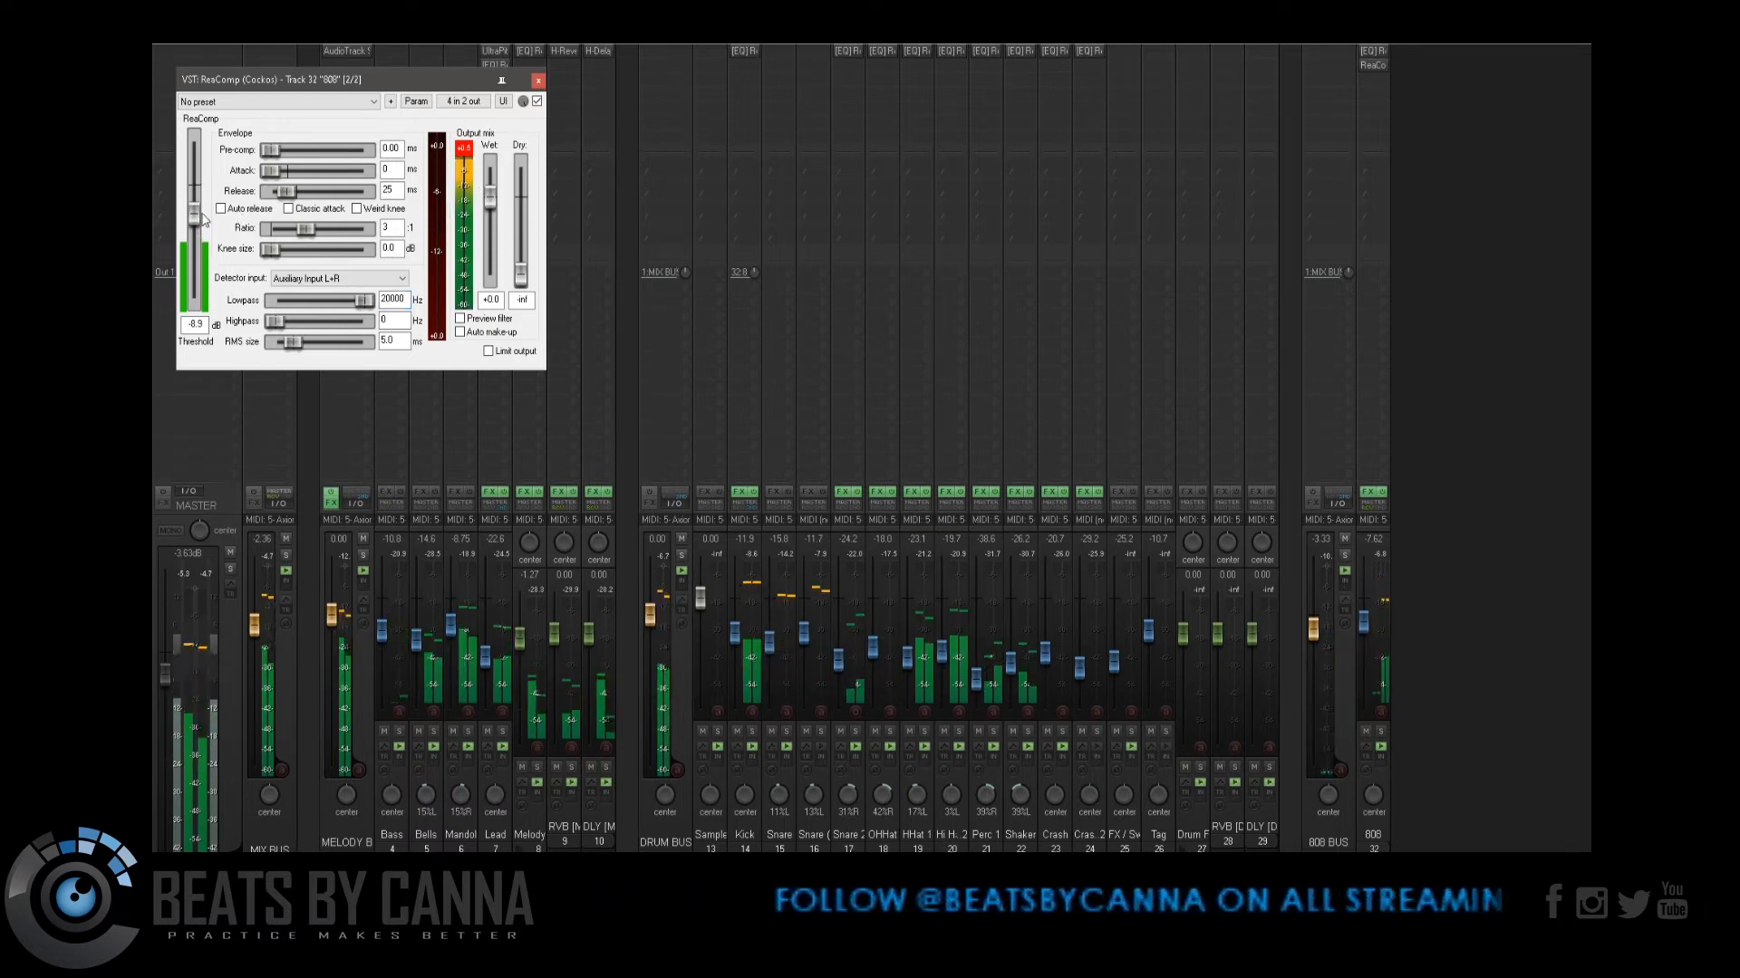
left_click_drag(205, 220, 194, 226)
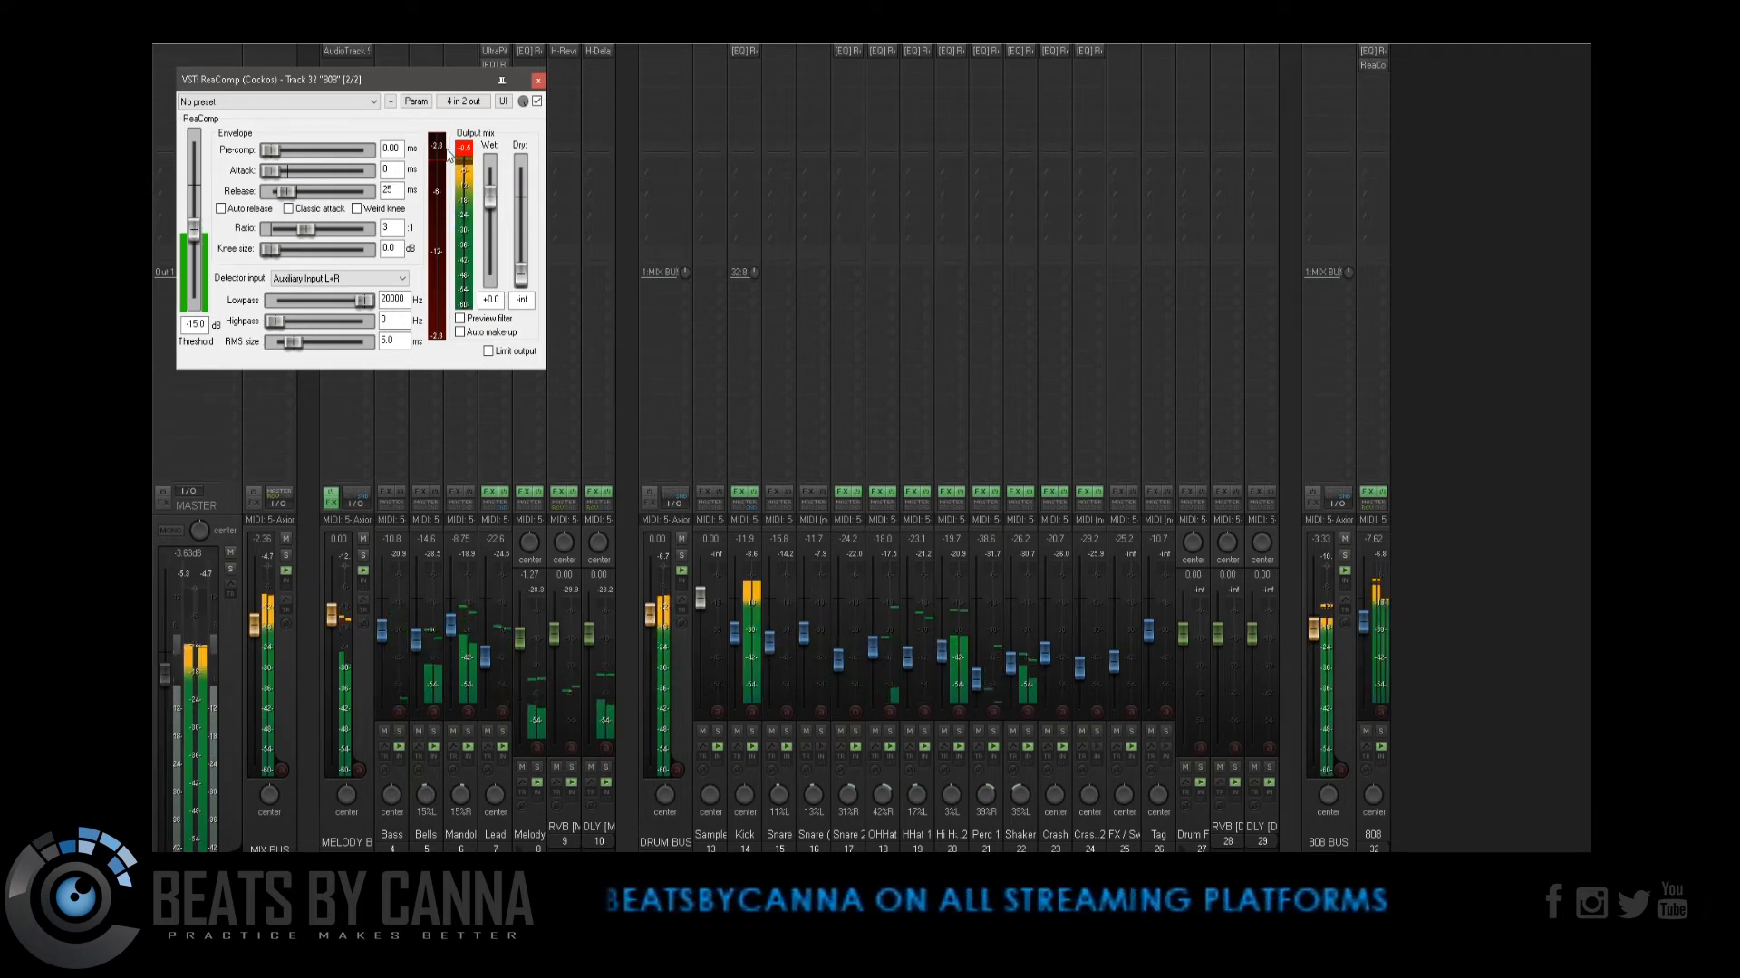
left_click(538, 82)
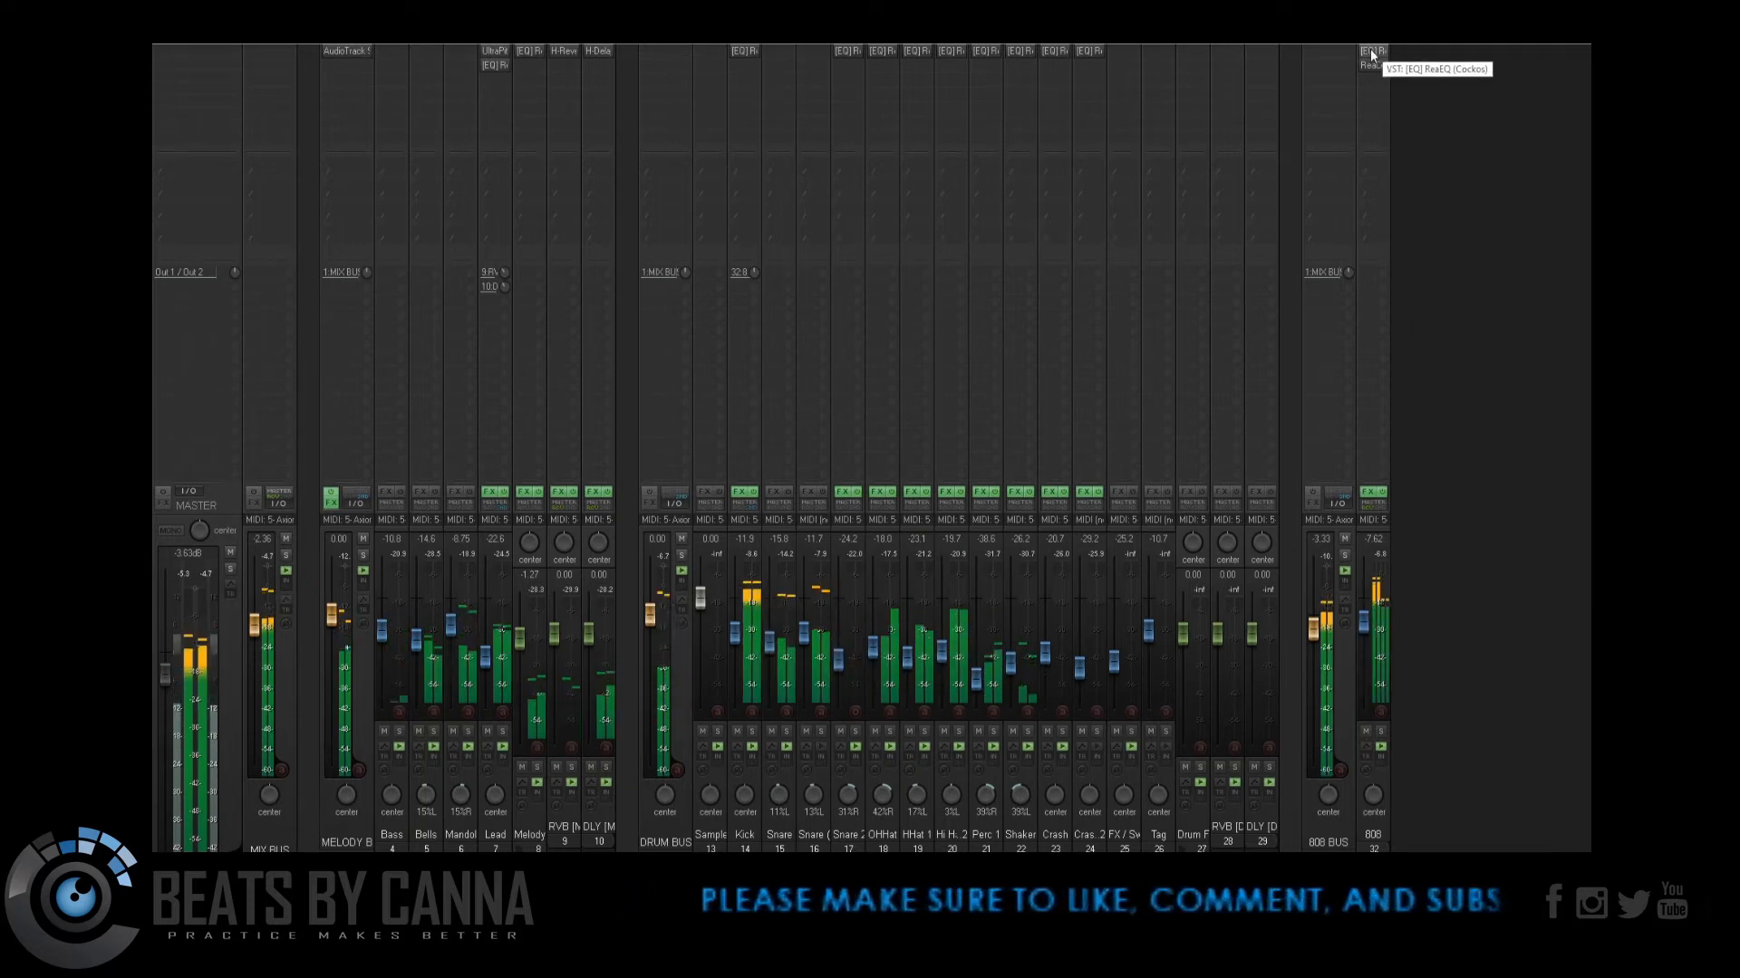
left_click(1383, 493)
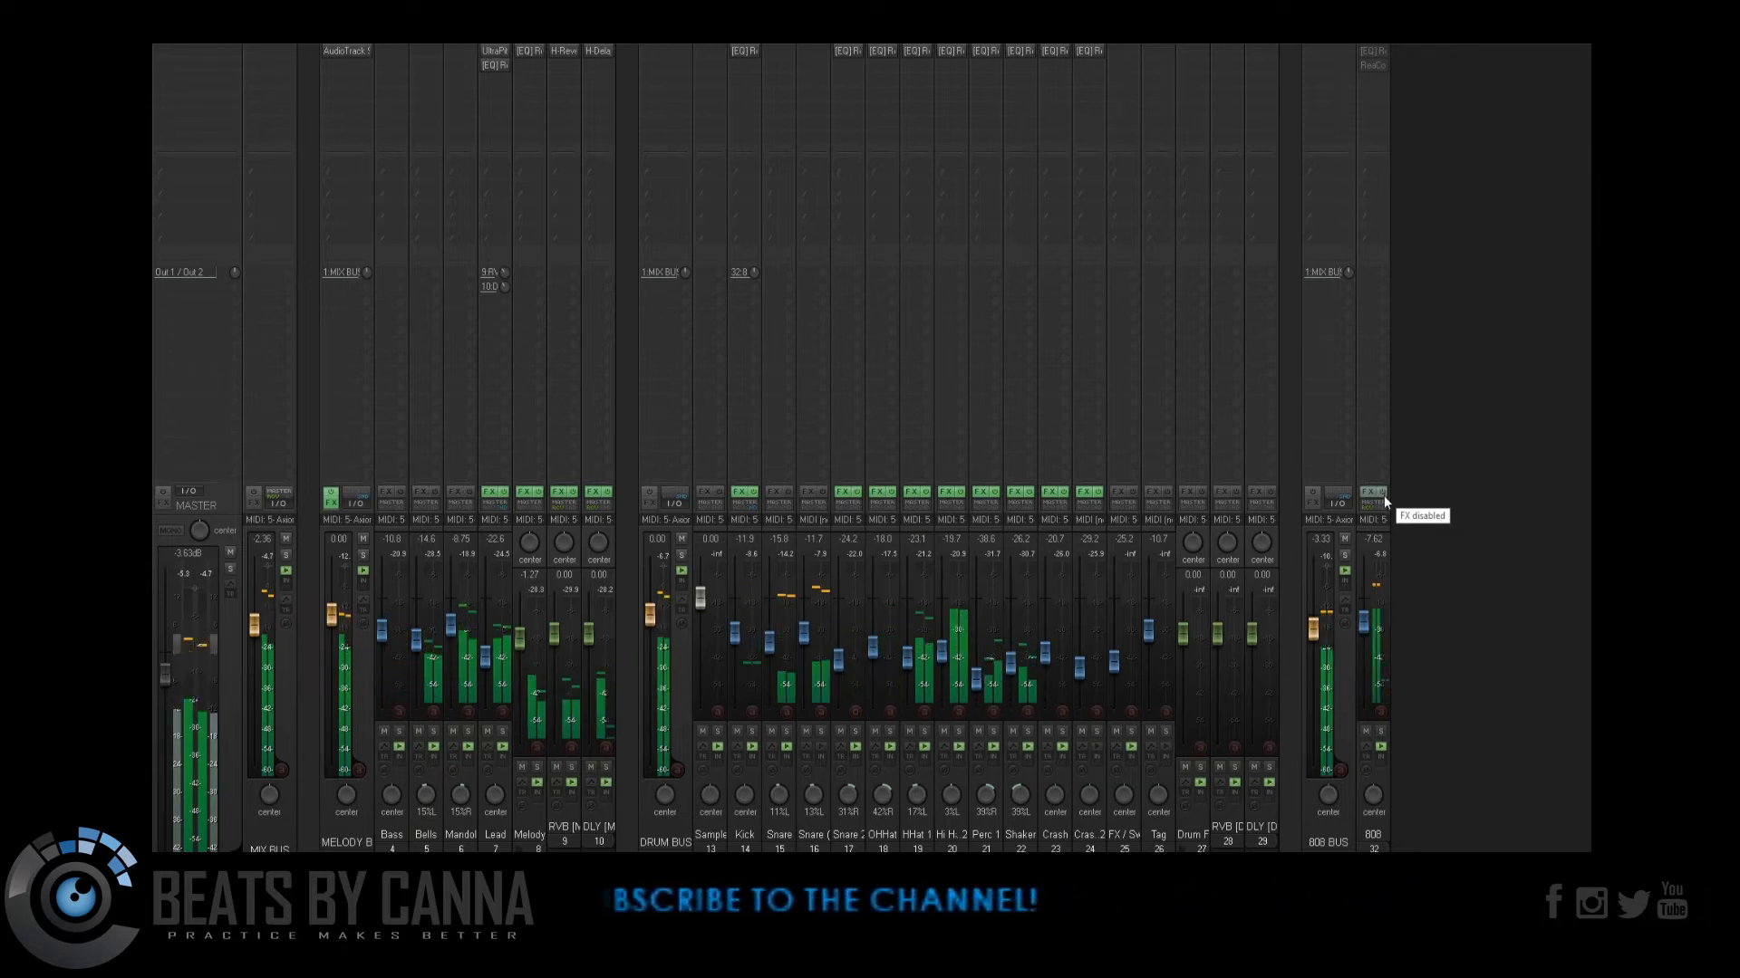
left_click(1383, 492)
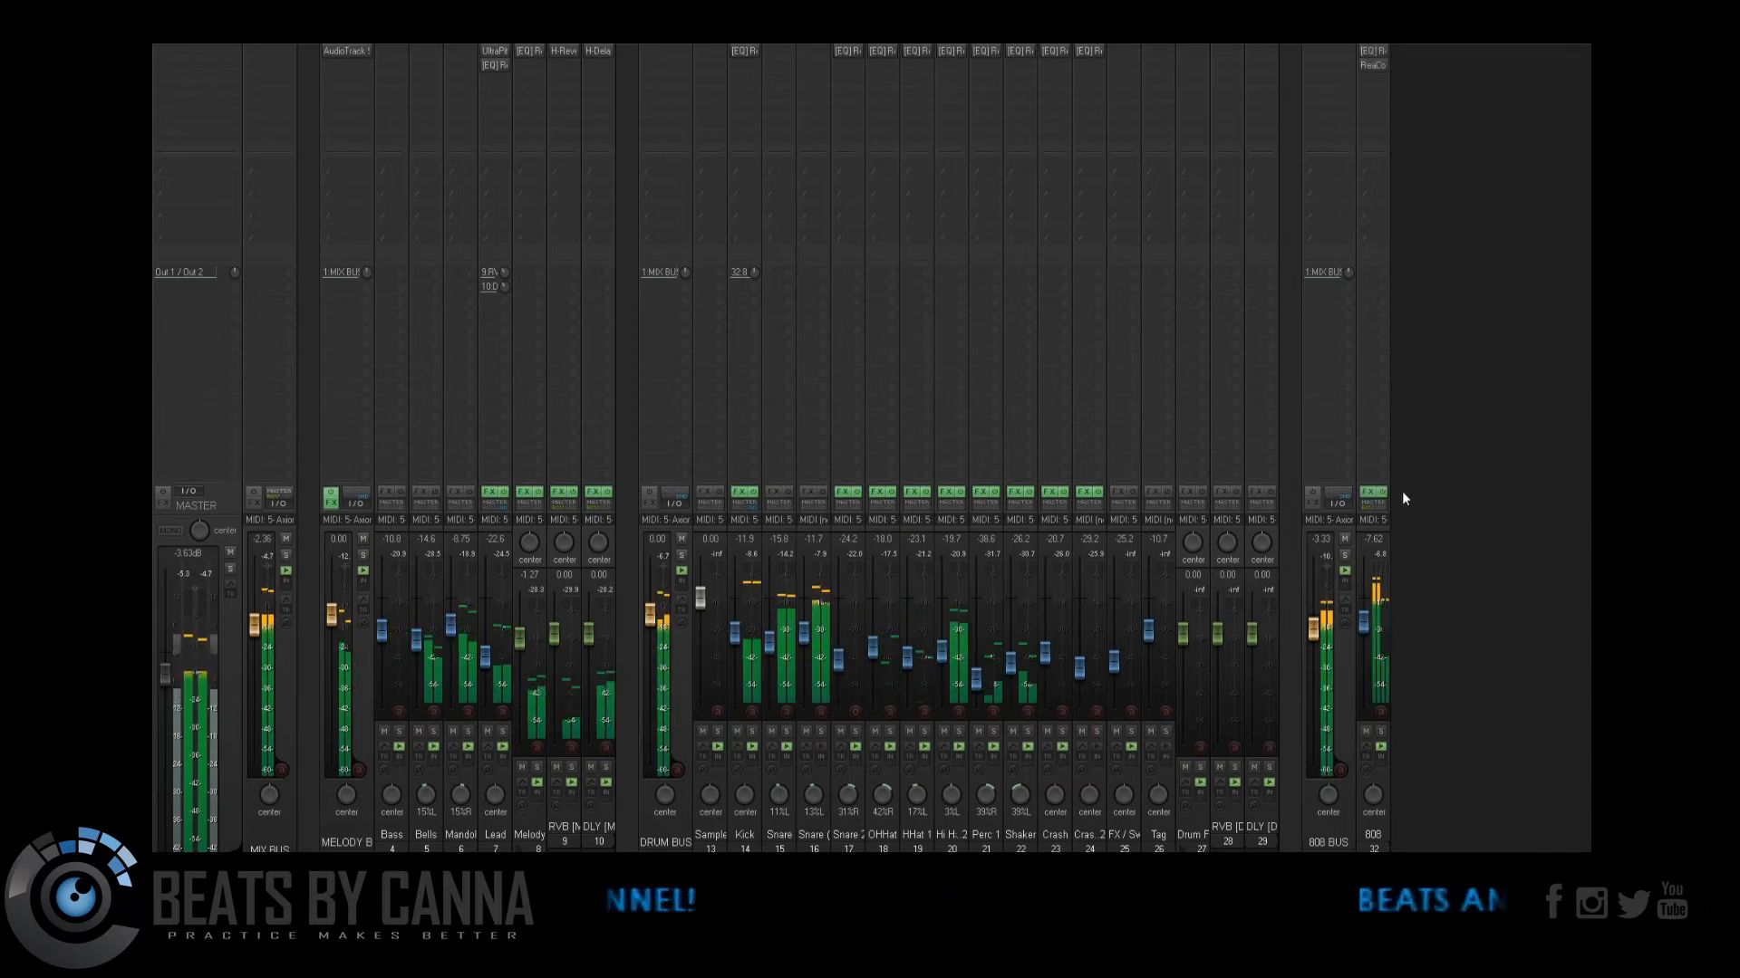
Step: Filter the effects list by "maxx" and add MaxxBass Mono (x86) (Waves) to the 808 BUS
double_click(1342, 58)
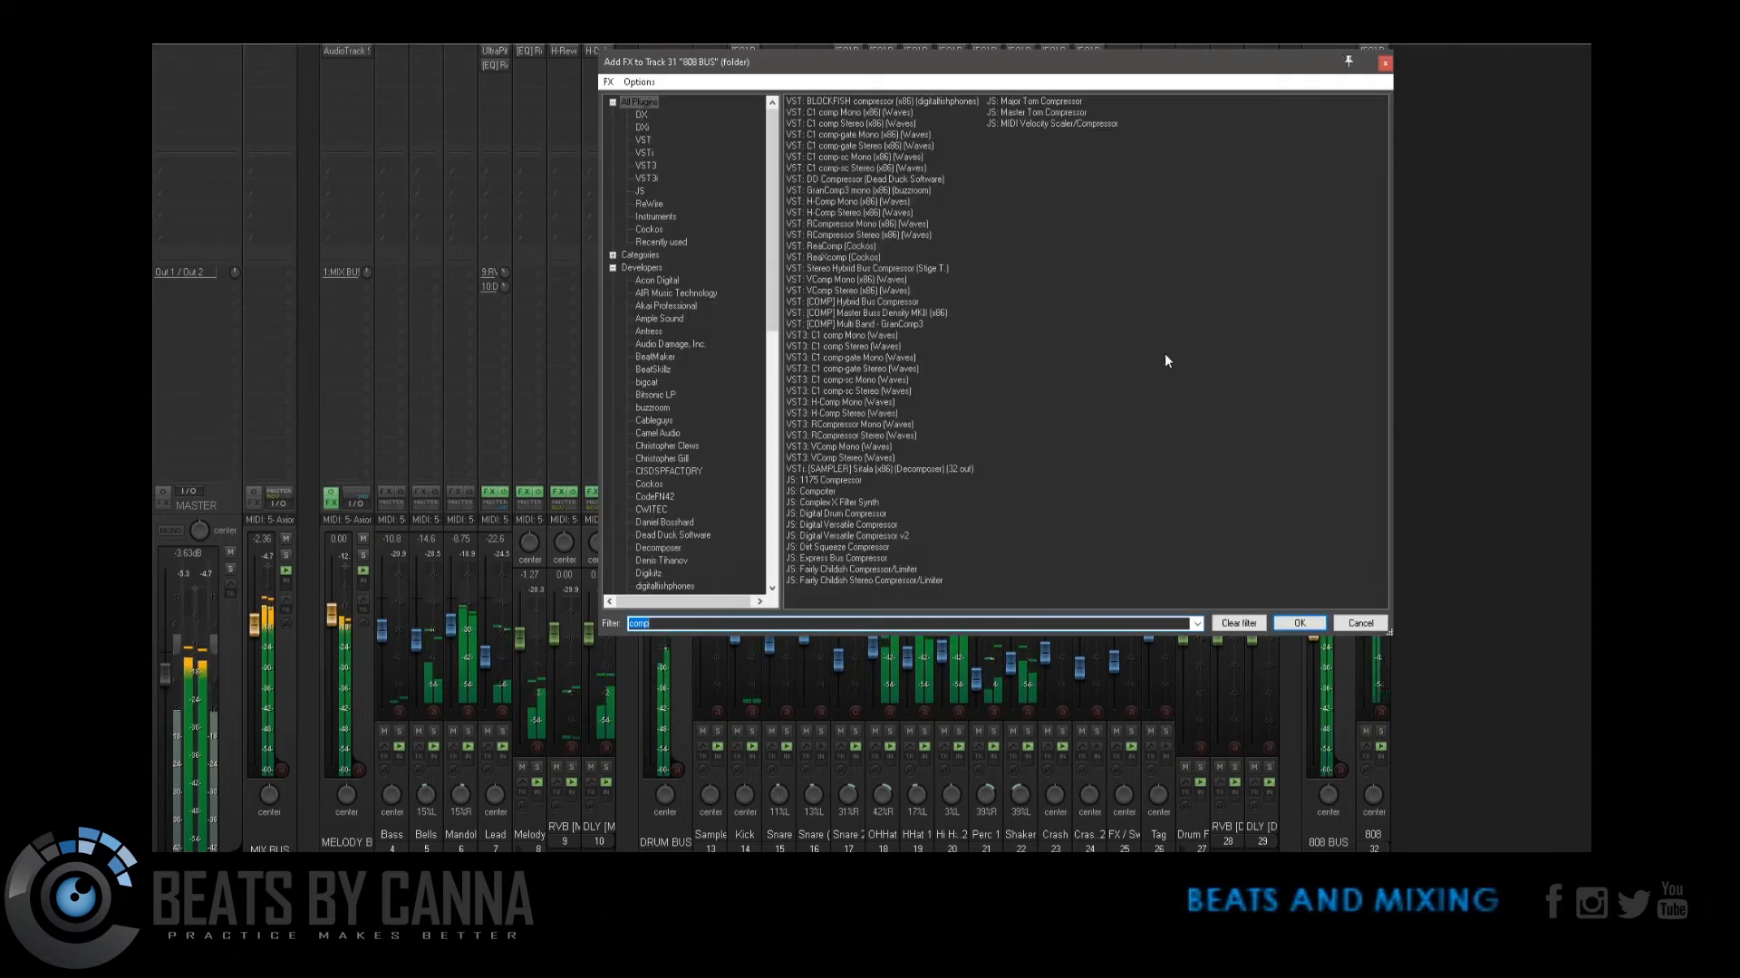
type("maxx")
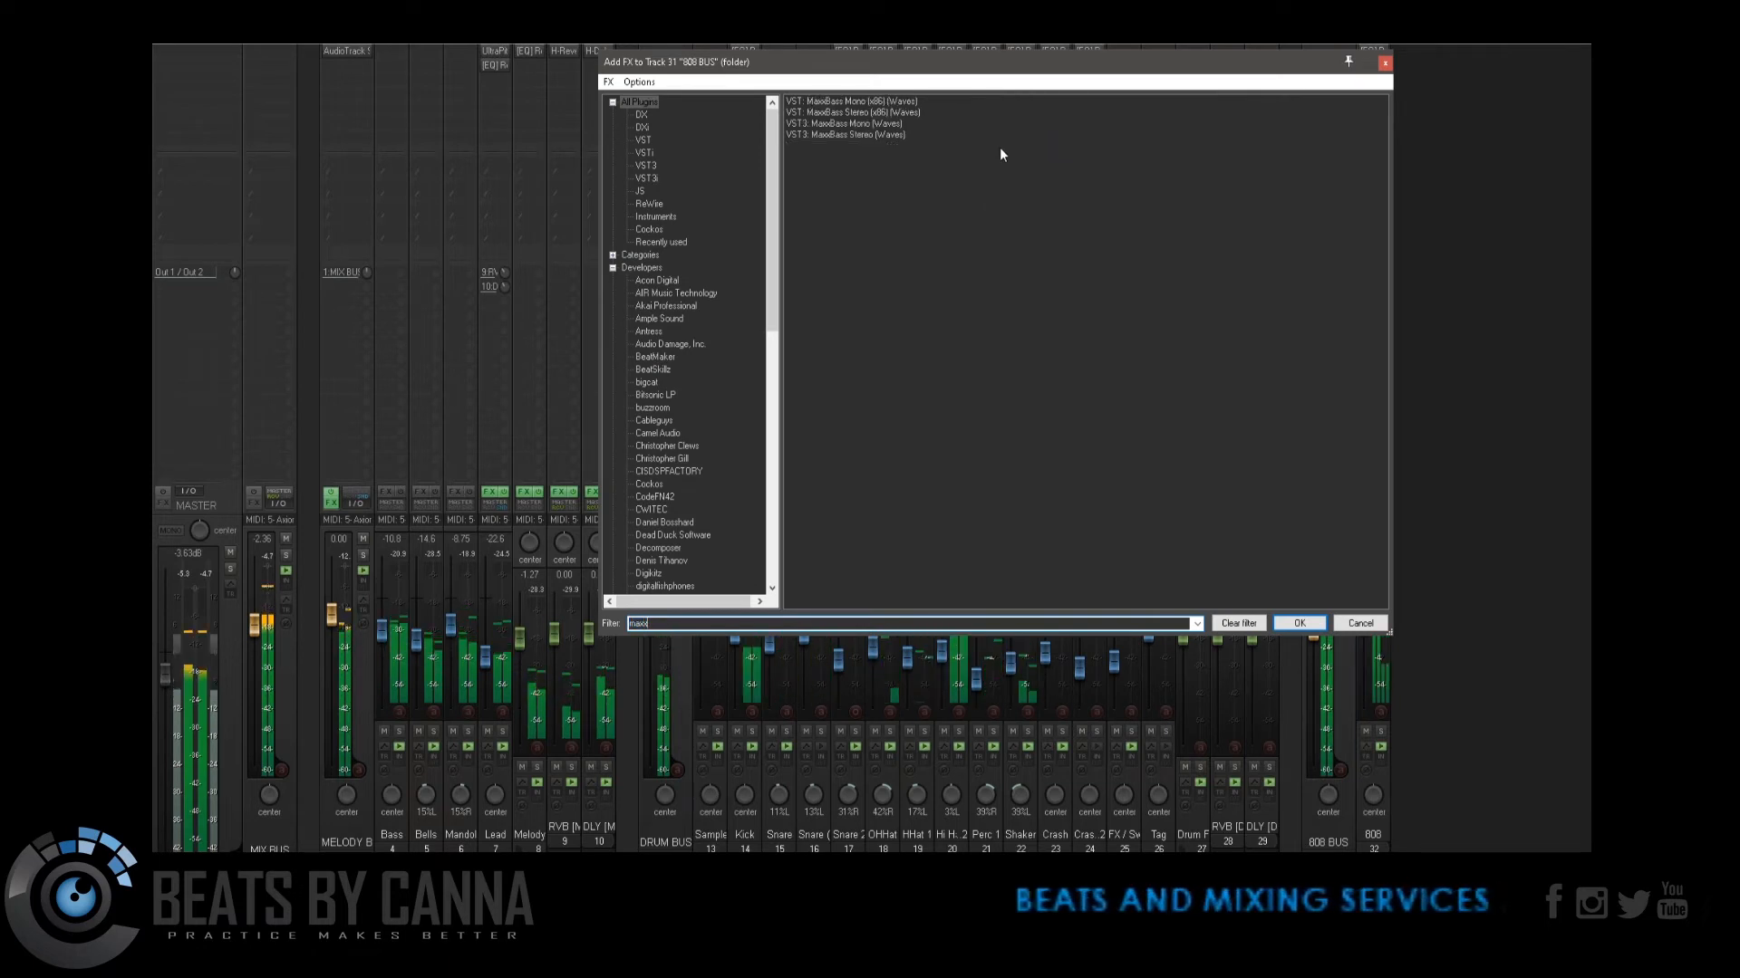
left_click(850, 102)
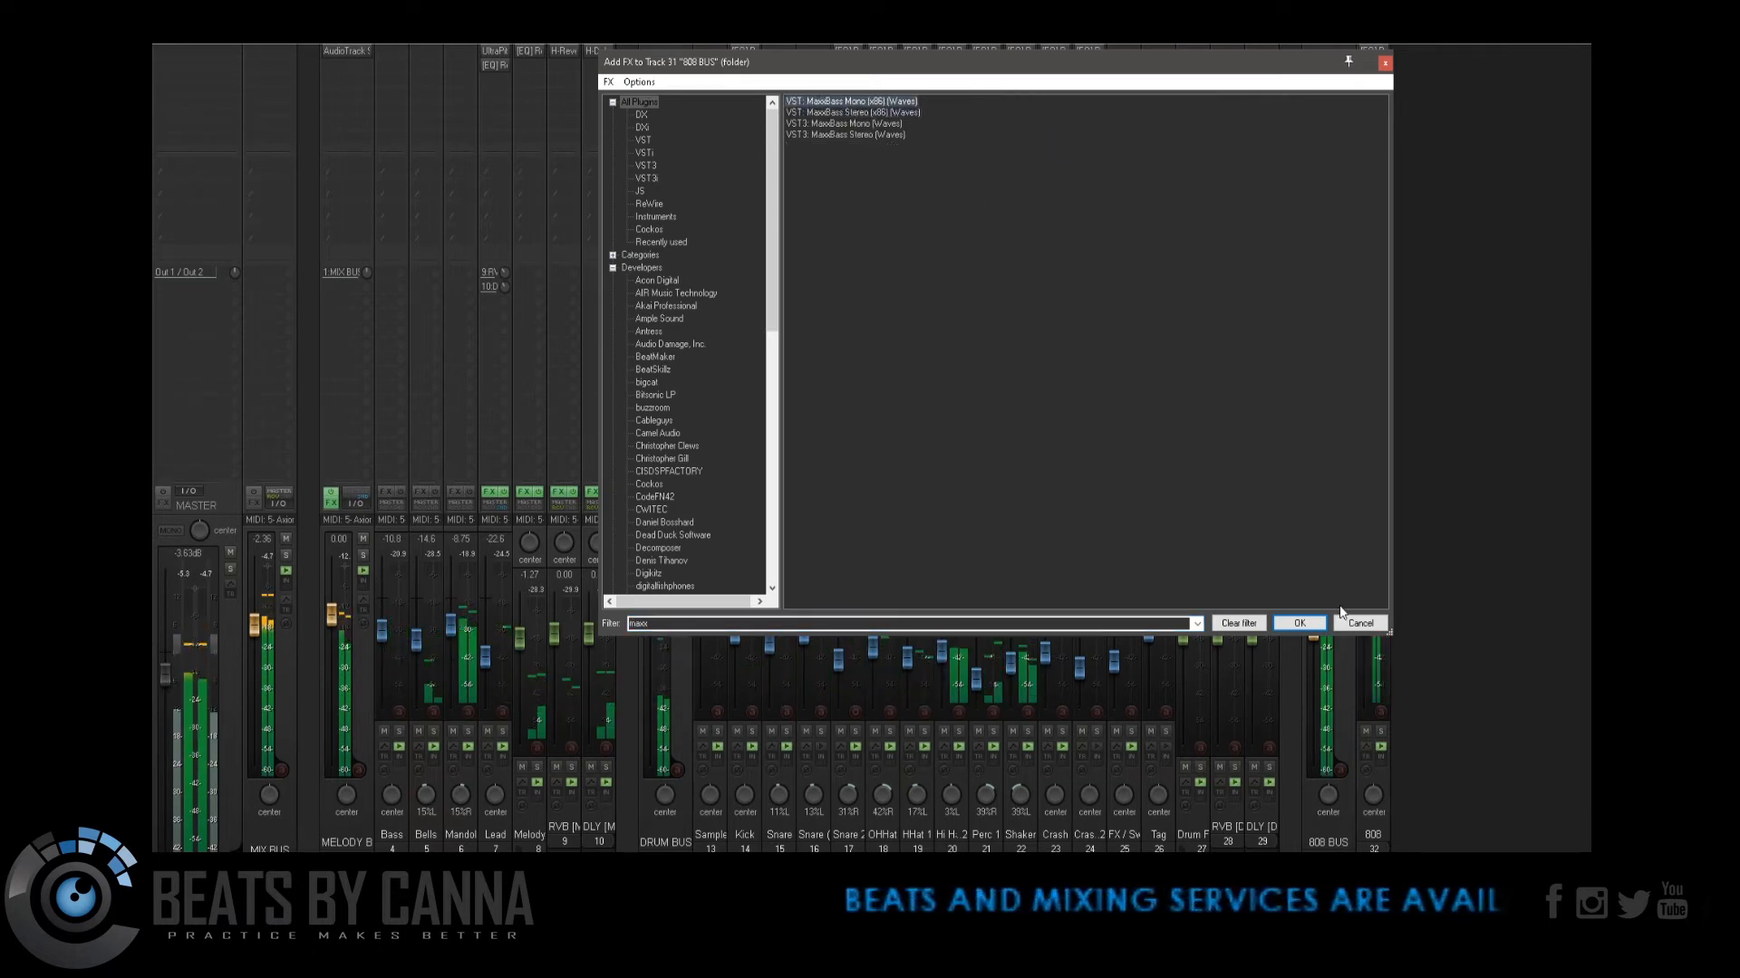
left_click(1300, 623)
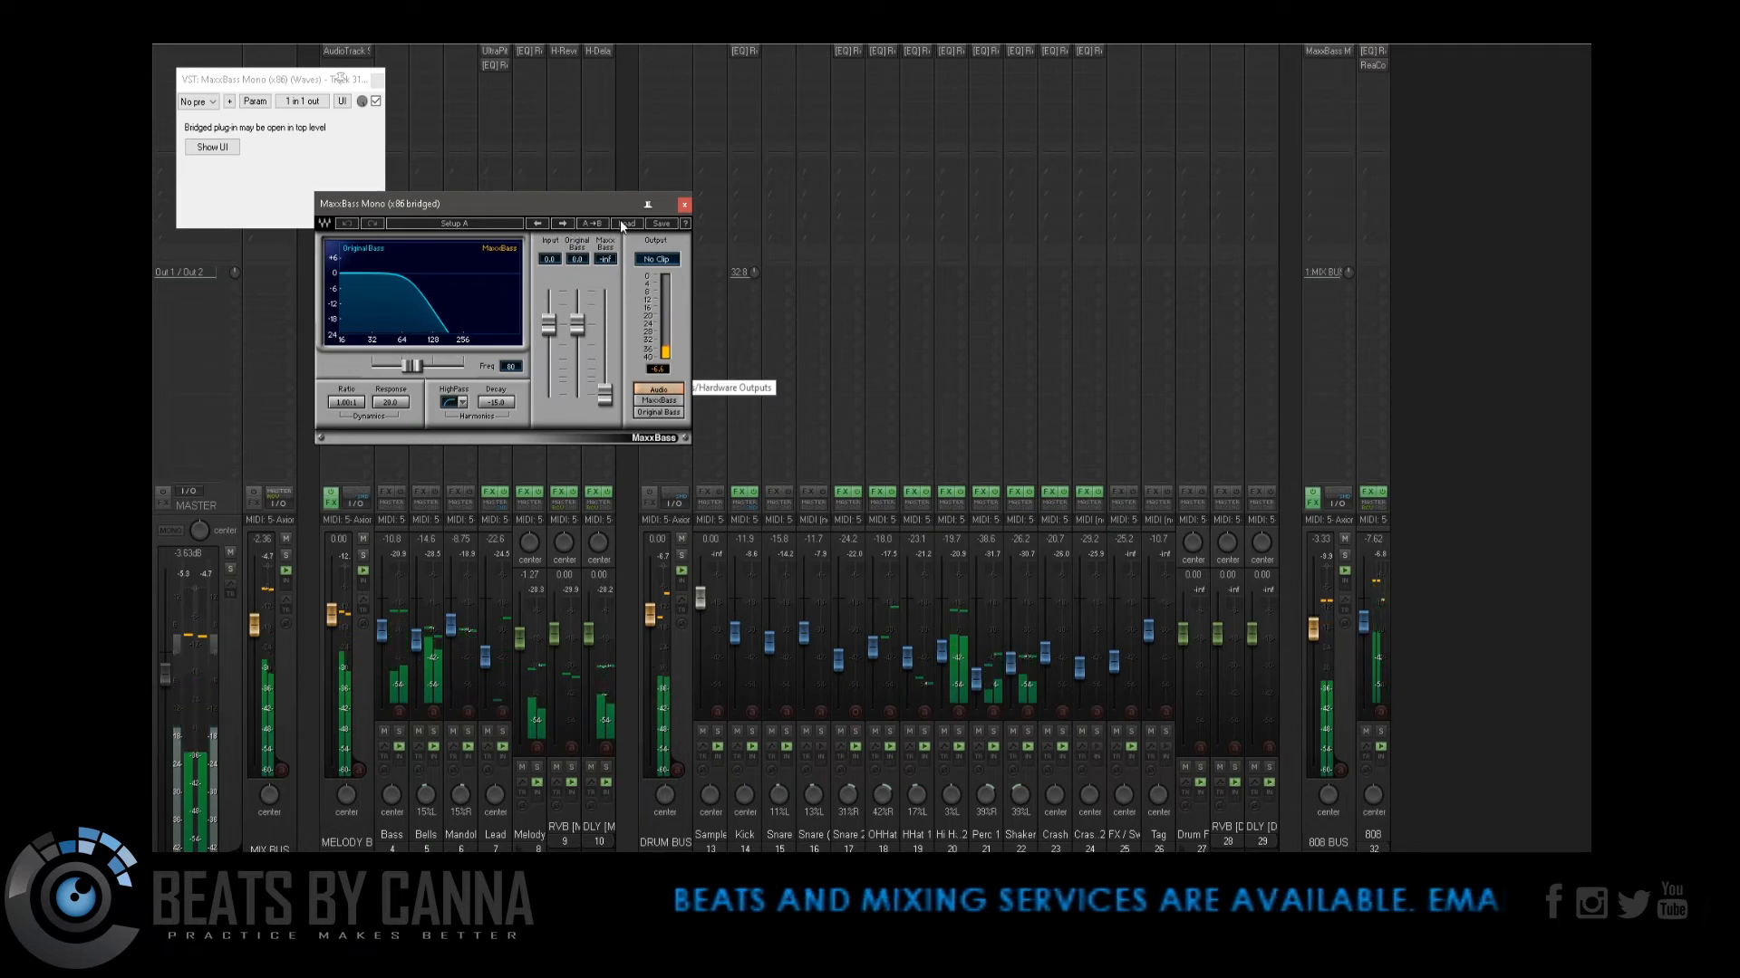
Step: Load the user preset "Canna - 808 1" in MaxxBass, lower the MaxxBass level to -2.2, and close the plug-in
left_click(625, 224)
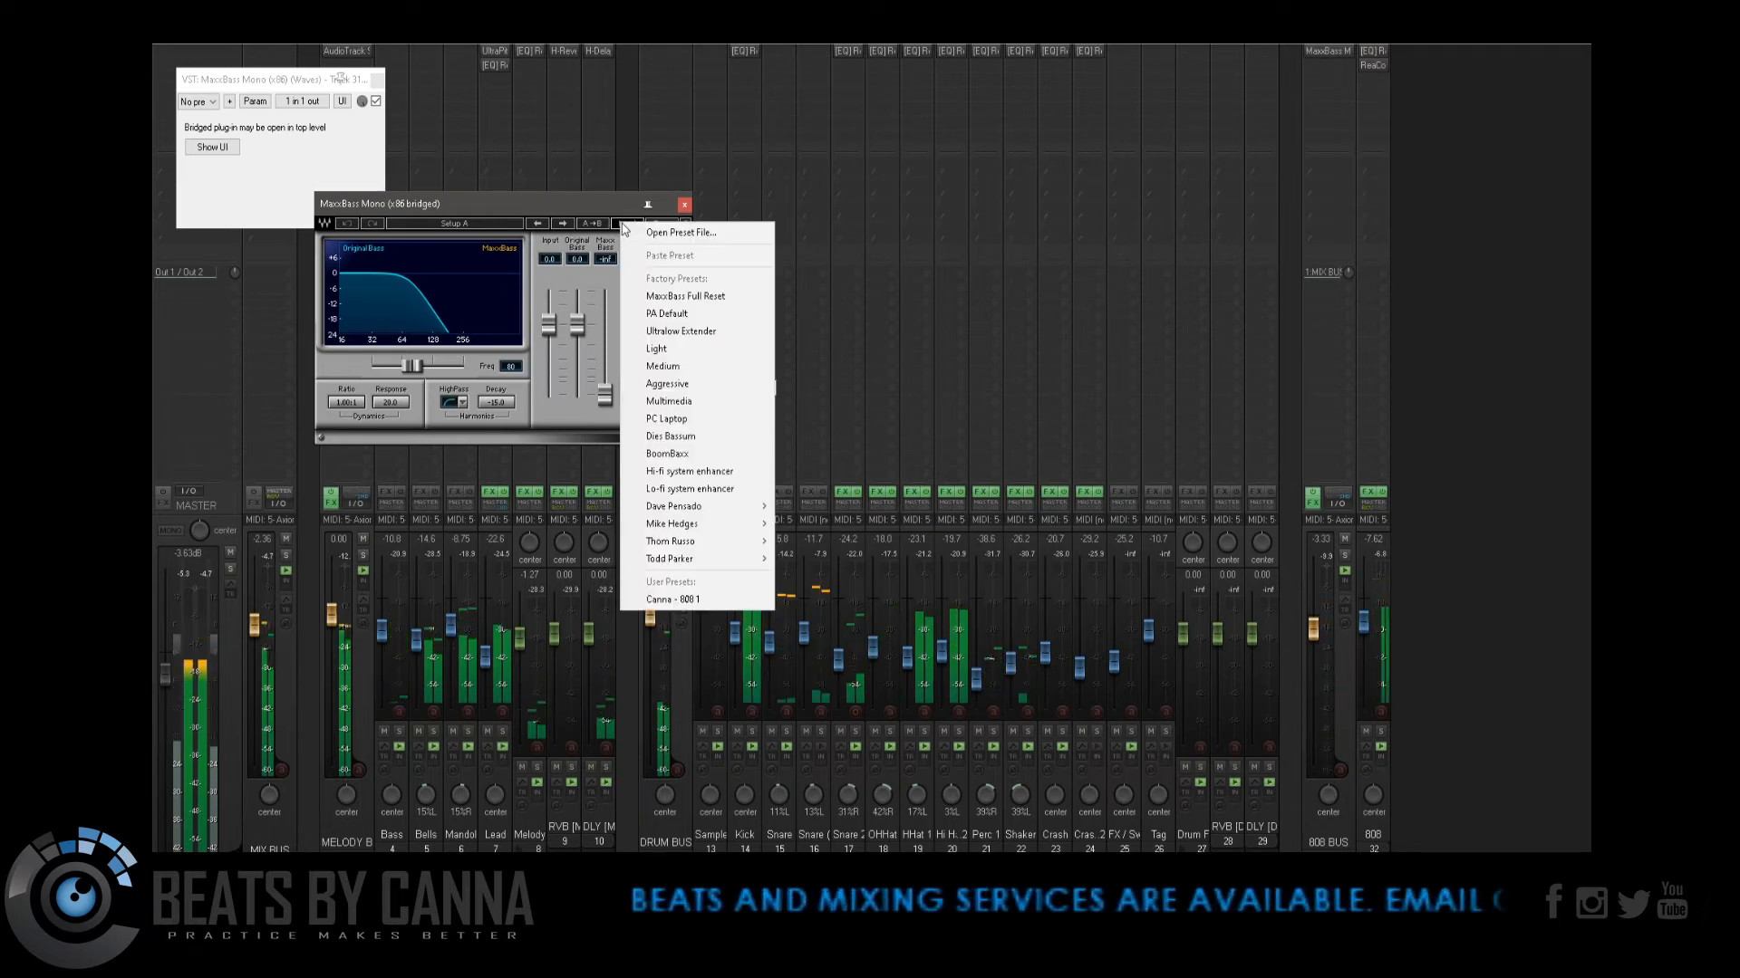
left_click(716, 601)
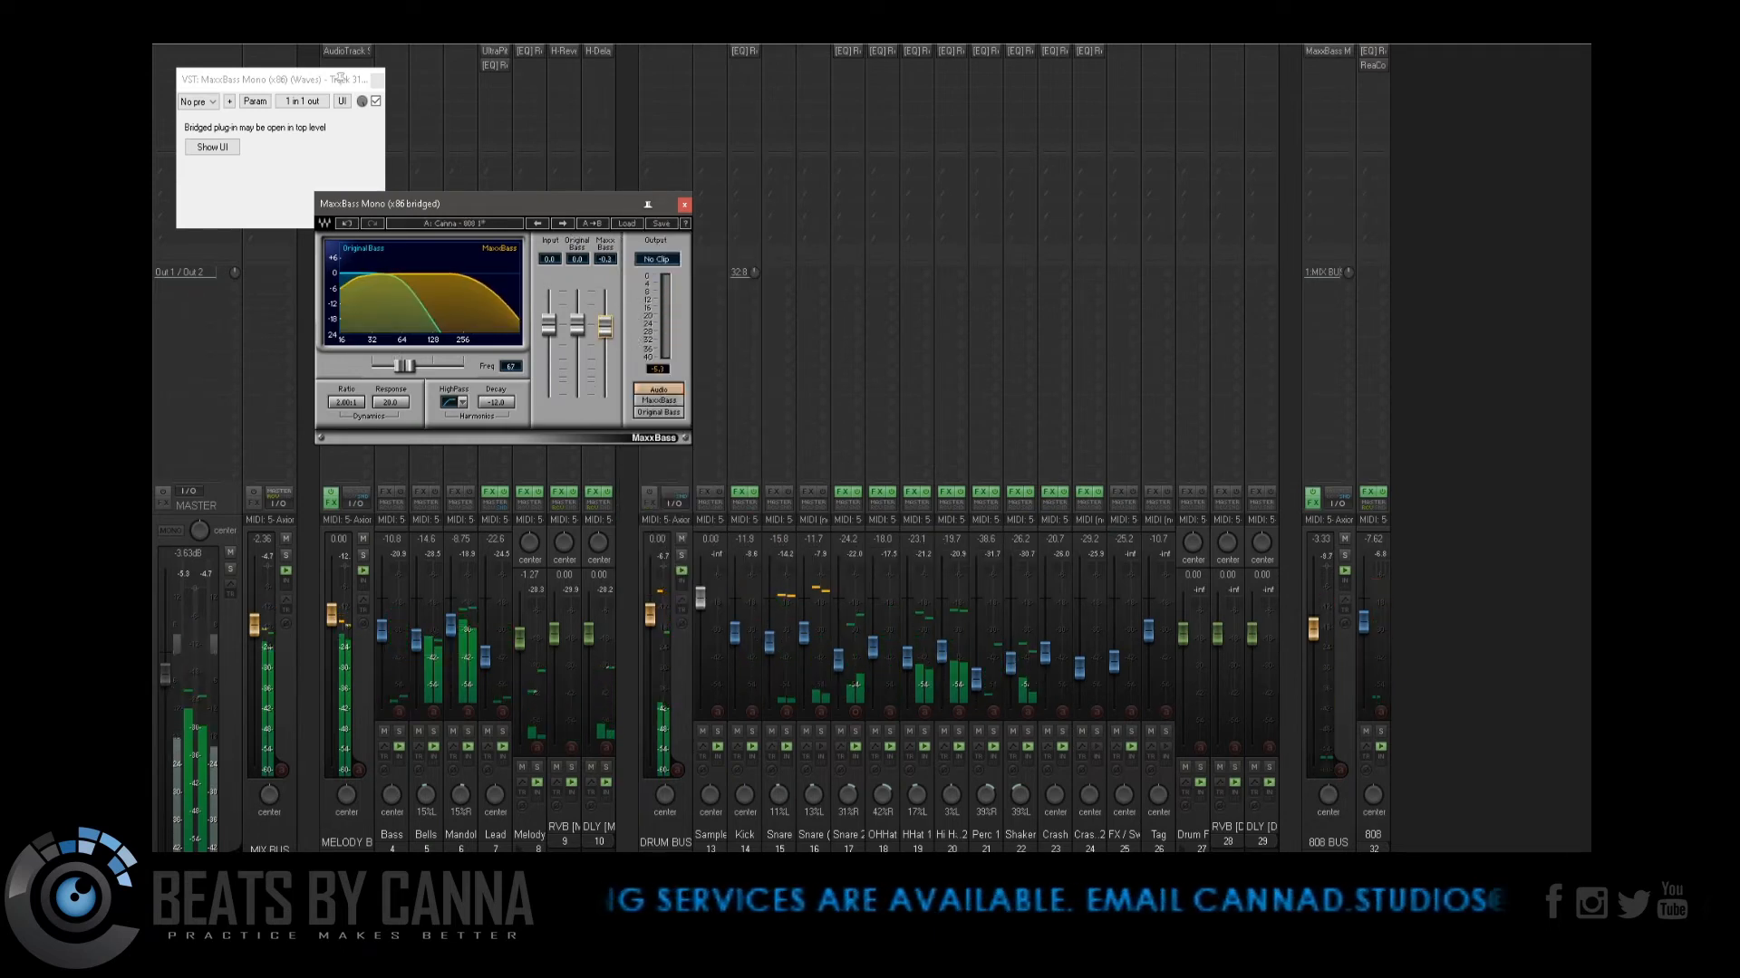
left_click_drag(610, 334, 607, 344)
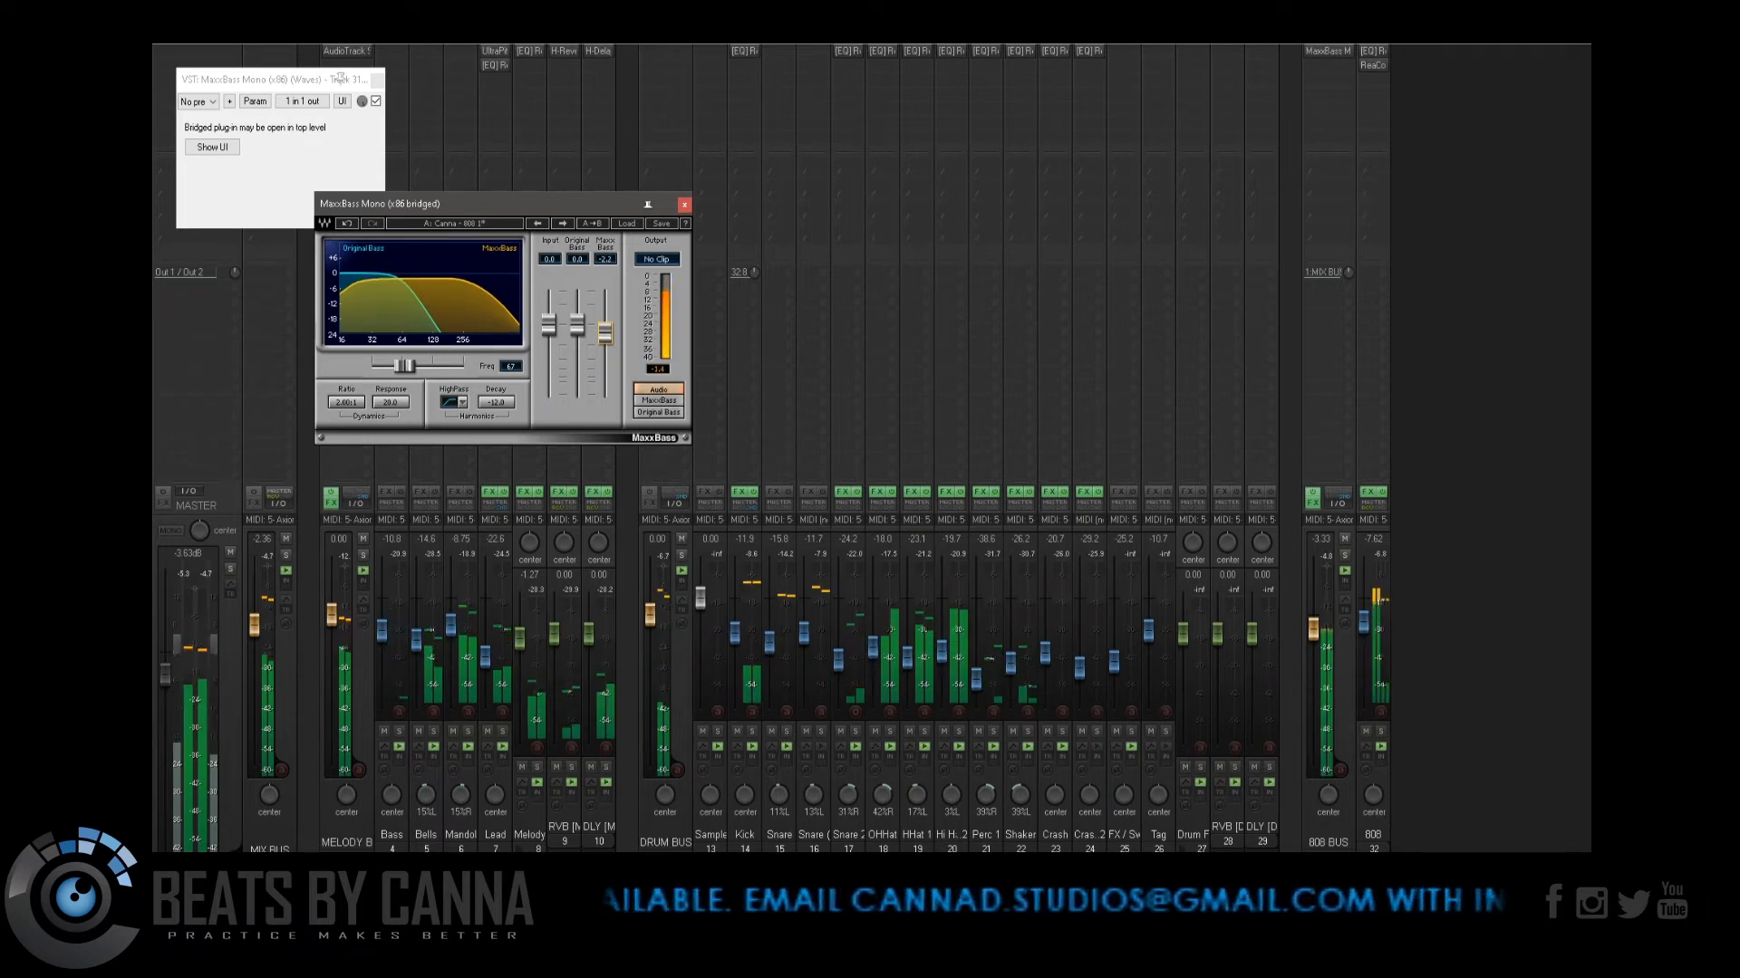
left_click(684, 205)
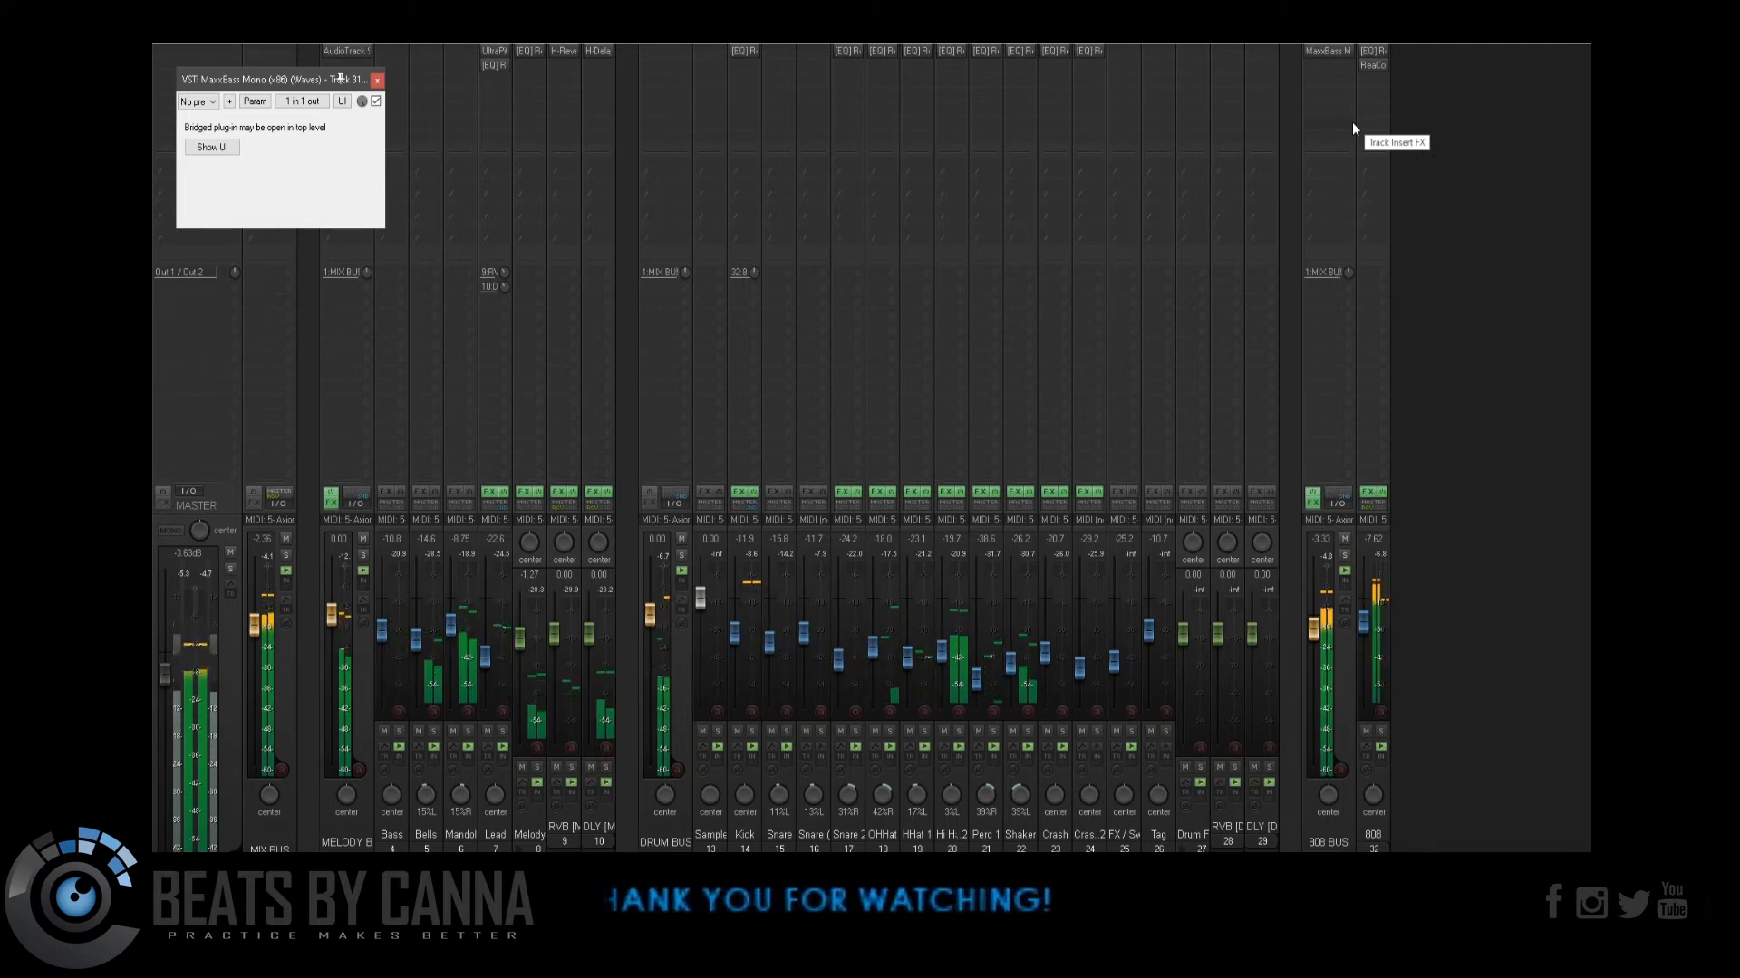
left_click(377, 80)
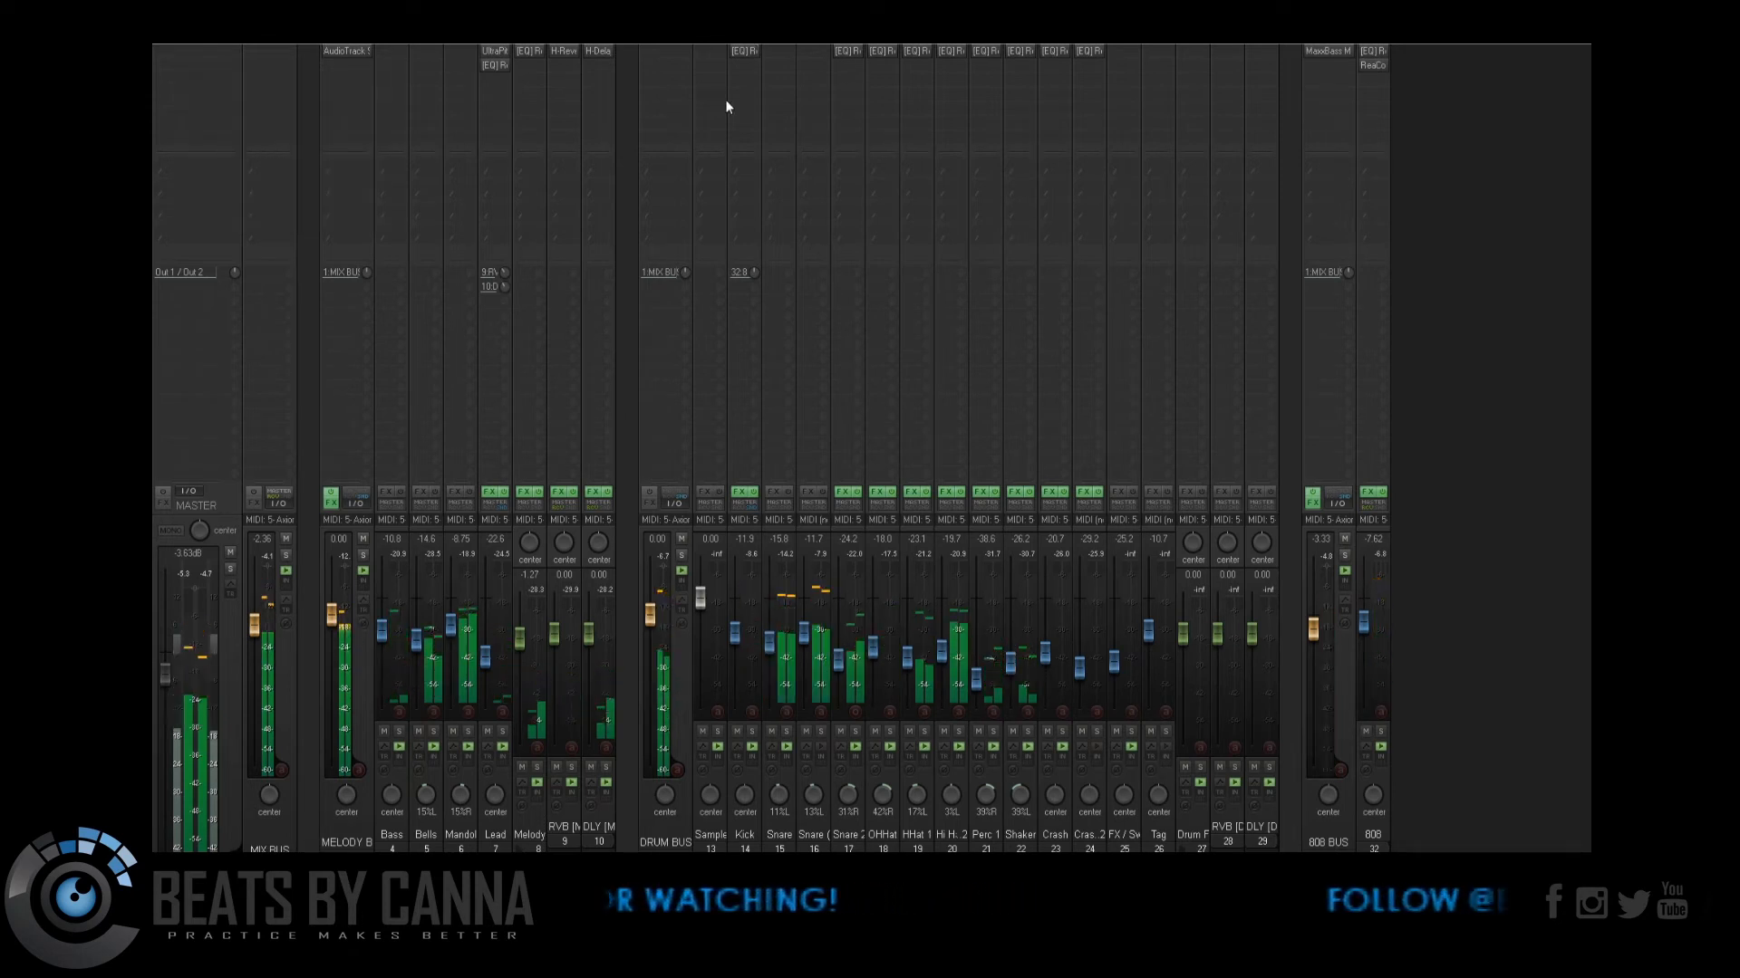
Step: Solo the DRUM BUS and the 808 BUS together
left_click(650, 494)
left_click(1383, 624)
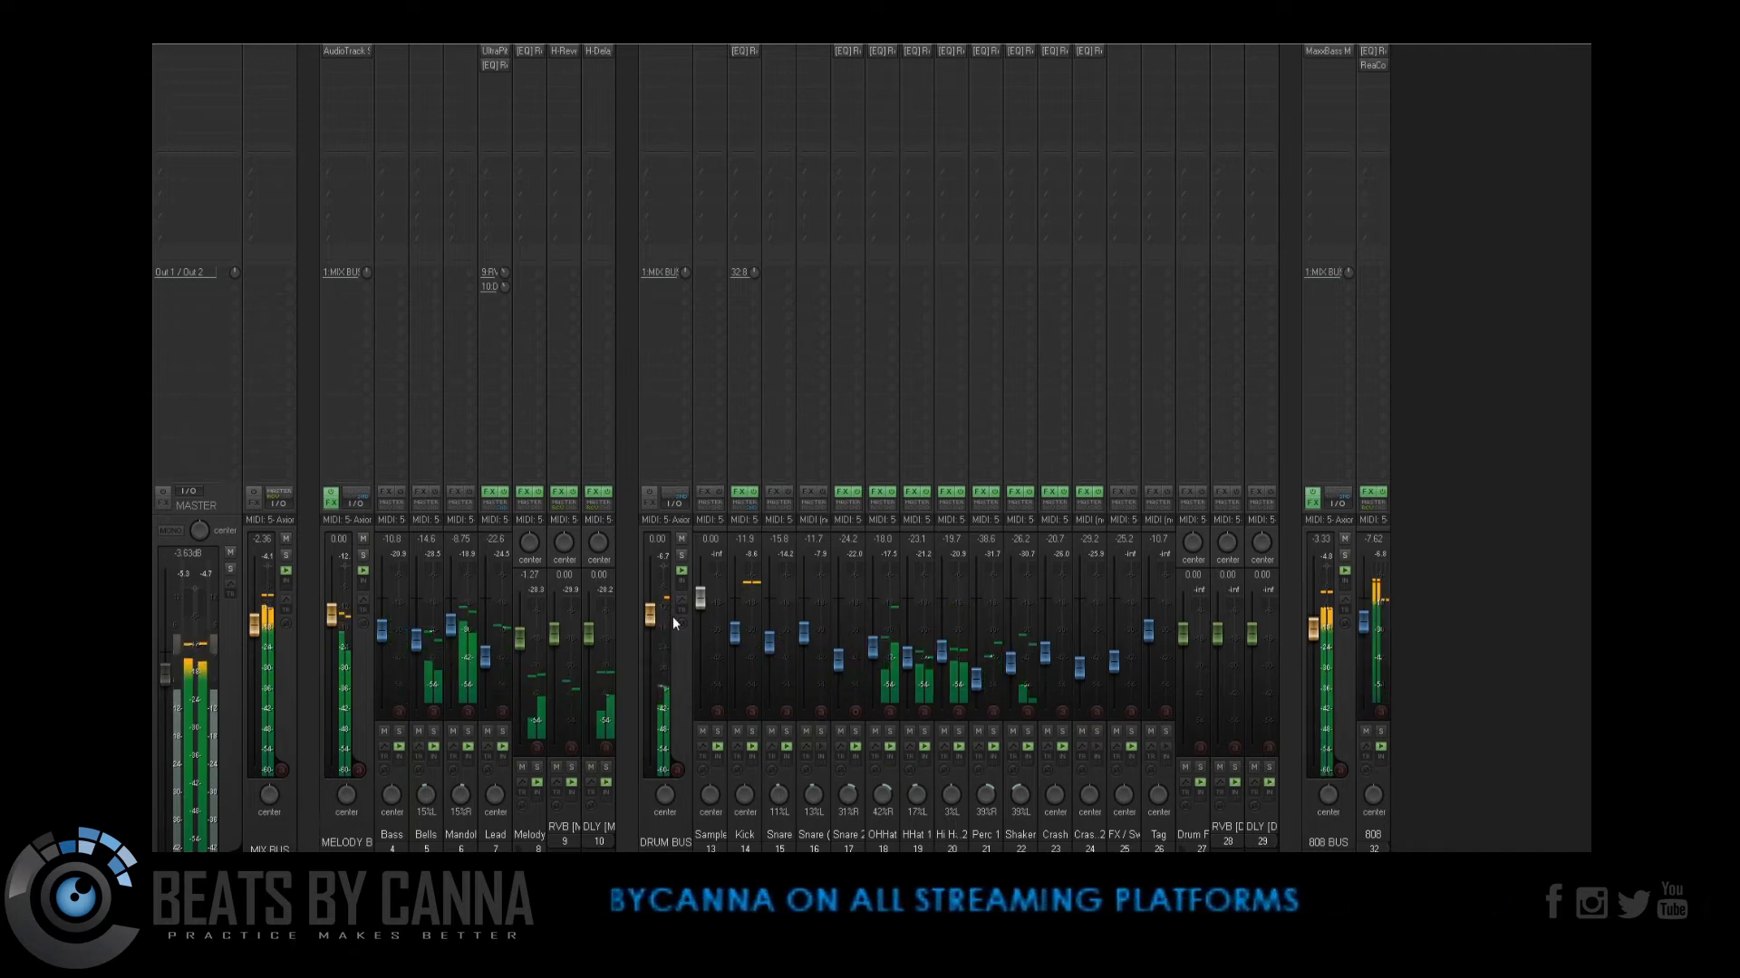
left_click(681, 554)
left_click(1344, 554)
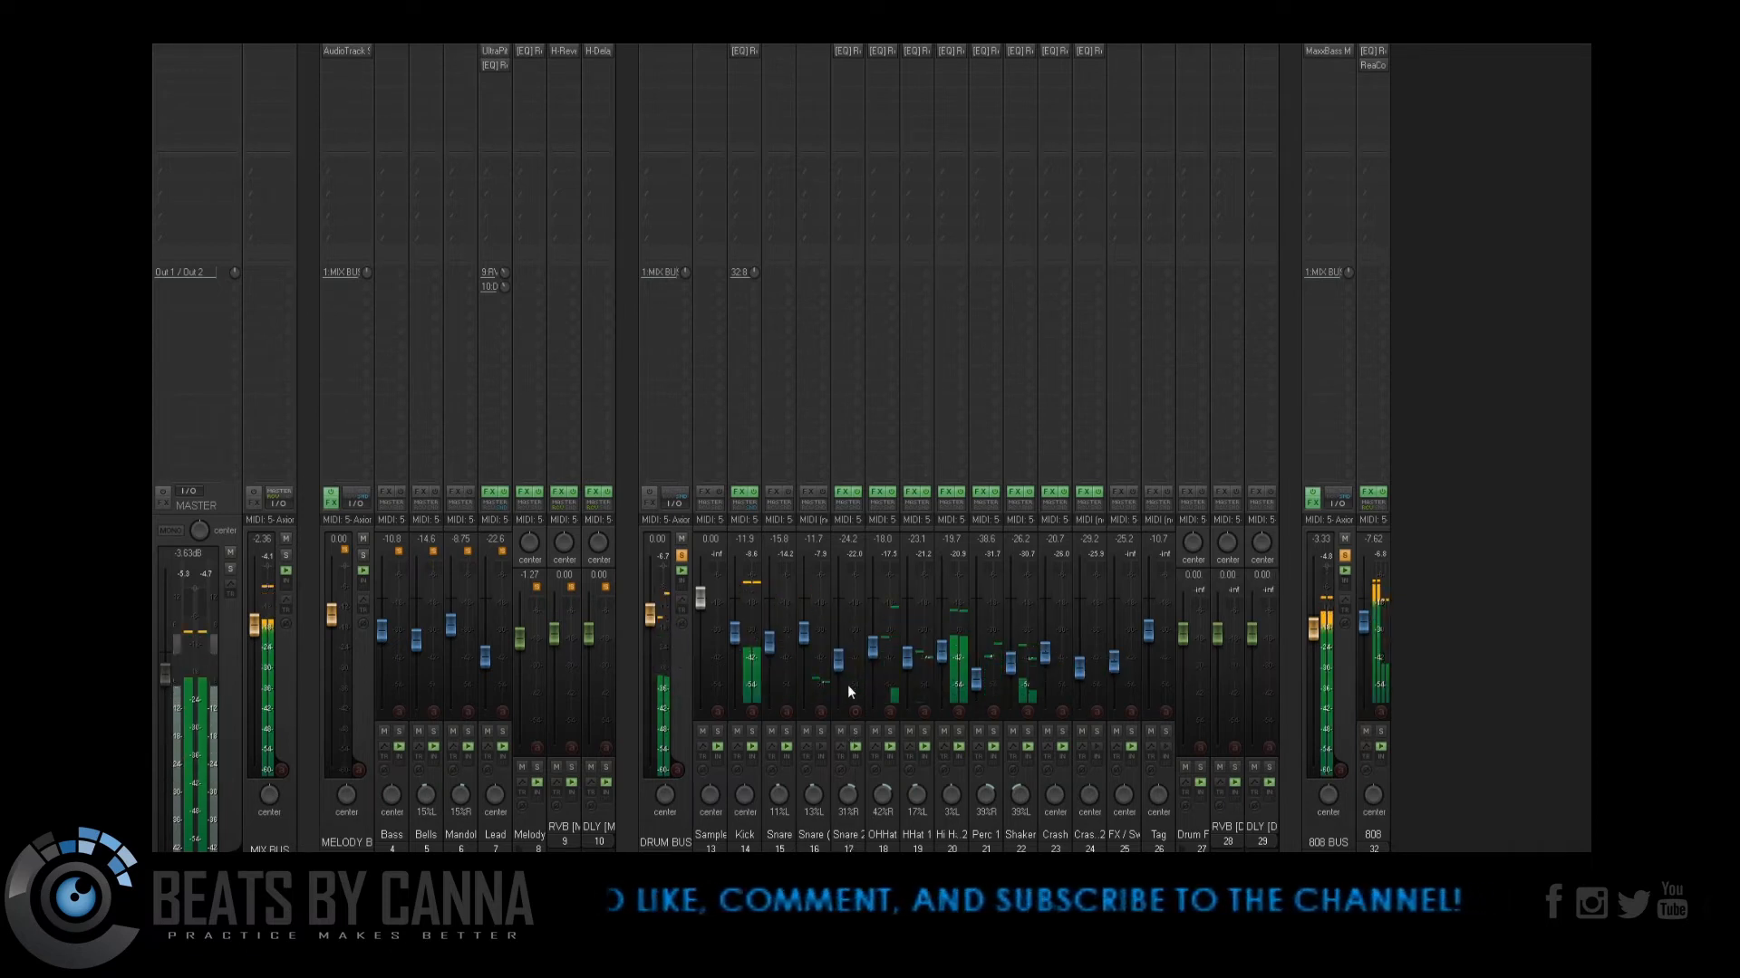
Step: Lower the Snare 2 track to -27.1 dB, pan it 64% right, and pan the OHHat track to the left side
mouse_move(845, 661)
left_click_drag(840, 661, 841, 666)
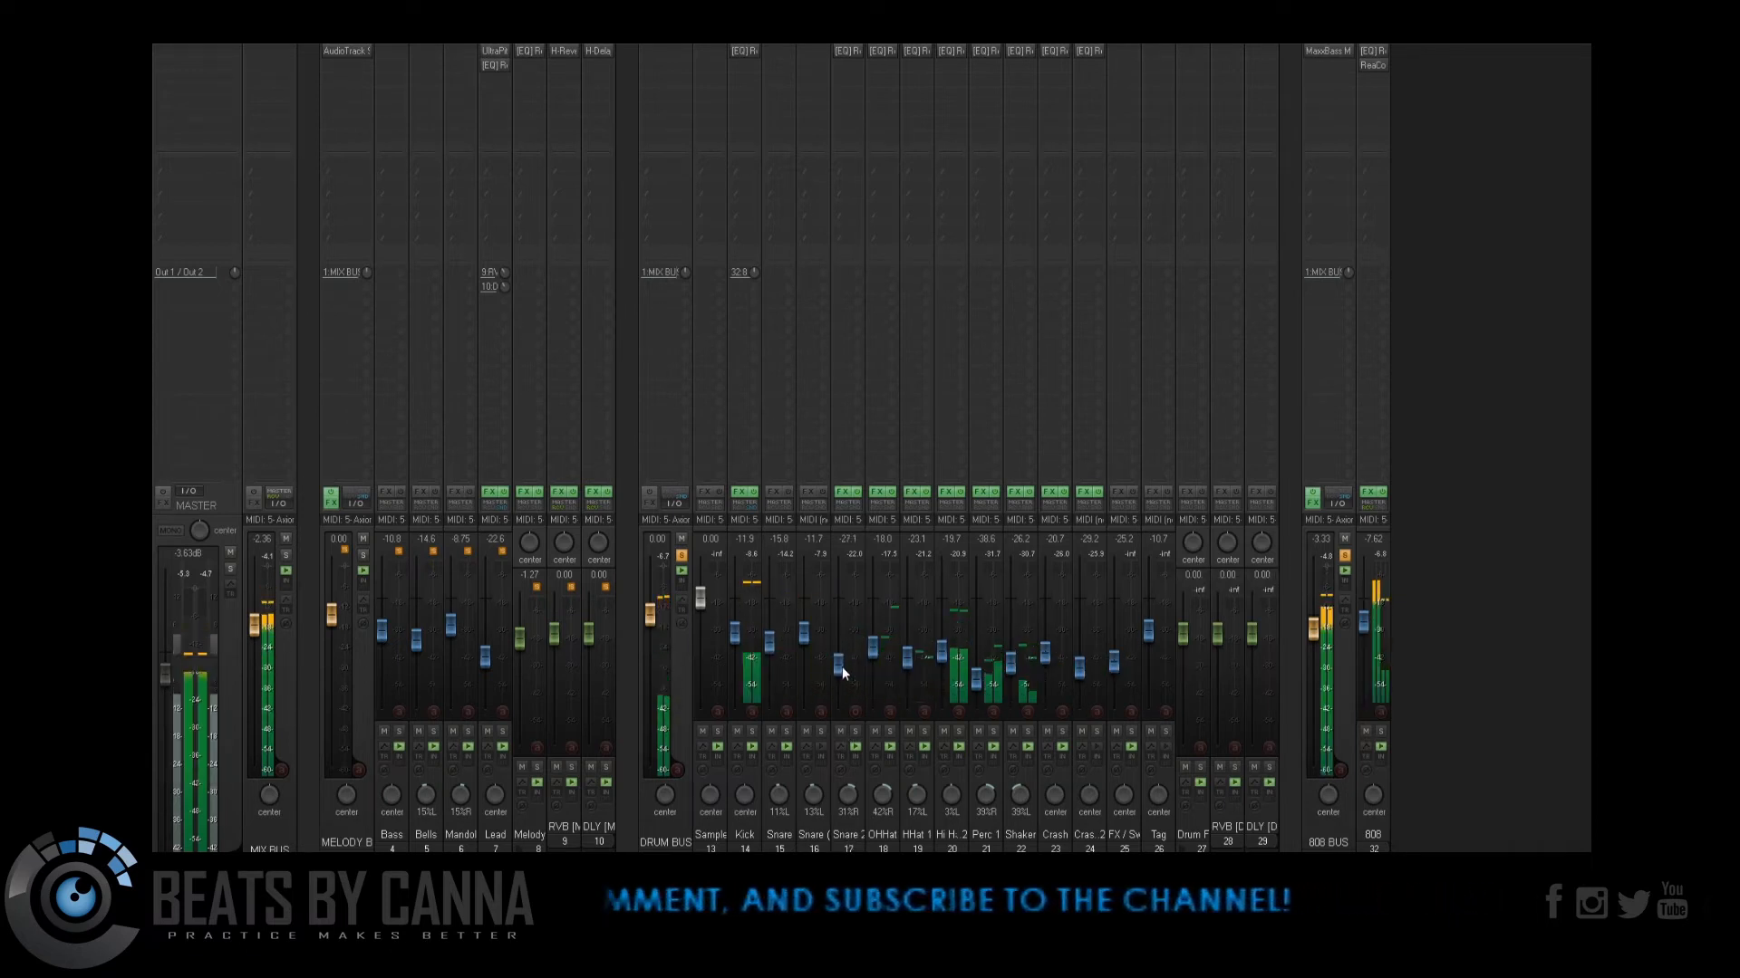
left_click_drag(844, 803, 844, 773)
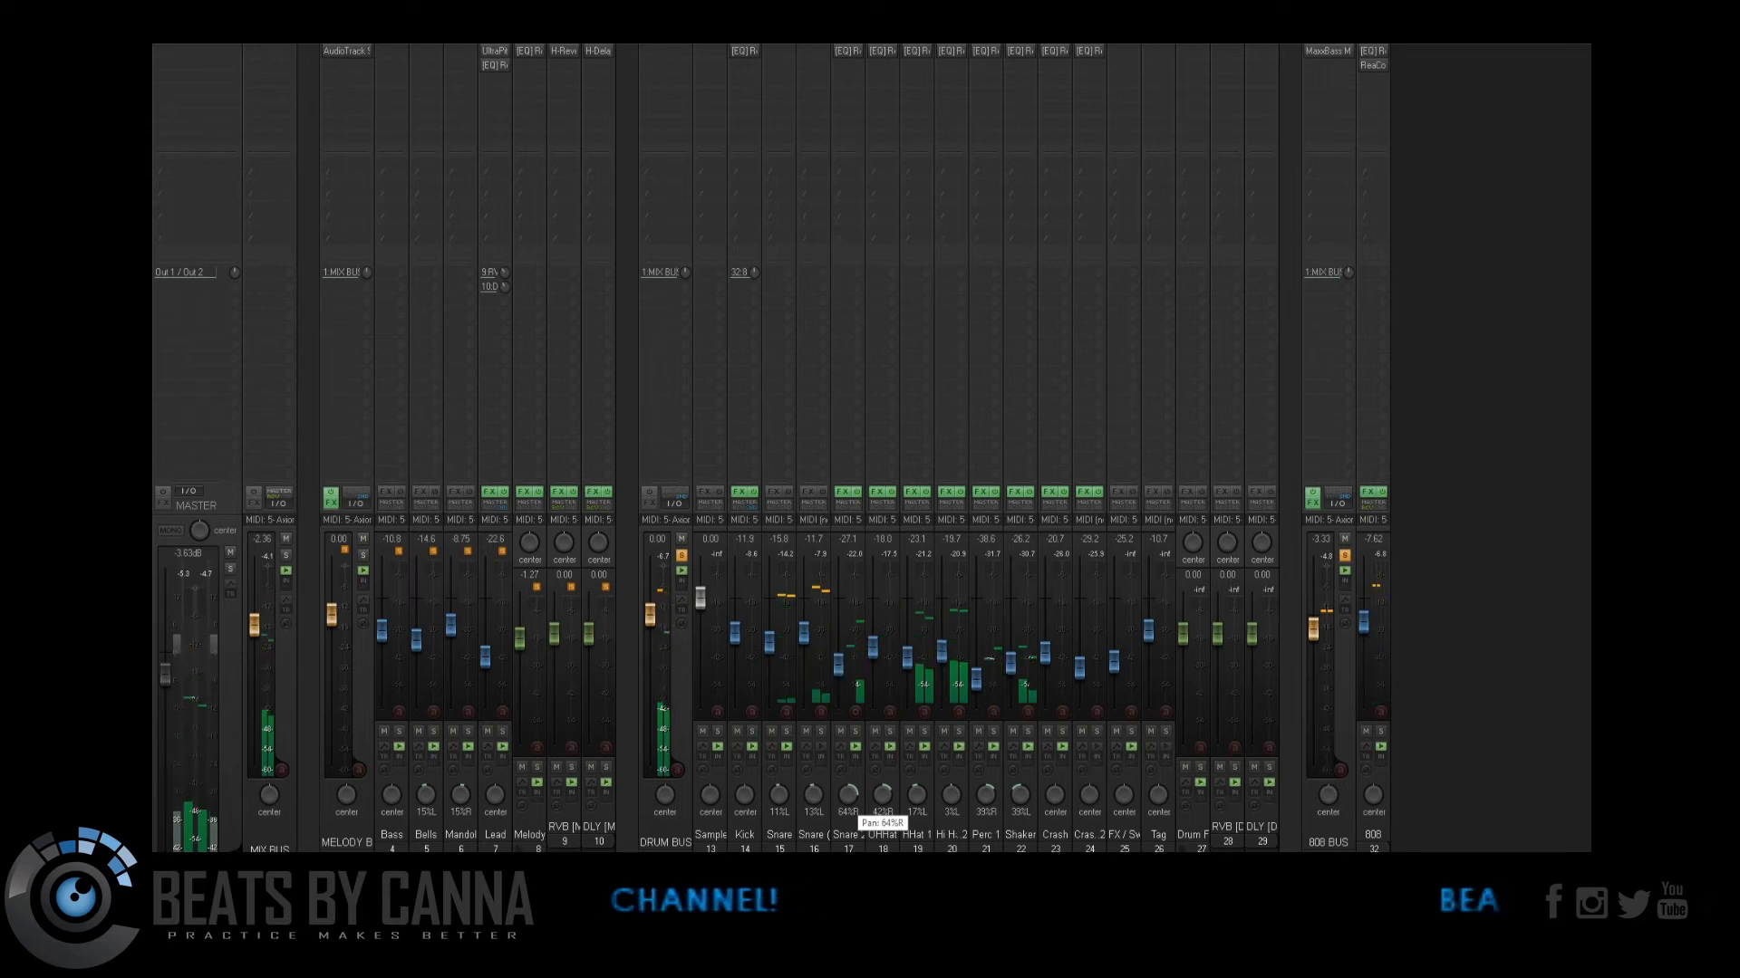
left_click_drag(878, 802, 878, 867)
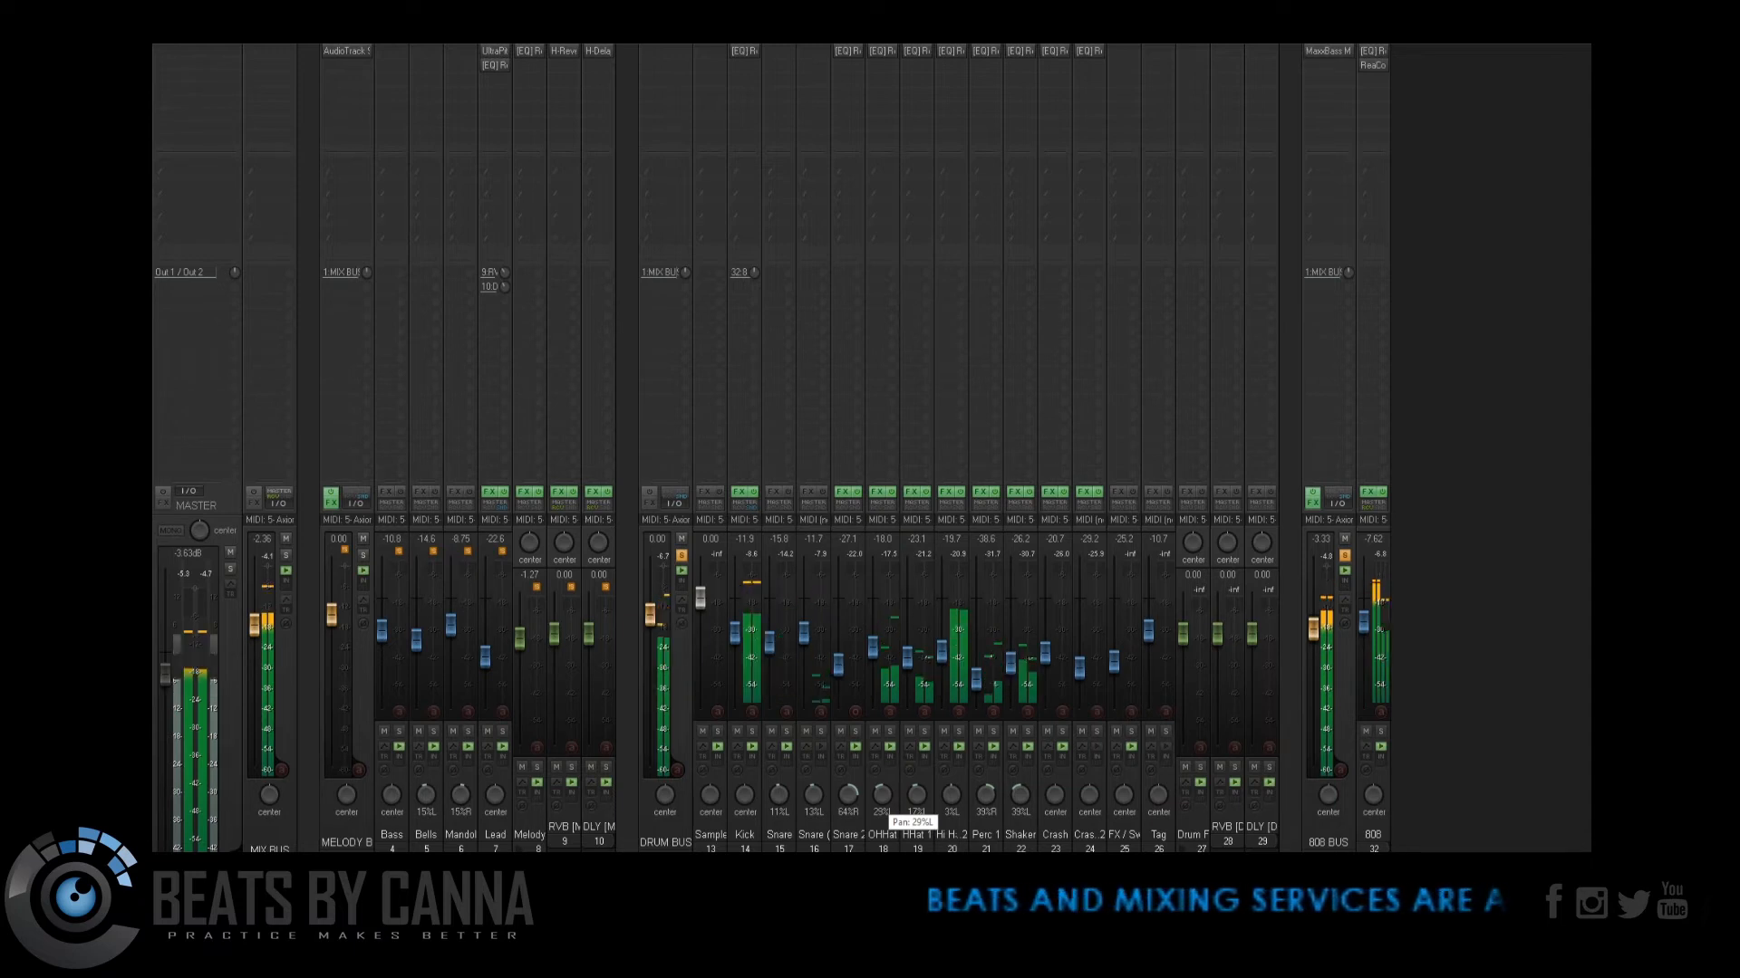
left_click_drag(878, 803, 878, 802)
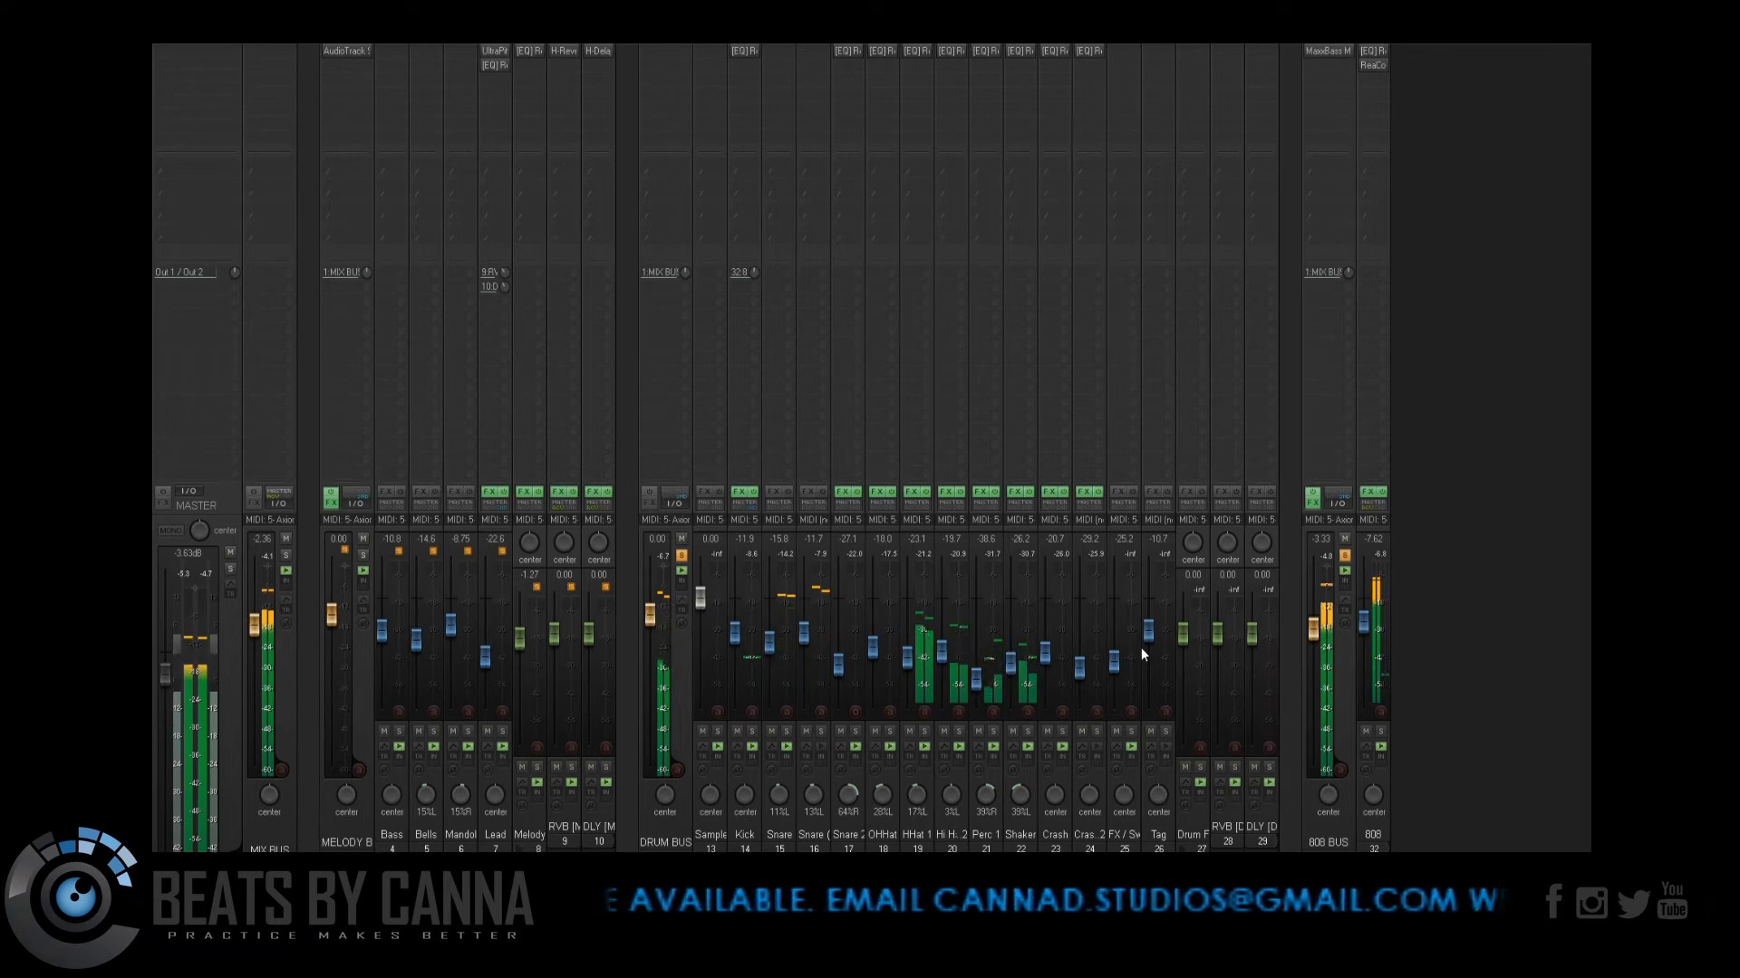
Step: Filter the effects list by "tg" and try AR TG Mastering Stereo (x86) (Waves) on the DRUM BUS, removing it again
double_click(672, 57)
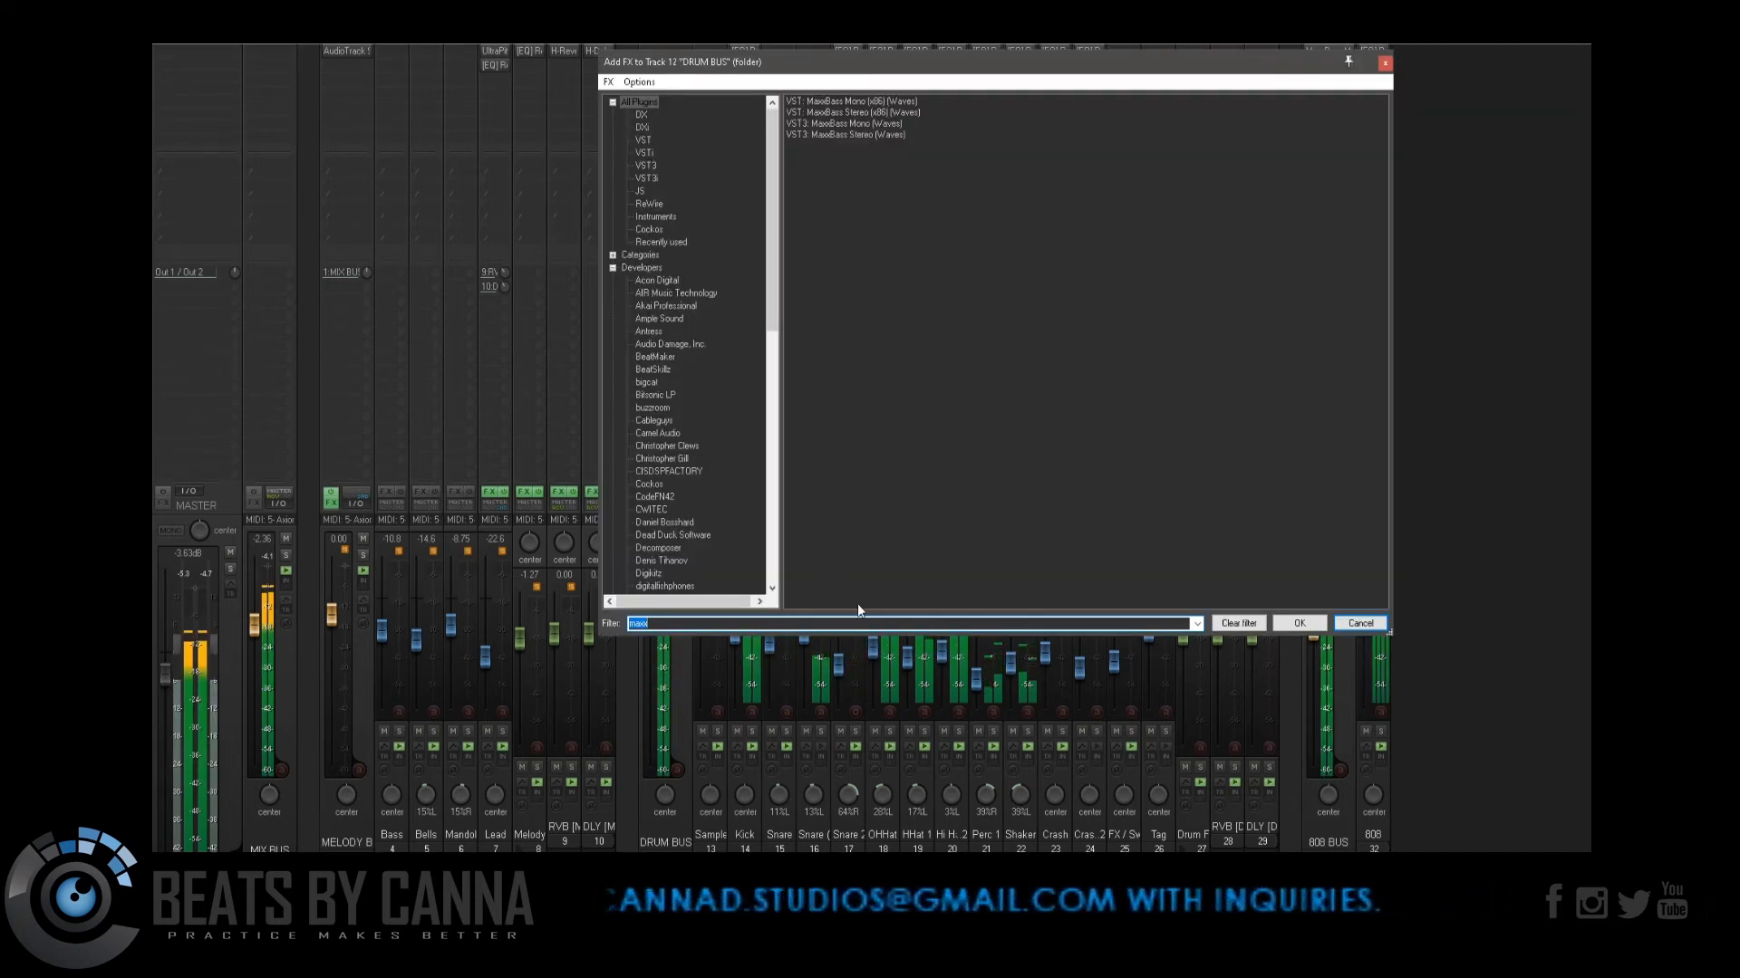
type("tg")
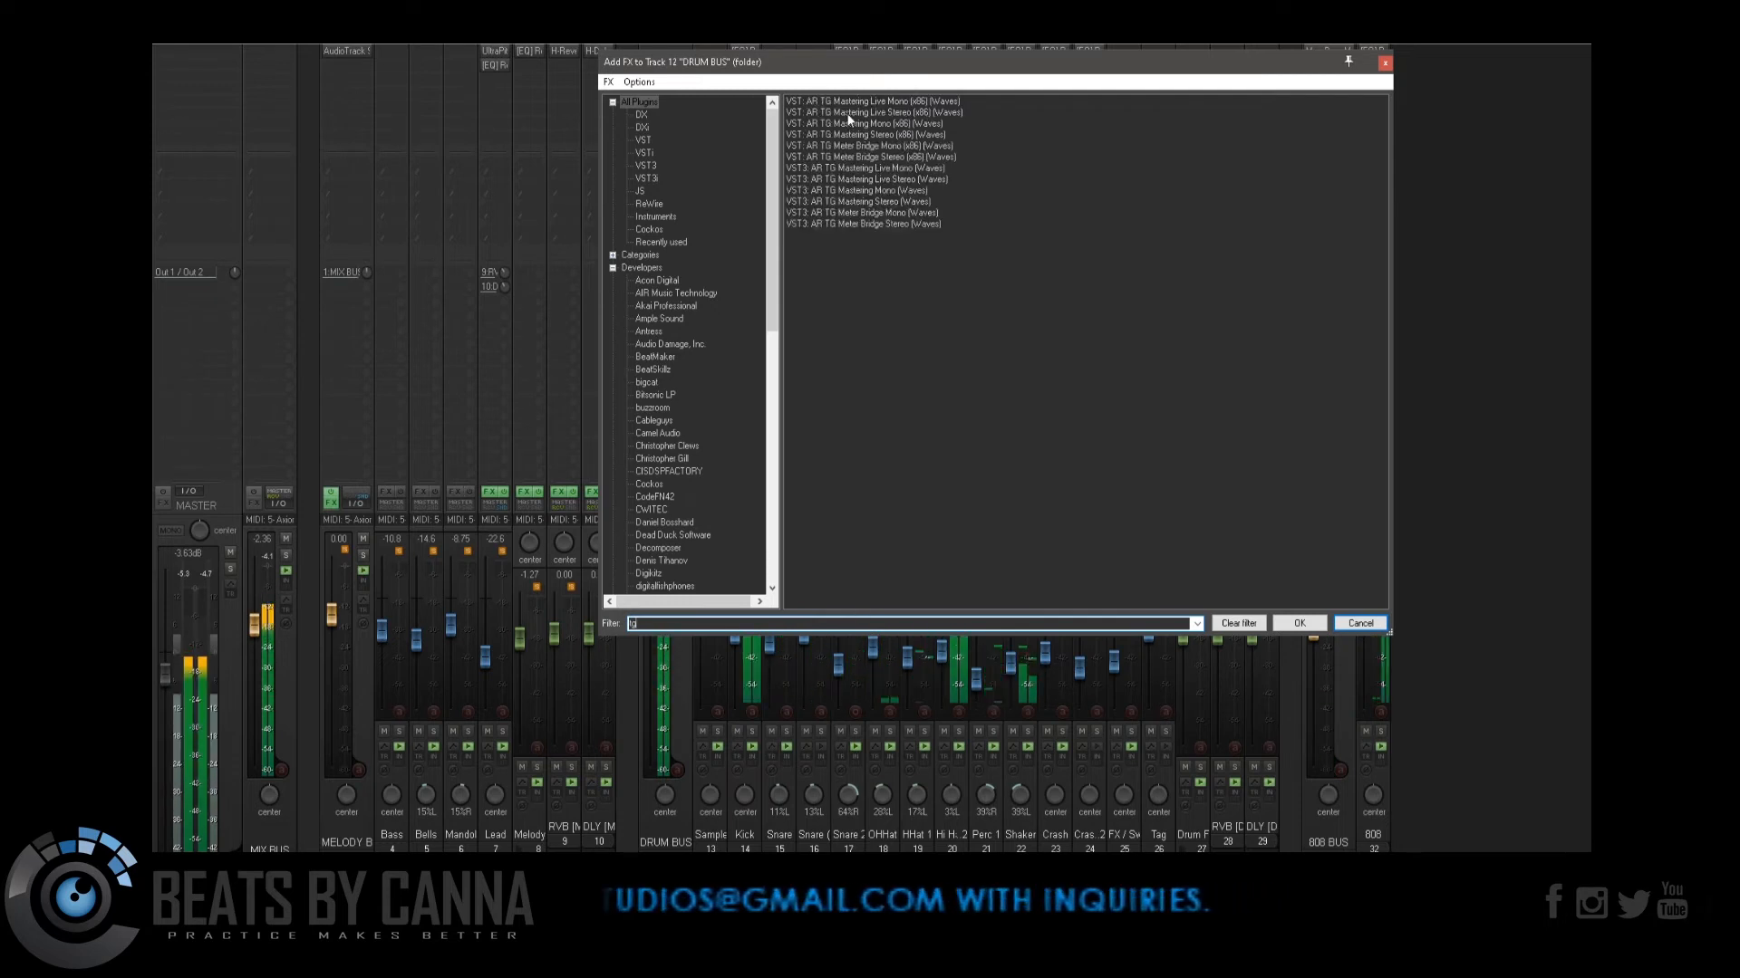
left_click(883, 135)
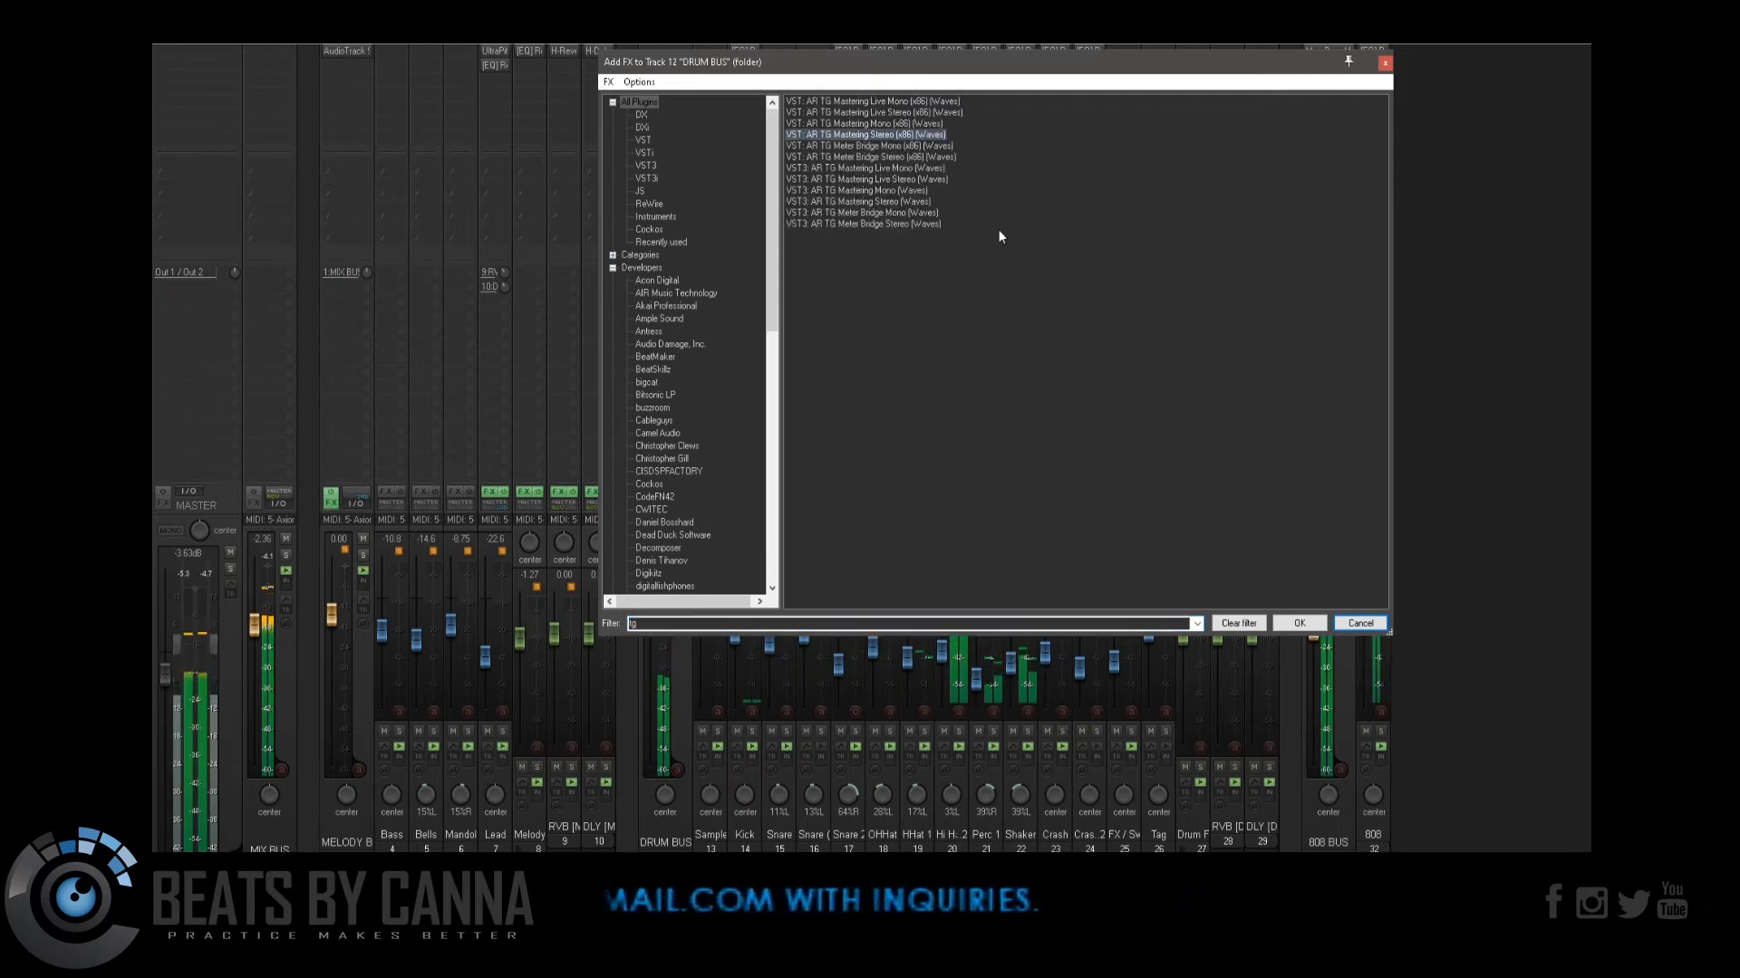
left_click(1276, 626)
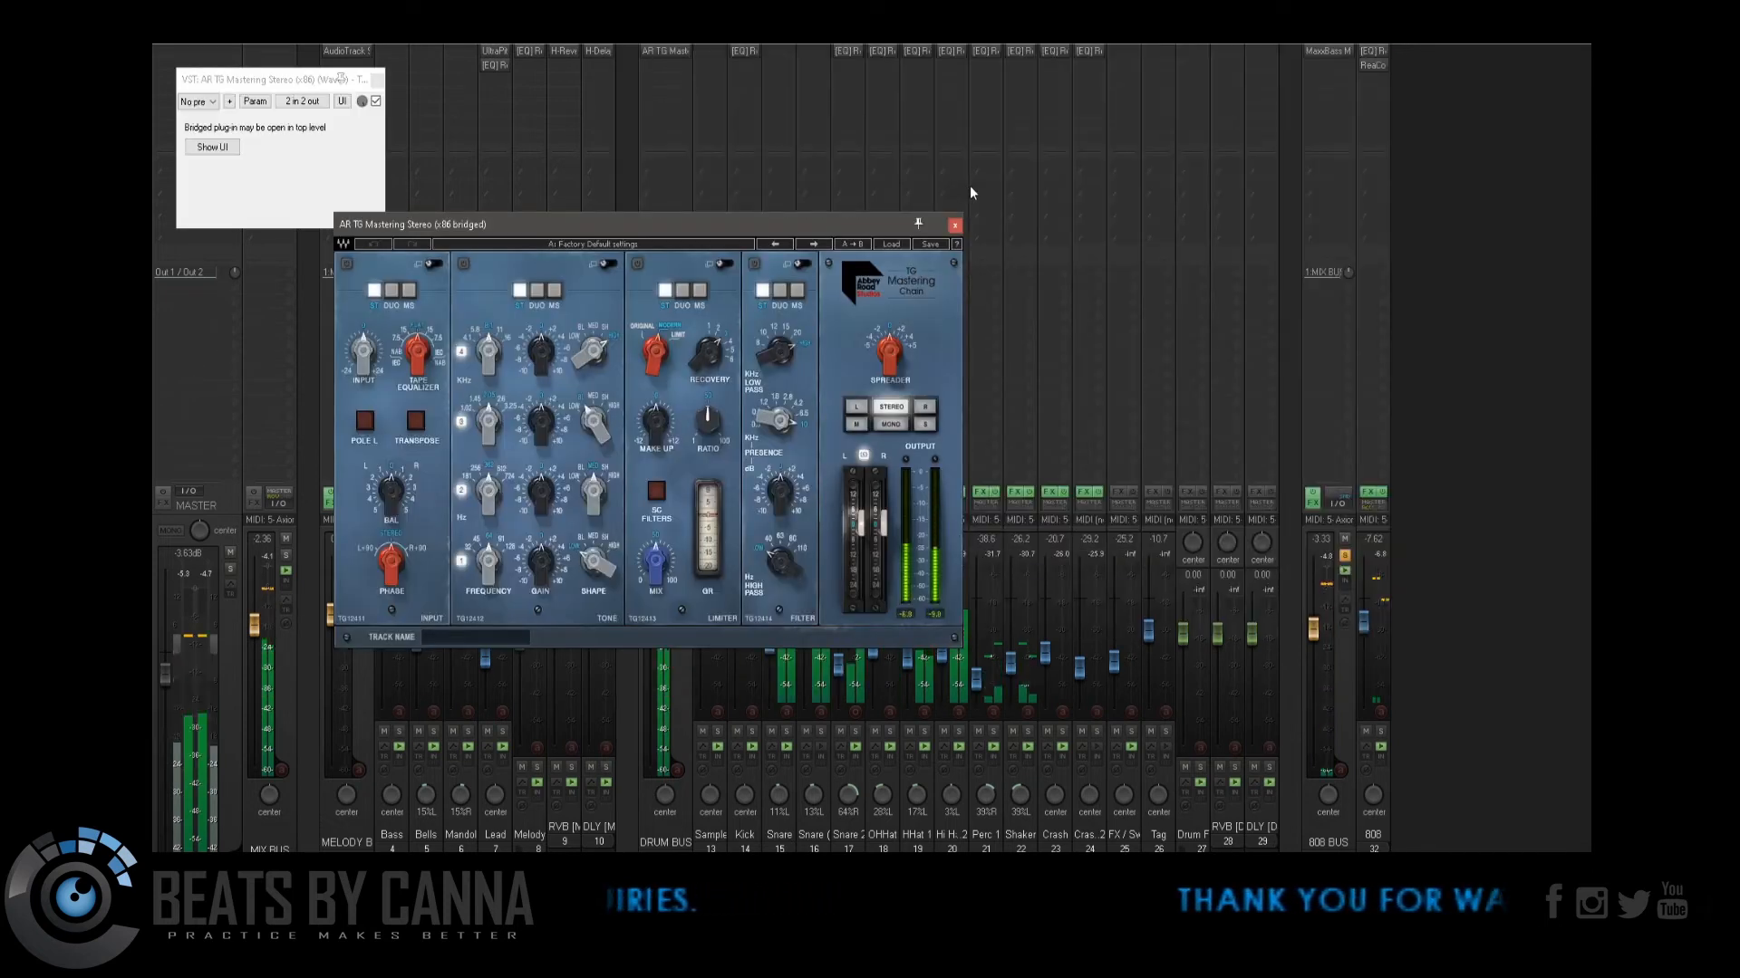
left_click(954, 225)
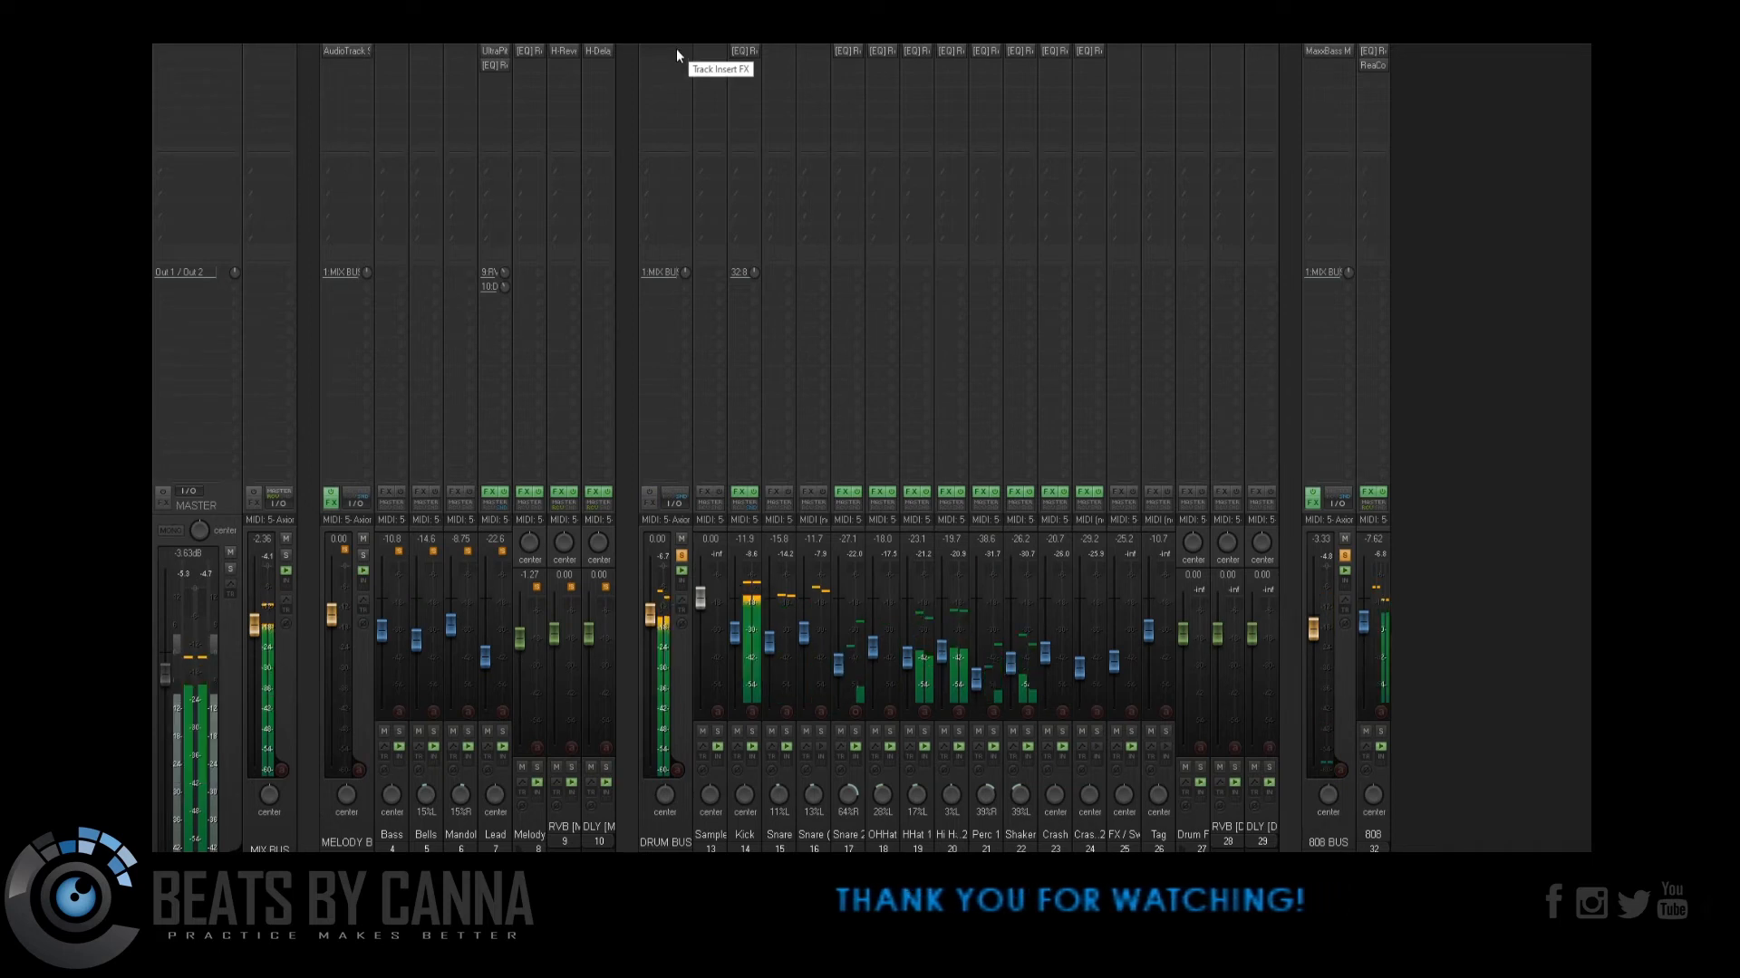
Step: Add AR TG Mastering Mono (x86) (Waves) to the DRUM BUS and move its window clear of the screen edge
double_click(676, 47)
left_click(915, 123)
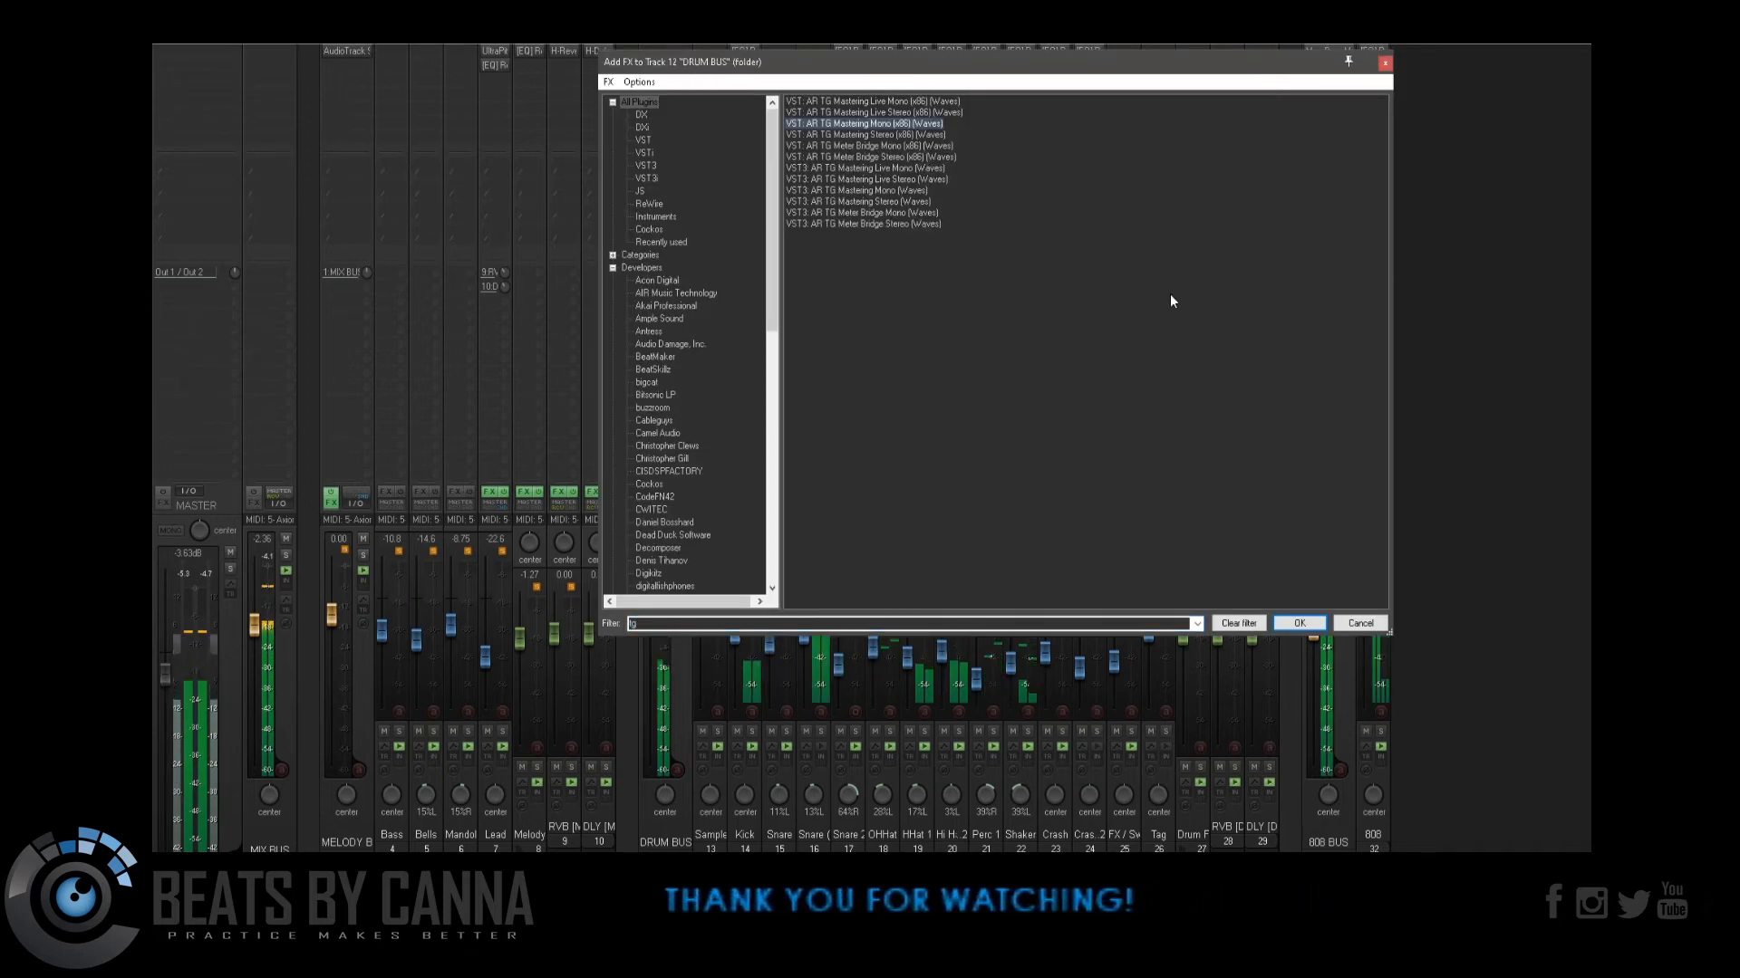
left_click(835, 638)
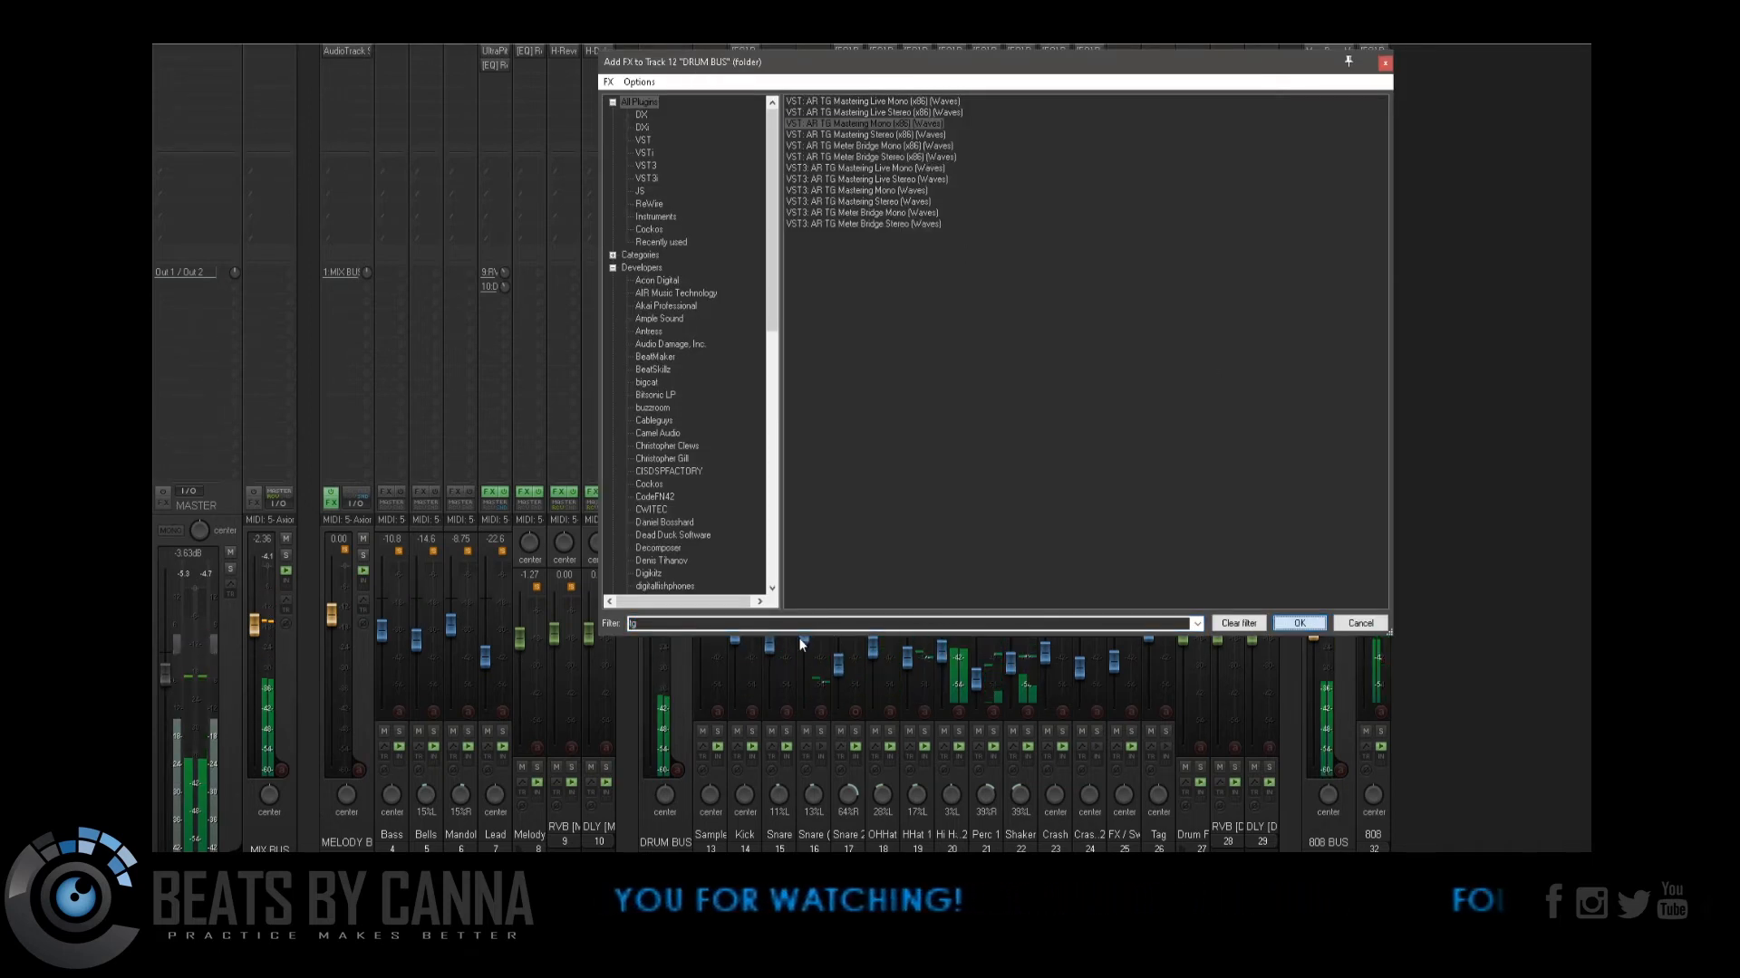
key("Return")
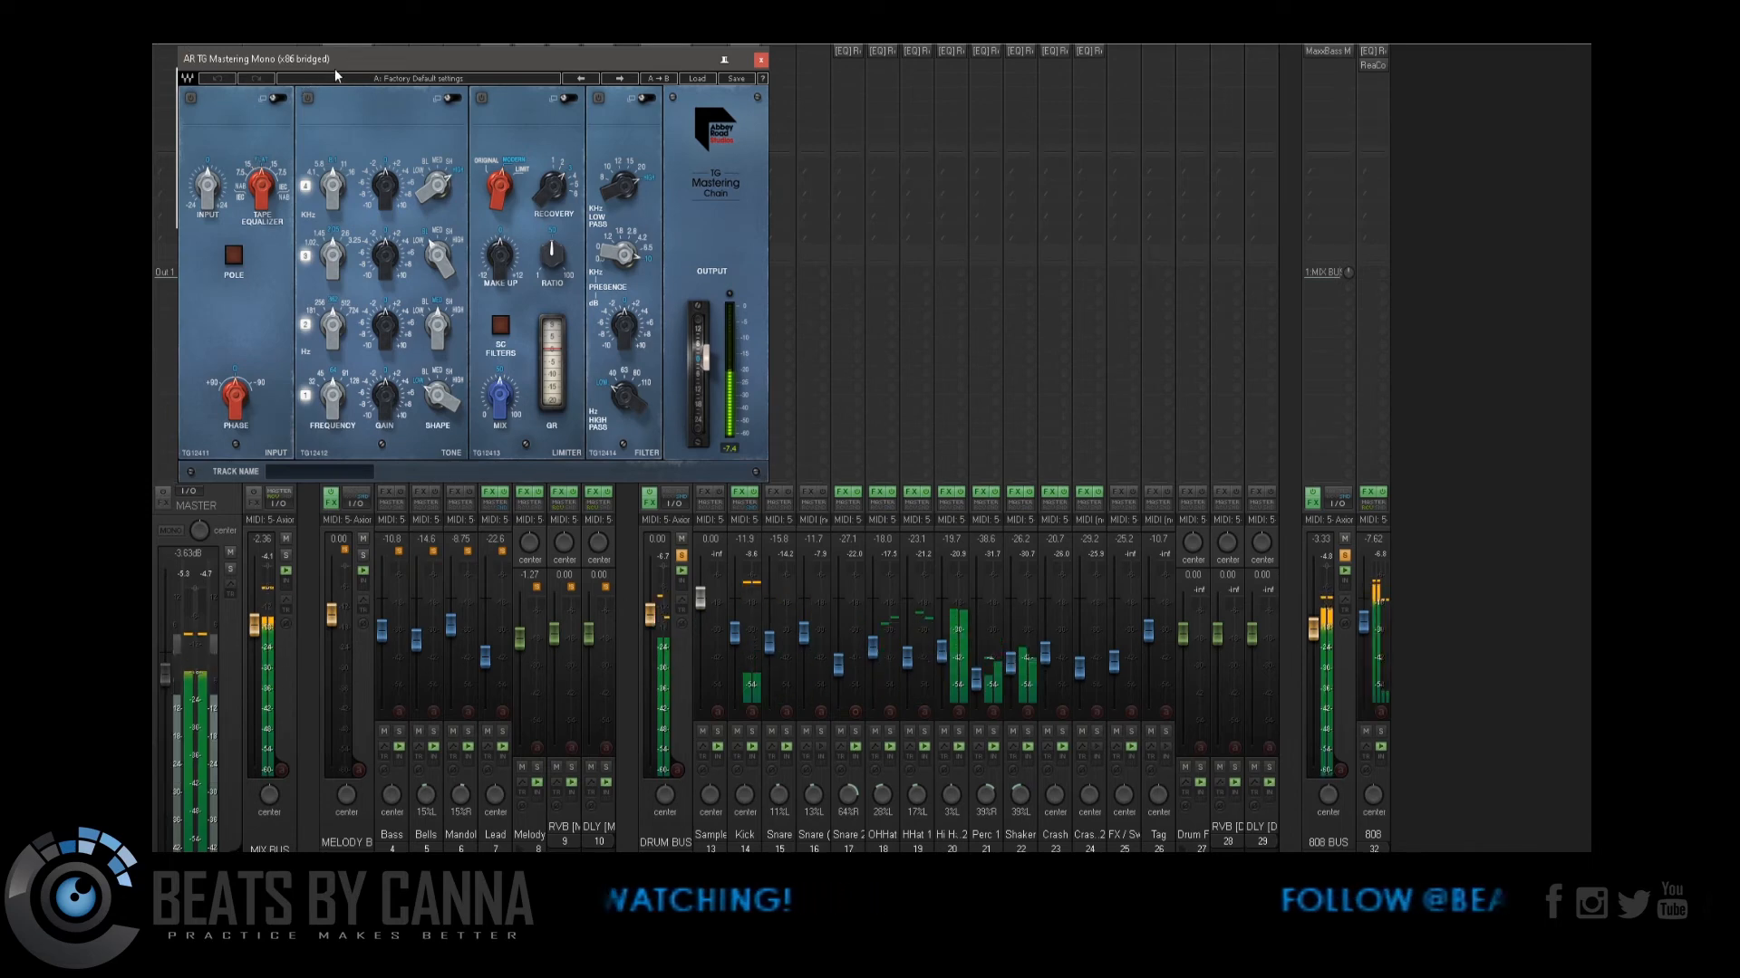
left_click_drag(348, 58, 504, 193)
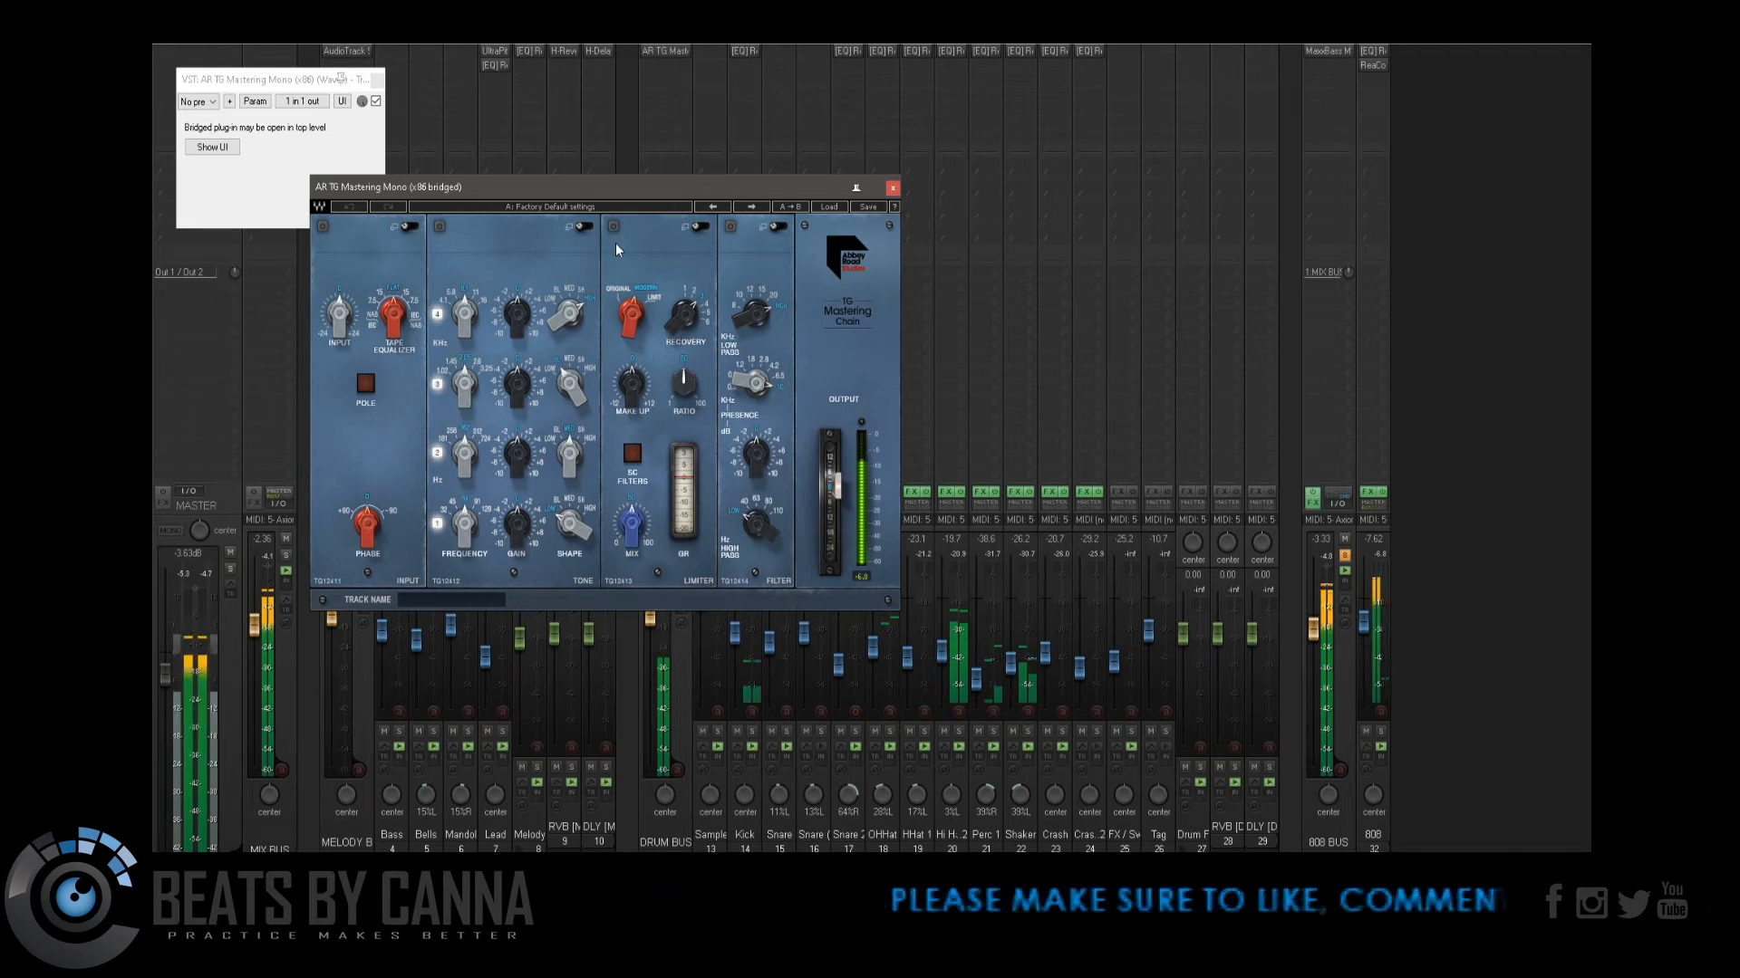
Step: Load the "Drum Buss Wide" preset in AR TG Mastering and move the plug-in window off the DRUM BUS channel
left_click(827, 208)
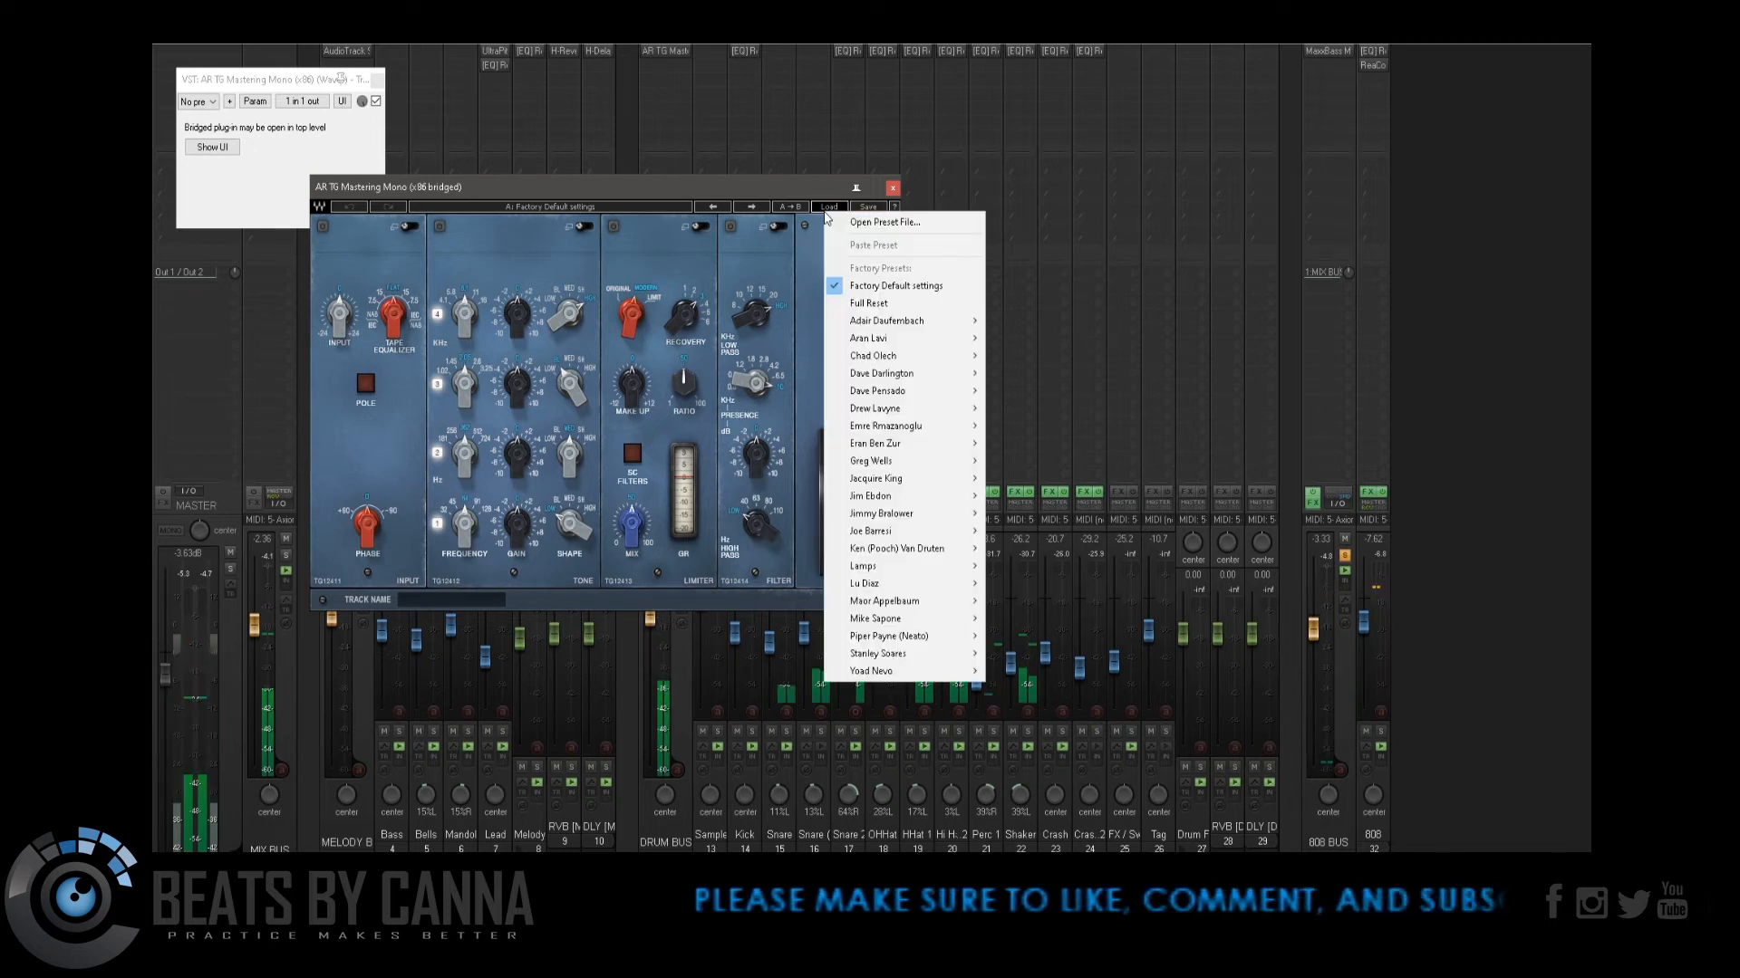
mouse_move(875, 619)
left_click(1040, 426)
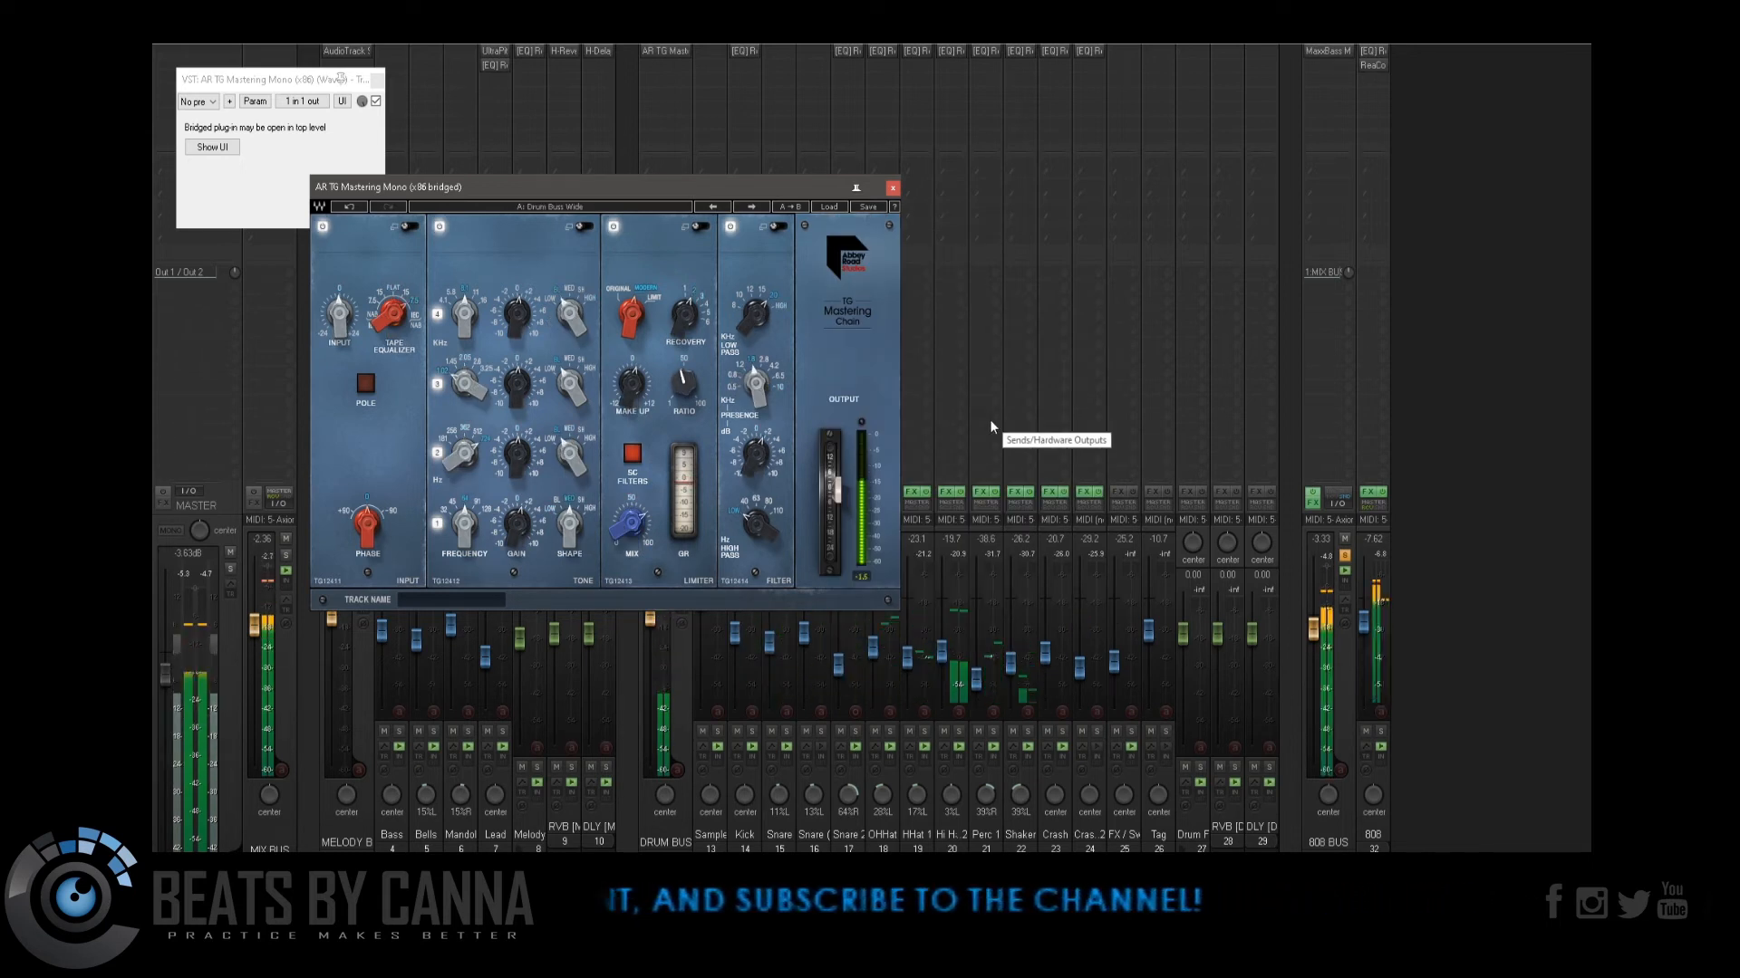
left_click_drag(648, 188, 1076, 151)
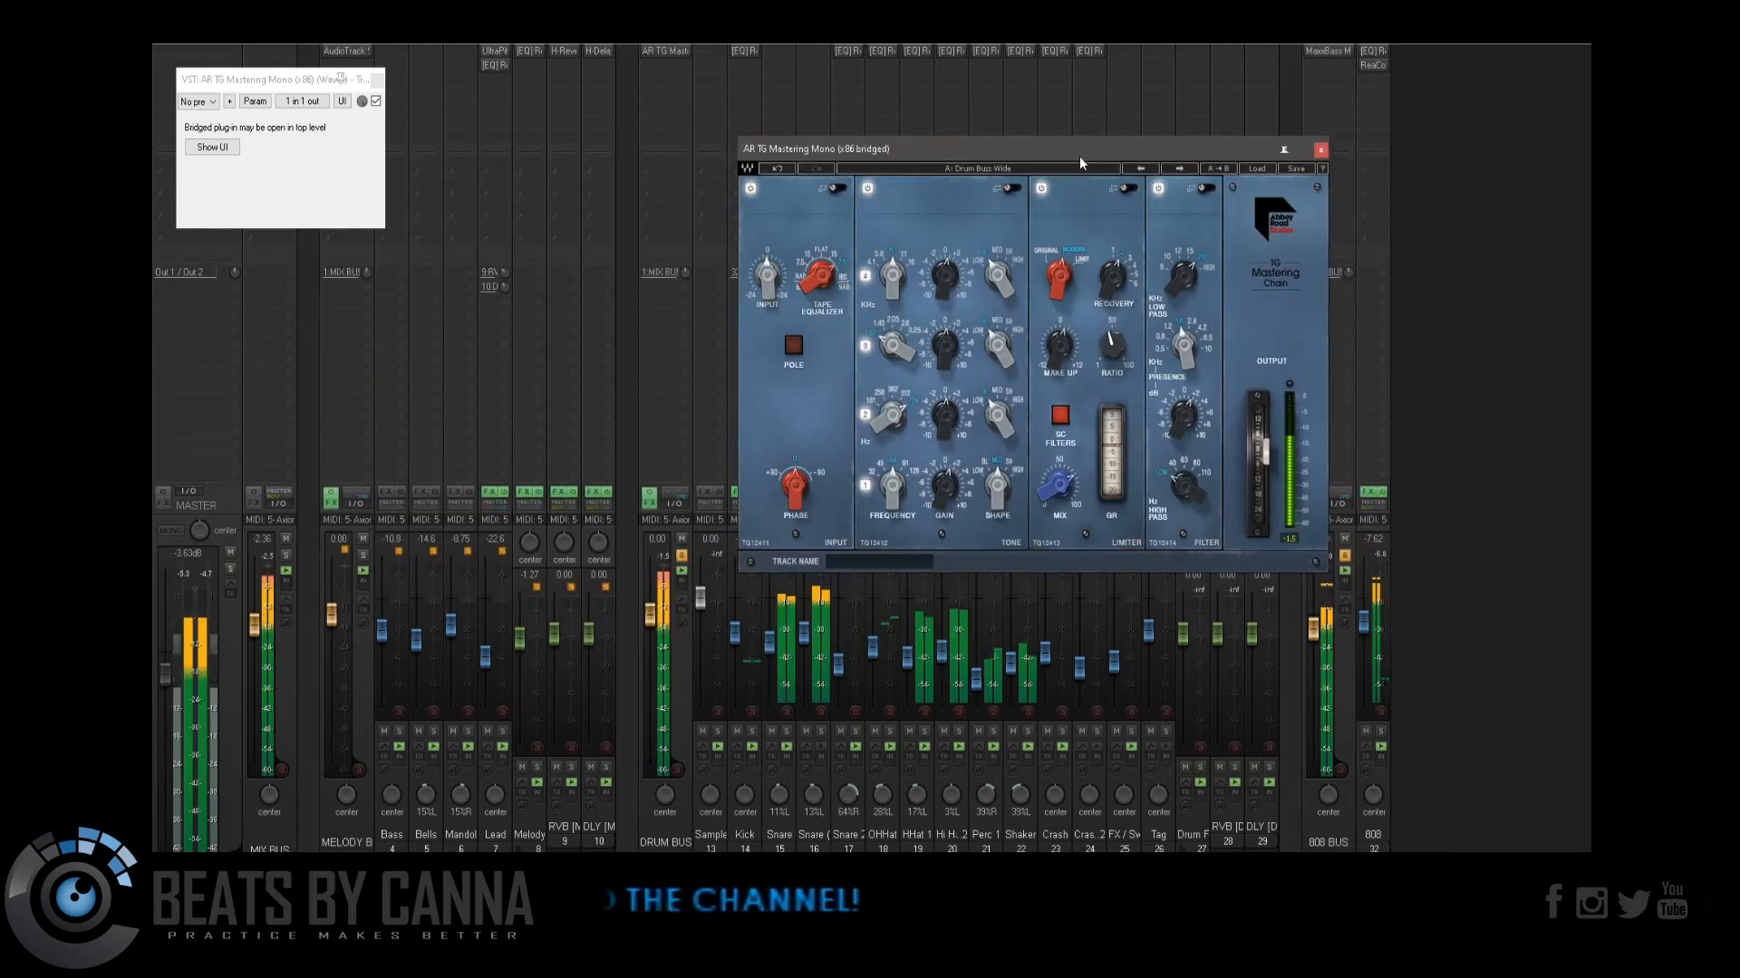
Step: Select the DRUM BUS, switch off the TG limiter module, and adjust the gain of the lowest and highest tone bands
left_click(675, 649)
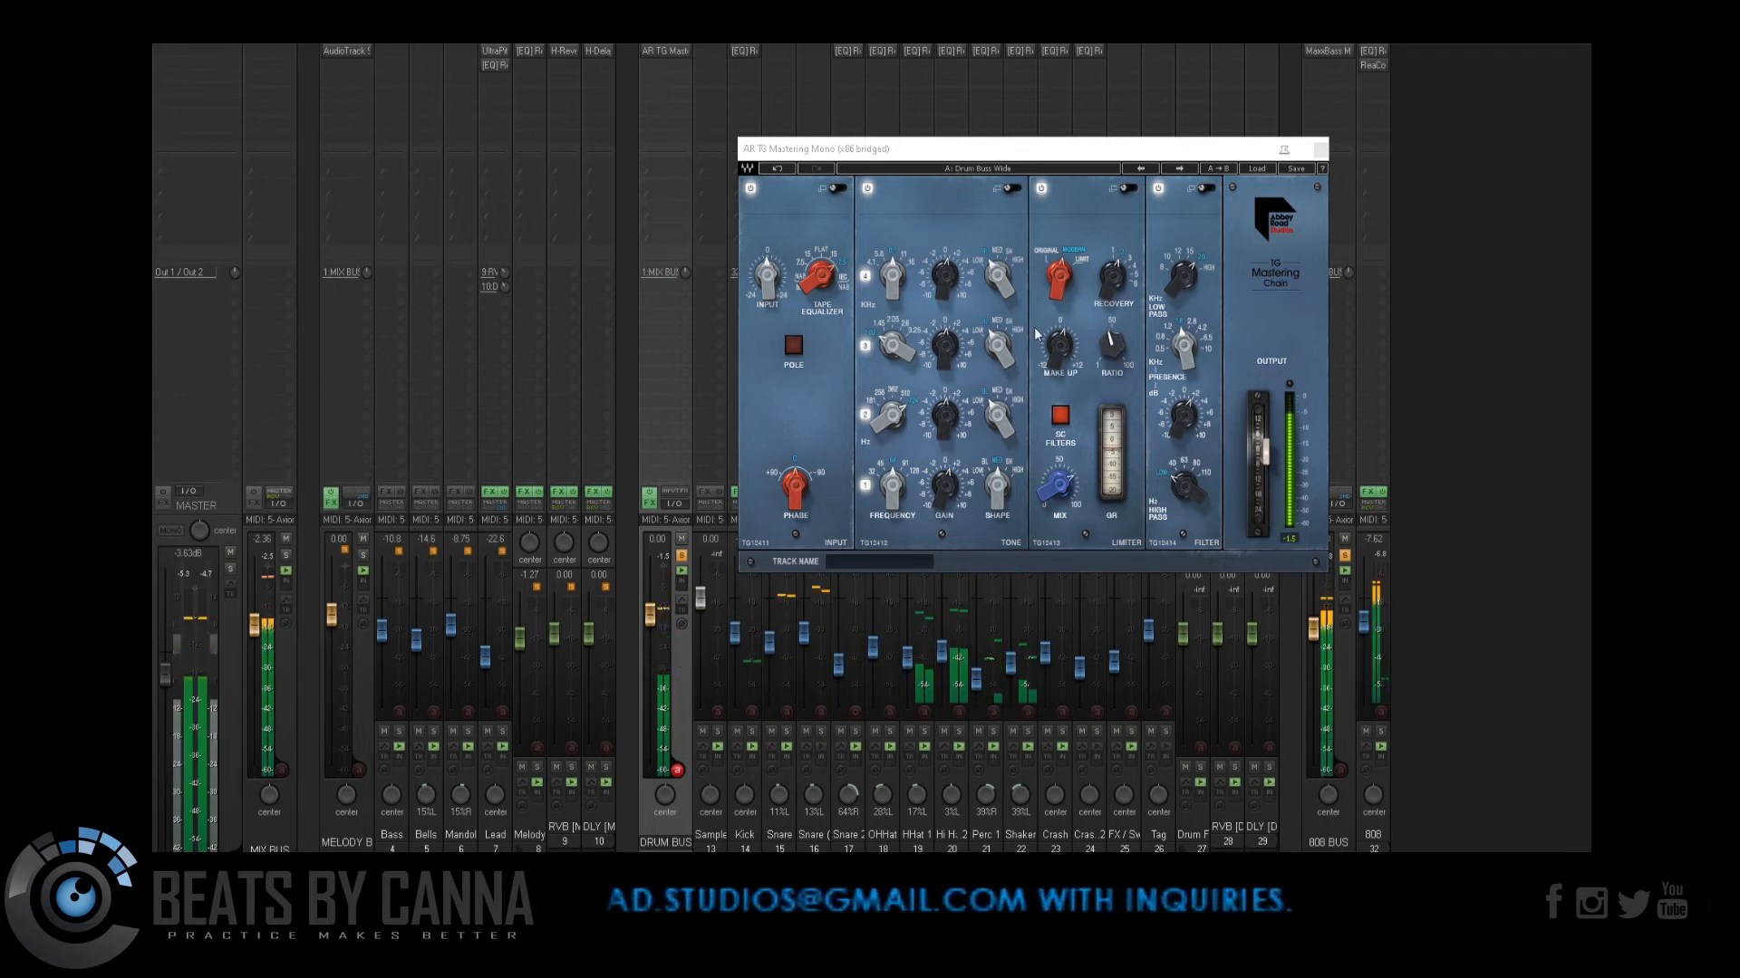
left_click(1041, 188)
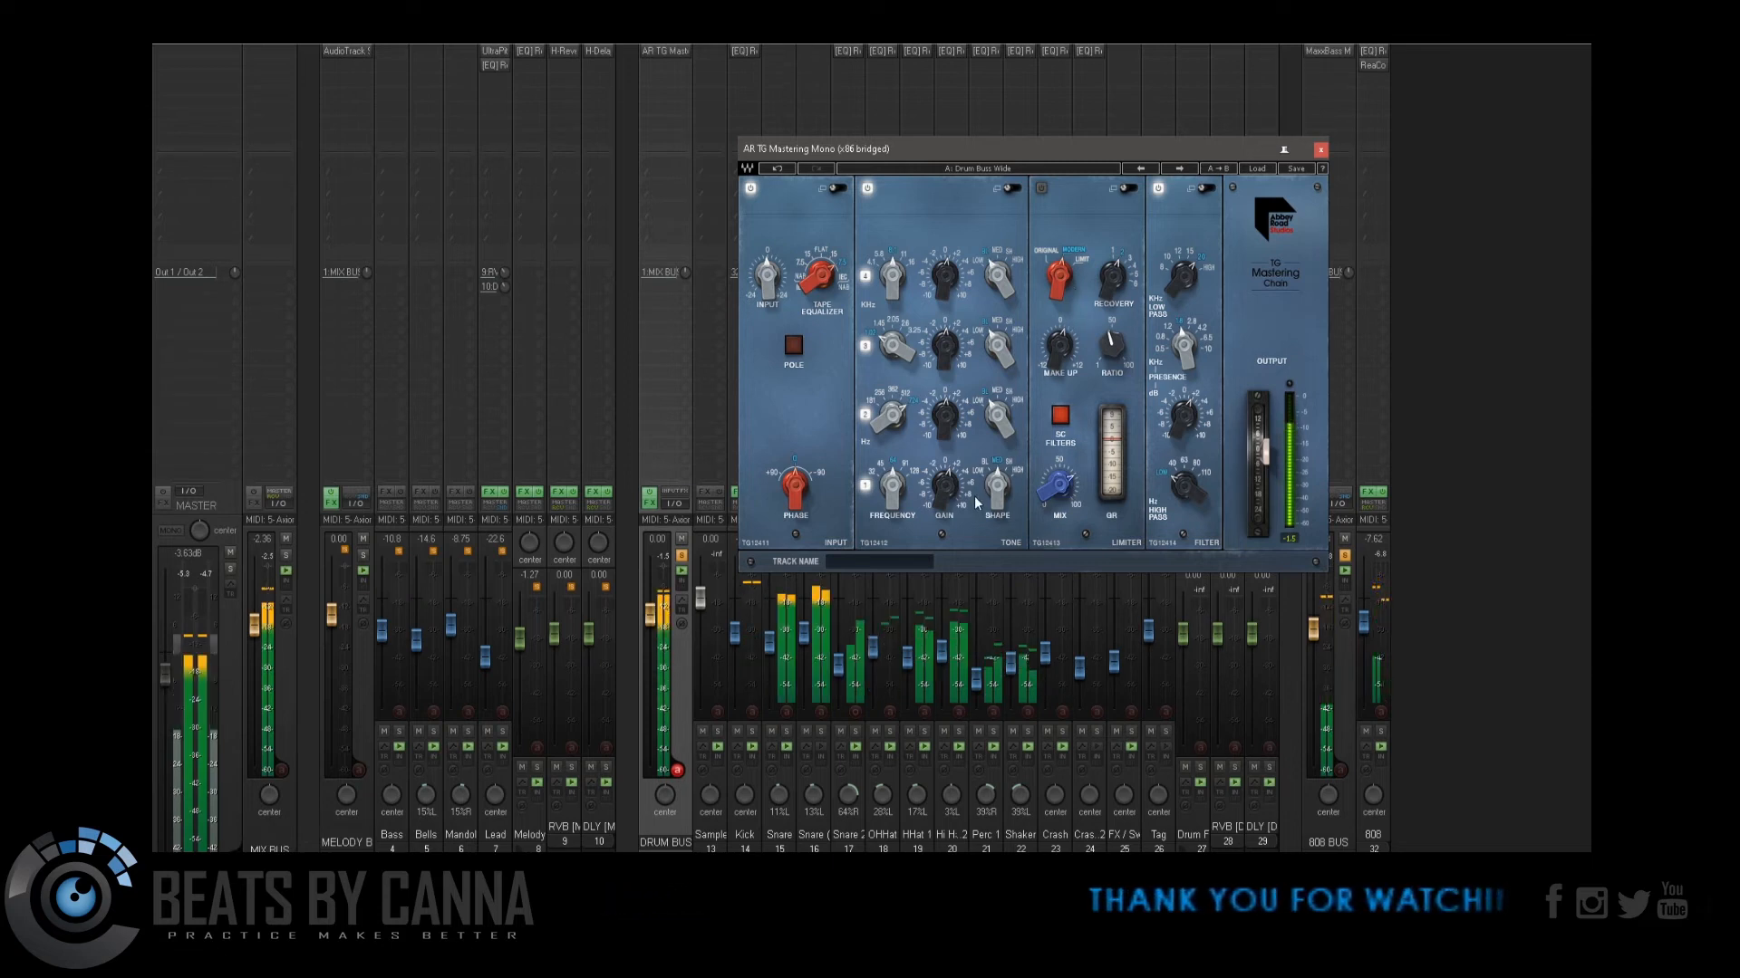
left_click(945, 486)
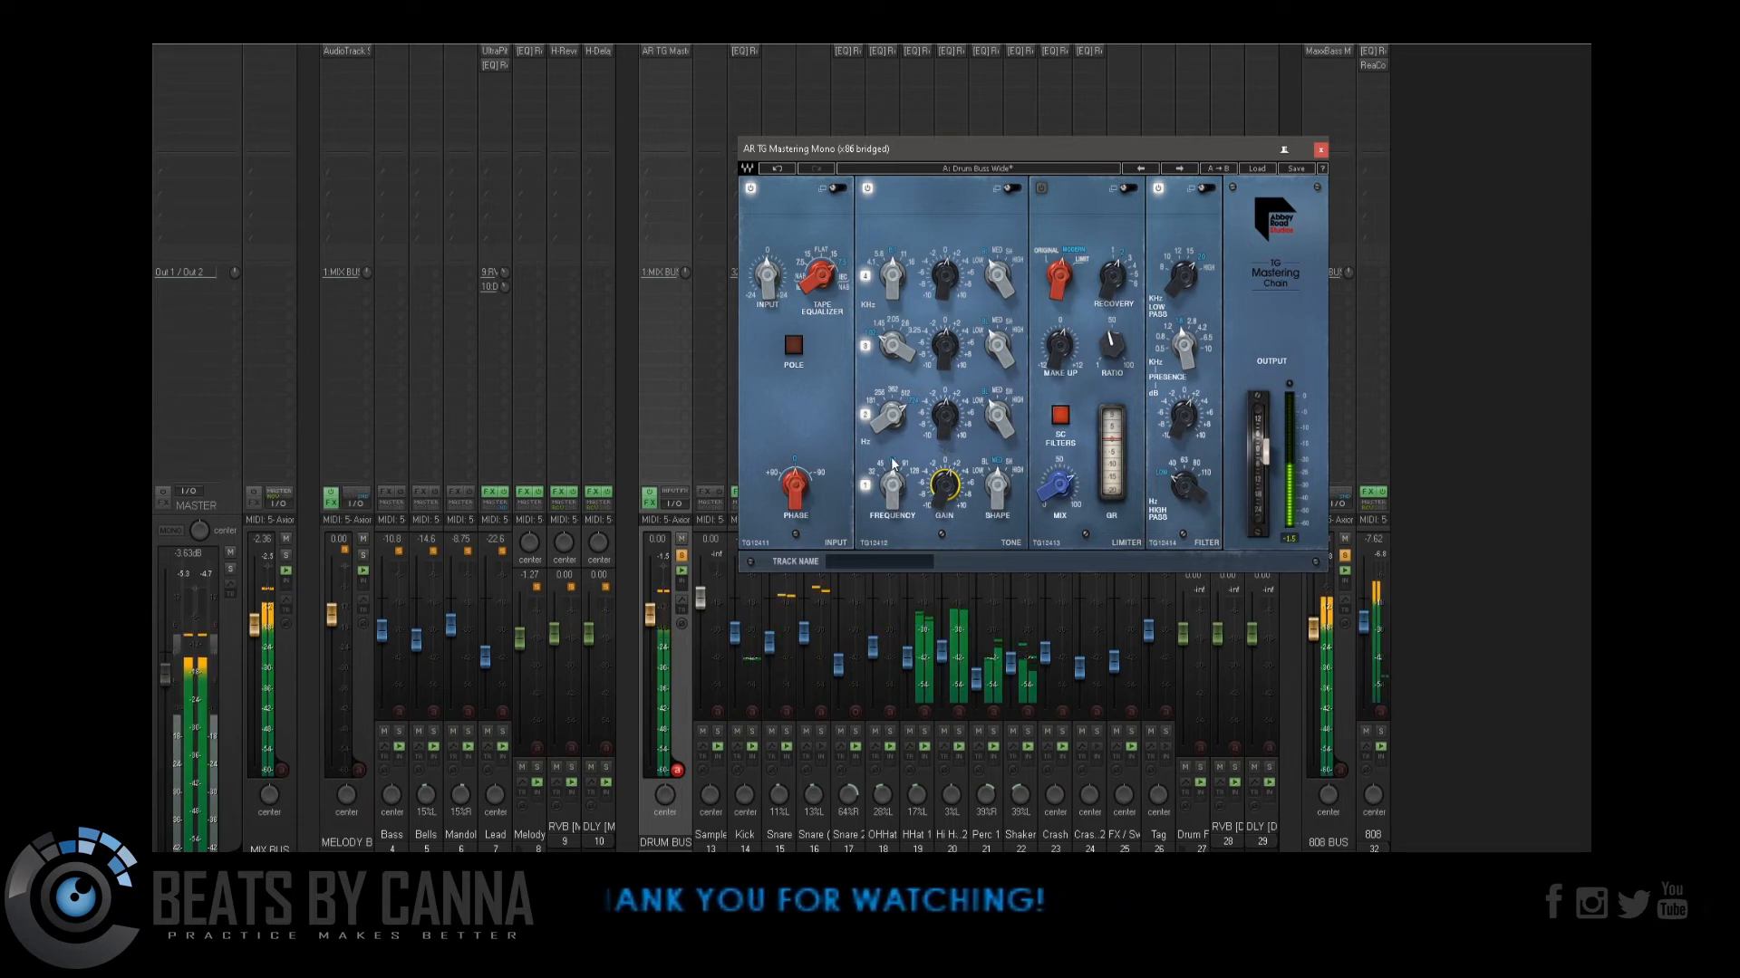
left_click_drag(946, 480, 946, 480)
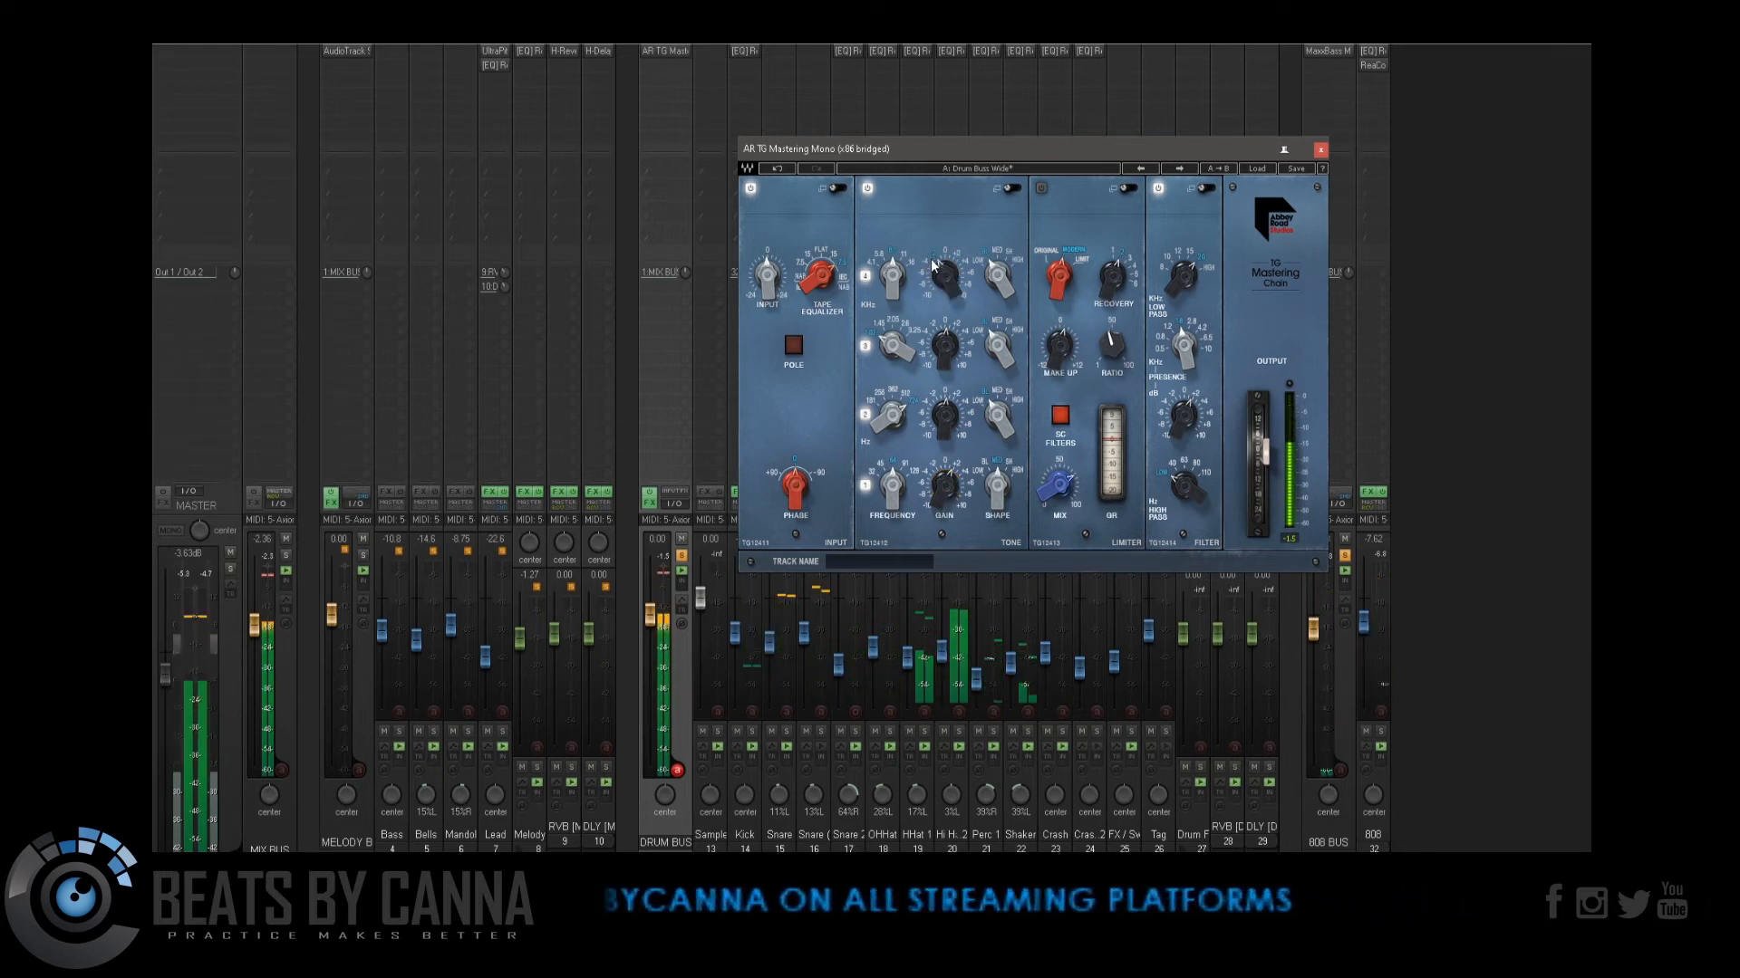
left_click_drag(945, 292, 945, 297)
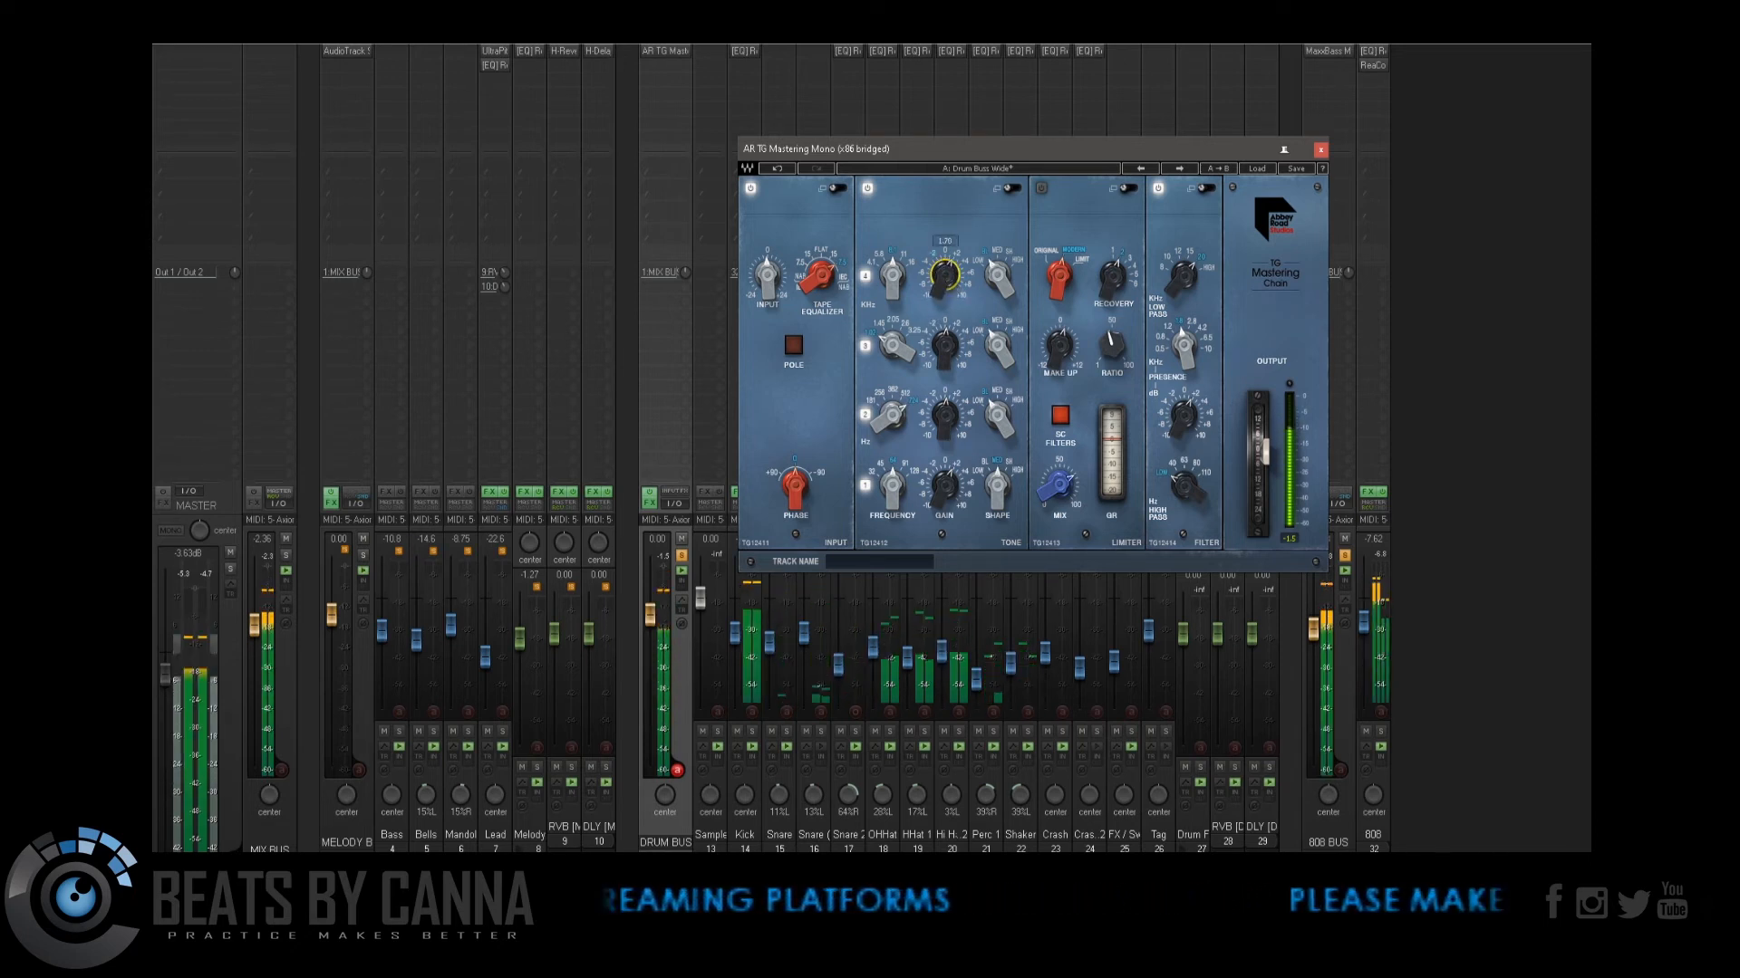
left_click_drag(946, 286, 945, 286)
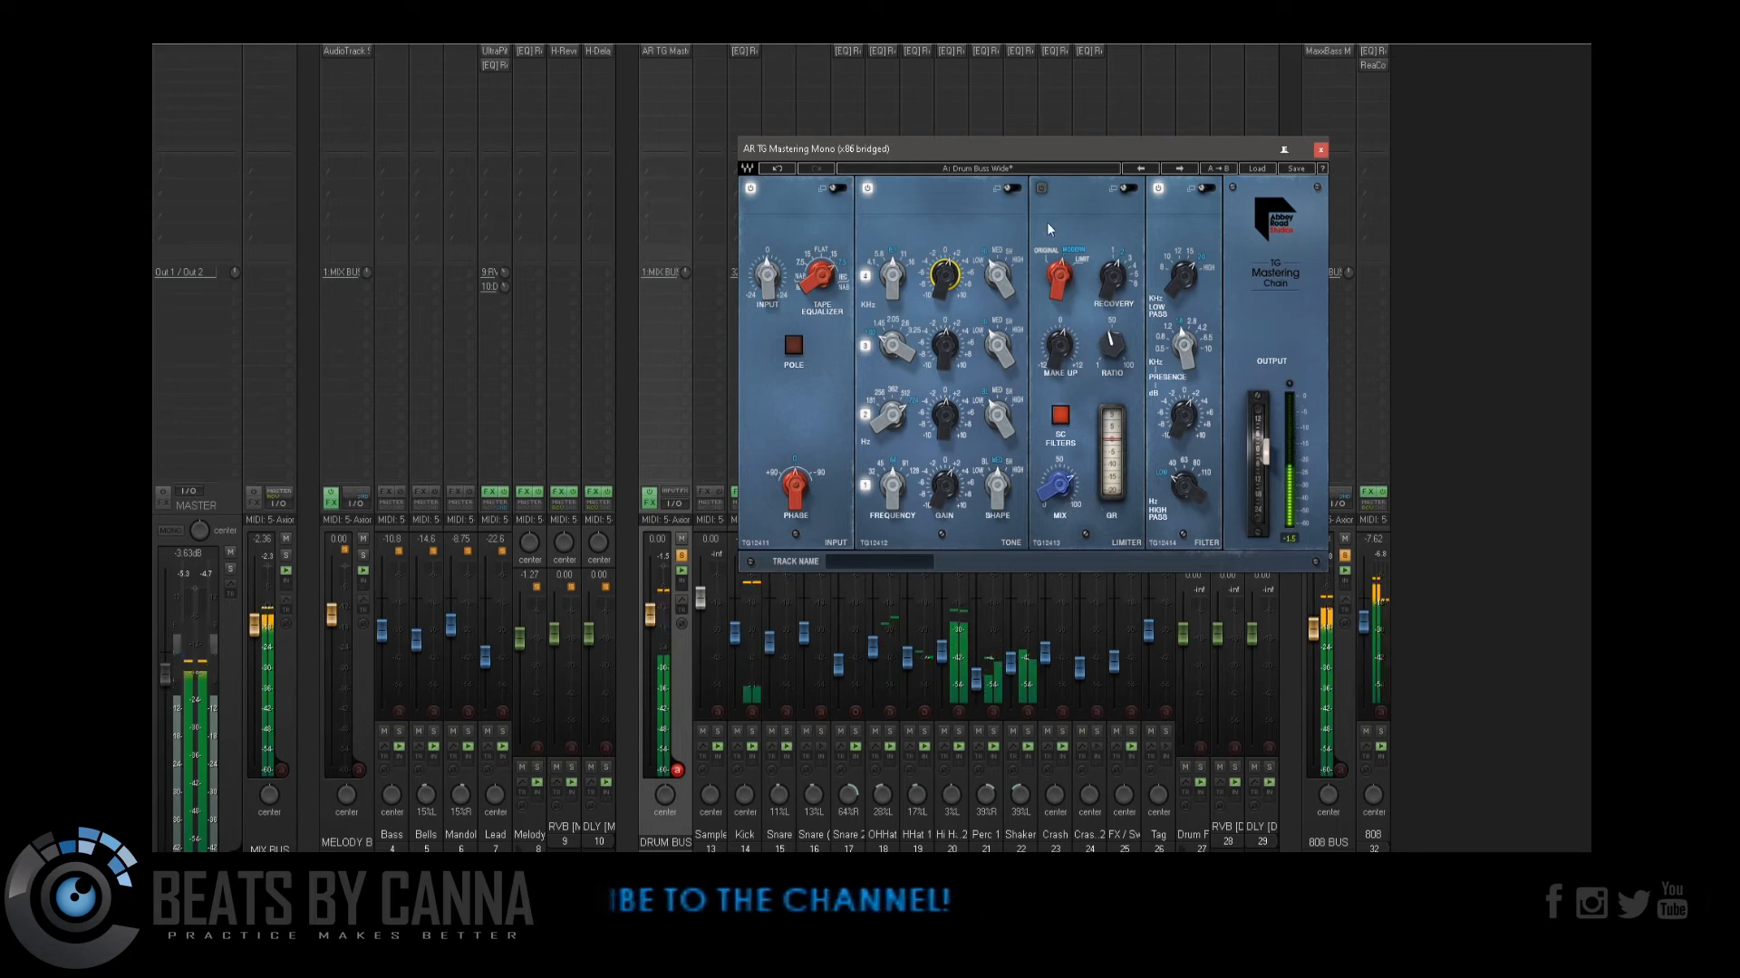
Step: Switch the TG limiter module back on and adjust its Mix amount
left_click(1041, 188)
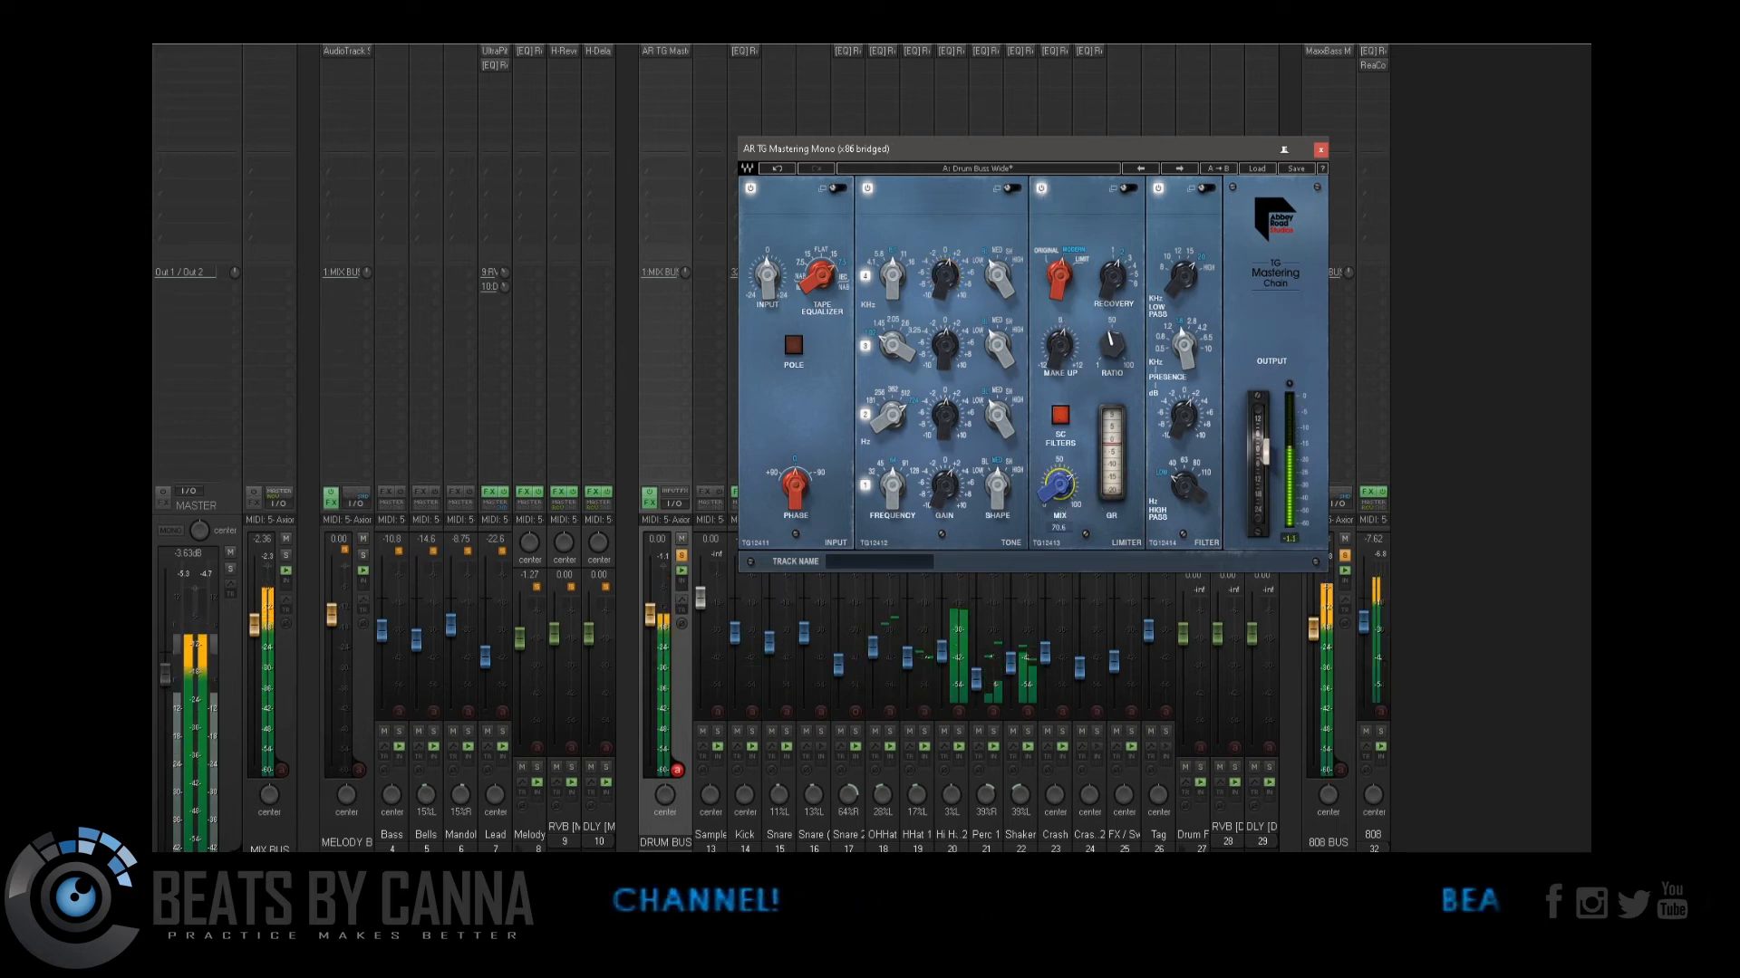
left_click_drag(1059, 486, 1059, 506)
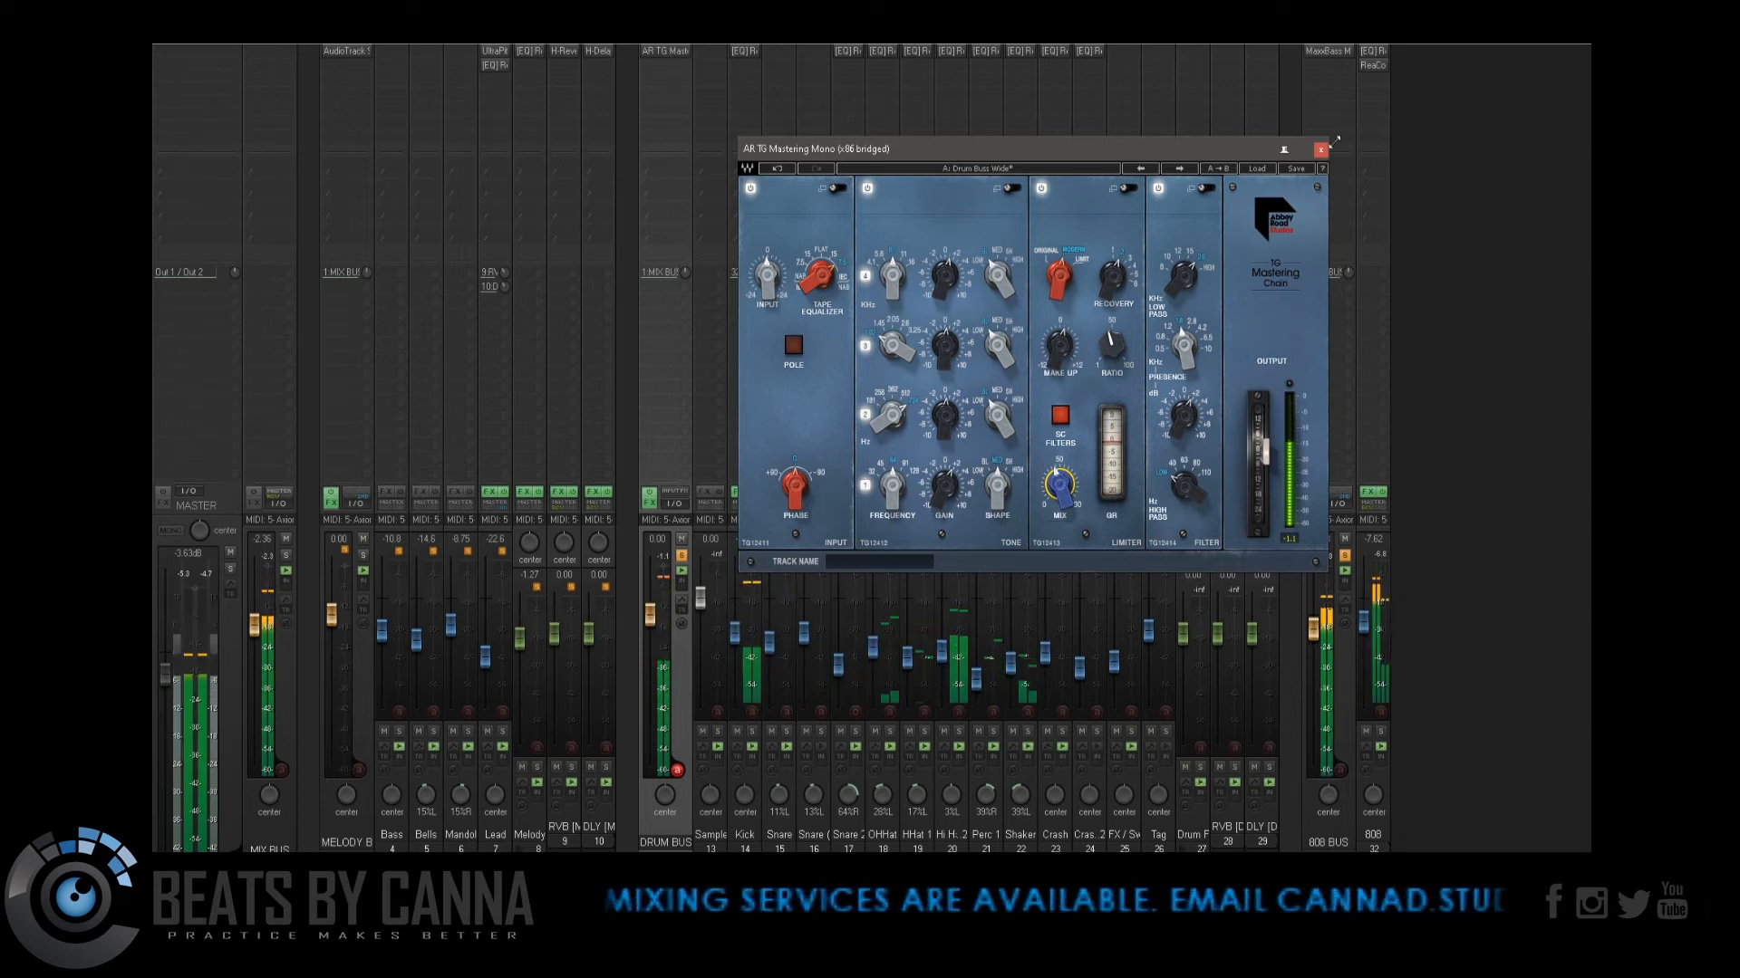
Step: Close AR TG Mastering, lower the Kick to -13.2 dB and the DRUM BUS to -1.51 dB, and unsolo the DRUM BUS and 808 BUS
left_click(1320, 149)
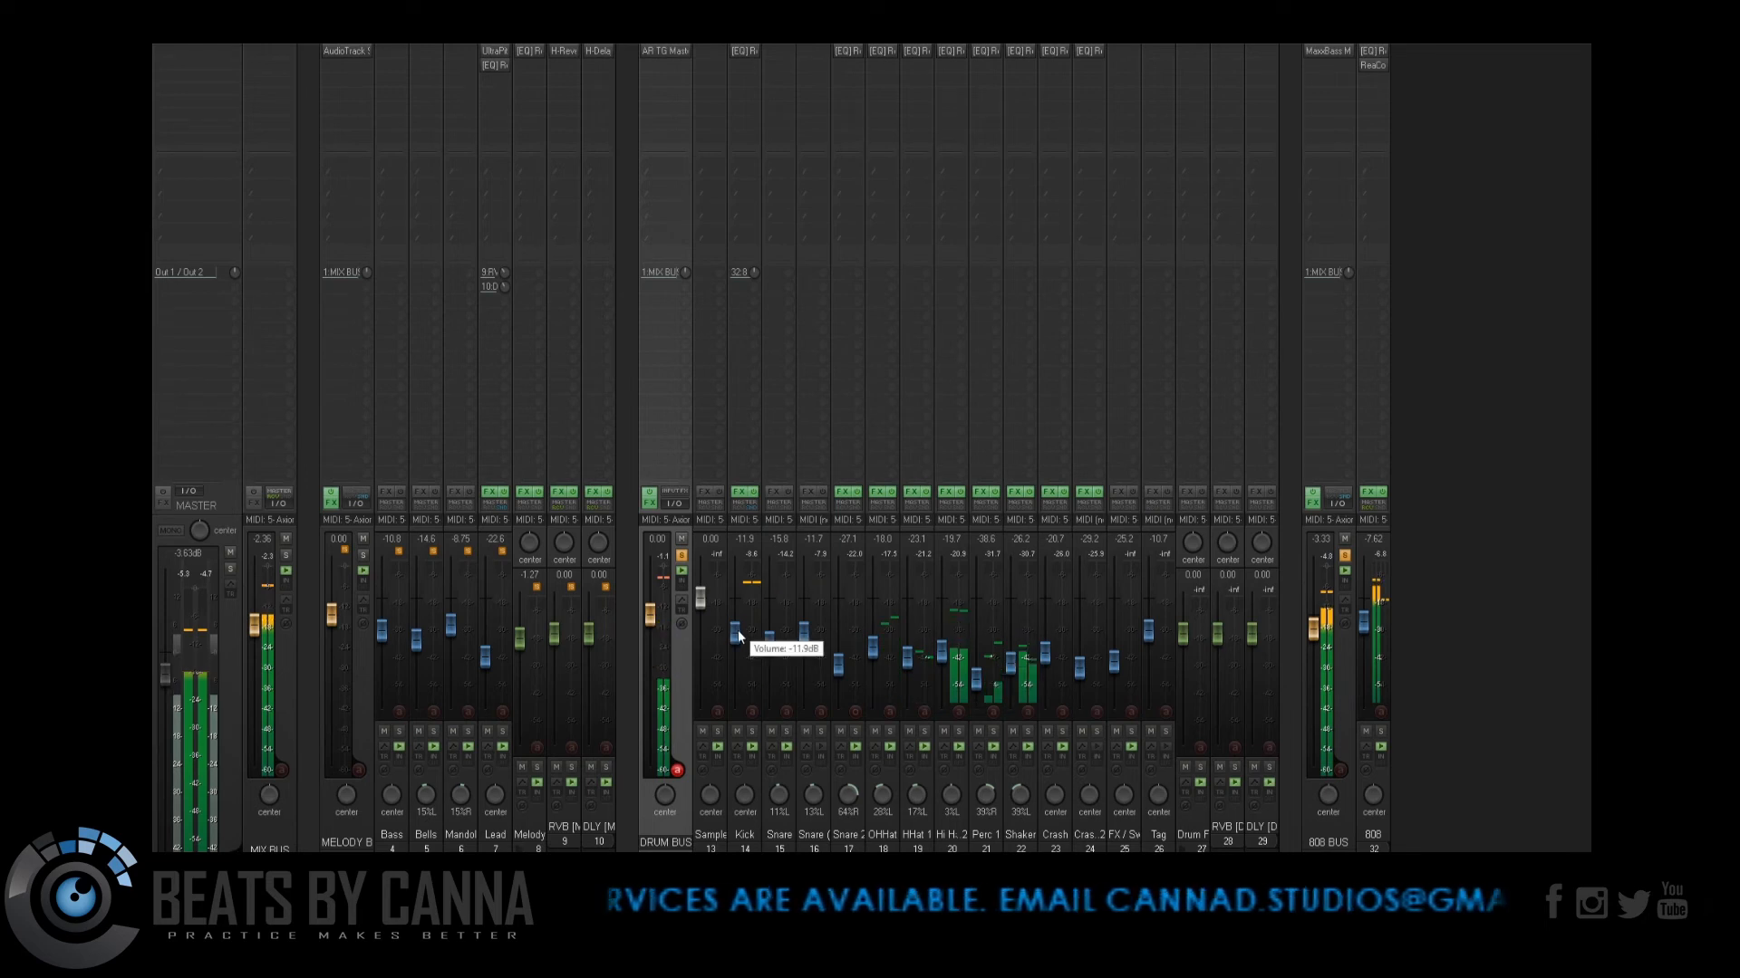
left_click_drag(737, 632, 655, 617)
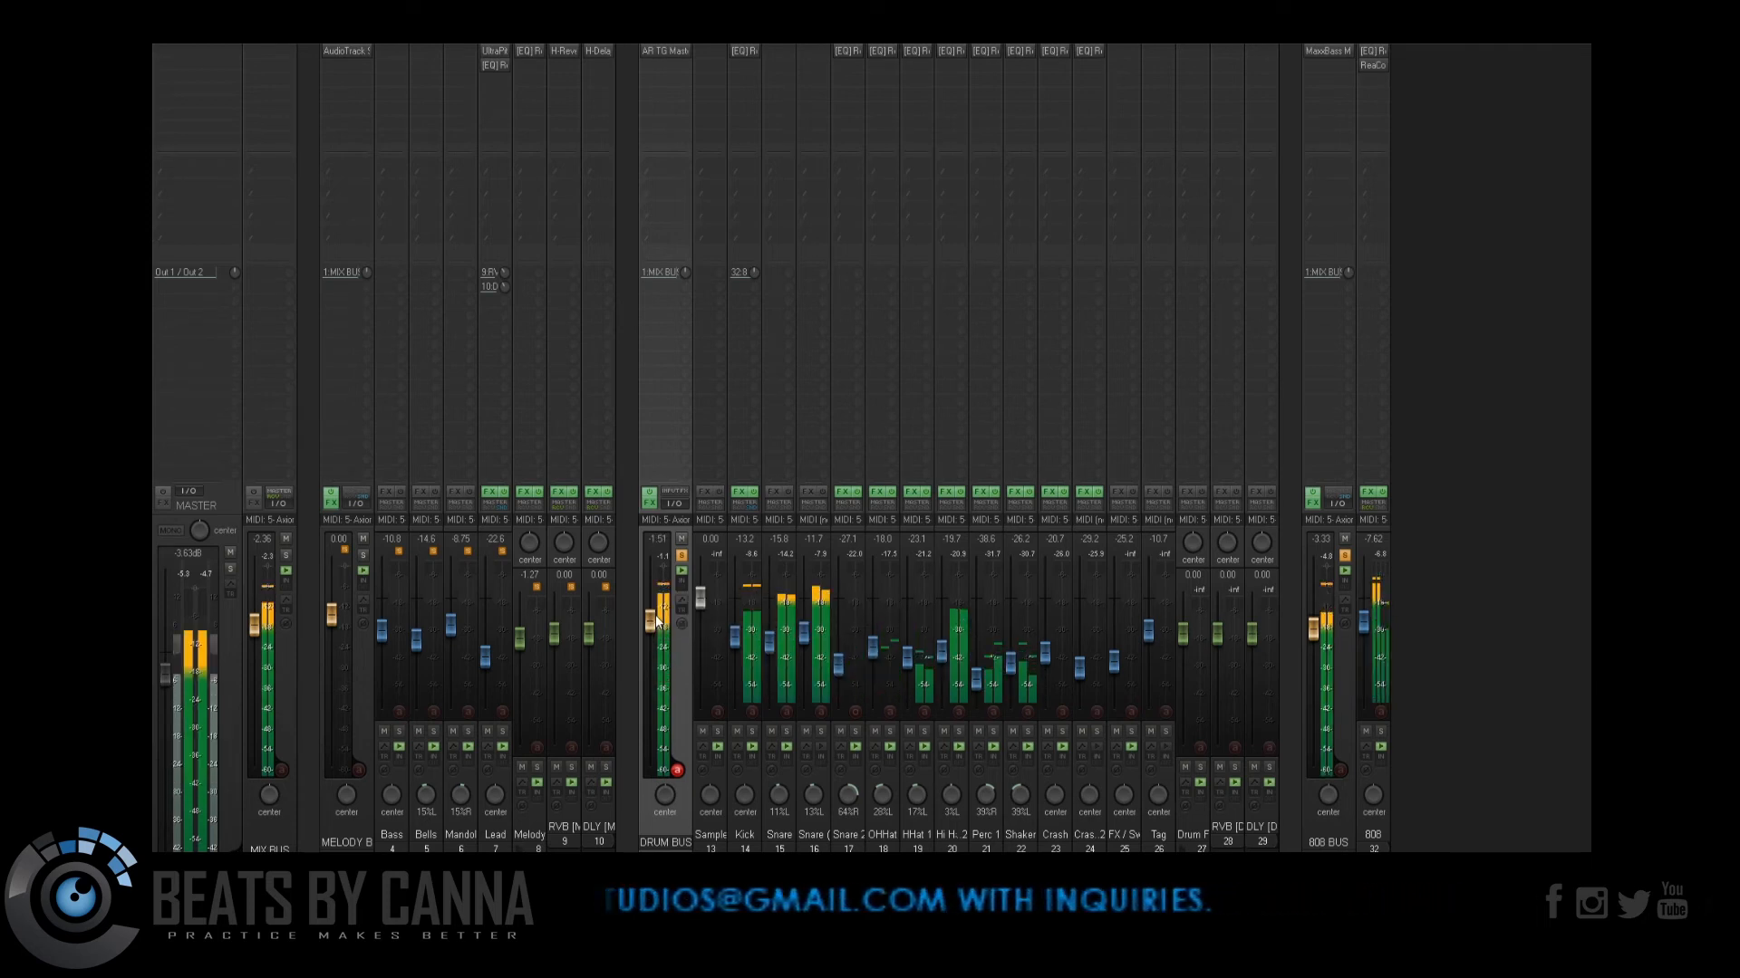
left_click(683, 557)
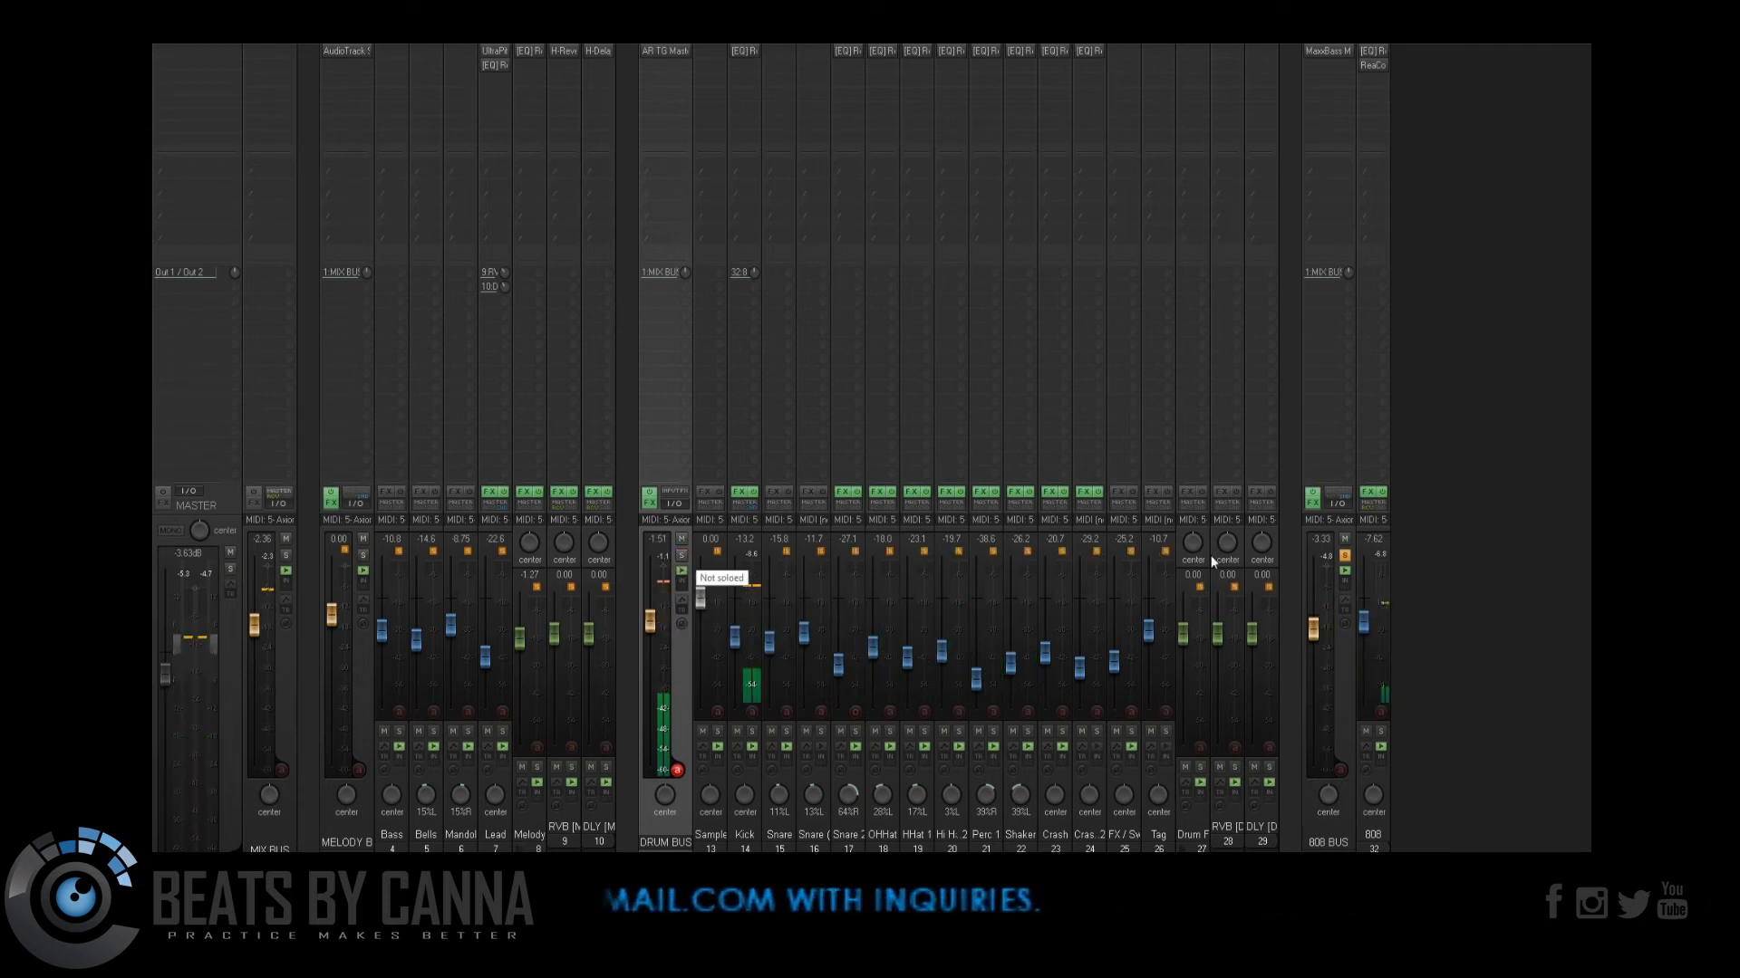
left_click(1345, 557)
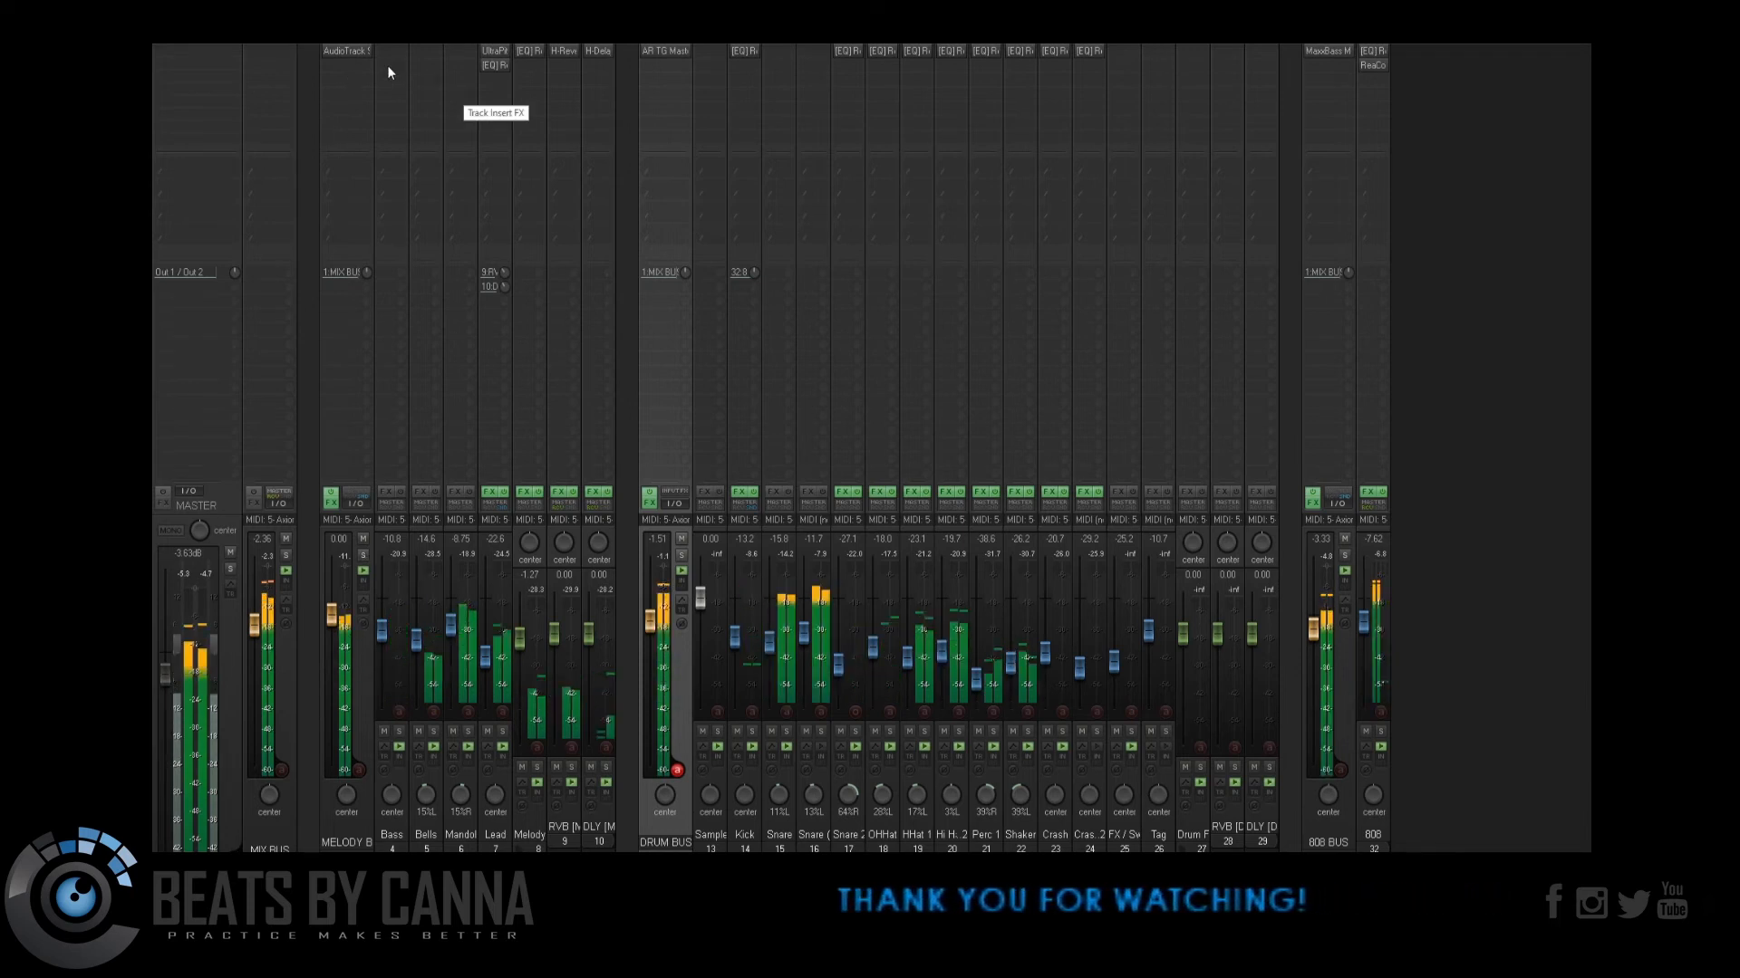
Step: Open AudioTrack on the MELODY BUS, move its window aside, and set the compressor's attack to 1.40
left_click(361, 53)
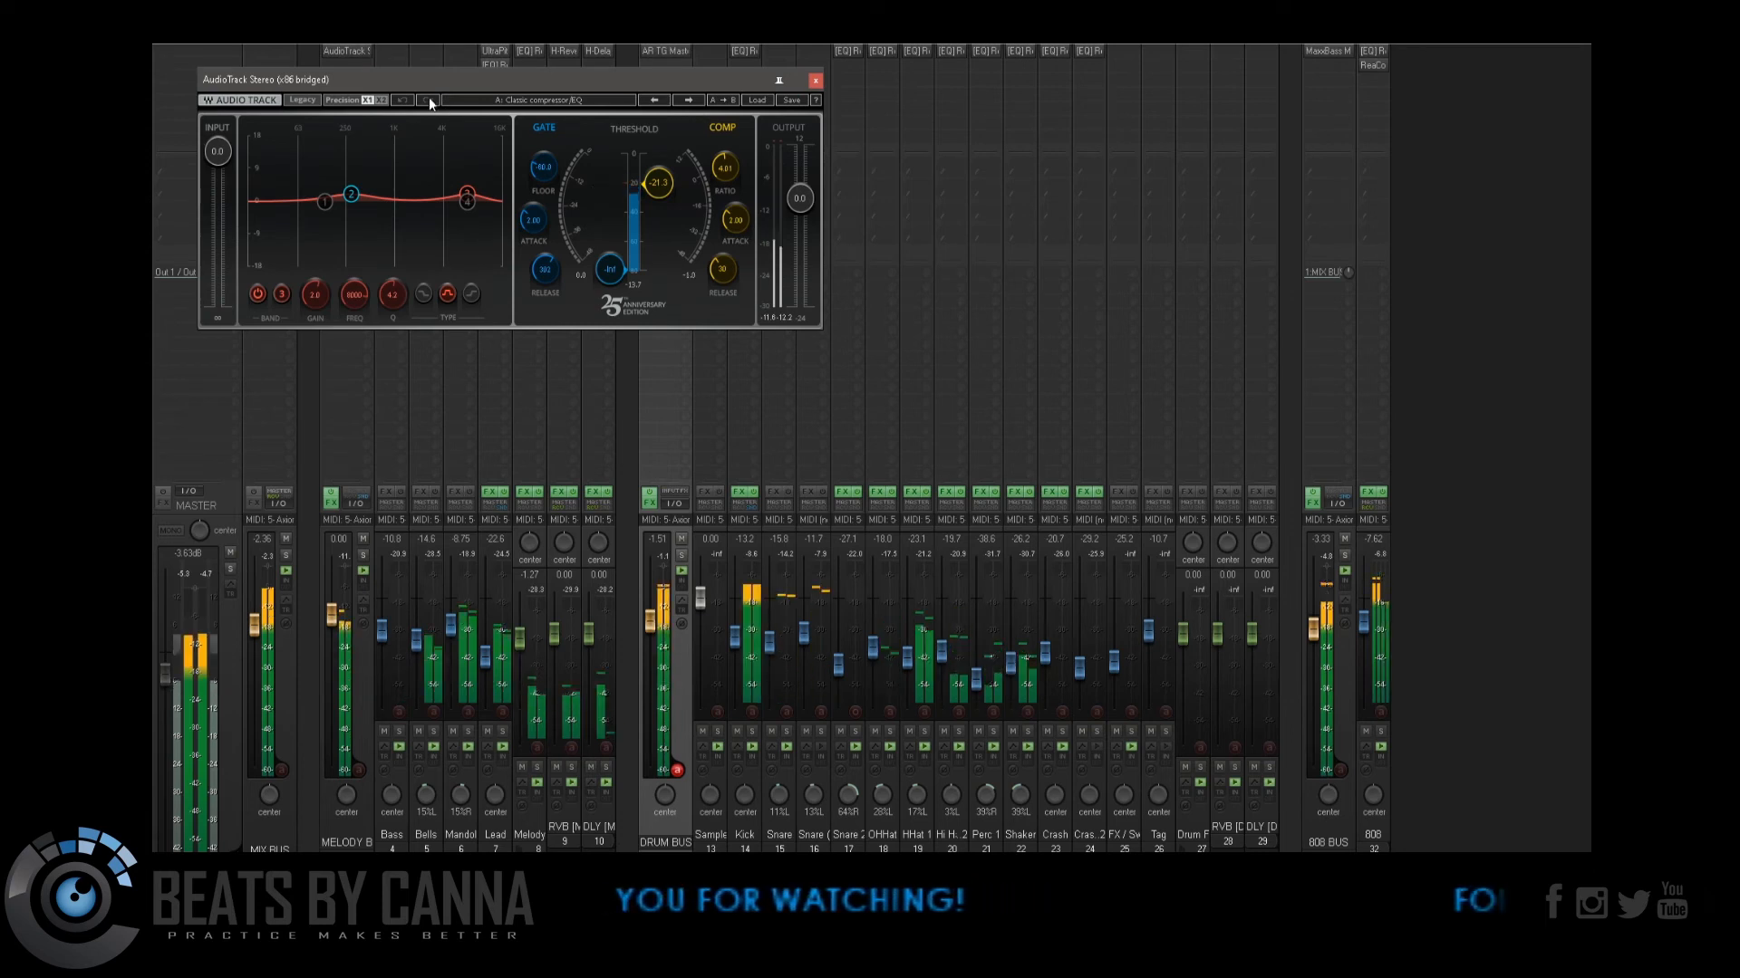
left_click_drag(441, 76, 533, 85)
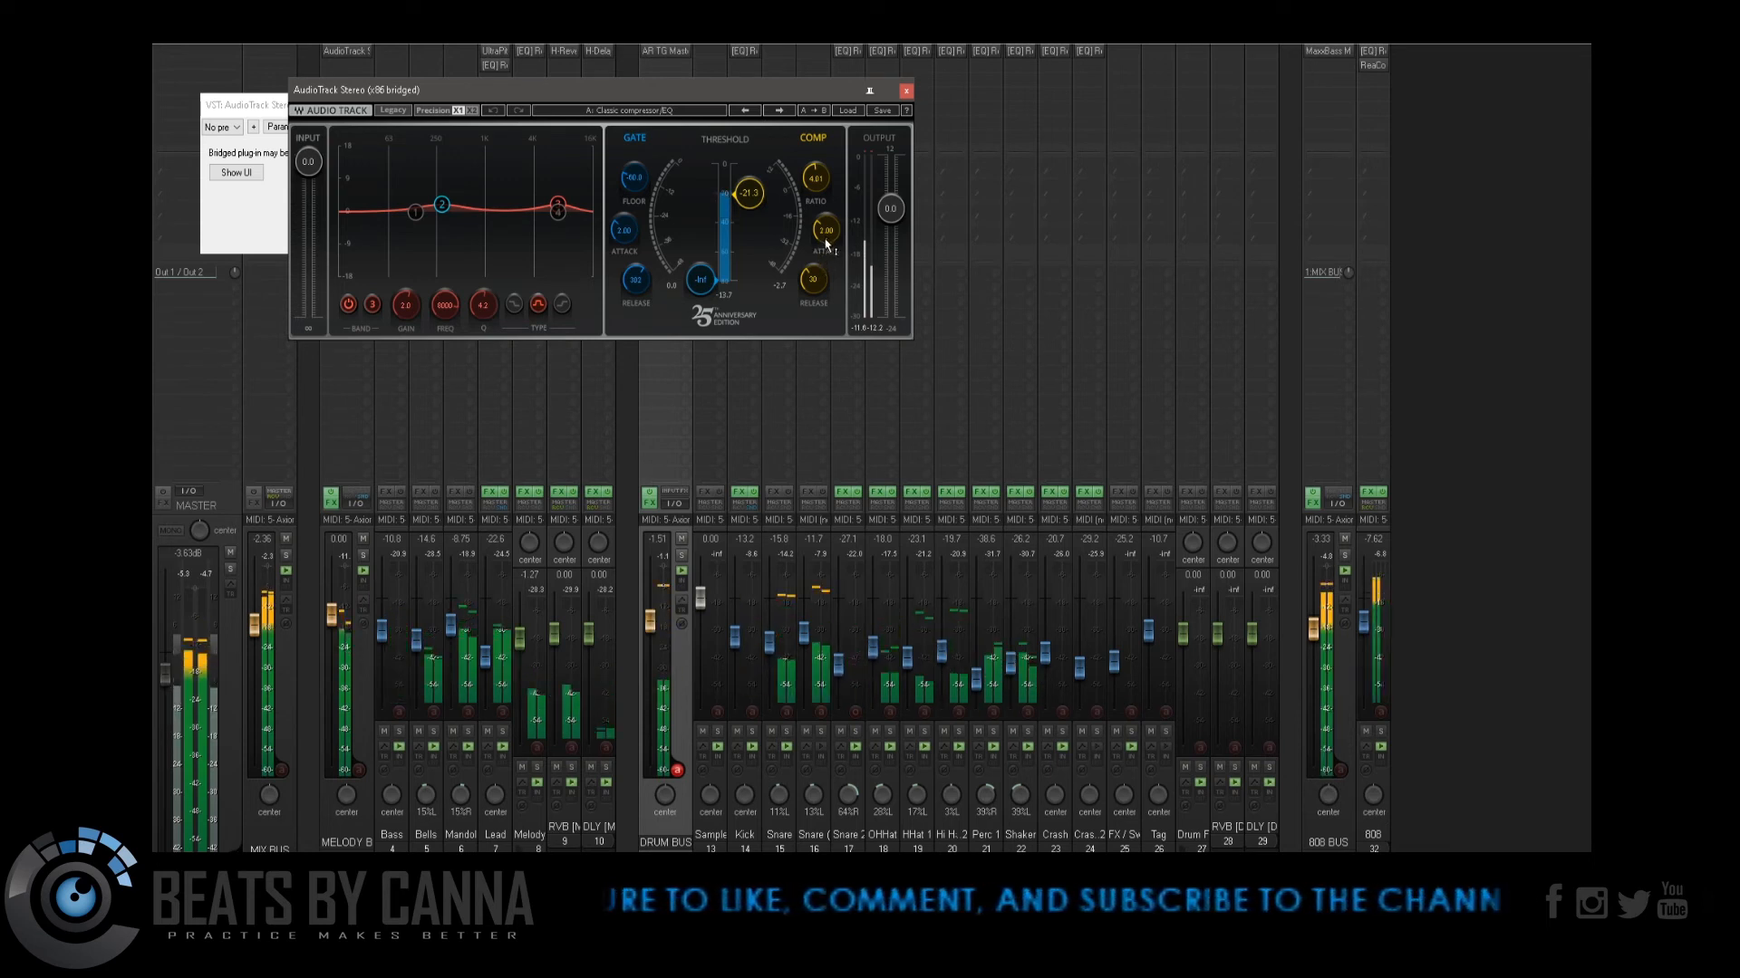
left_click_drag(826, 230, 825, 236)
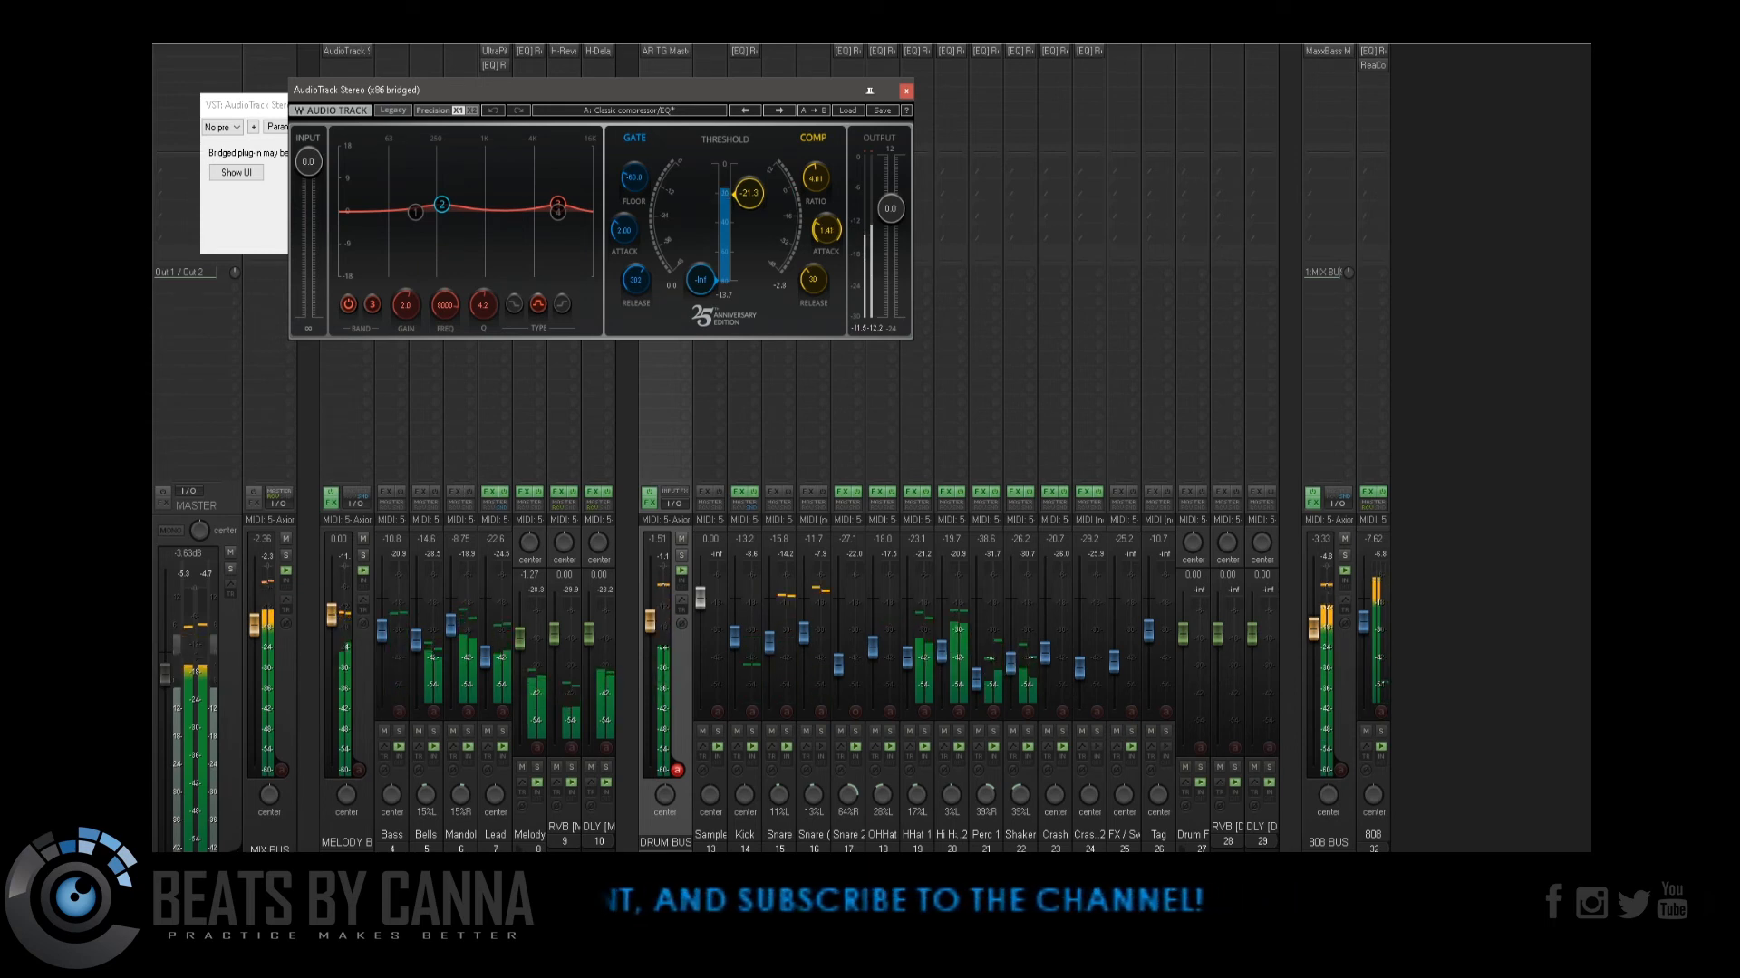
Step: Raise AudioTrack's EQ band 2 frequency slightly, move the band 4 low-pass to the upper end of the spectrum, and close the plug-in windows
left_click(441, 204)
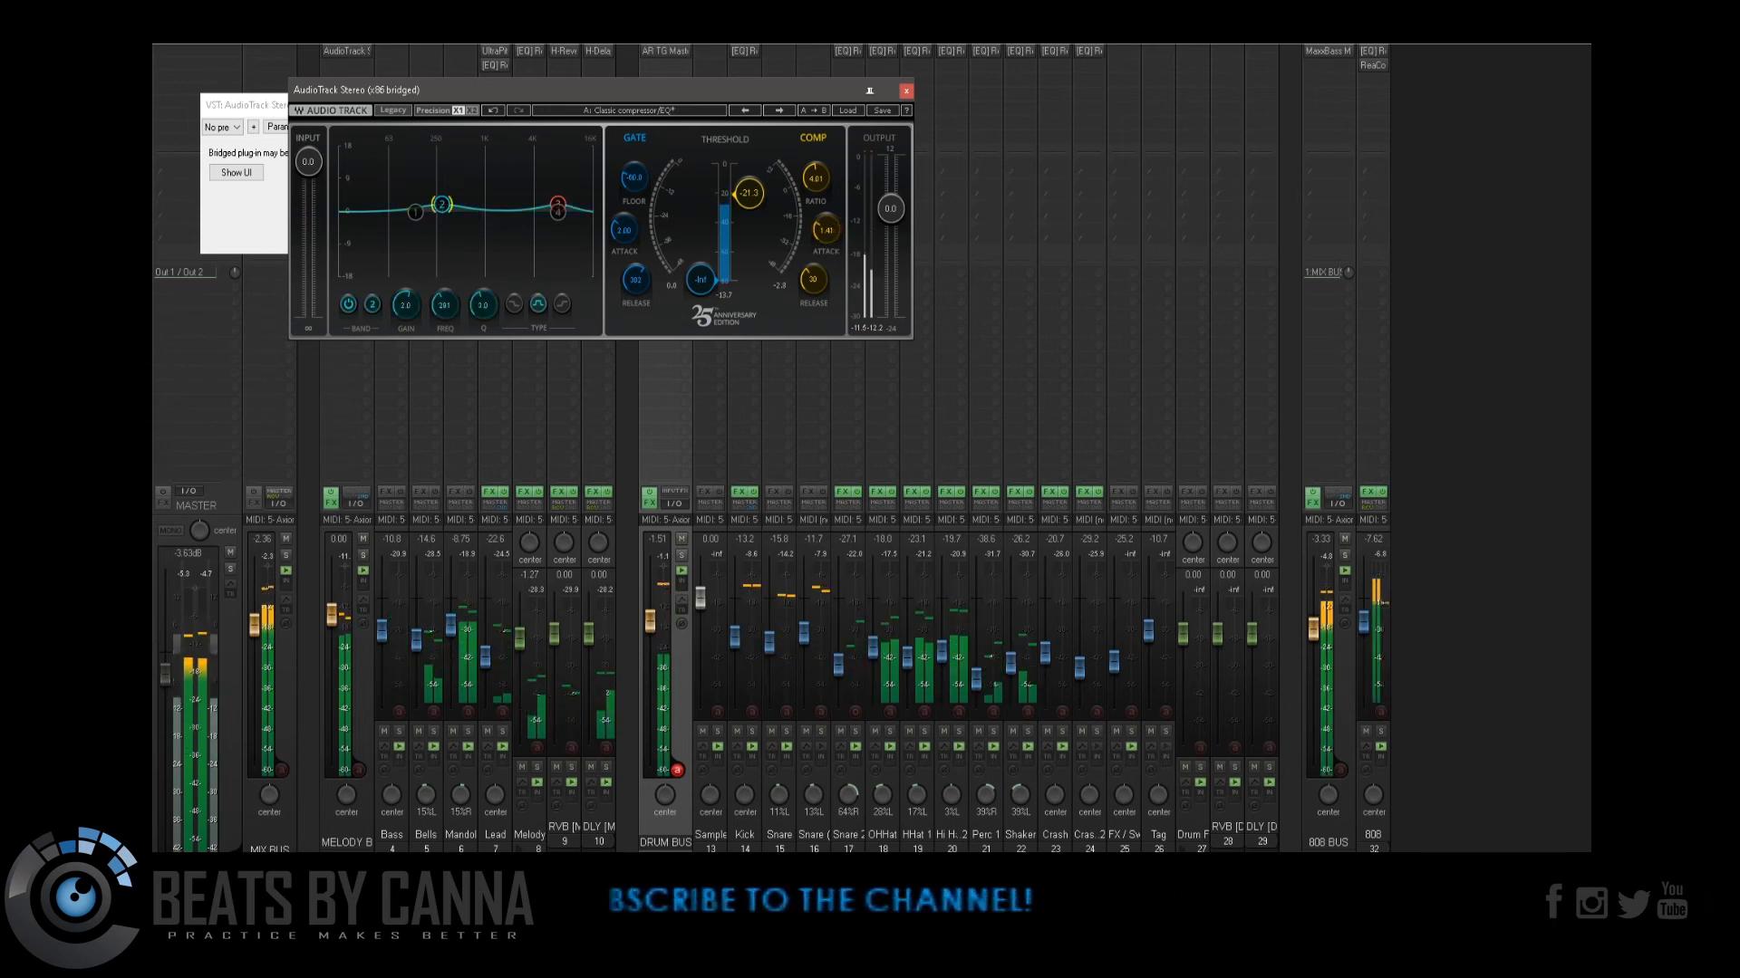
left_click_drag(442, 204, 444, 204)
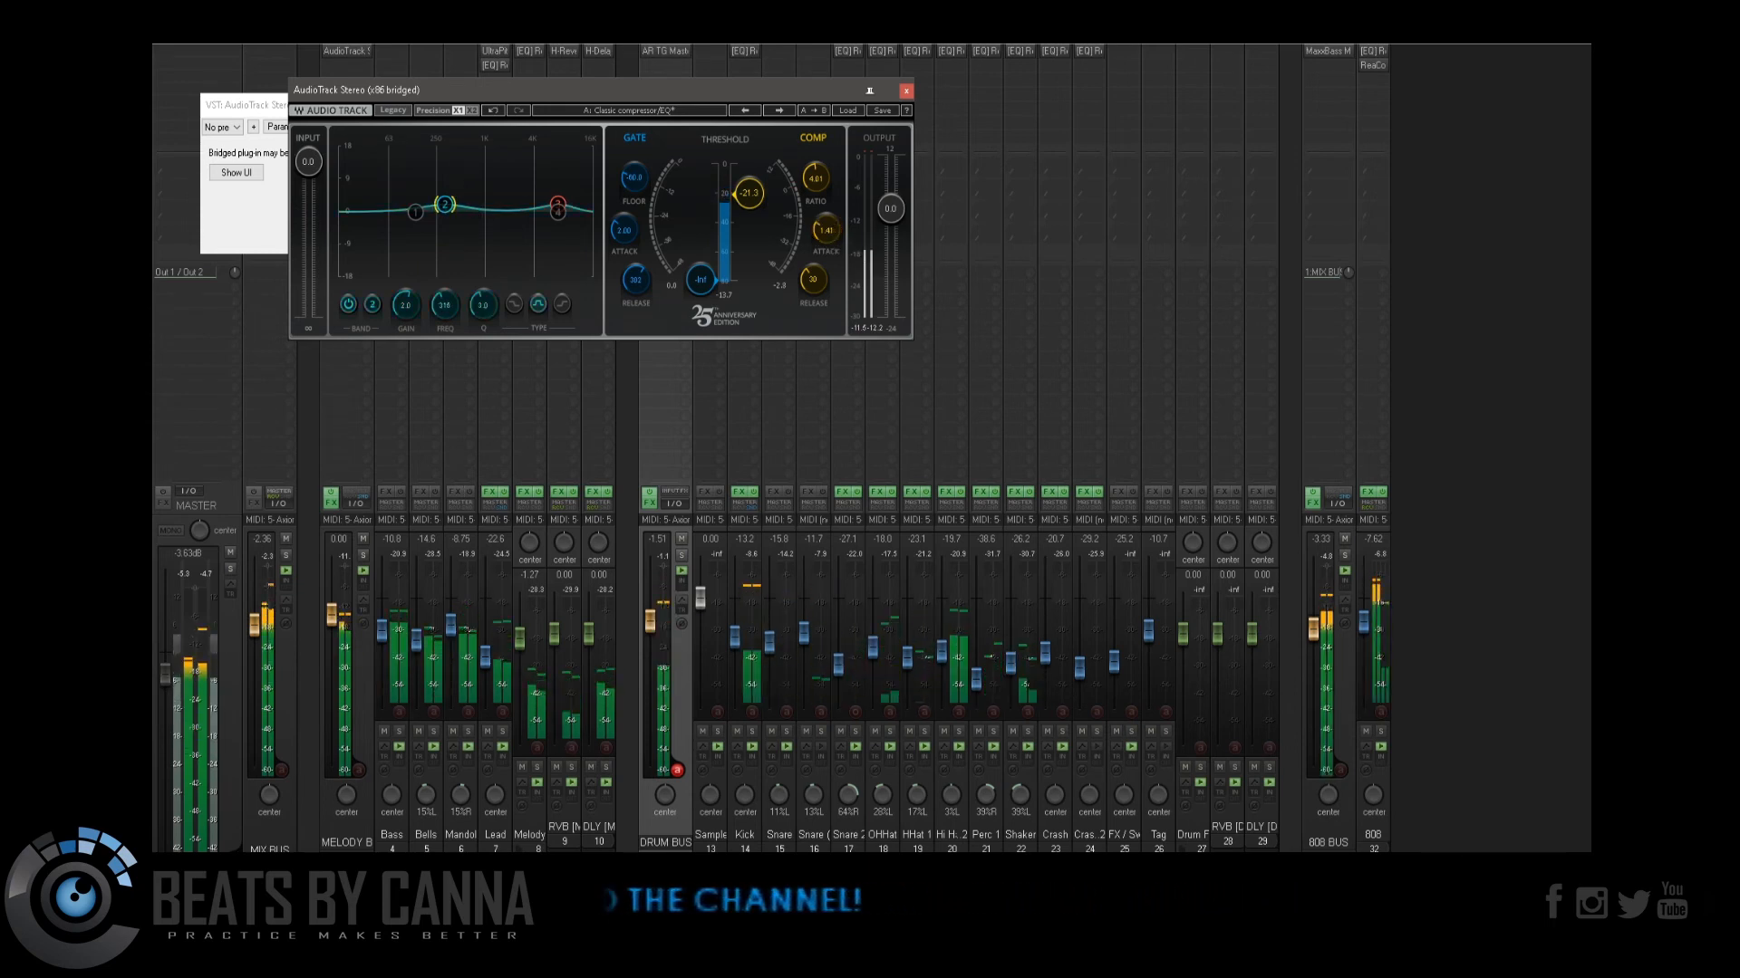
left_click(558, 209)
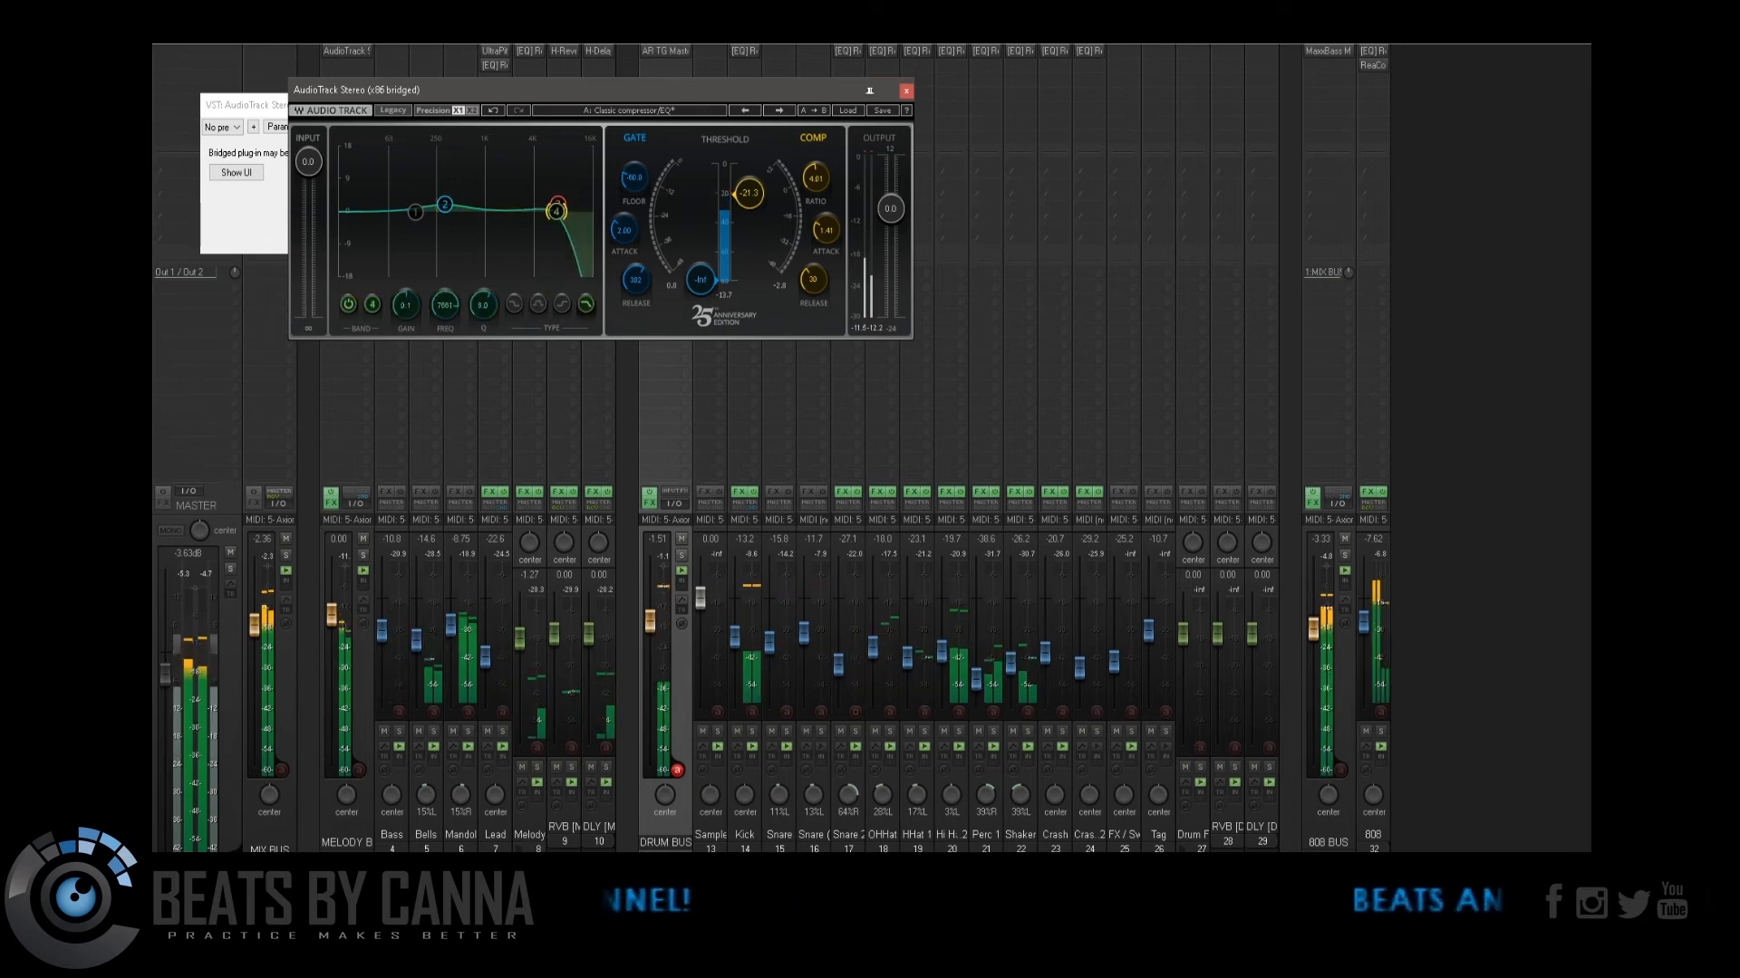
left_click_drag(557, 210, 590, 210)
left_click(556, 207)
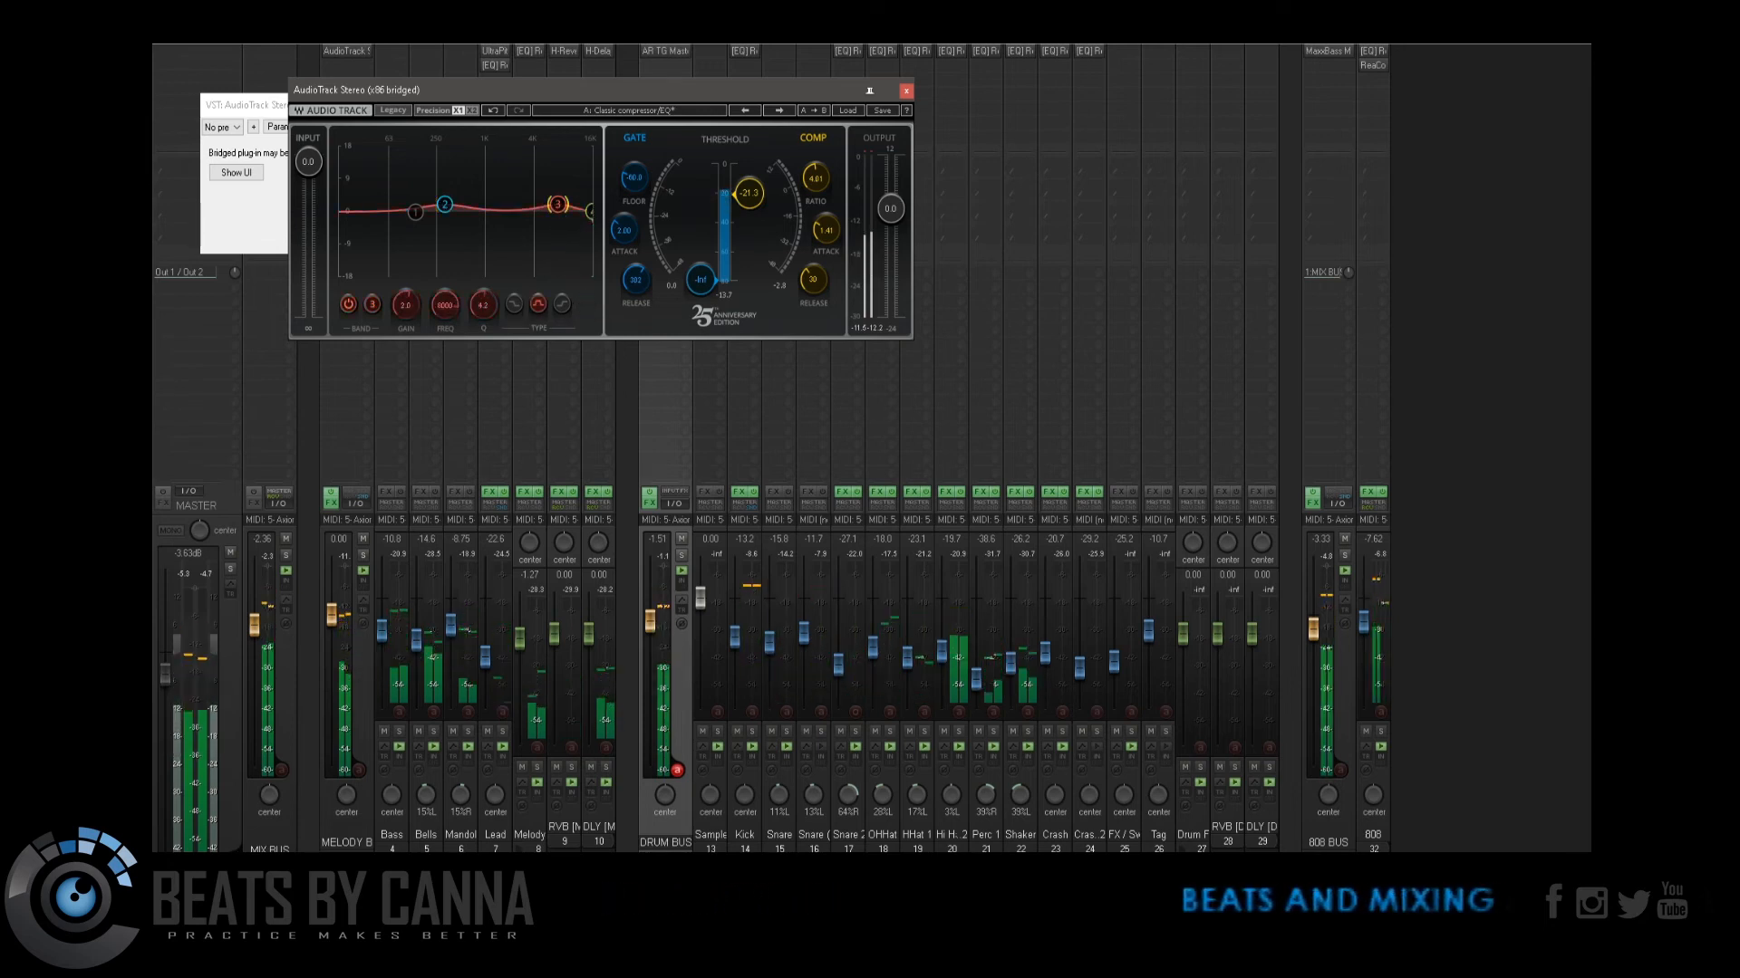
left_click(905, 91)
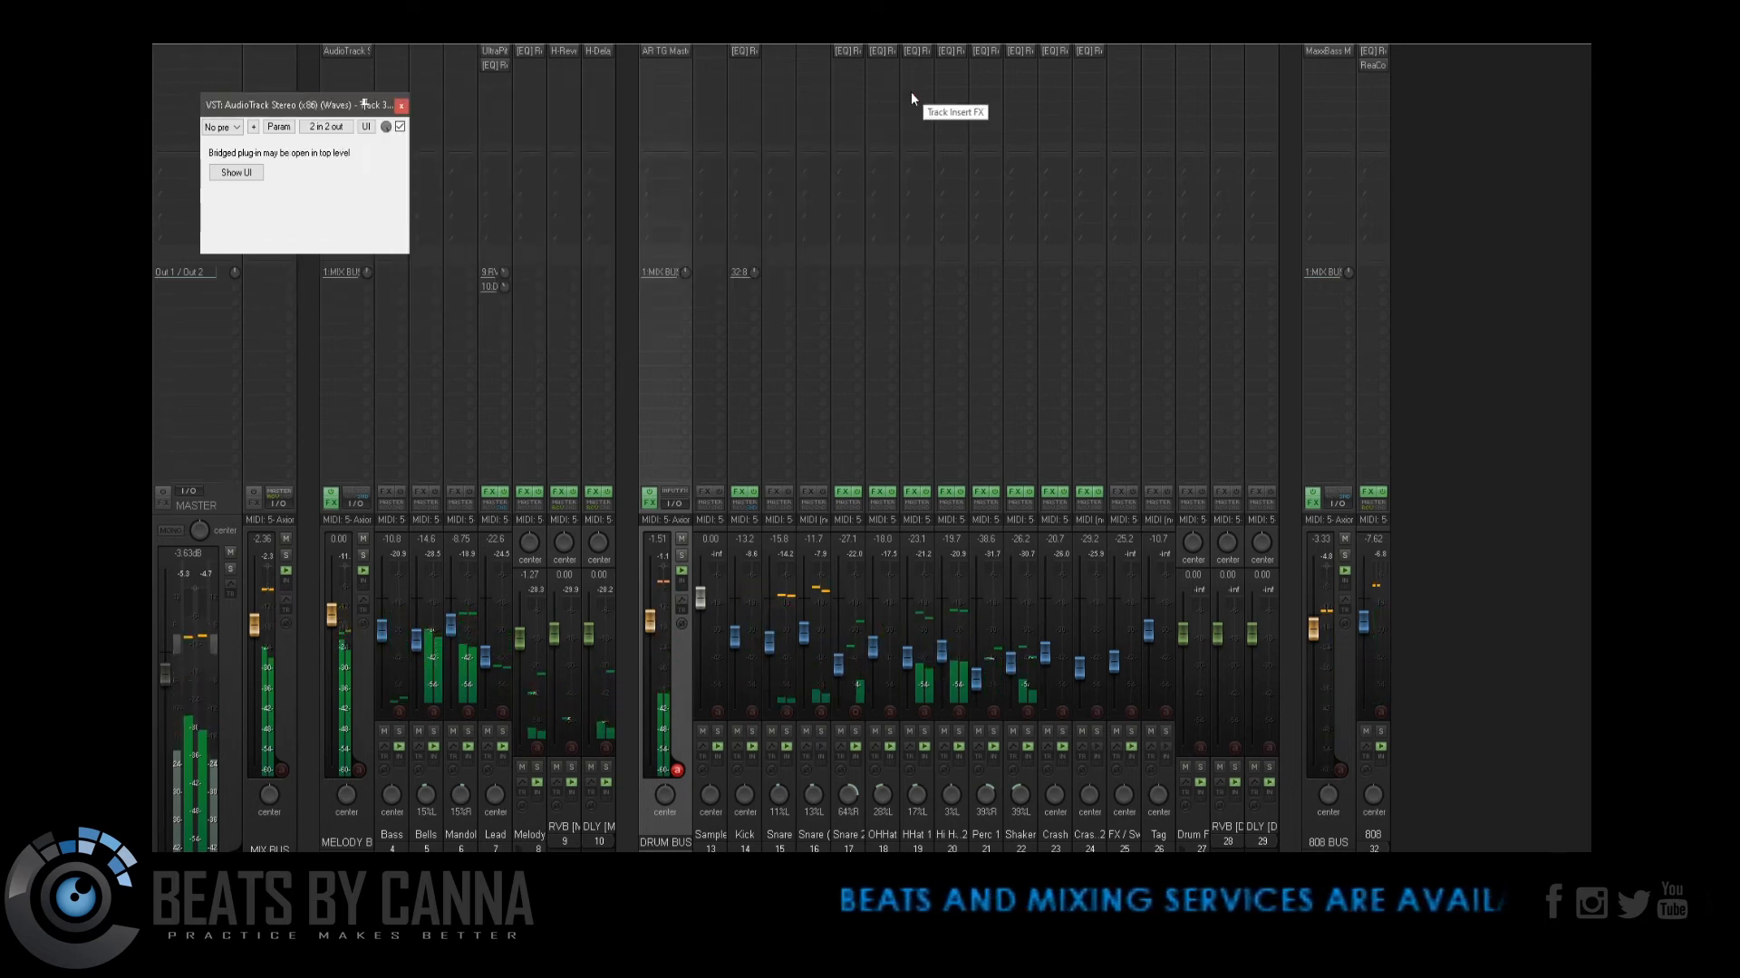
left_click(400, 107)
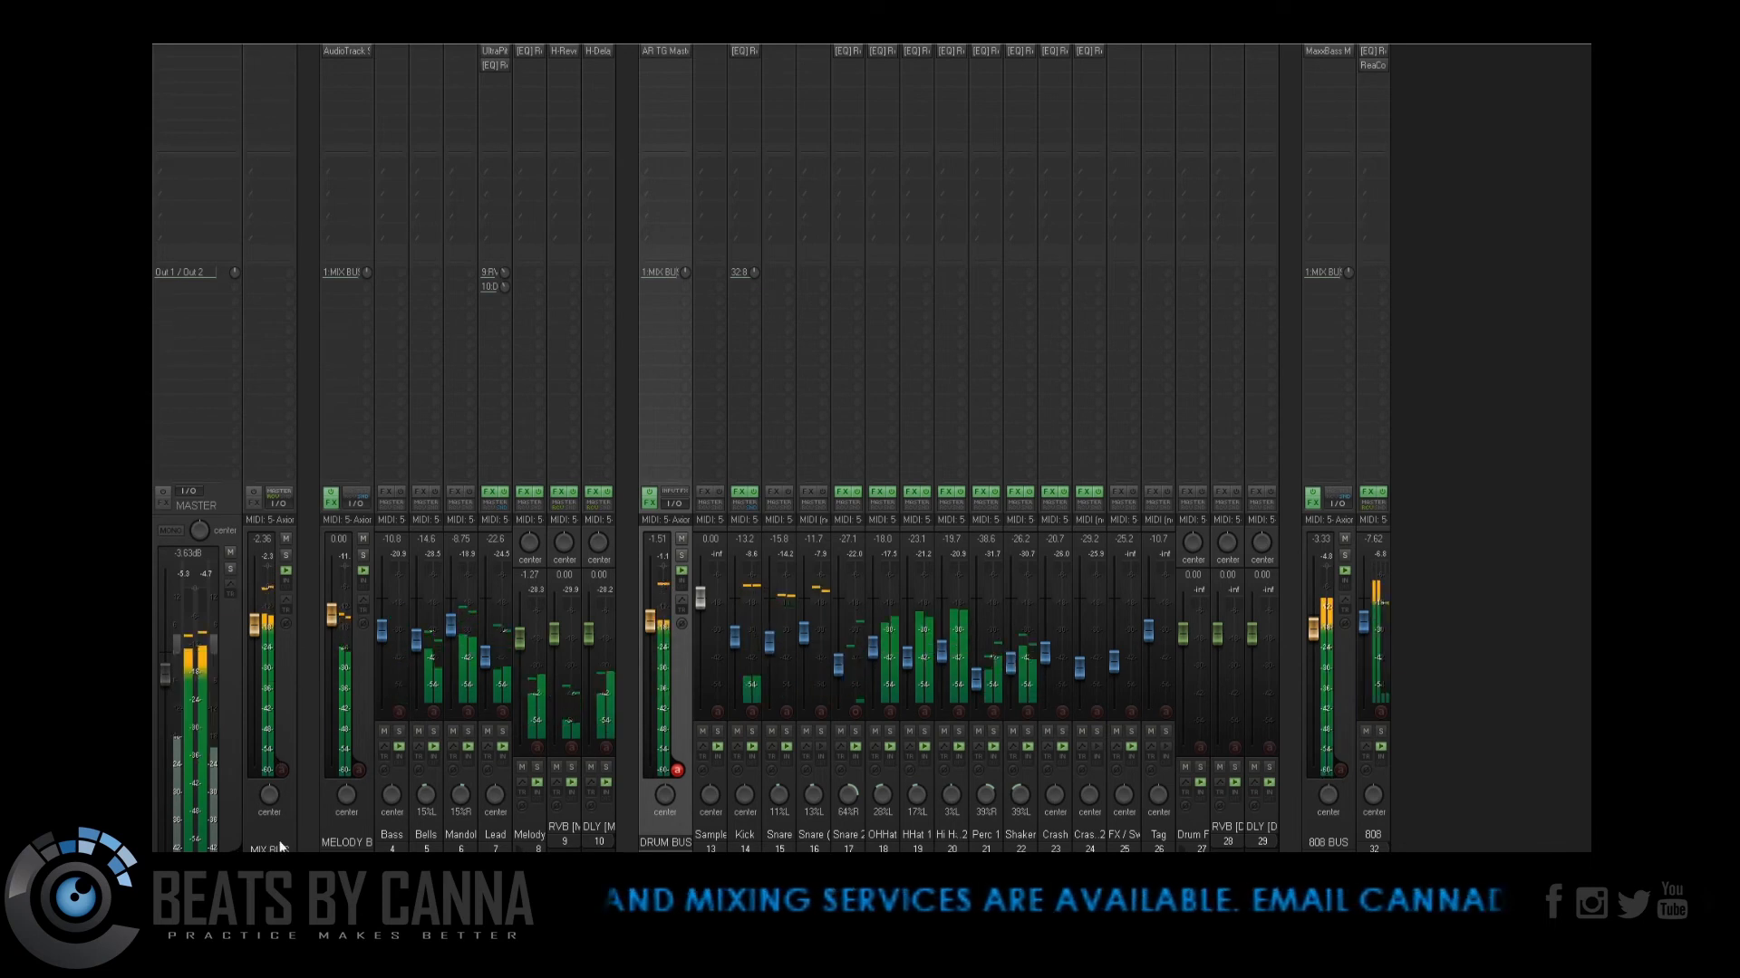
Step: Select the MIX BUS and add AR TG Mastering Stereo (x86) (Waves) to it
left_click(272, 62)
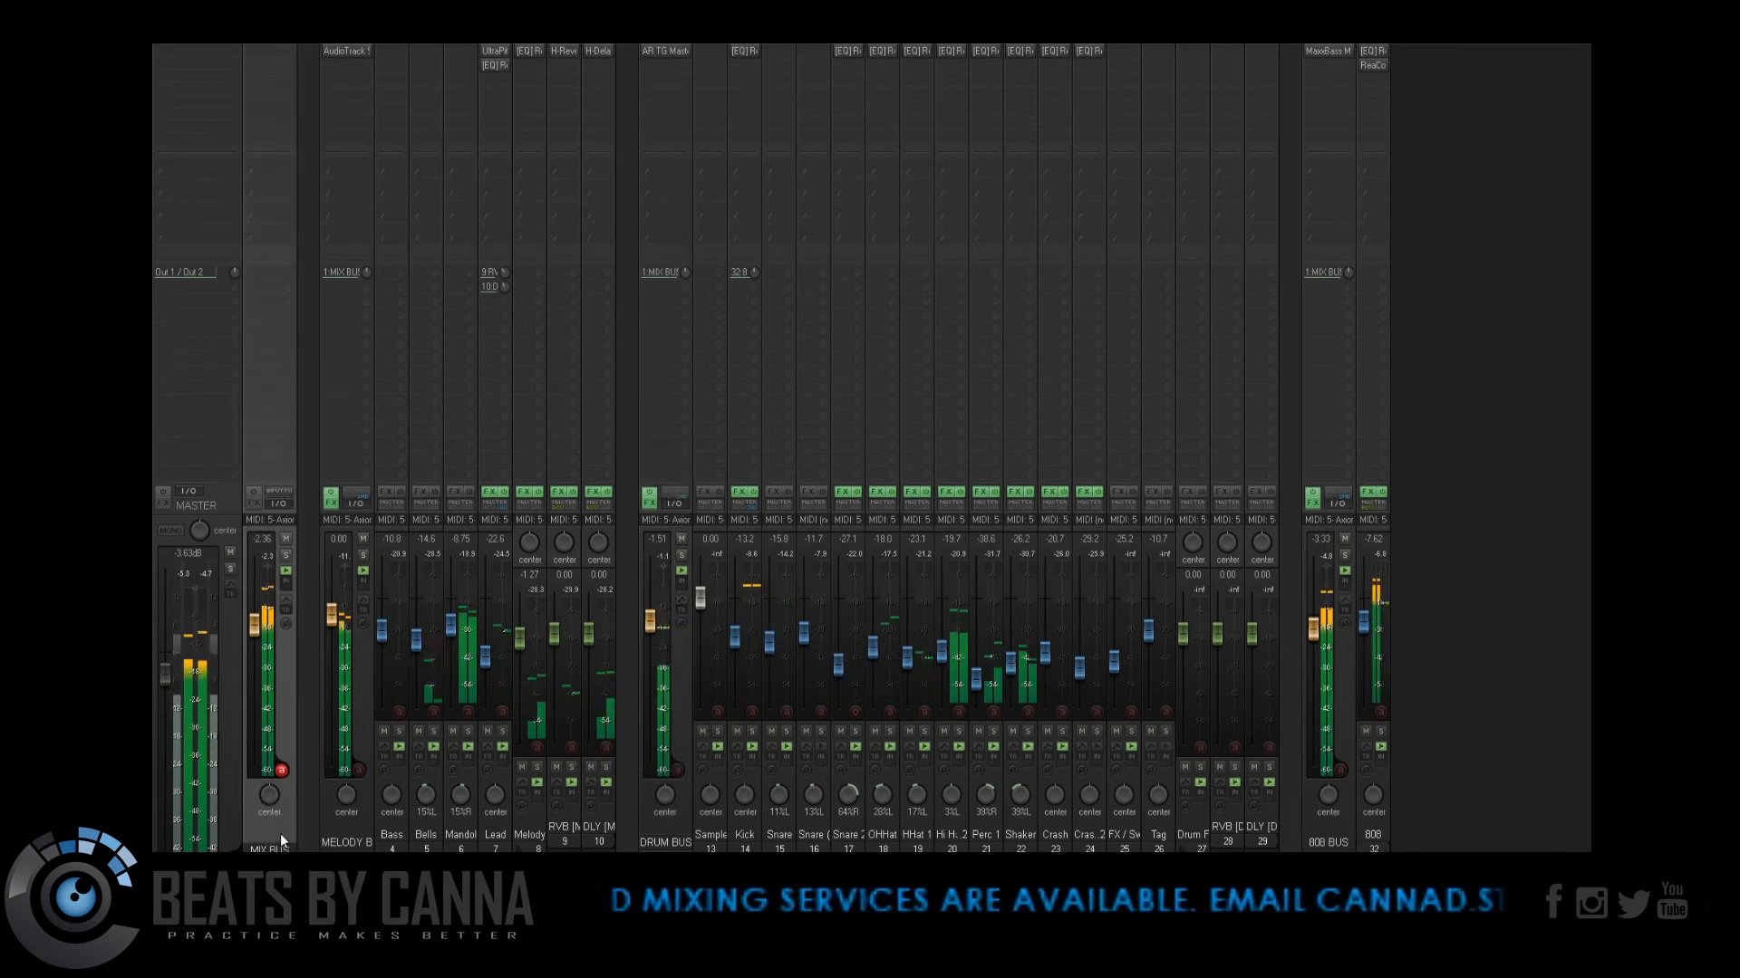
left_click(279, 46)
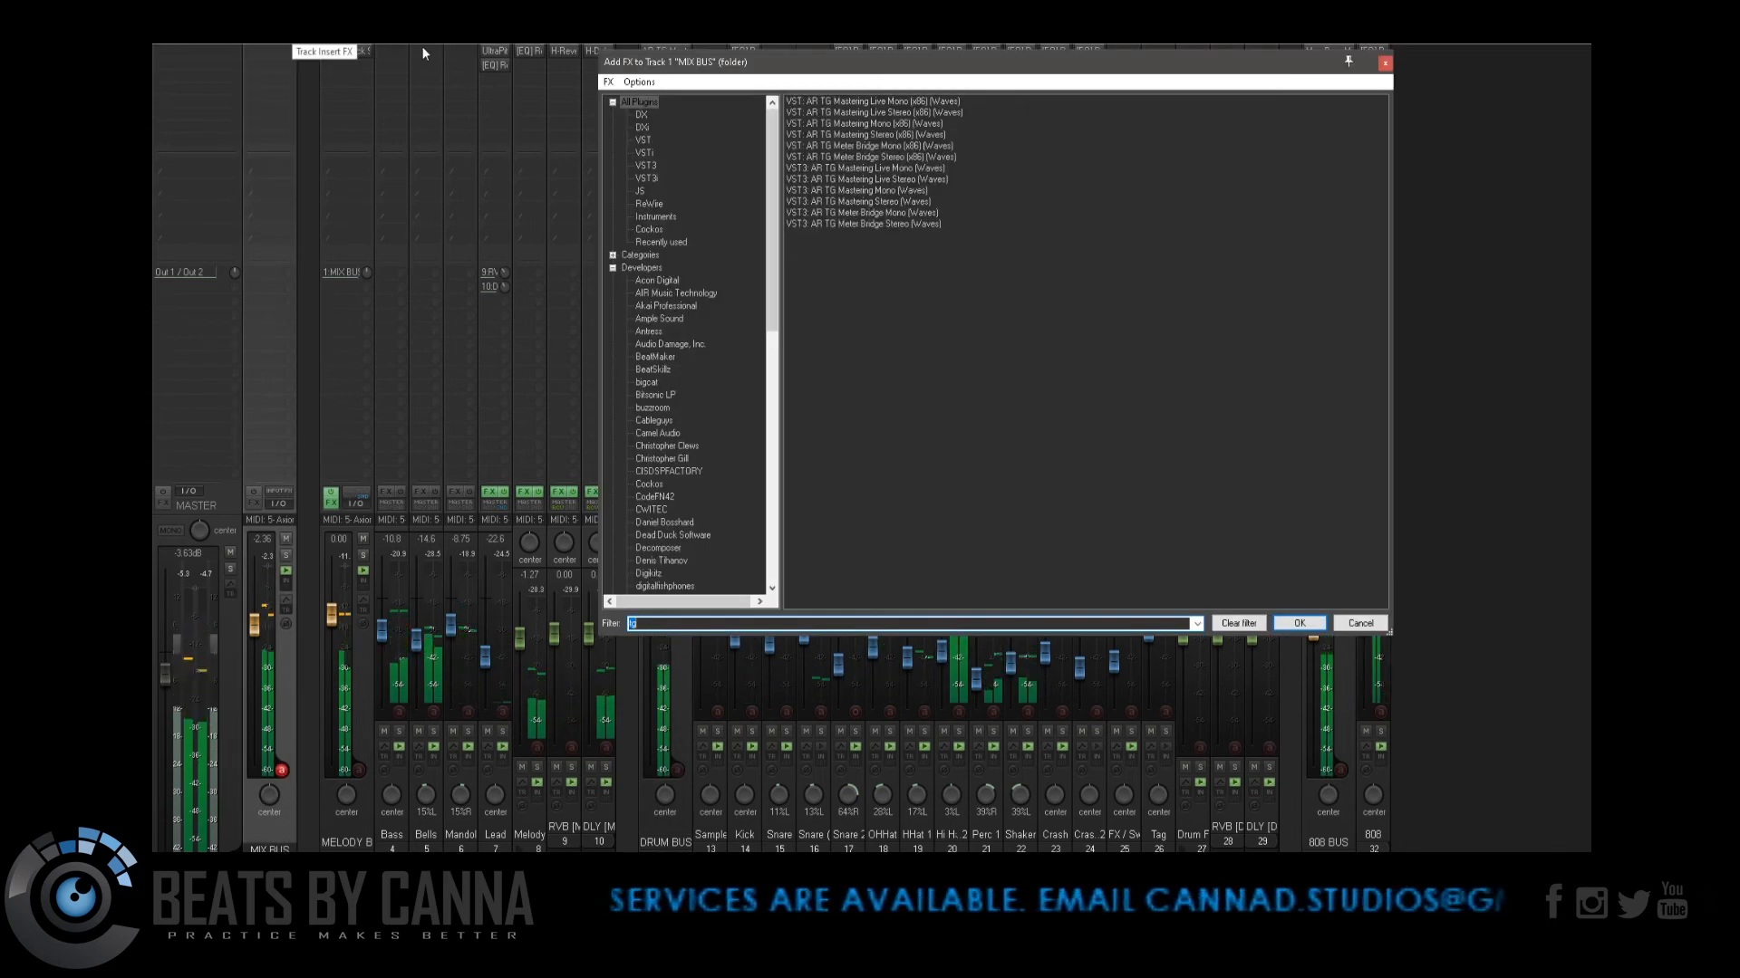
left_click(903, 135)
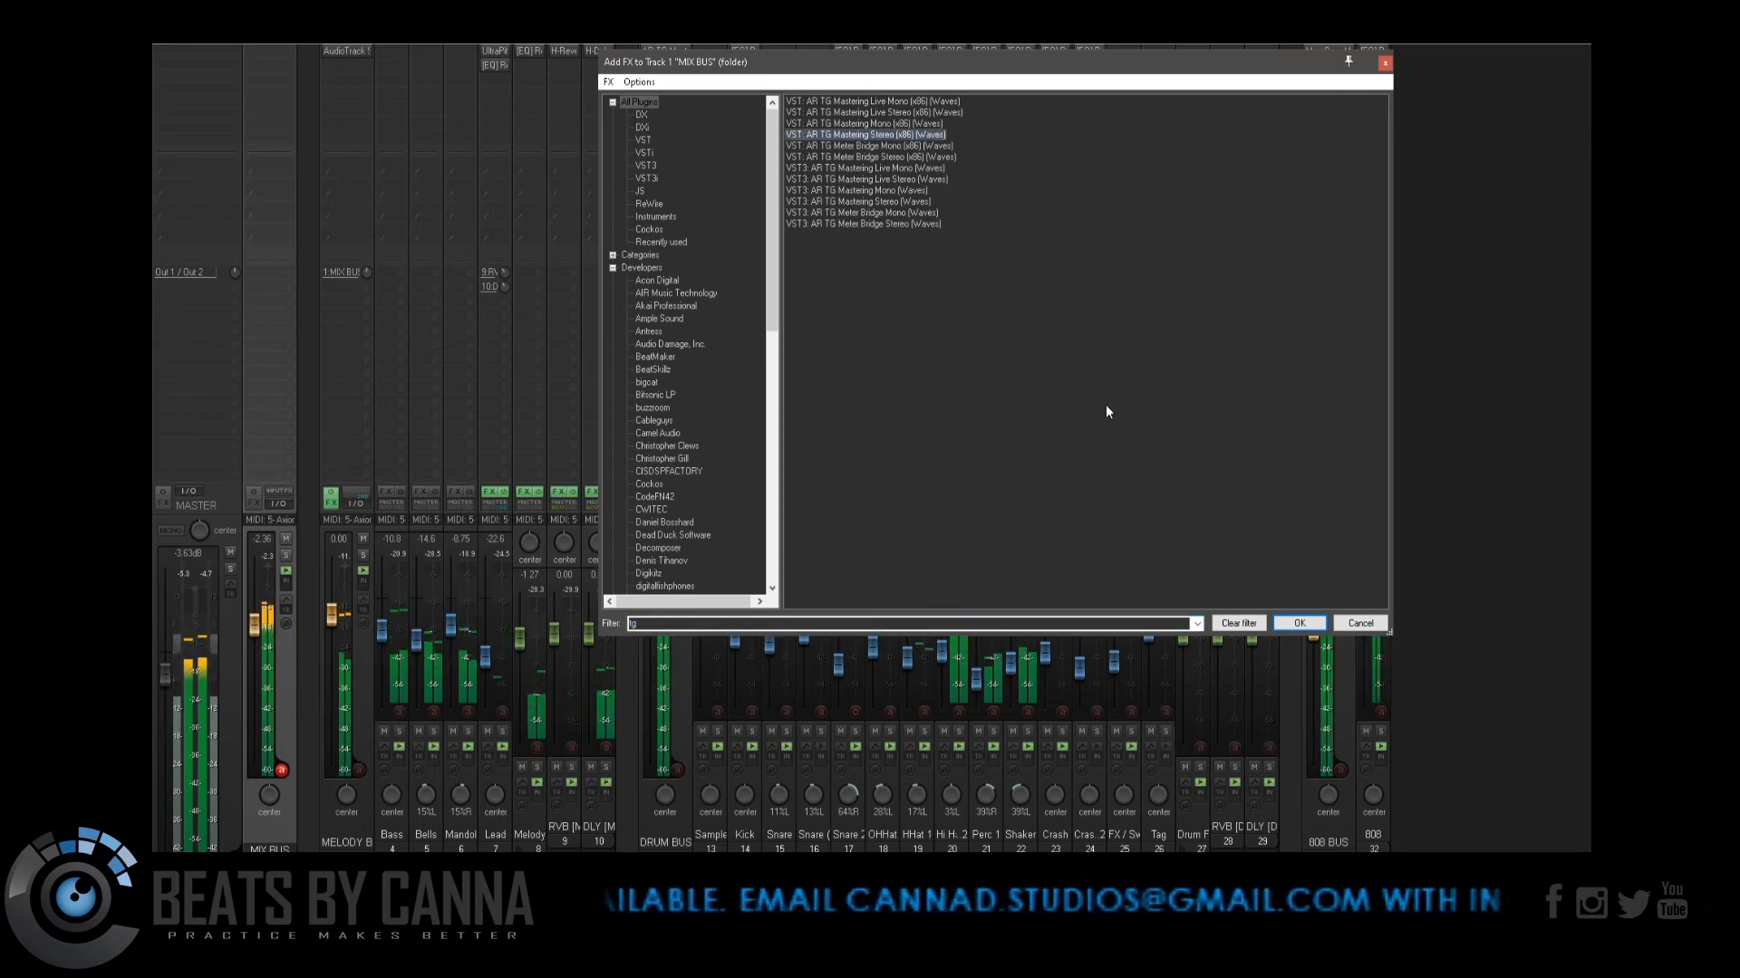
left_click(1304, 625)
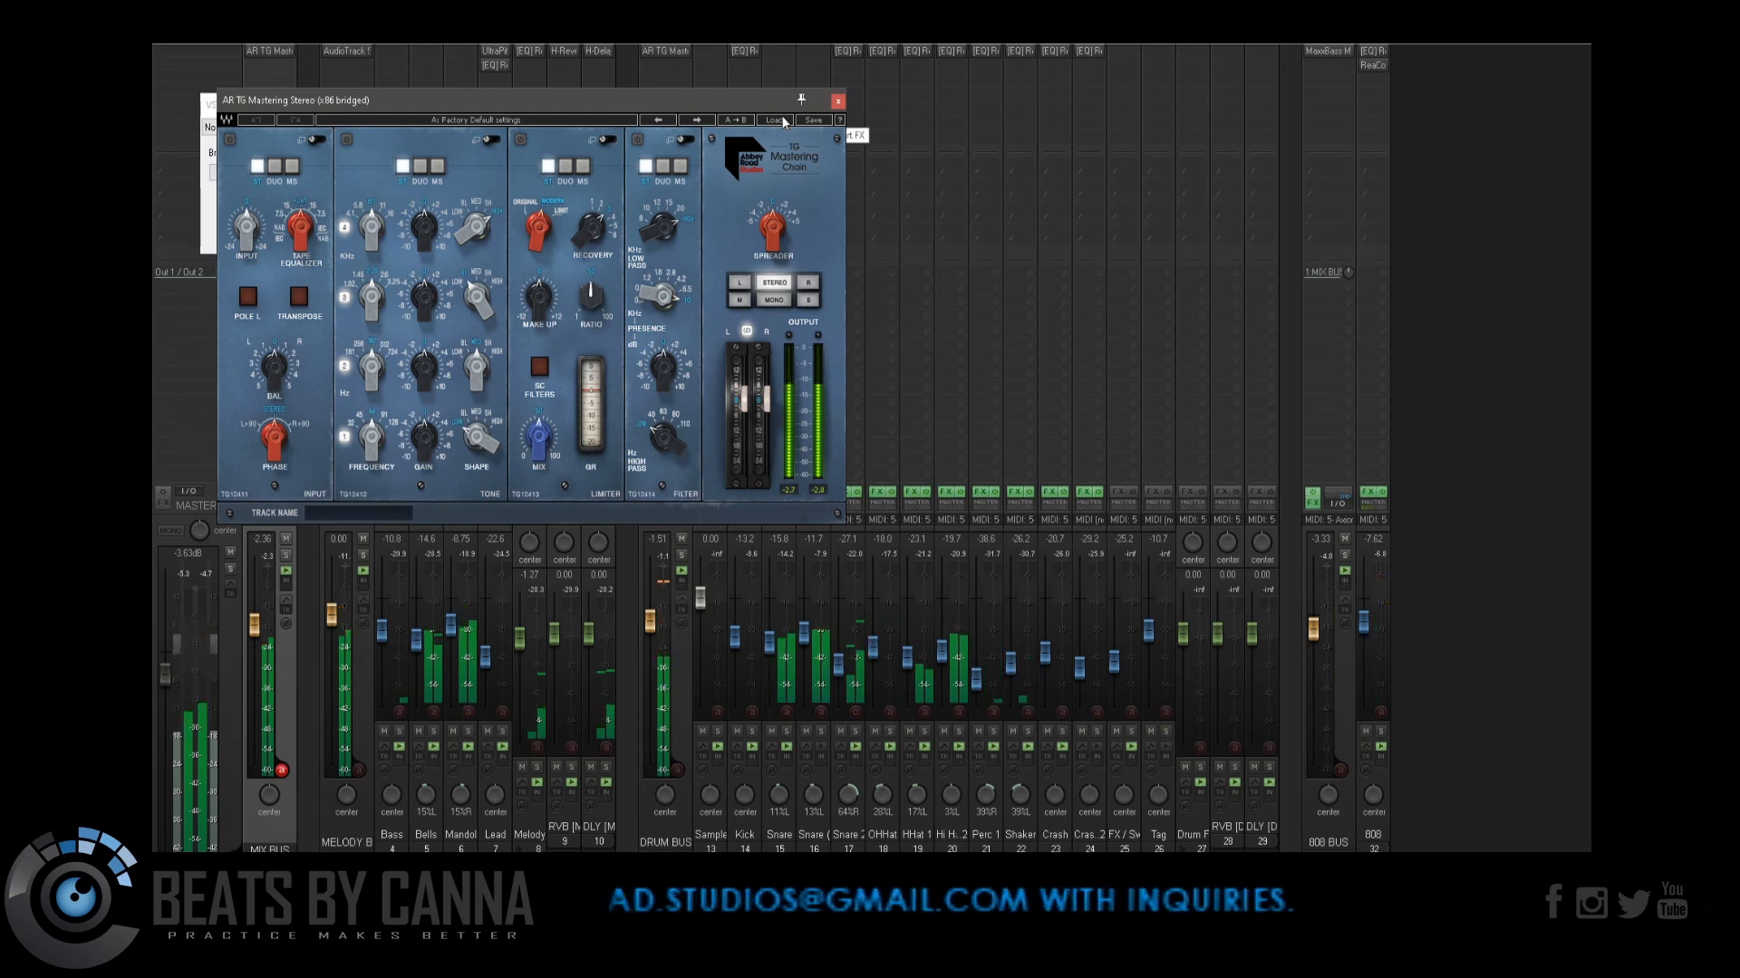
Step: Load the "Straight Loudness" preset in the MIX BUS AR TG Mastering plug-in
left_click(784, 122)
mouse_move(868, 561)
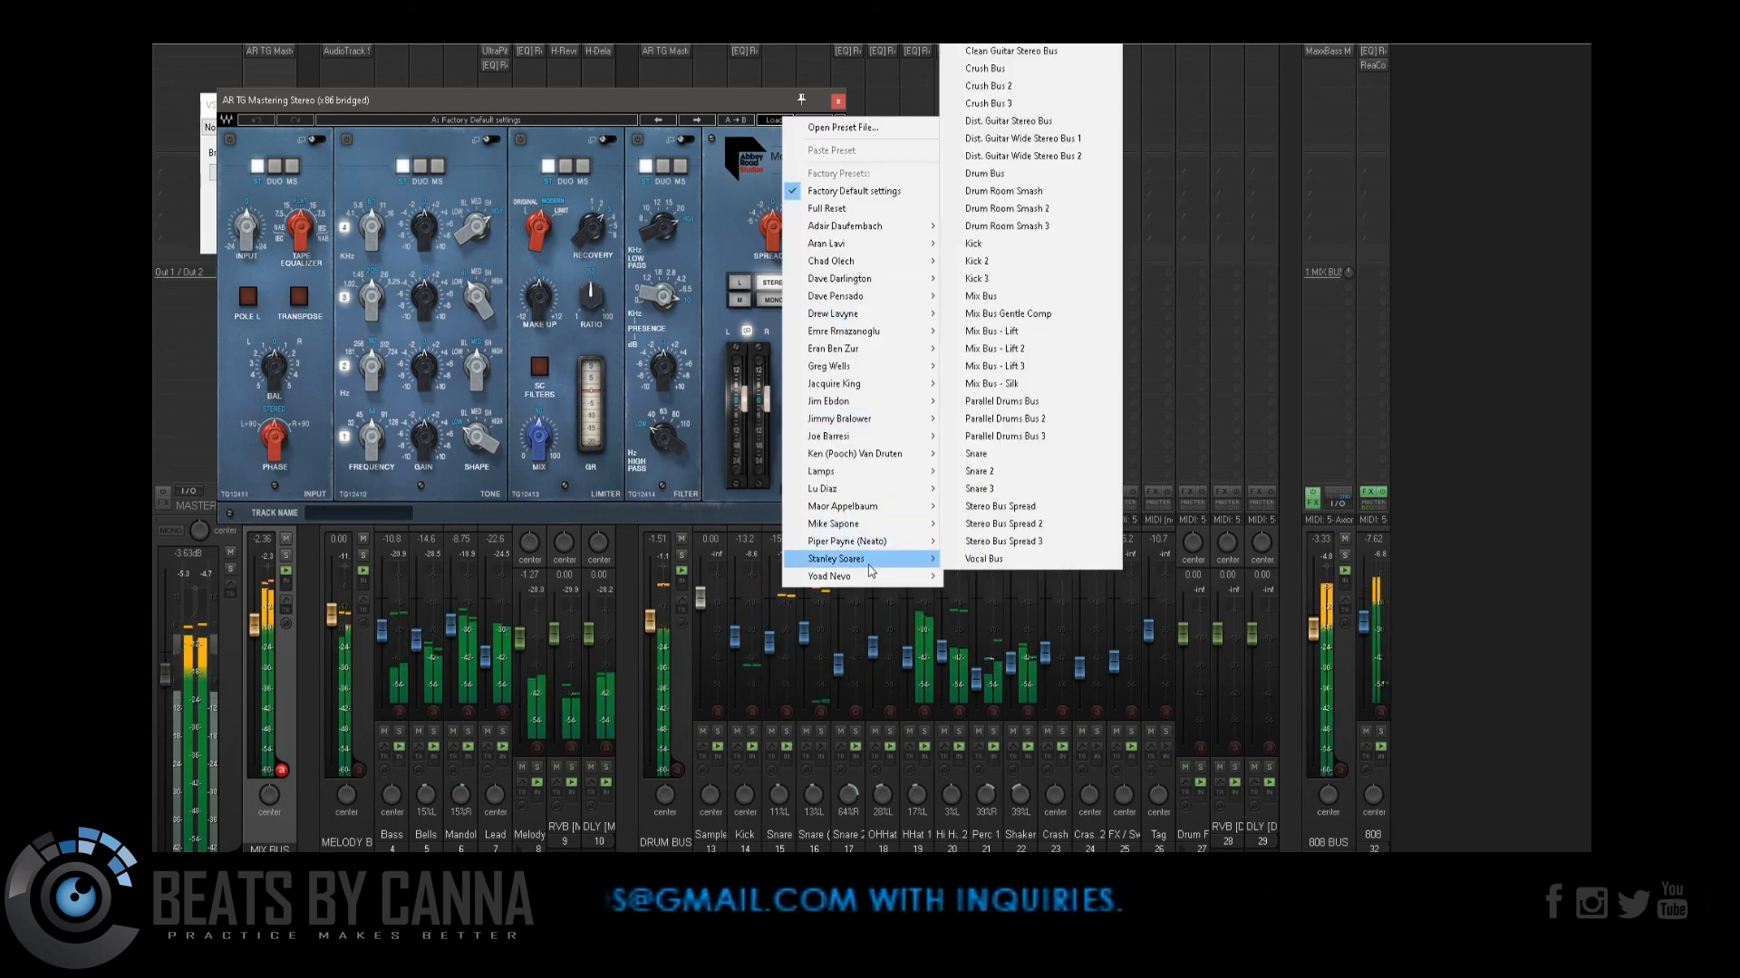
mouse_move(867, 496)
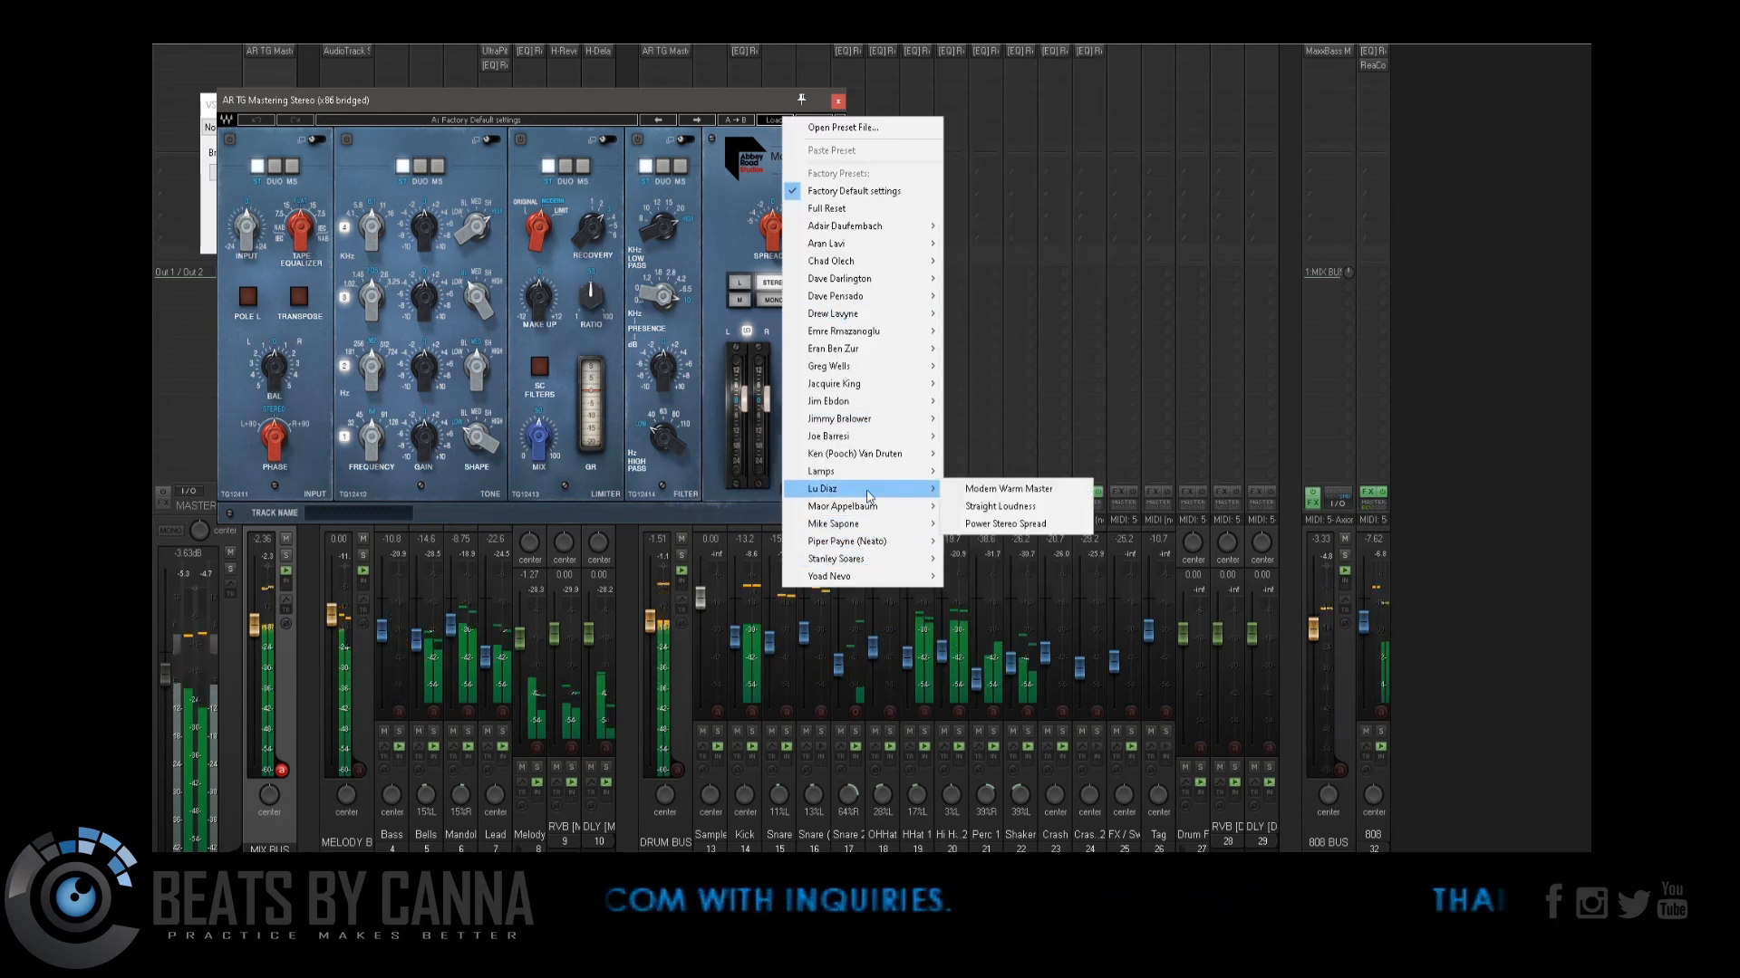
left_click(987, 504)
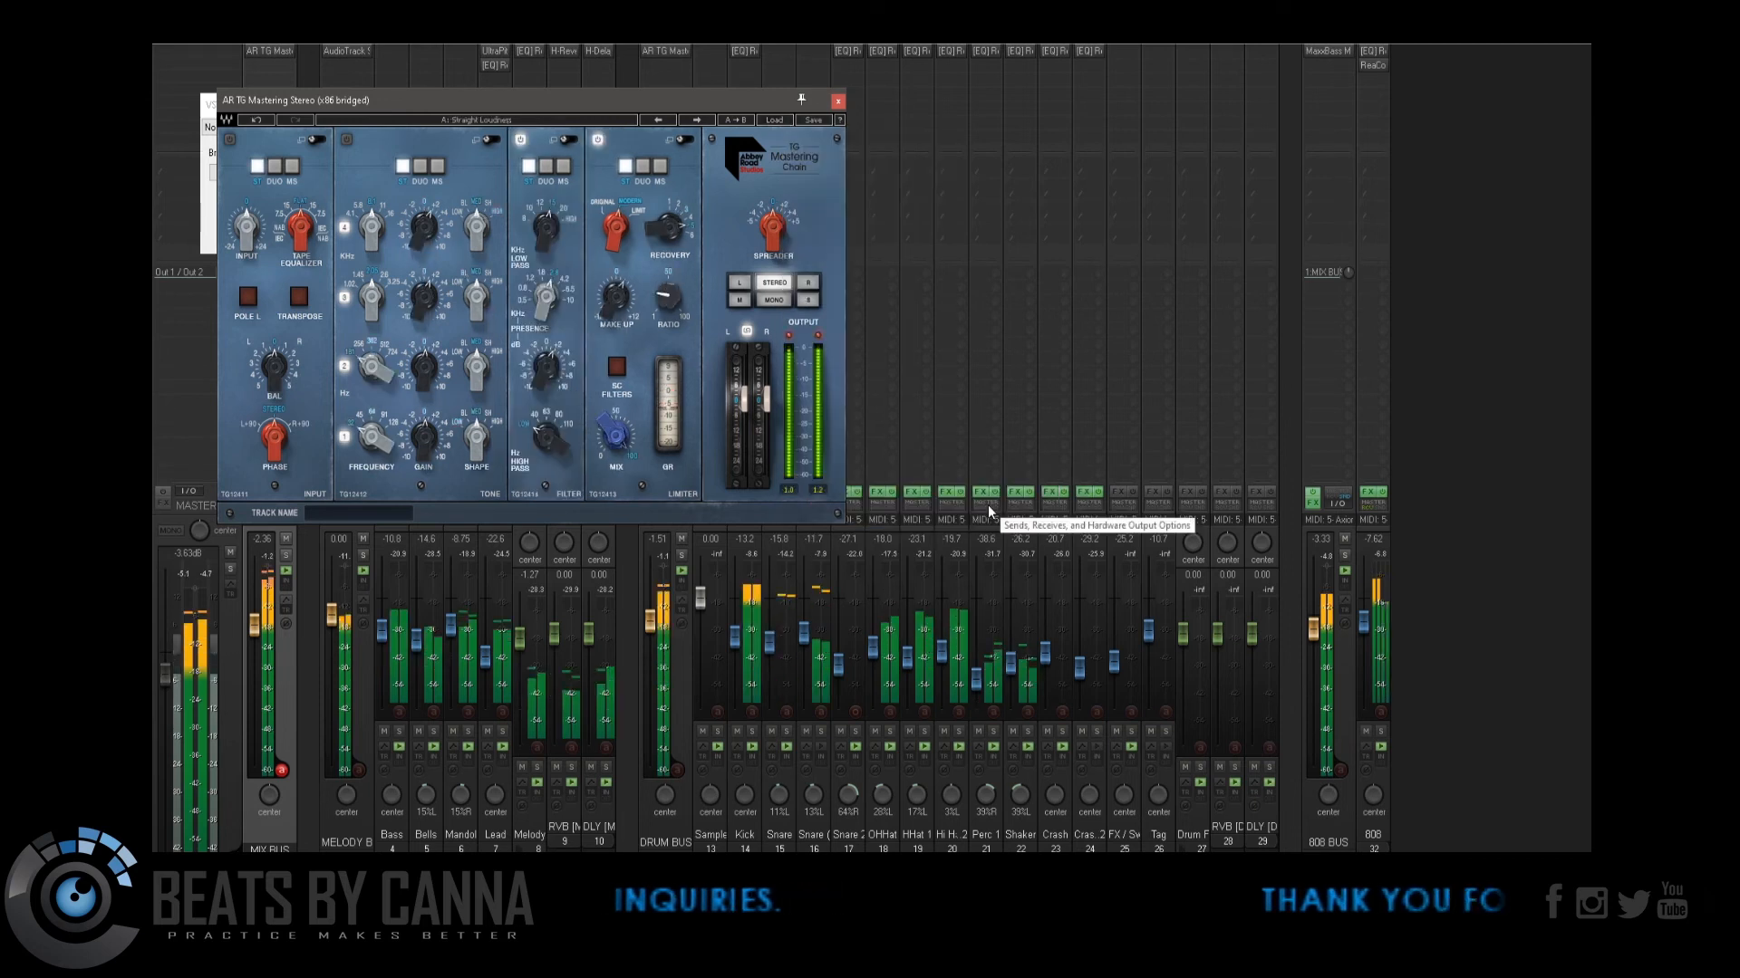
Step: Try the "Modern Warm Master" preset on the MIX BUS and return to "Straight Loudness"
left_click(775, 119)
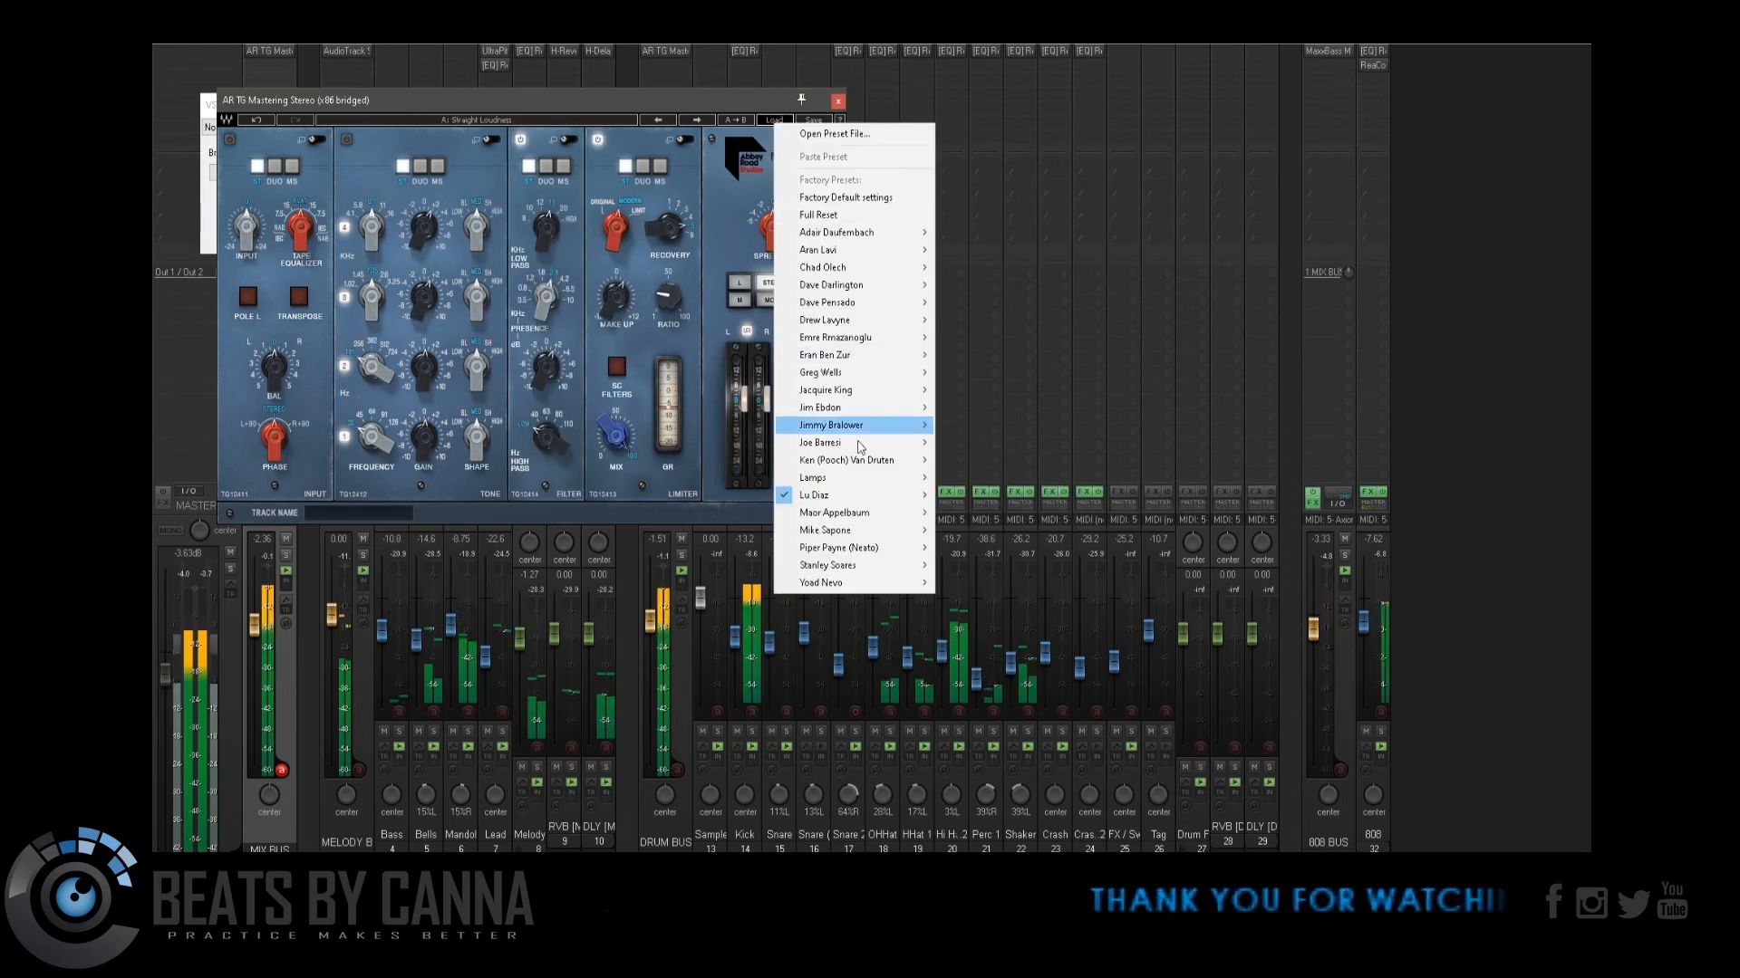
mouse_move(851, 498)
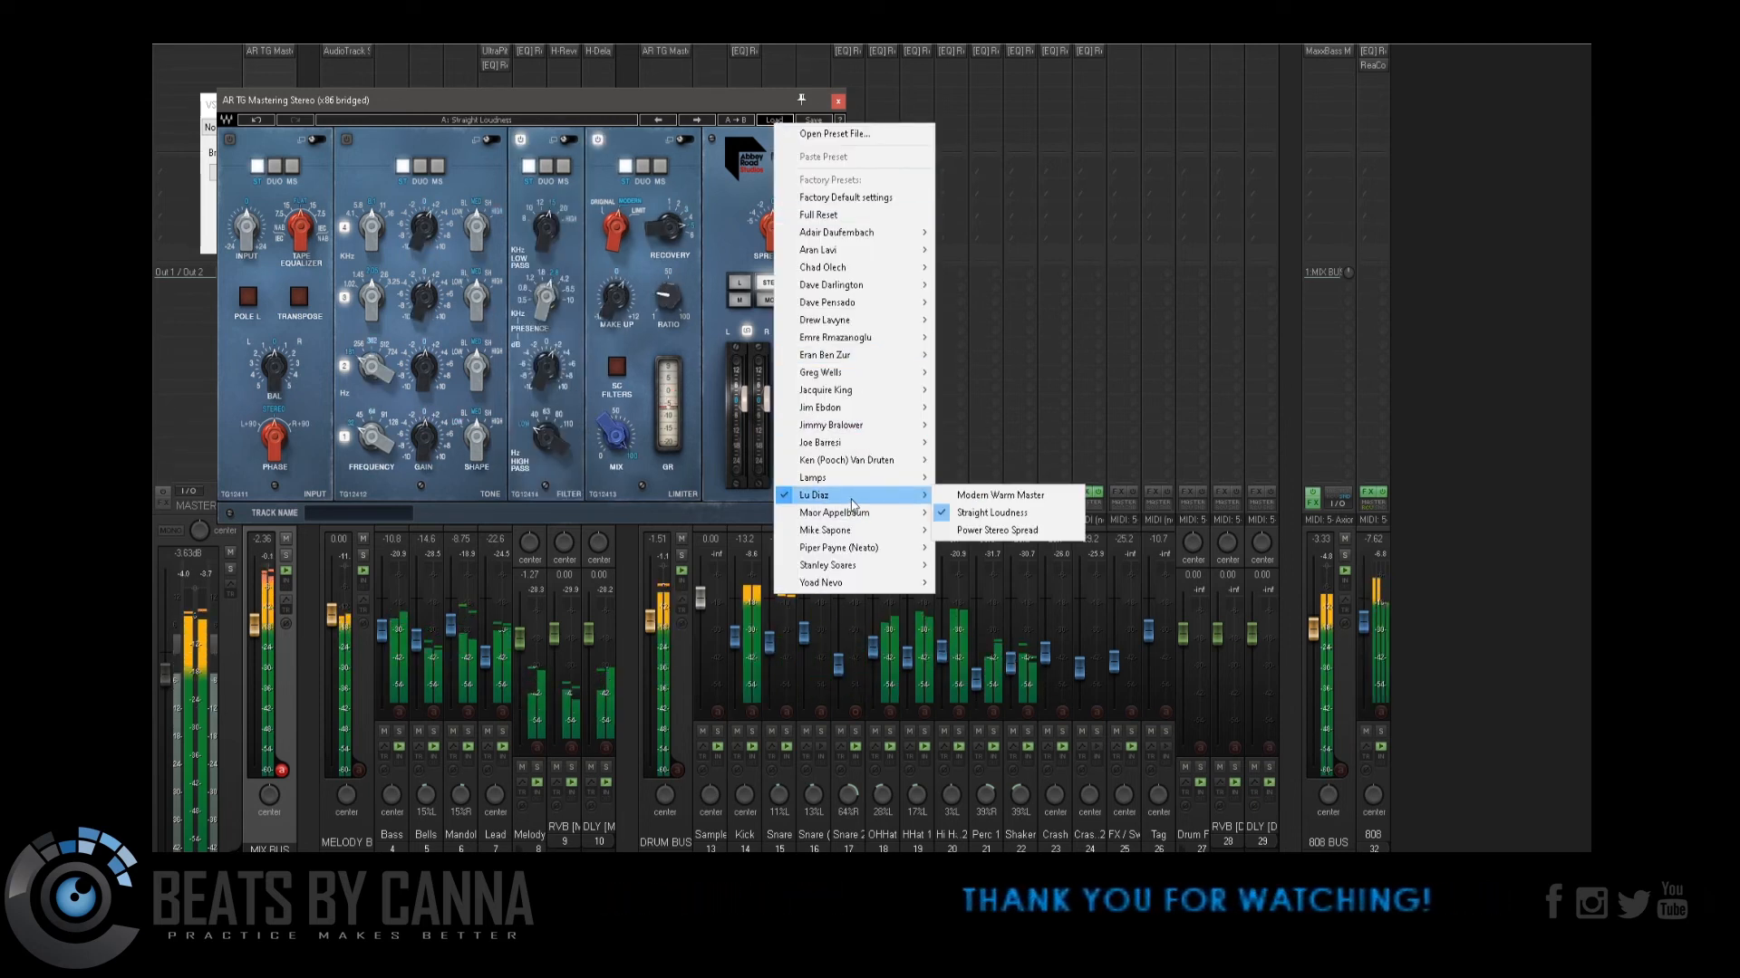
left_click(967, 503)
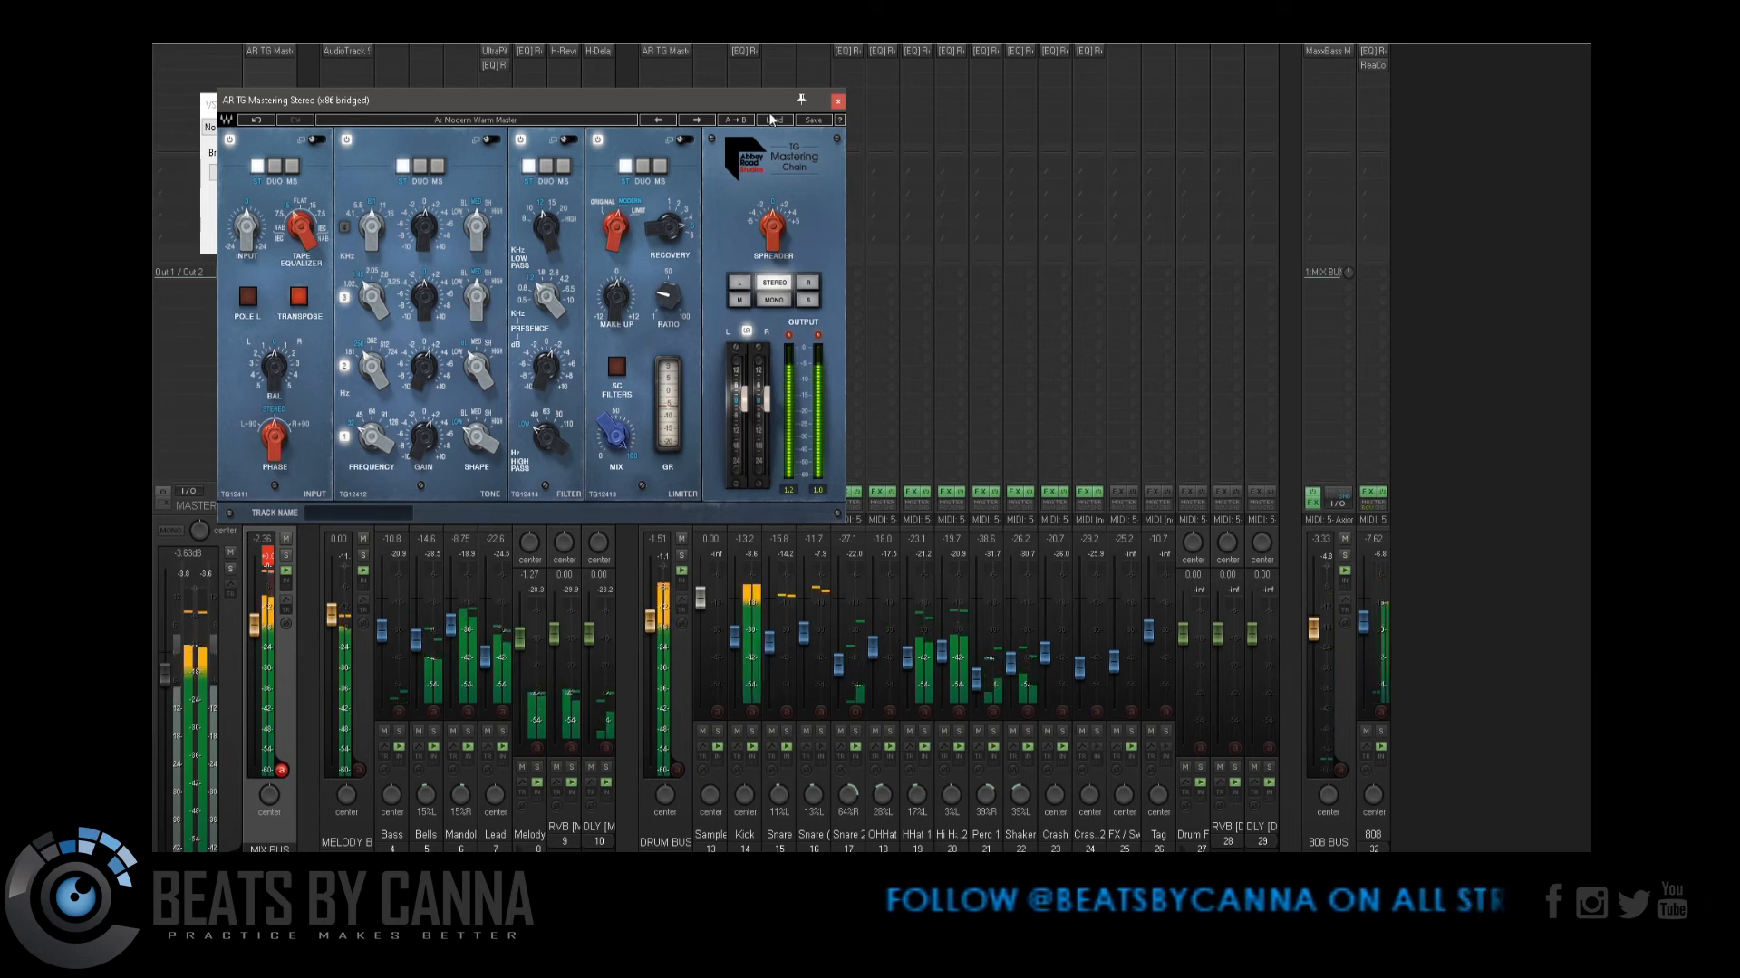
left_click(772, 119)
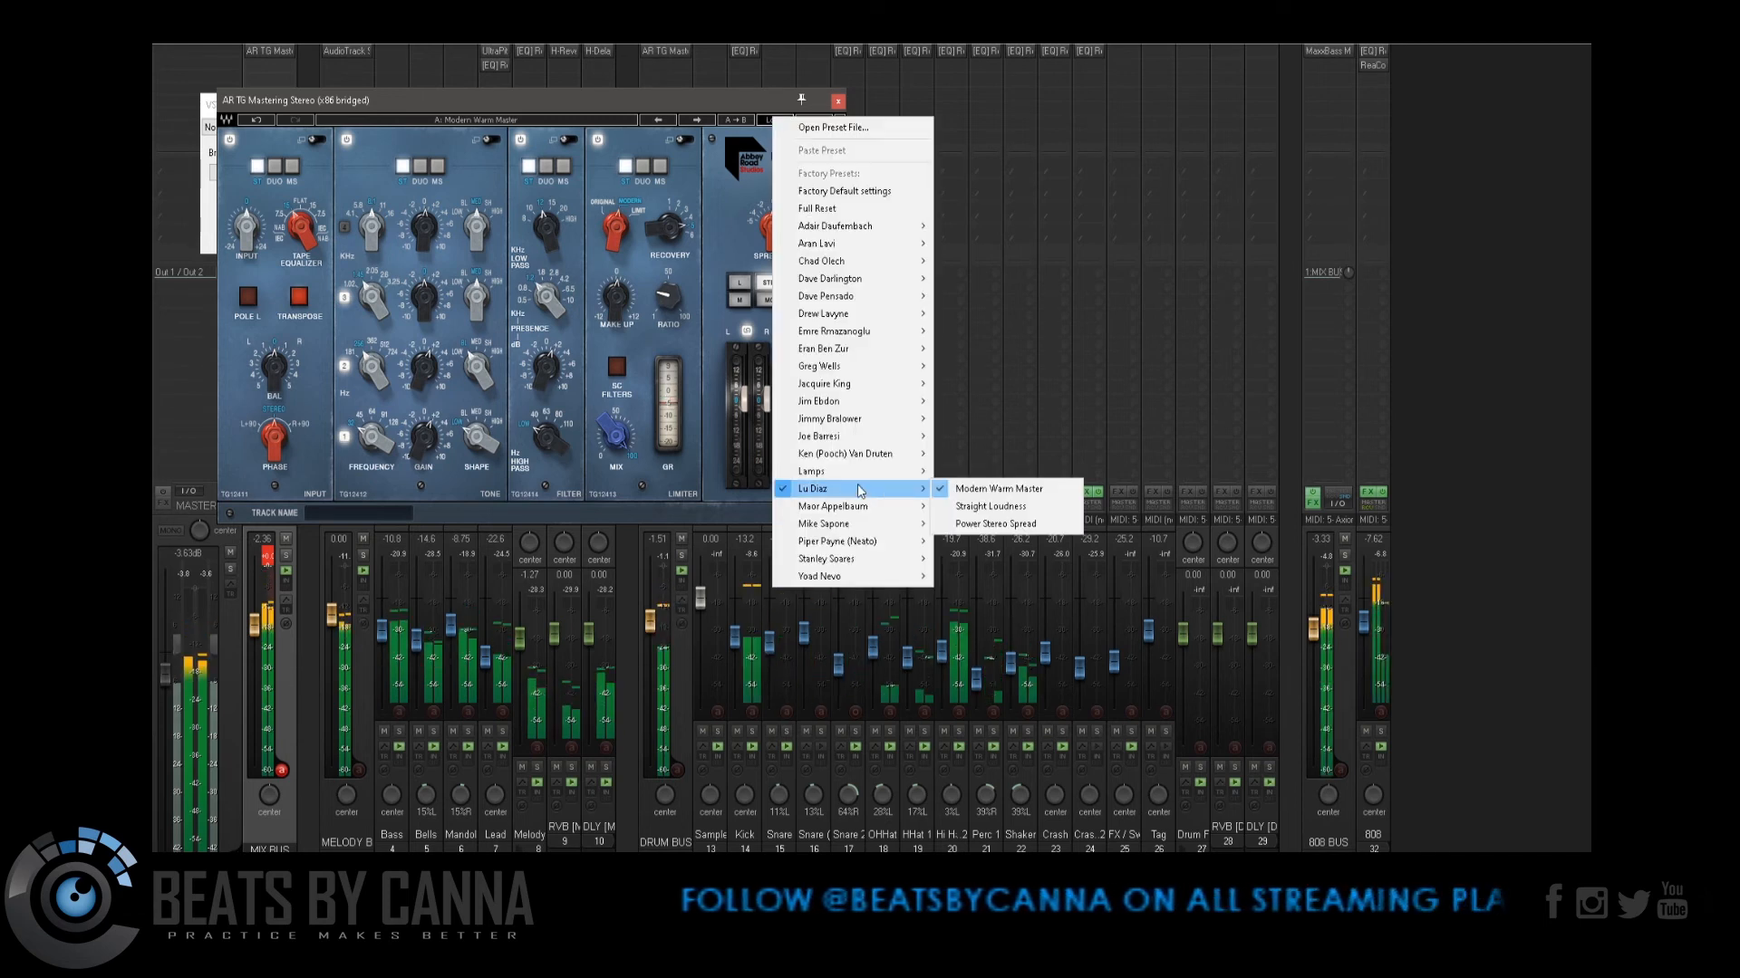
left_click(965, 506)
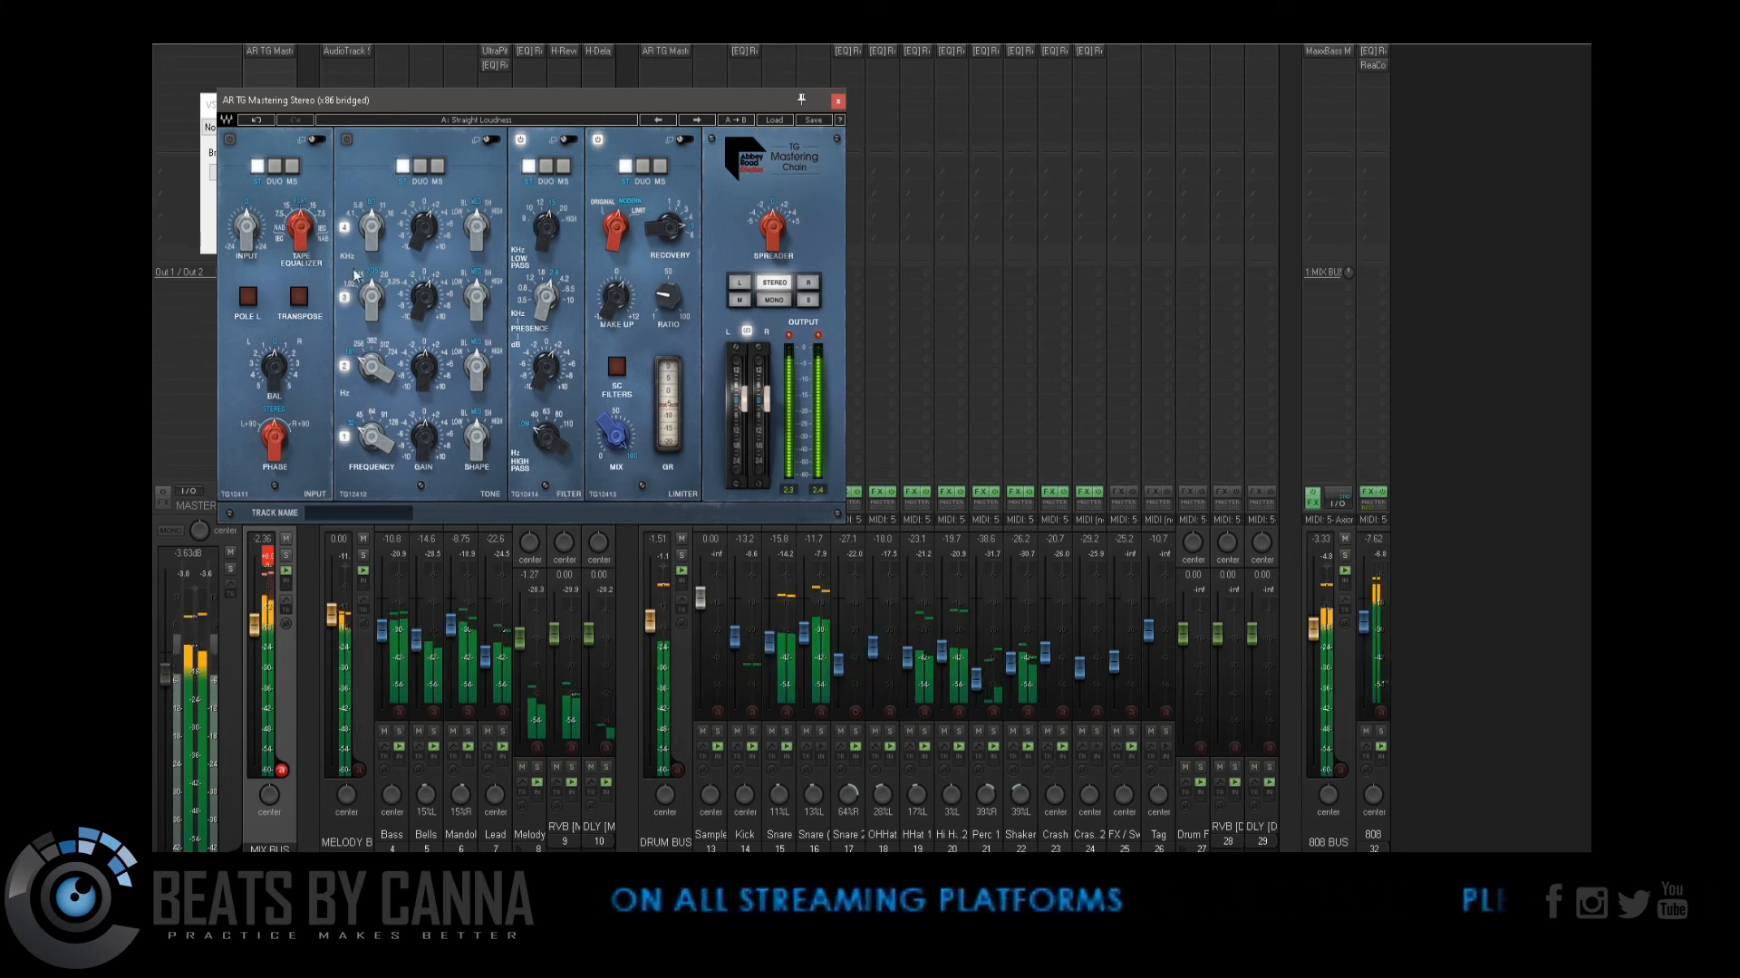
Step: Switch on the TG input module, adjust its Tape Equalizer, and move the plug-in window off the MIX BUS channel
left_click_drag(300, 226, 300, 201)
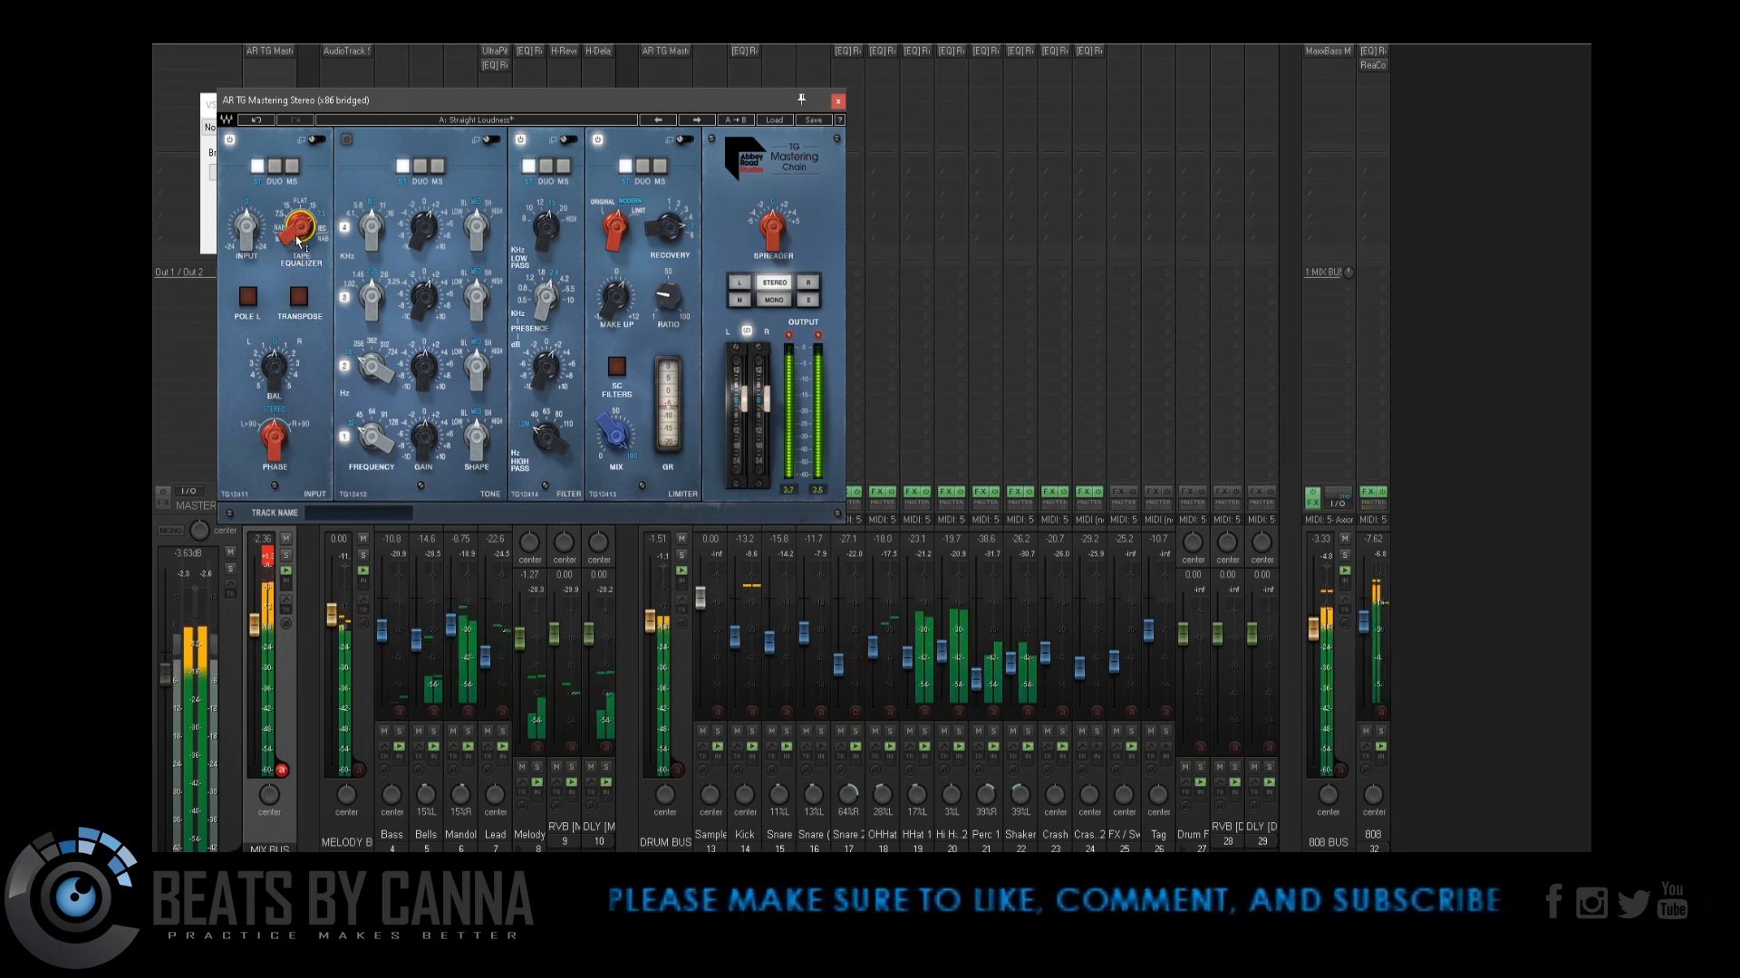
left_click(265, 557)
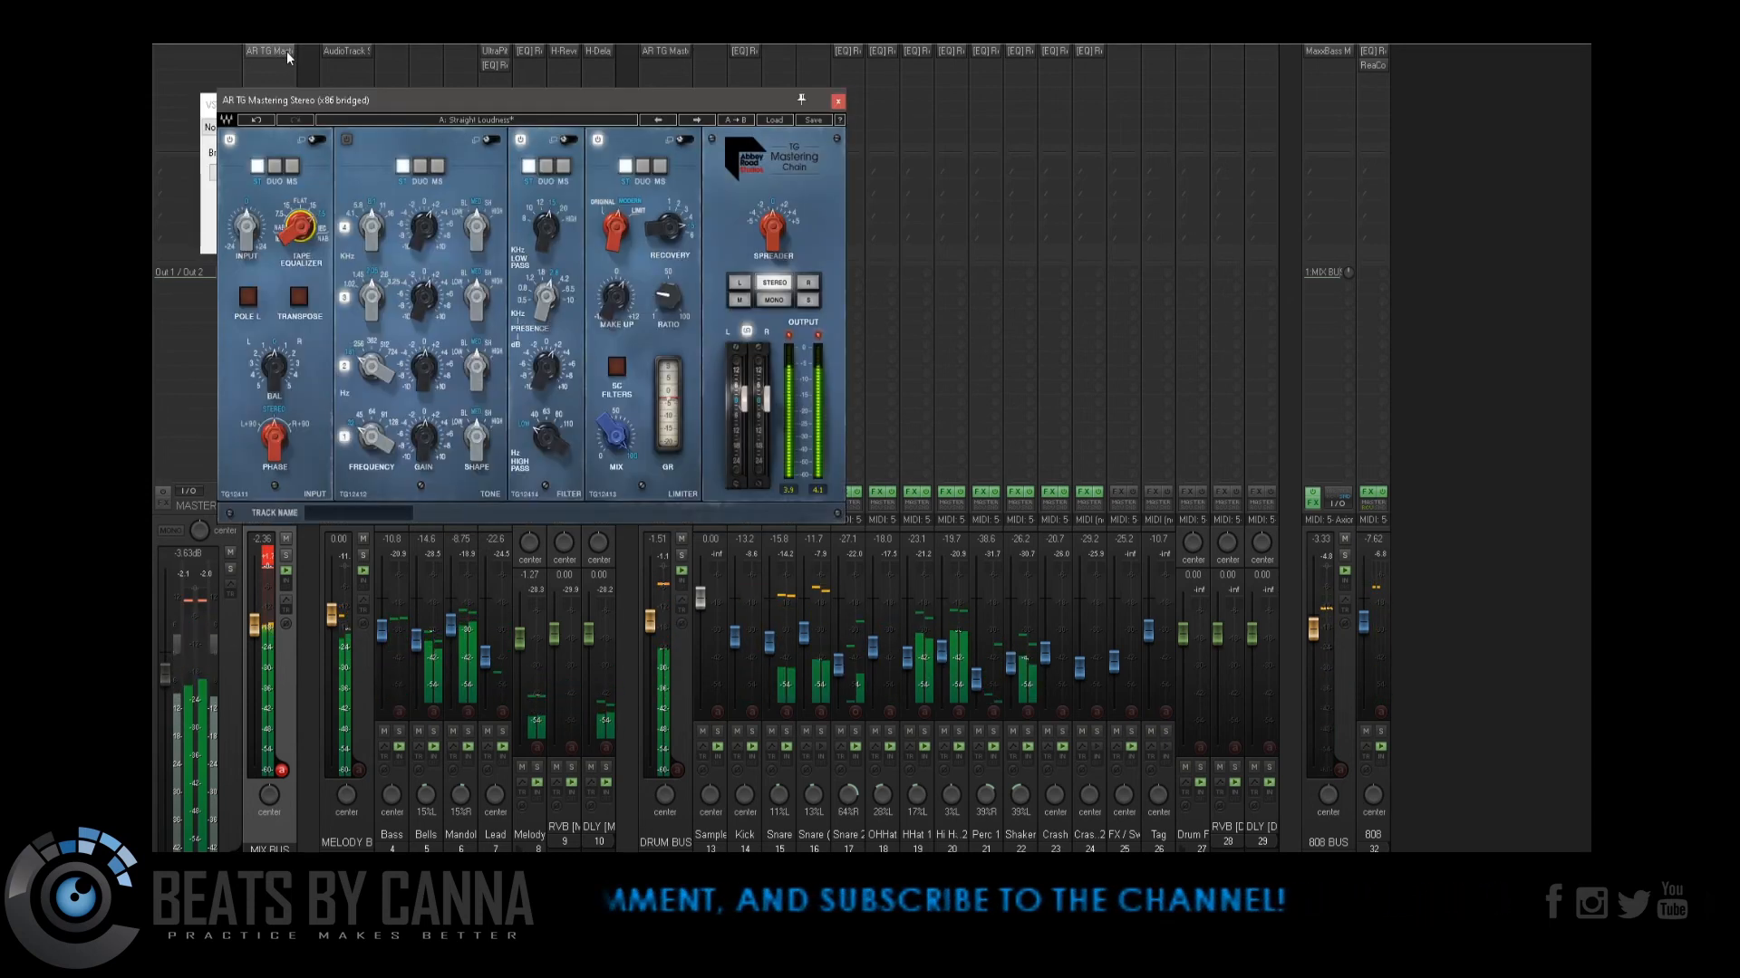
left_click_drag(307, 103, 499, 136)
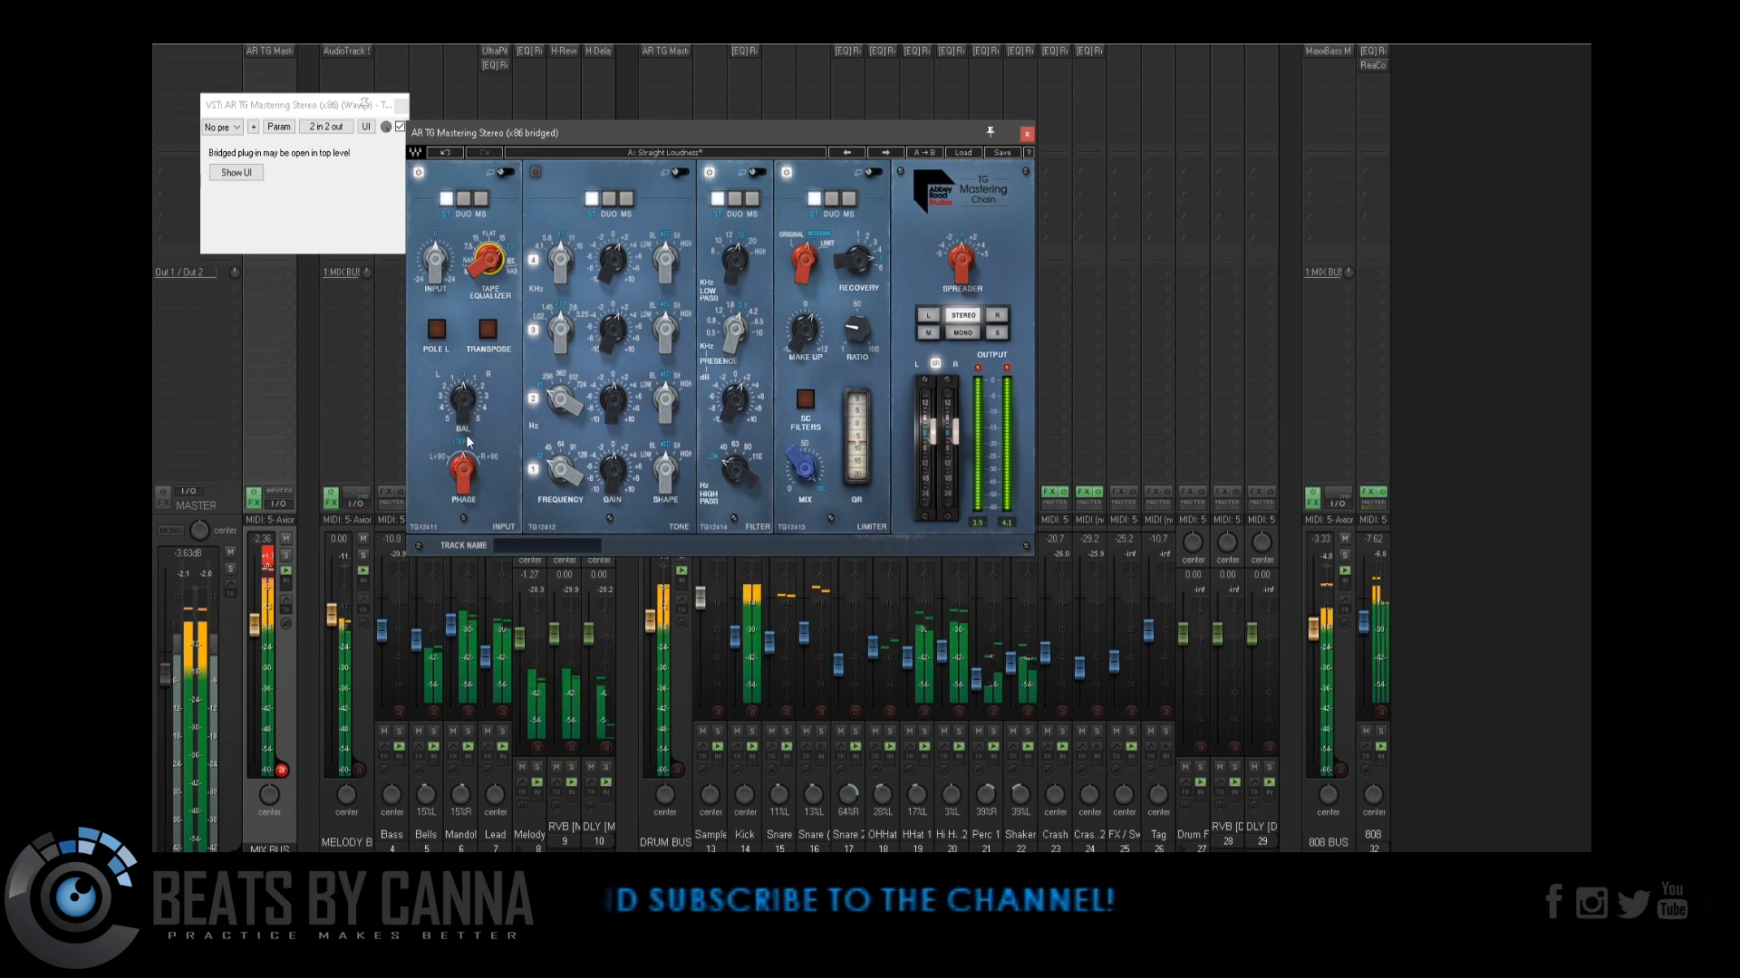
Step: Try a different Input gain in AR TG Mastering and set it back to 0
left_click_drag(435, 261, 439, 263)
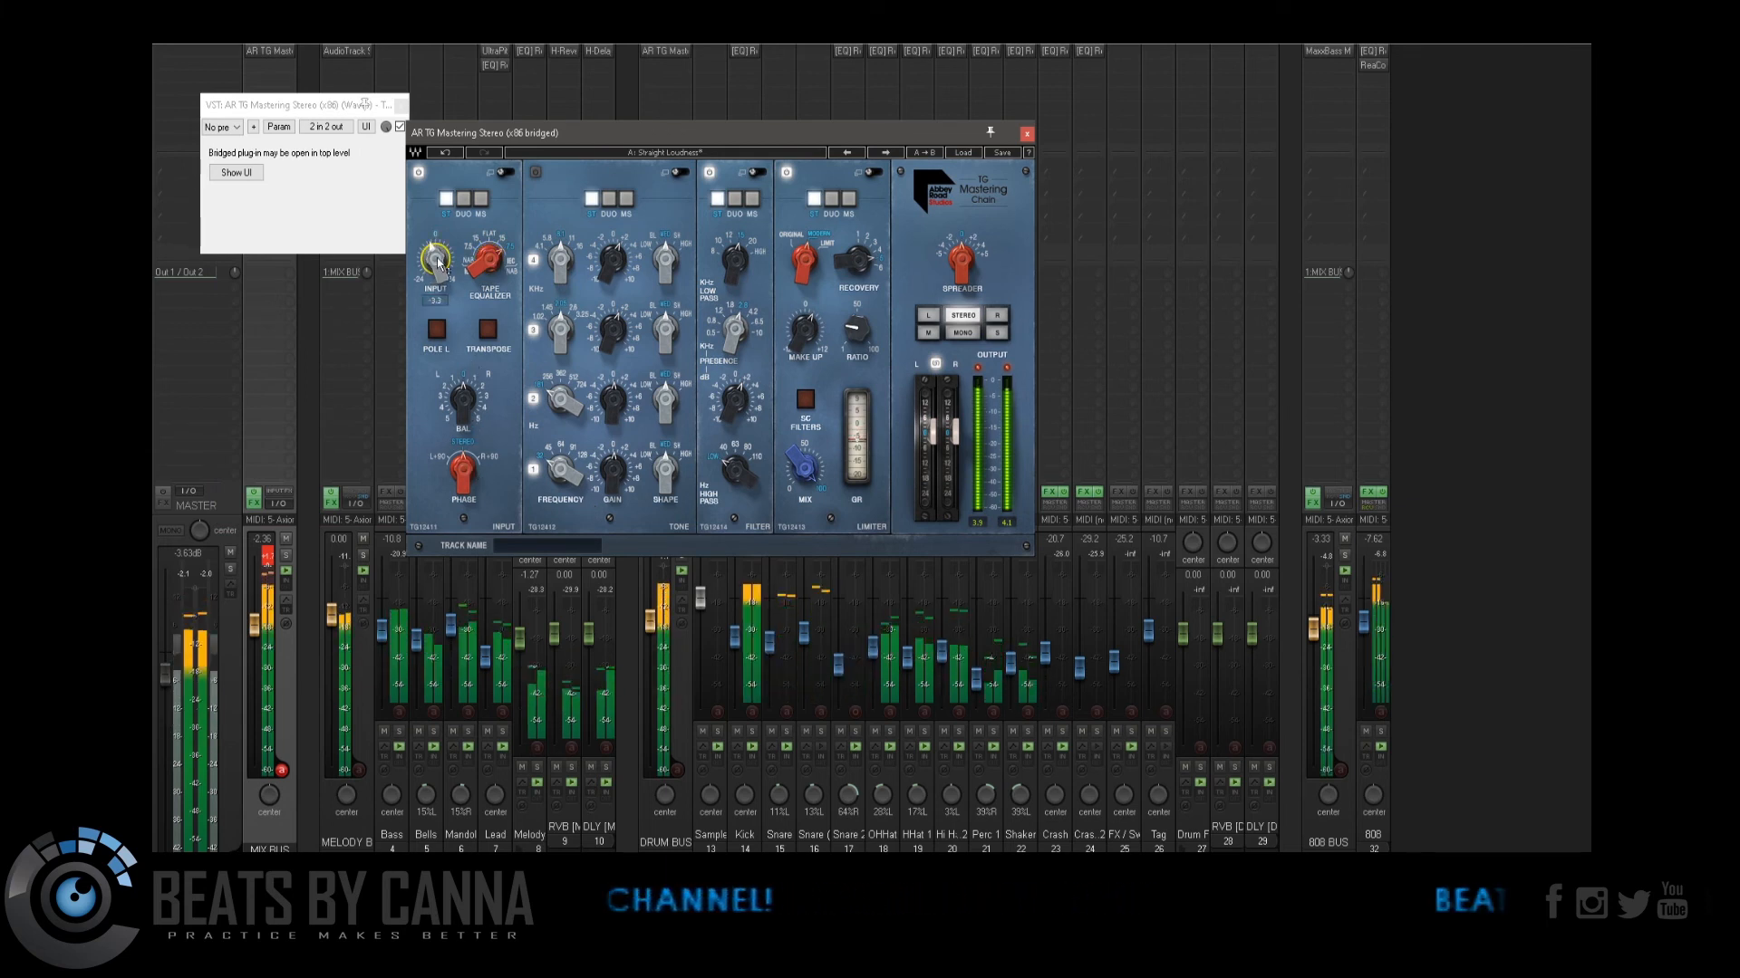
type("0")
key("Return")
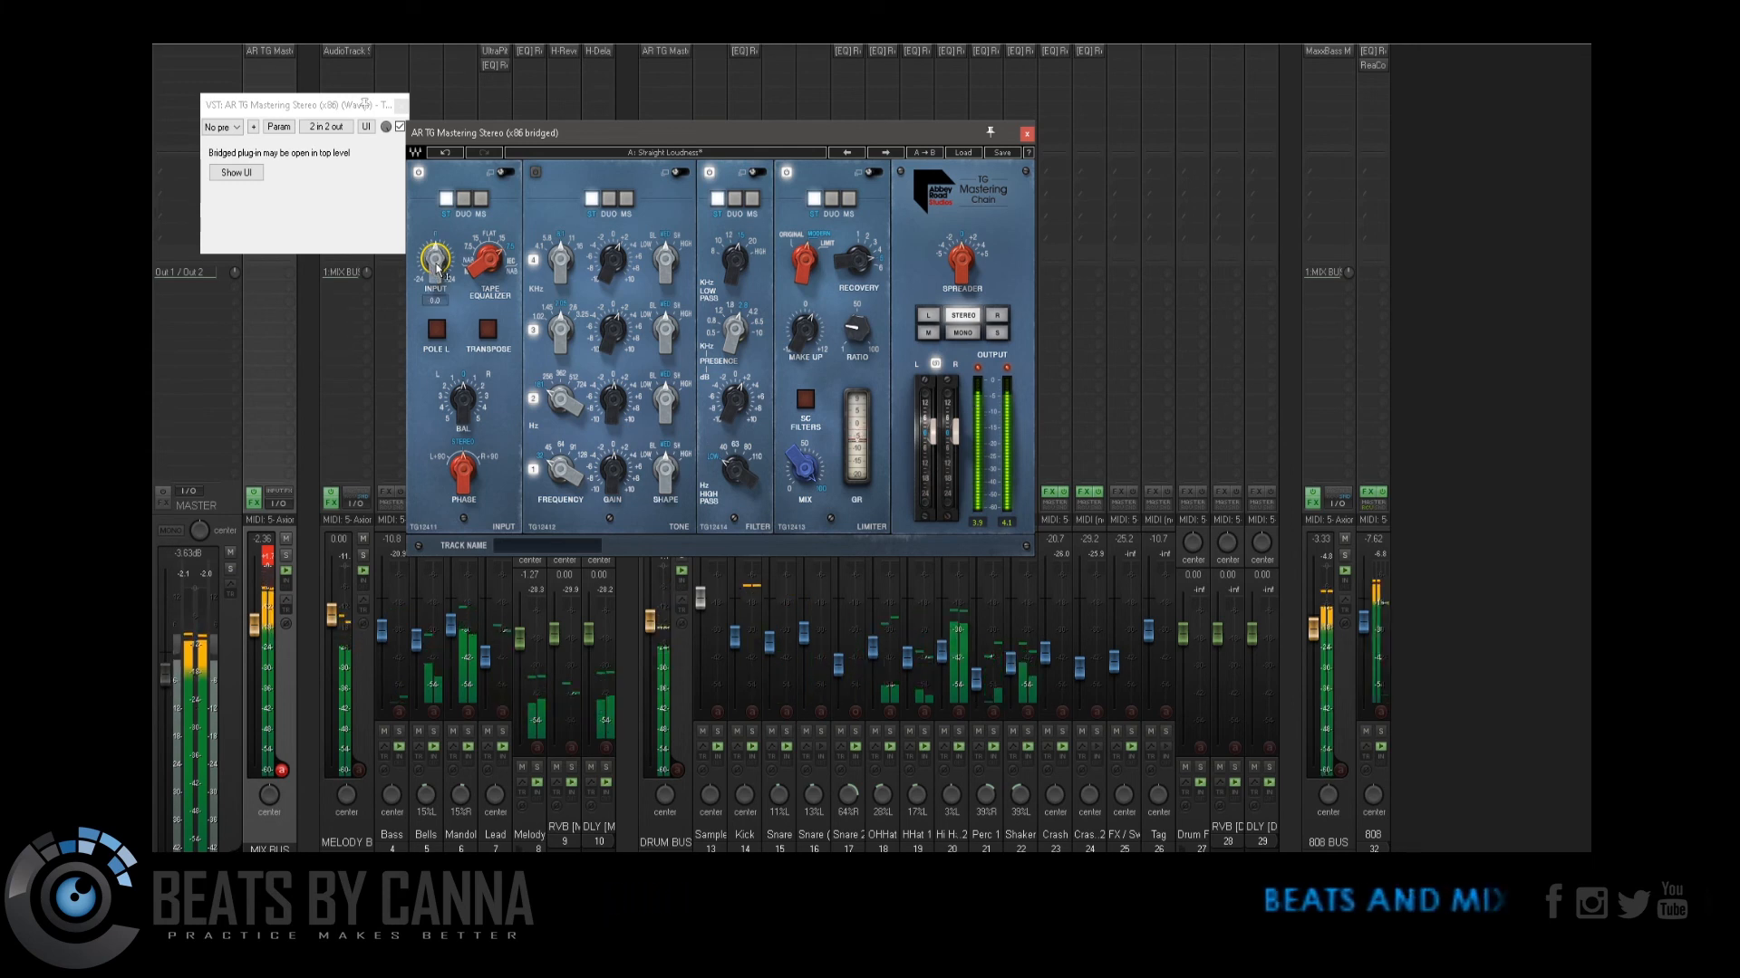
Step: Clear the MIX BUS peak indicator, select the MELODY, DRUM and 808 buses together, and lower their faders by about 6 dB
left_click(277, 564)
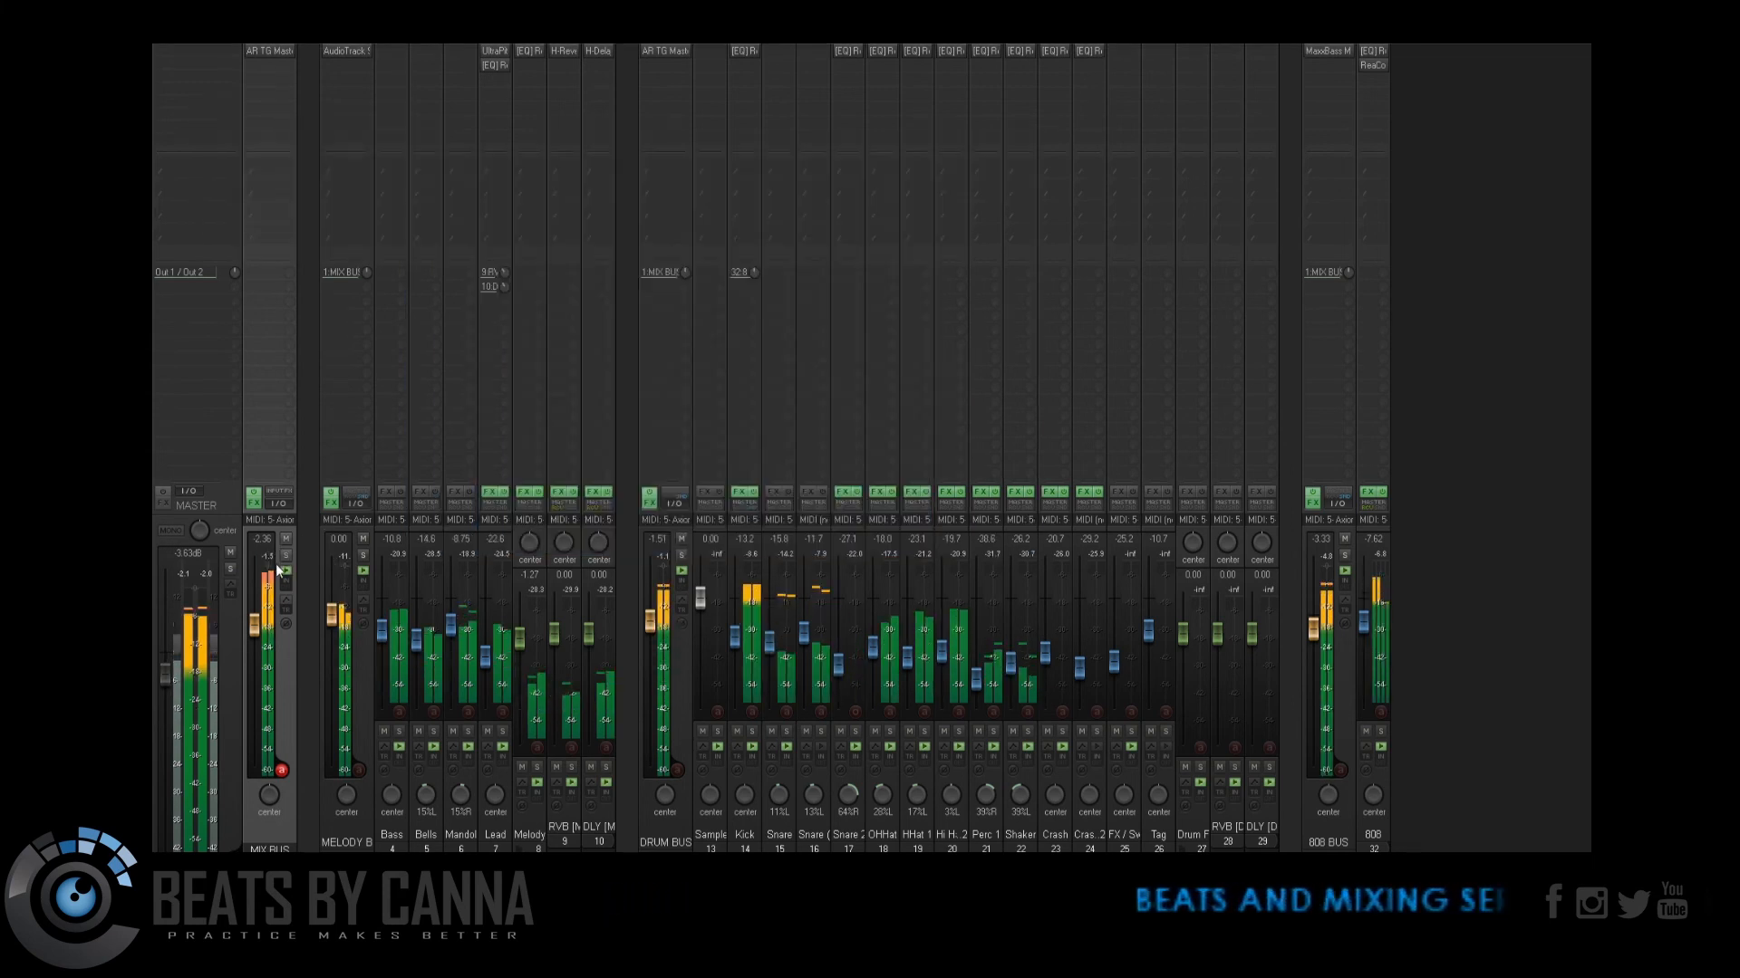
left_click(354, 600)
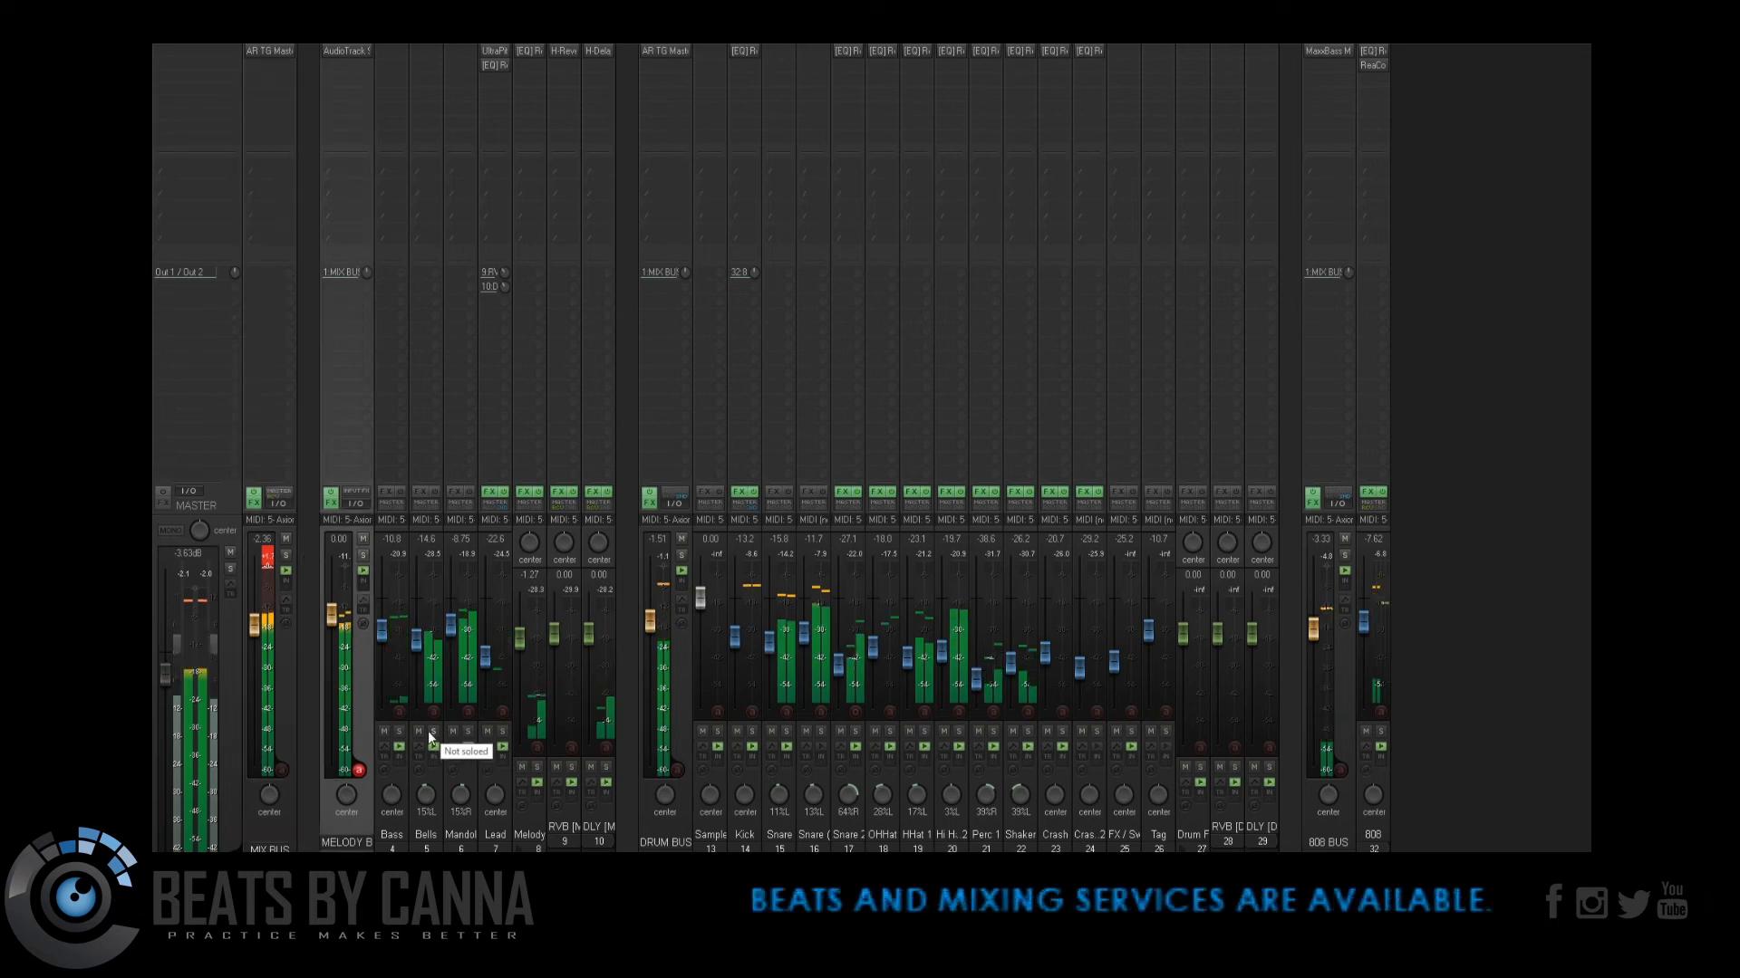
left_click(685, 705)
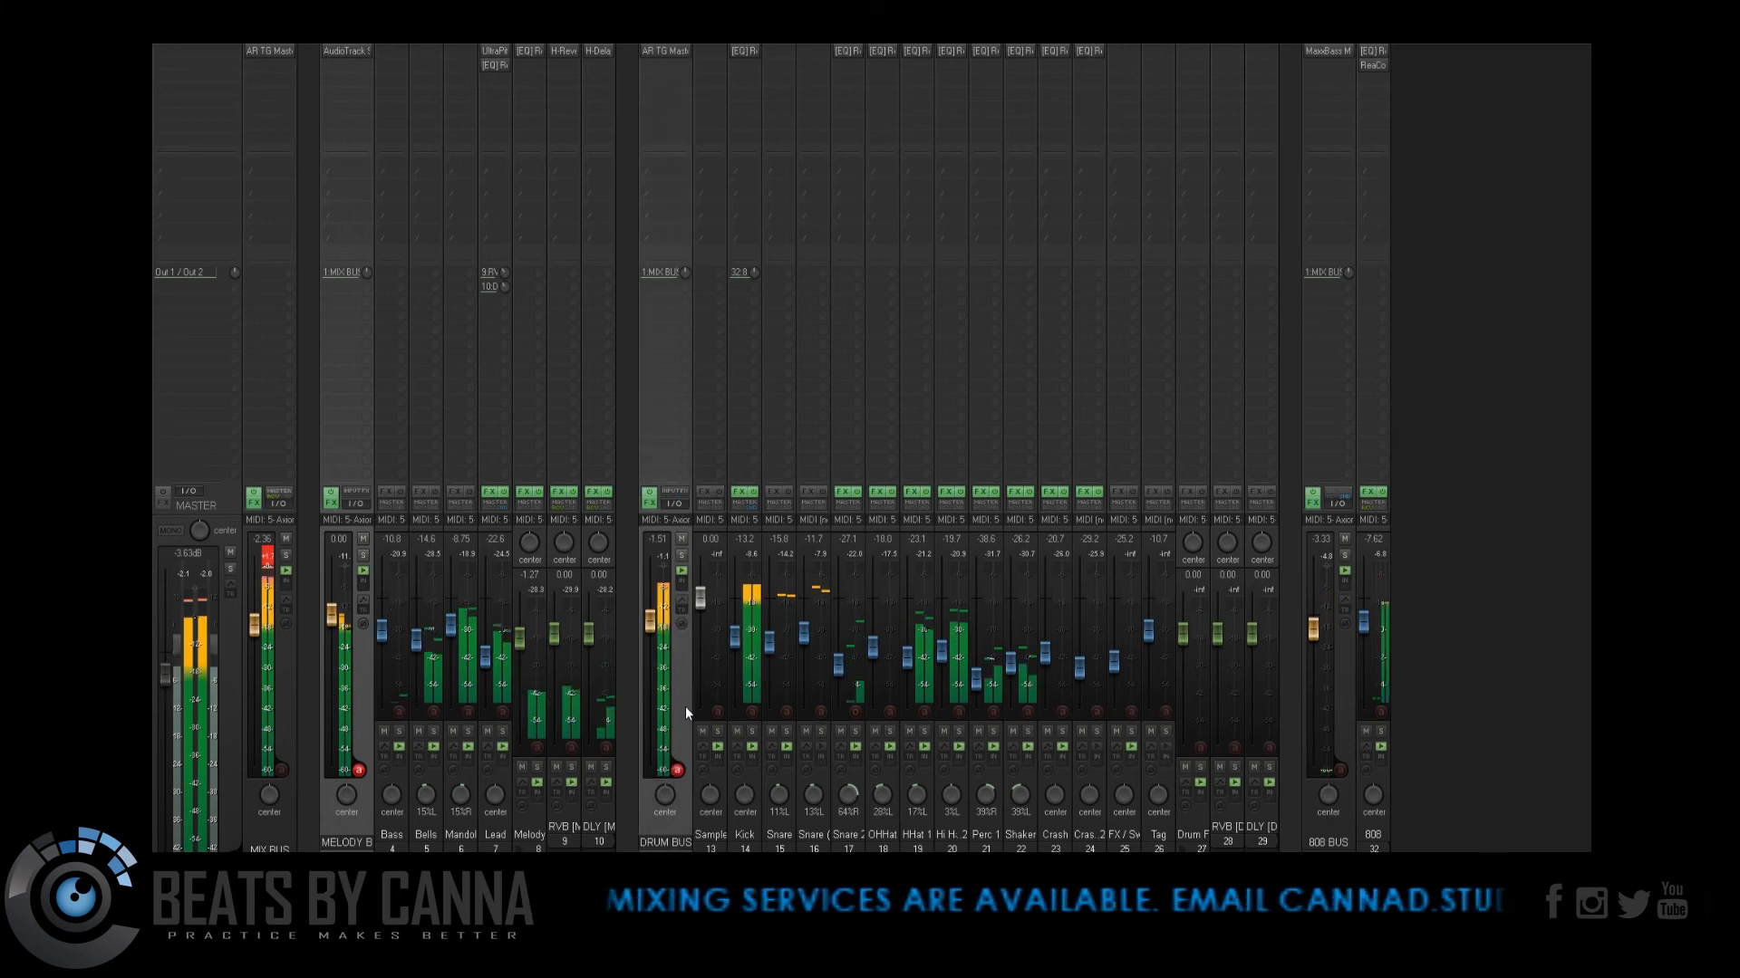
left_click(1344, 707)
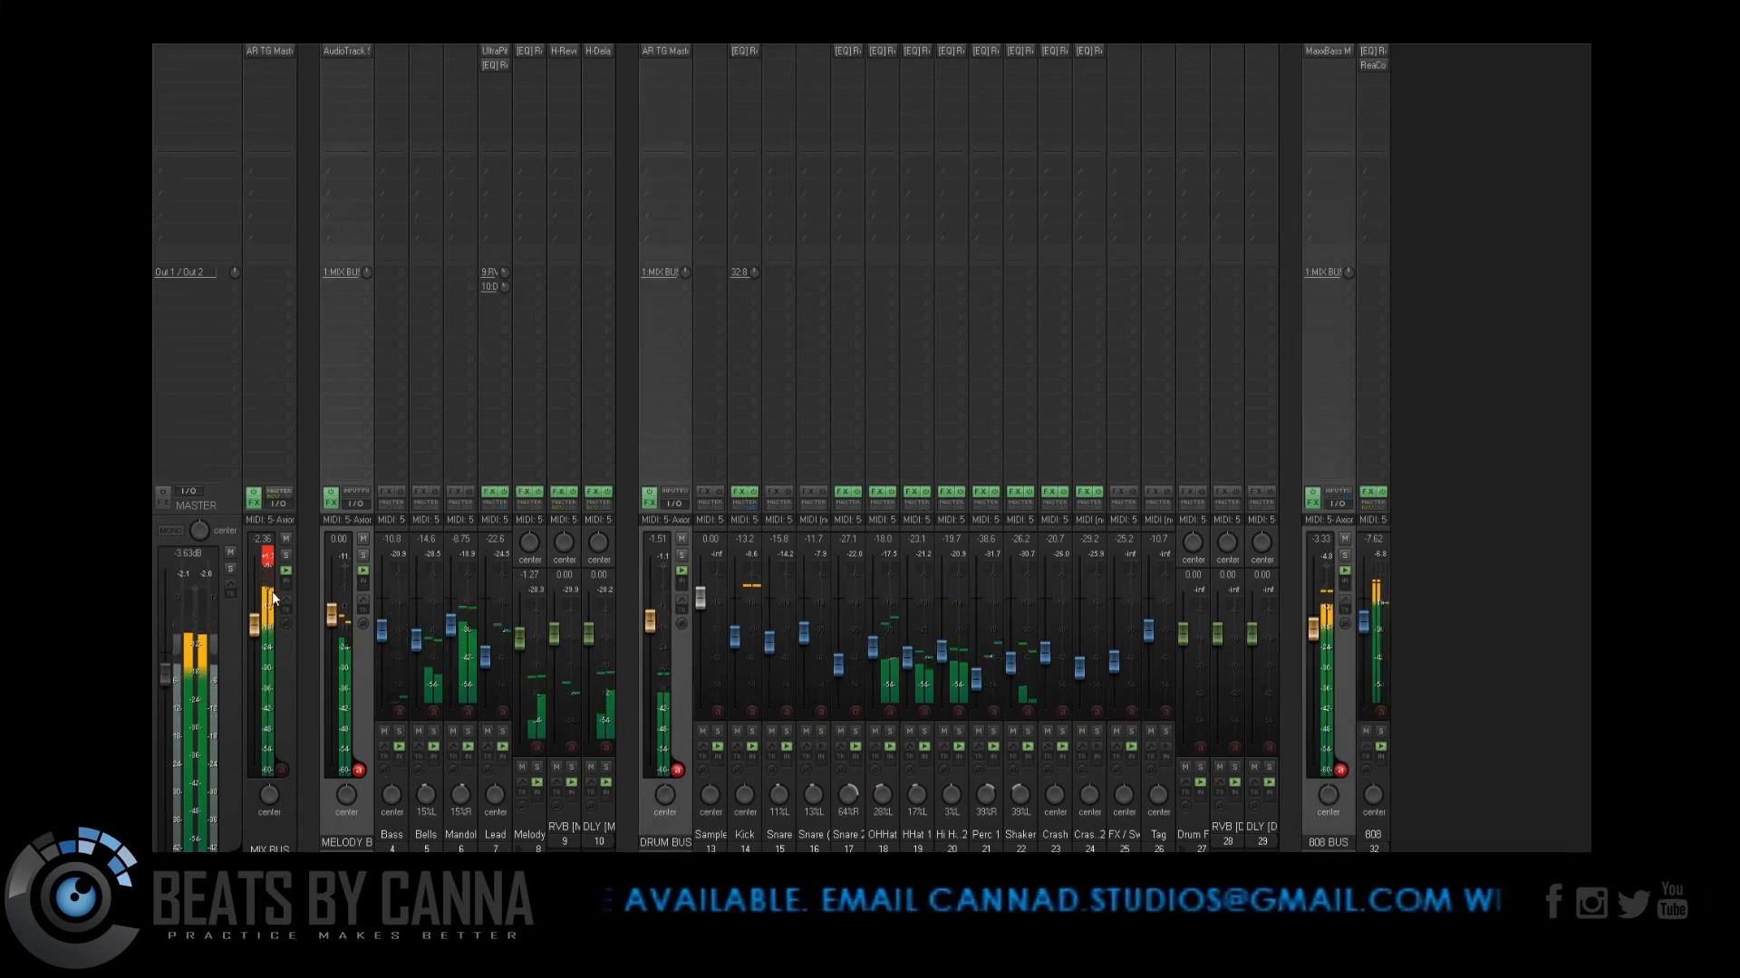
left_click_drag(337, 625, 337, 651)
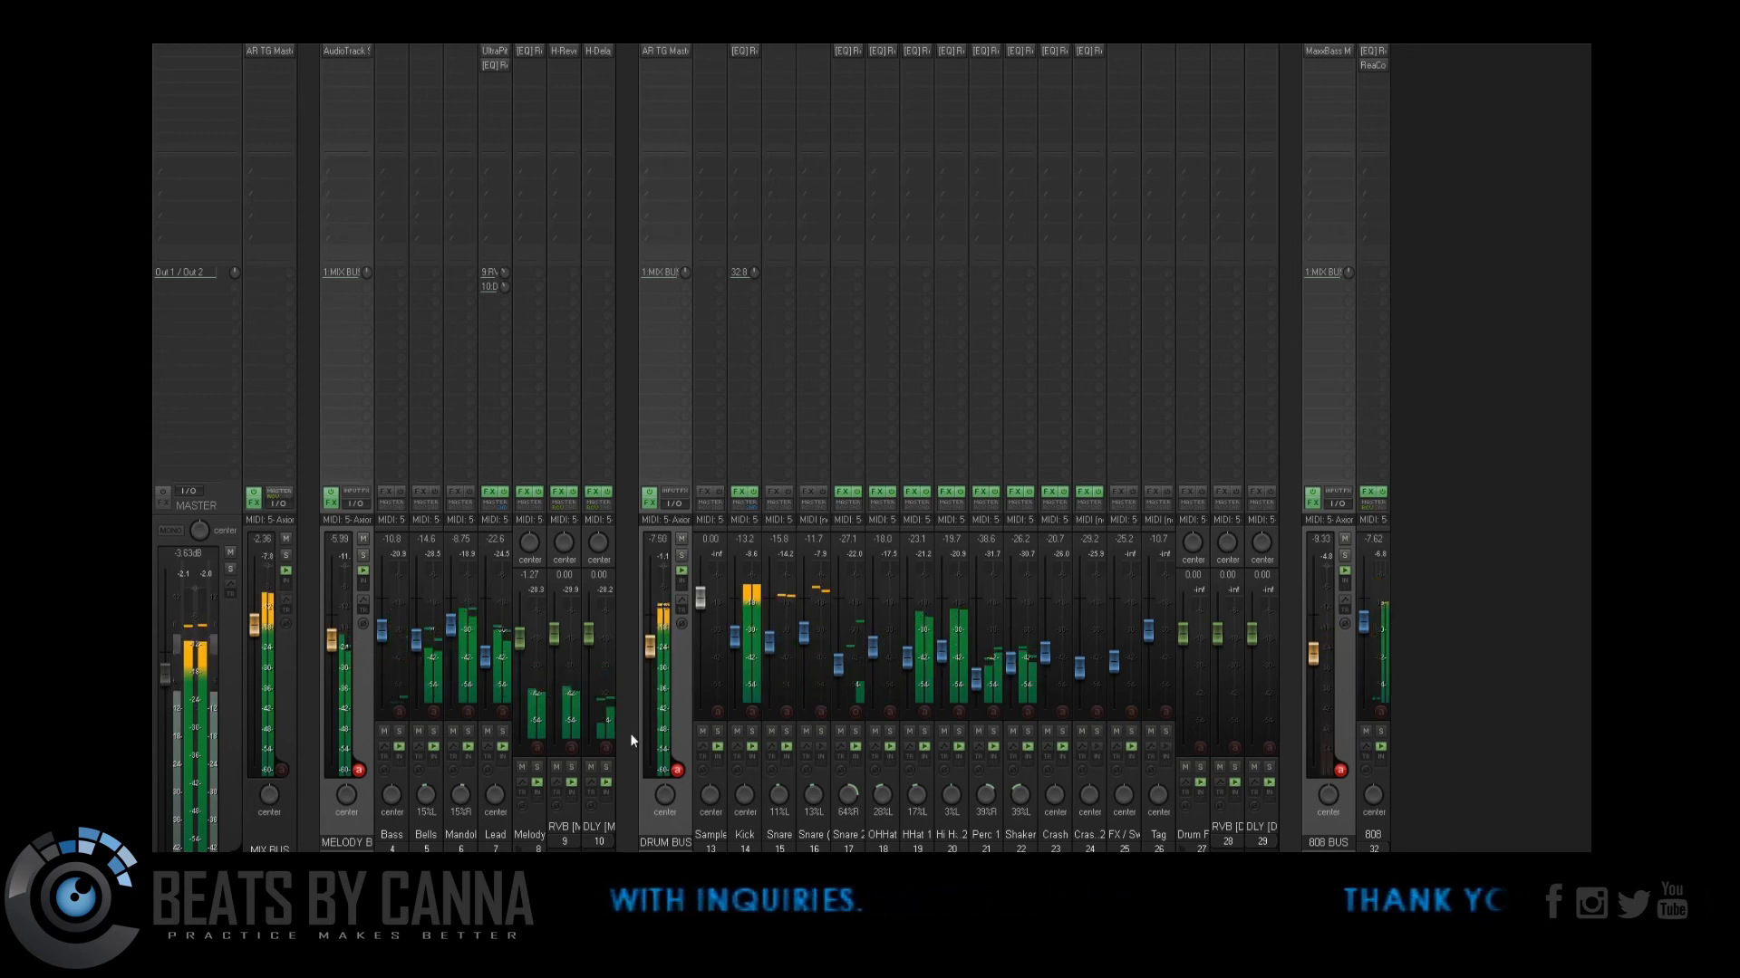
Step: Switch off the limiter module in the MIX BUS's AR TG Mastering plug-in and close the plug-in's interface
left_click(274, 52)
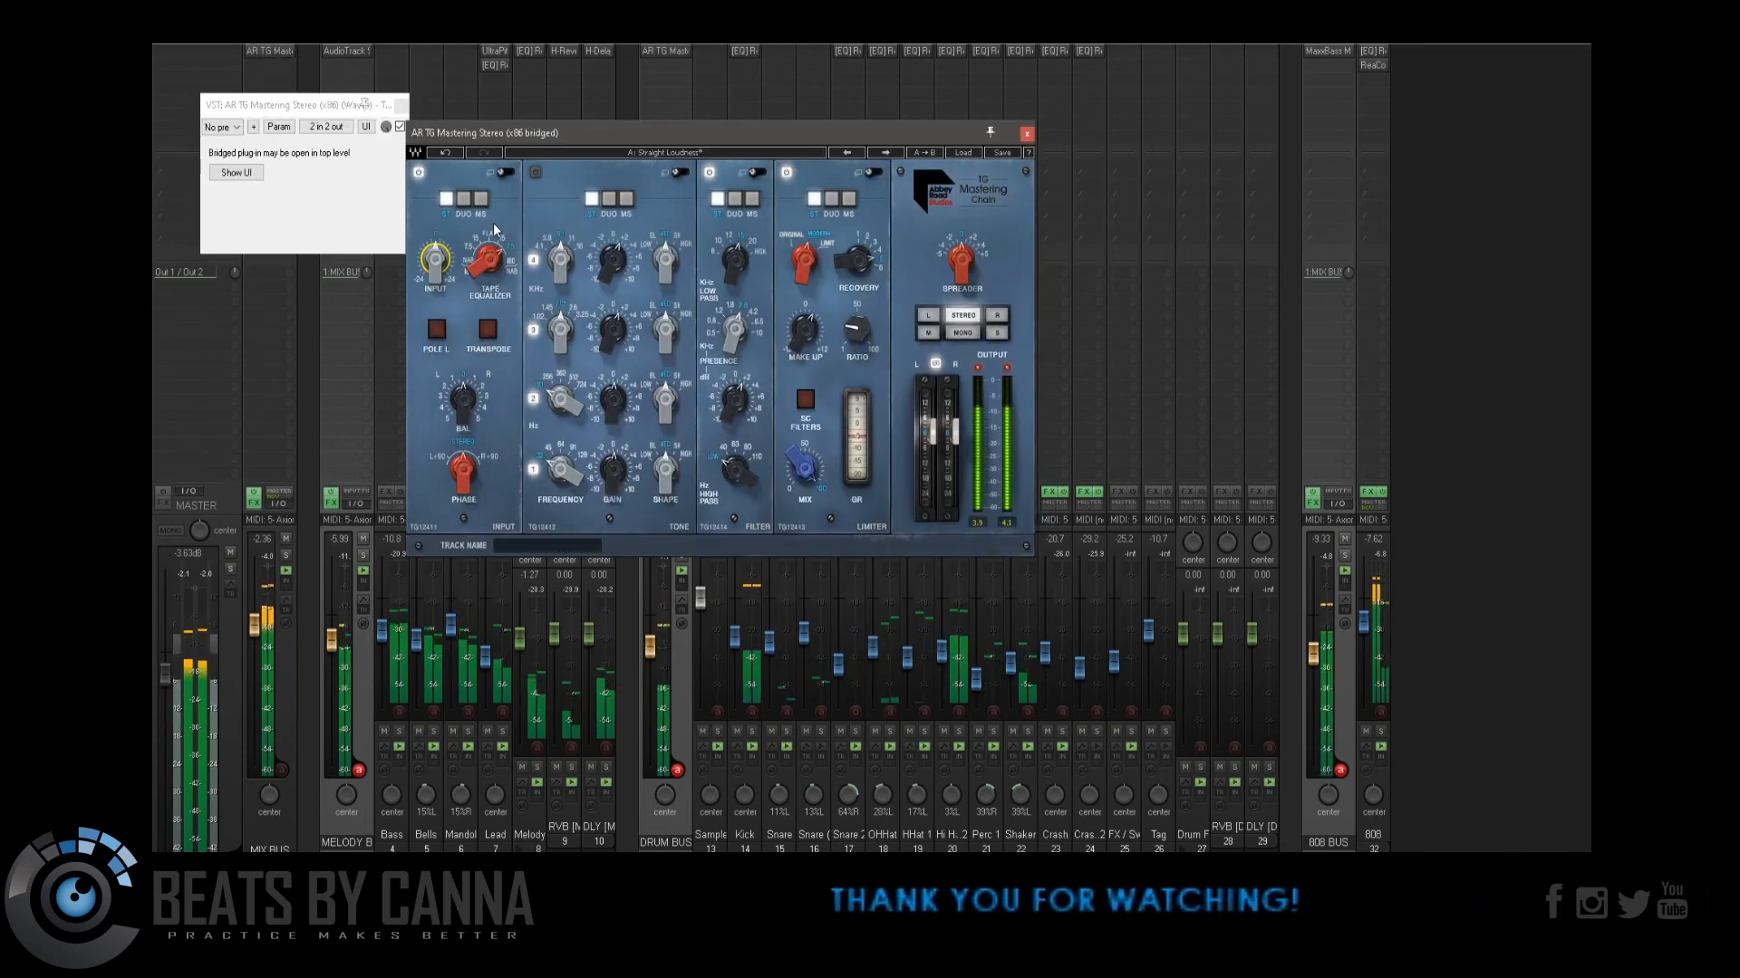
left_click(788, 172)
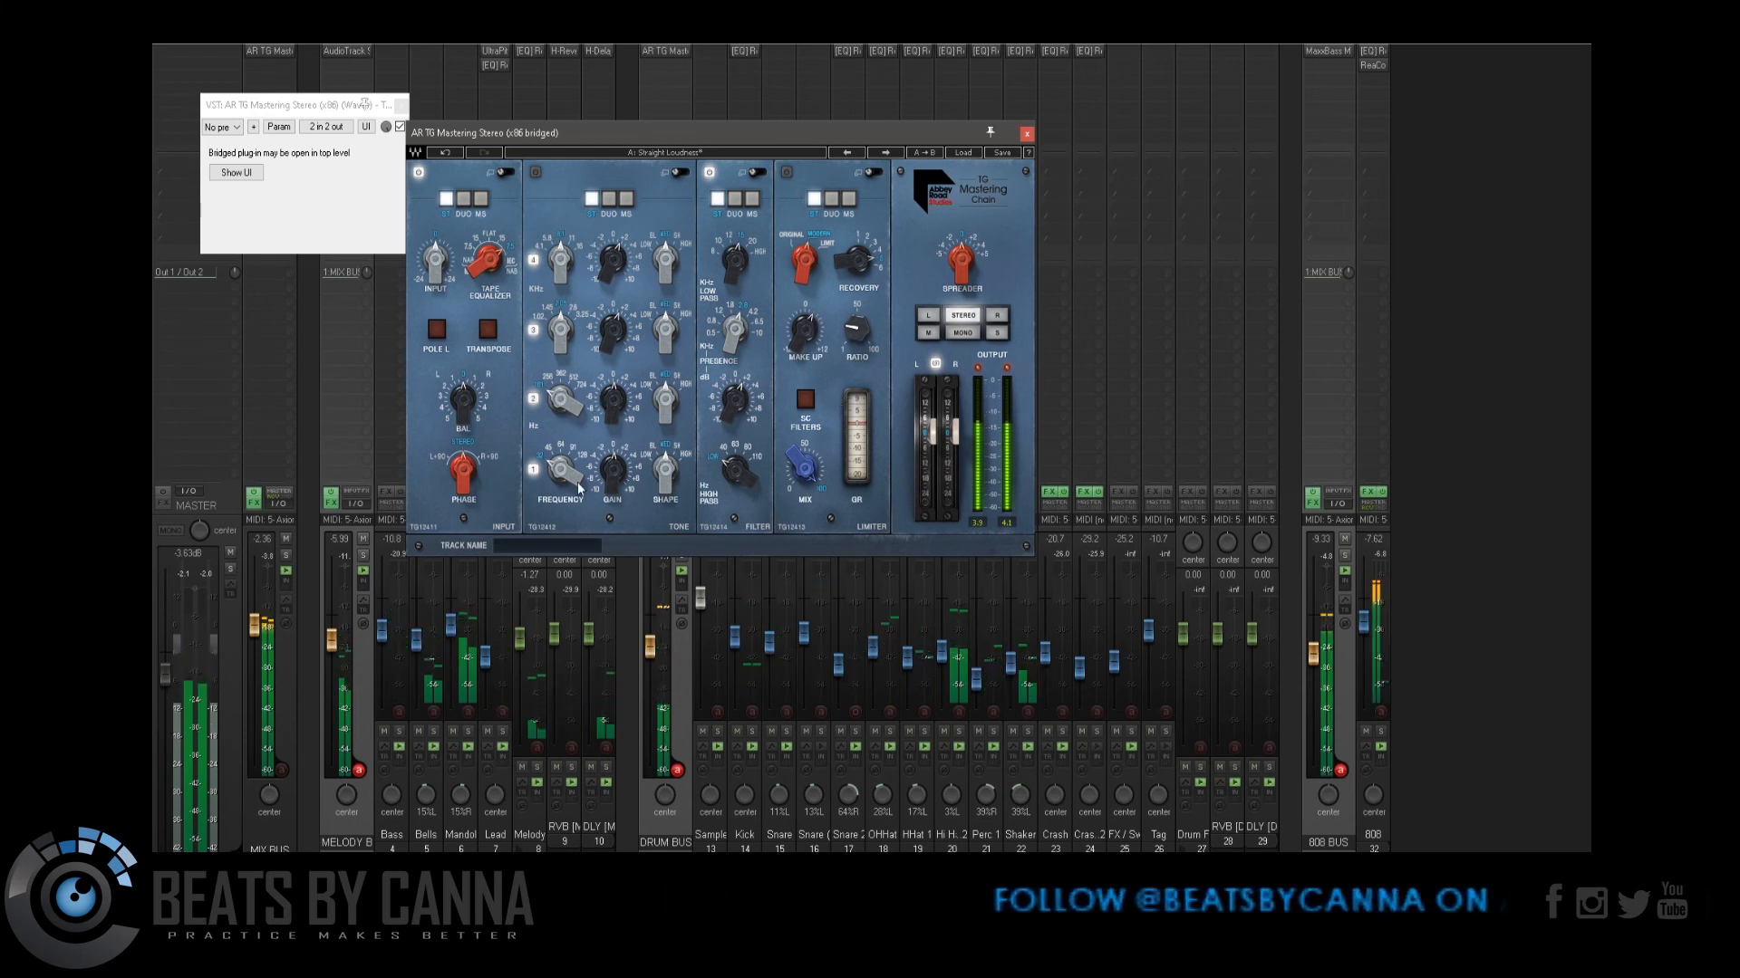
left_click(1027, 134)
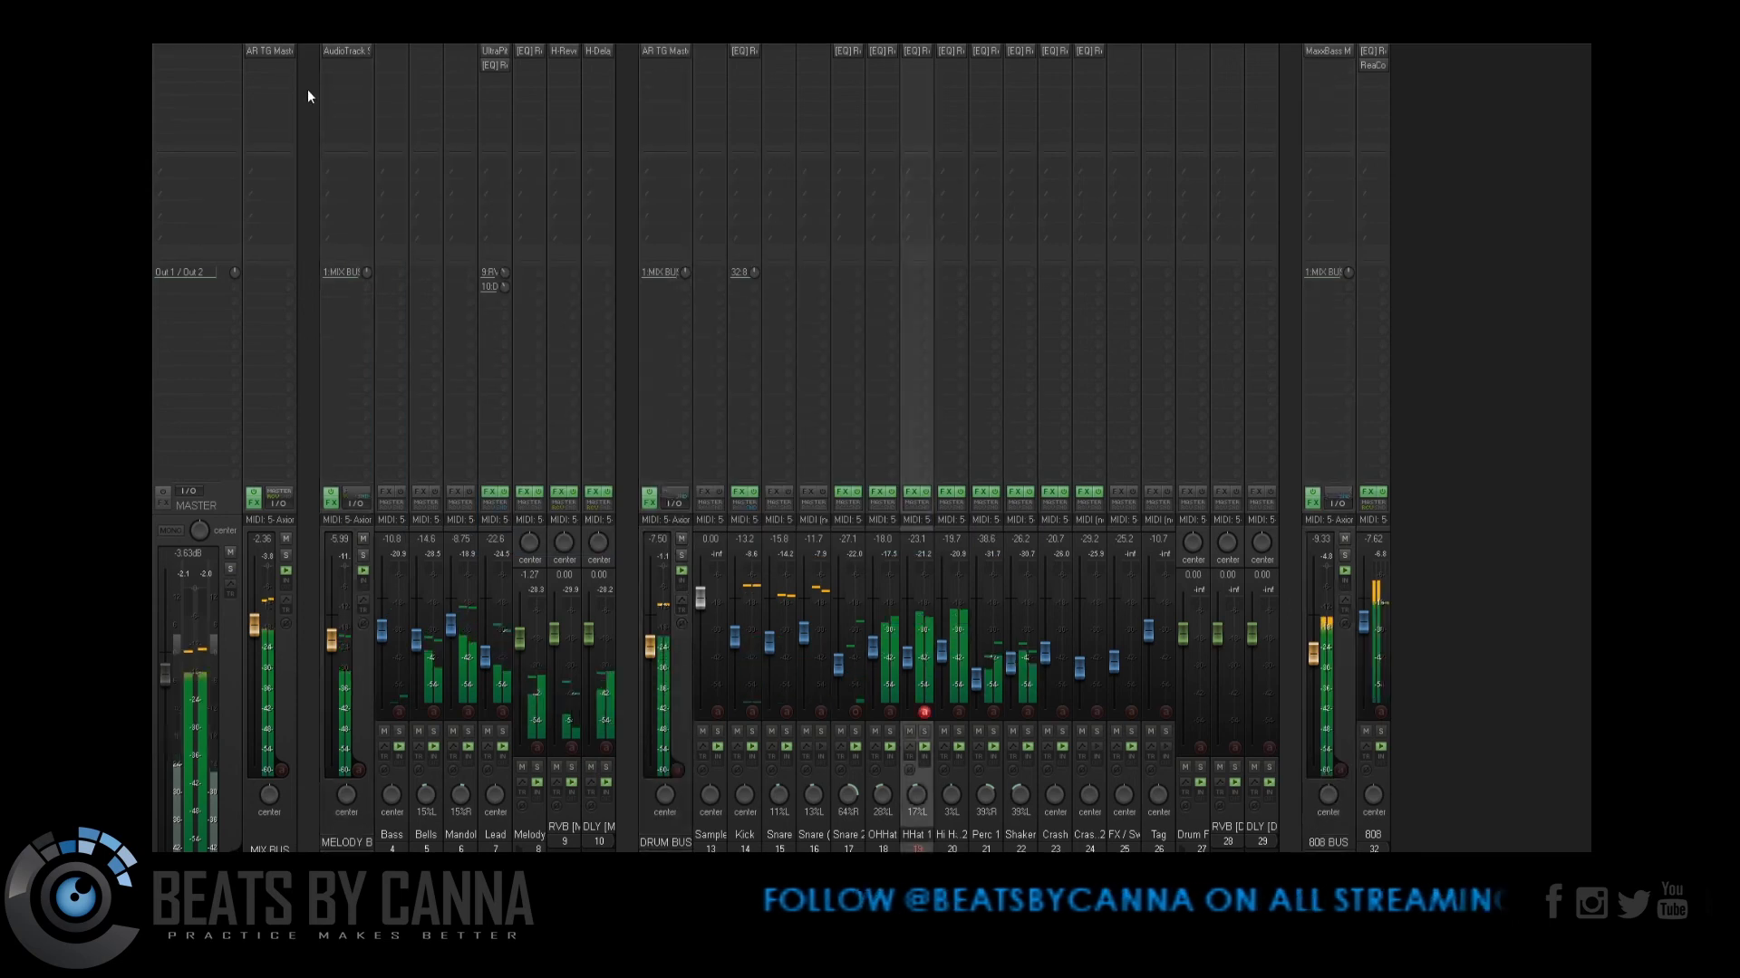
Step: Add the Waves L1 limiter Stereo (x86) plug-in to the master track
double_click(197, 56)
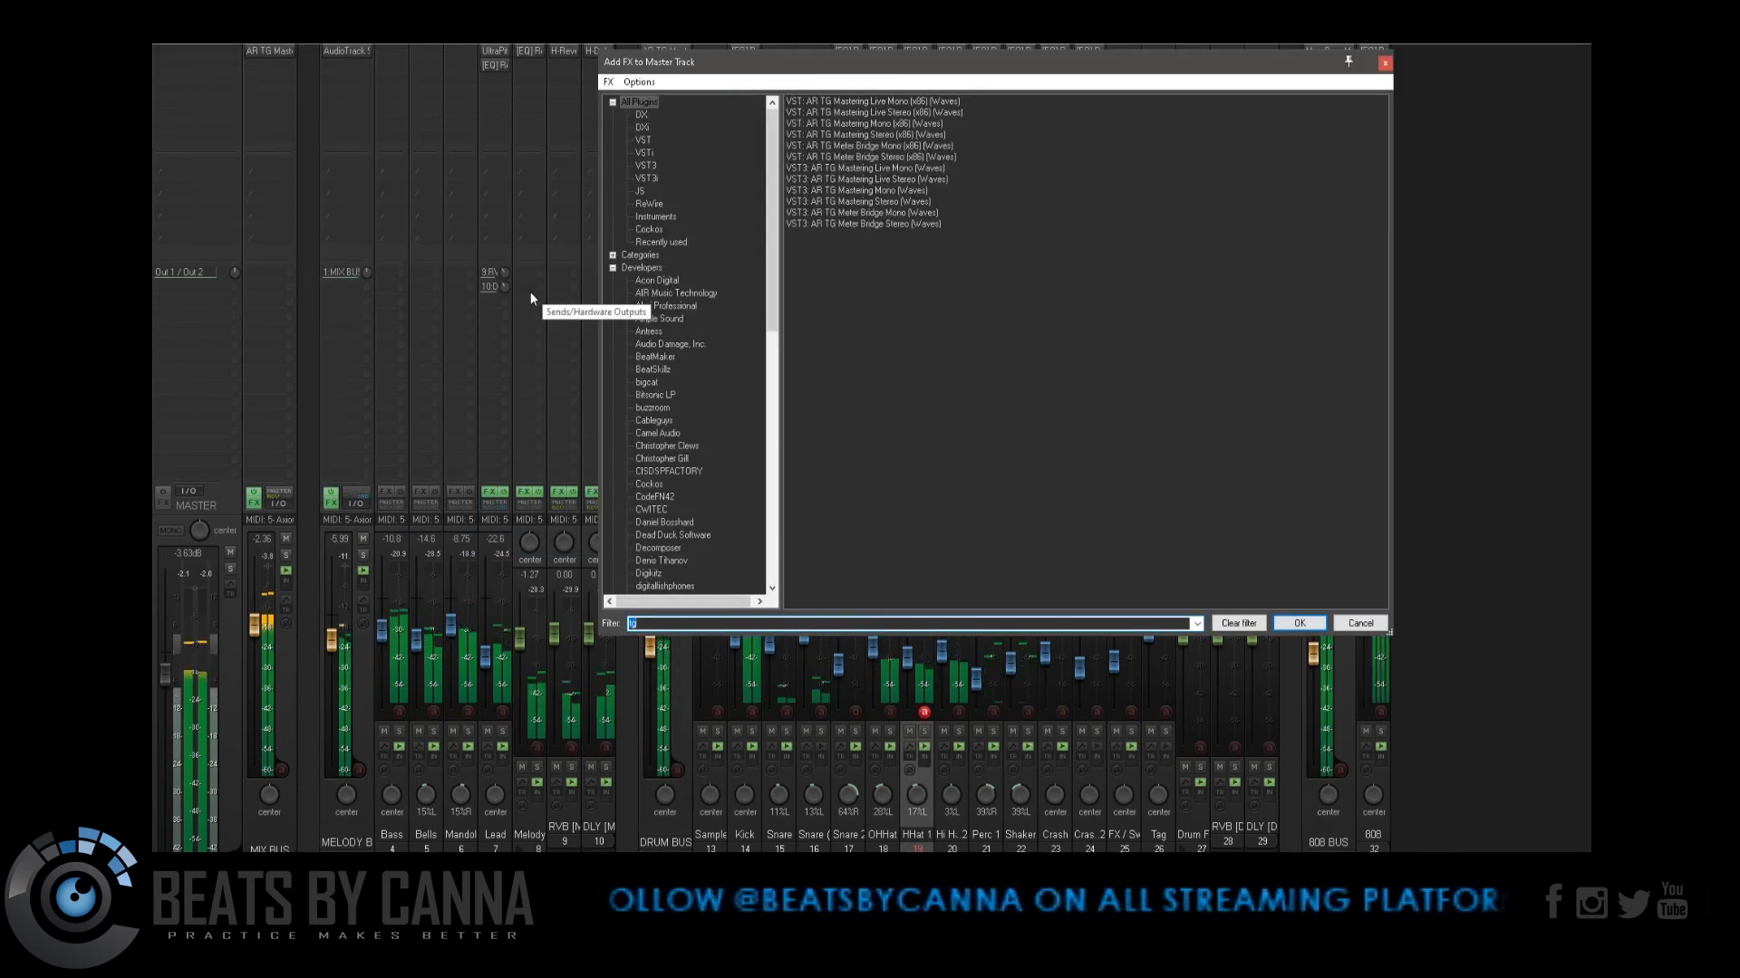
type("lim")
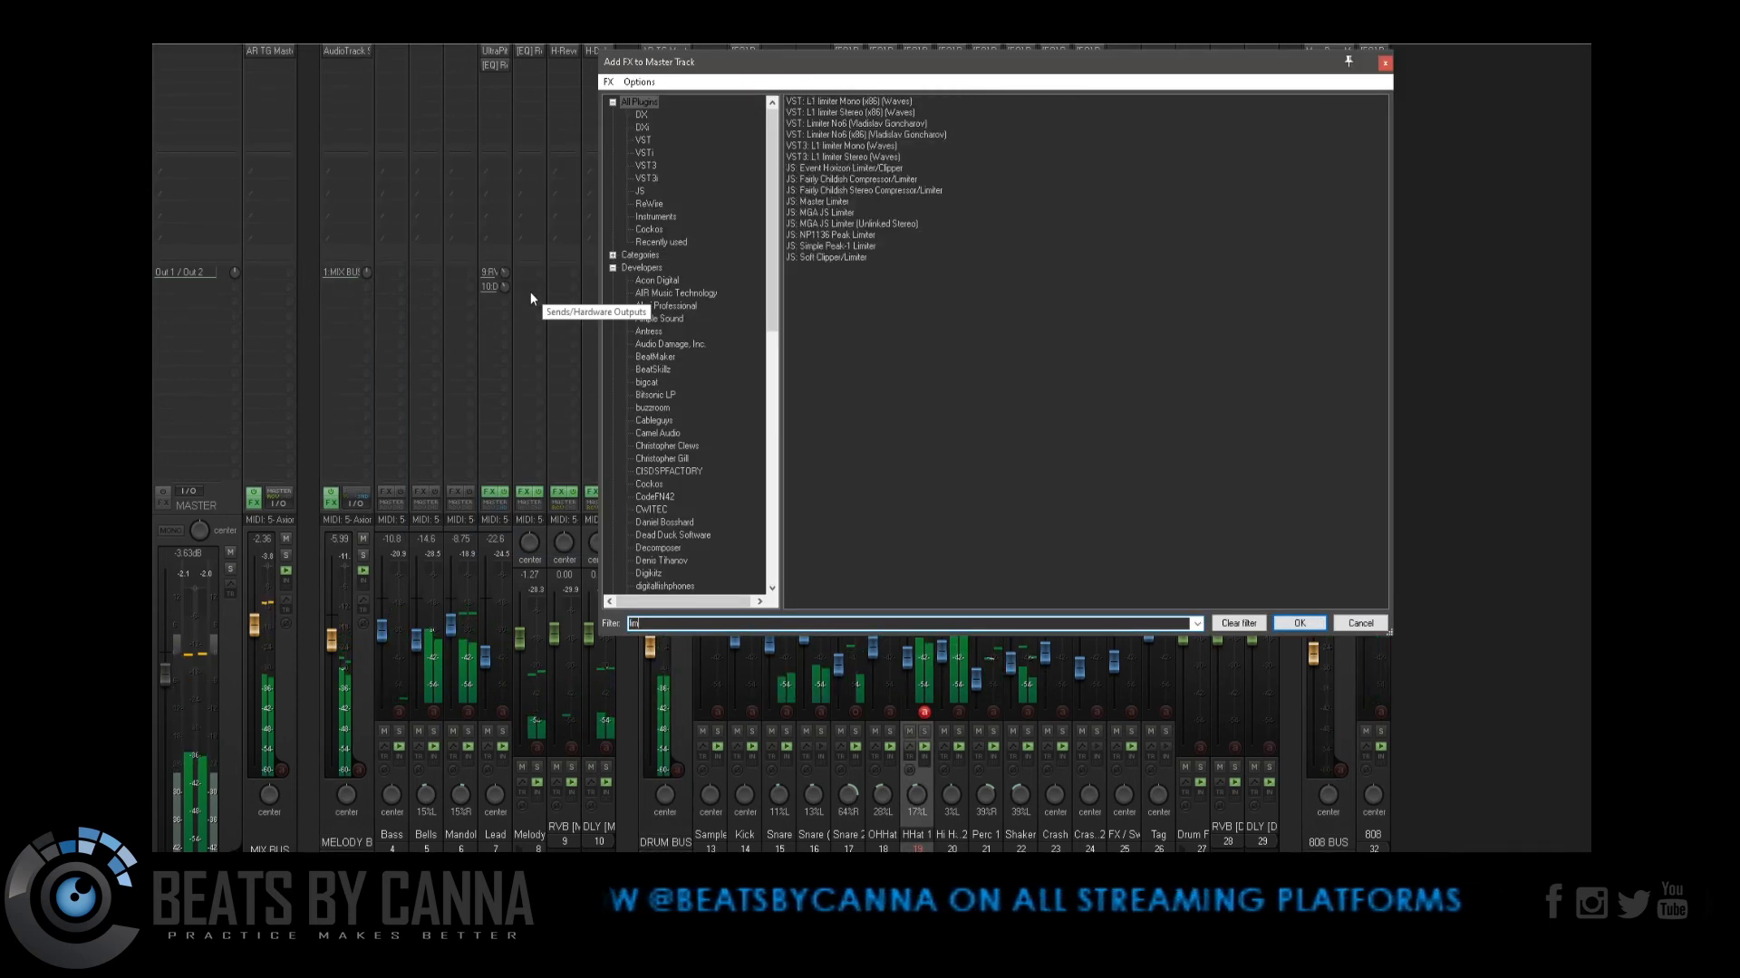
left_click(873, 113)
key("Return")
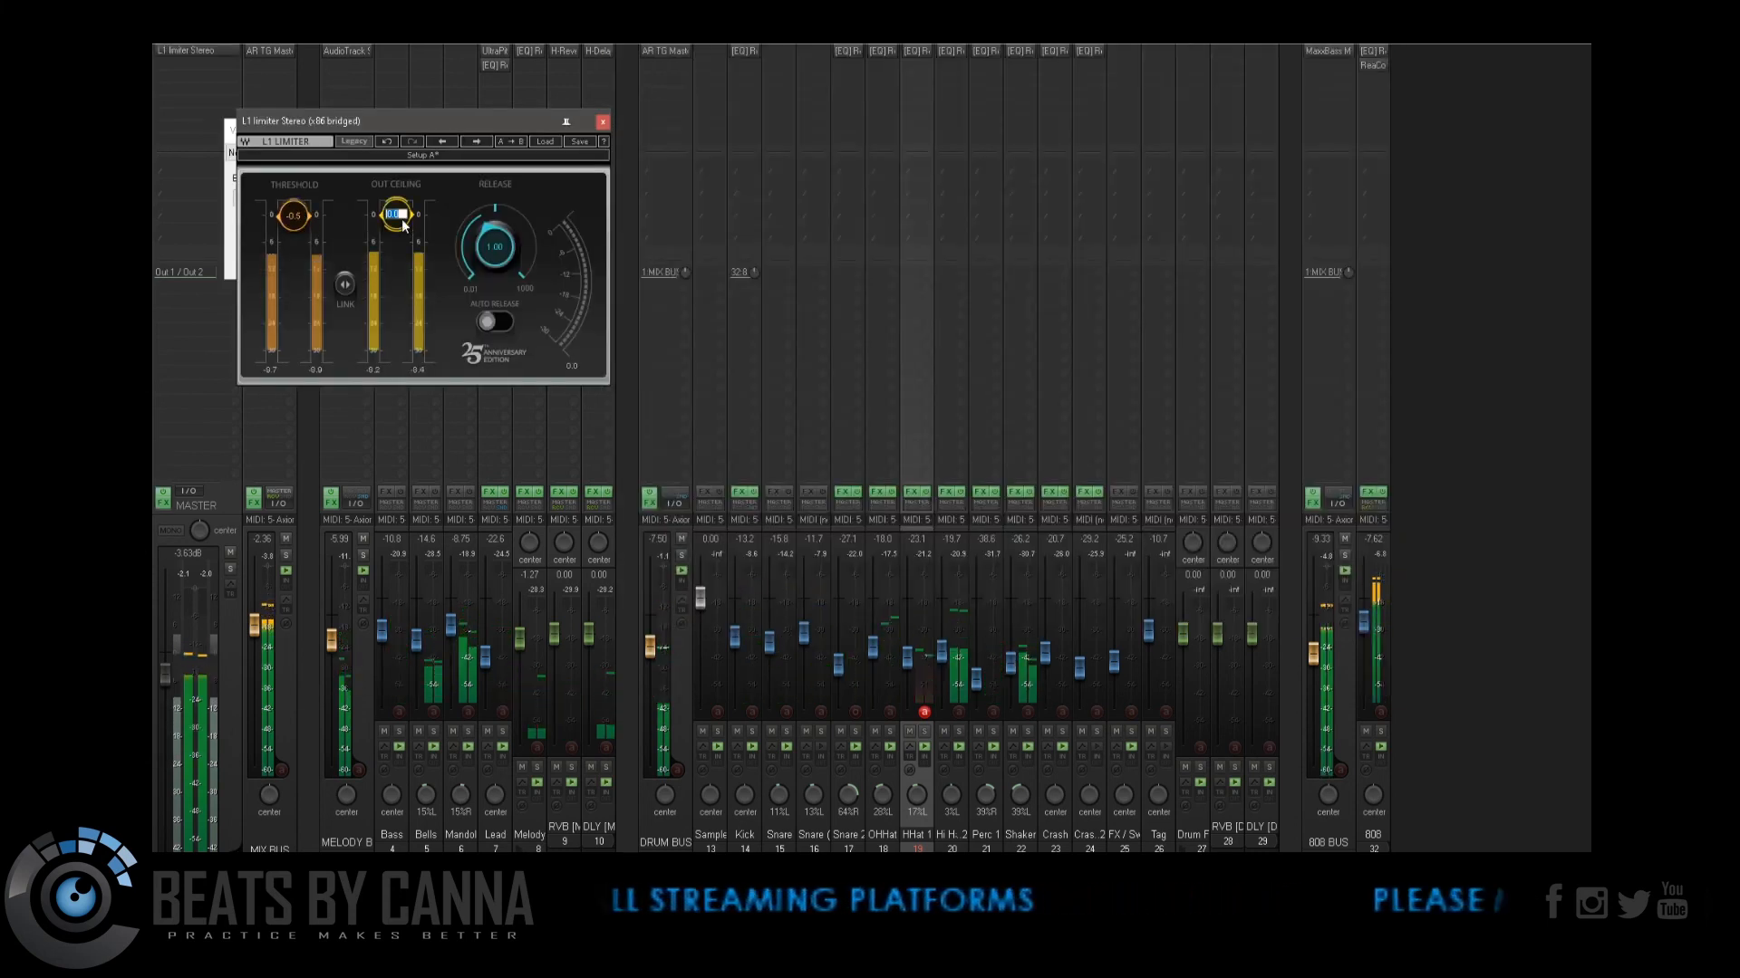
Step: Set the L1 limiter's Out Ceiling to -0.2
type("-")
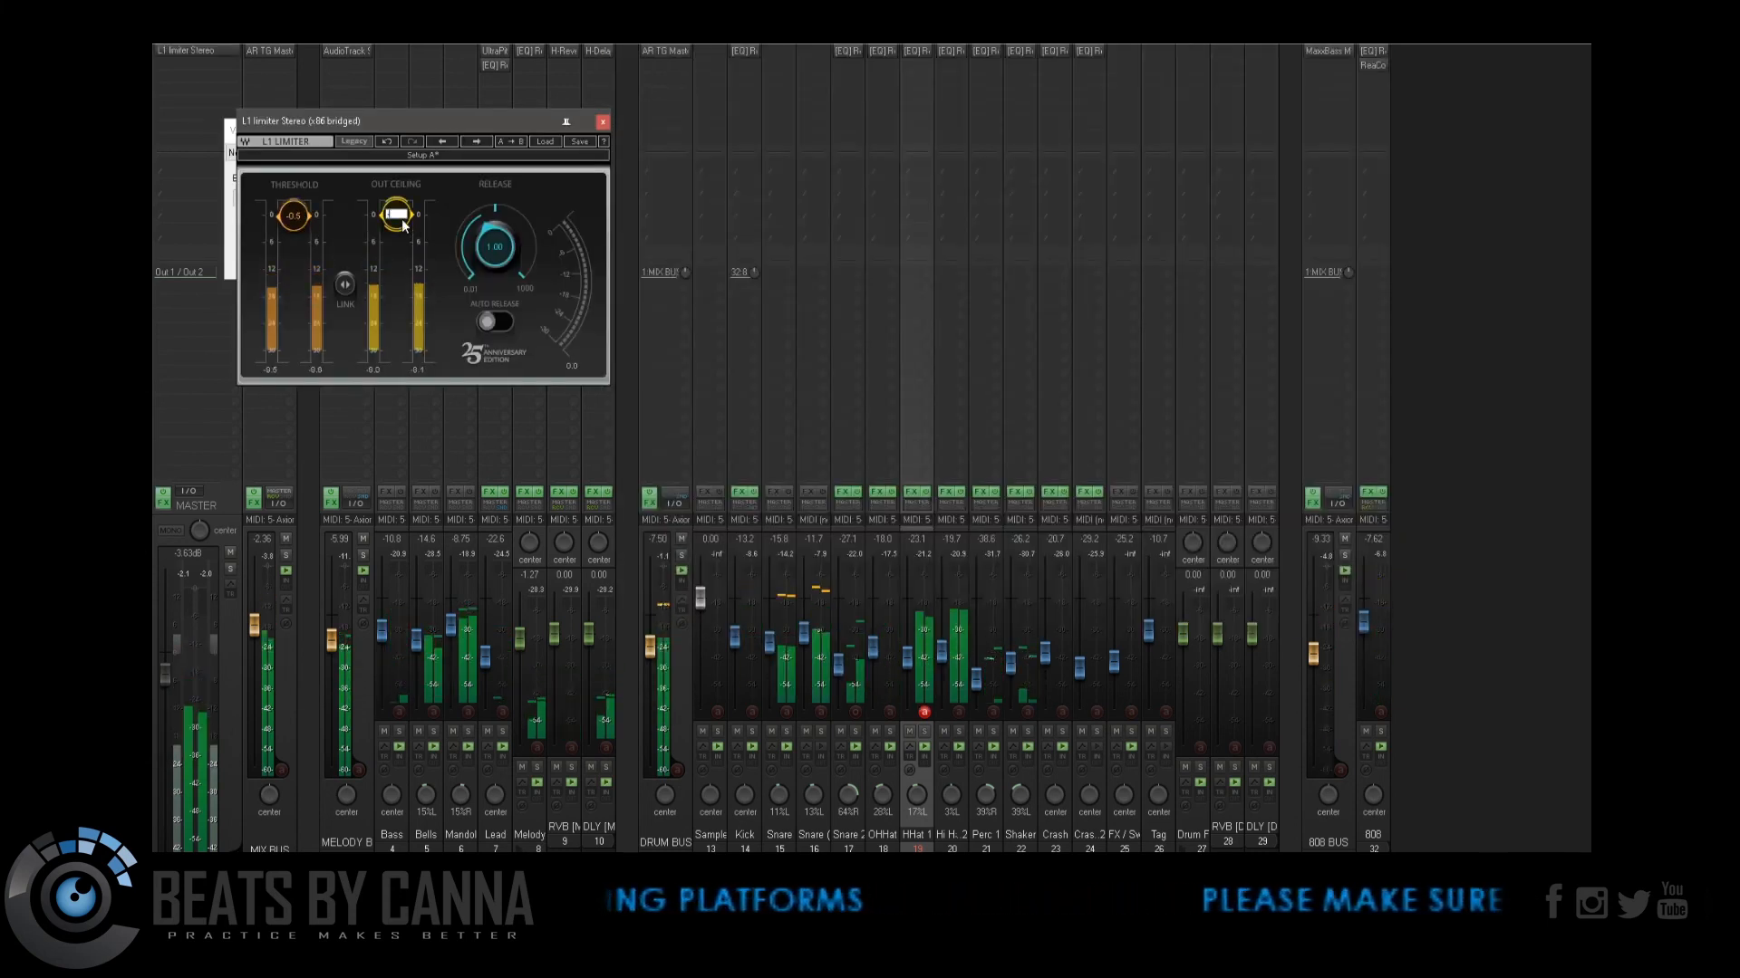
type("0.2")
key("Return")
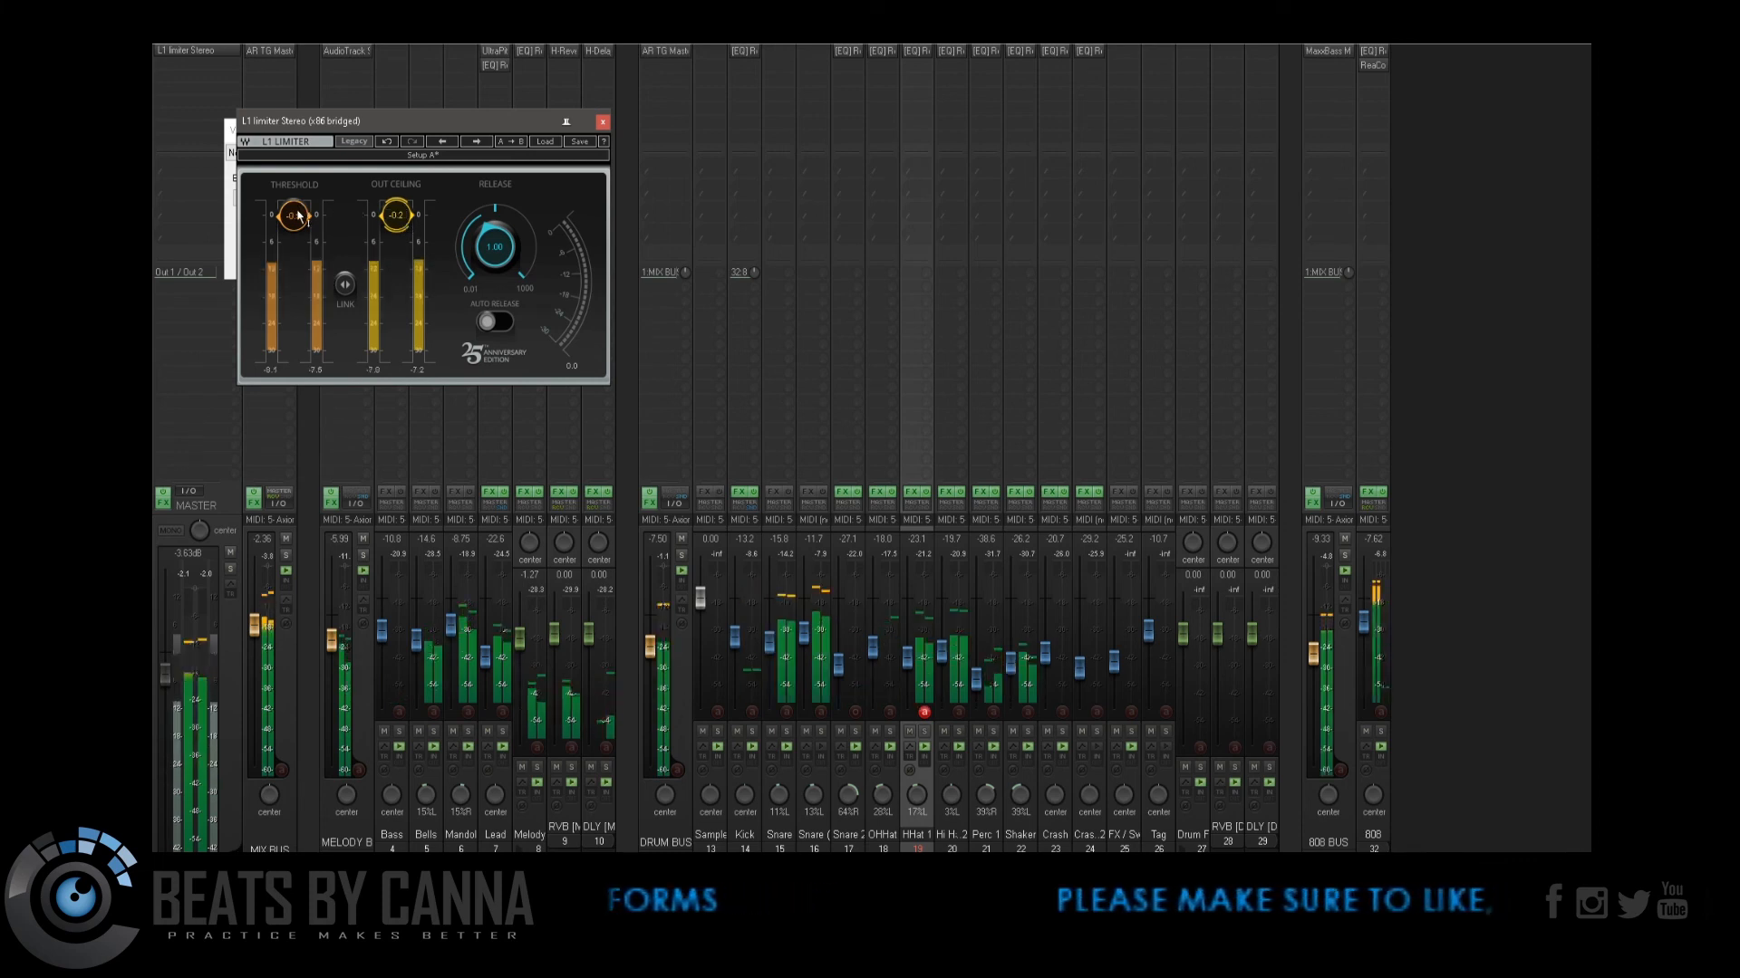
Step: Lower the L1 limiter's Threshold to about -12.4 on the master track and close its plug-in windows
left_click_drag(298, 215, 341, 228)
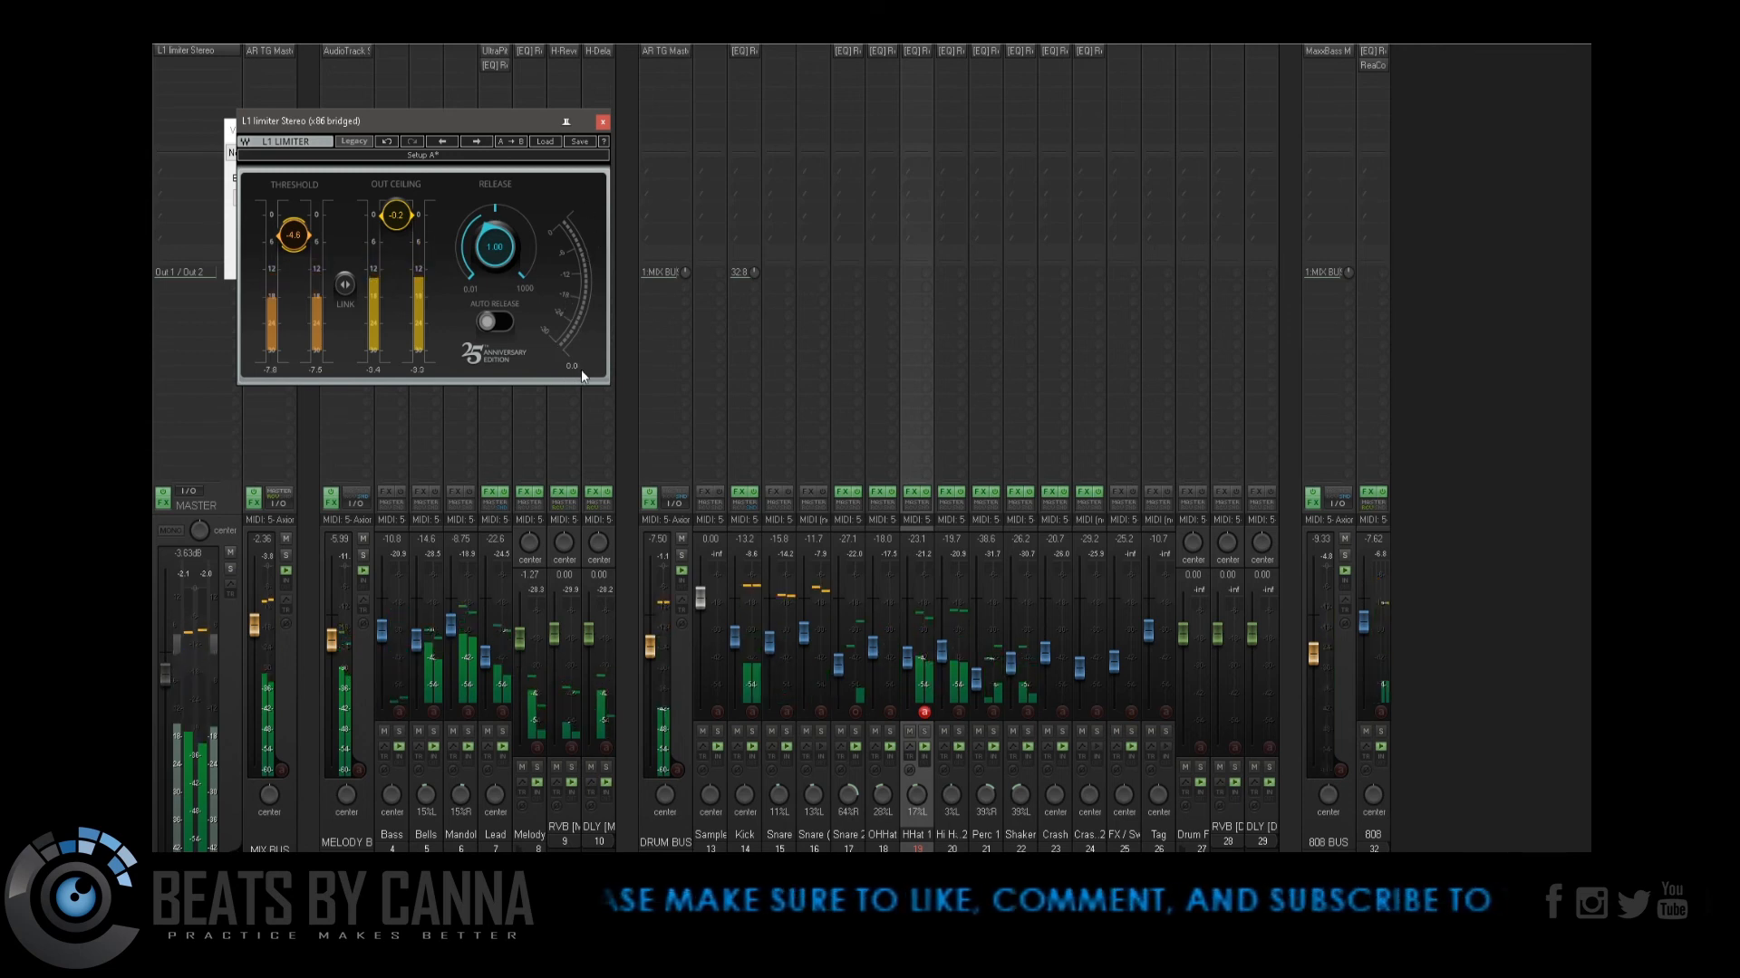
left_click_drag(294, 236, 293, 260)
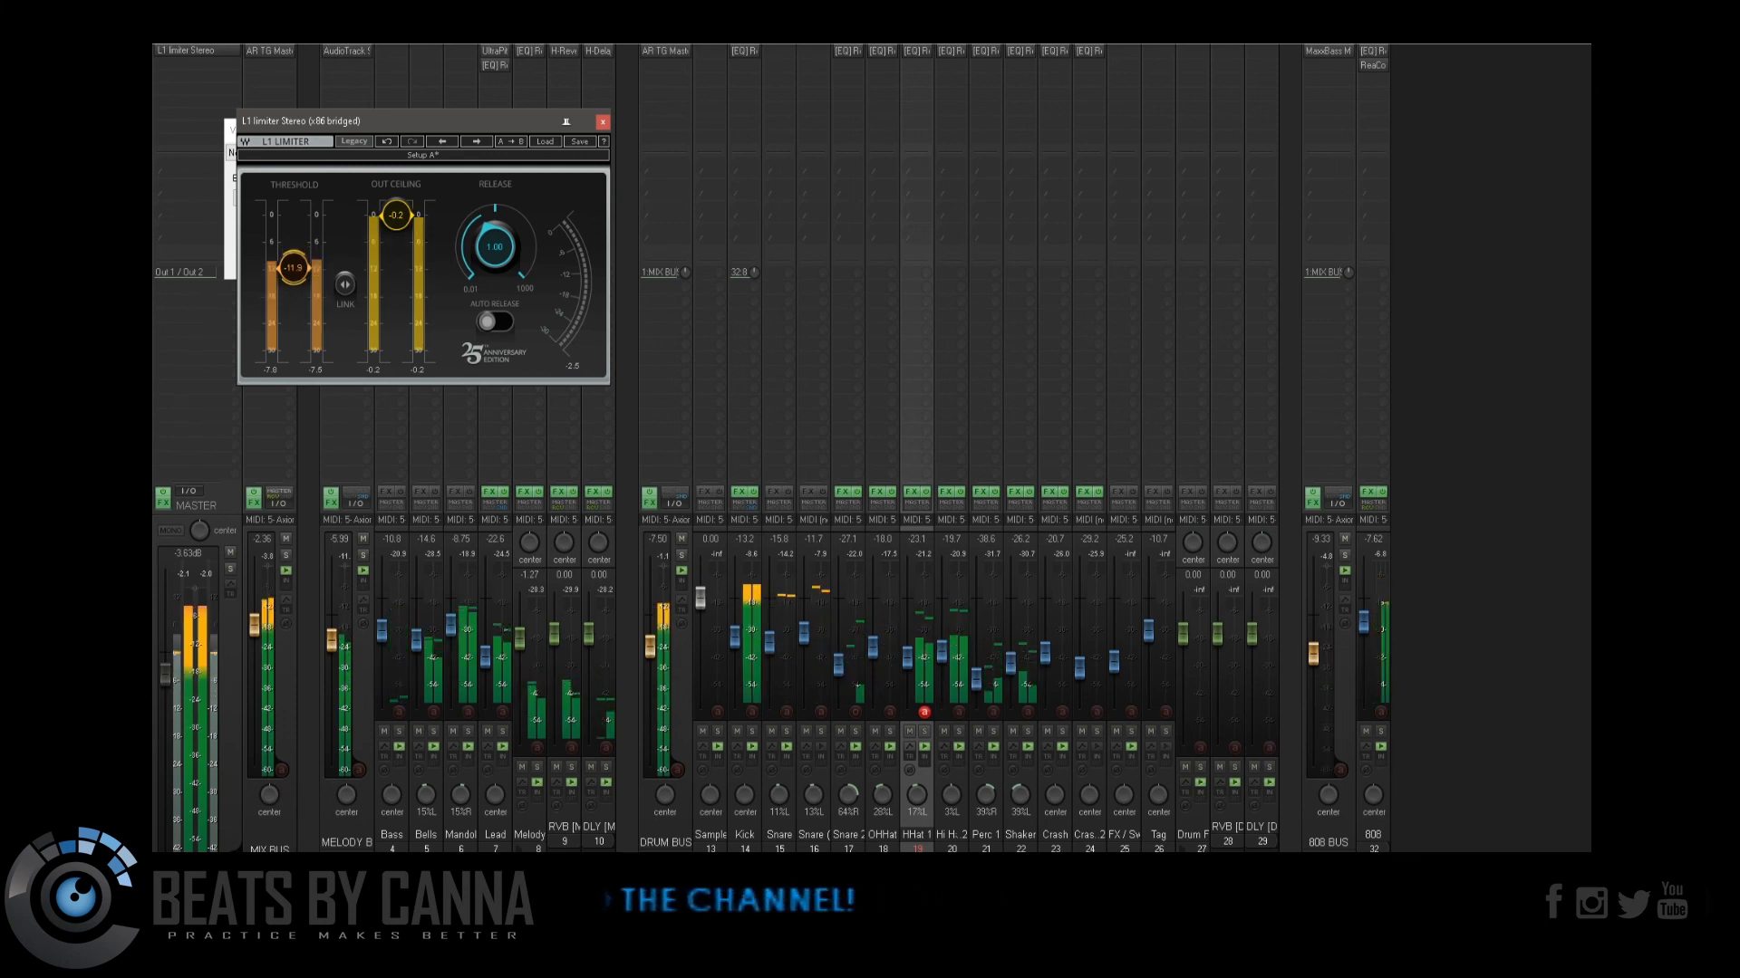
left_click_drag(293, 260, 293, 351)
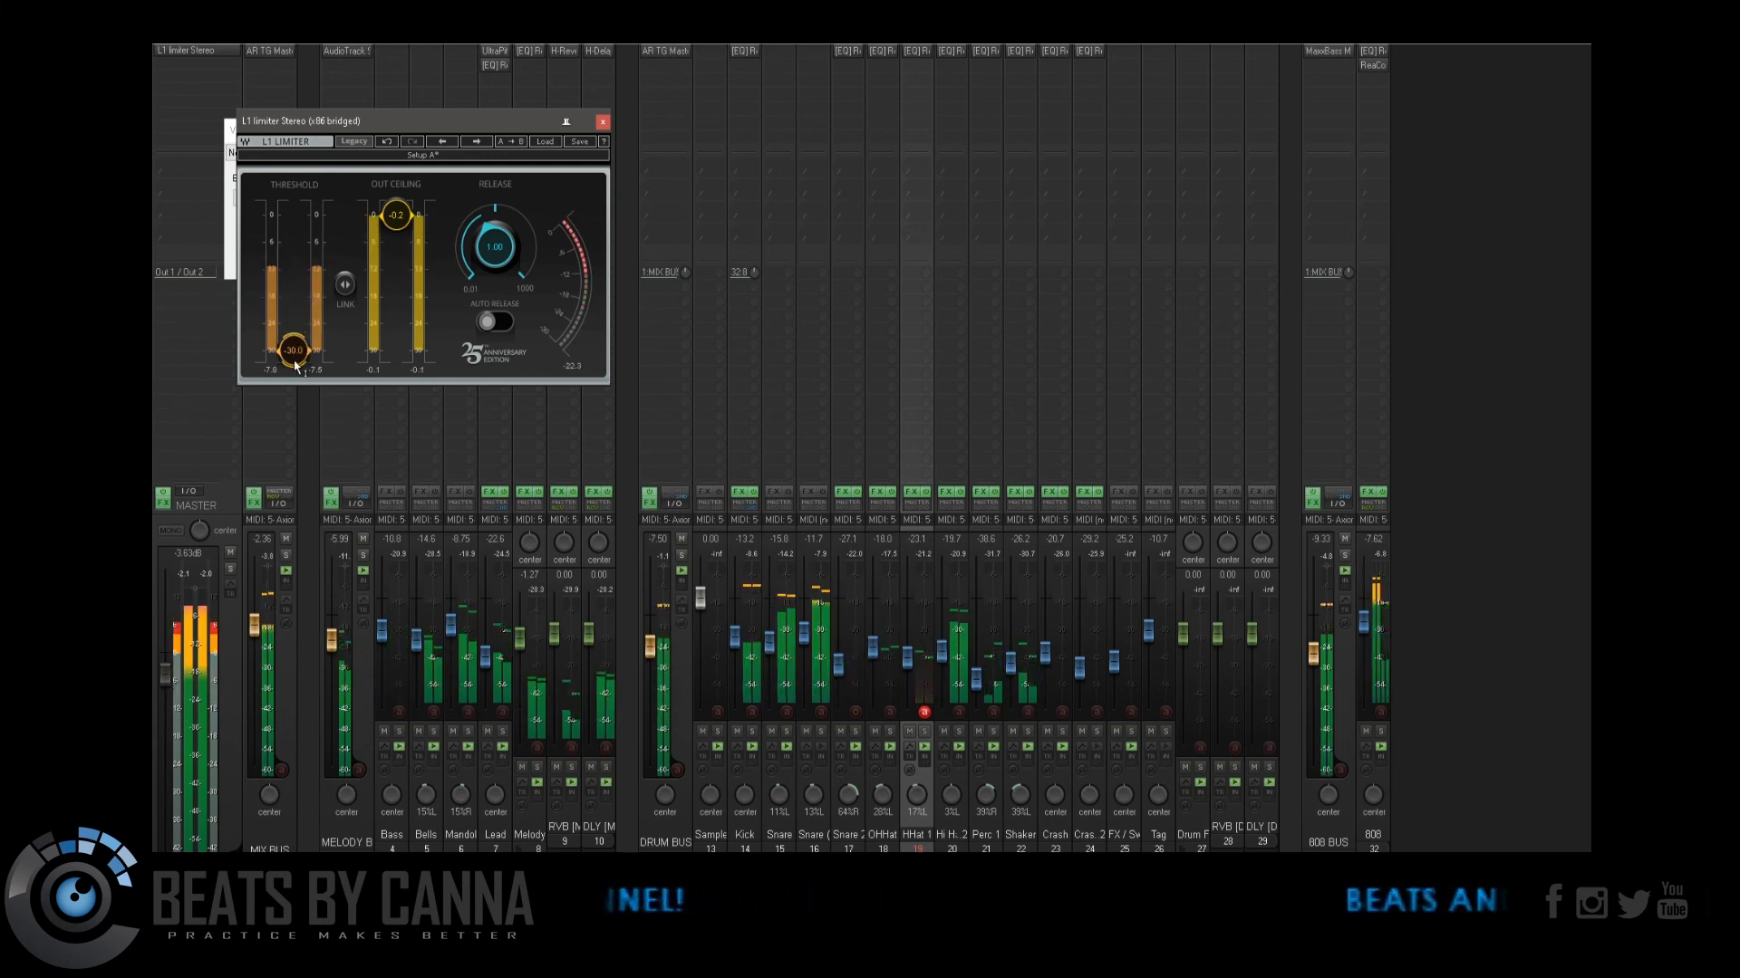
left_click_drag(296, 364, 295, 300)
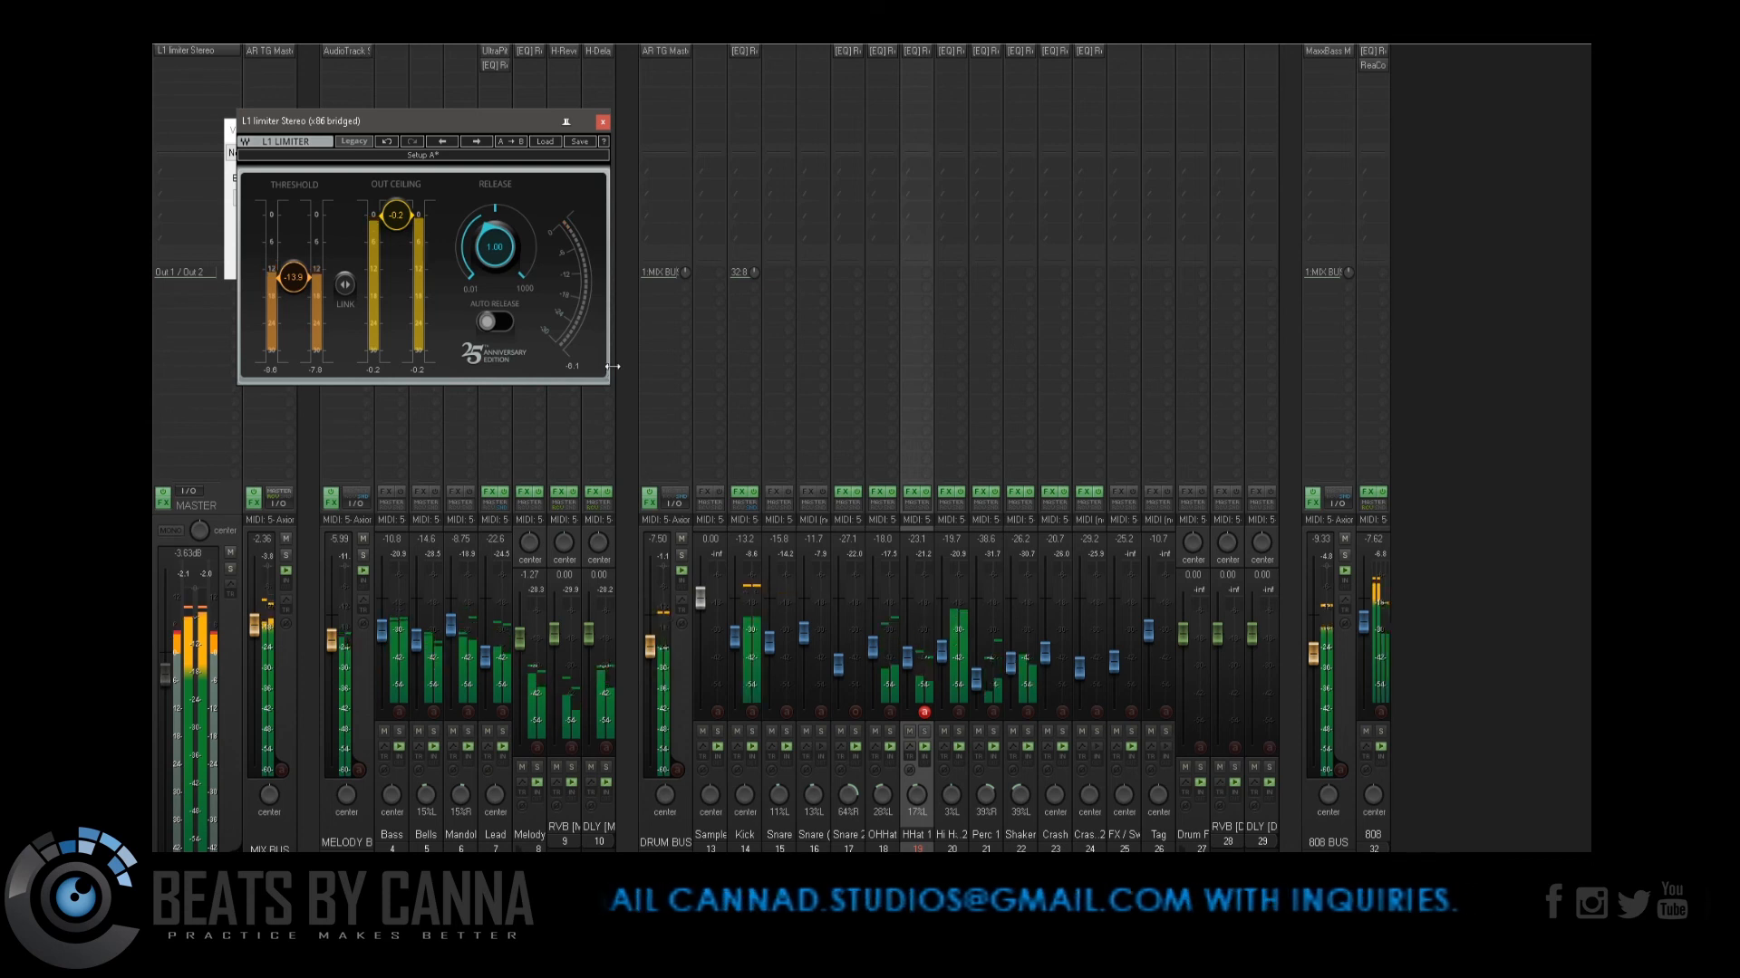
left_click_drag(297, 280, 297, 278)
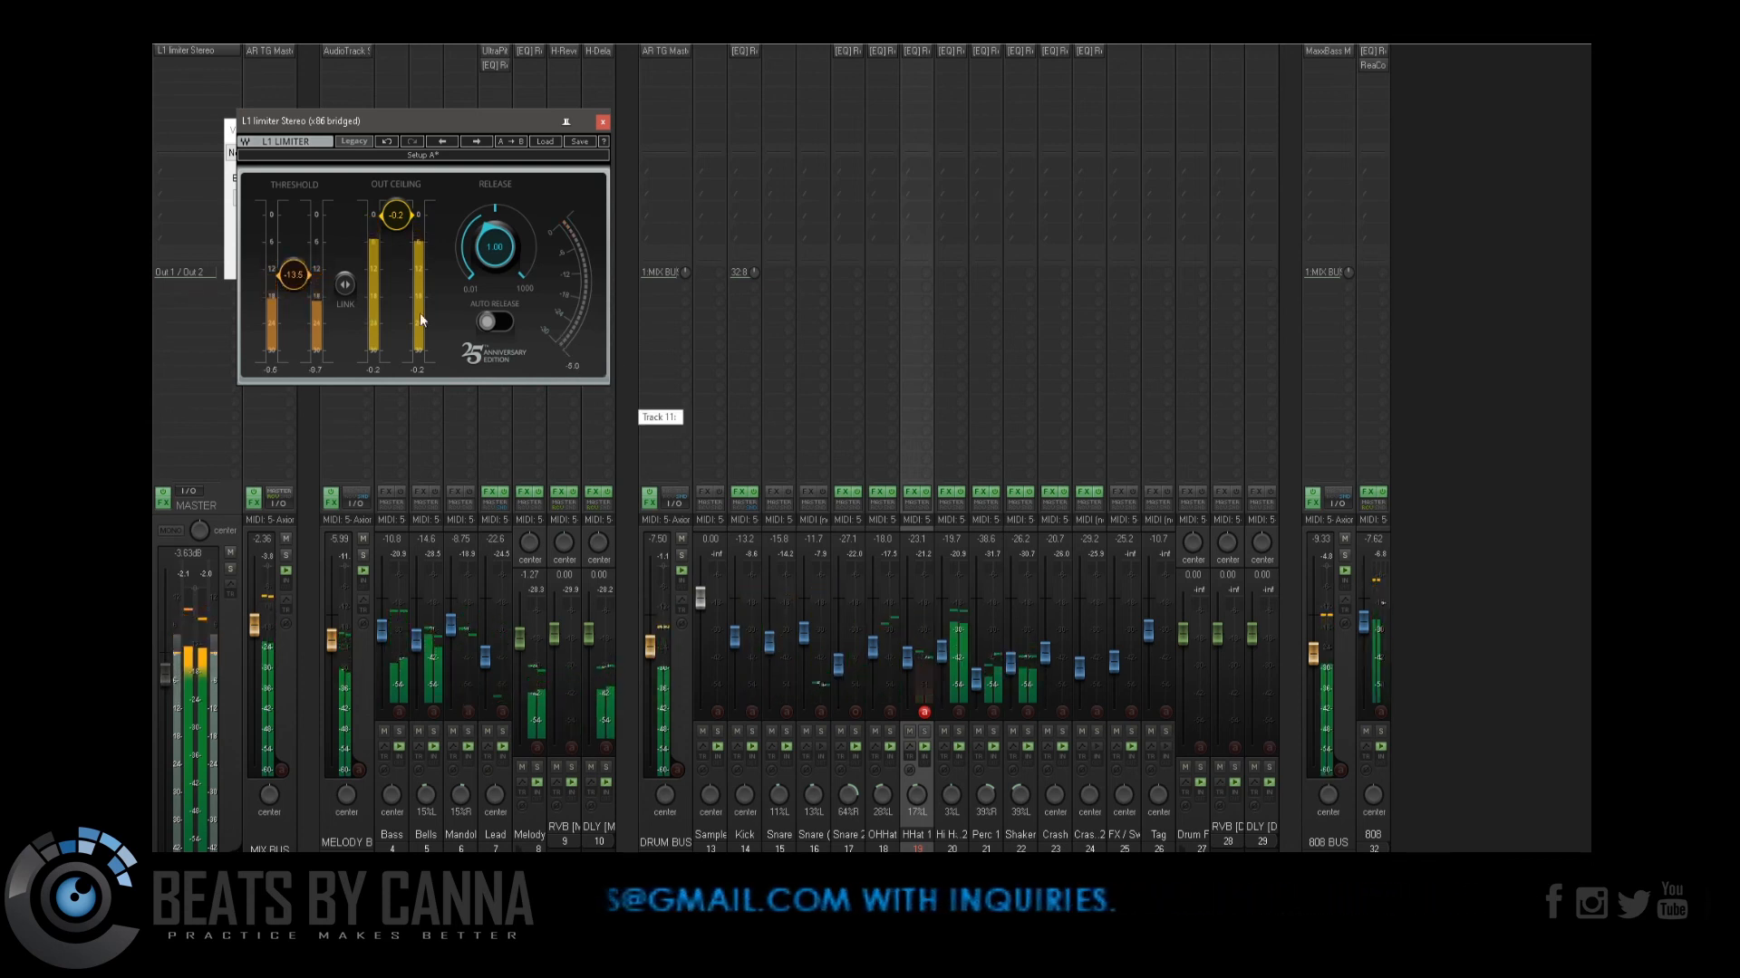
left_click_drag(294, 273, 294, 270)
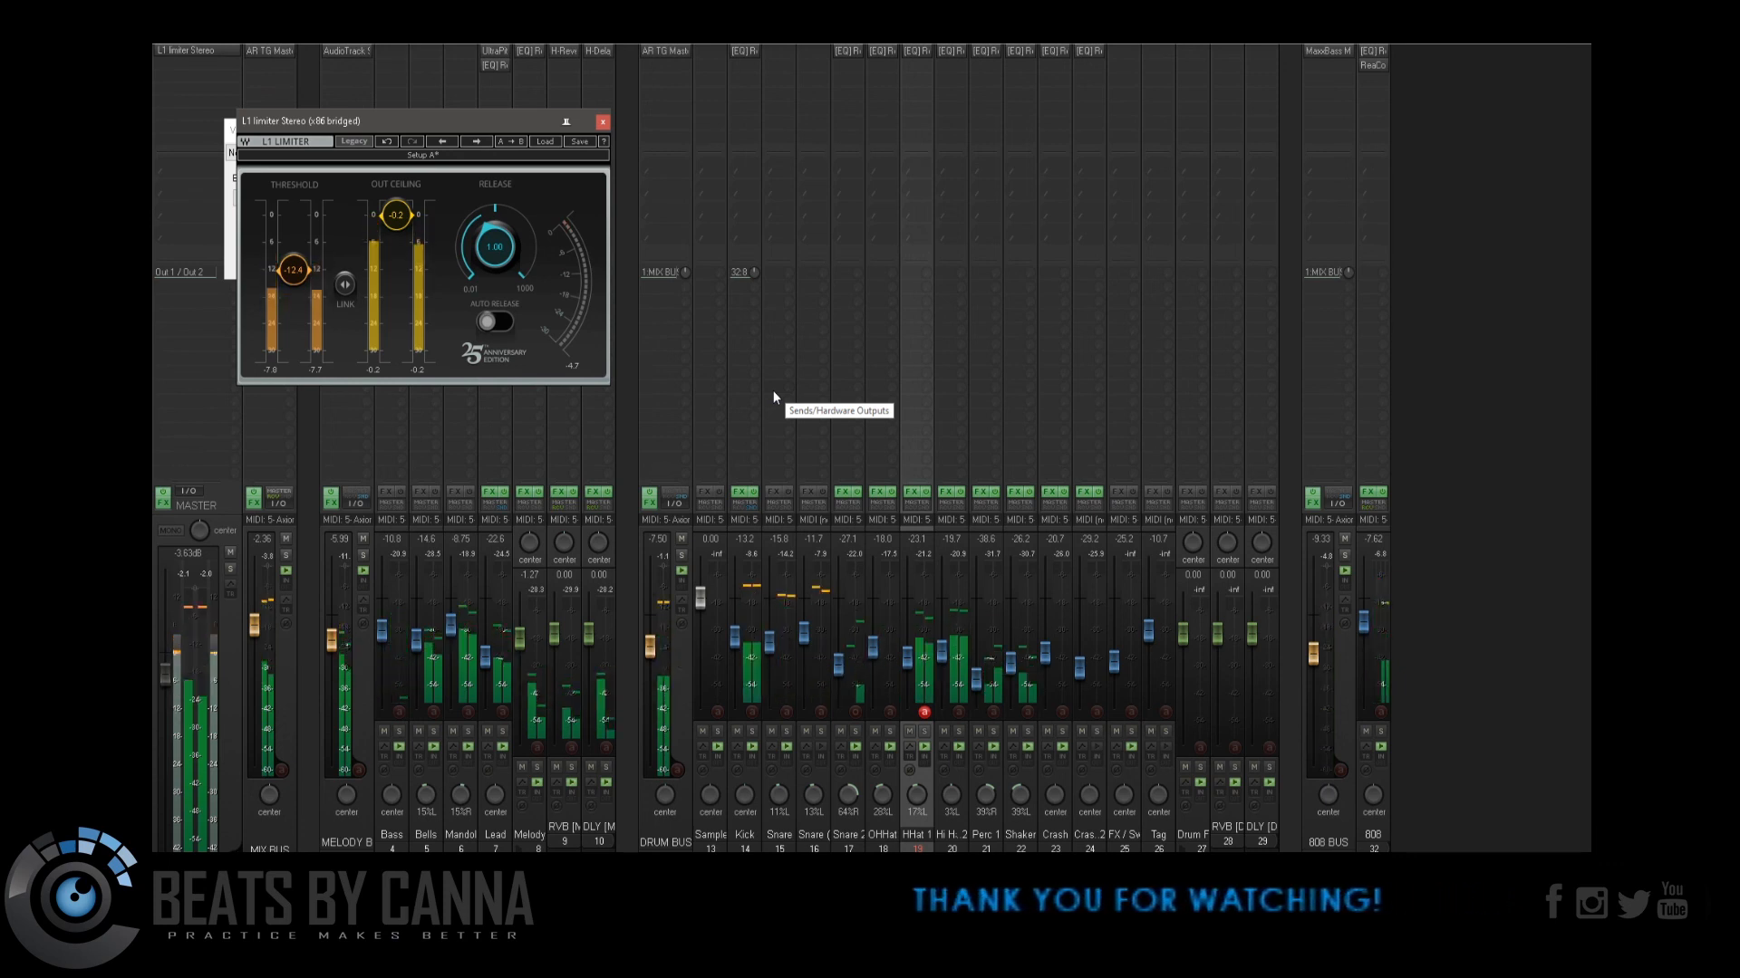
left_click(603, 123)
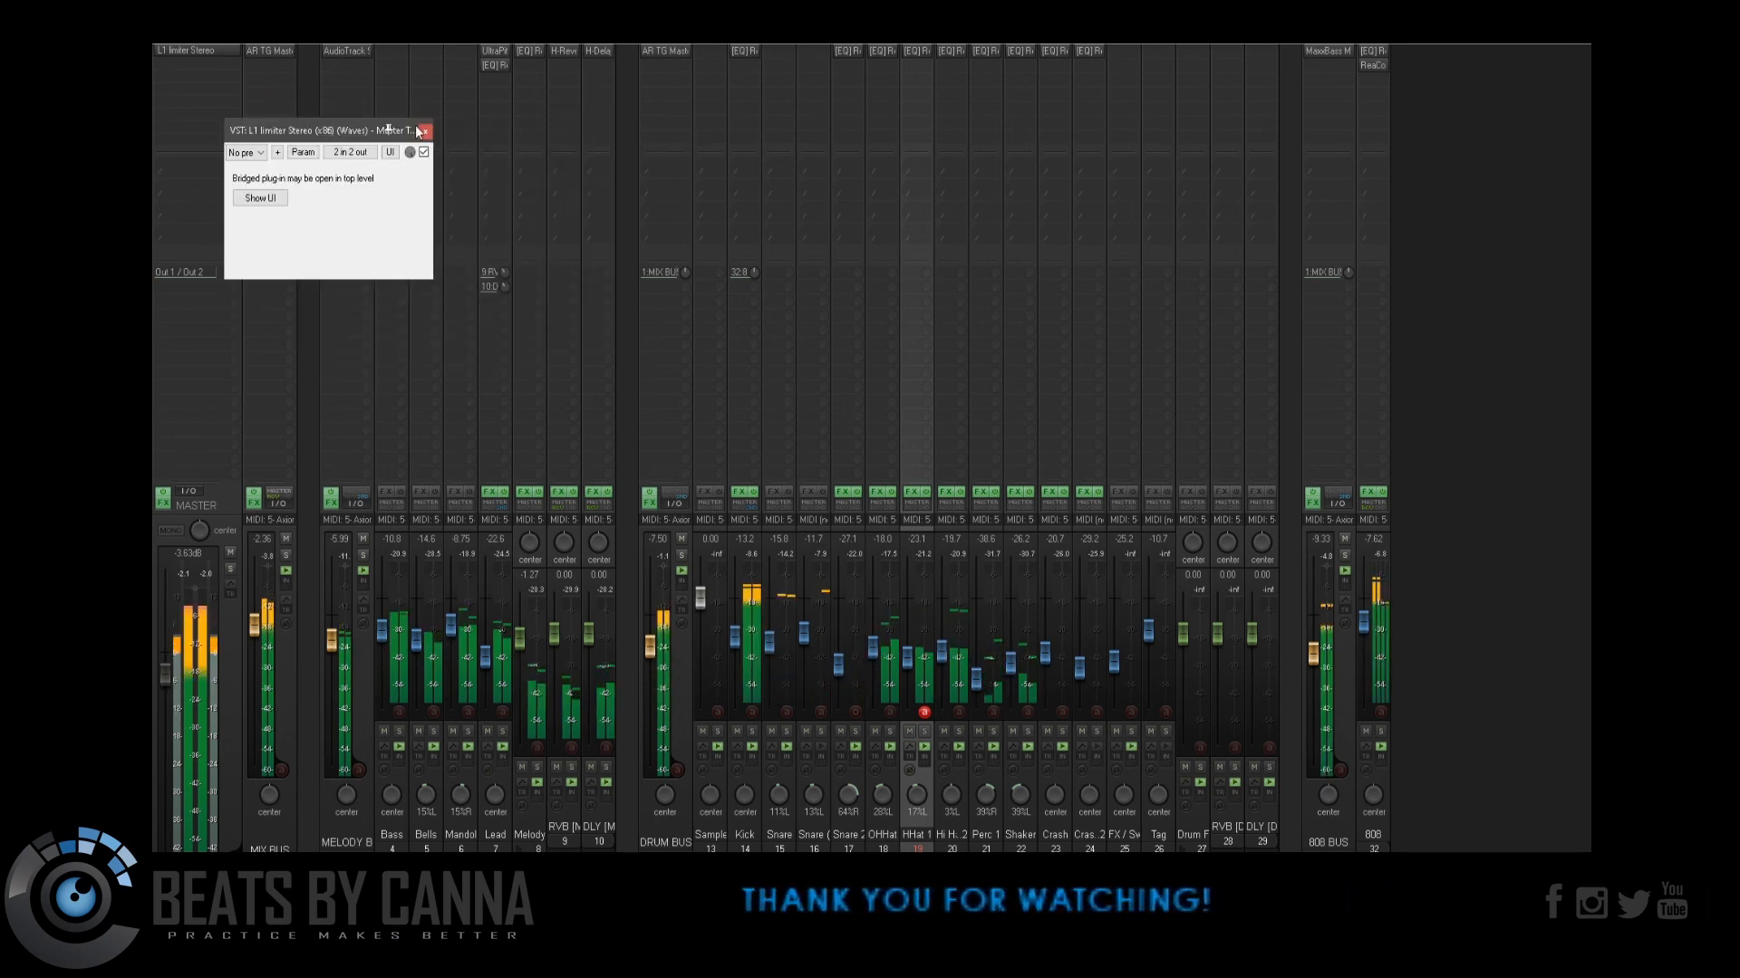
left_click(420, 126)
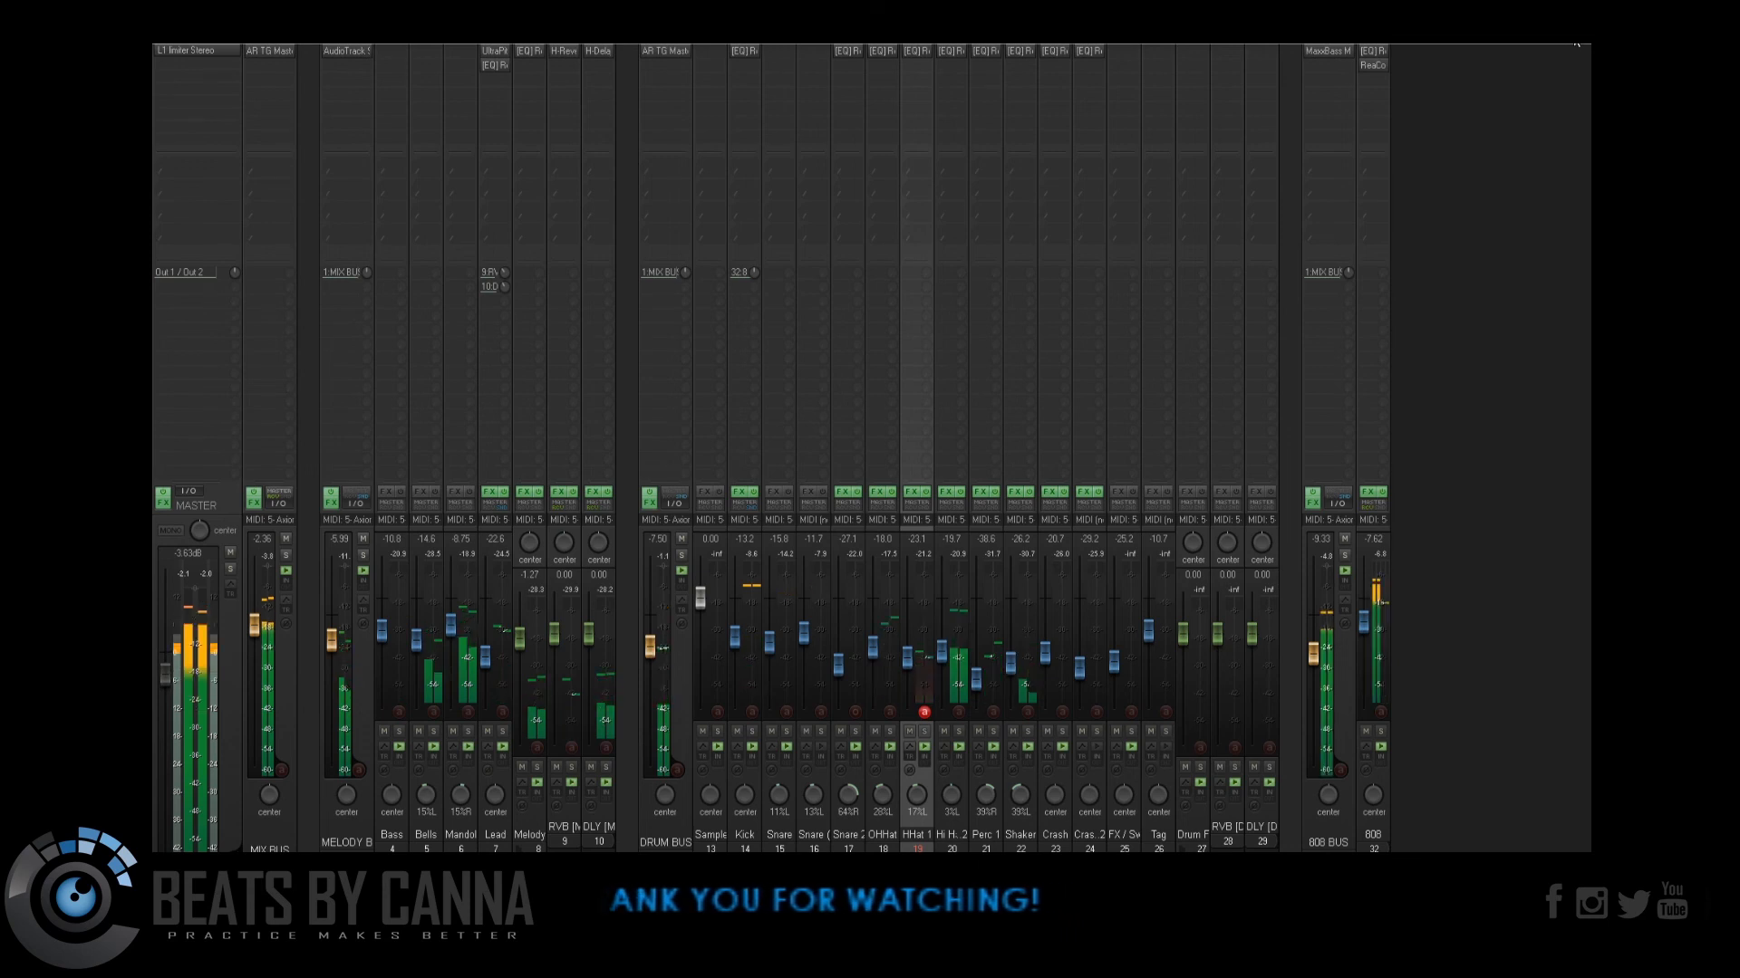
Step: Close the mixer and the leftover AR TG Mastering windows, and play the project from the beginning
left_click(1565, 46)
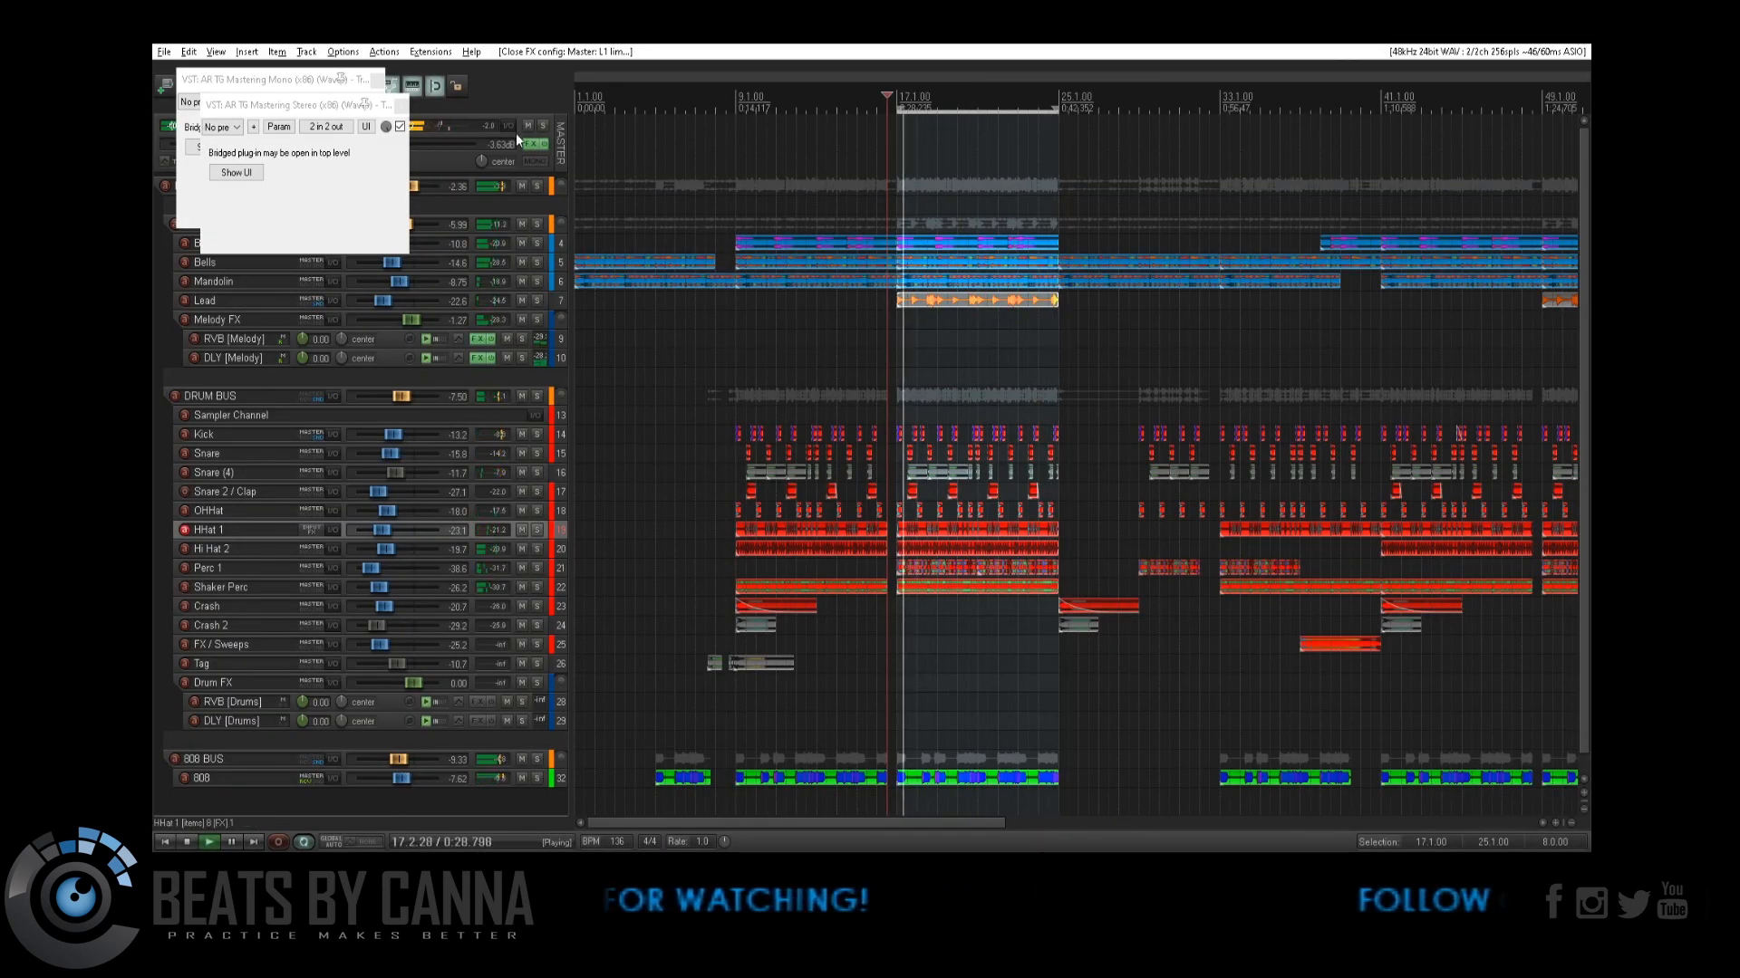
left_click(187, 842)
left_click(164, 843)
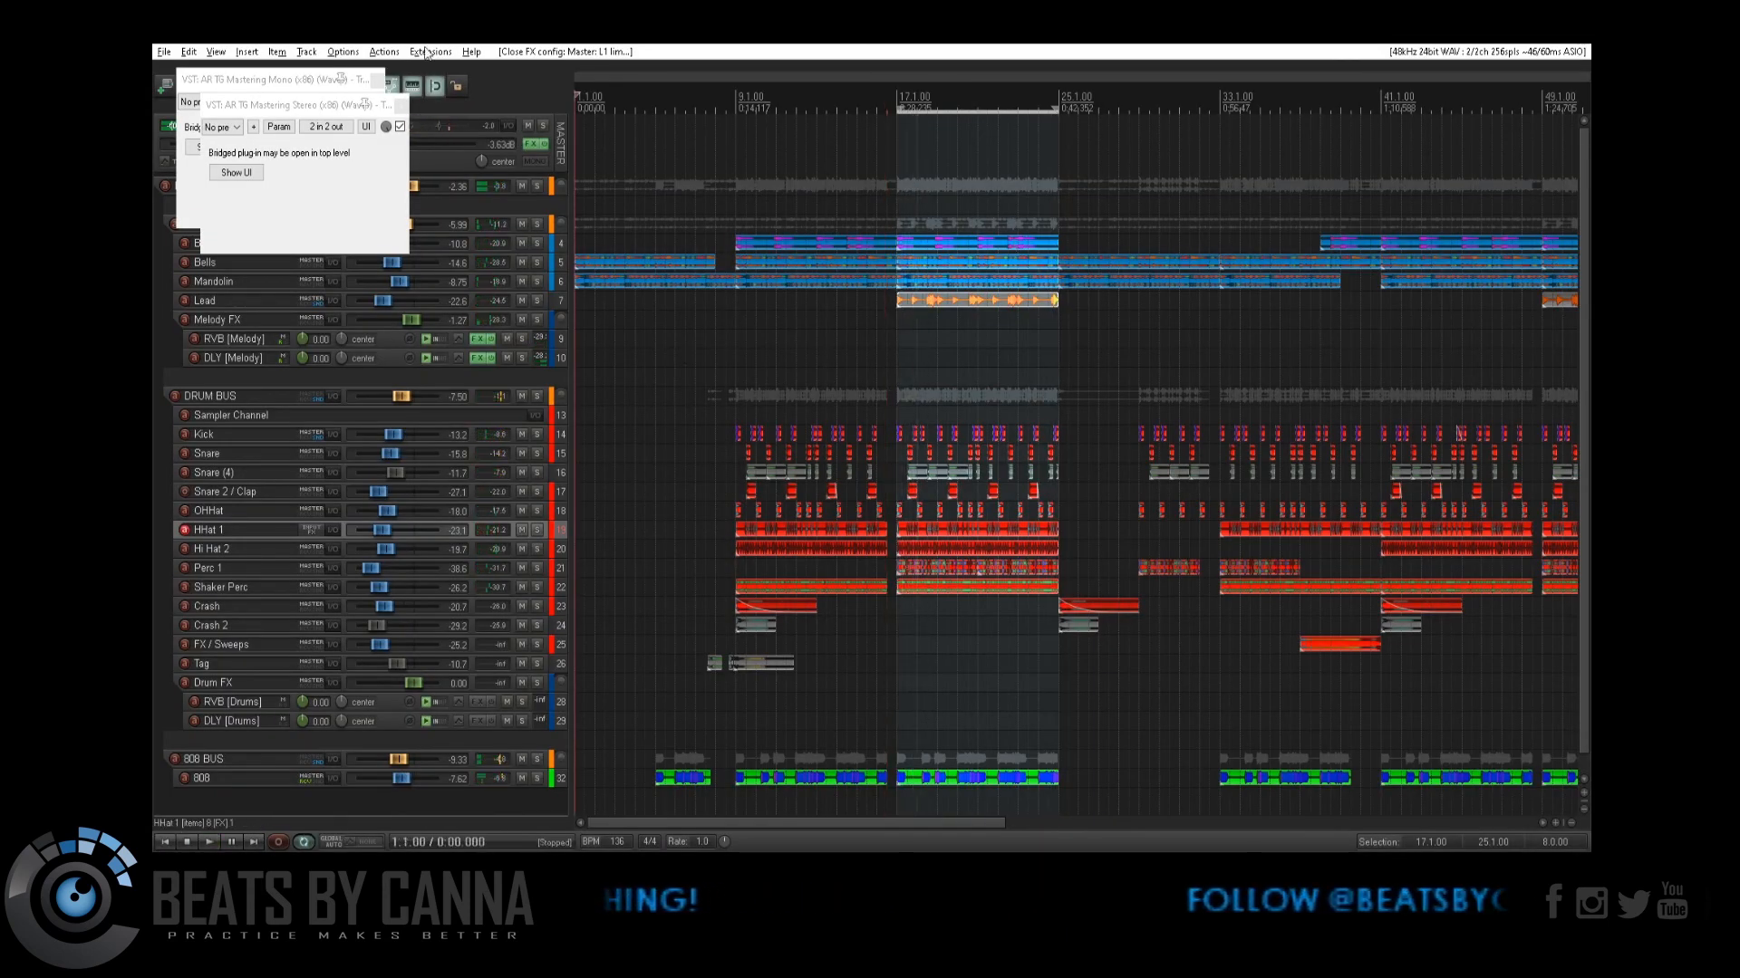
left_click(402, 104)
left_click(377, 80)
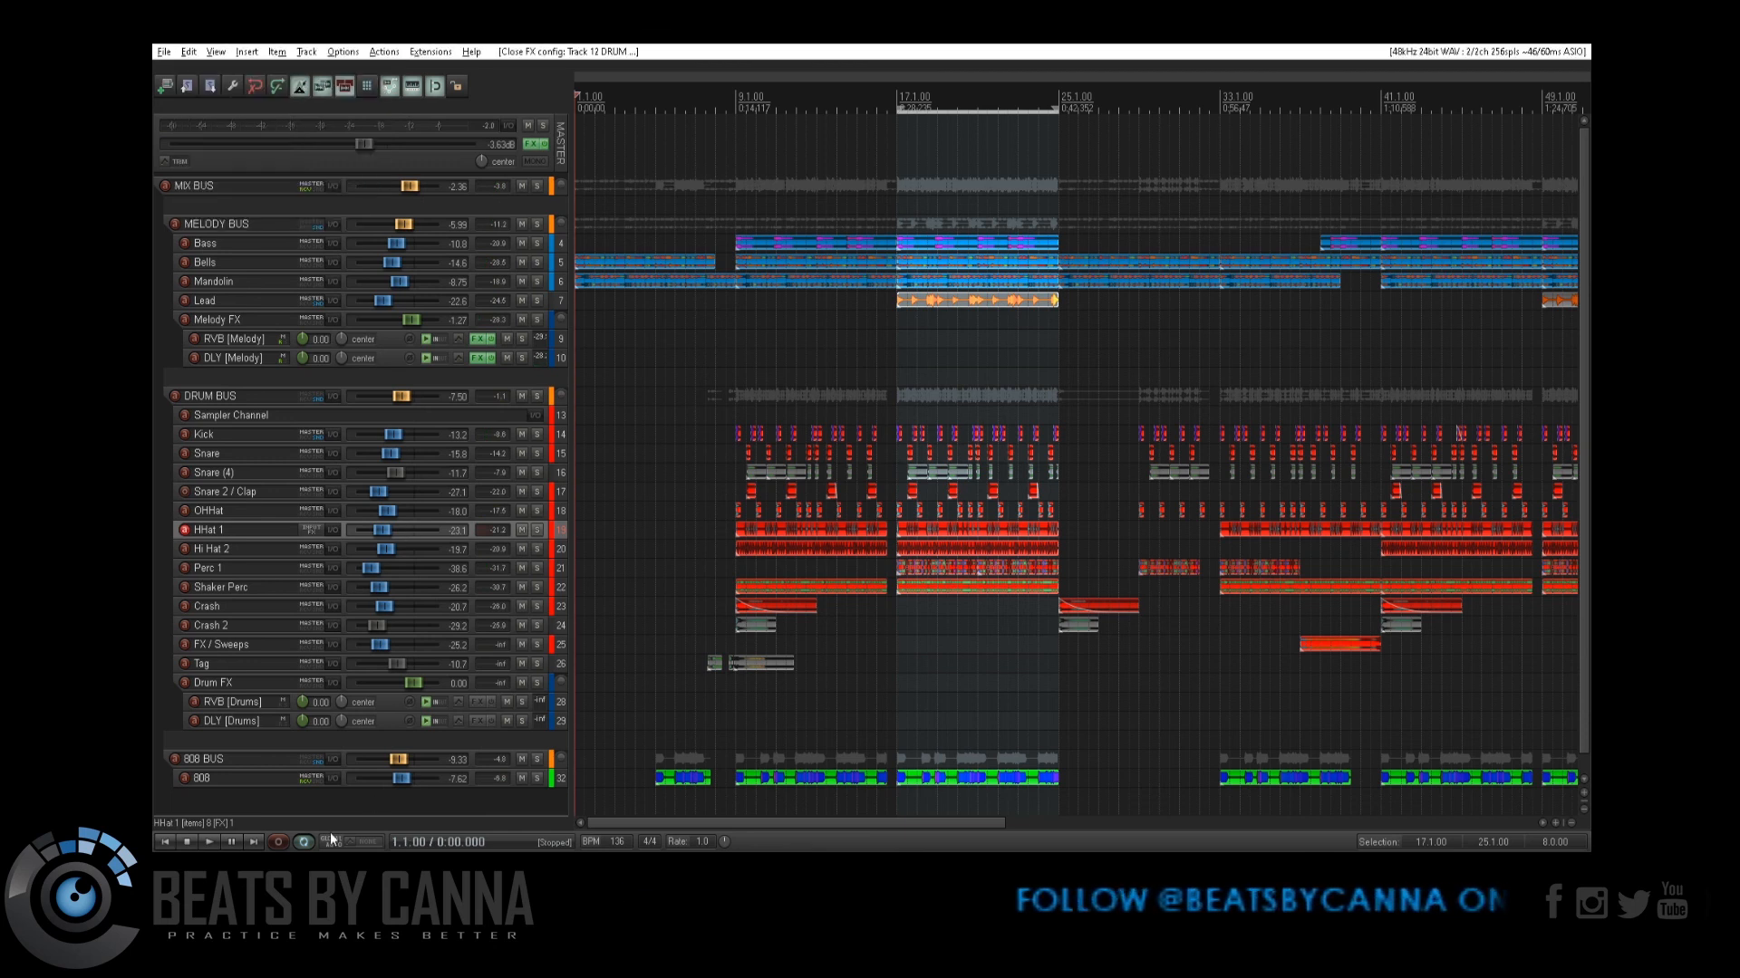
left_click(211, 843)
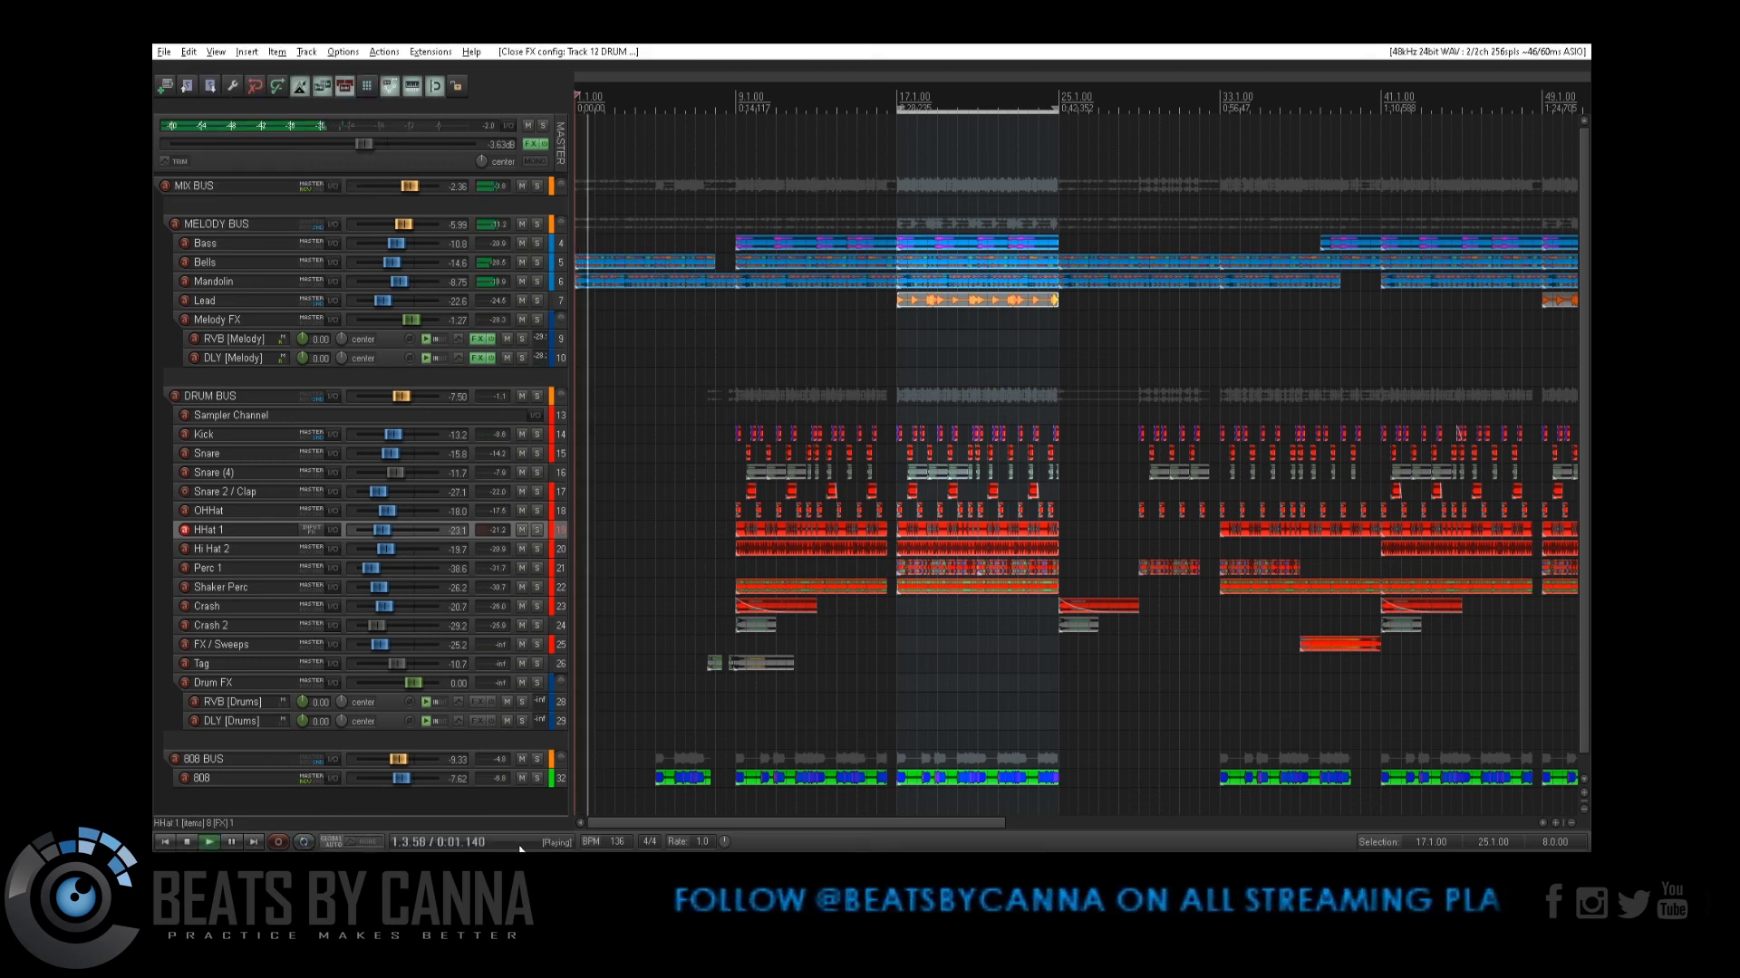